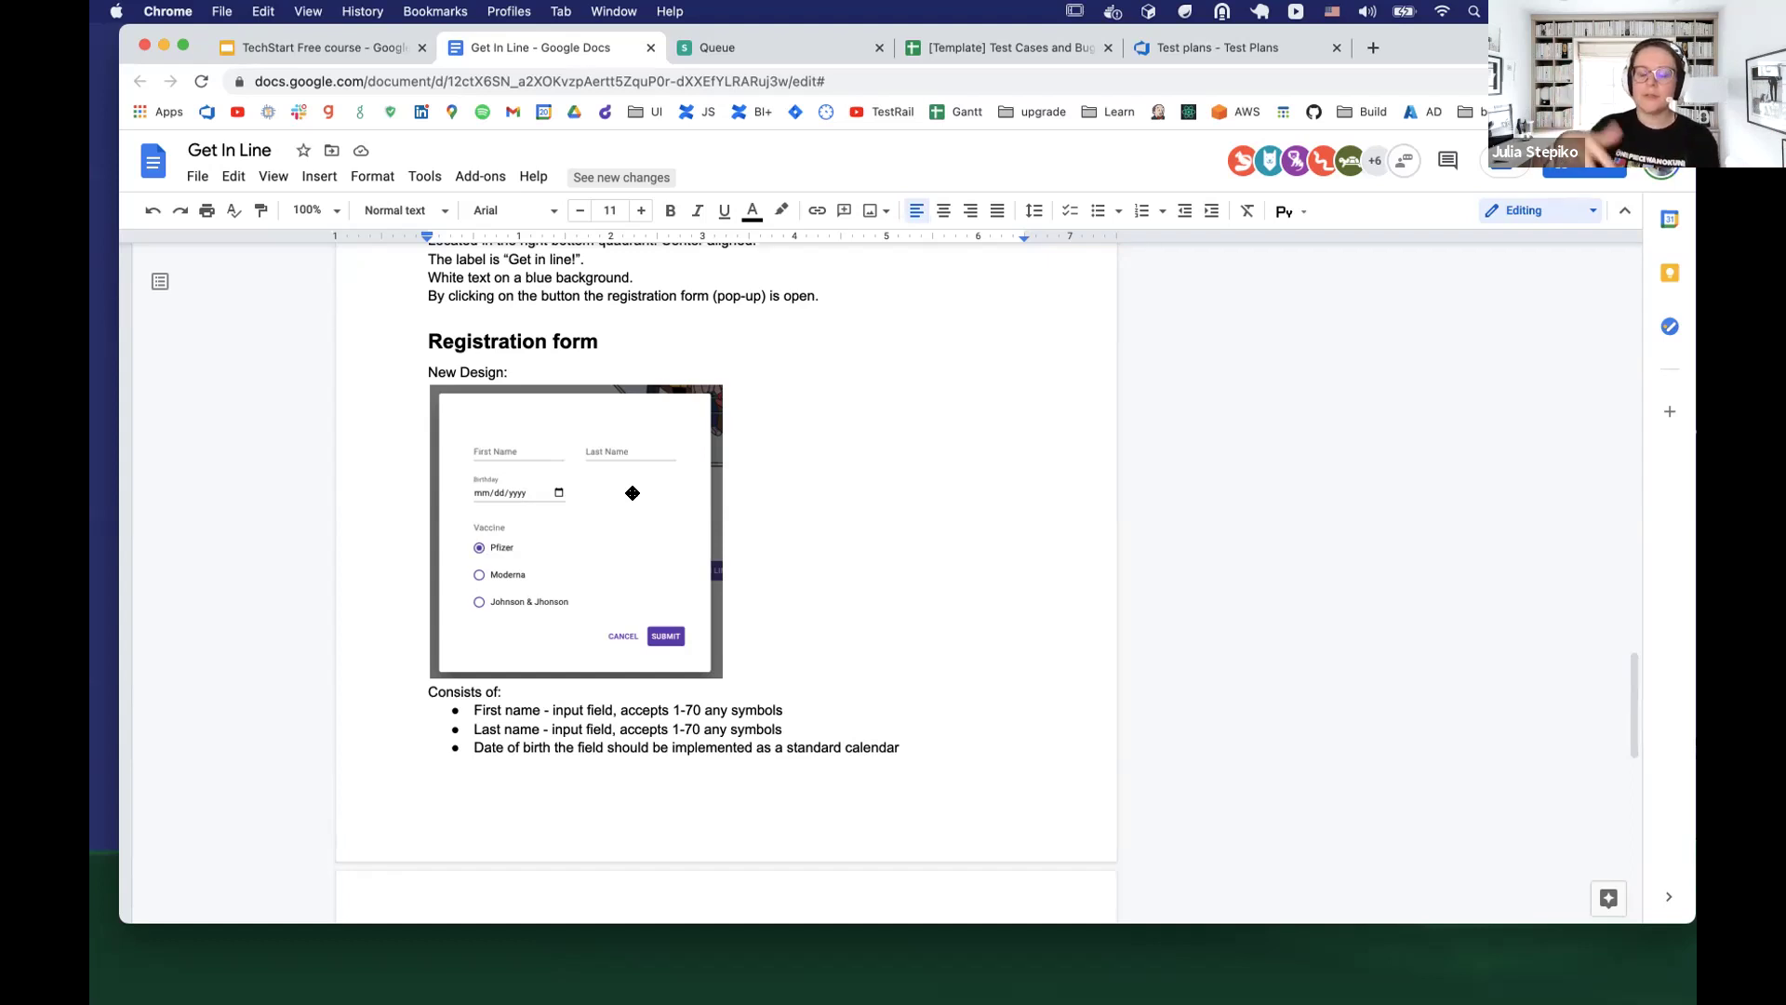
Read the Registration form requirements, covering the name fields, date-of-birth calendar, vaccine radio buttons, and Submit and Cancel buttons
scroll(726, 493, "down", 4)
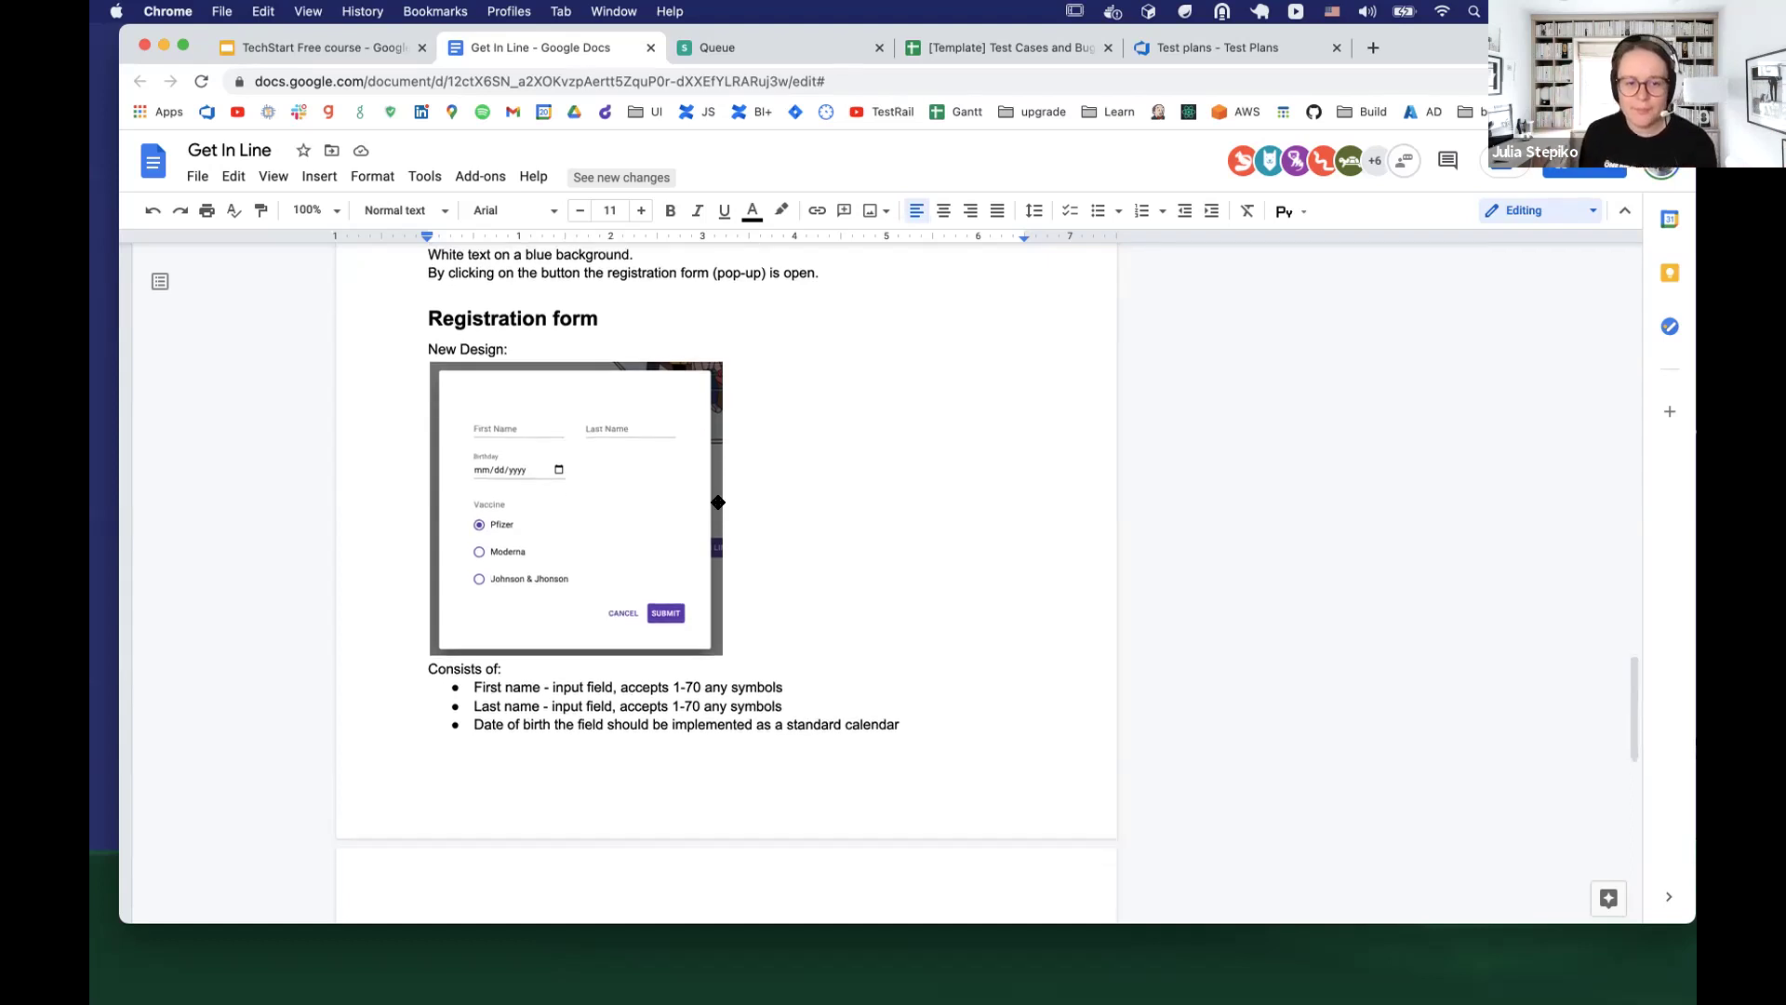
scroll(825, 491, "down", 4)
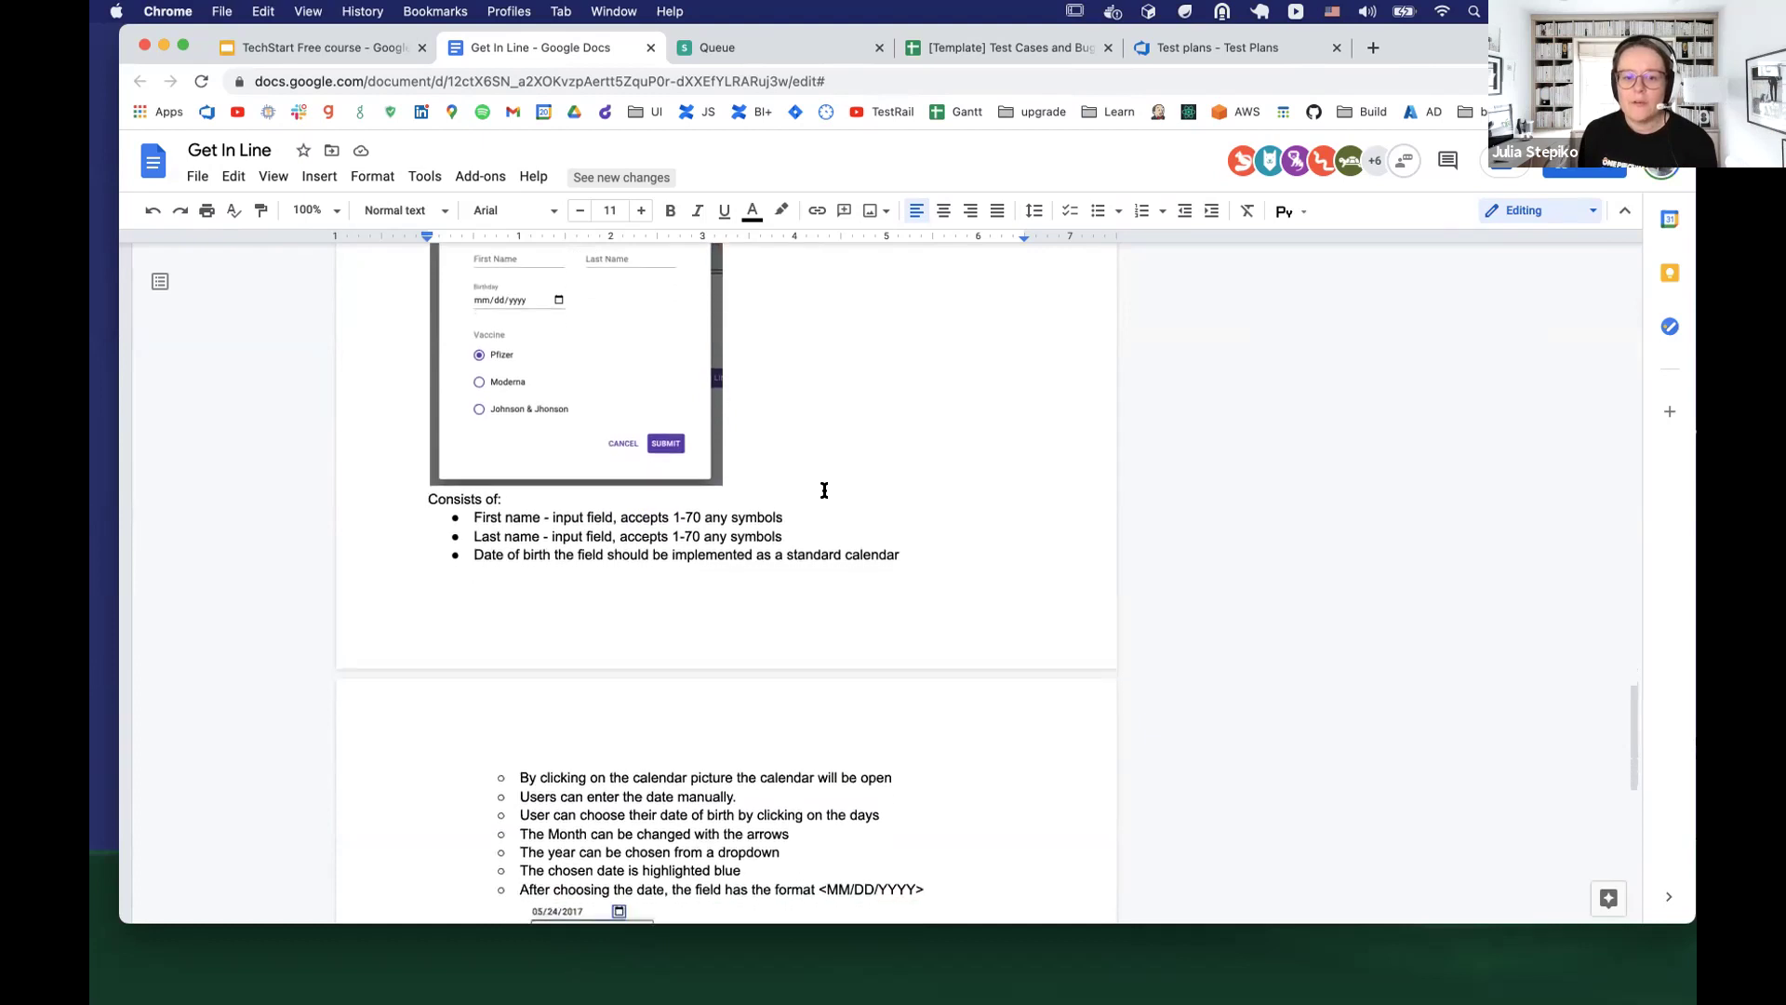
scroll(864, 620, "down", 3)
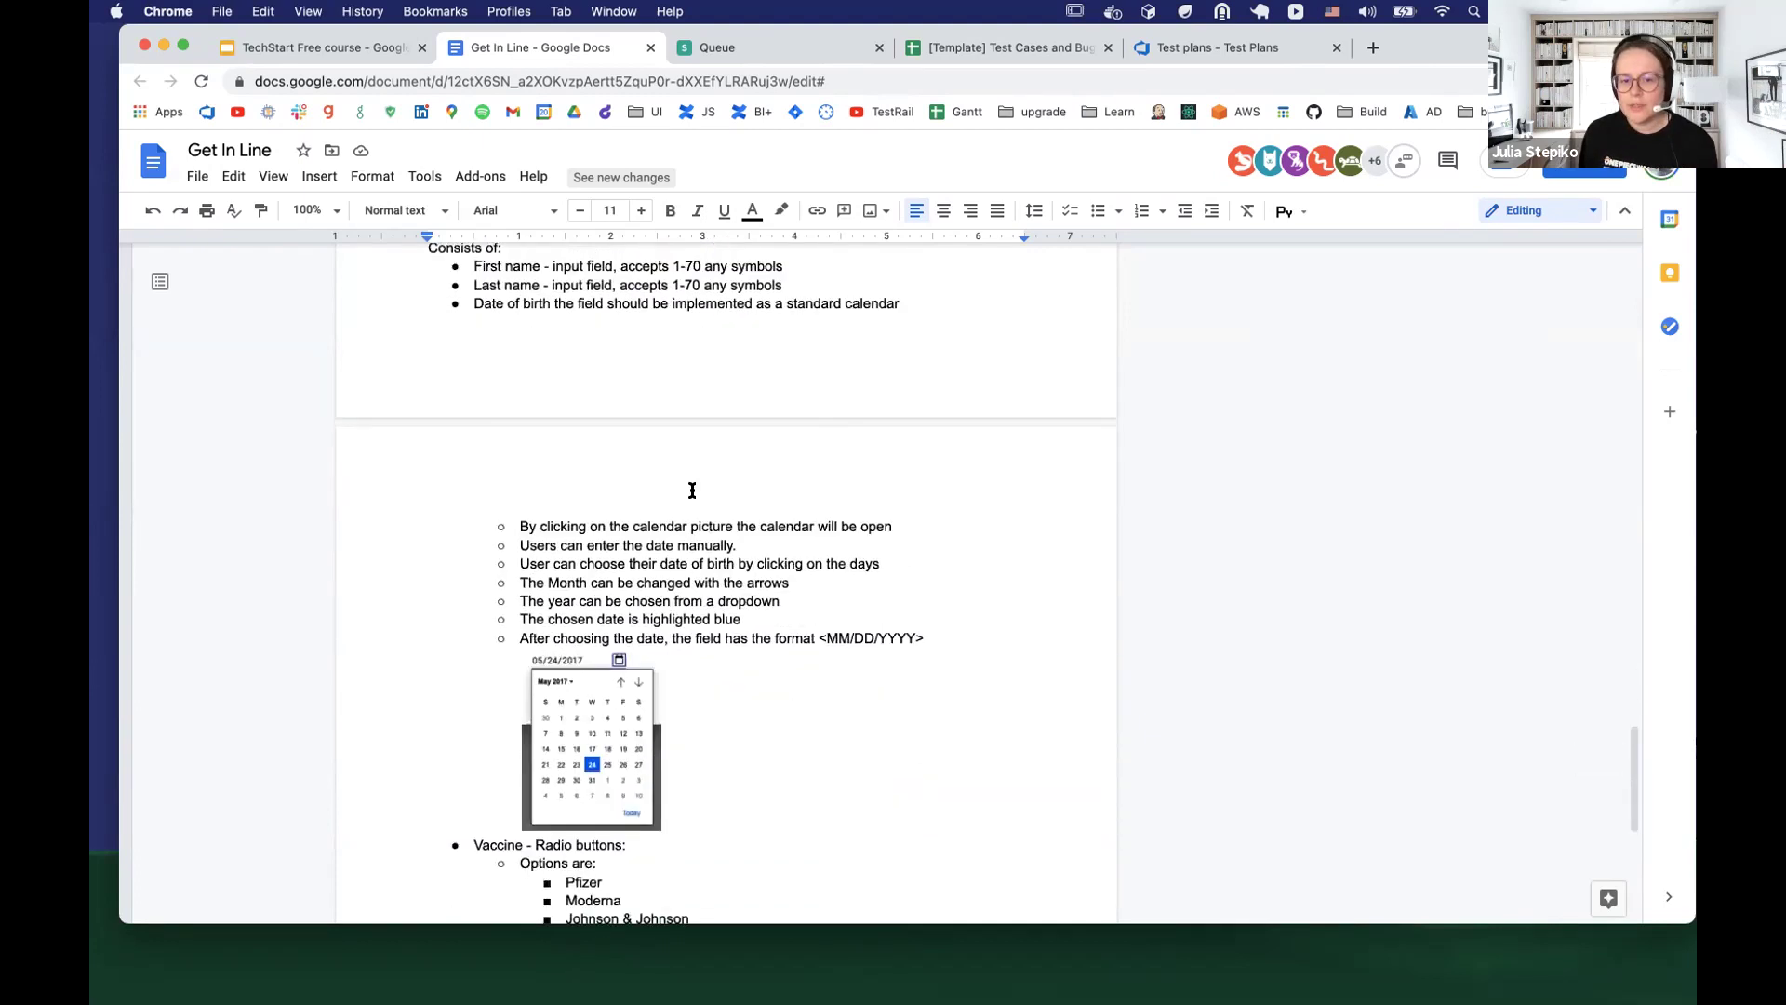
scroll(756, 707, "down", 3)
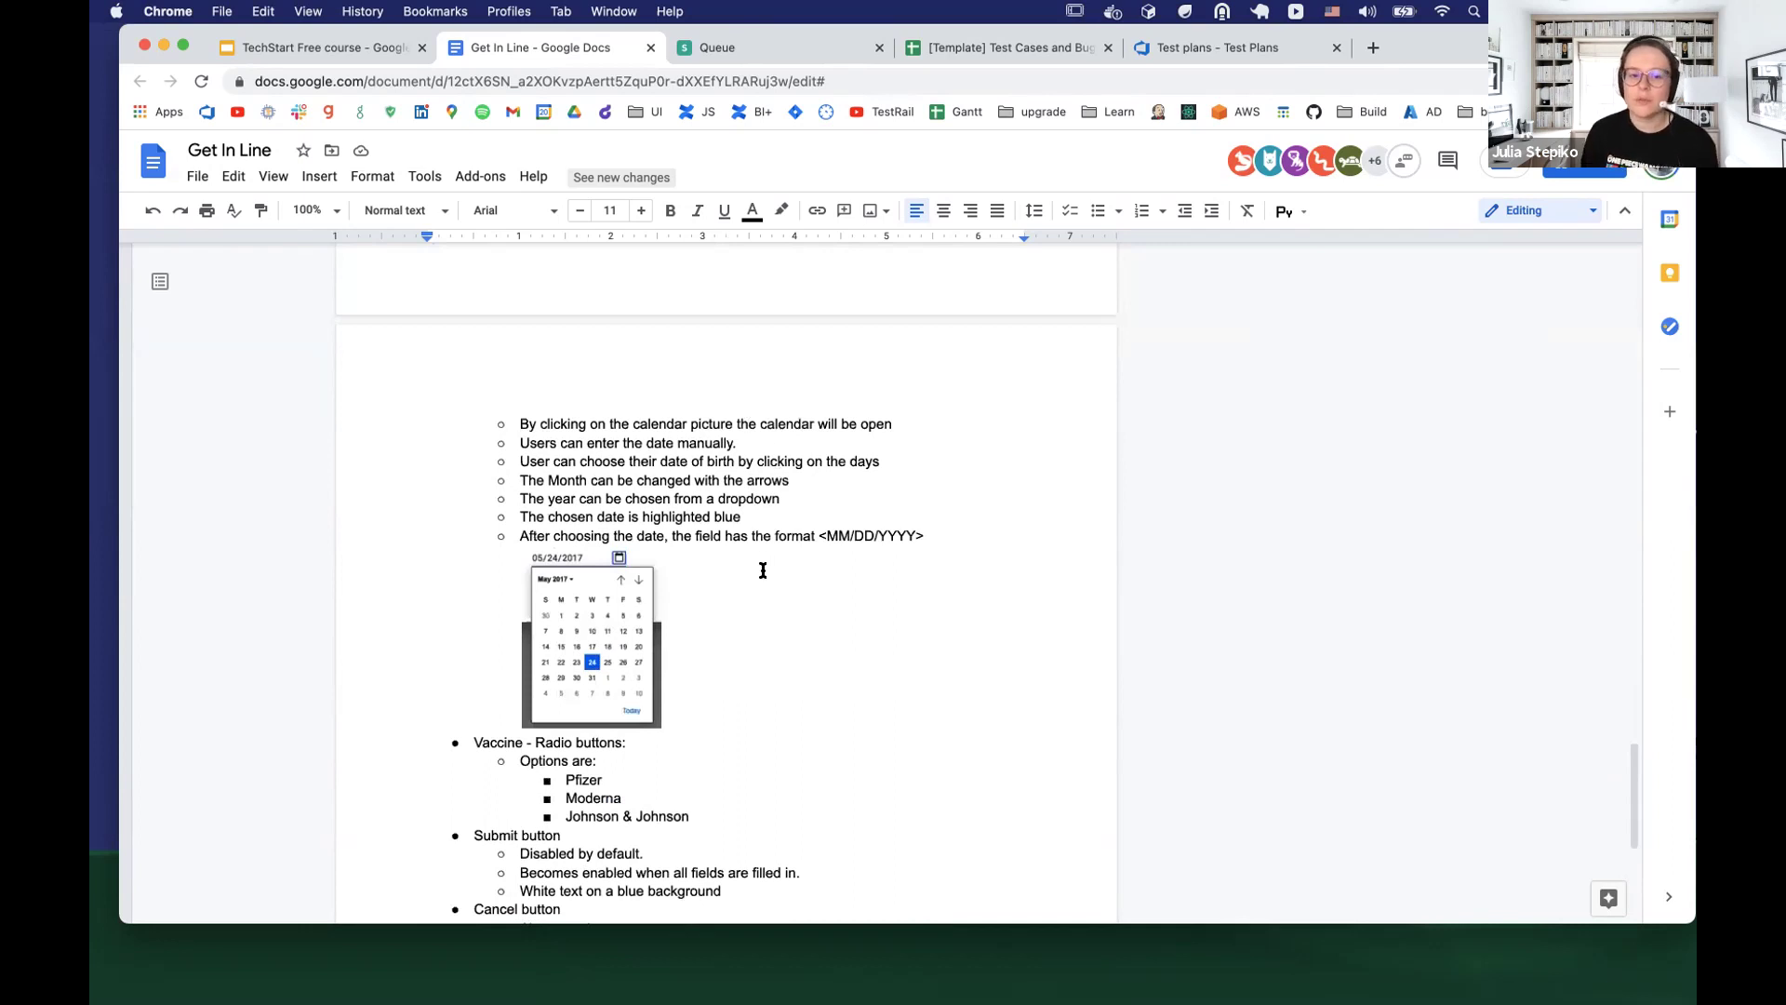
scroll(763, 570, "down", 2)
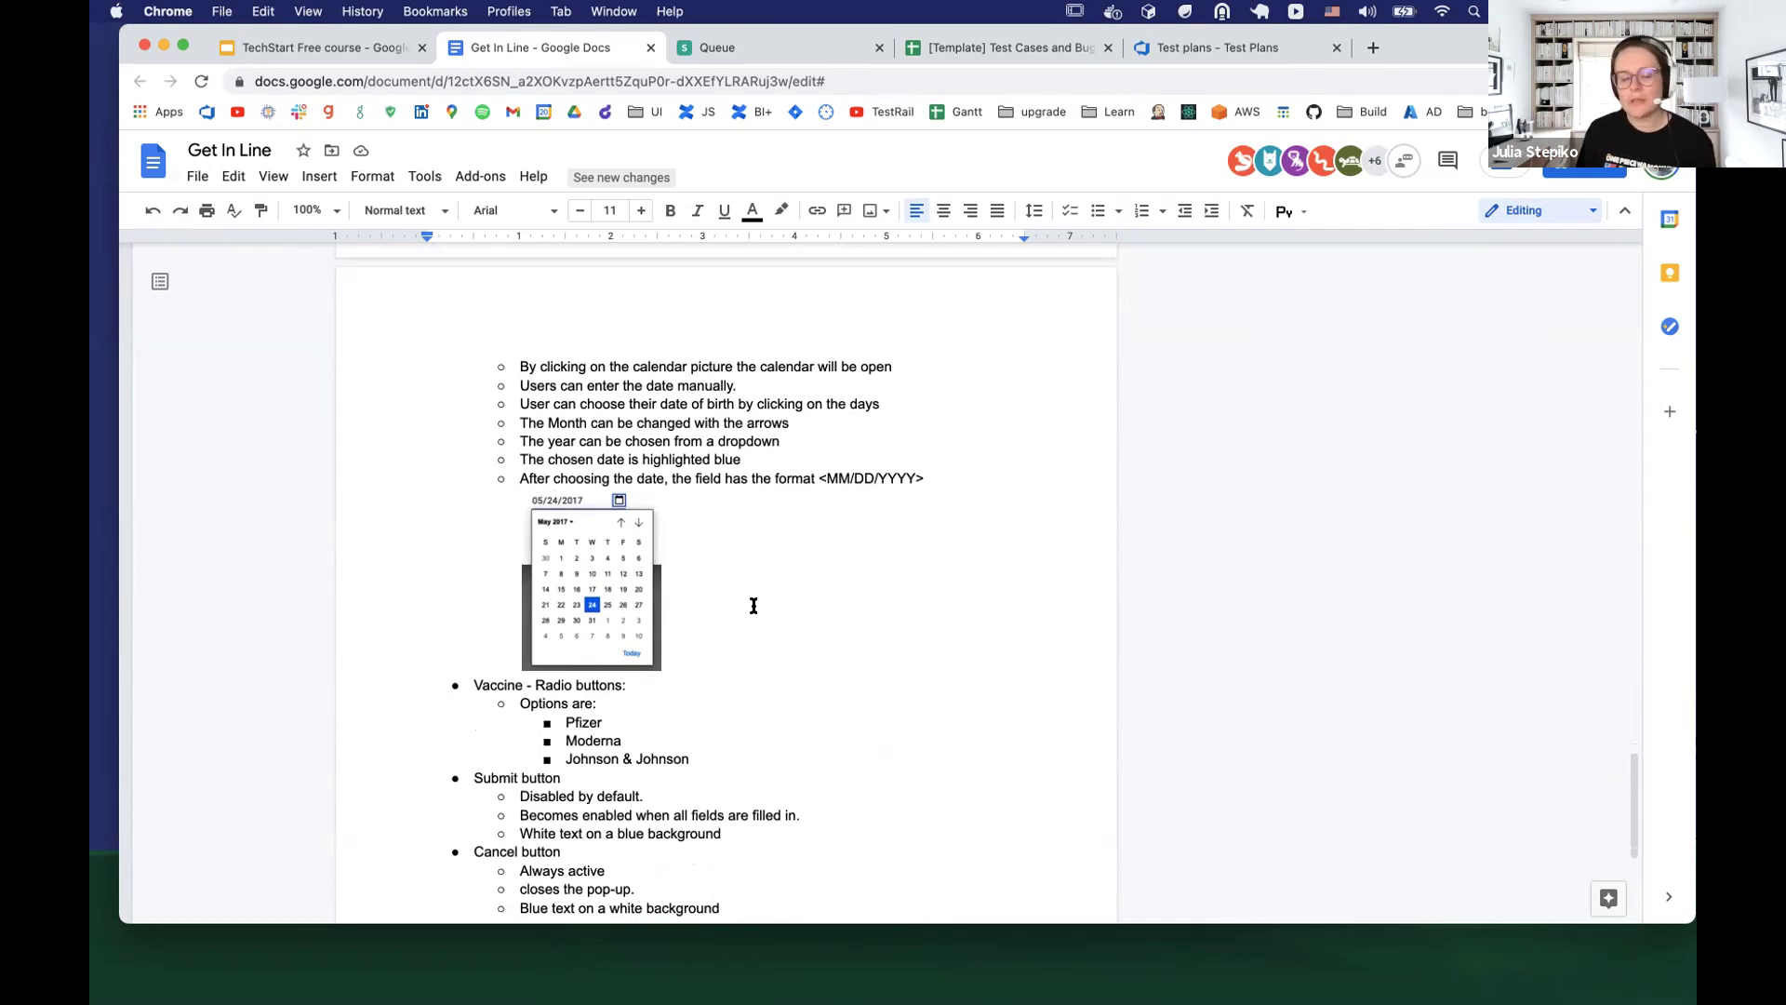
scroll(817, 607, "down", 5)
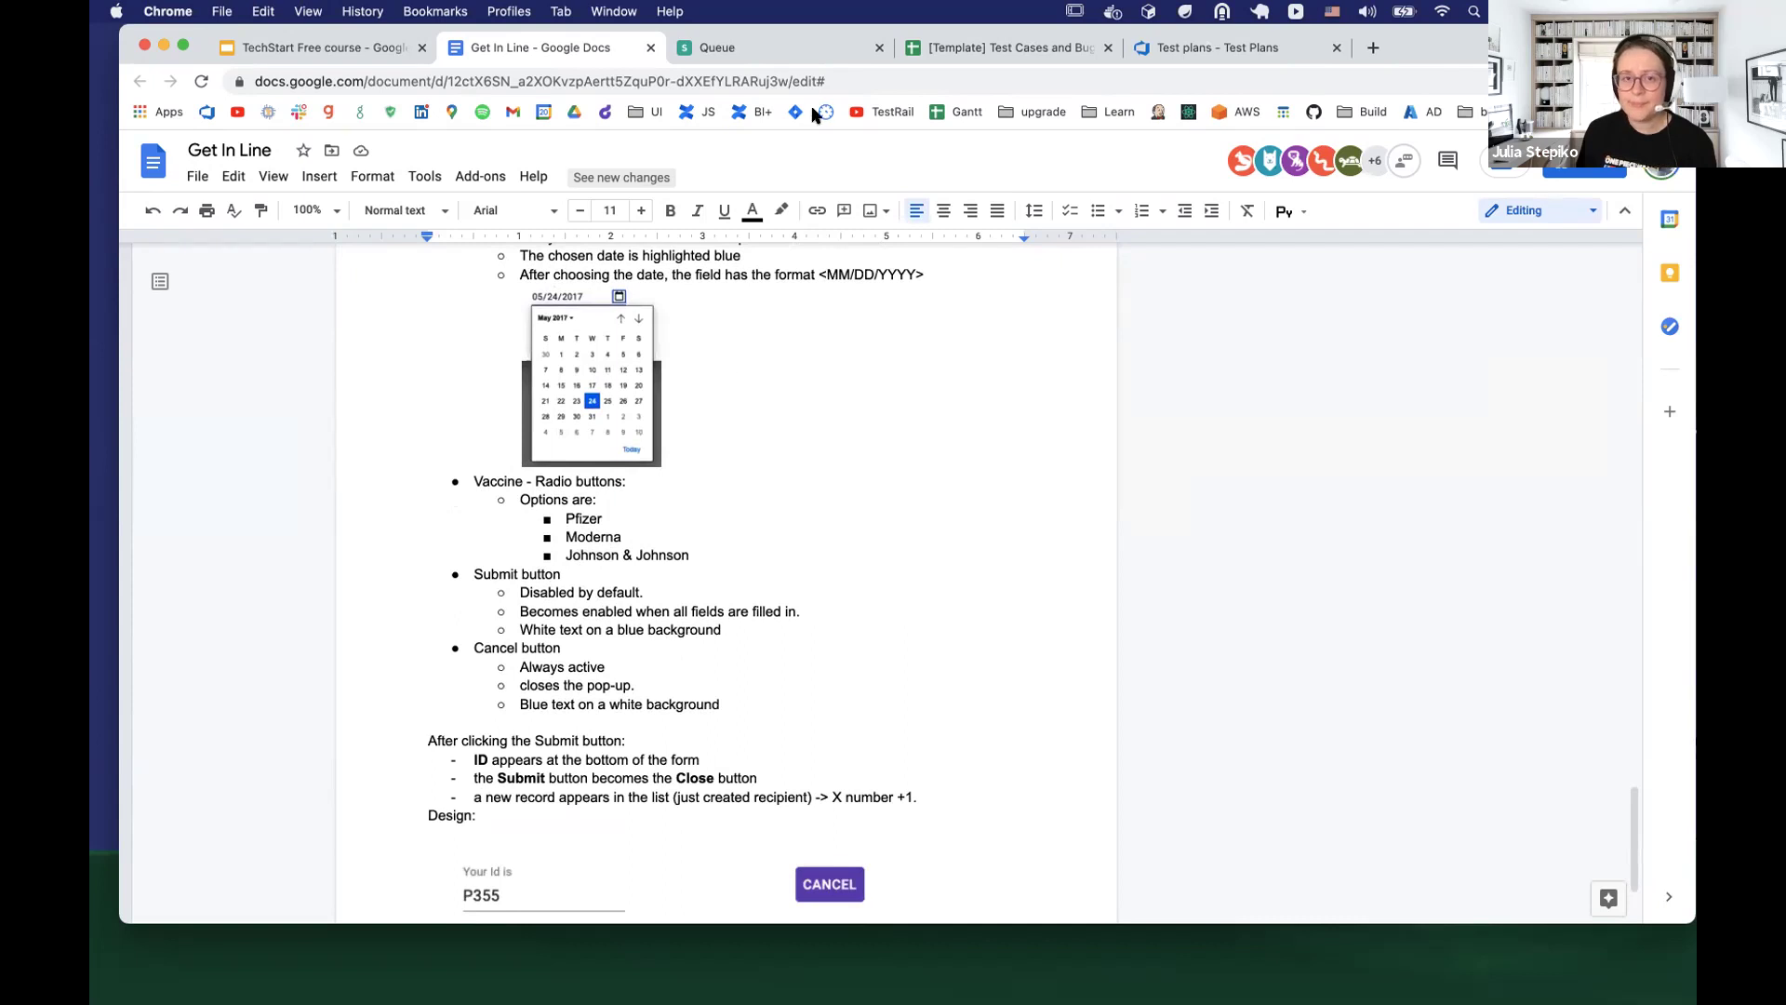
Compare the registration form in the Whimsical Queue wireframe with the new design in the Get In Line document
left_click(739, 47)
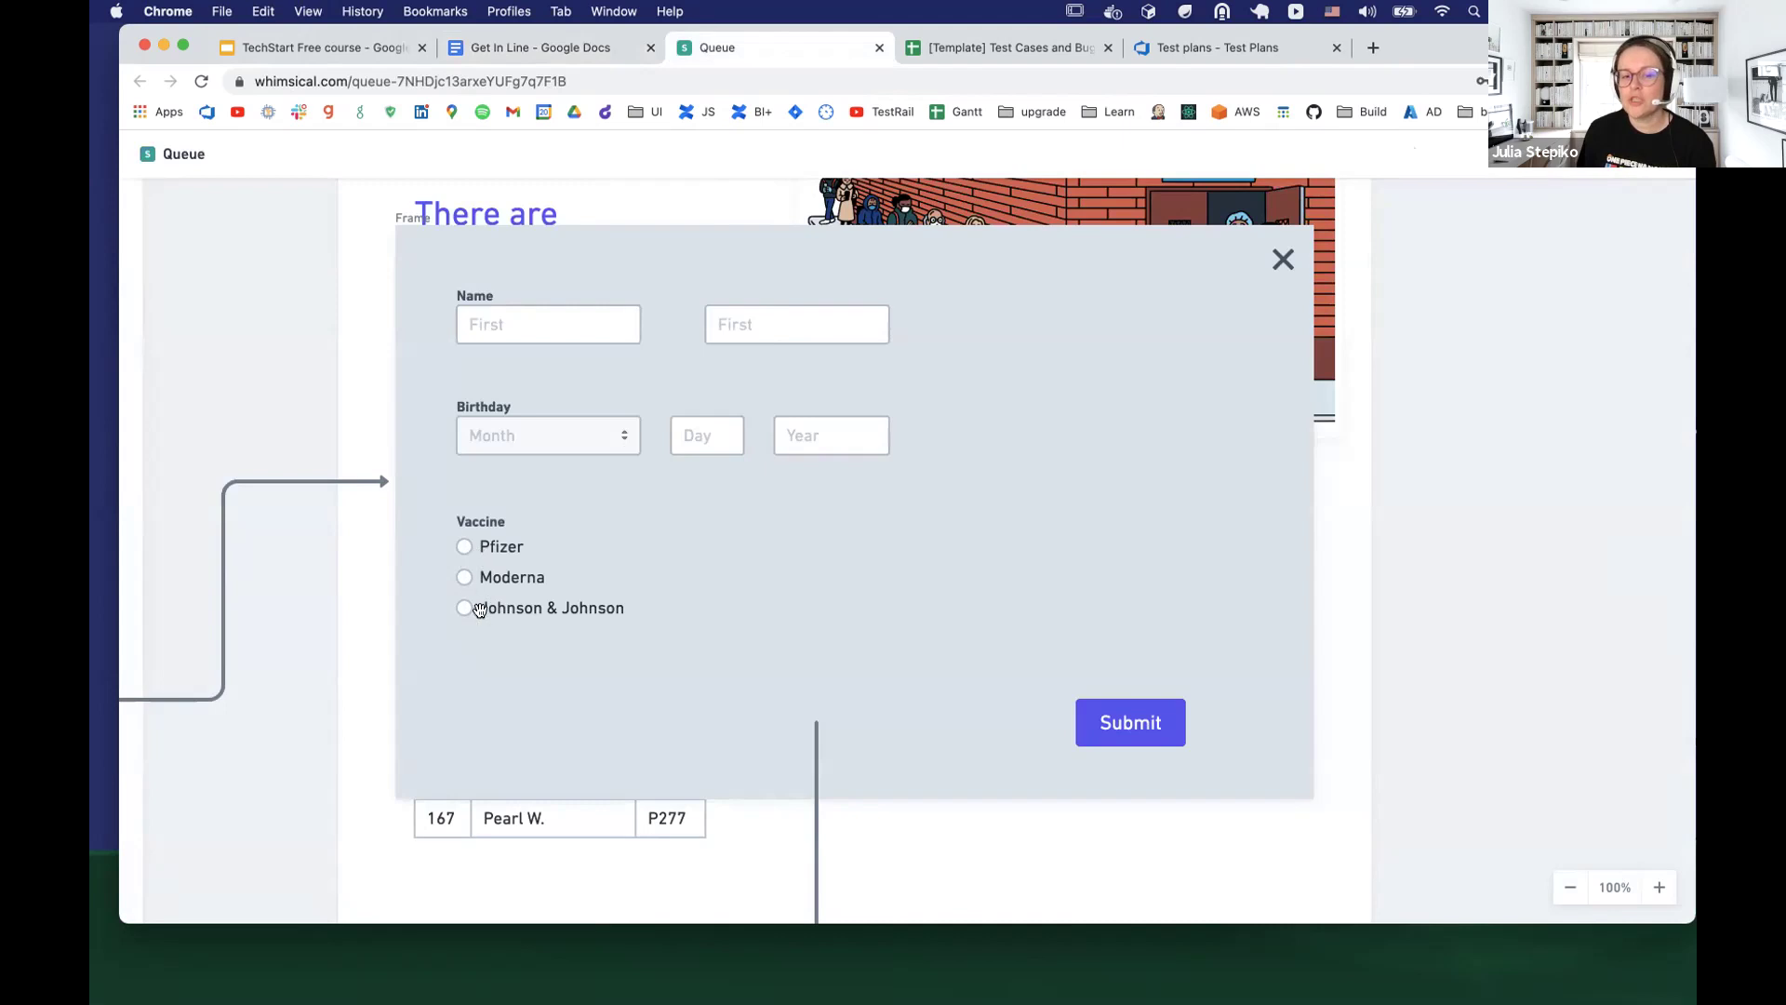
left_click(464, 578)
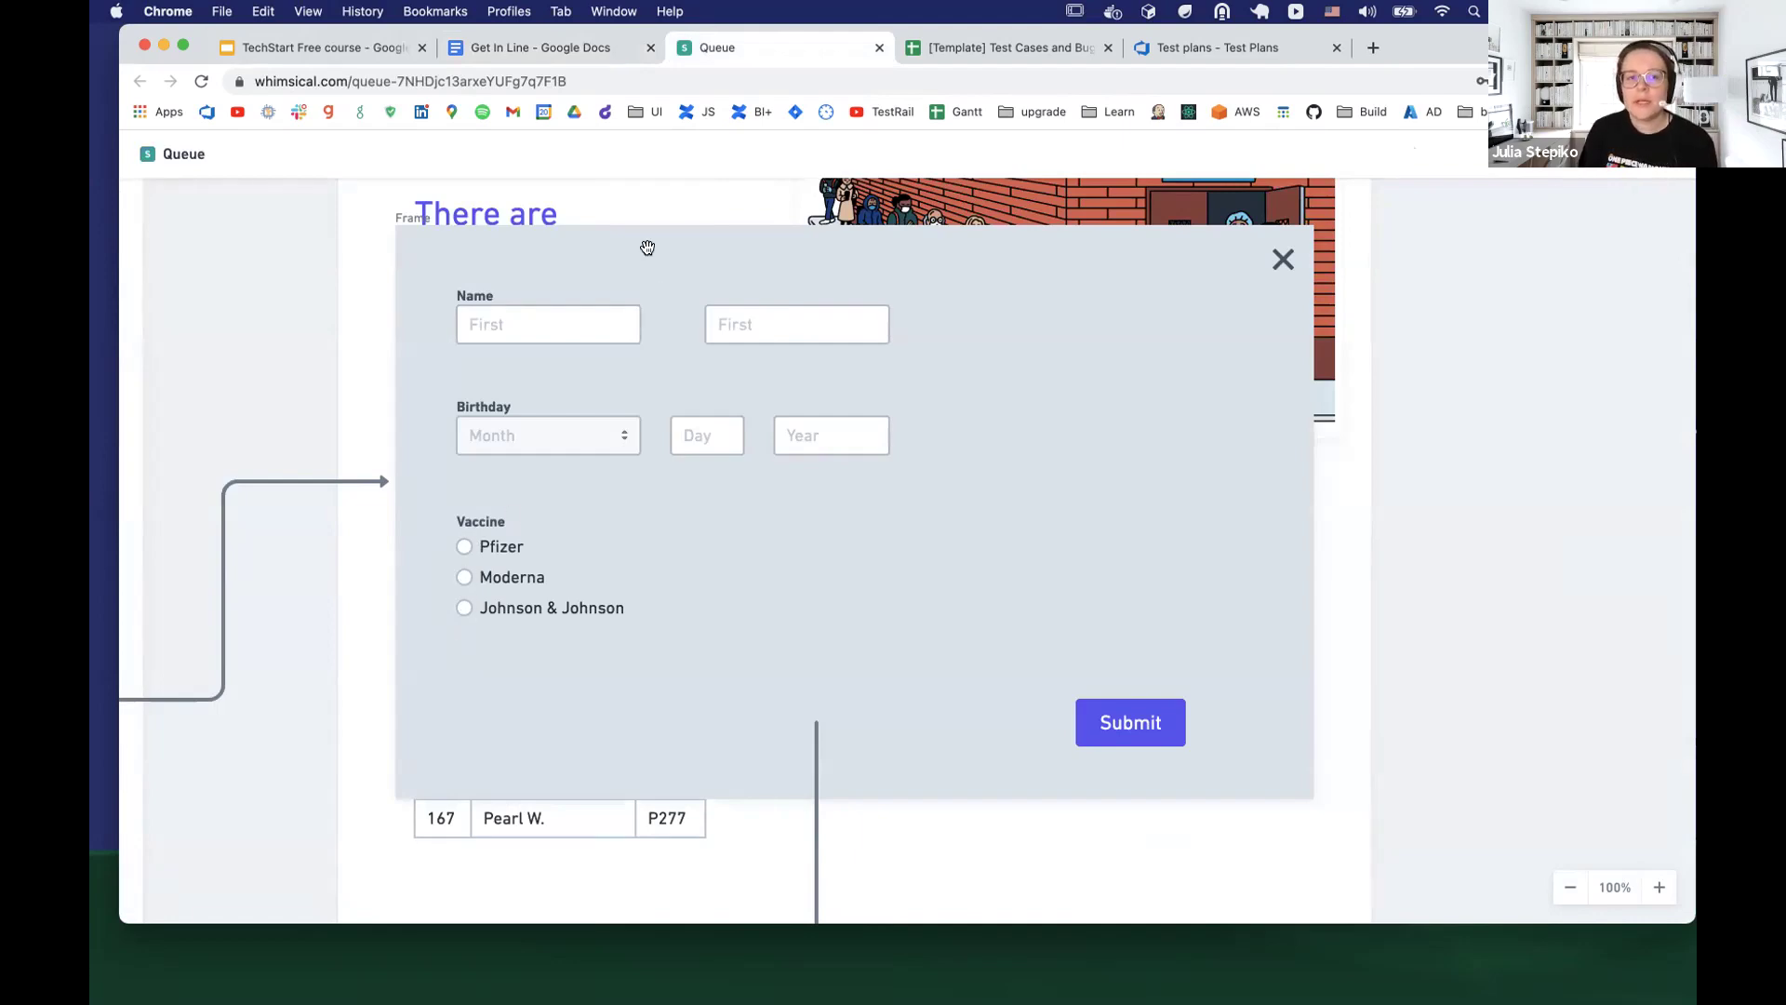
left_click(579, 51)
scroll(743, 486, "up", 10)
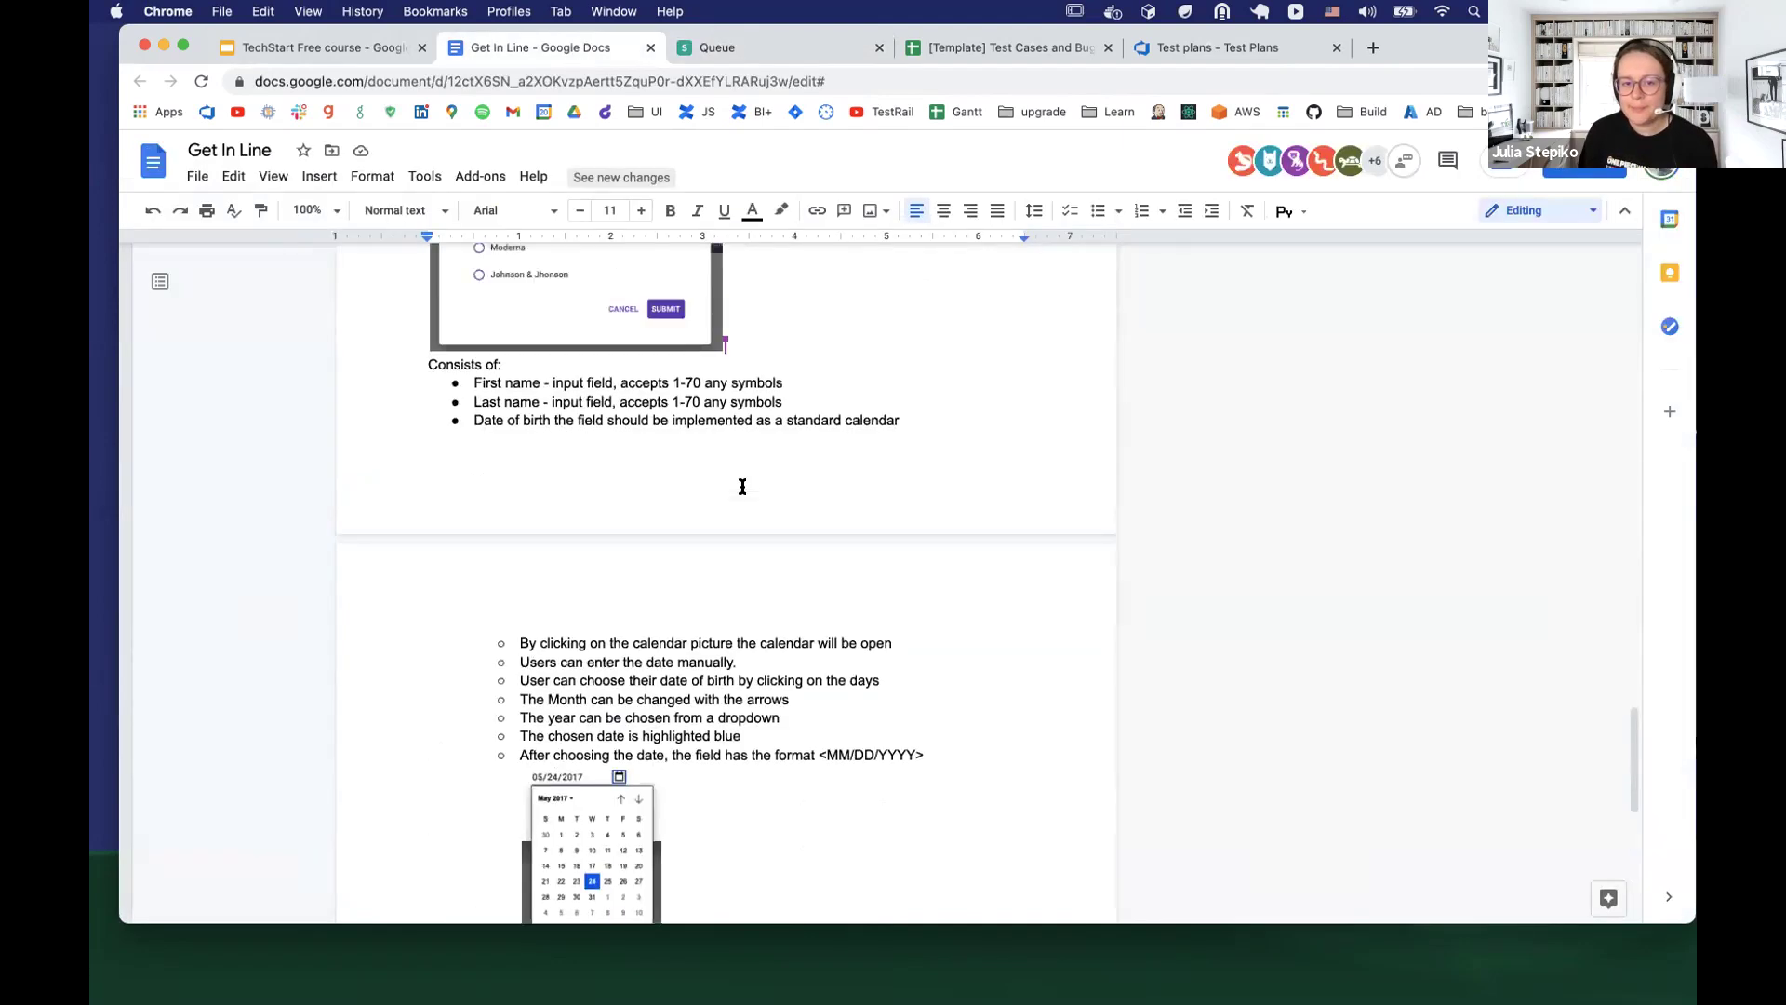
left_click(805, 51)
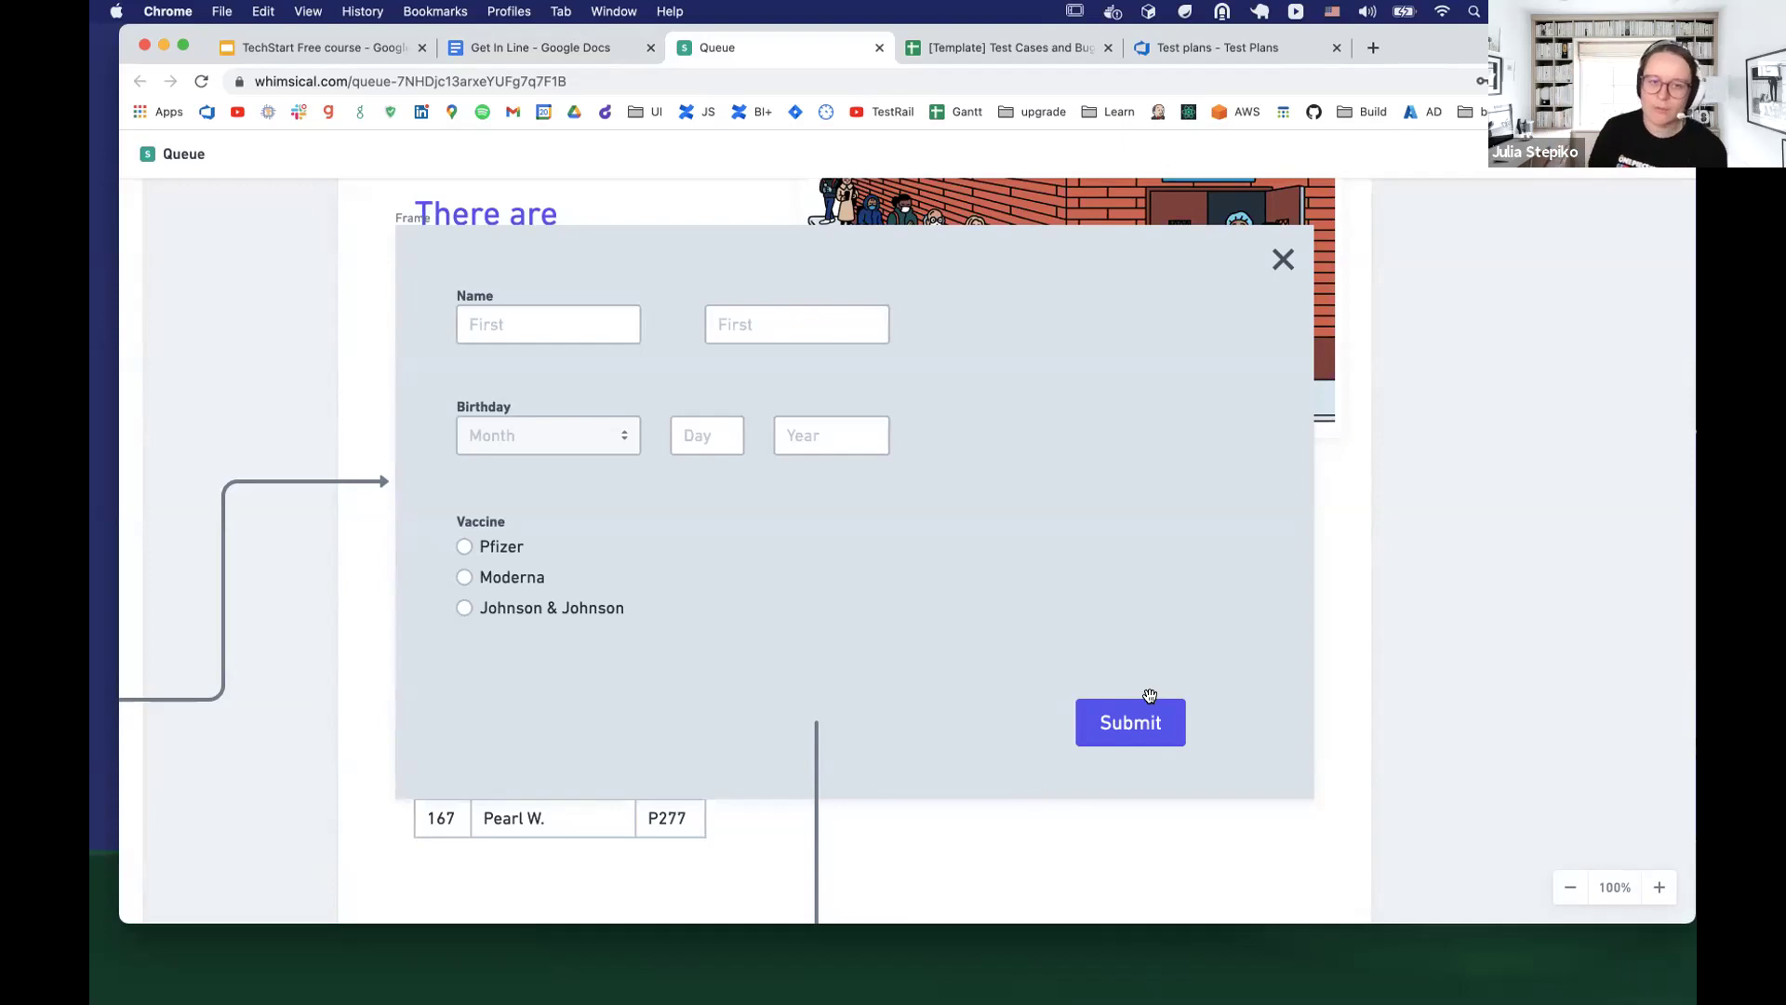
Review the Submit and Cancel button rules and the post-submission behaviour in the Get In Line document
left_click(598, 48)
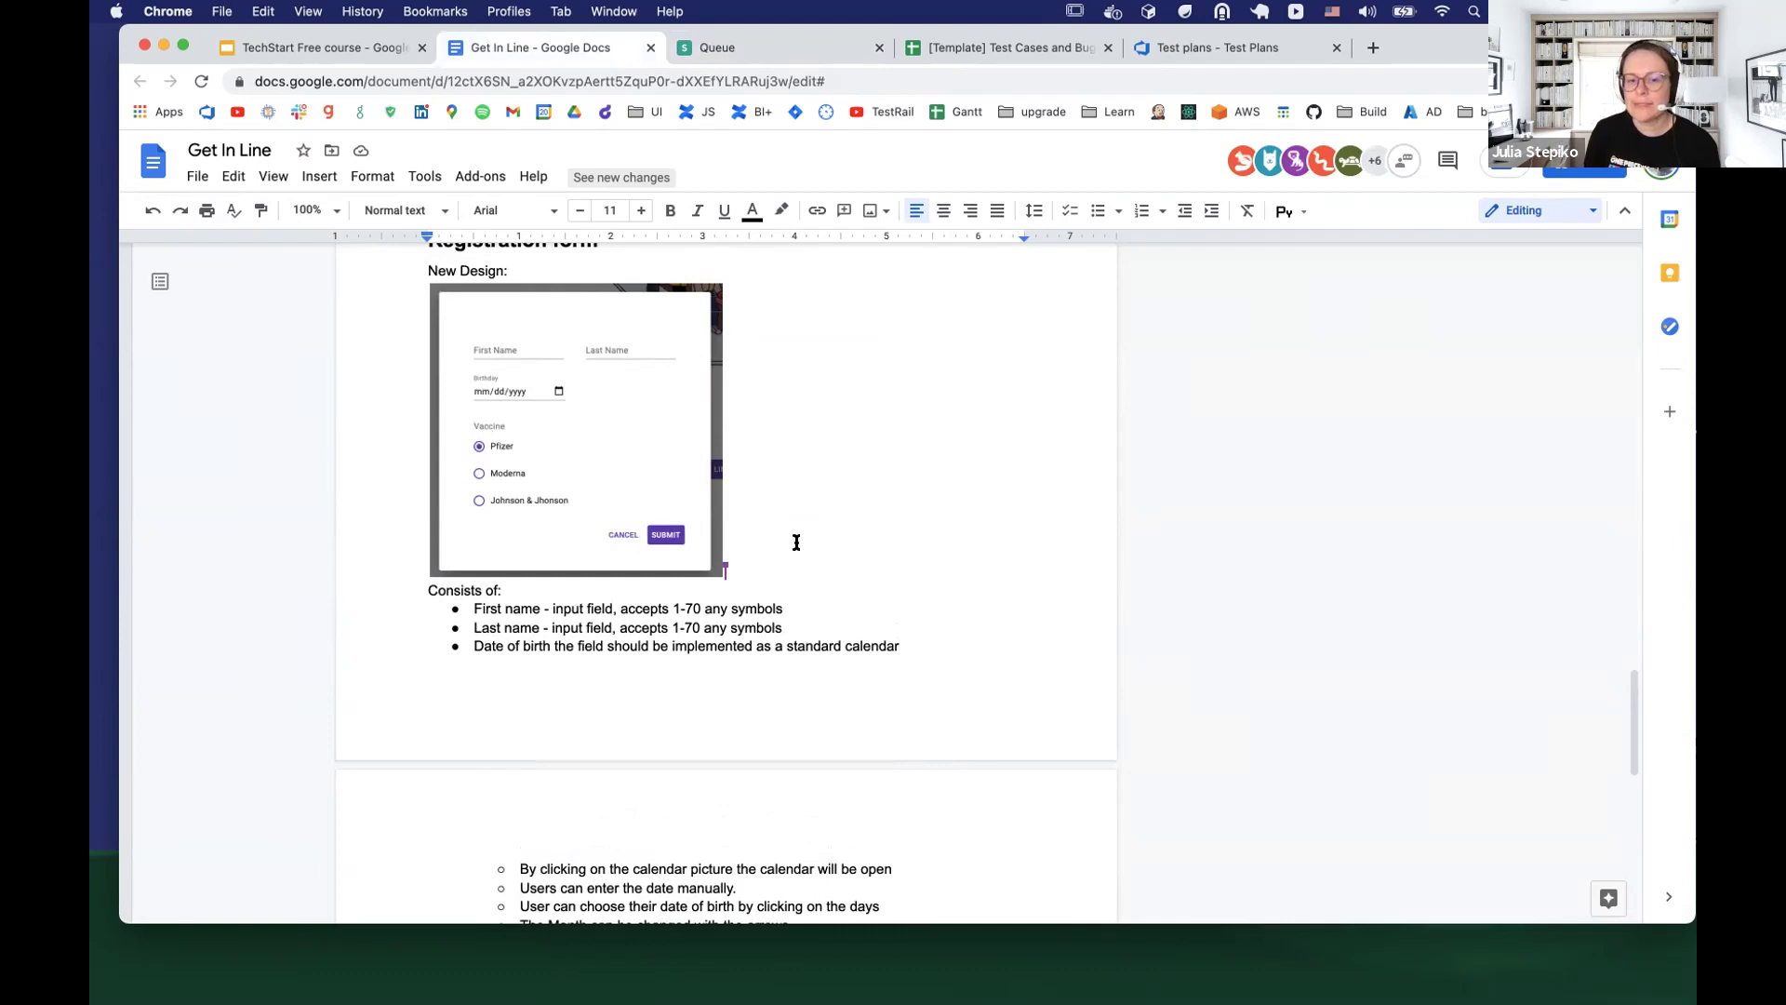
scroll(796, 543, "down", 10)
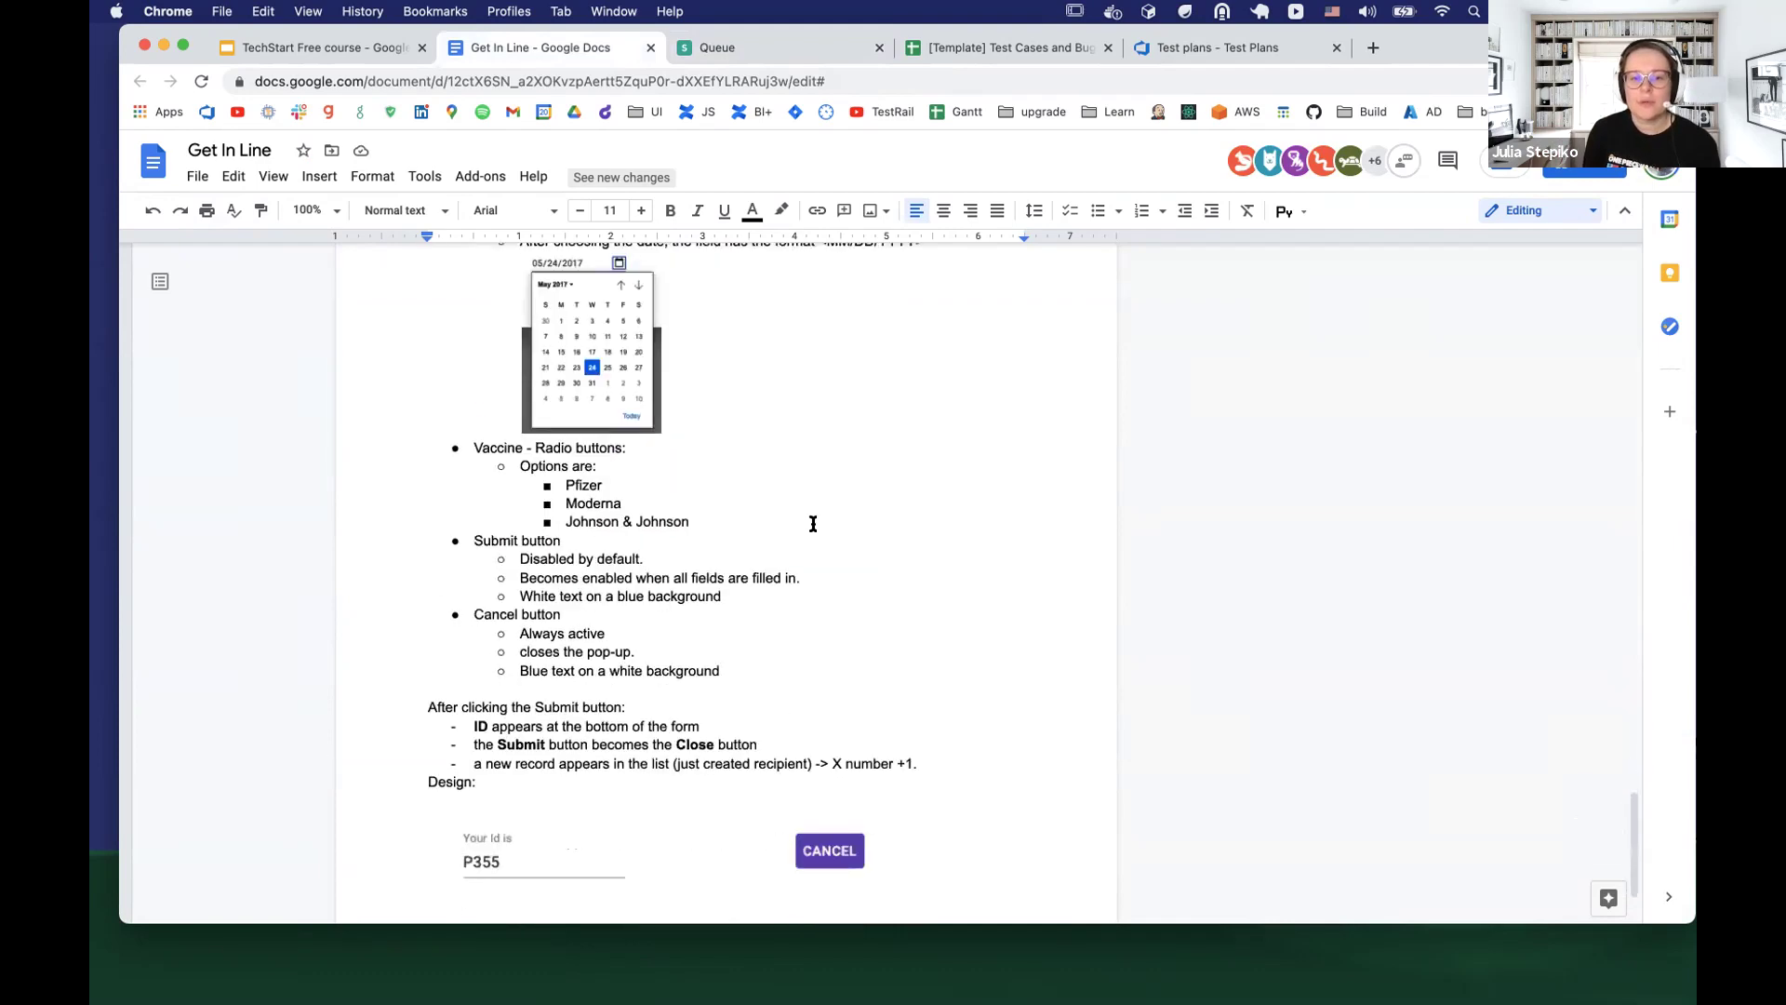
scroll(813, 524, "down", 1)
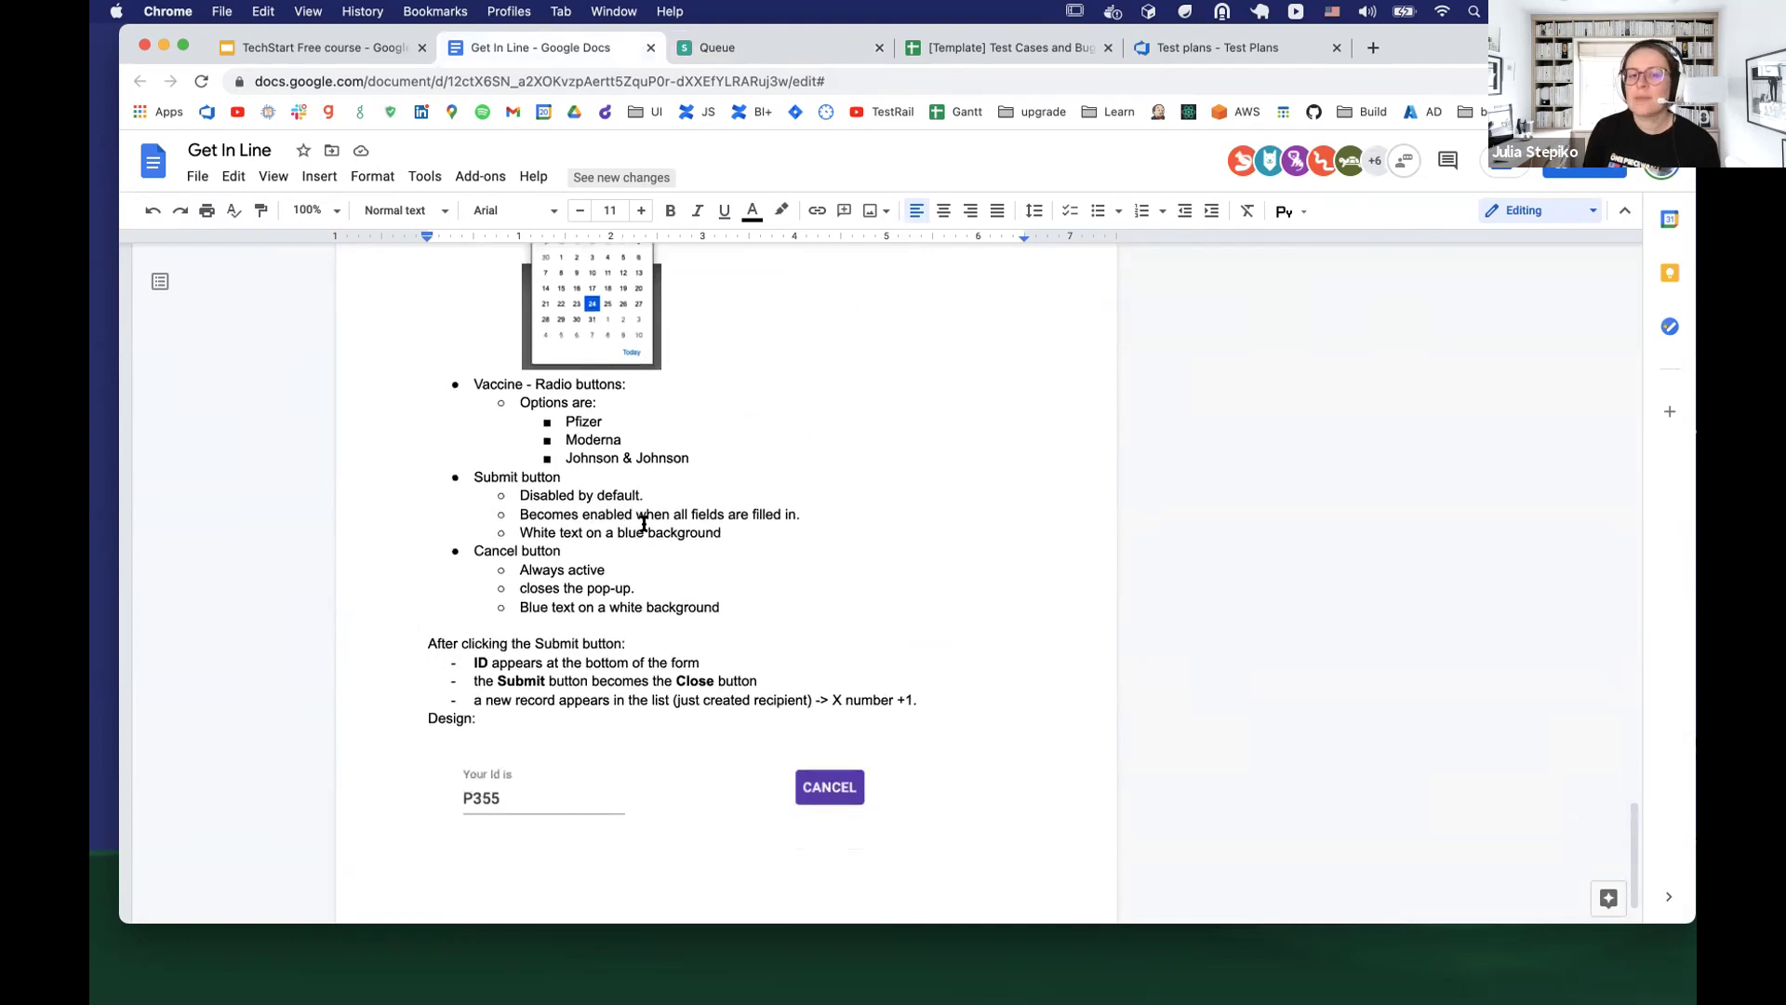
scroll(767, 537, "down", 1)
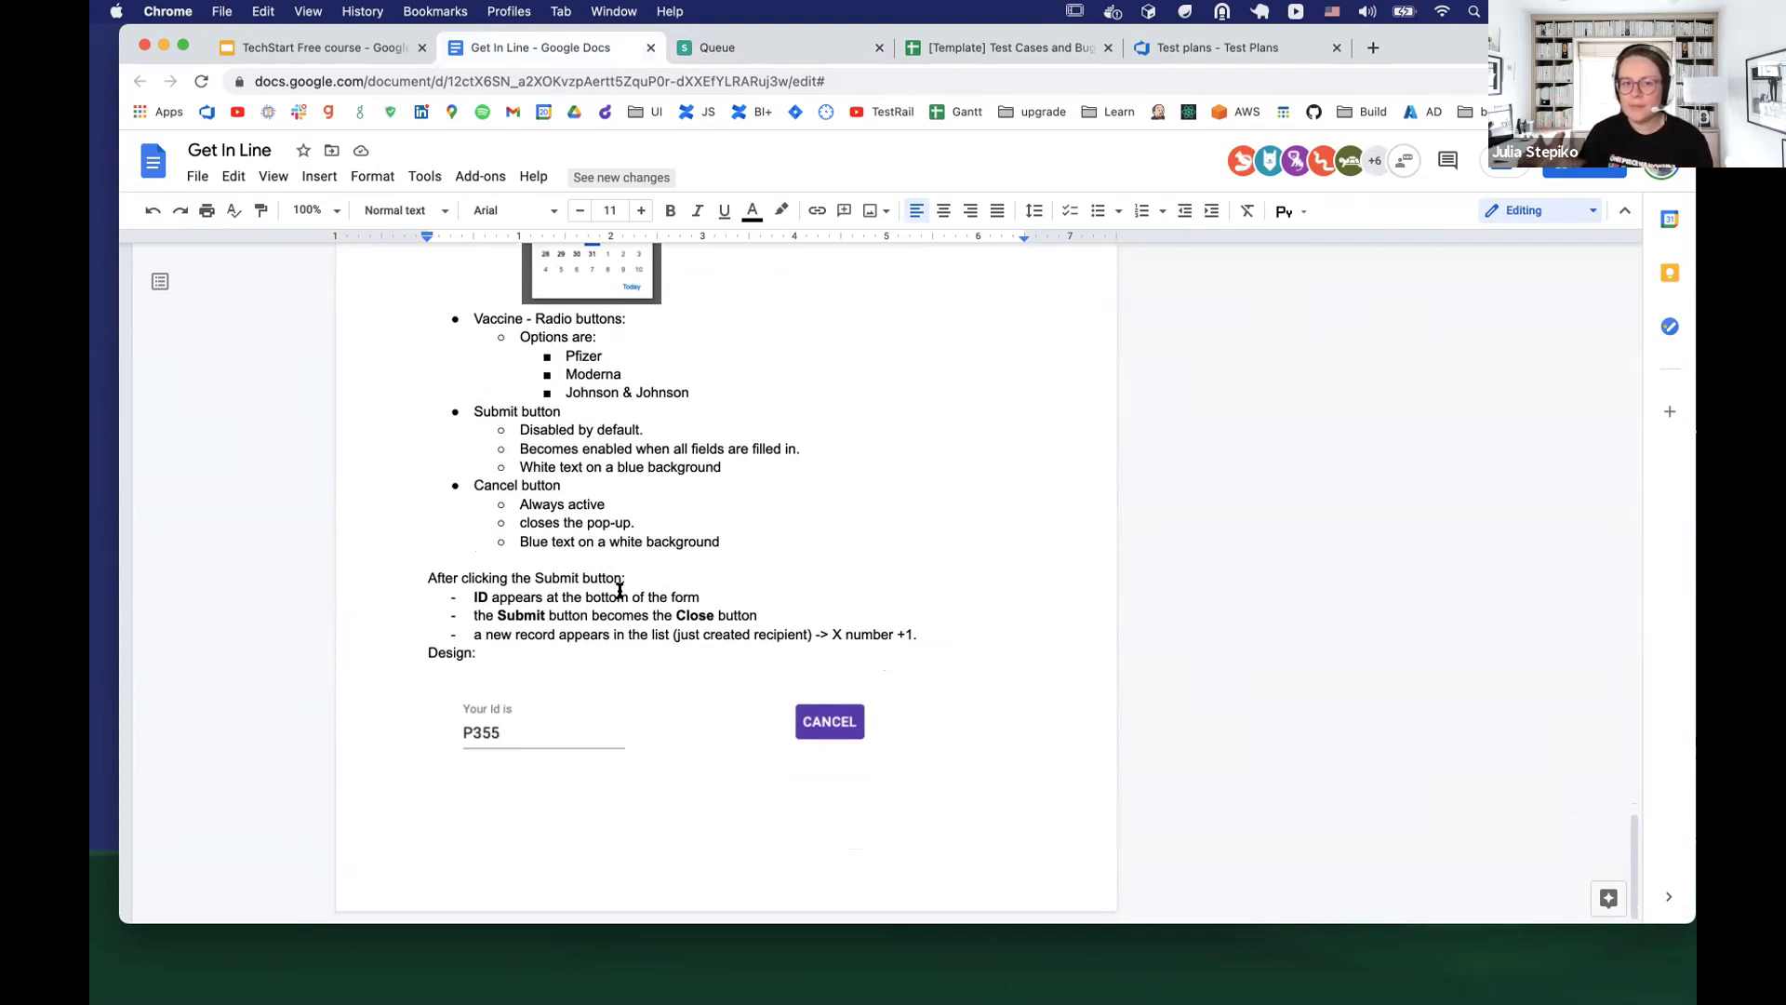
Trace the flow in the Whimsical Queue wireframe from the recipient list and empty form to the filled-in form with ID and Close button
left_click(724, 54)
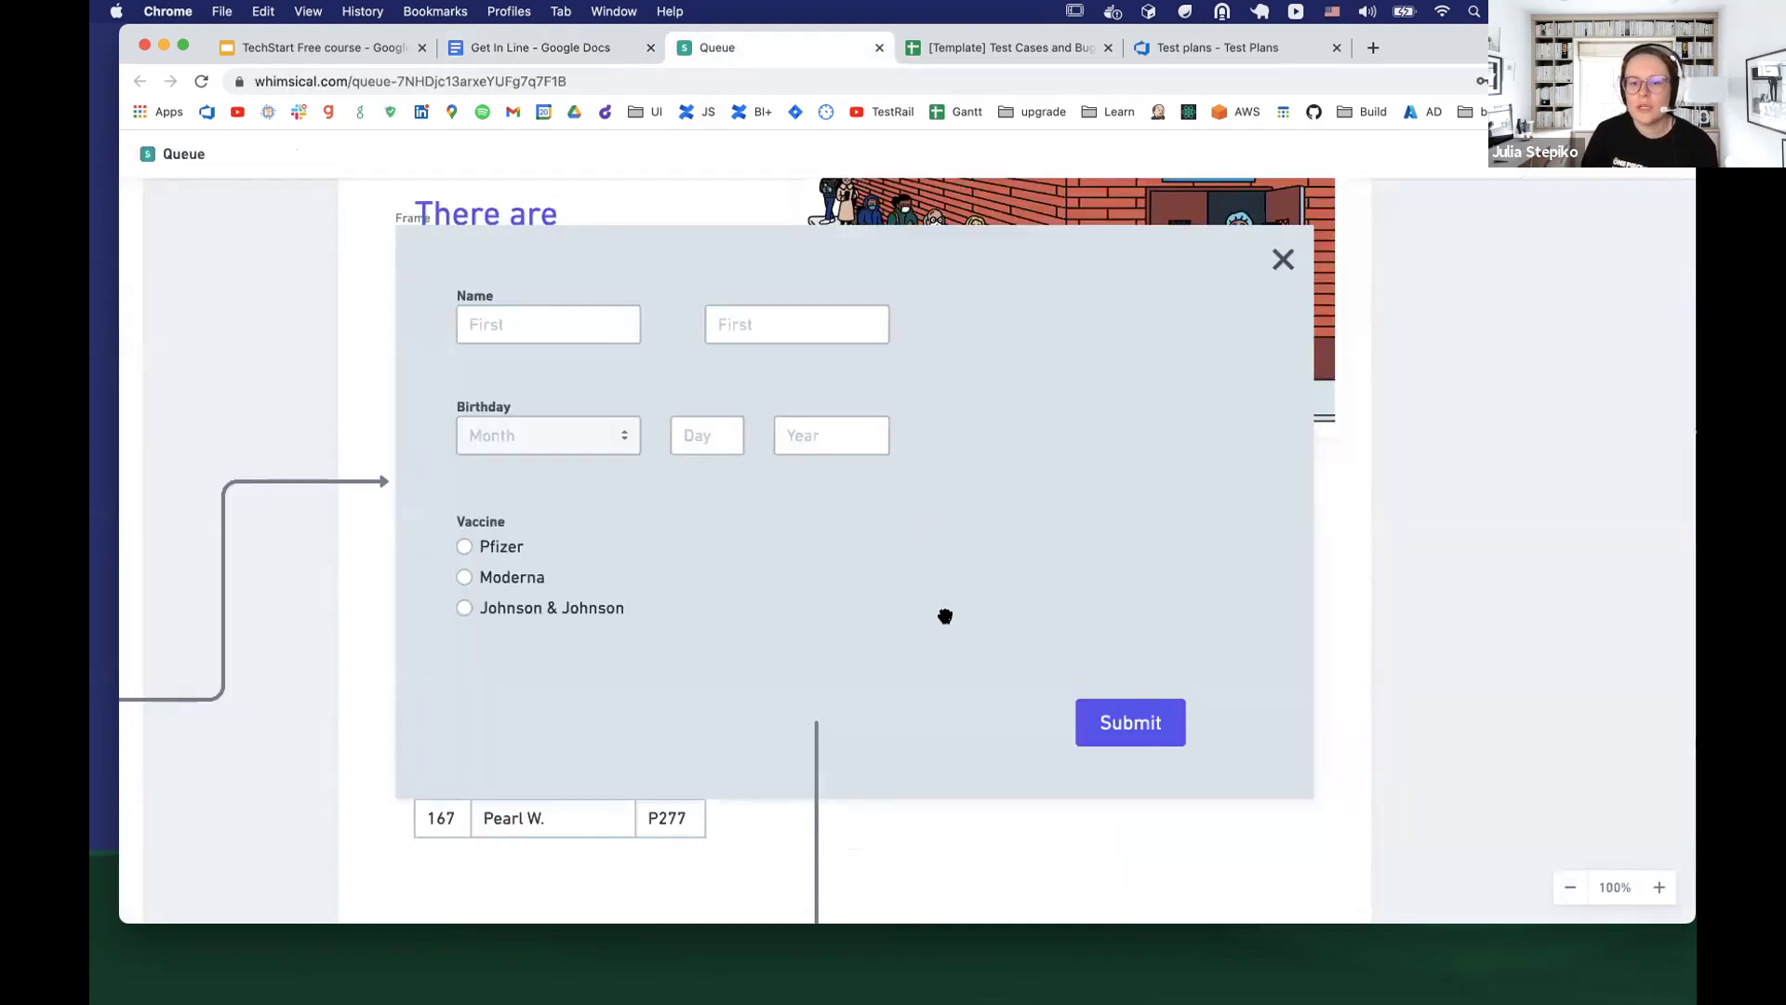
scroll(936, 541, "down", 3)
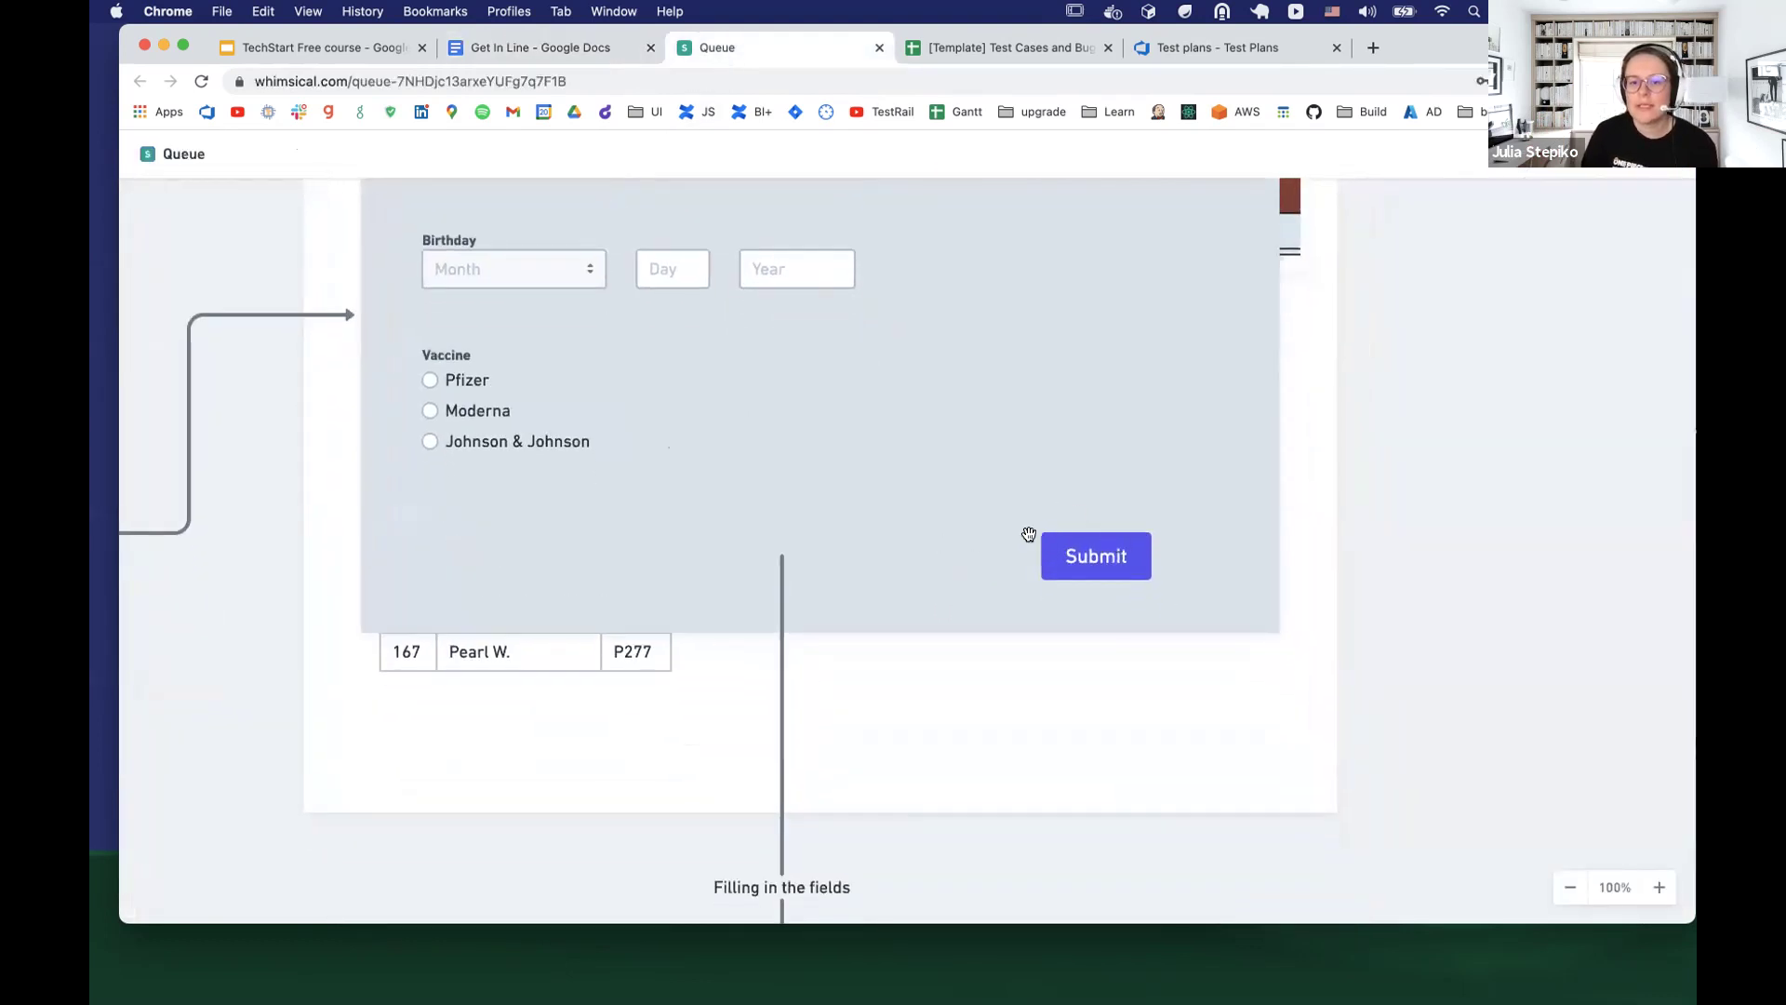
scroll(878, 618, "down", 5)
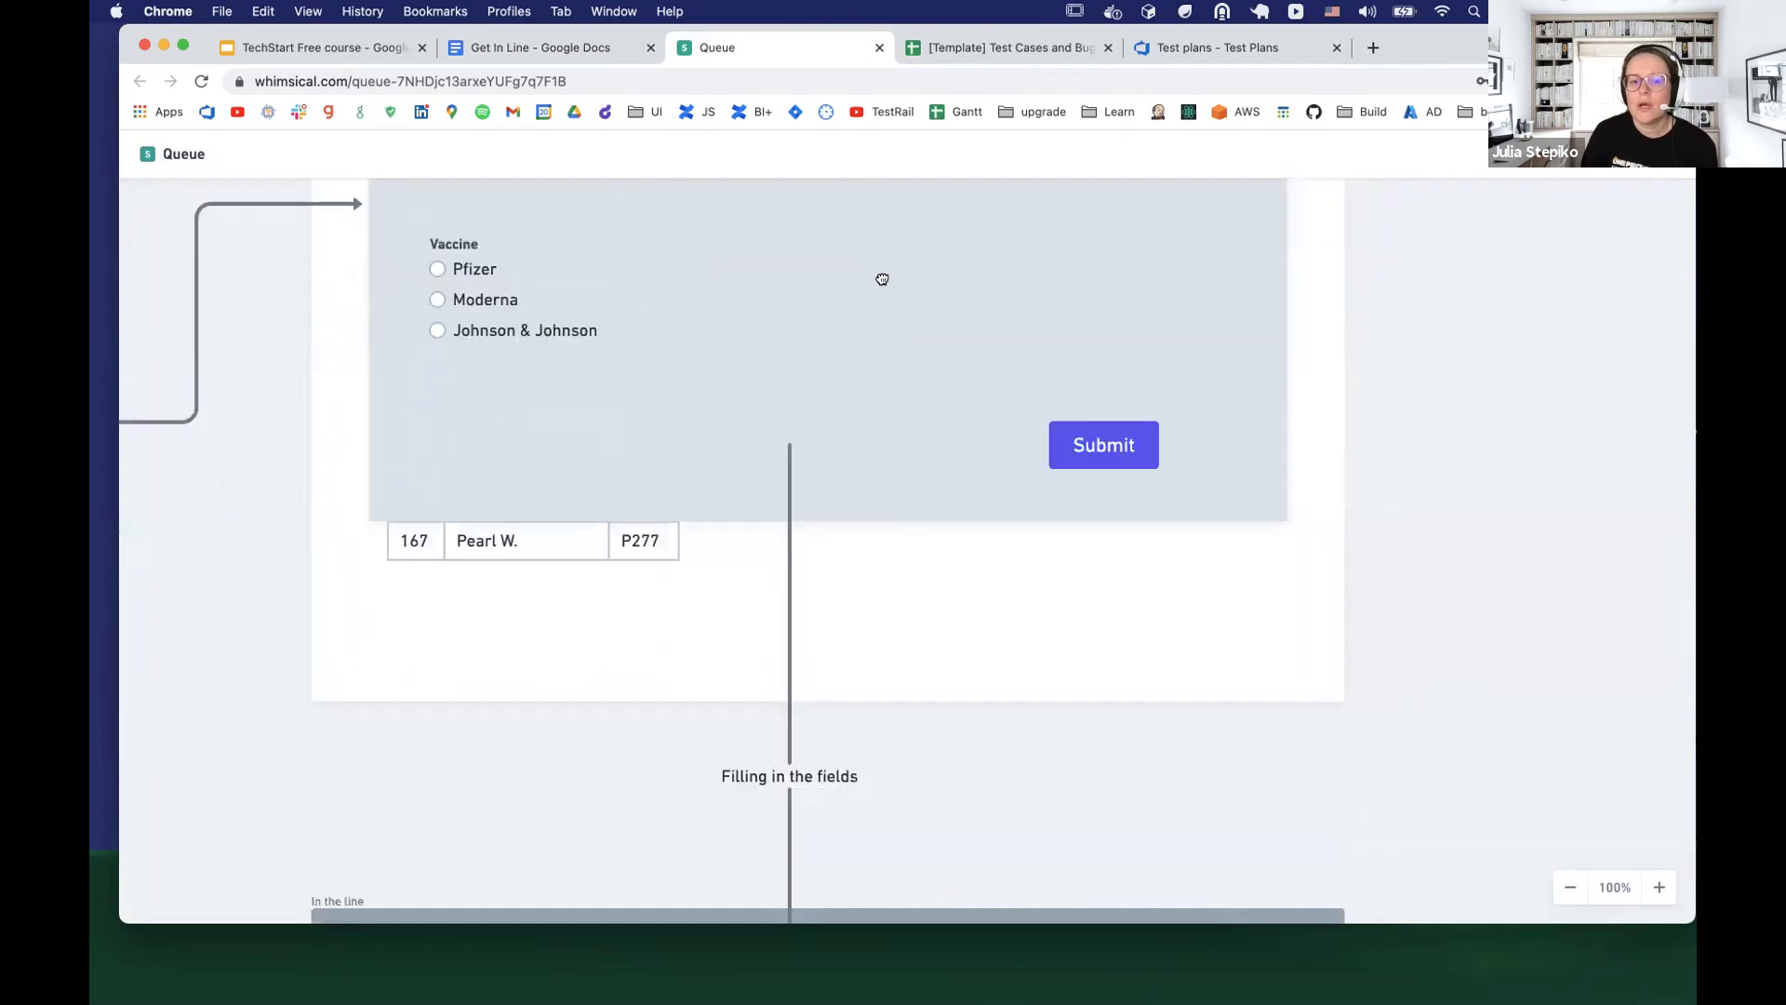
scroll(943, 568, "down", 8)
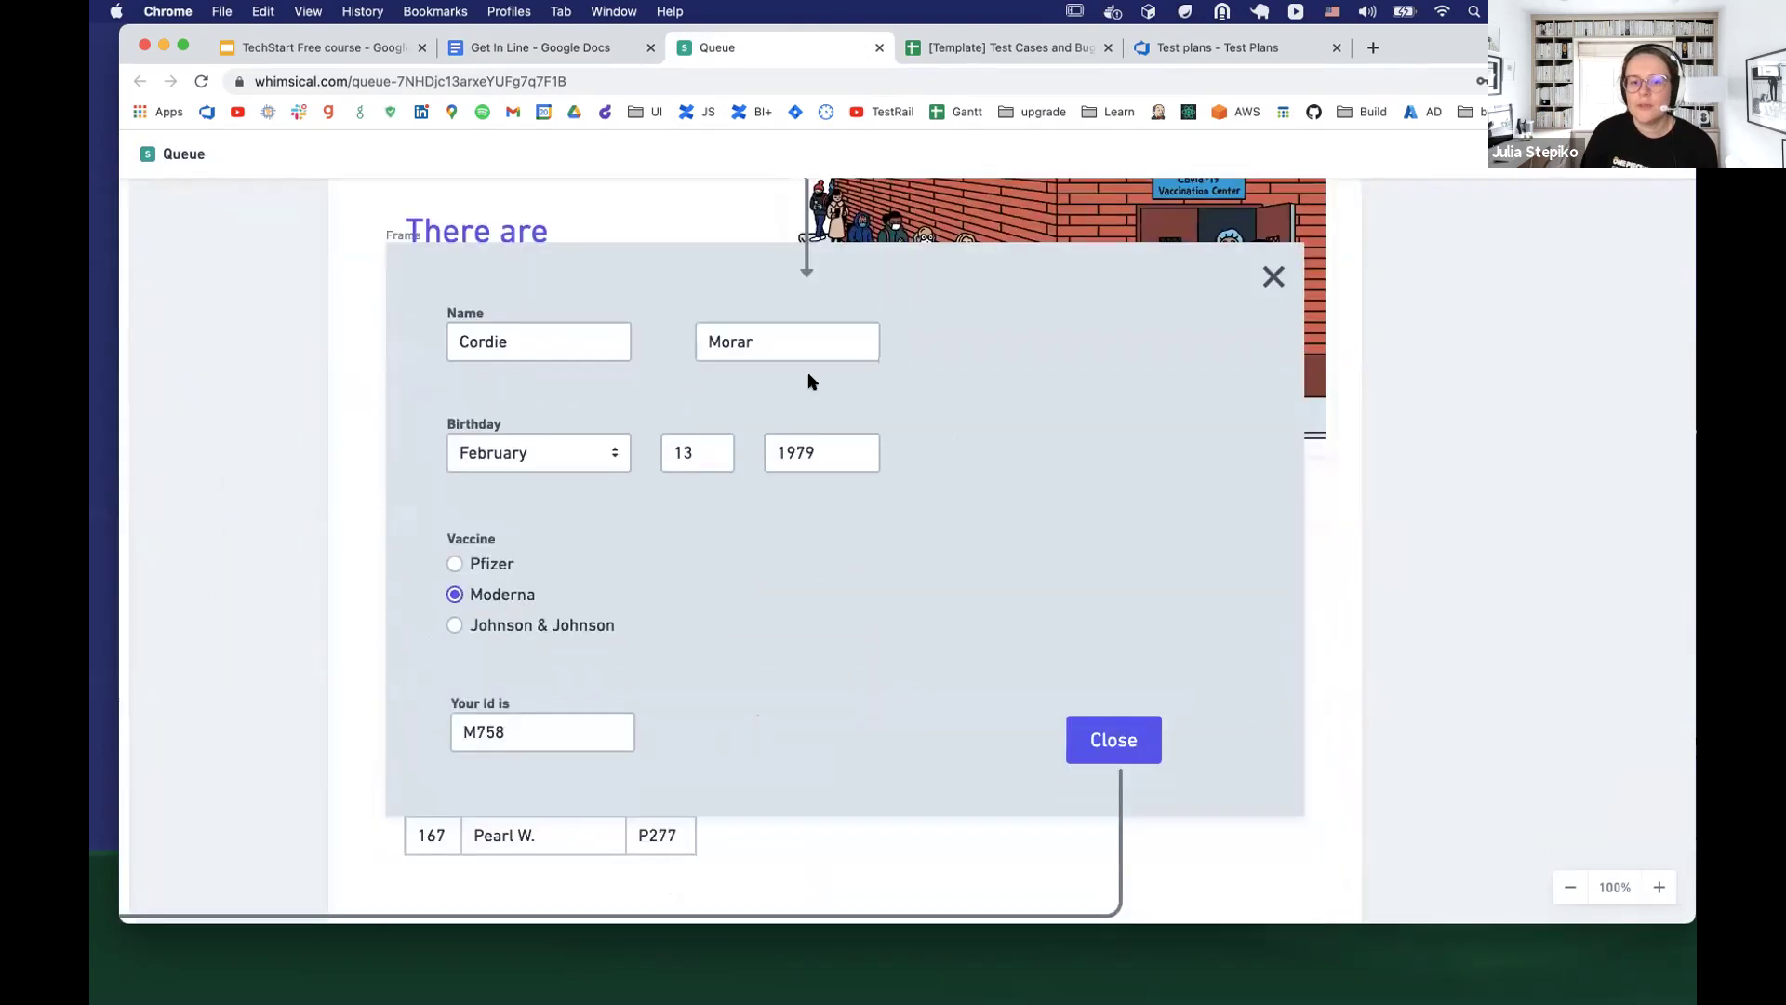
scroll(694, 502, "up", 8)
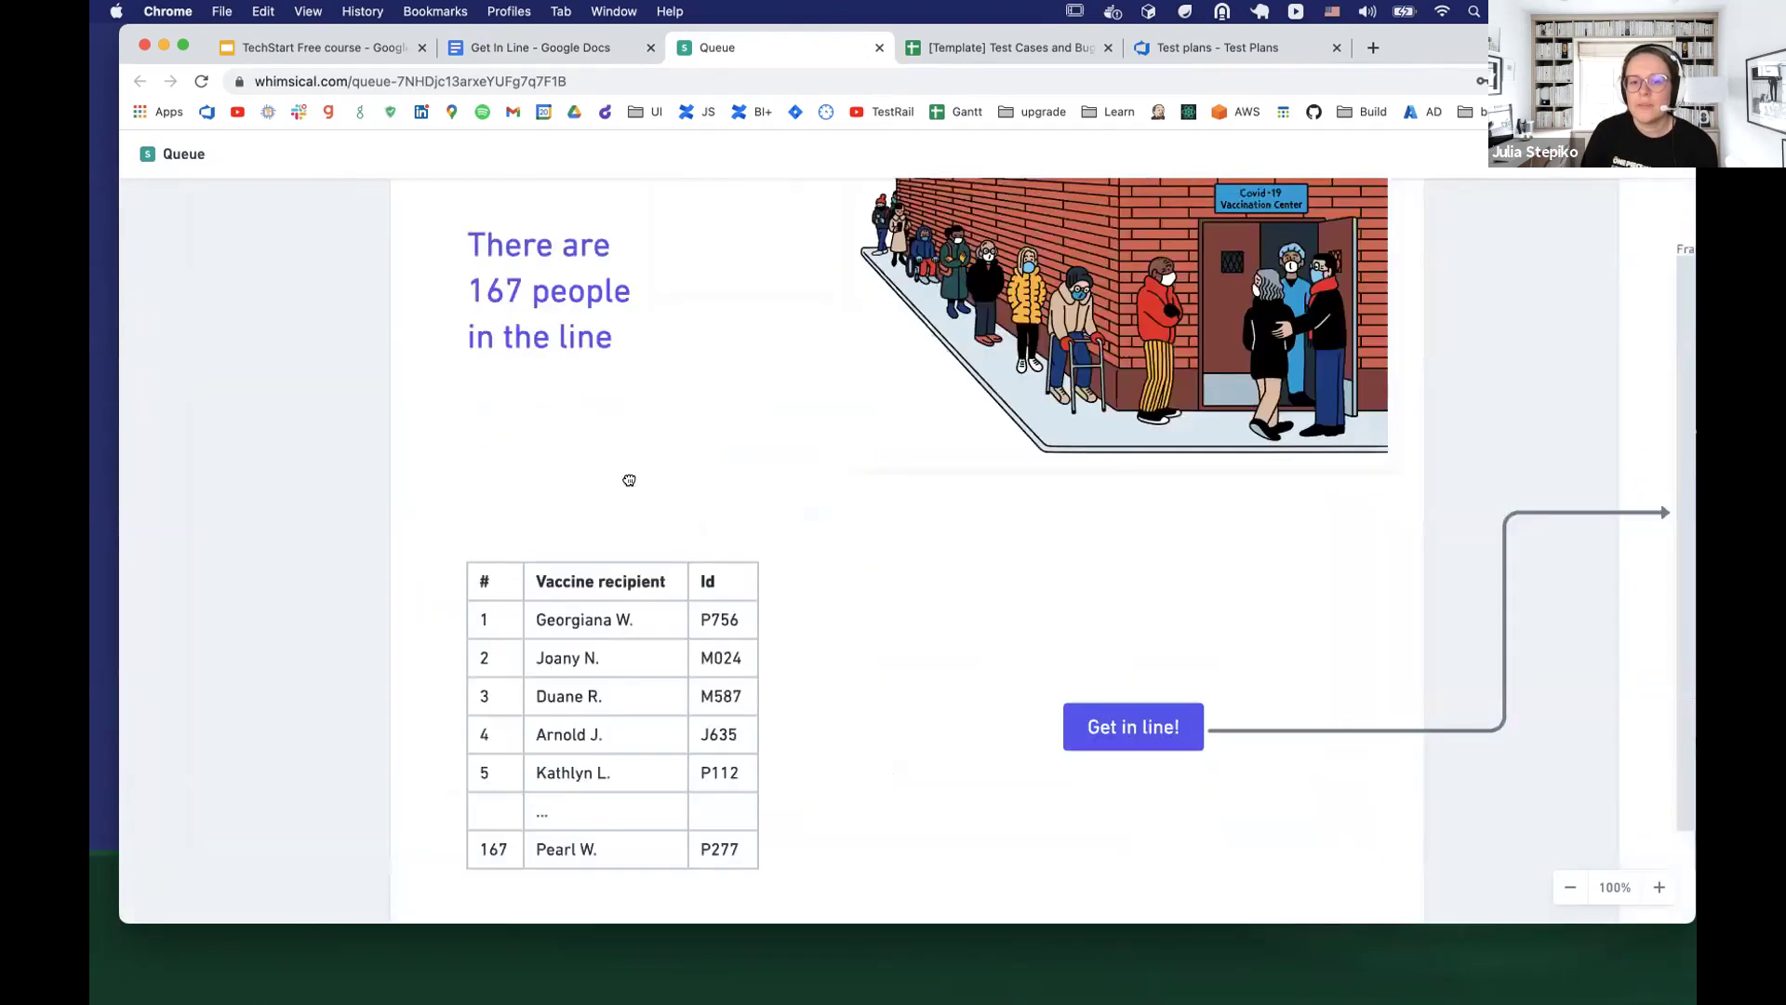
scroll(1020, 518, "down", 10)
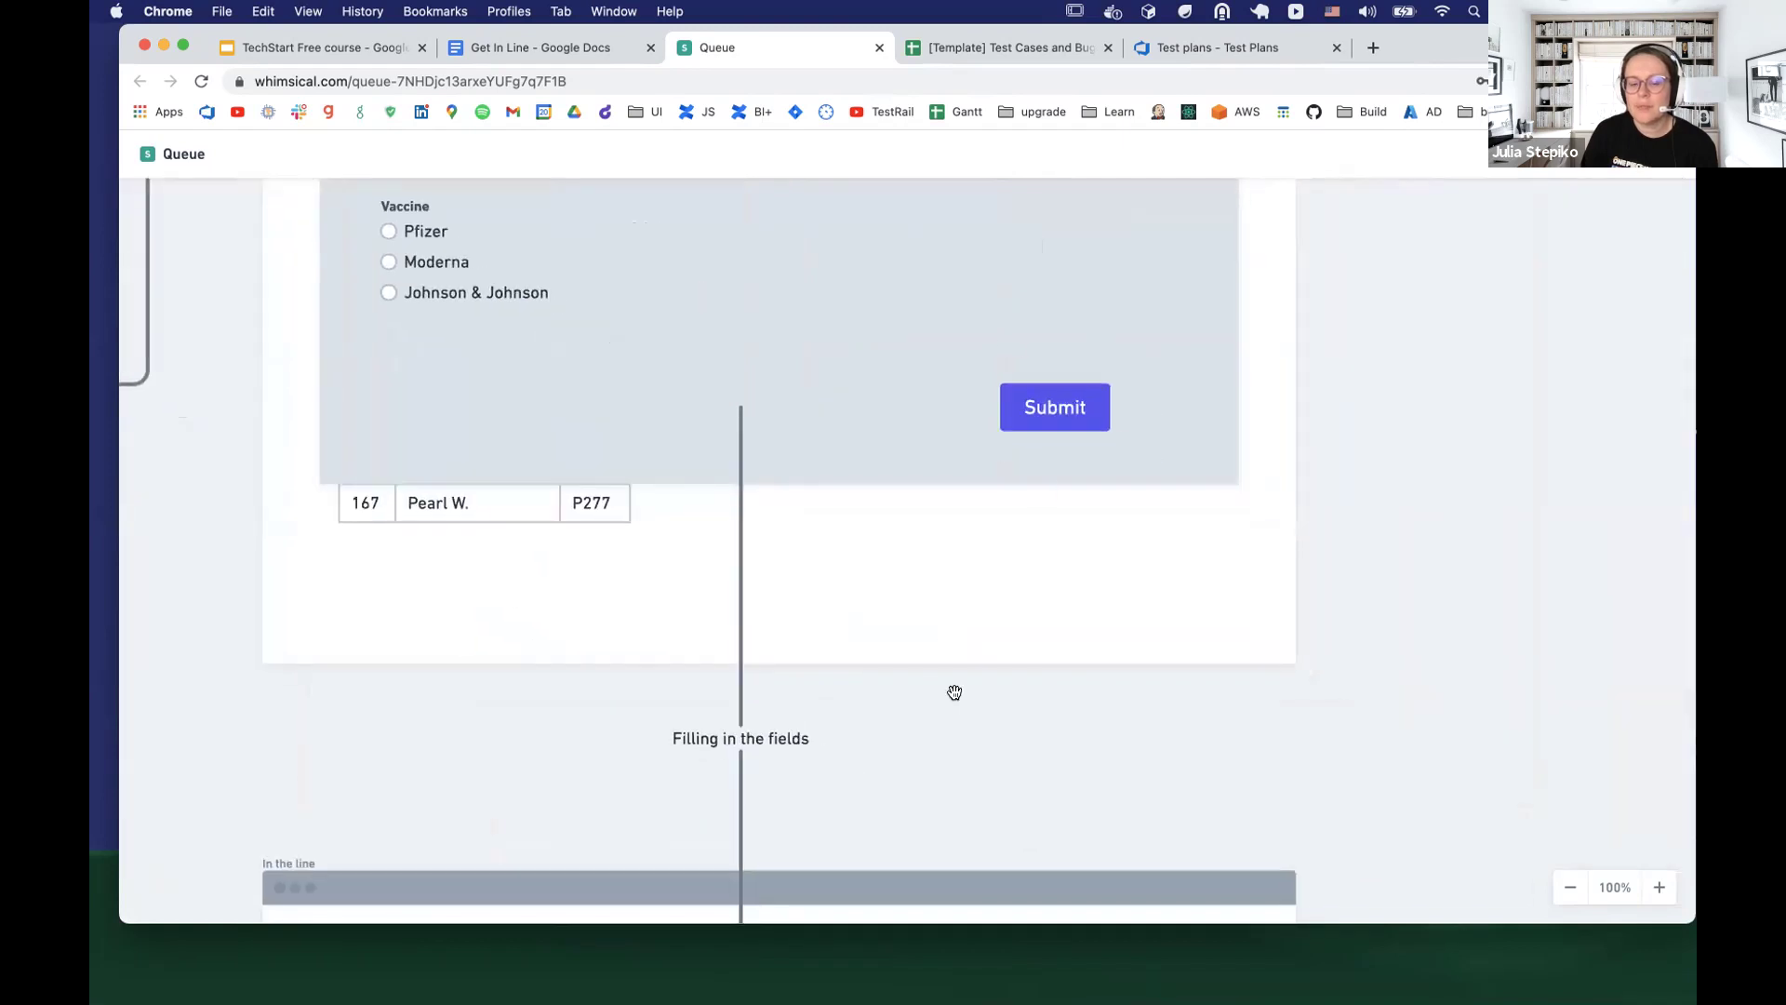
scroll(957, 242, "down", 10)
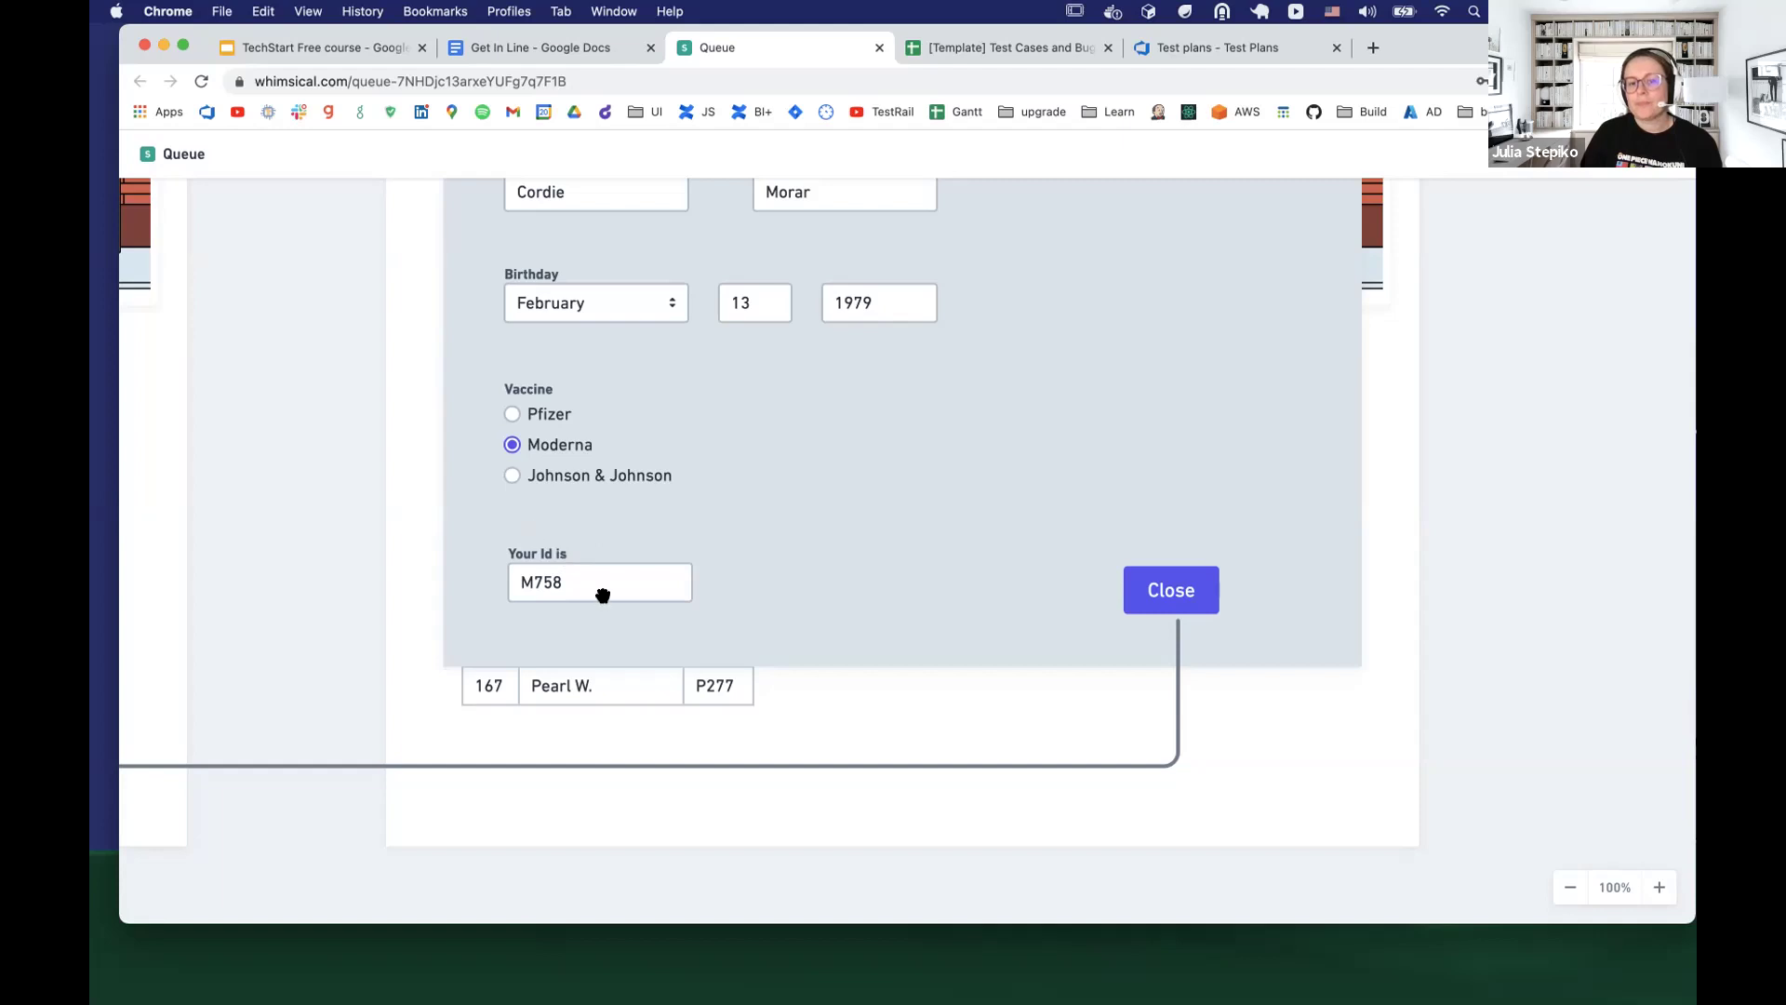
In the Get In Line document, move the ID and Cancel button design image into the line about the Submit button becoming Close
left_click(538, 48)
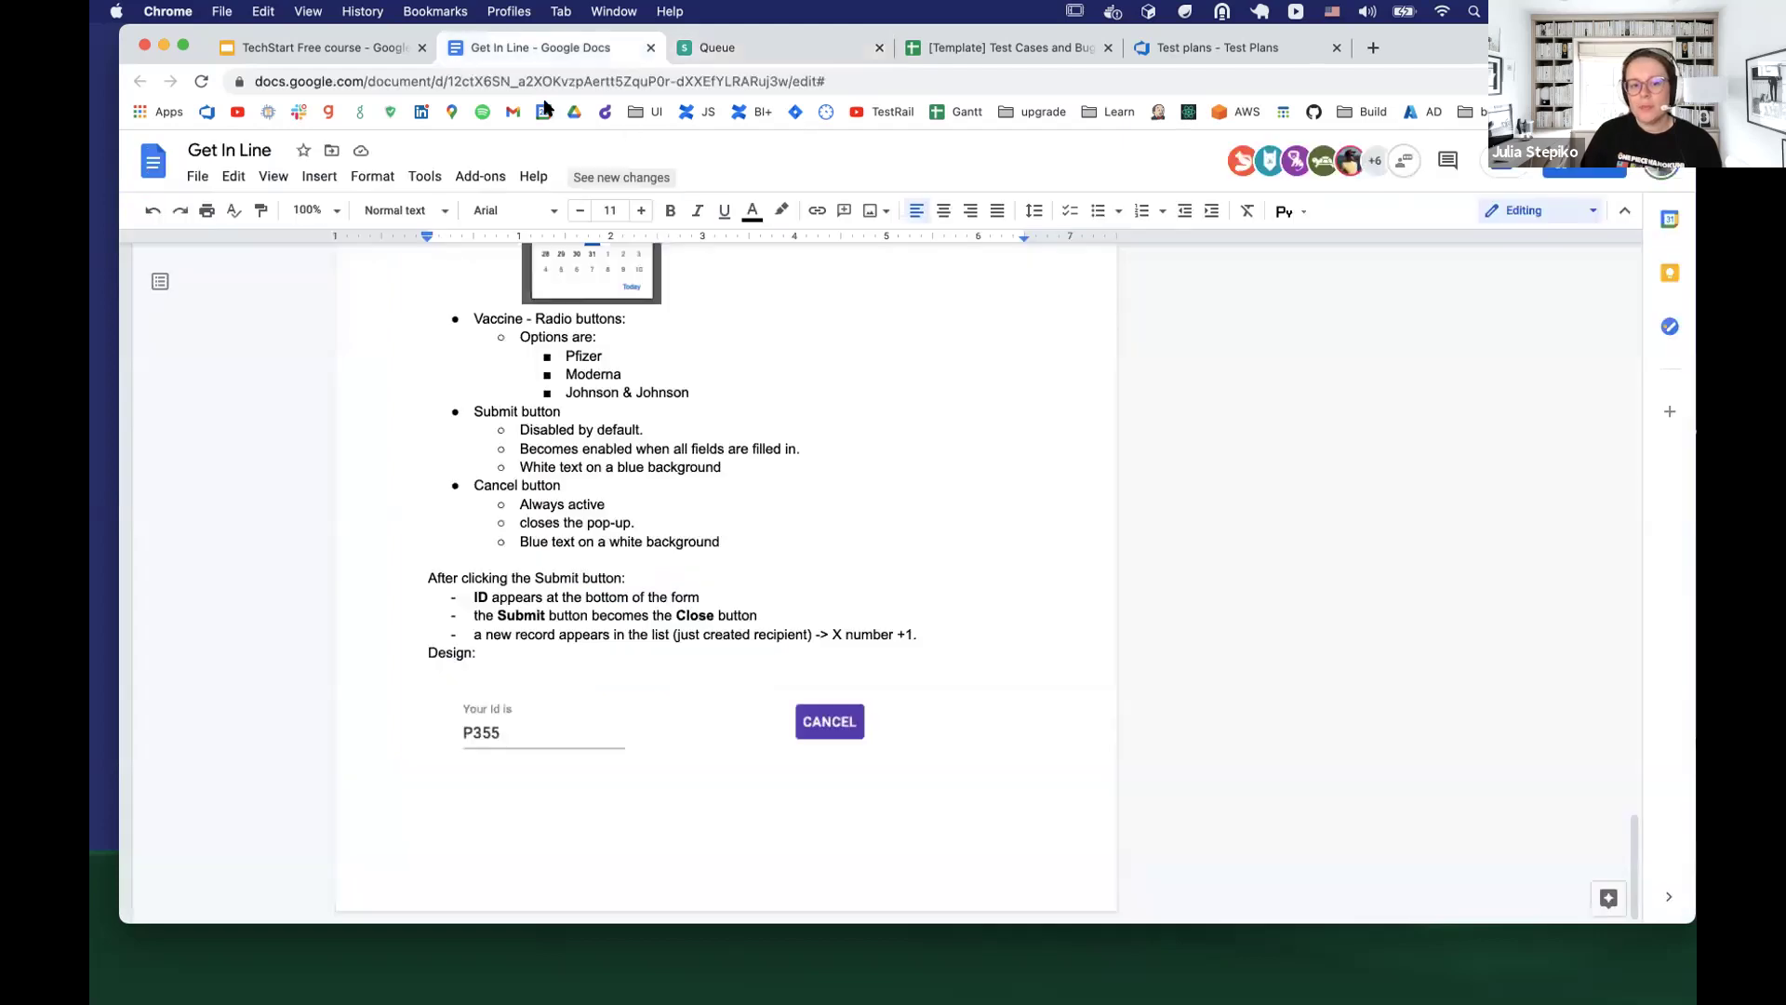
left_click_drag(627, 682, 648, 618)
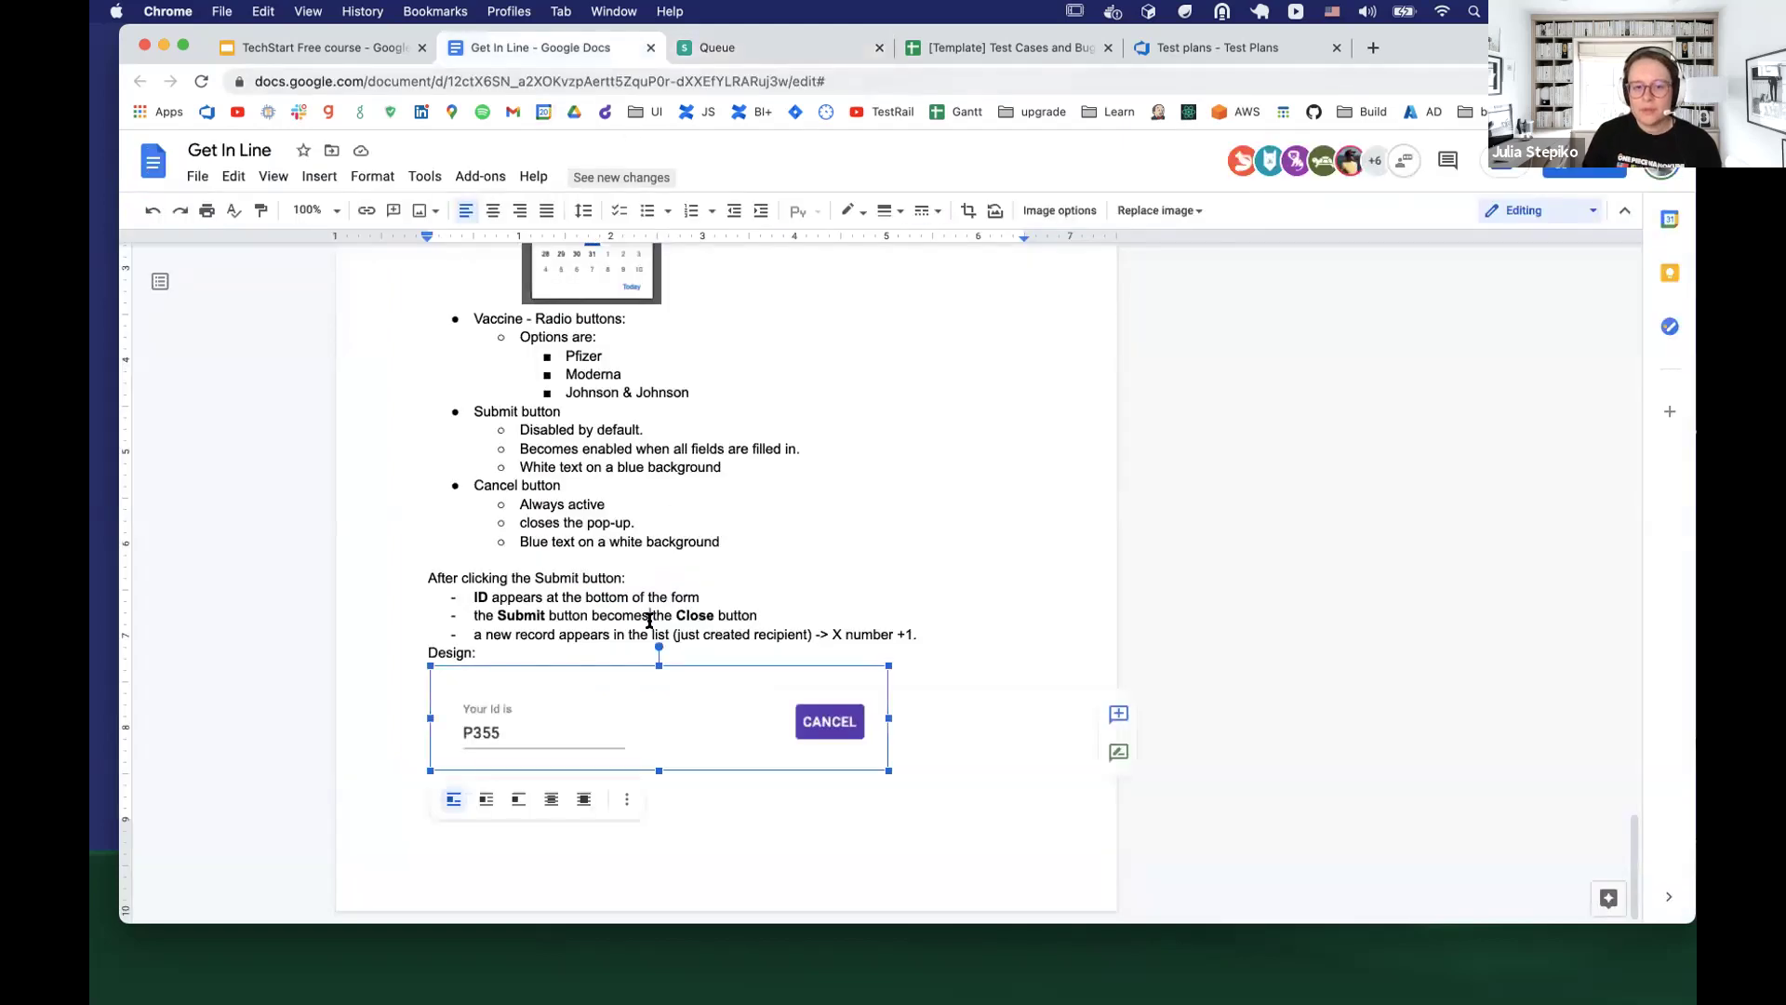
left_click(836, 559)
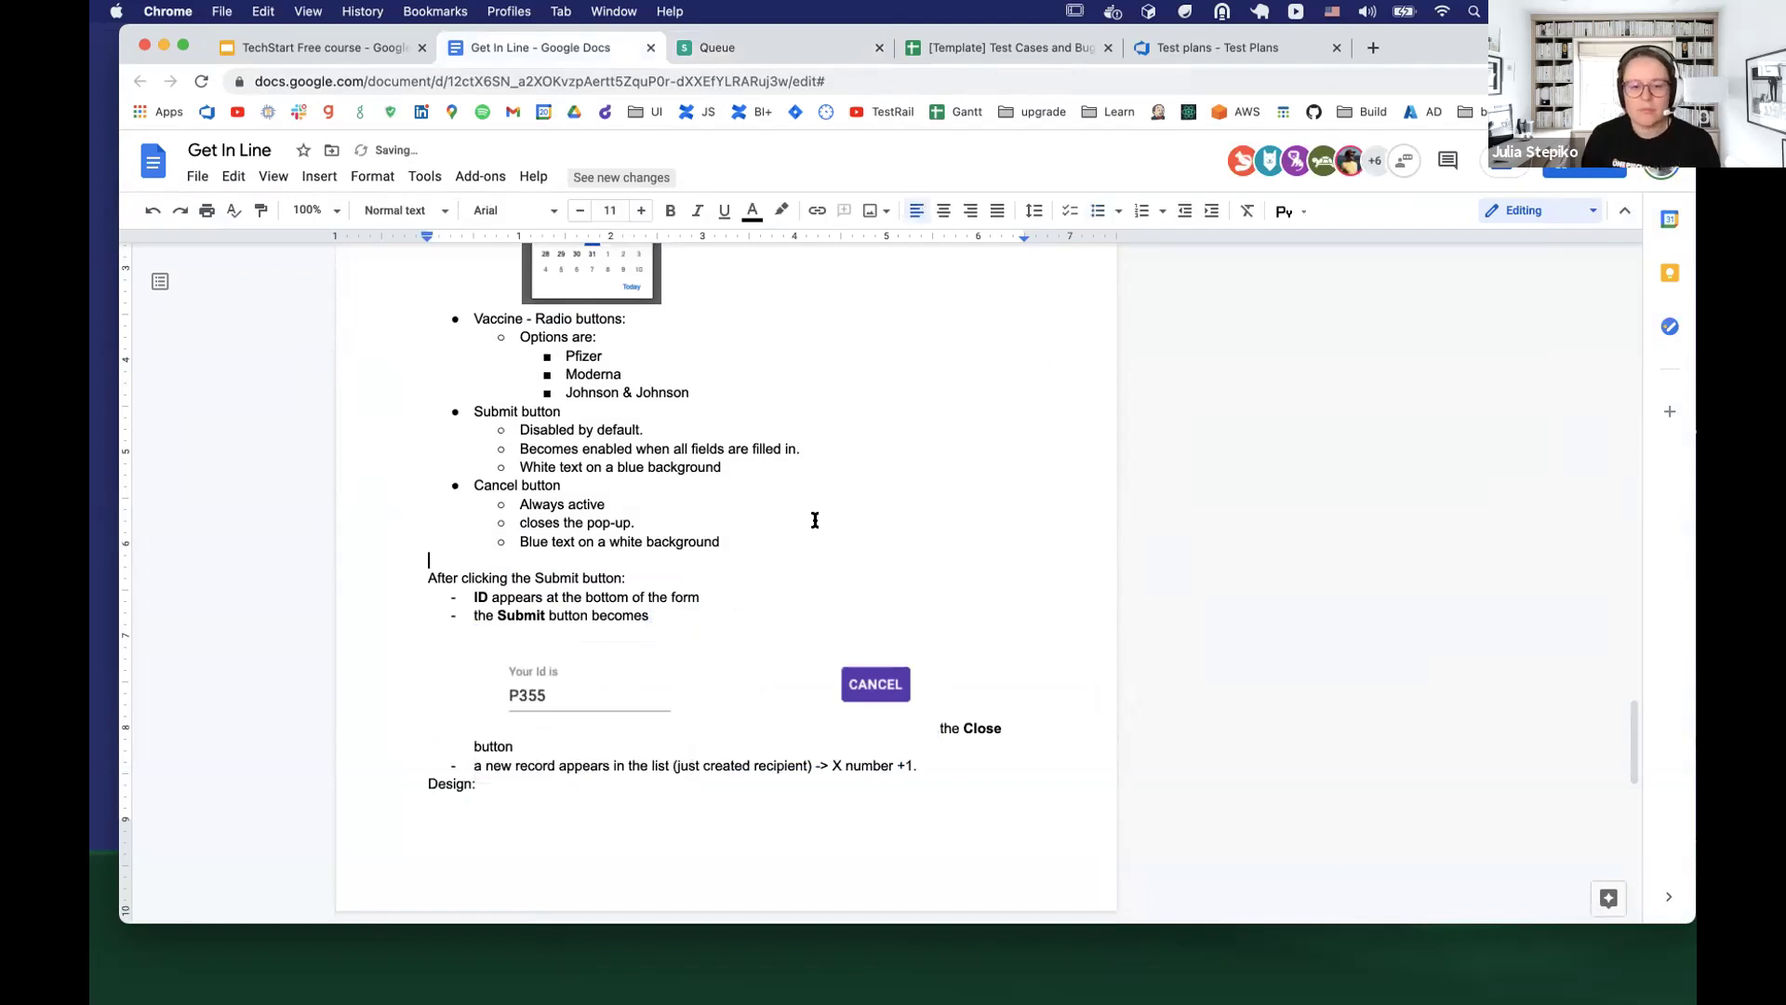
double_click(747, 596)
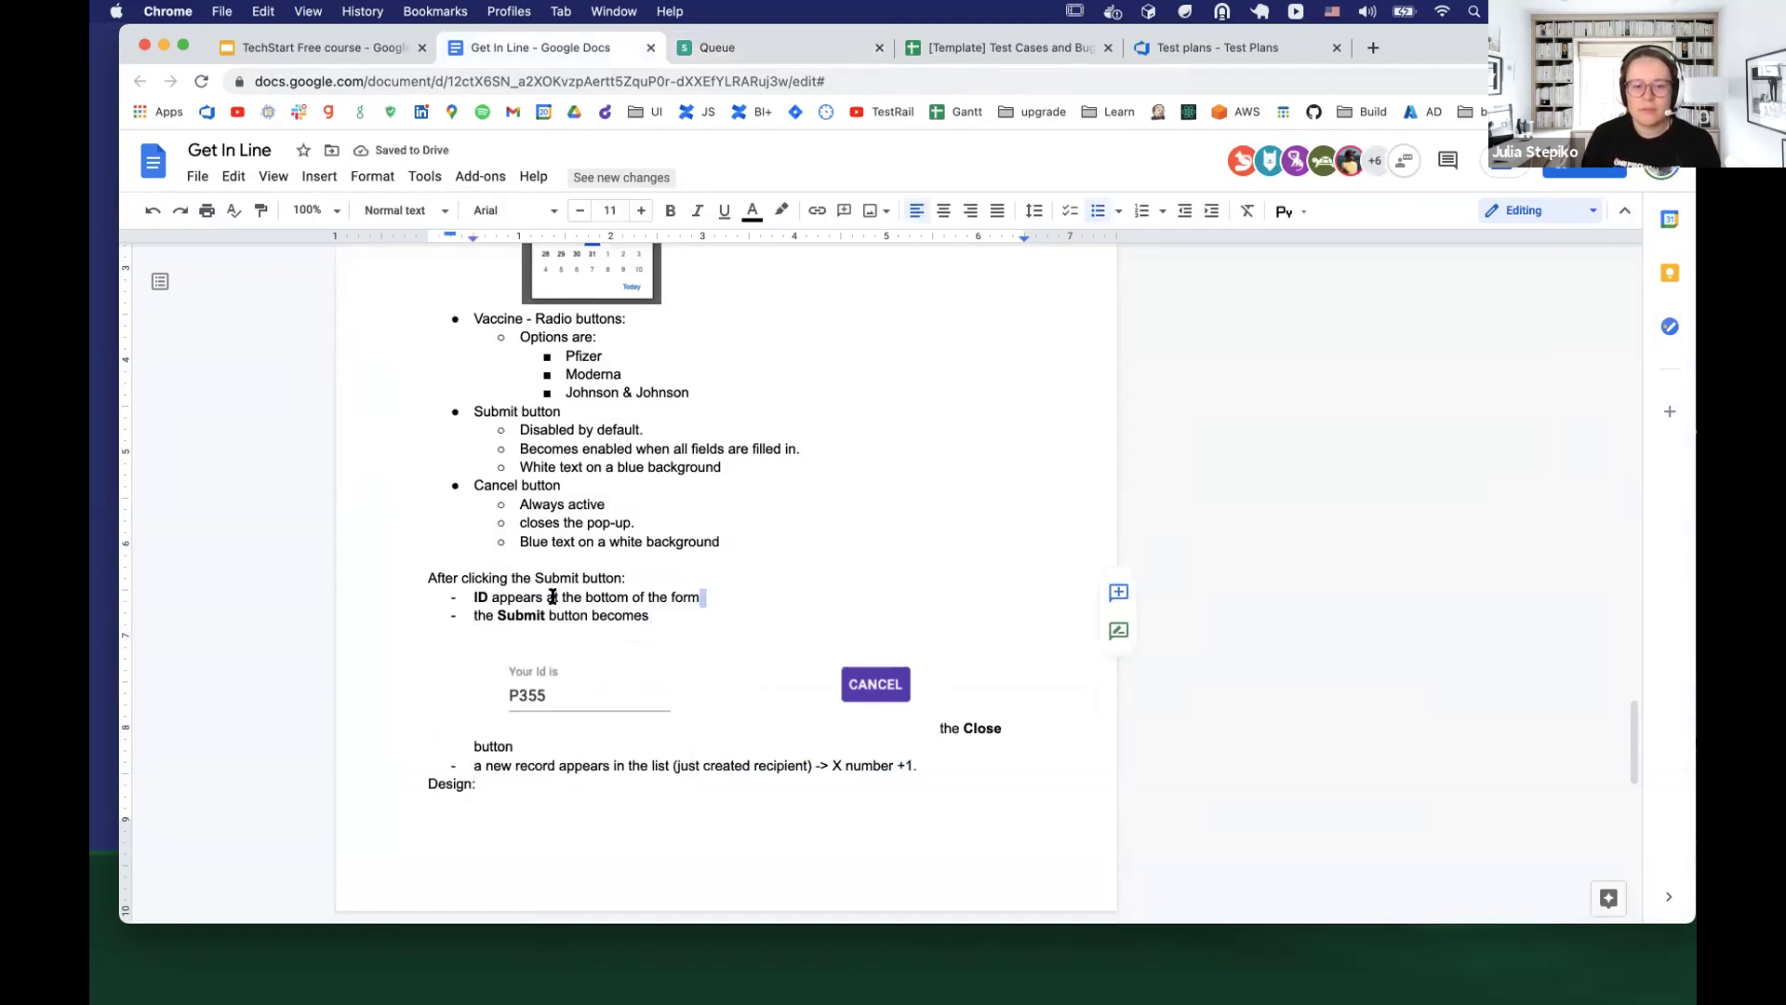
left_click(759, 534)
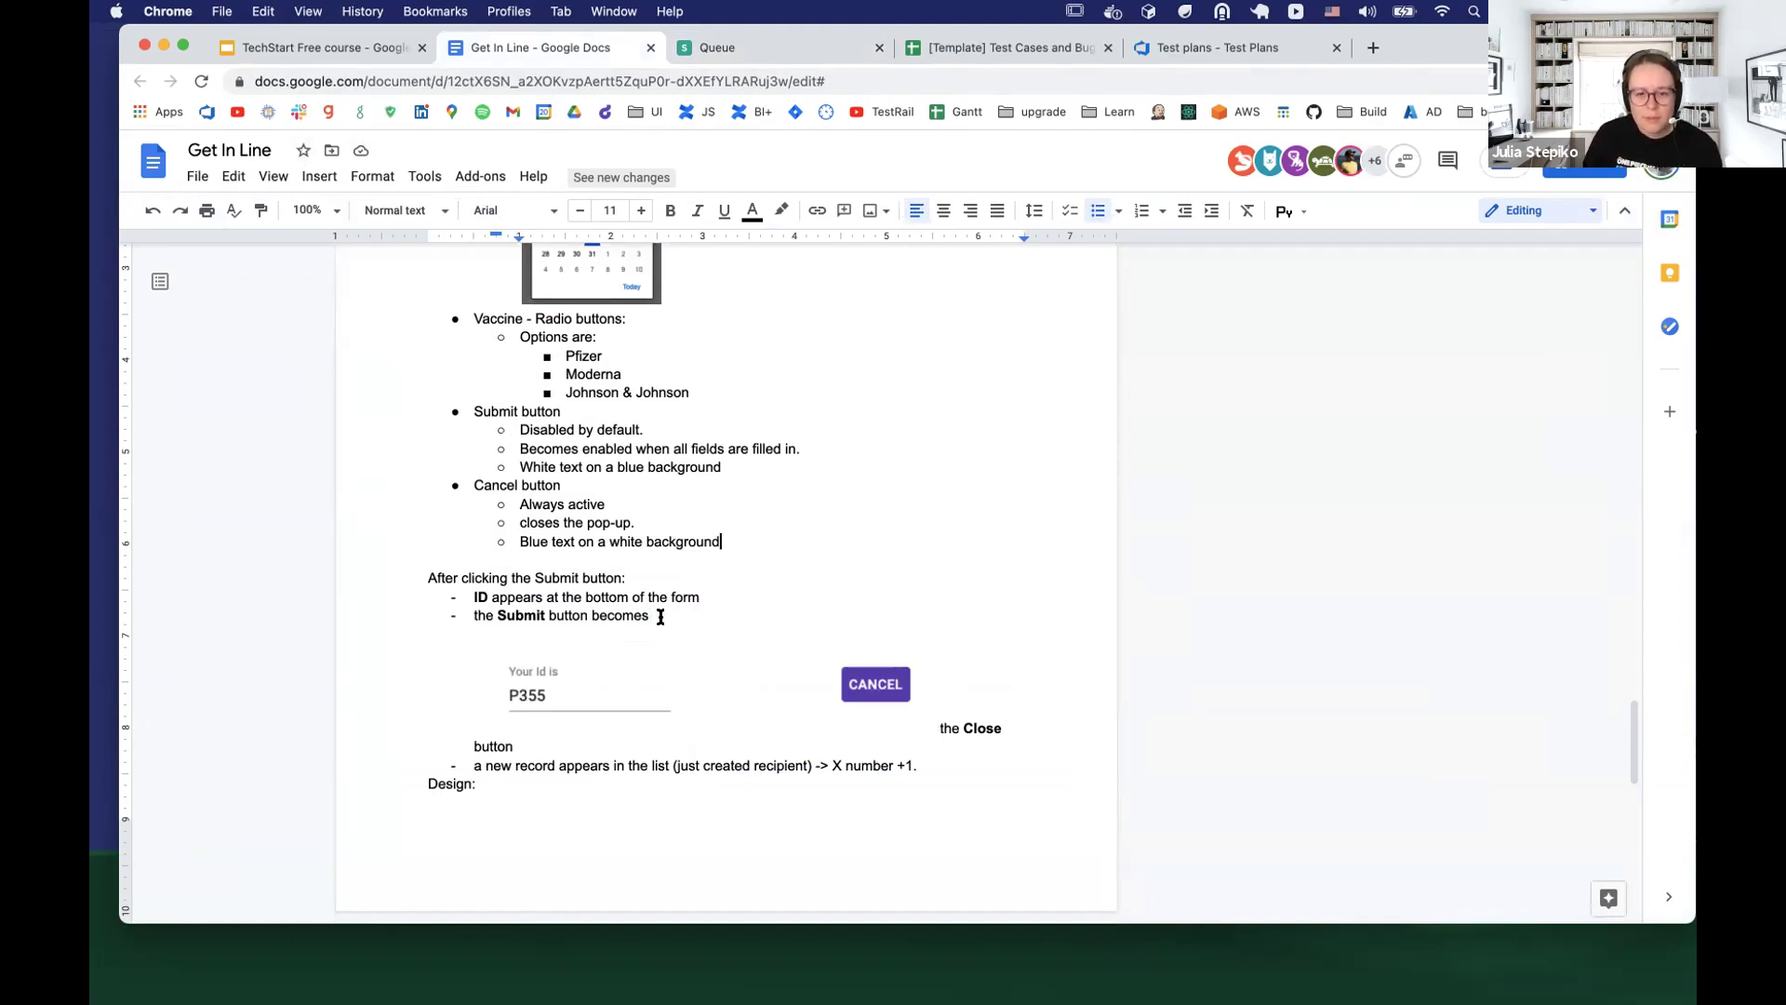
Move the ID and Cancel button design image back below the Design label and add an empty list line above it
left_click(787, 681)
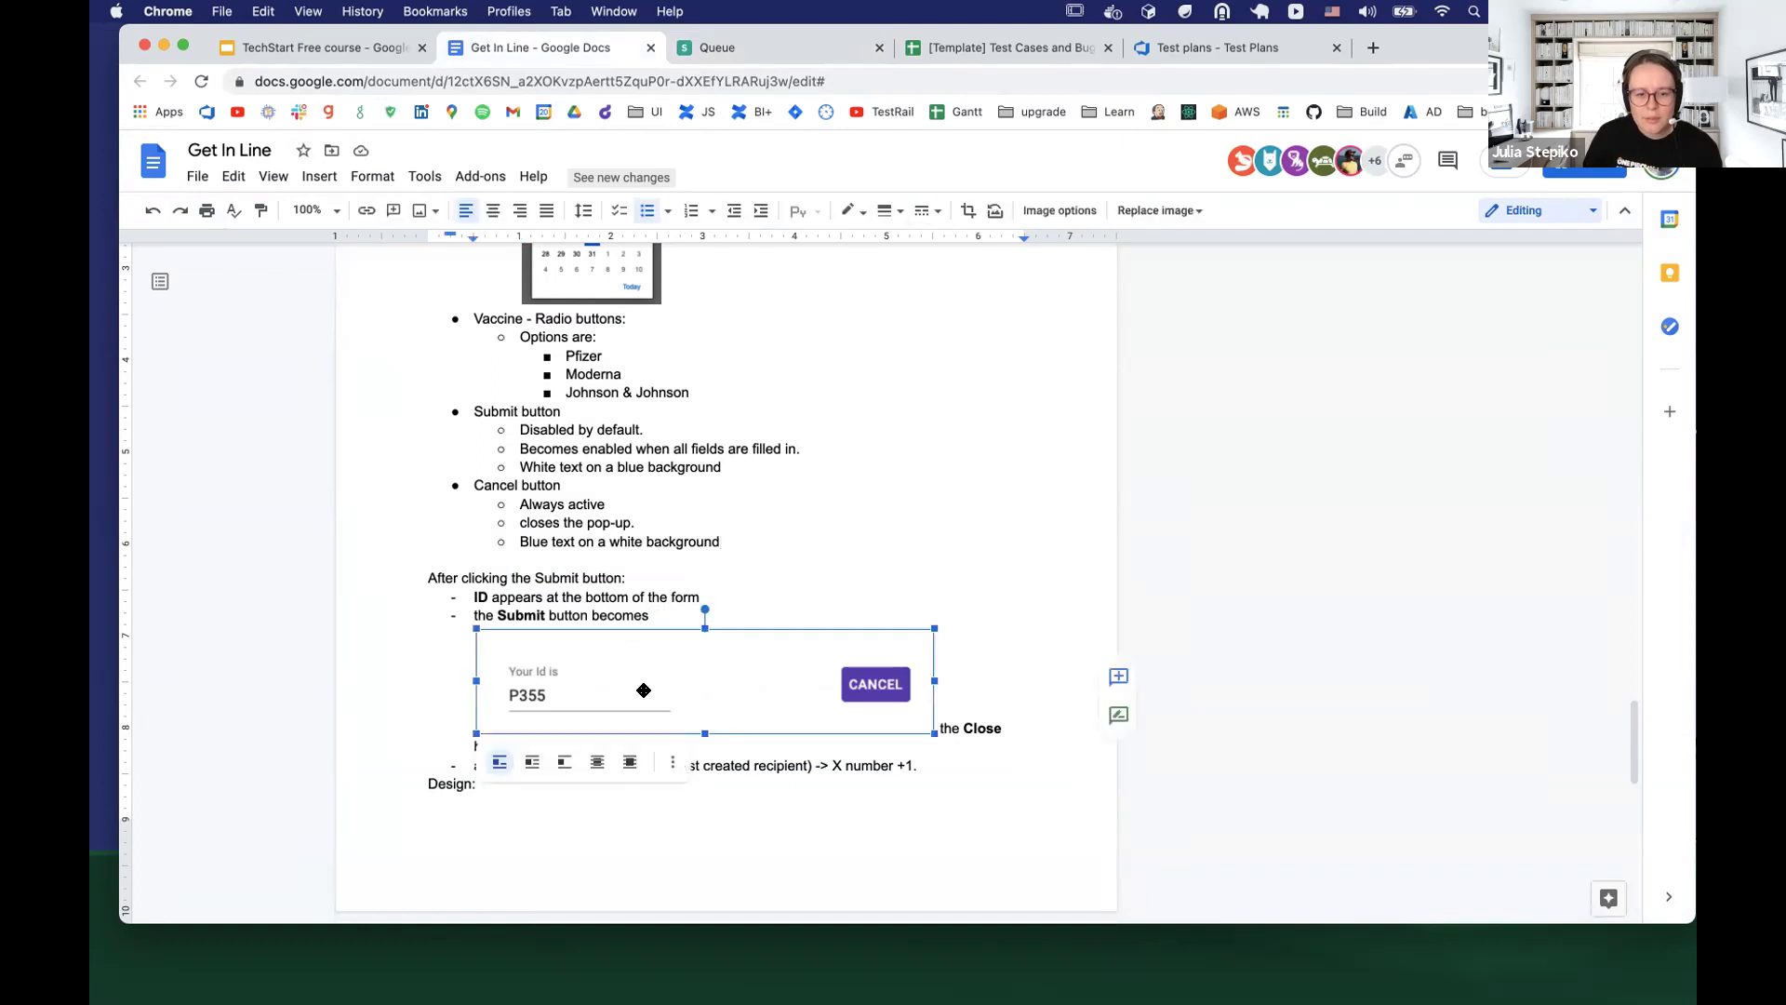
left_click_drag(604, 734, 569, 806)
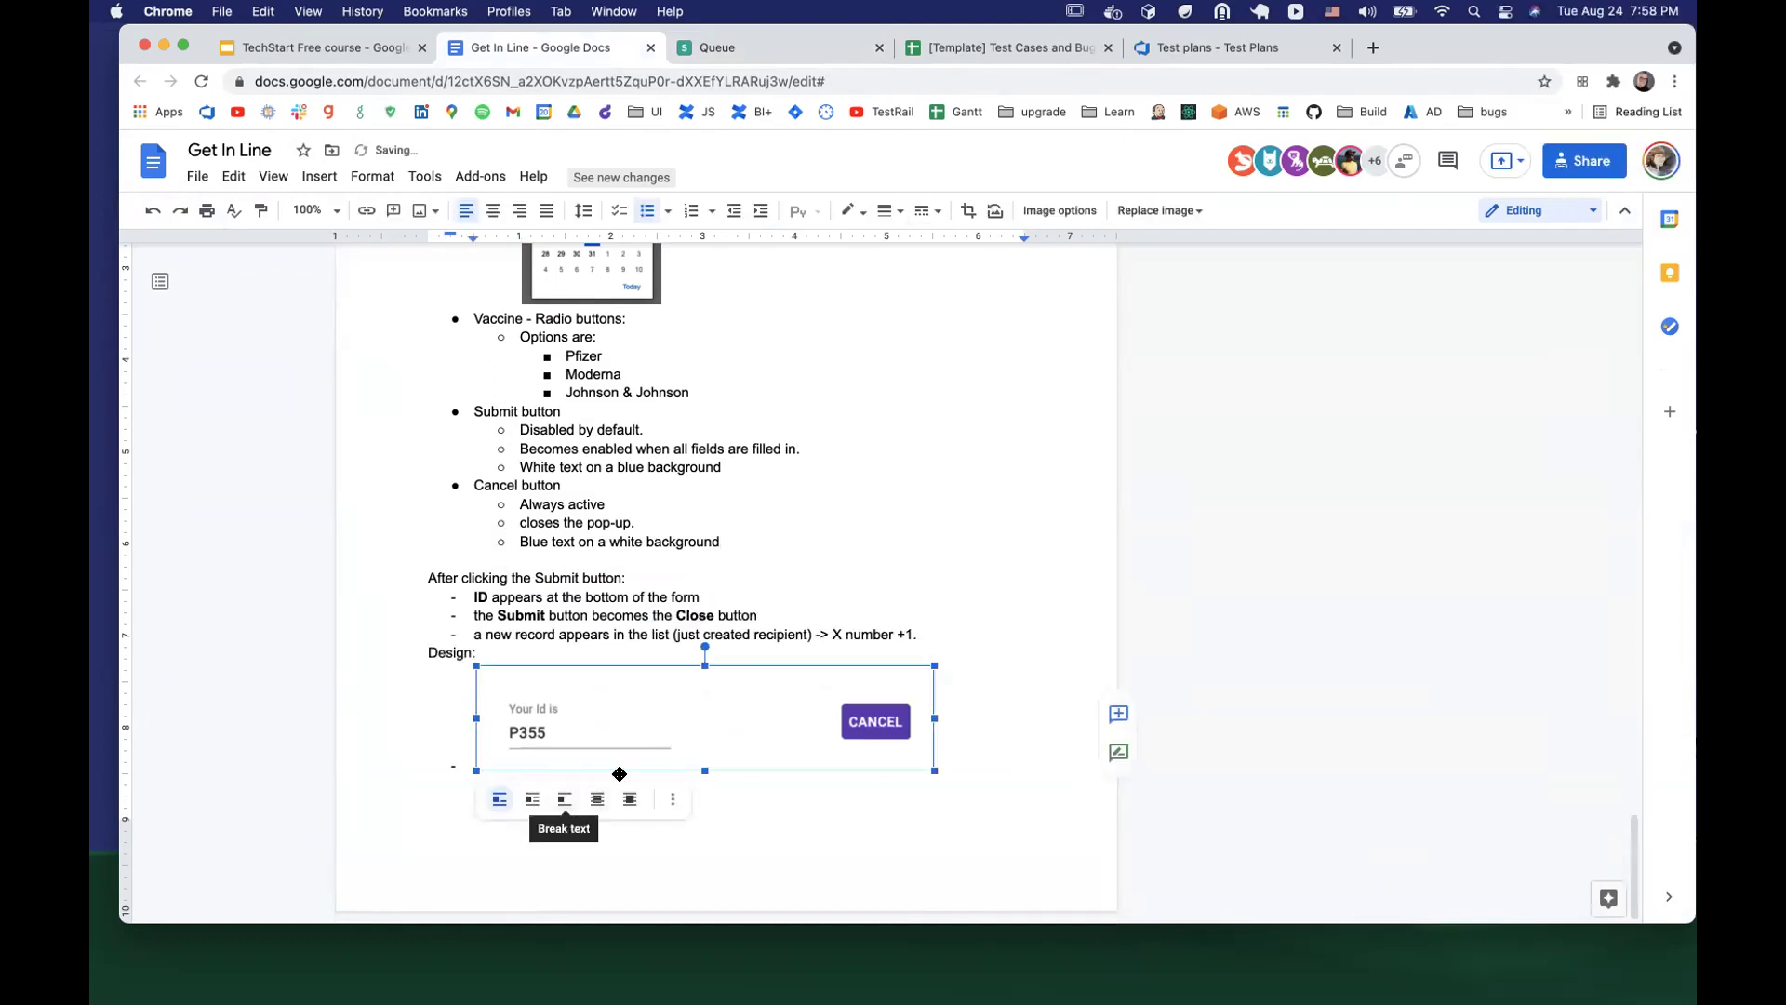
left_click(962, 569)
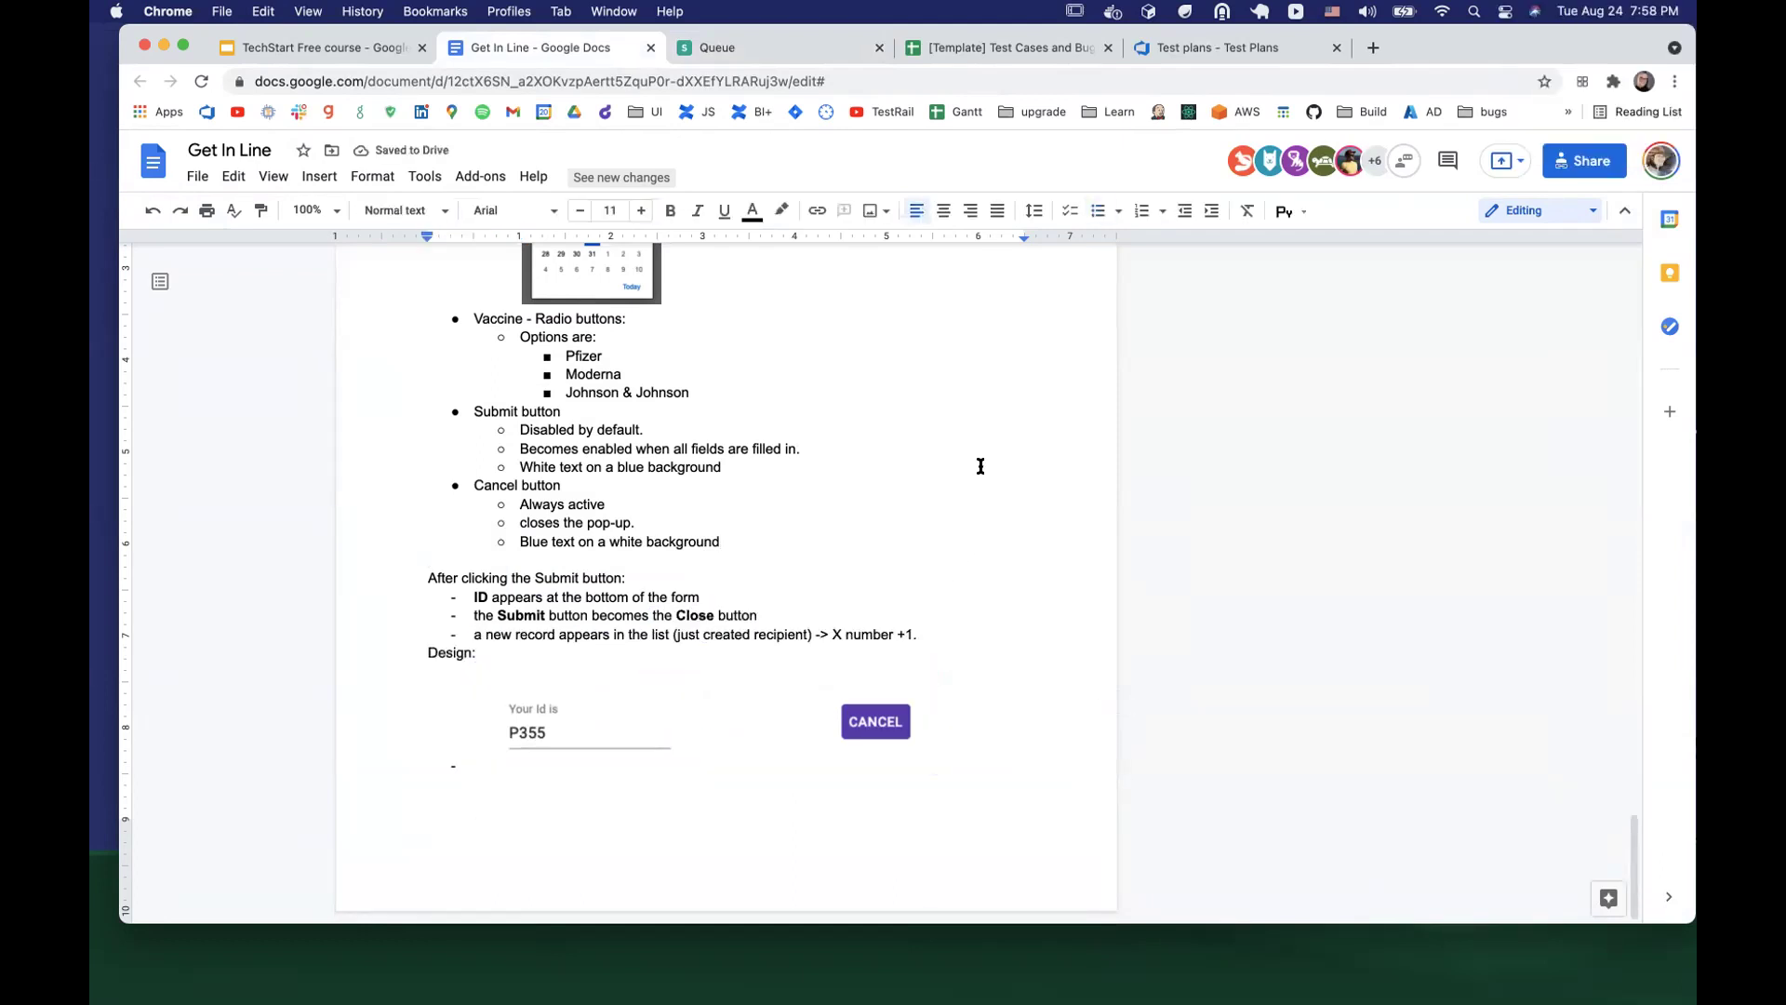
left_click(564, 768)
key("Return")
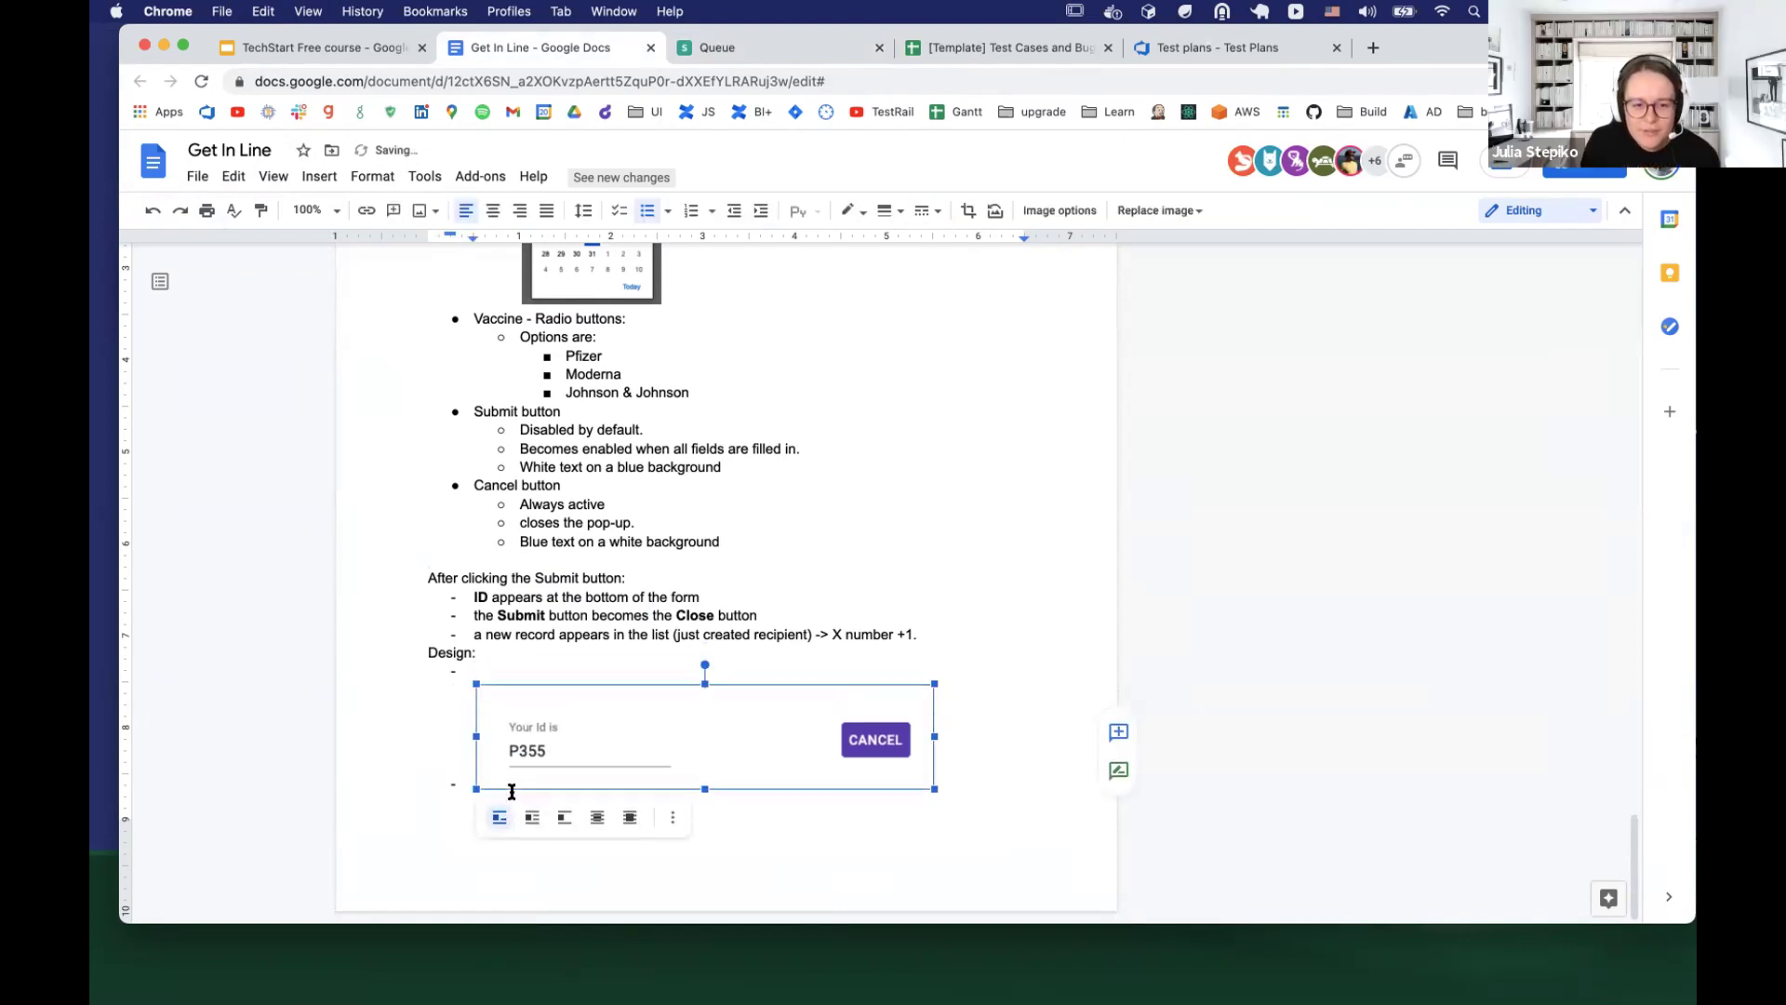
left_click(994, 550)
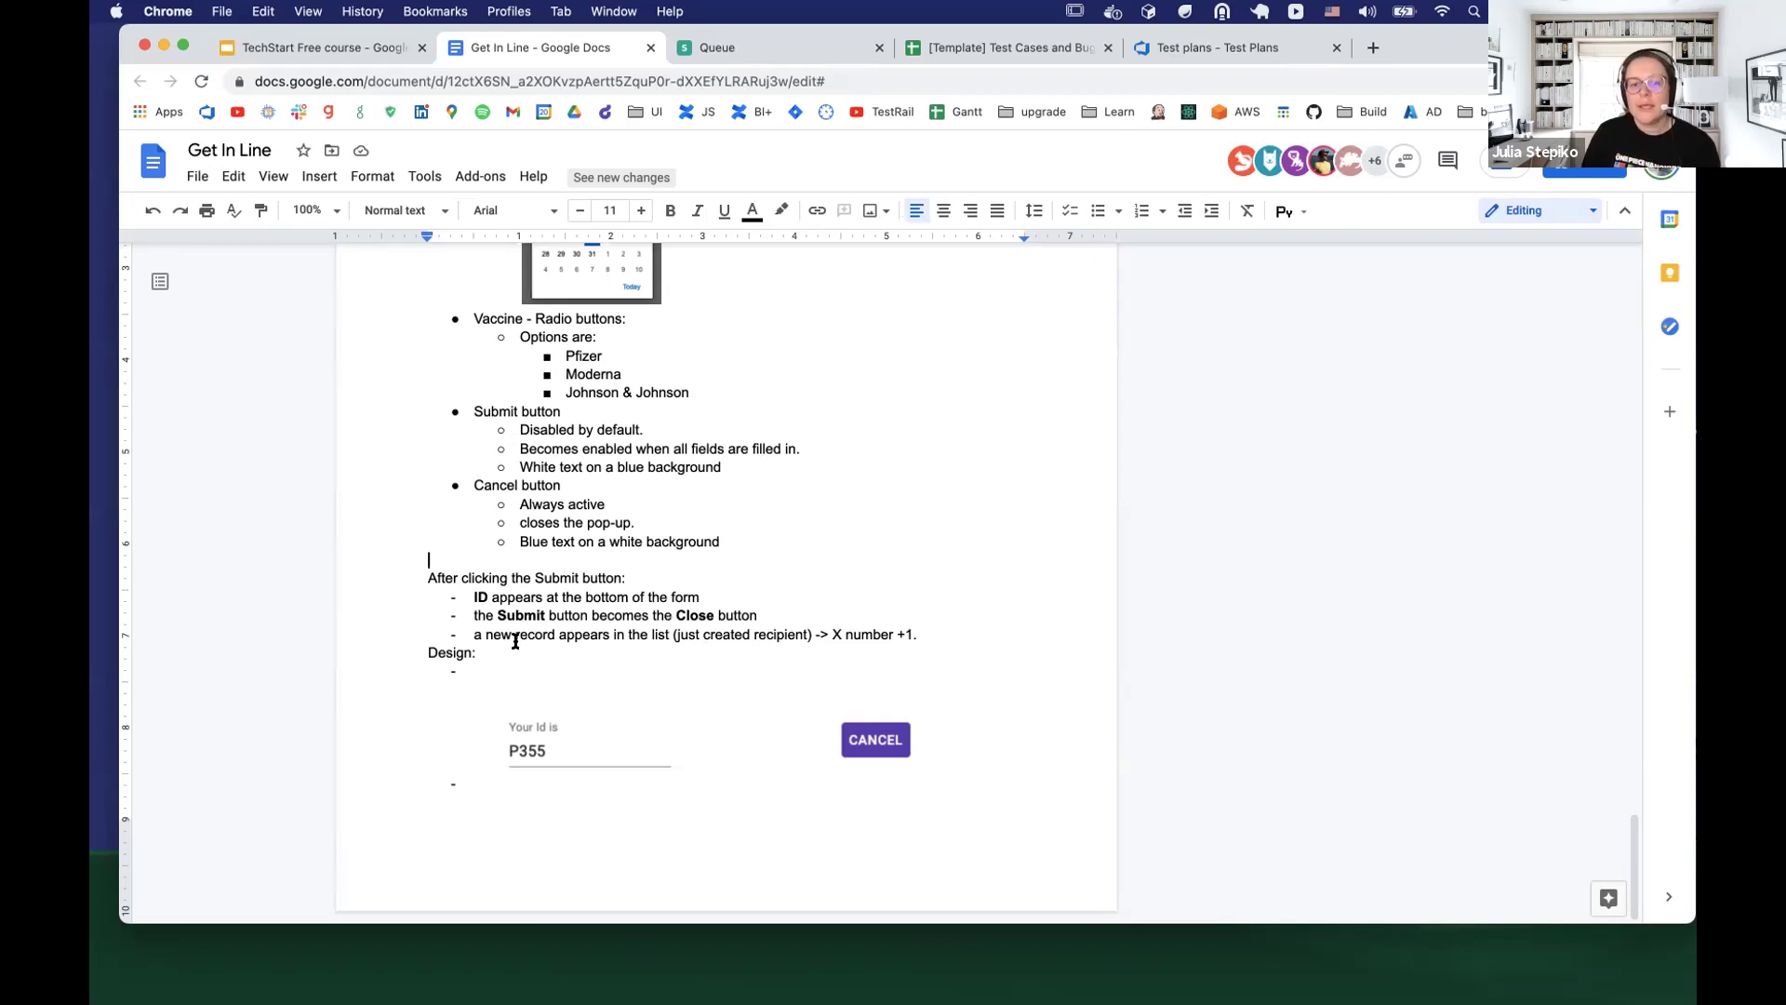
left_click(986, 574)
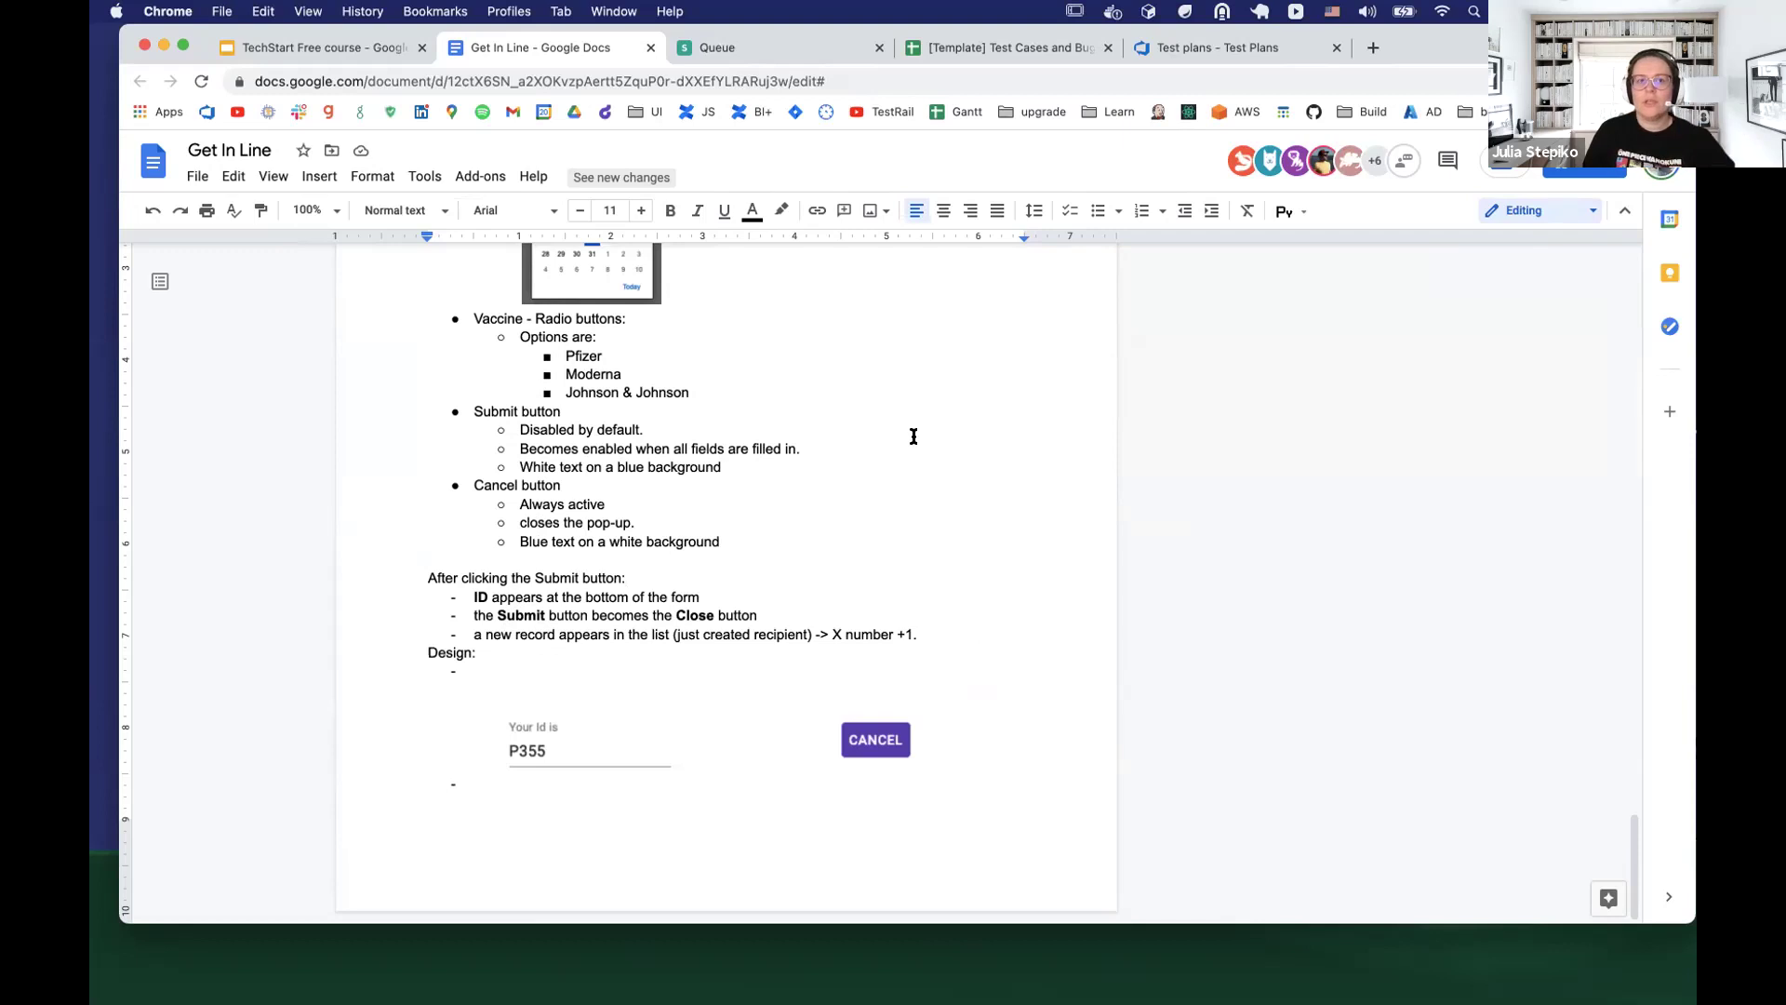
Examine the vaccine recipient list that follows closing the form in the Whimsical Queue wireframe
left_click(740, 48)
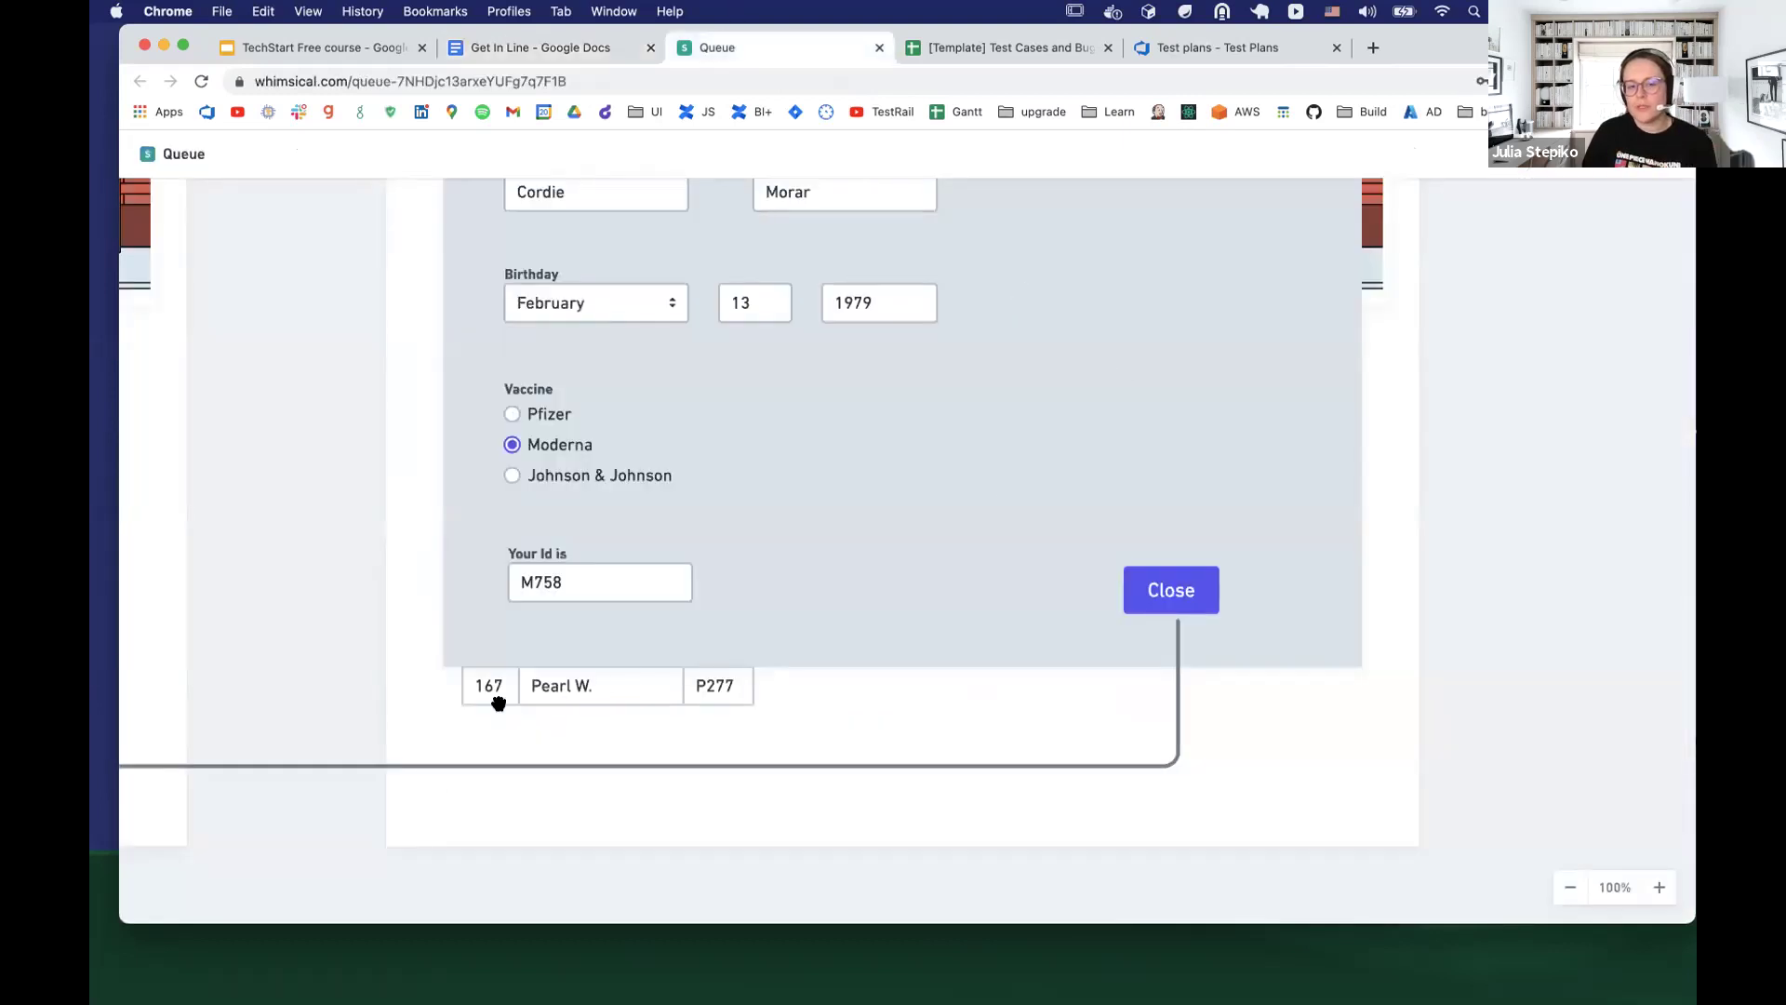
scroll(460, 728, "left", 10)
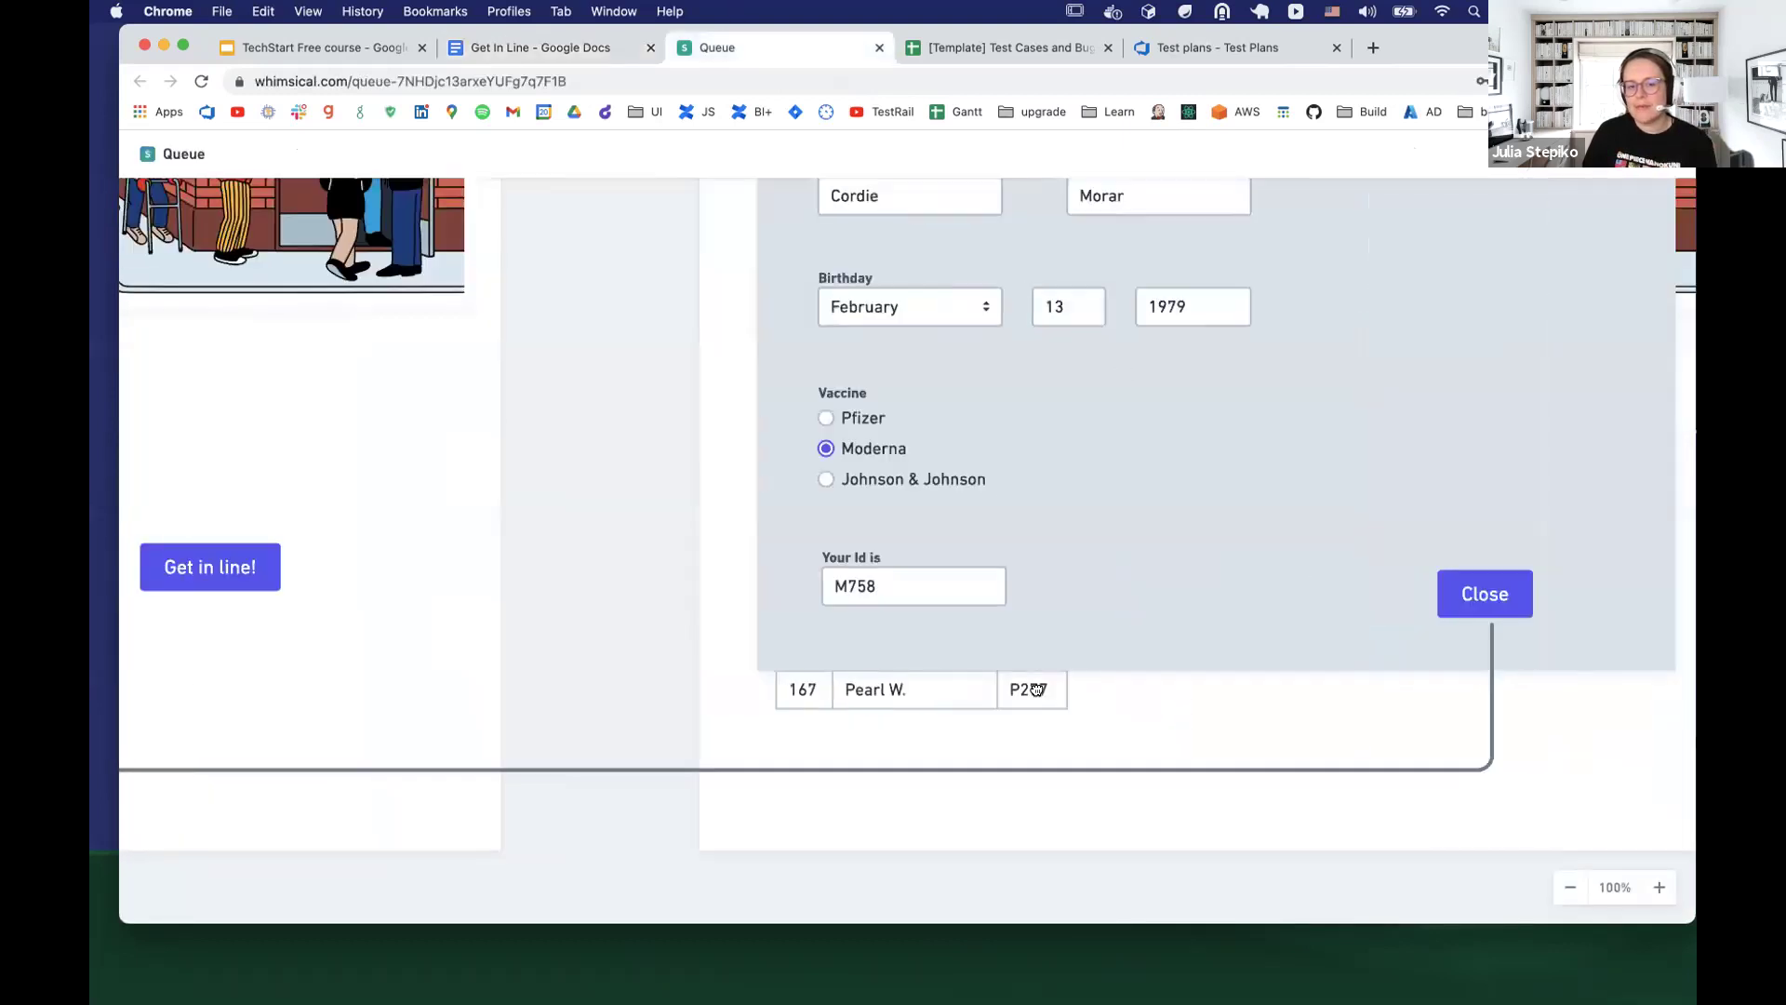
scroll(562, 727, "left", 2)
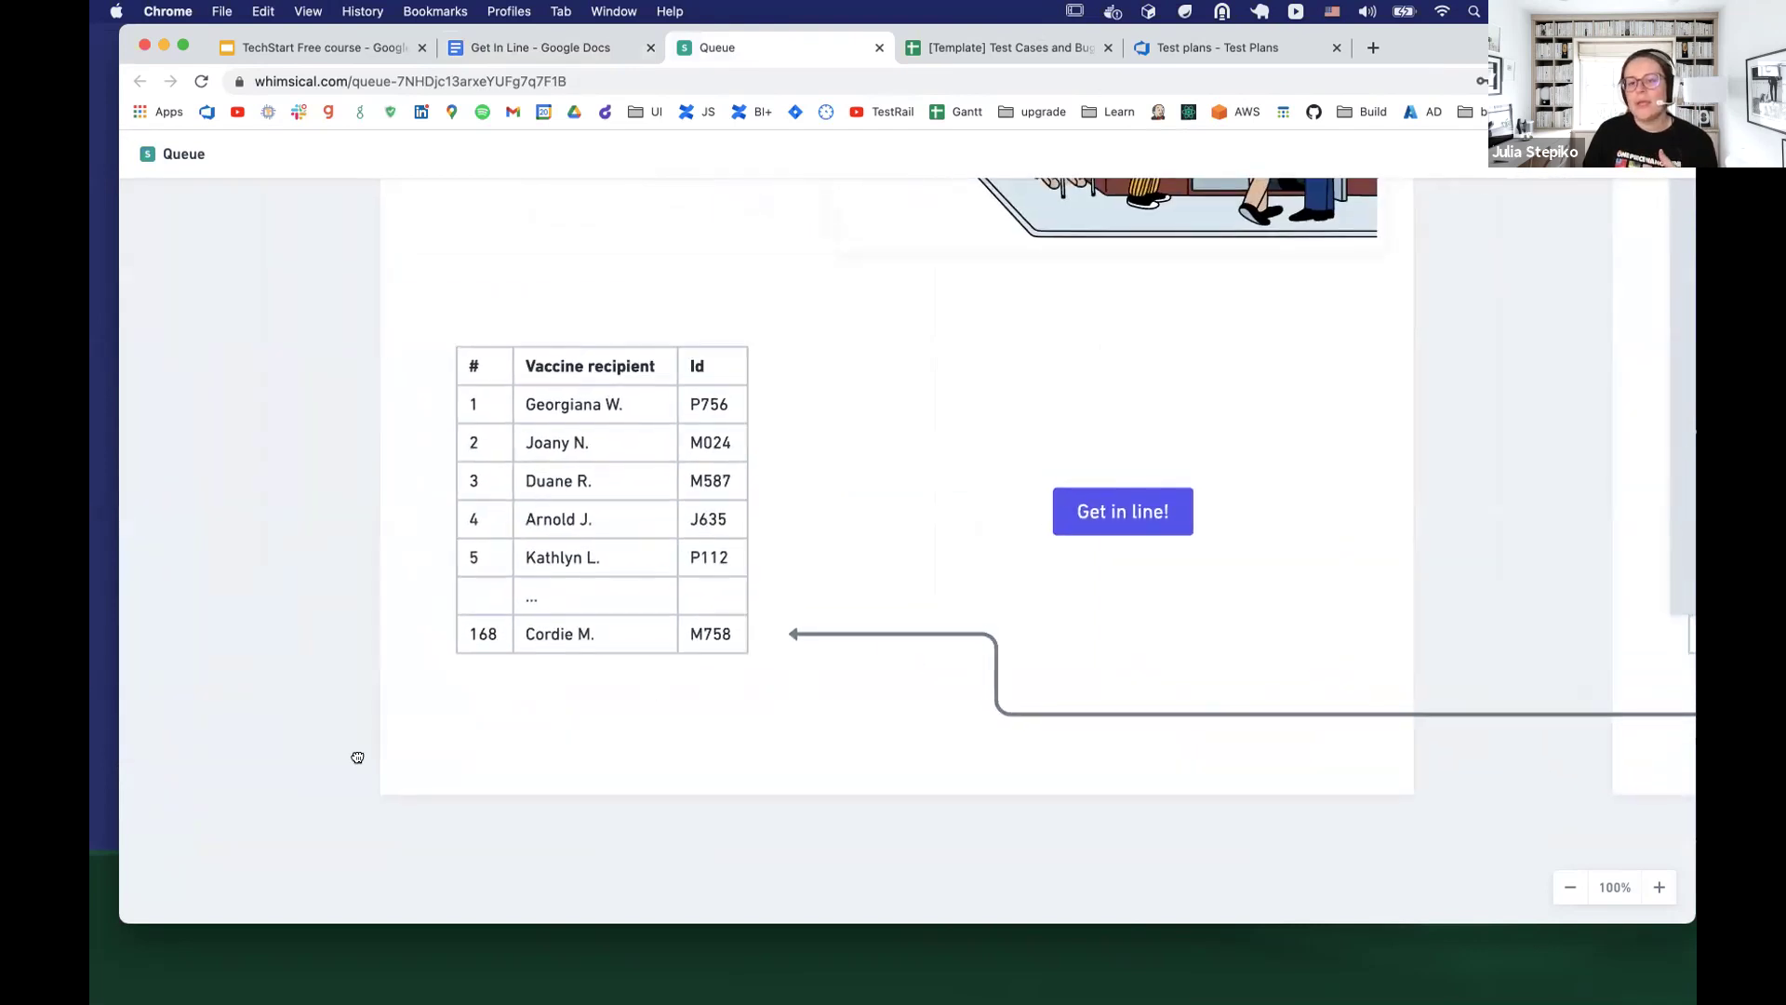
Compare the filled-in registration form with the resulting recipient list and people count in the Queue wireframe
scroll(359, 754, "right", 10)
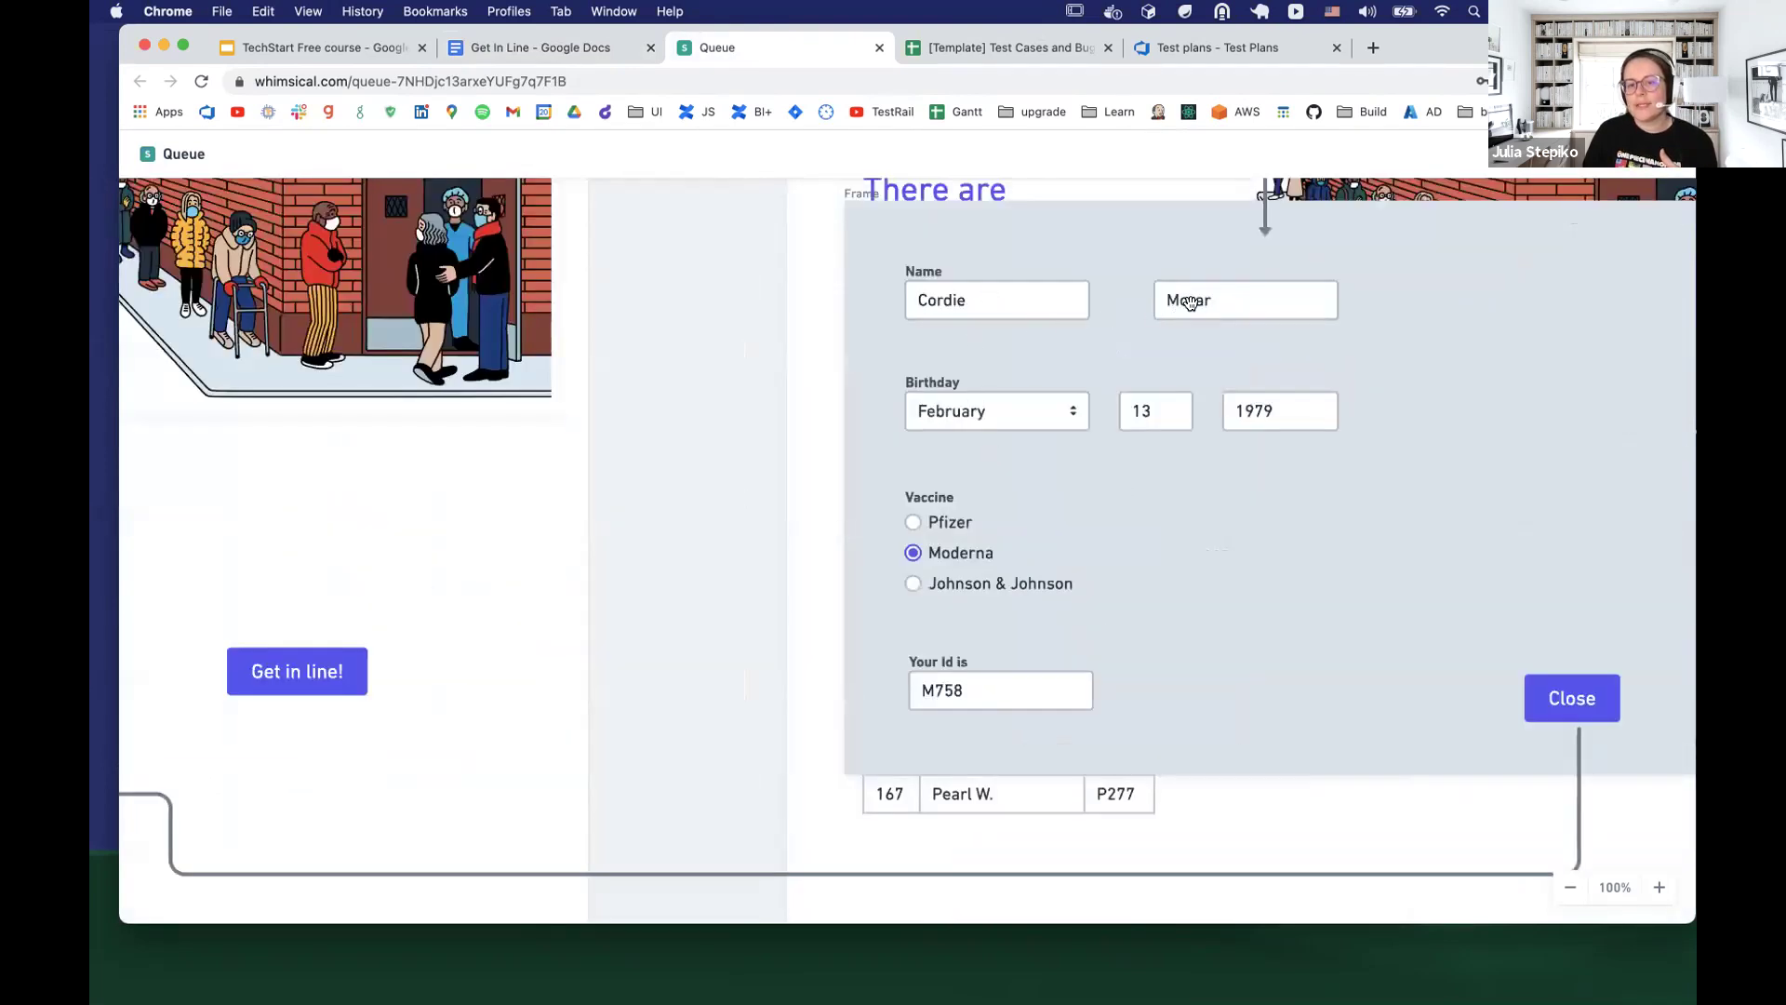
scroll(554, 494, "left", 10)
scroll(554, 494, "down", 4)
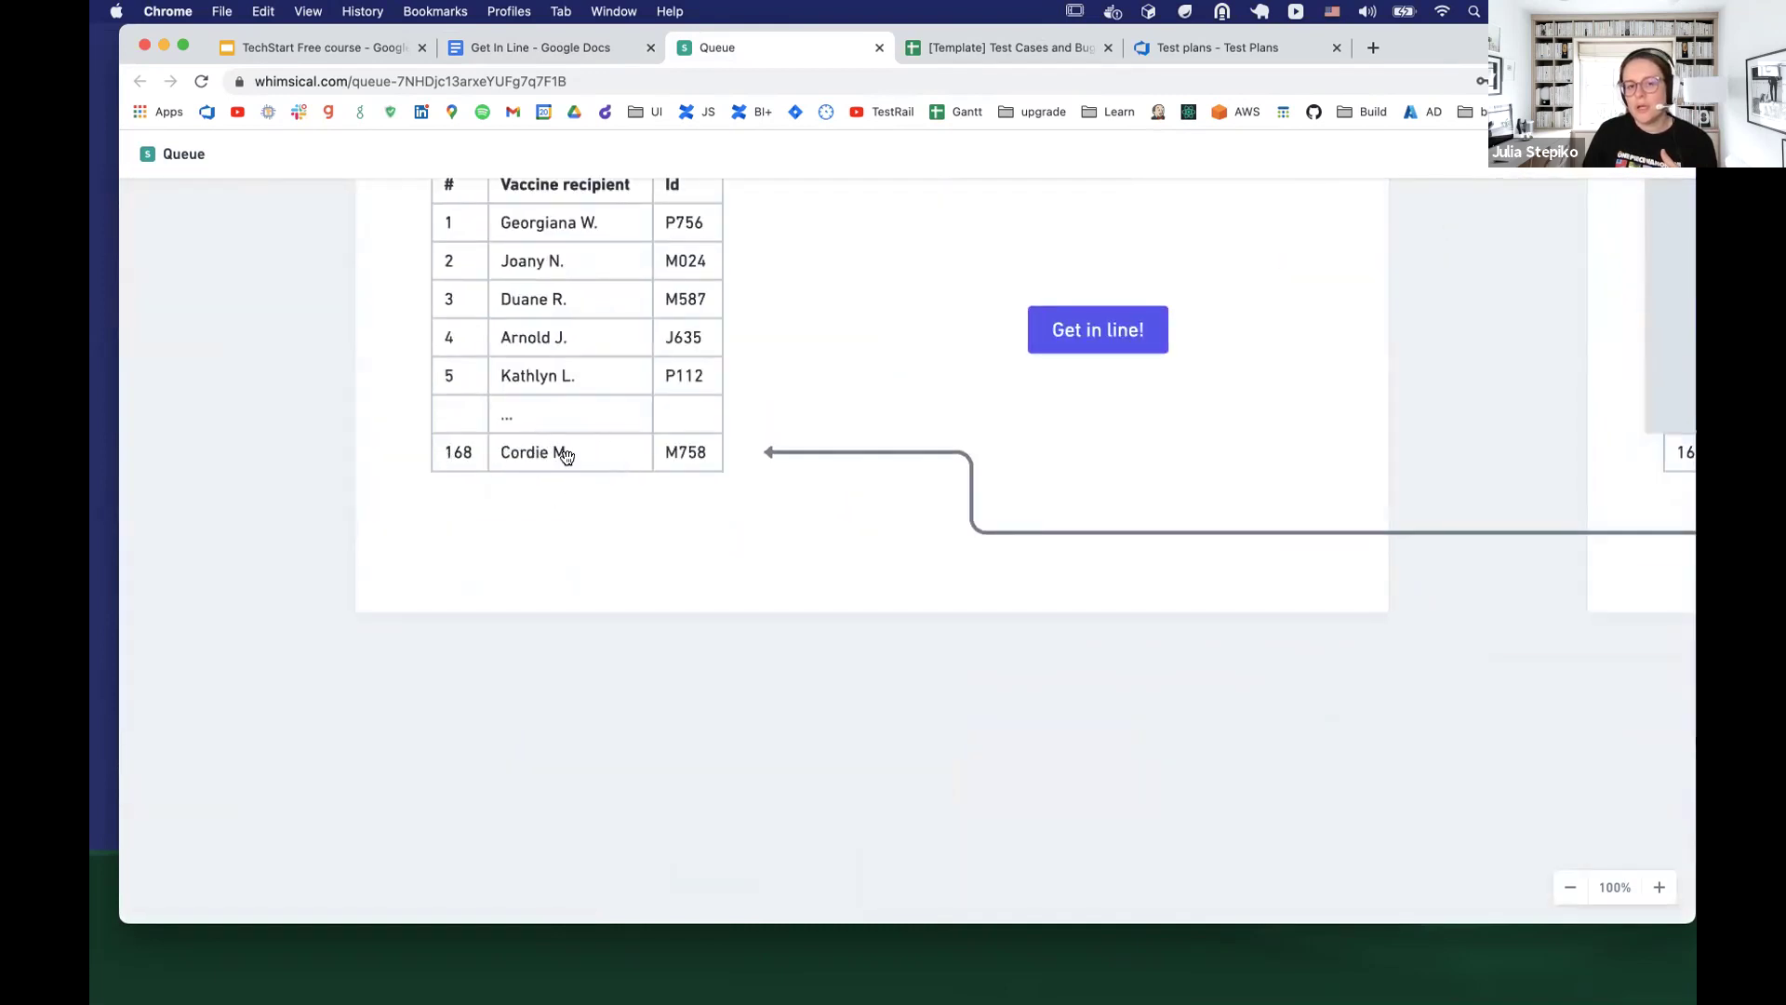
scroll(729, 688, "up", 2)
scroll(729, 689, "up", 6)
scroll(730, 689, "right", 2)
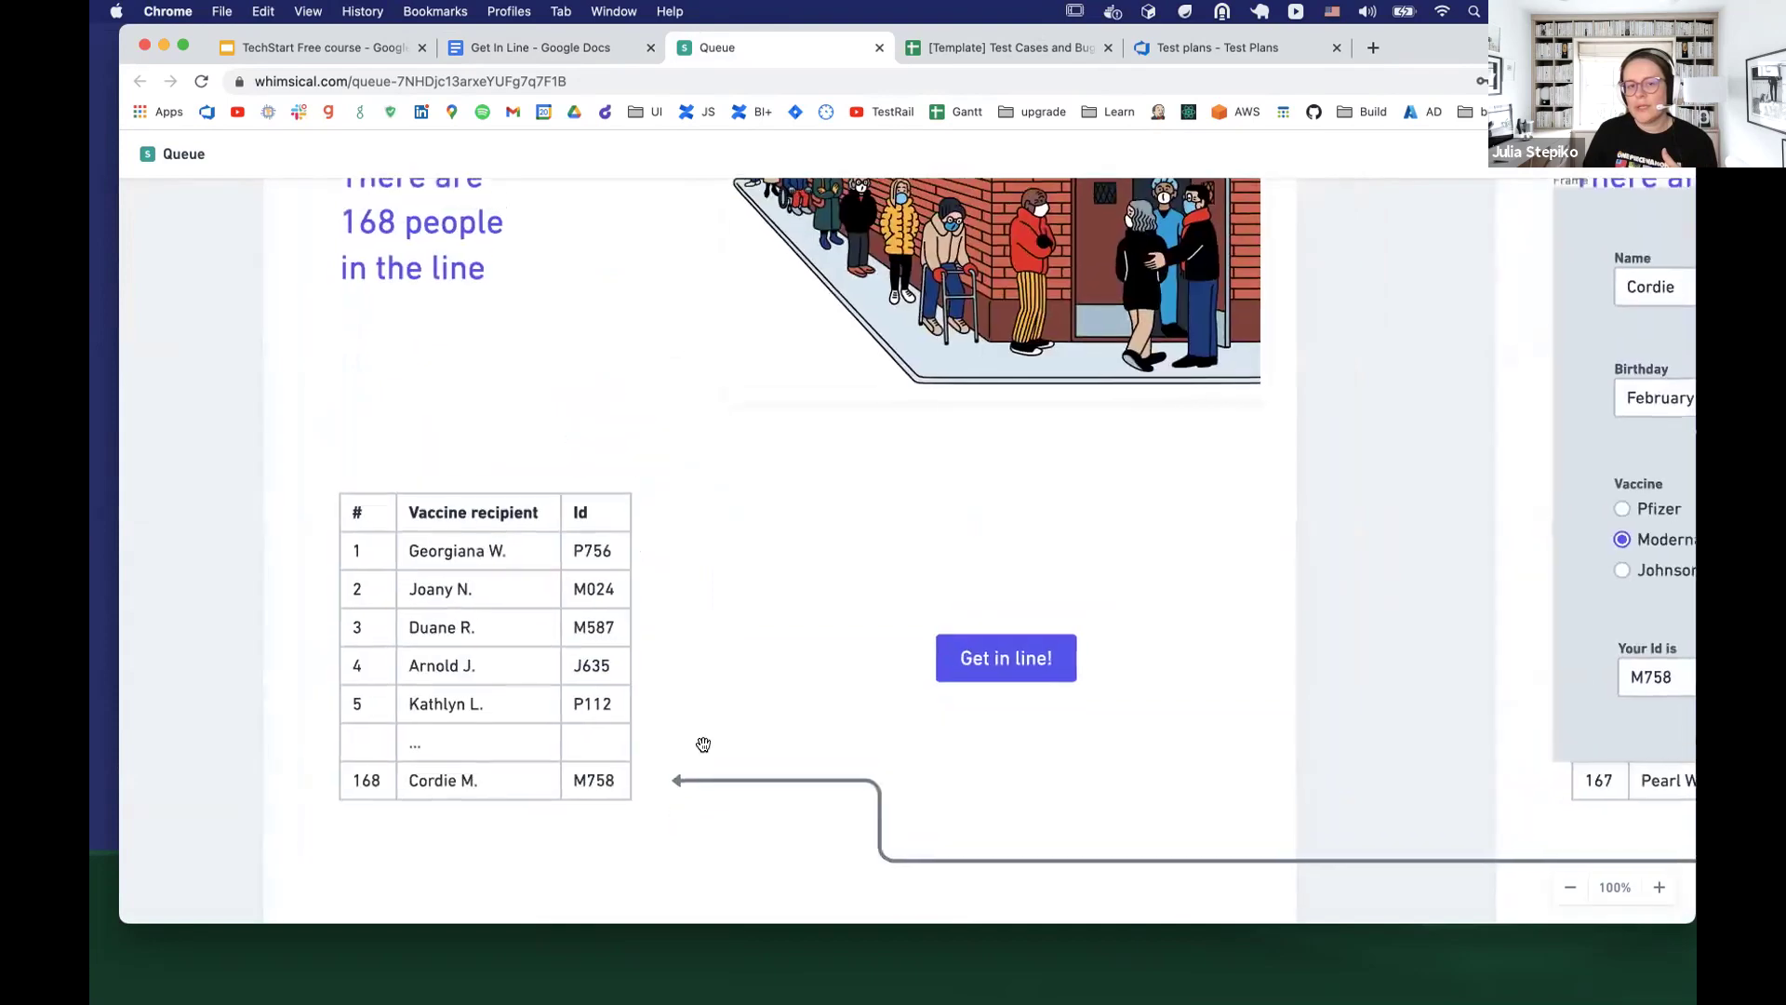
scroll(482, 573, "up", 2)
scroll(481, 573, "left", 1)
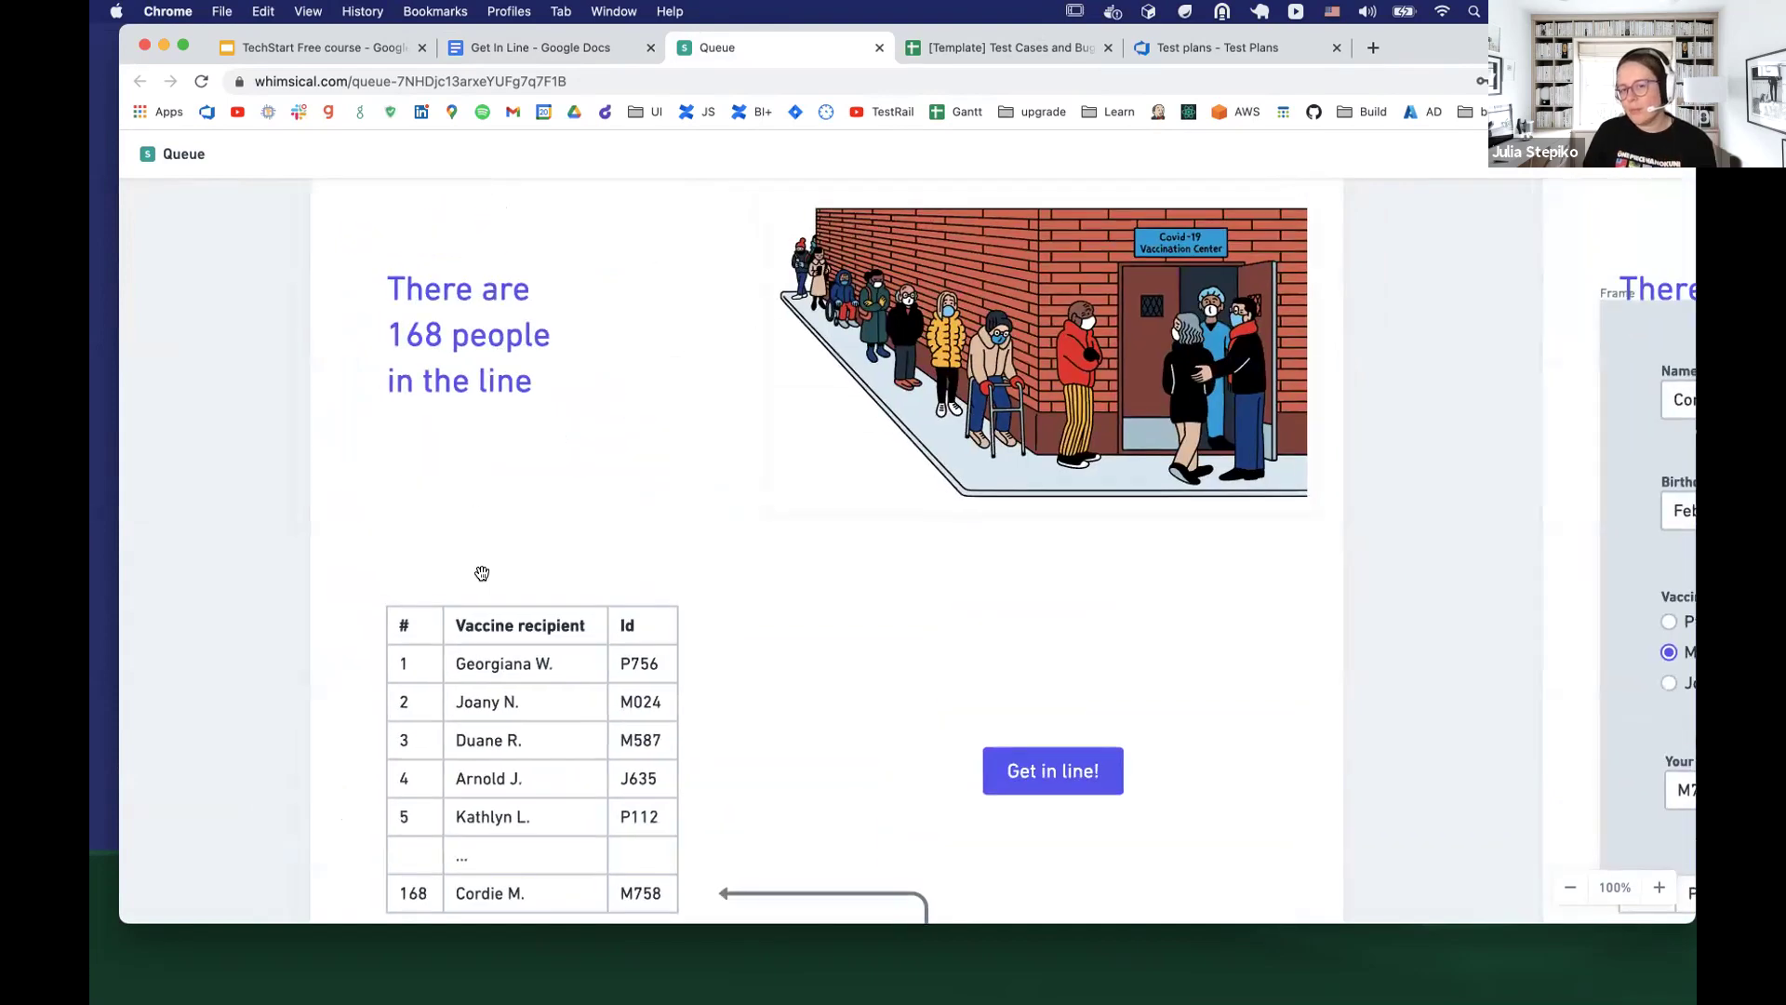
scroll(679, 423, "down", 3)
scroll(679, 424, "left", 1)
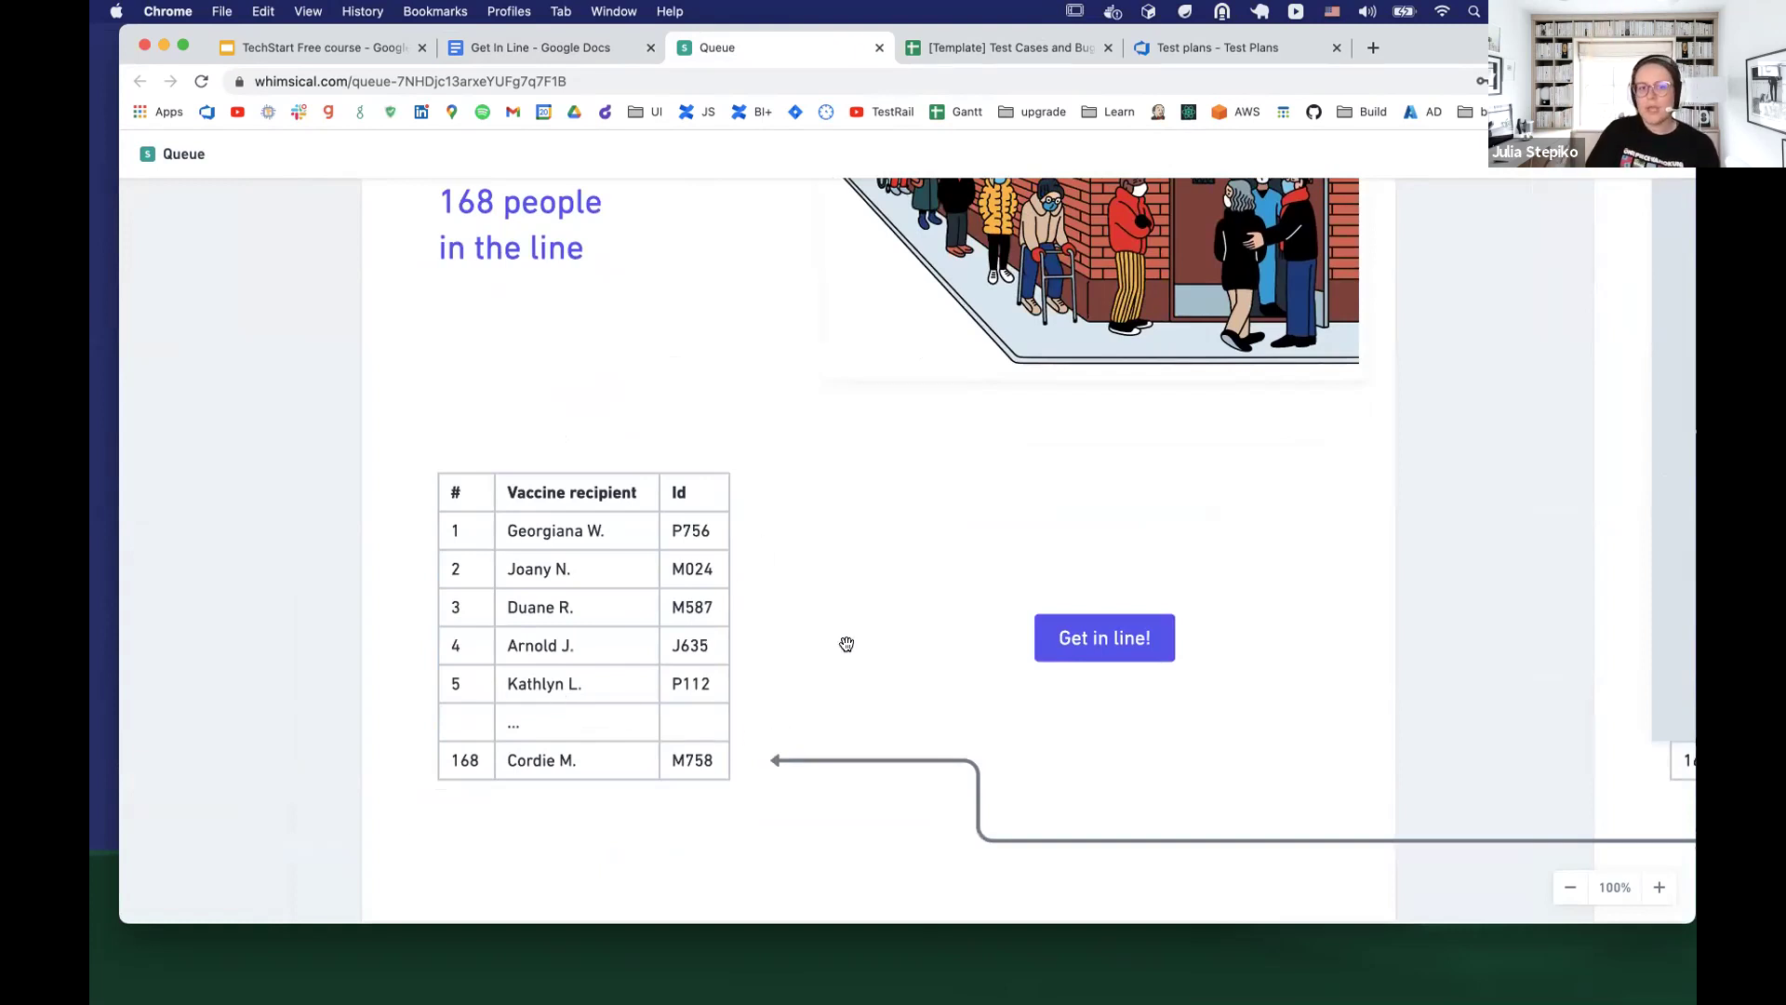
Switch to the Get In Line document and review its background, user story, functional requirements and Text Area section
left_click(558, 47)
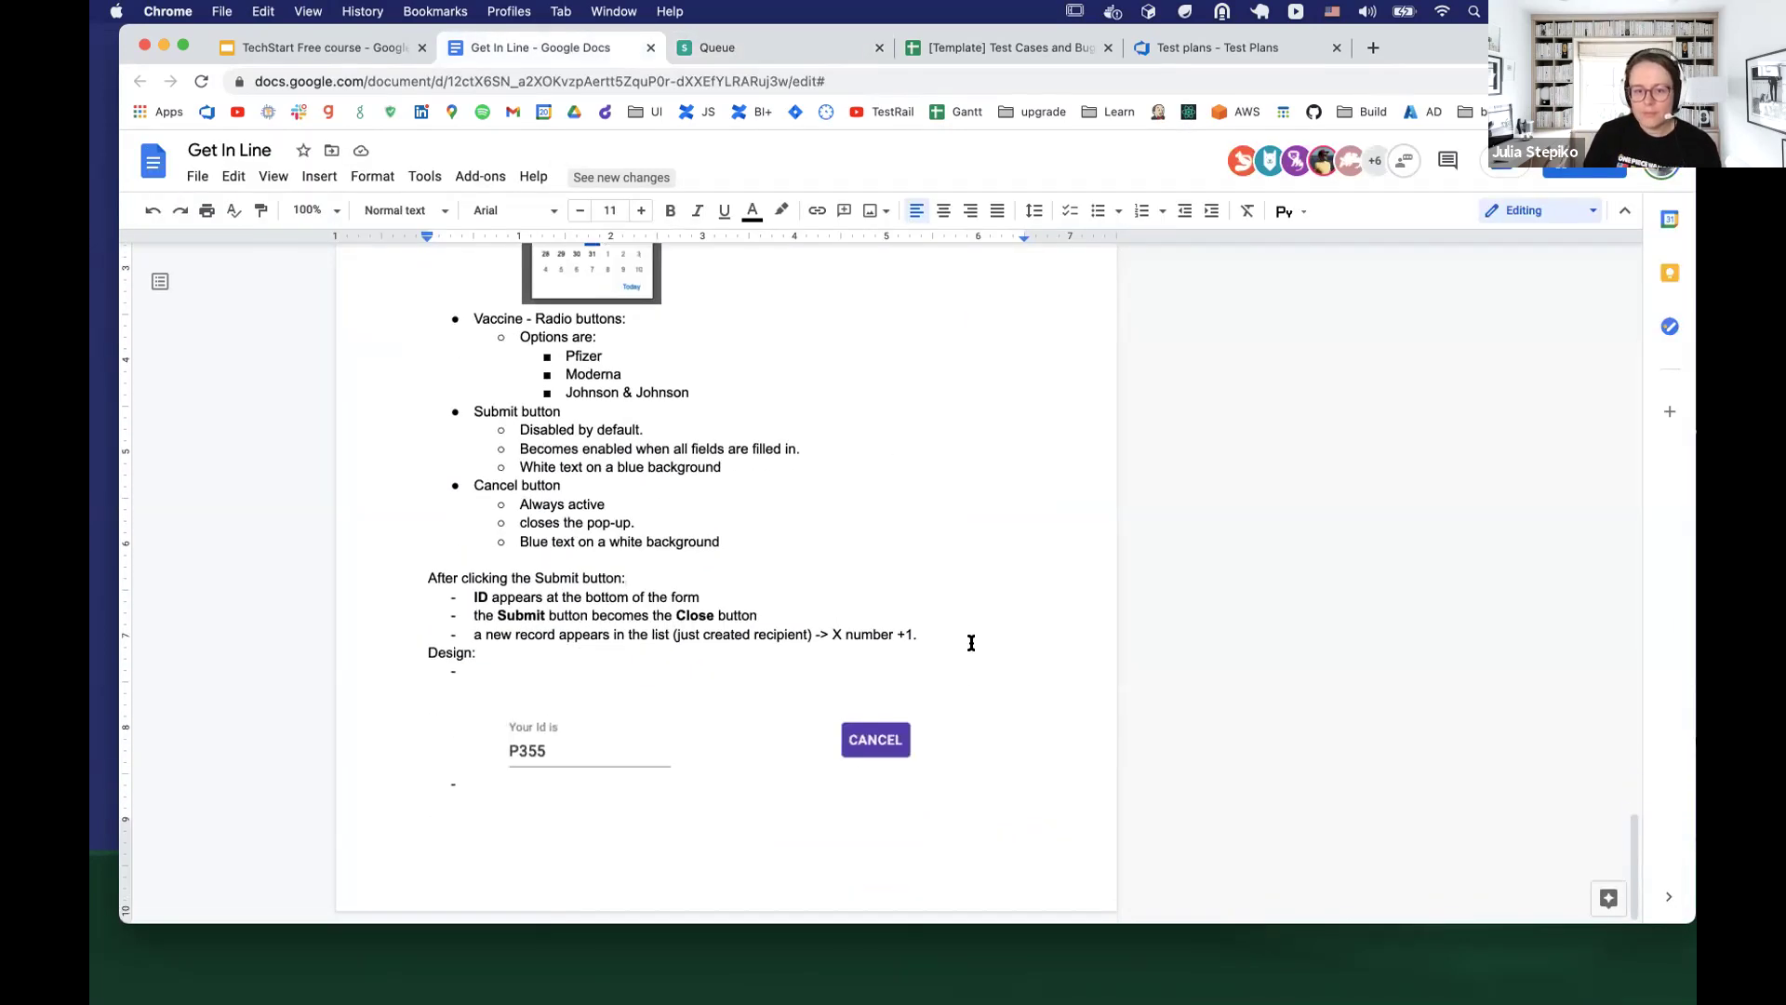
scroll(1007, 563, "up", 15)
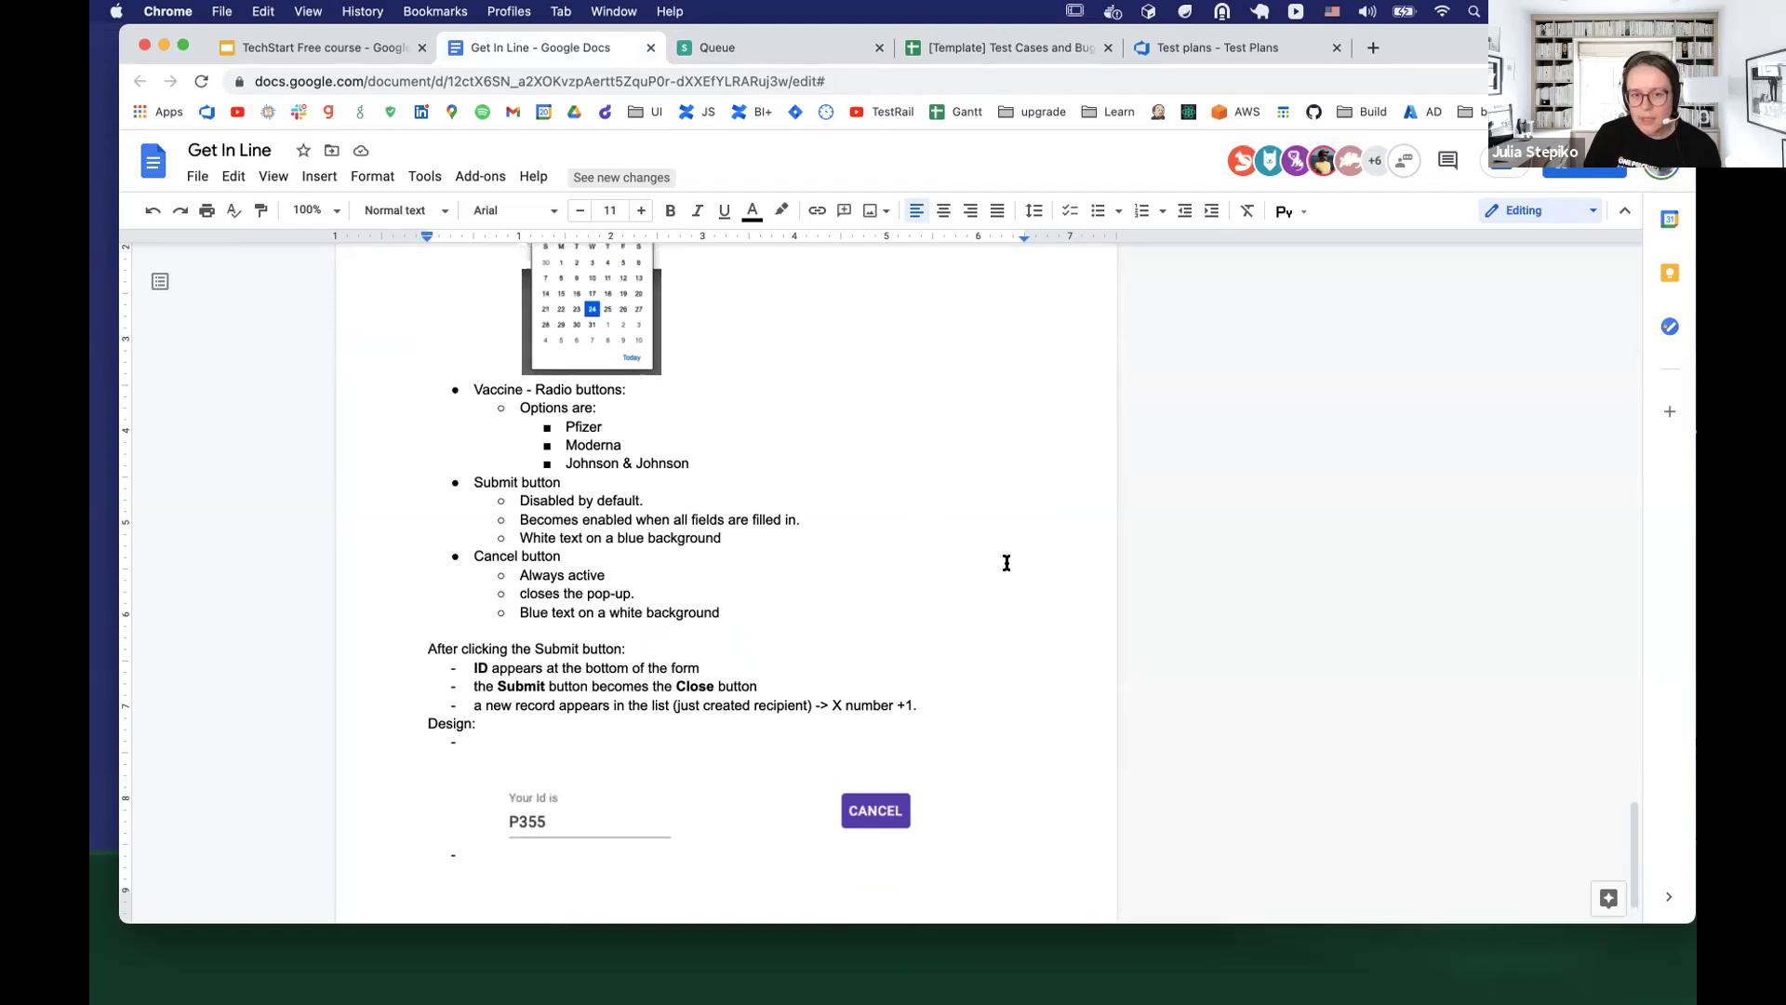
scroll(1007, 550, "up", 20)
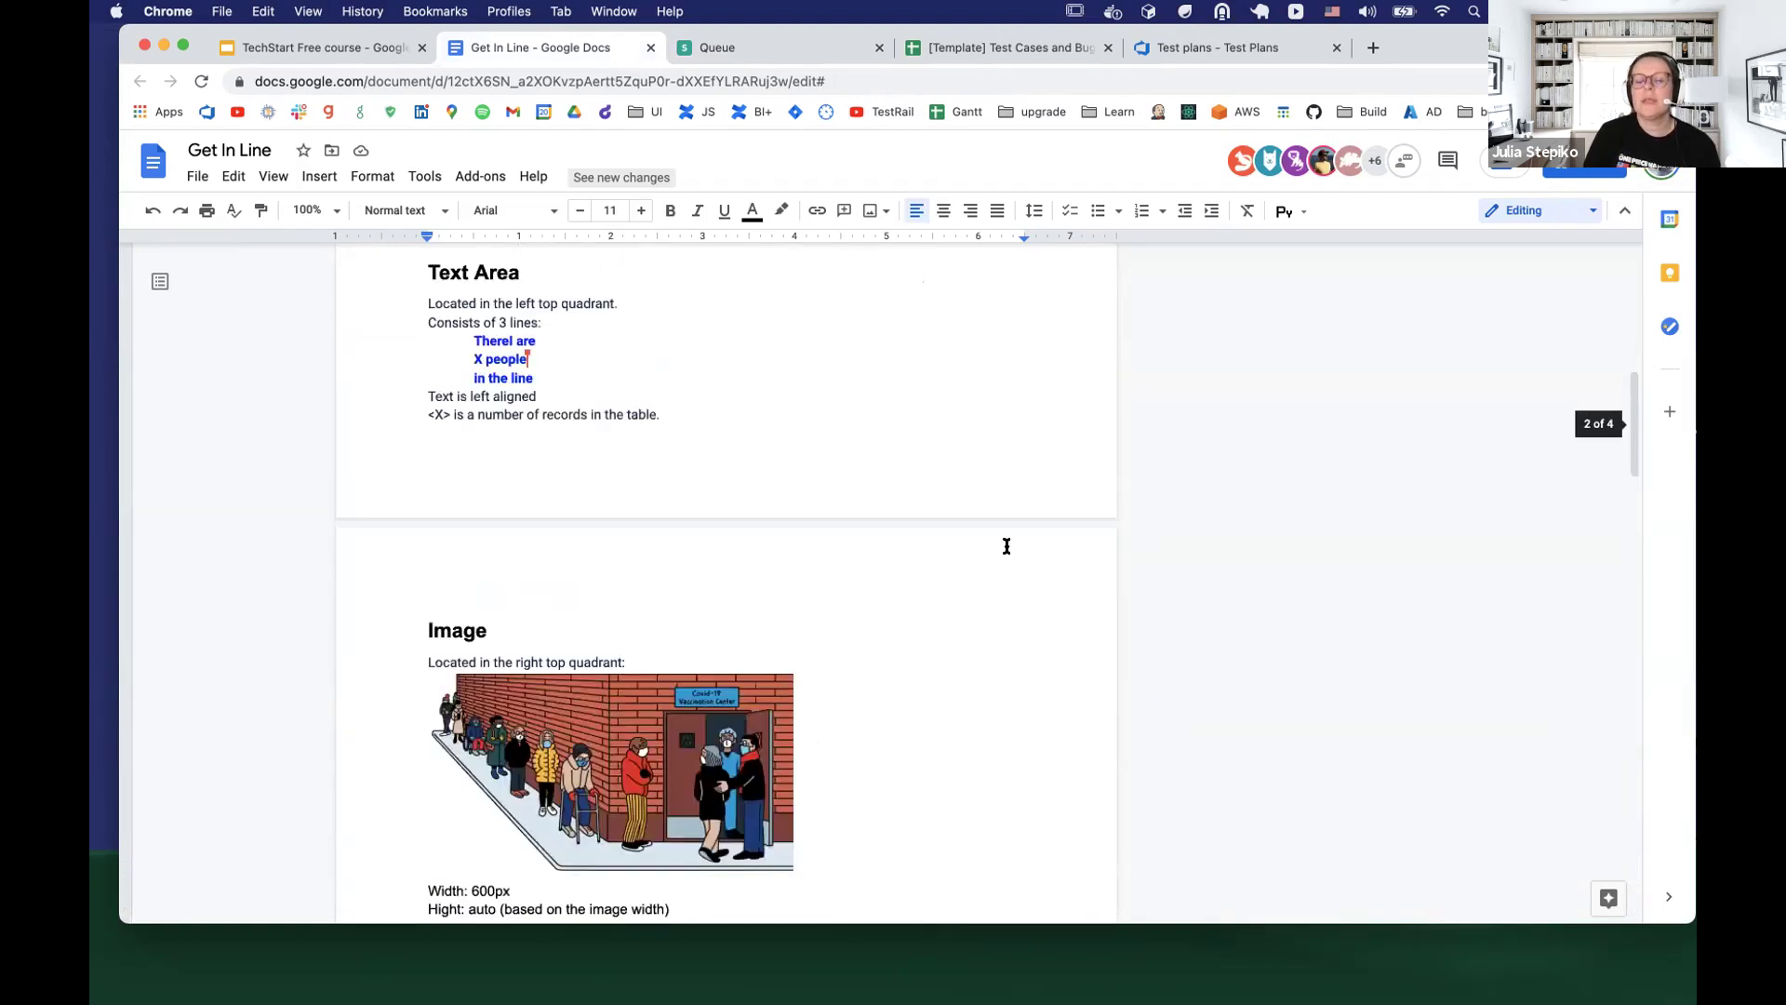
scroll(1007, 540, "down", 3)
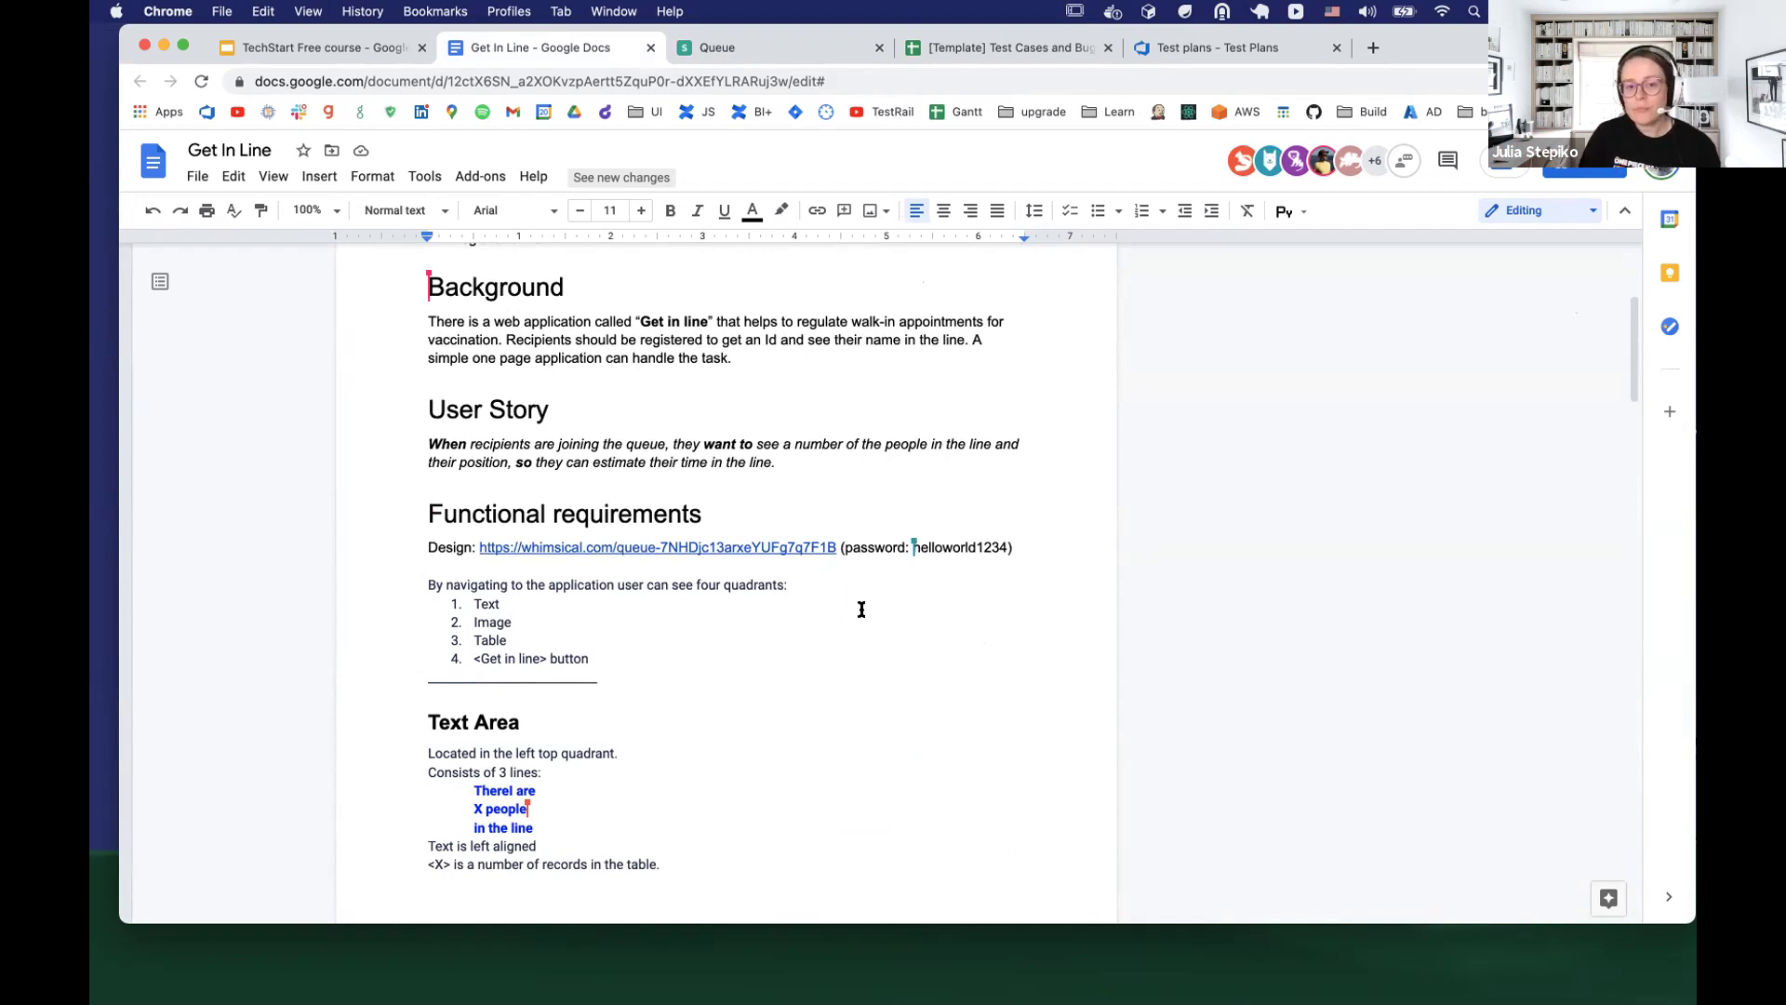
scroll(861, 609, "down", 3)
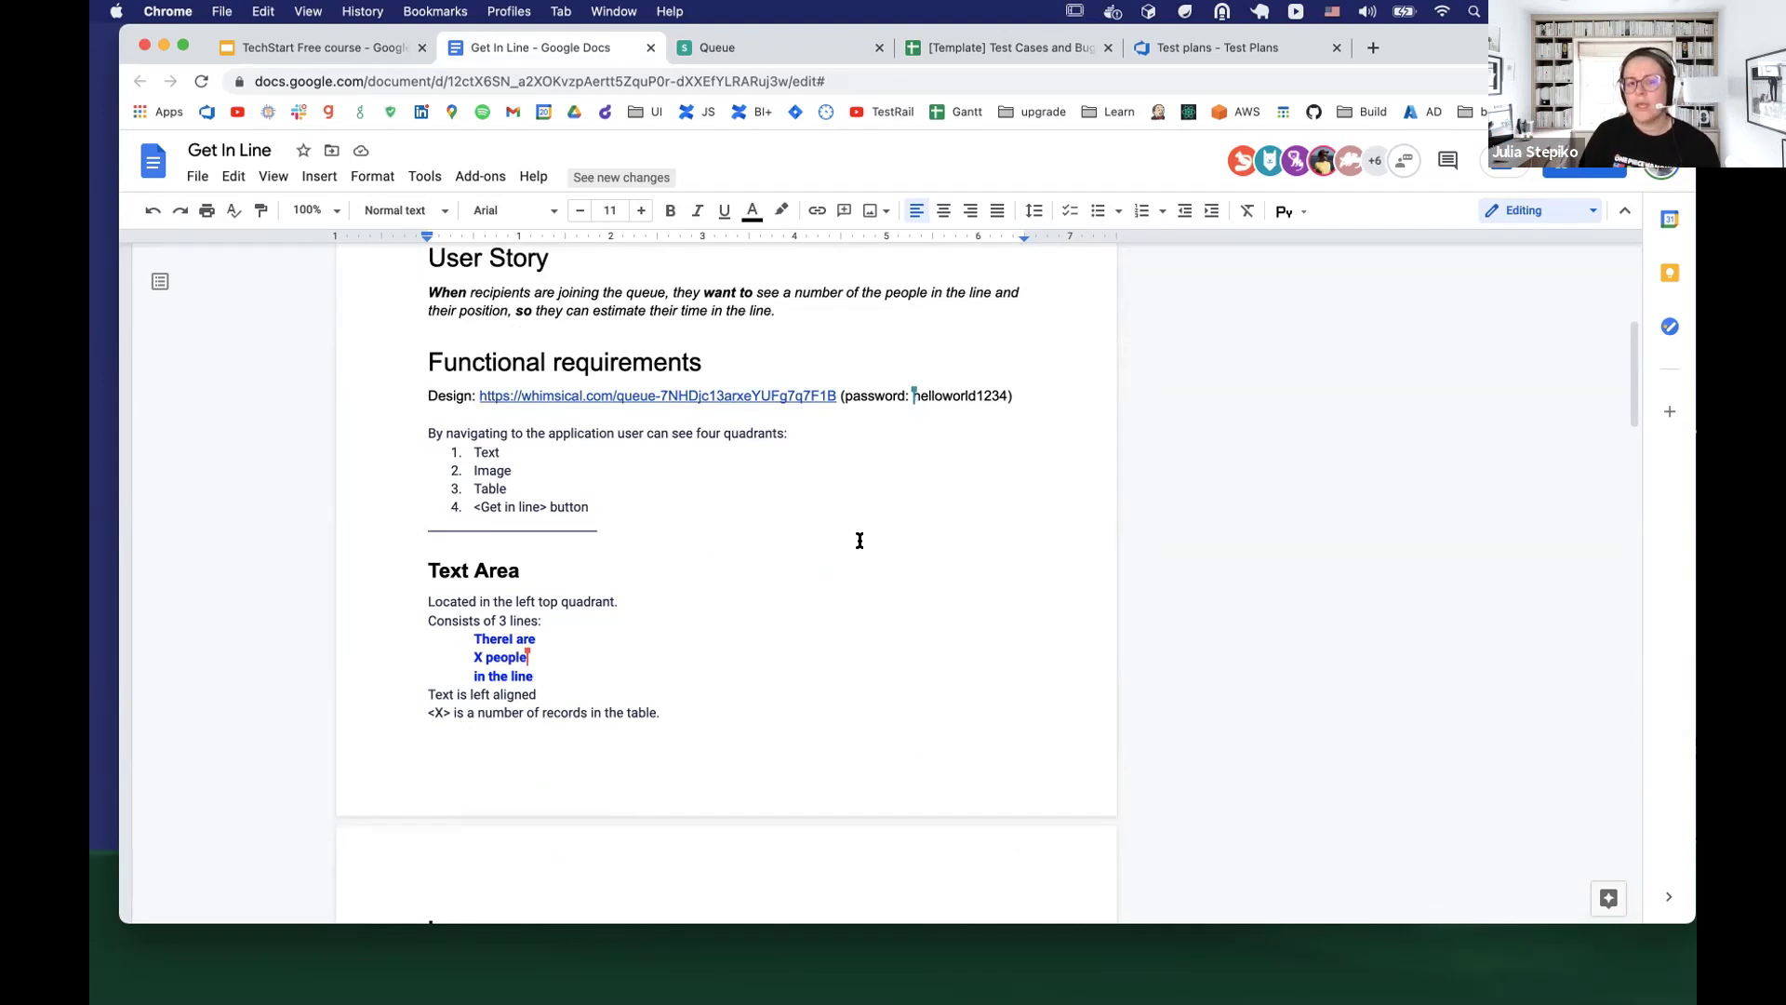
Return to the Queue wireframe and examine the main page's people count, image, recipient table and Get in line! button
left_click(779, 52)
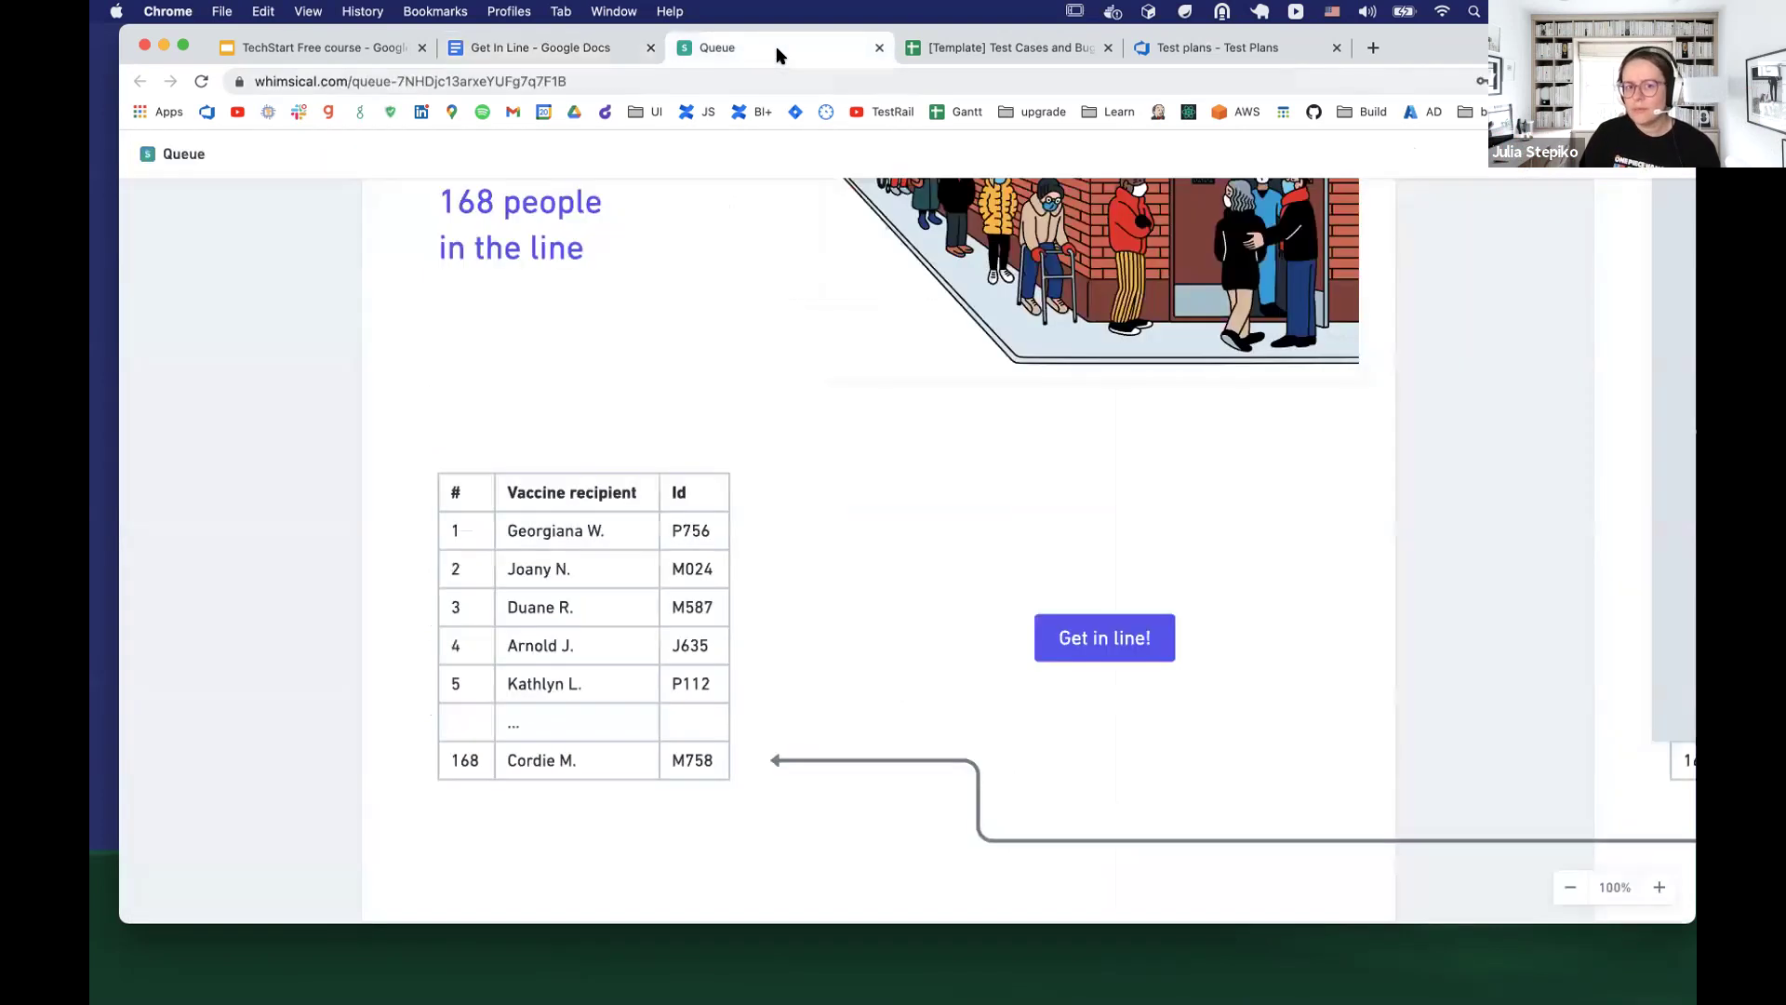
scroll(821, 694, "up", 5)
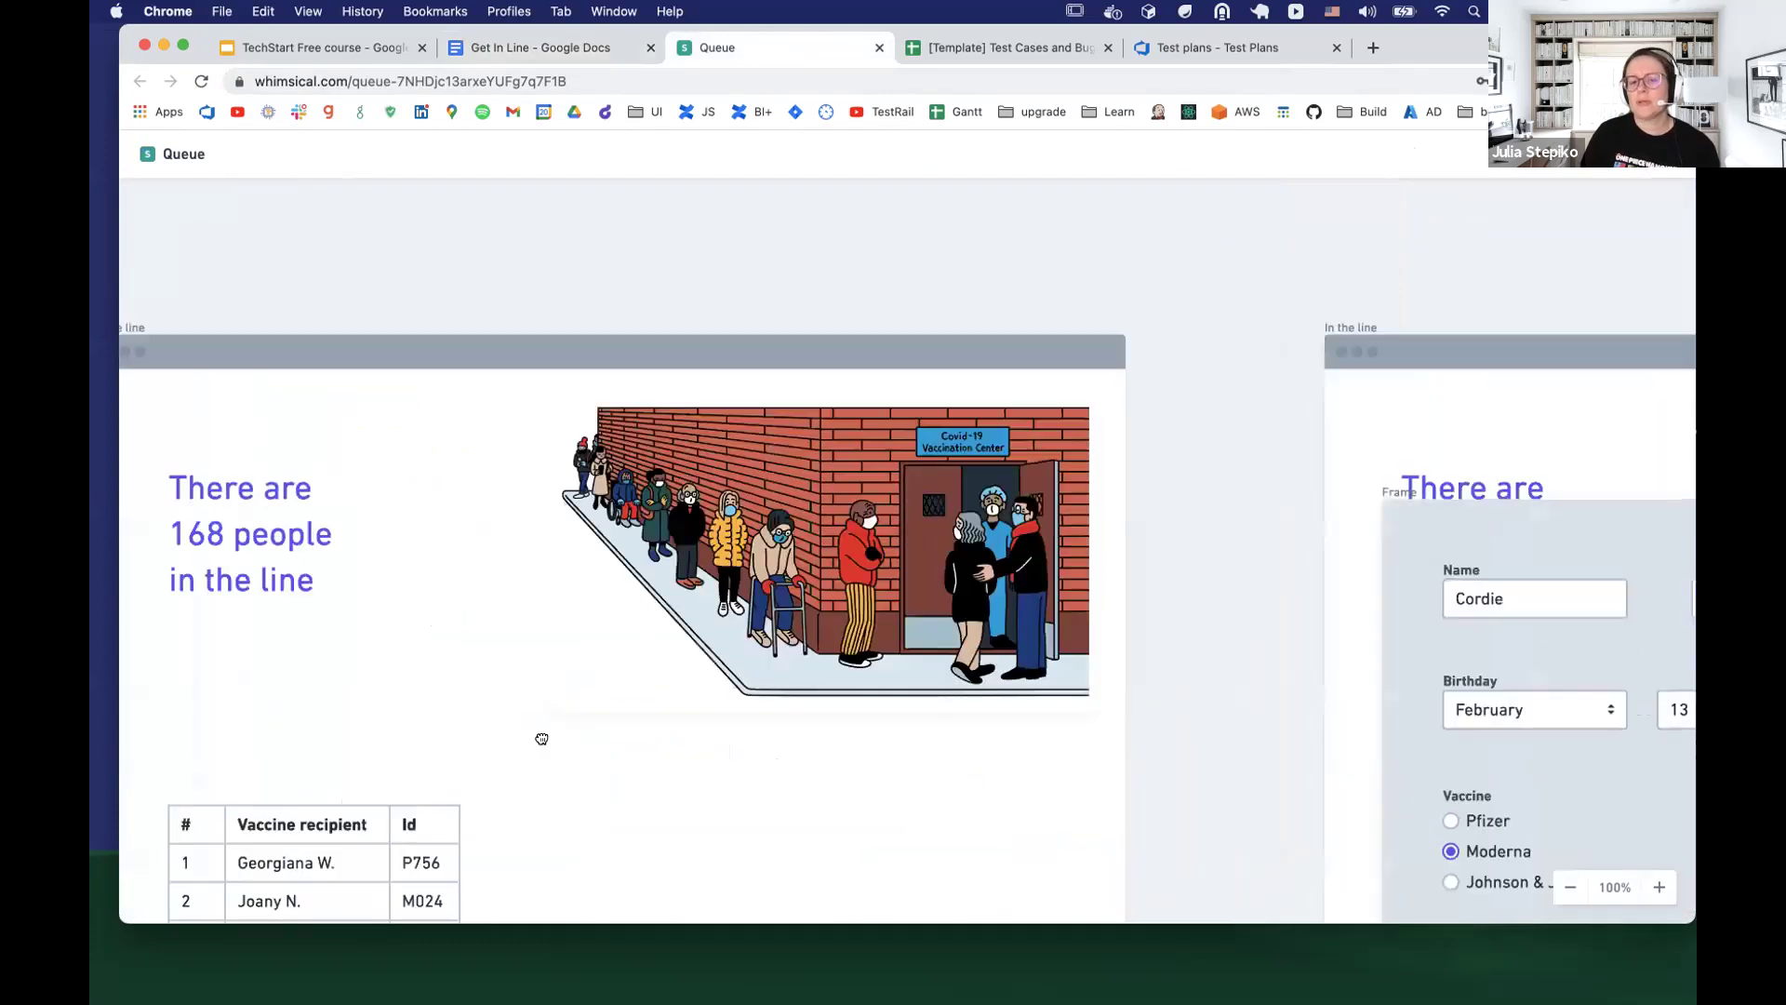
scroll(616, 465, "right", 5)
scroll(616, 465, "down", 5)
scroll(615, 465, "left", 4)
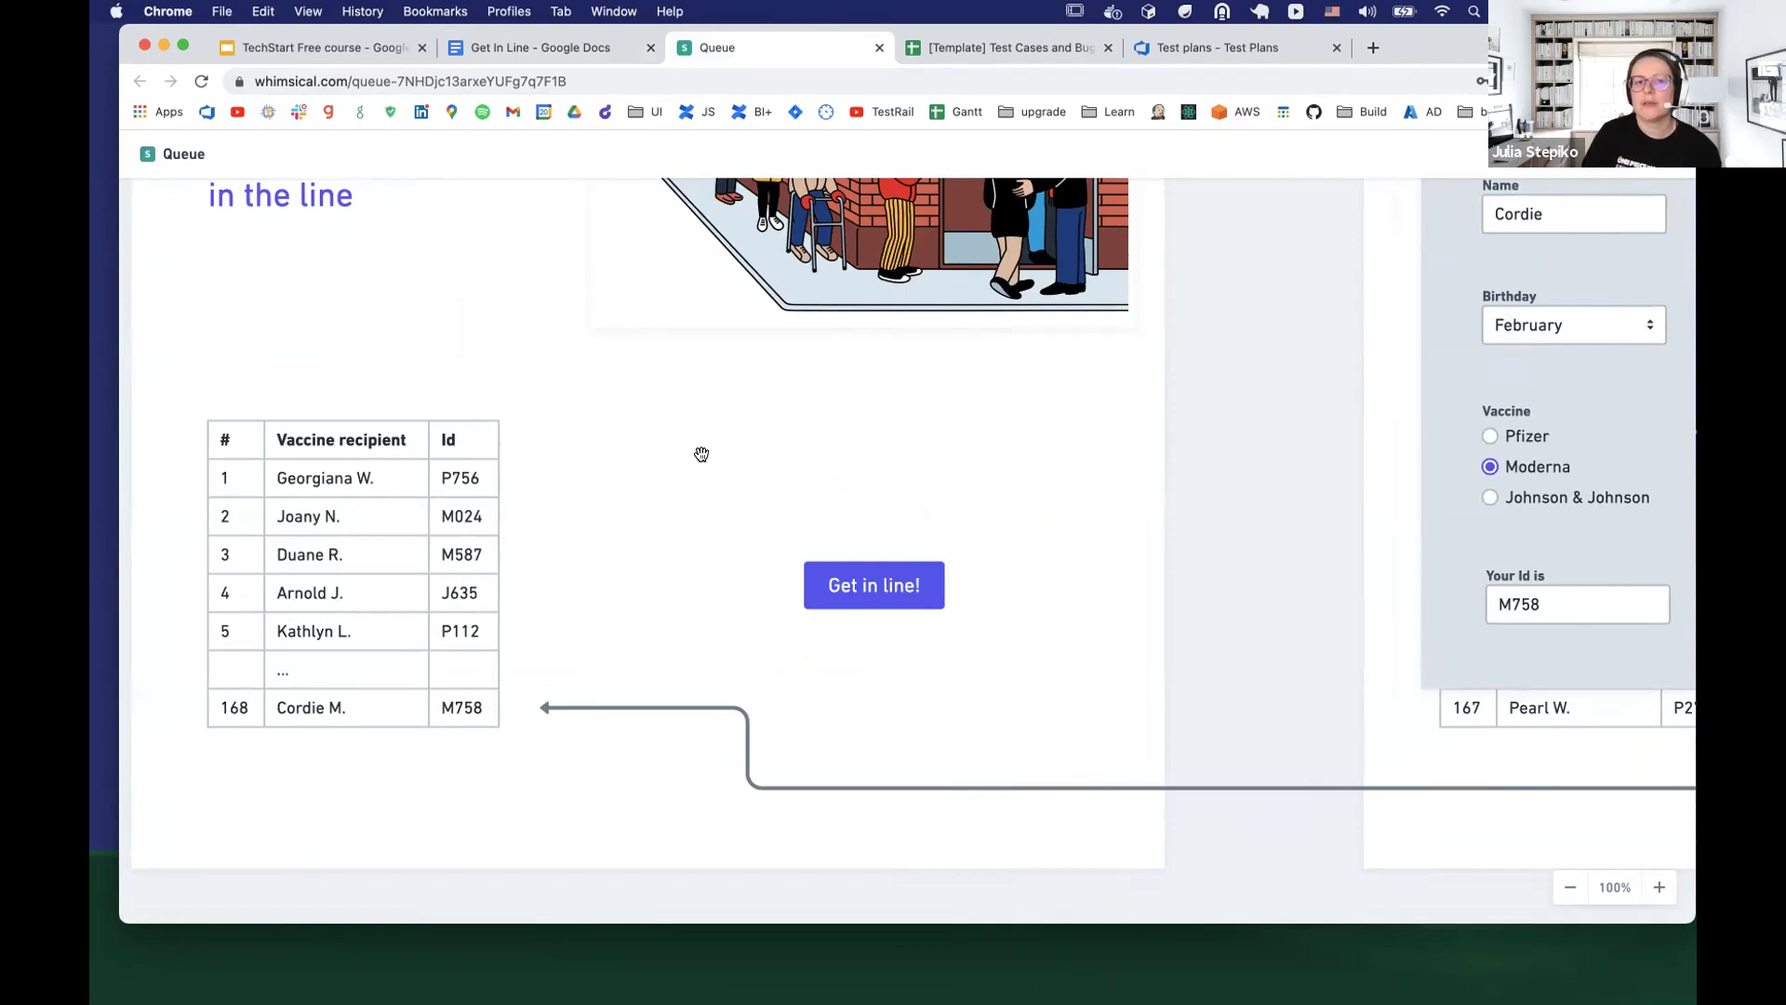
scroll(930, 410, "up", 4)
scroll(905, 574, "right", 3)
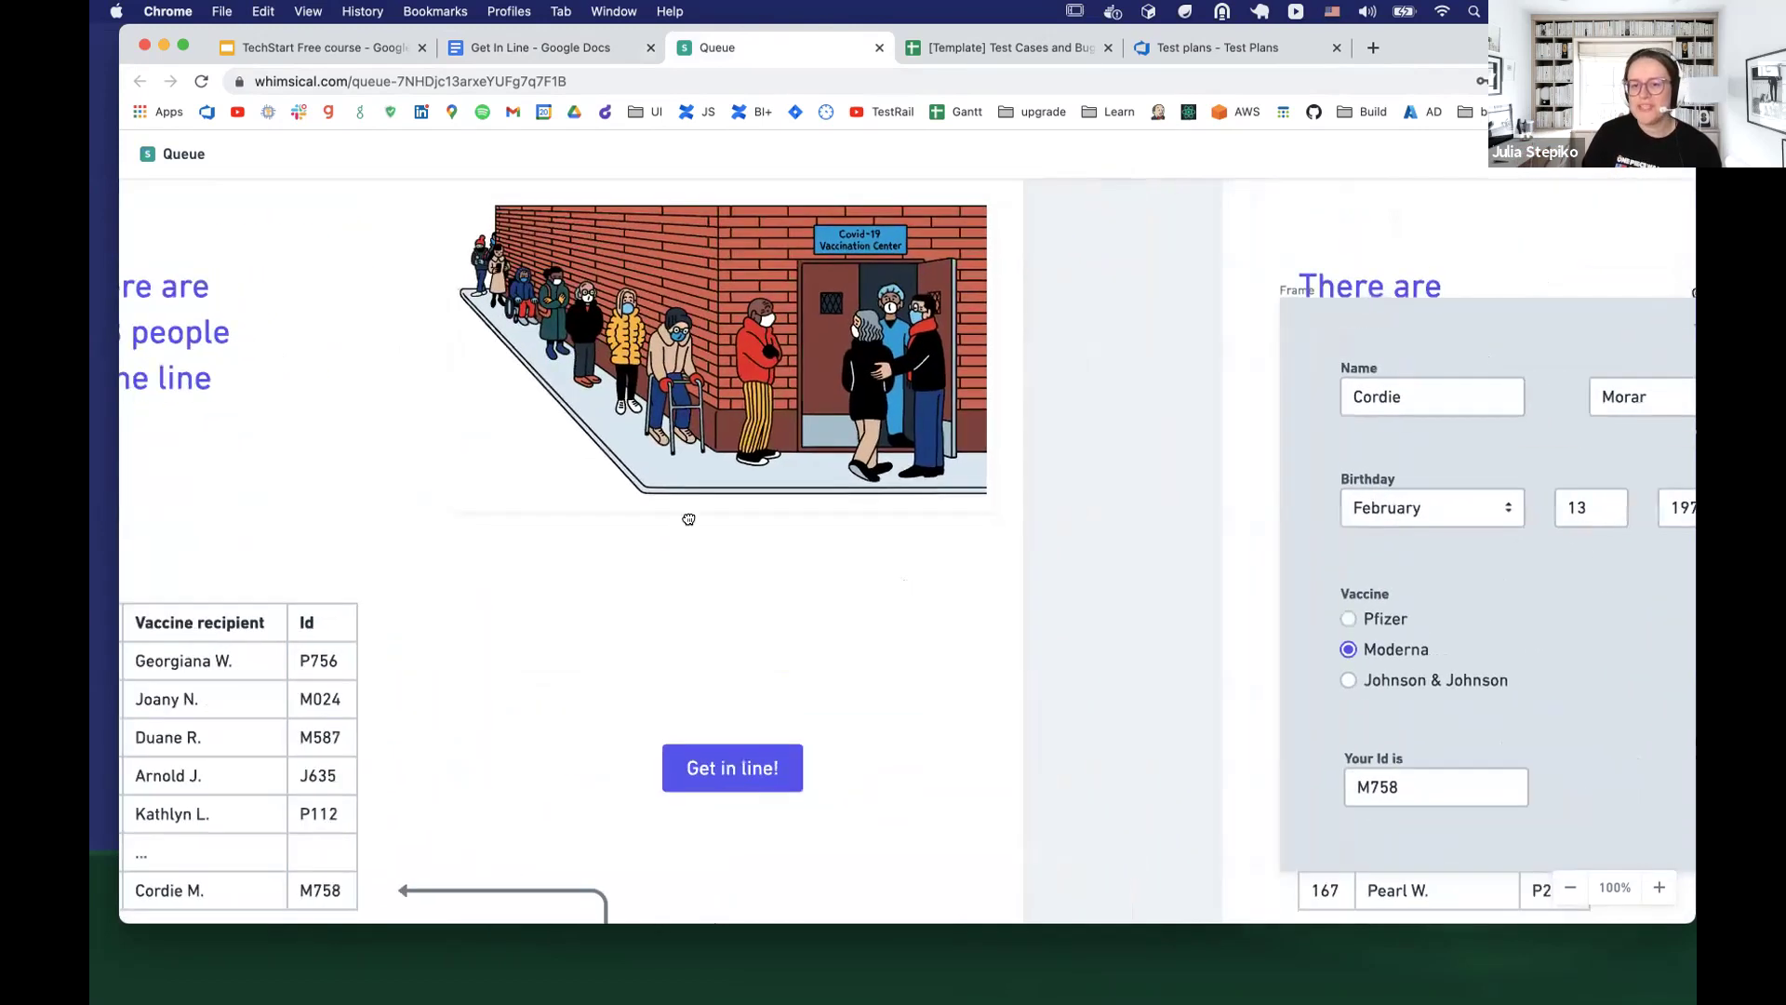
Examine the filled-in form's name, birthday, vaccine and ID fields and where its Close button leads in the wireframe
scroll(716, 543, "down", 3)
scroll(716, 544, "right", 6)
scroll(918, 451, "up", 3)
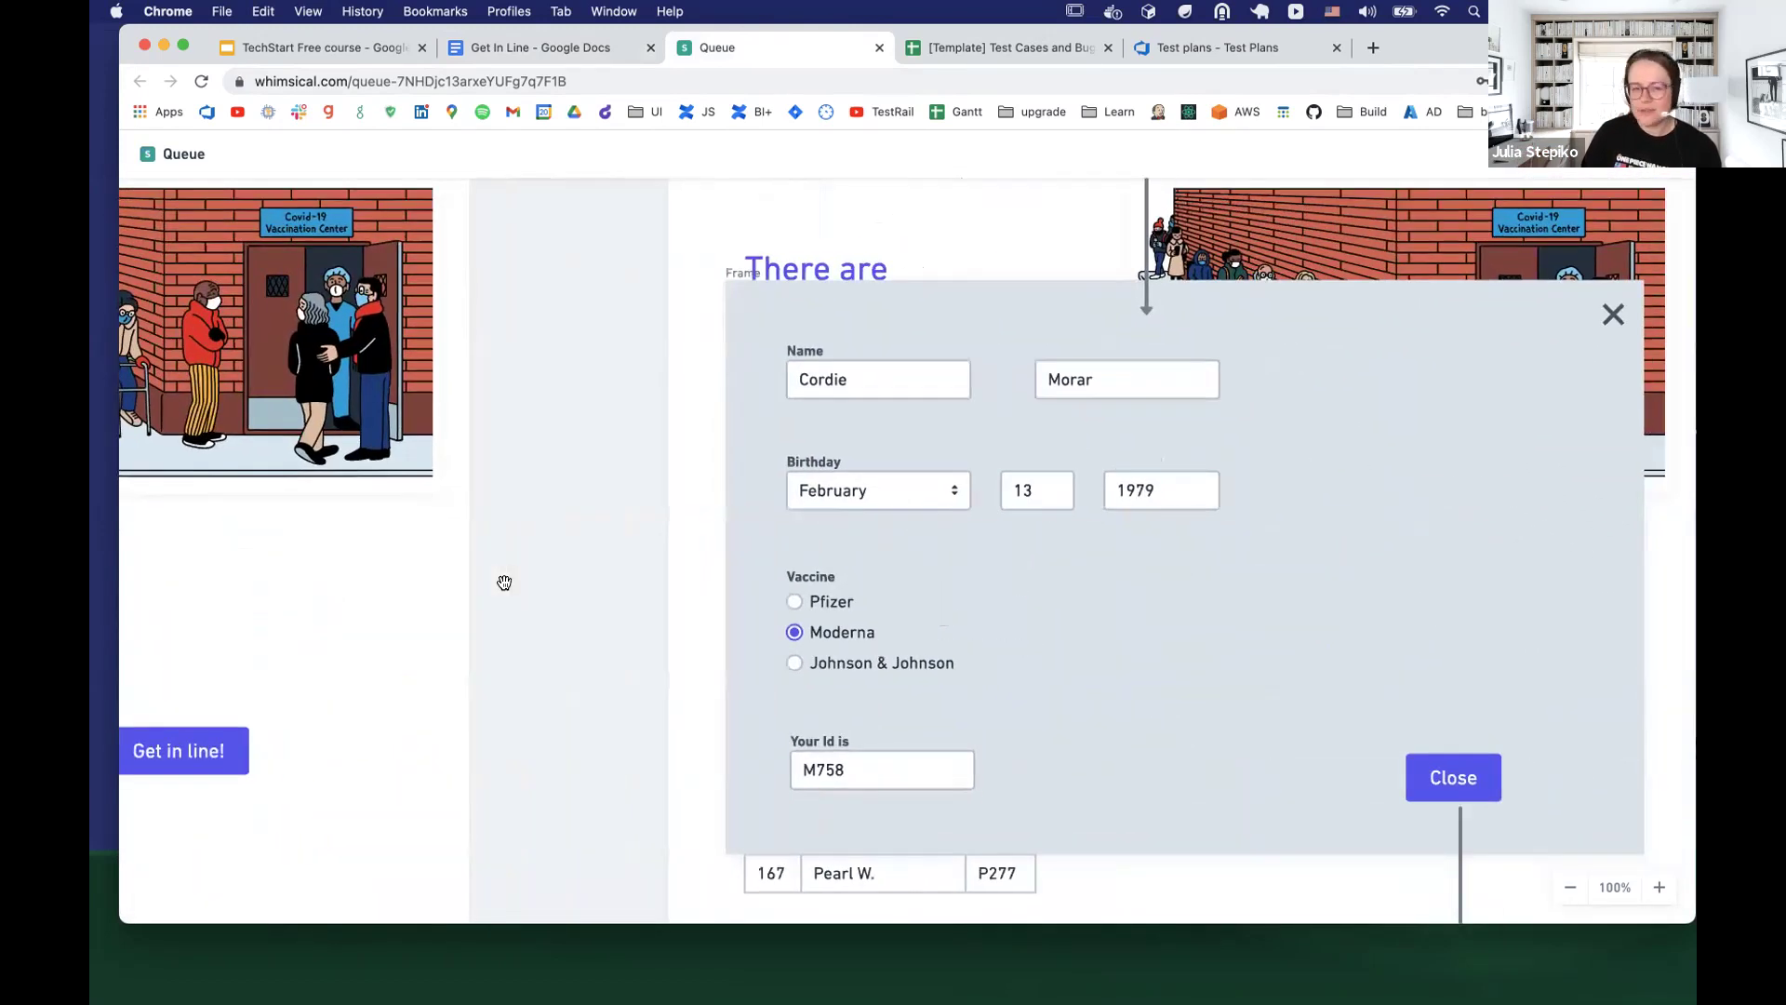
scroll(504, 582, "down", 2)
scroll(504, 582, "right", 1)
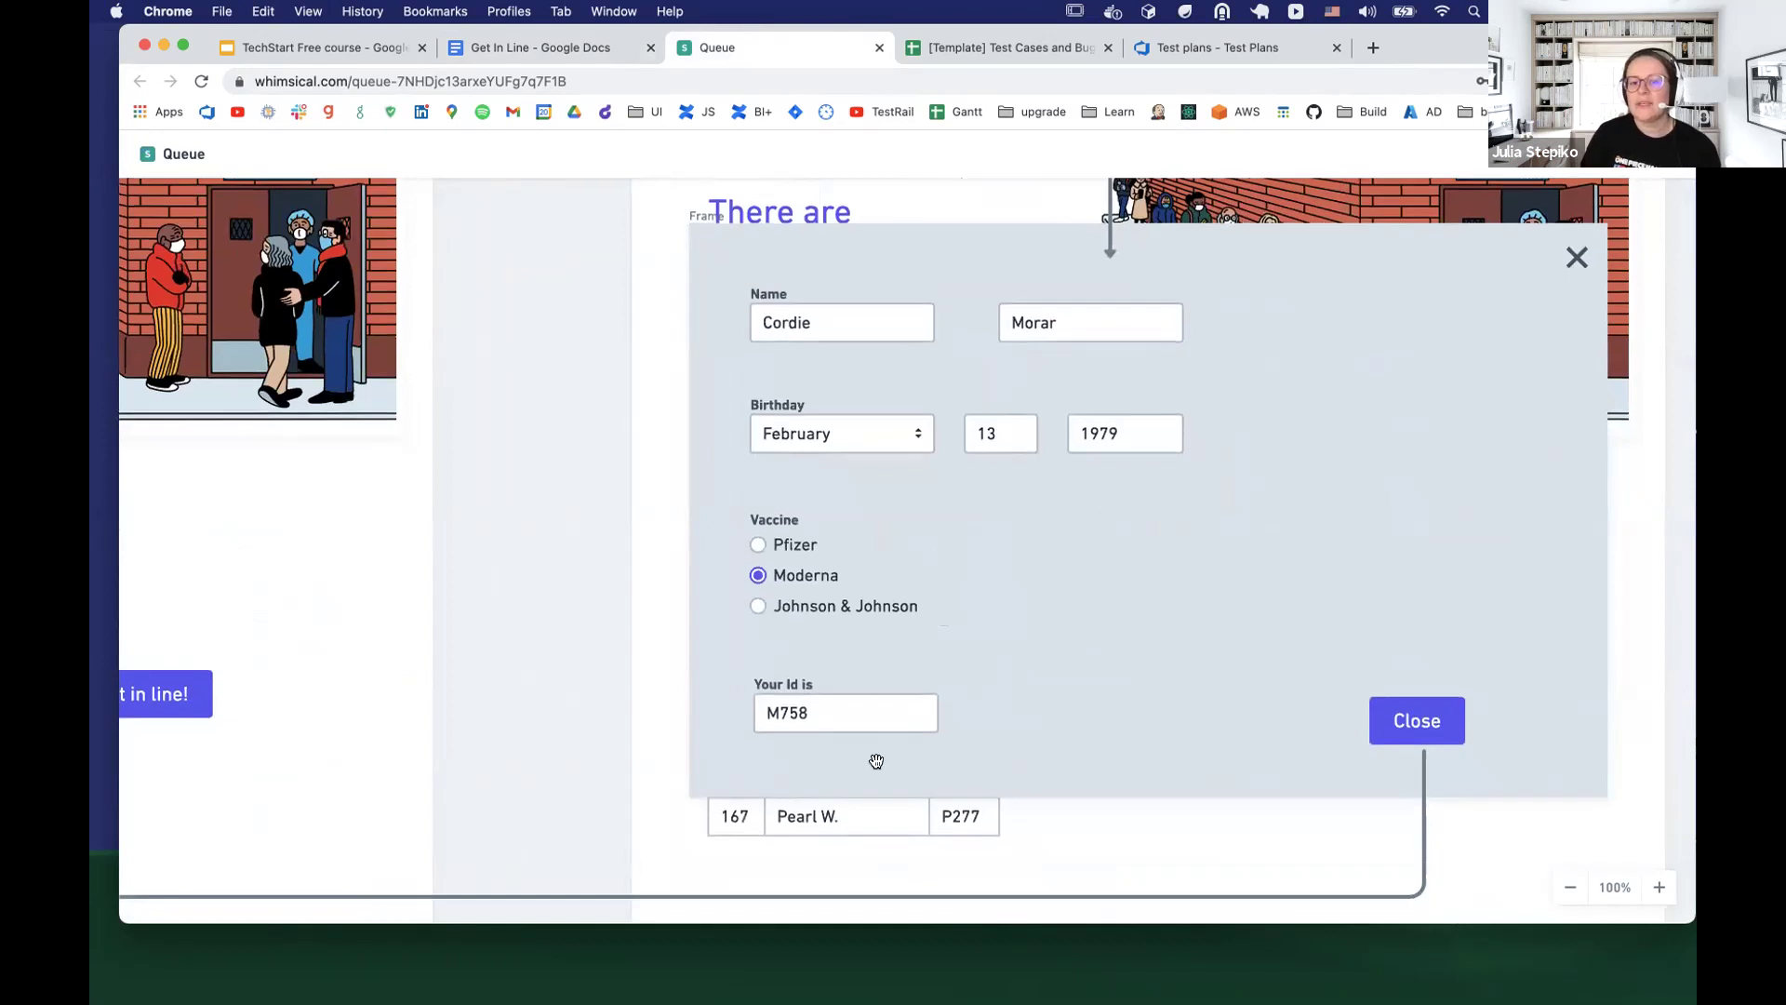
left_click_drag(622, 686, 478, 527)
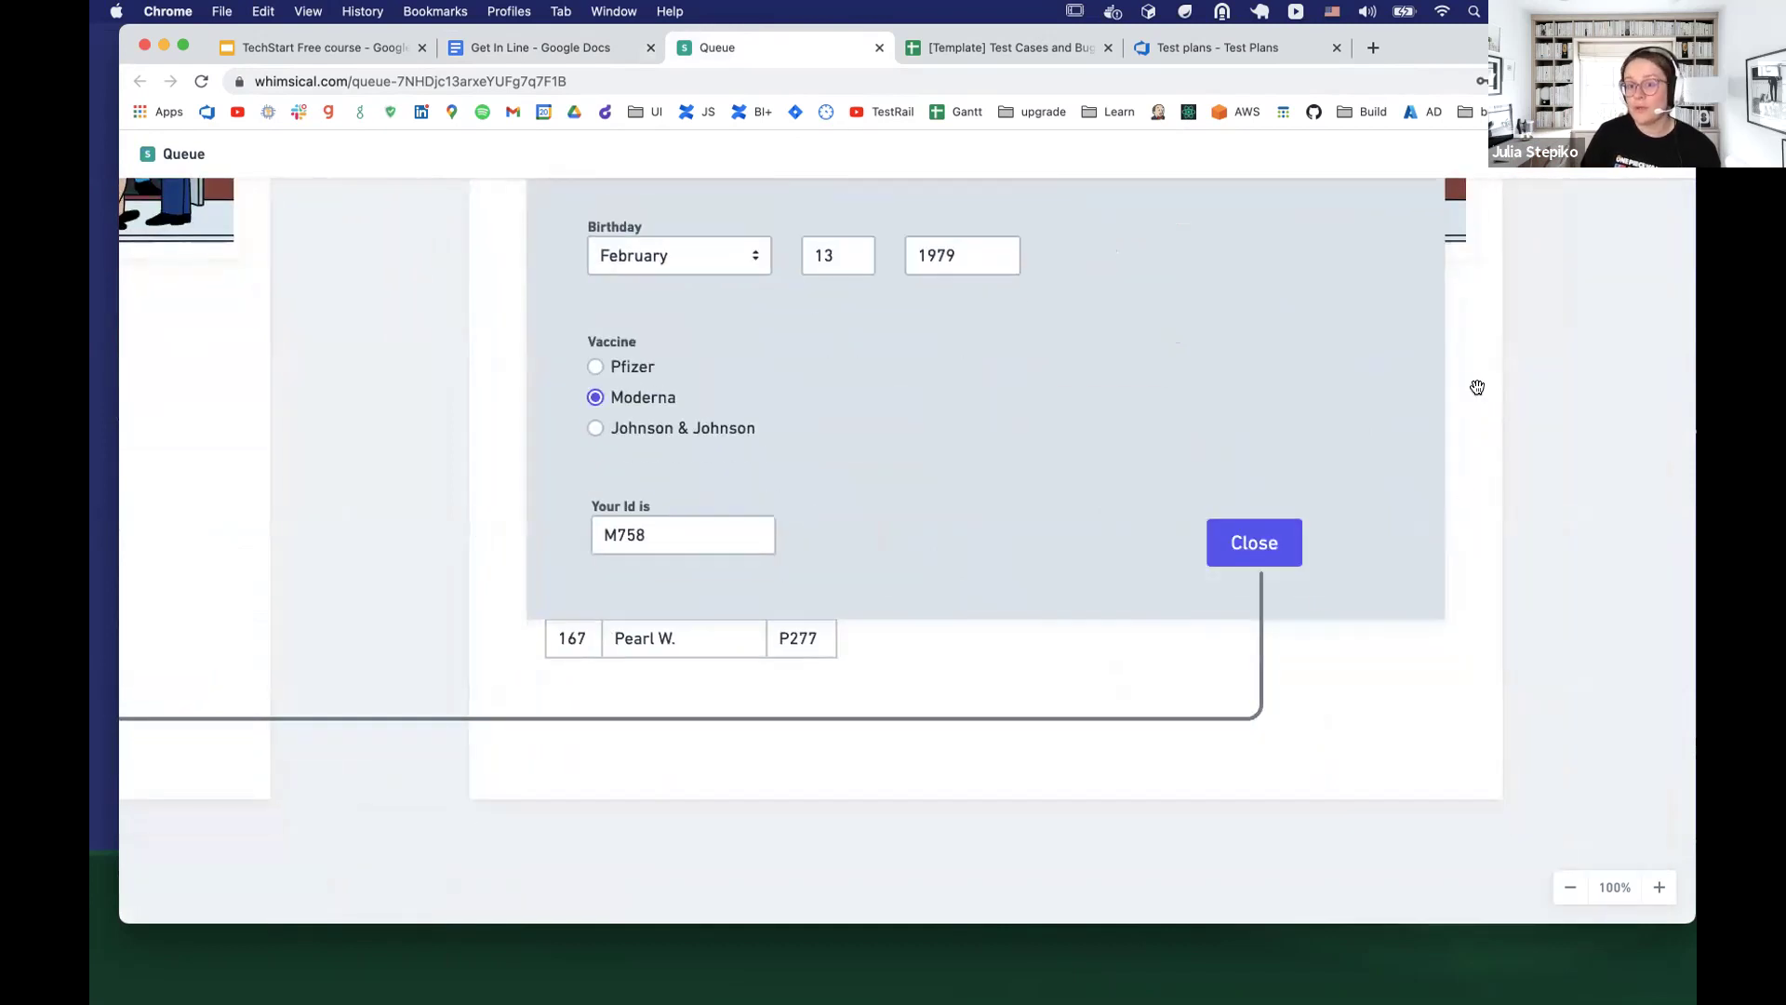
scroll(1526, 558, "up", 4)
scroll(1525, 558, "left", 1)
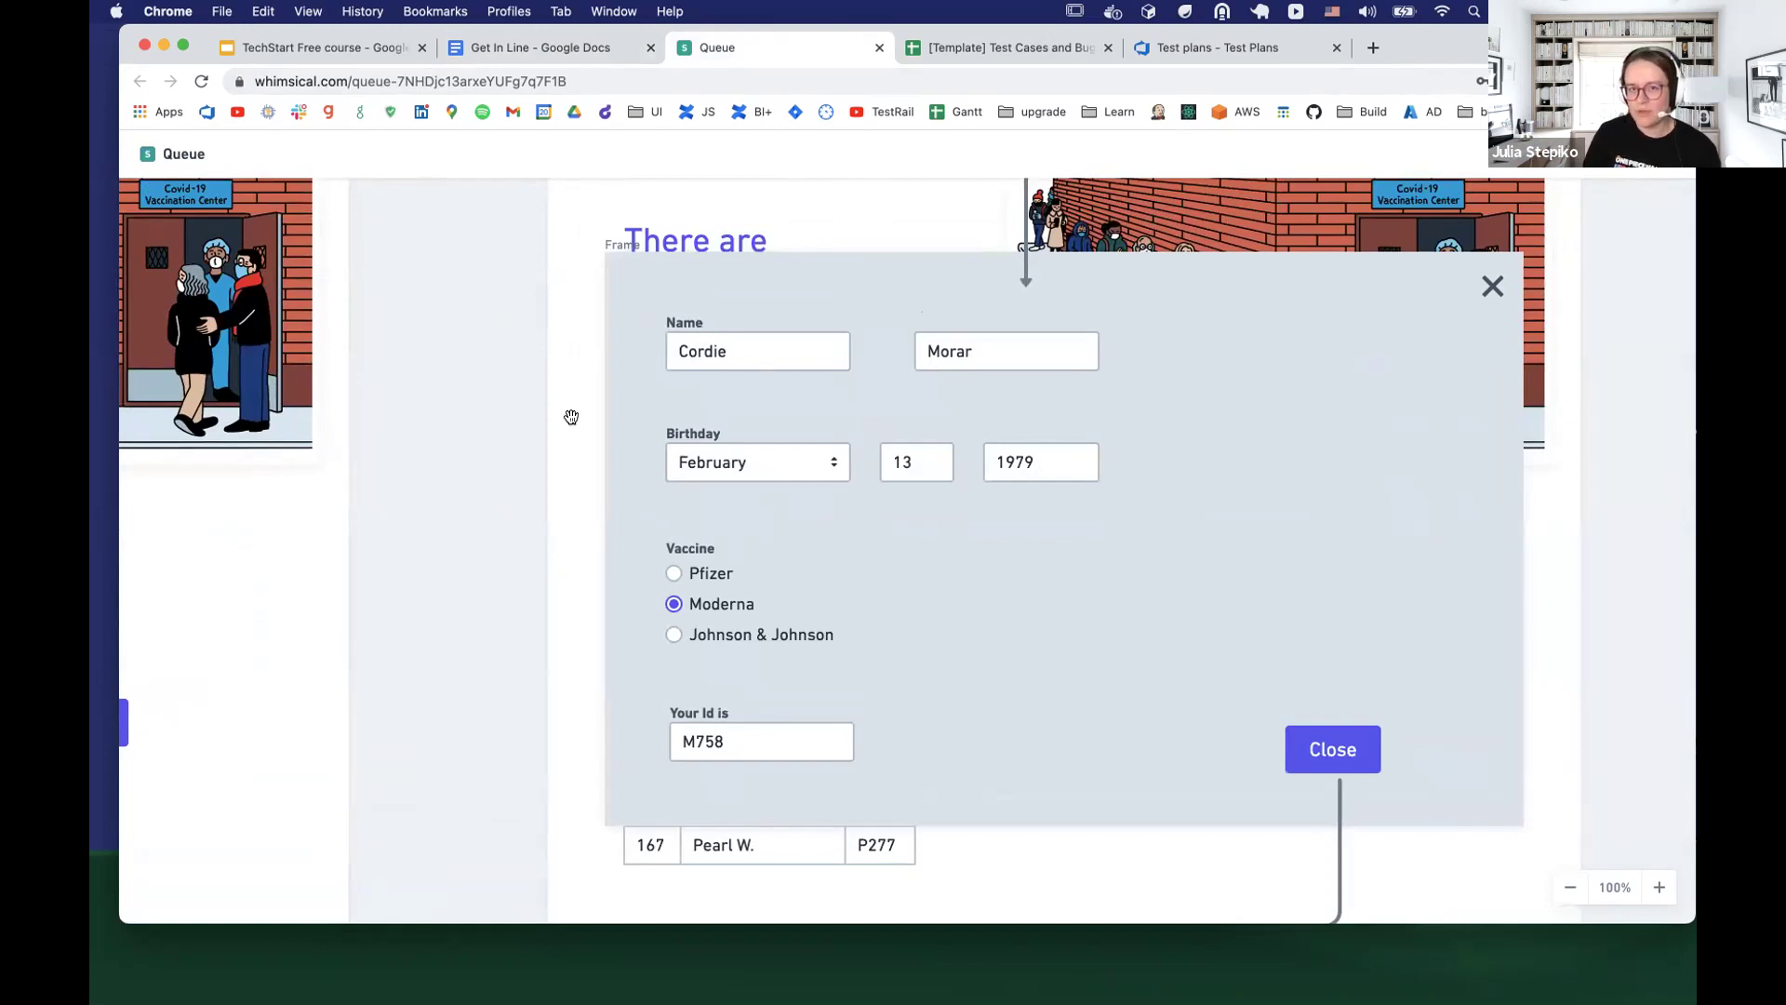
Read through the Text Area, Image and Table requirements in the Get In Line document
left_click(550, 49)
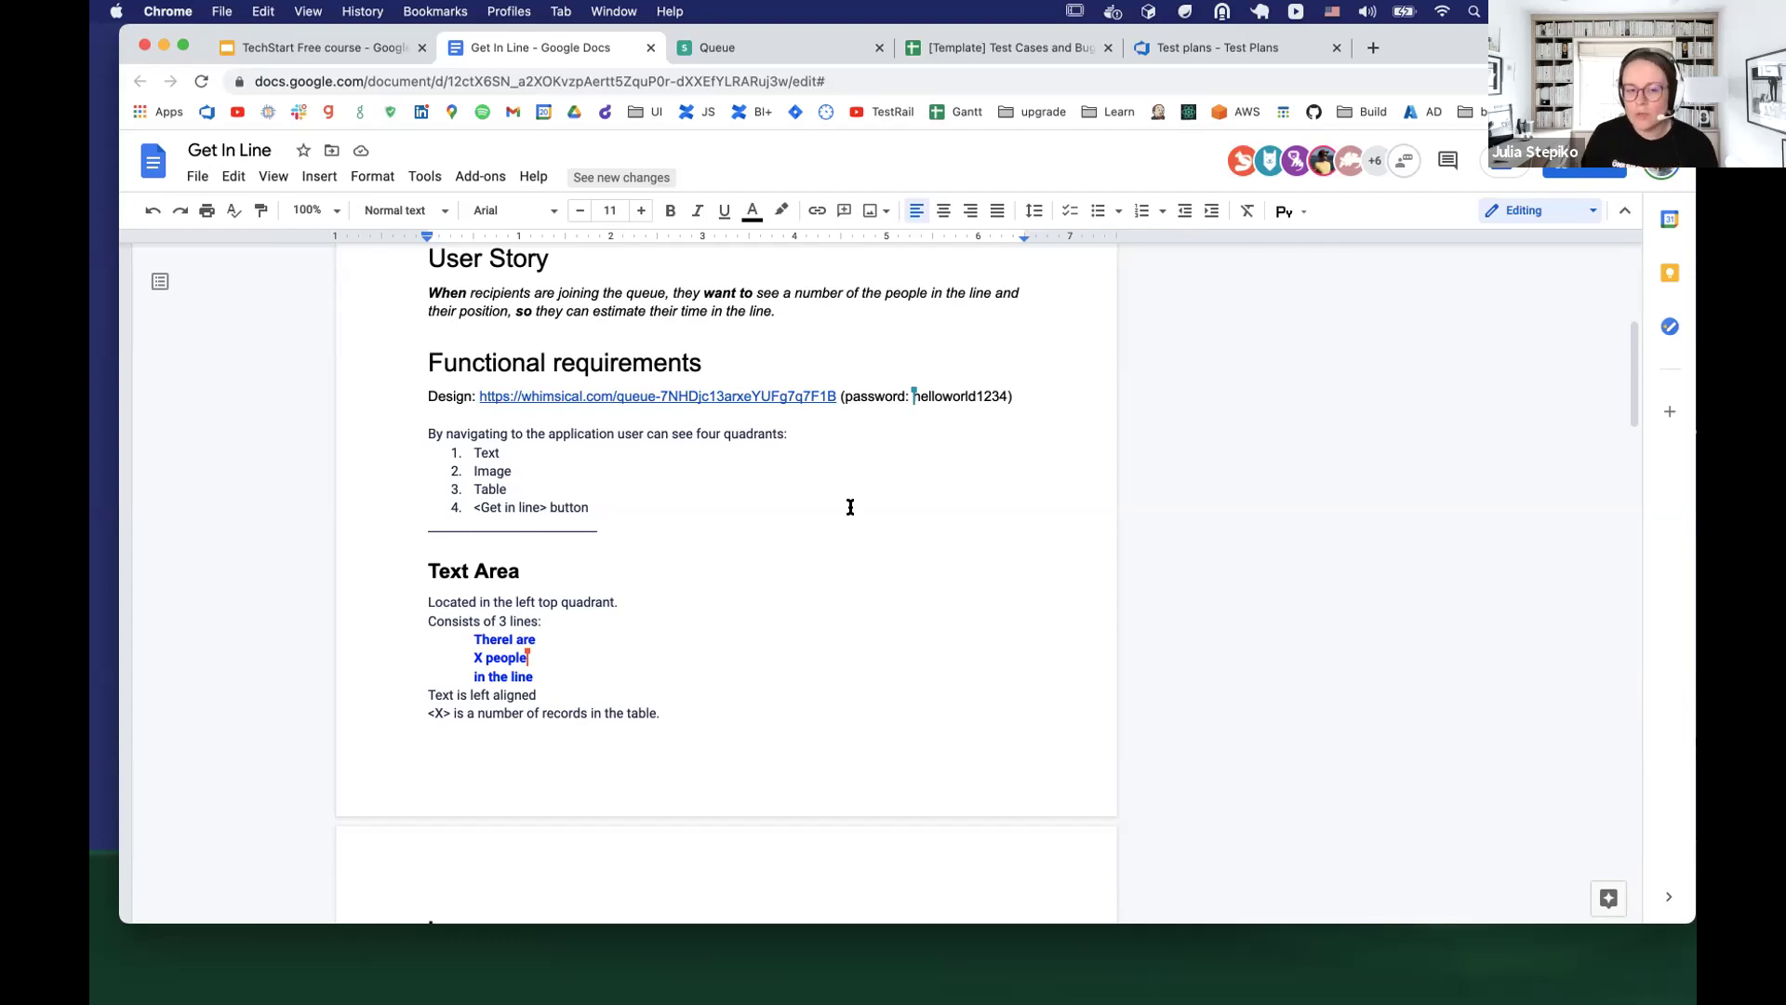
scroll(830, 527, "down", 2)
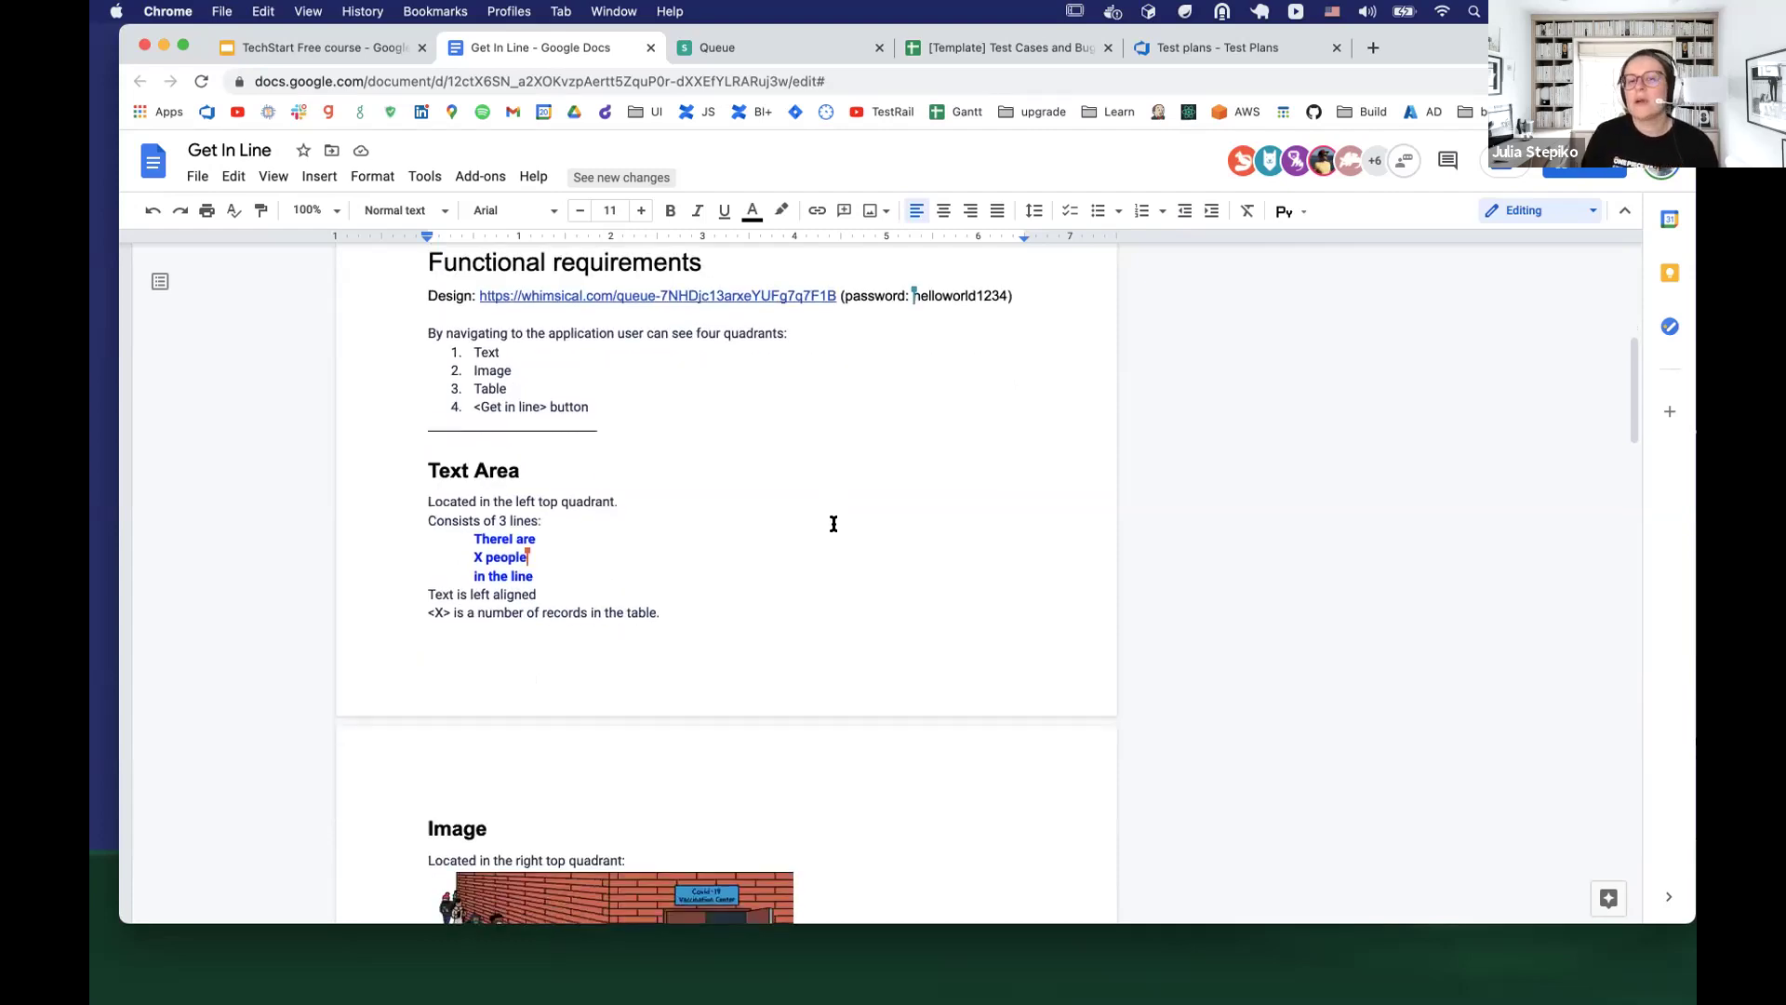
scroll(833, 521, "up", 1)
scroll(865, 511, "down", 8)
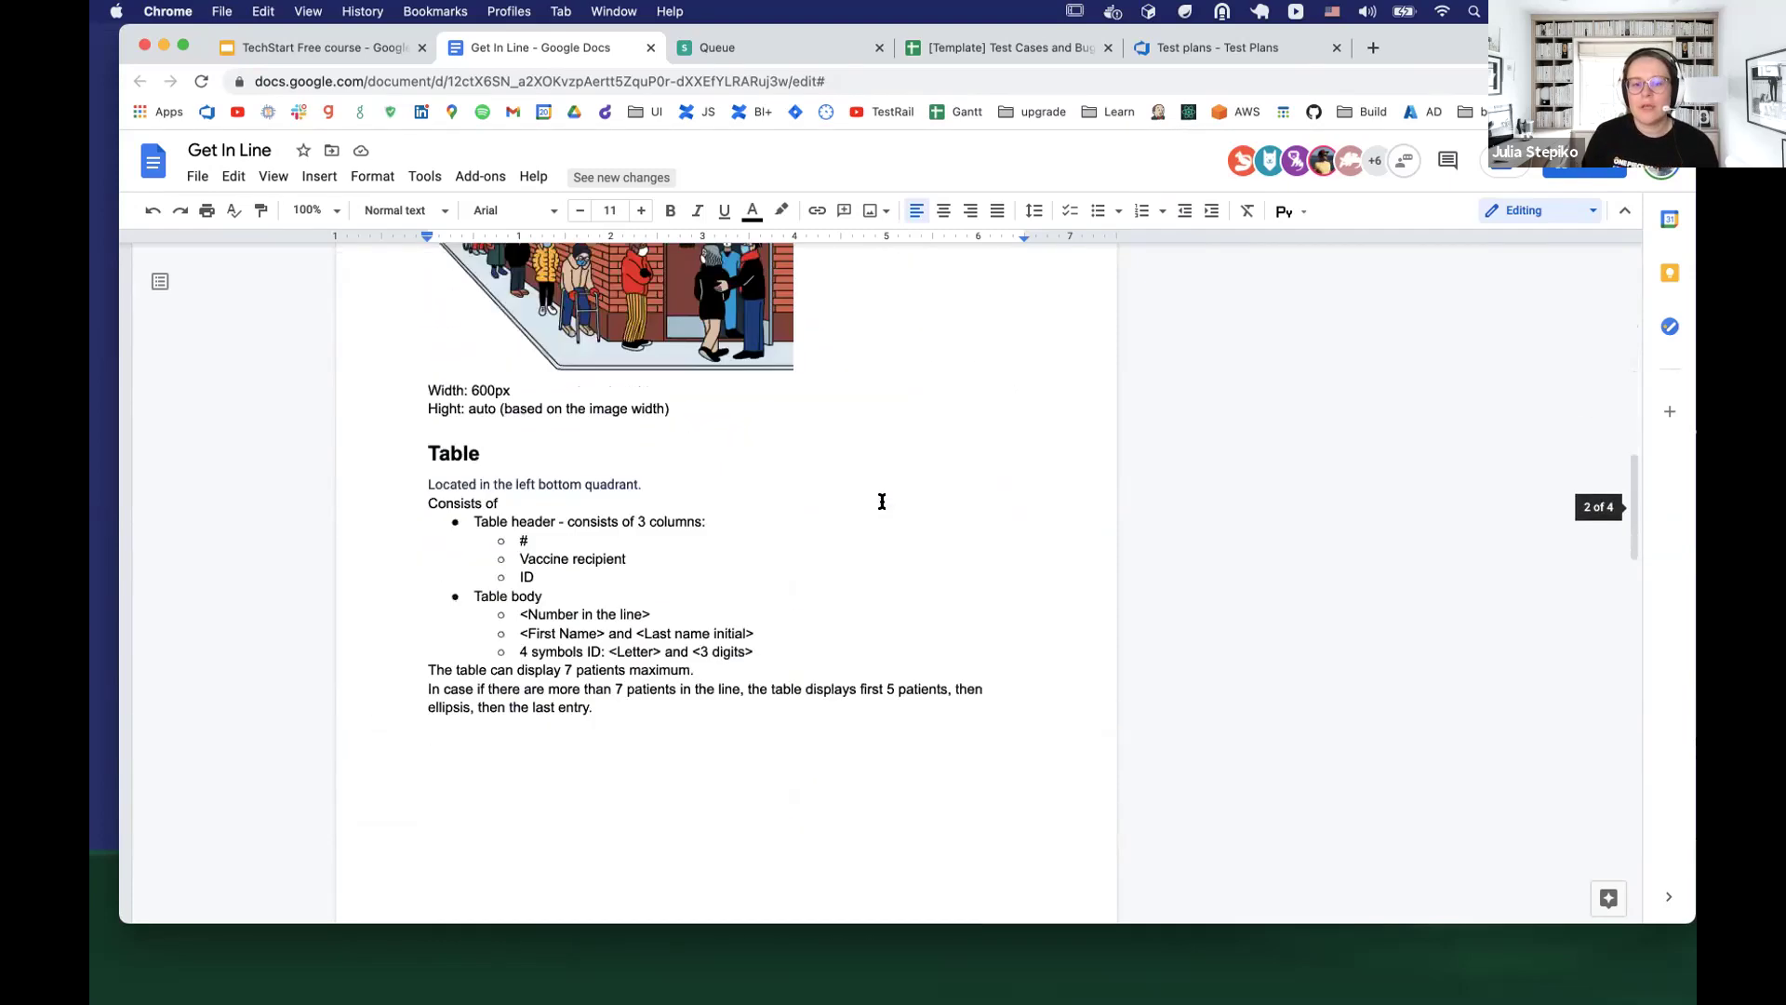
scroll(885, 498, "down", 1)
scroll(891, 494, "up", 2)
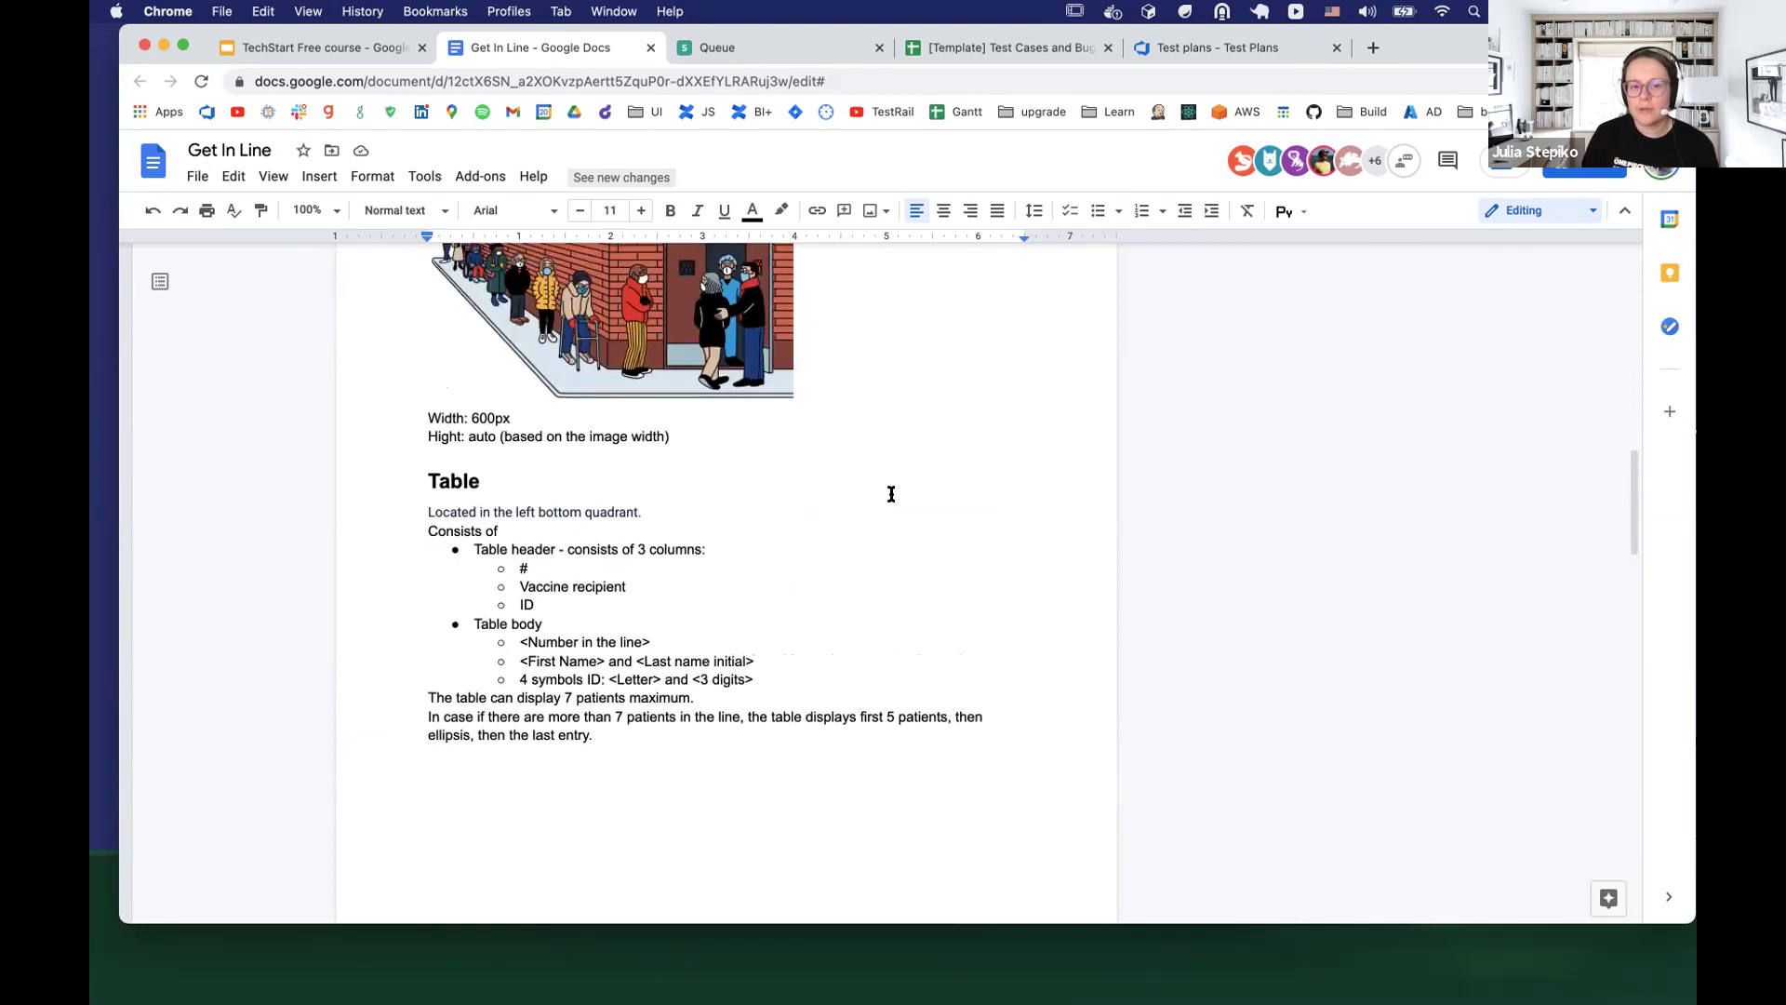
scroll(897, 488, "up", 4)
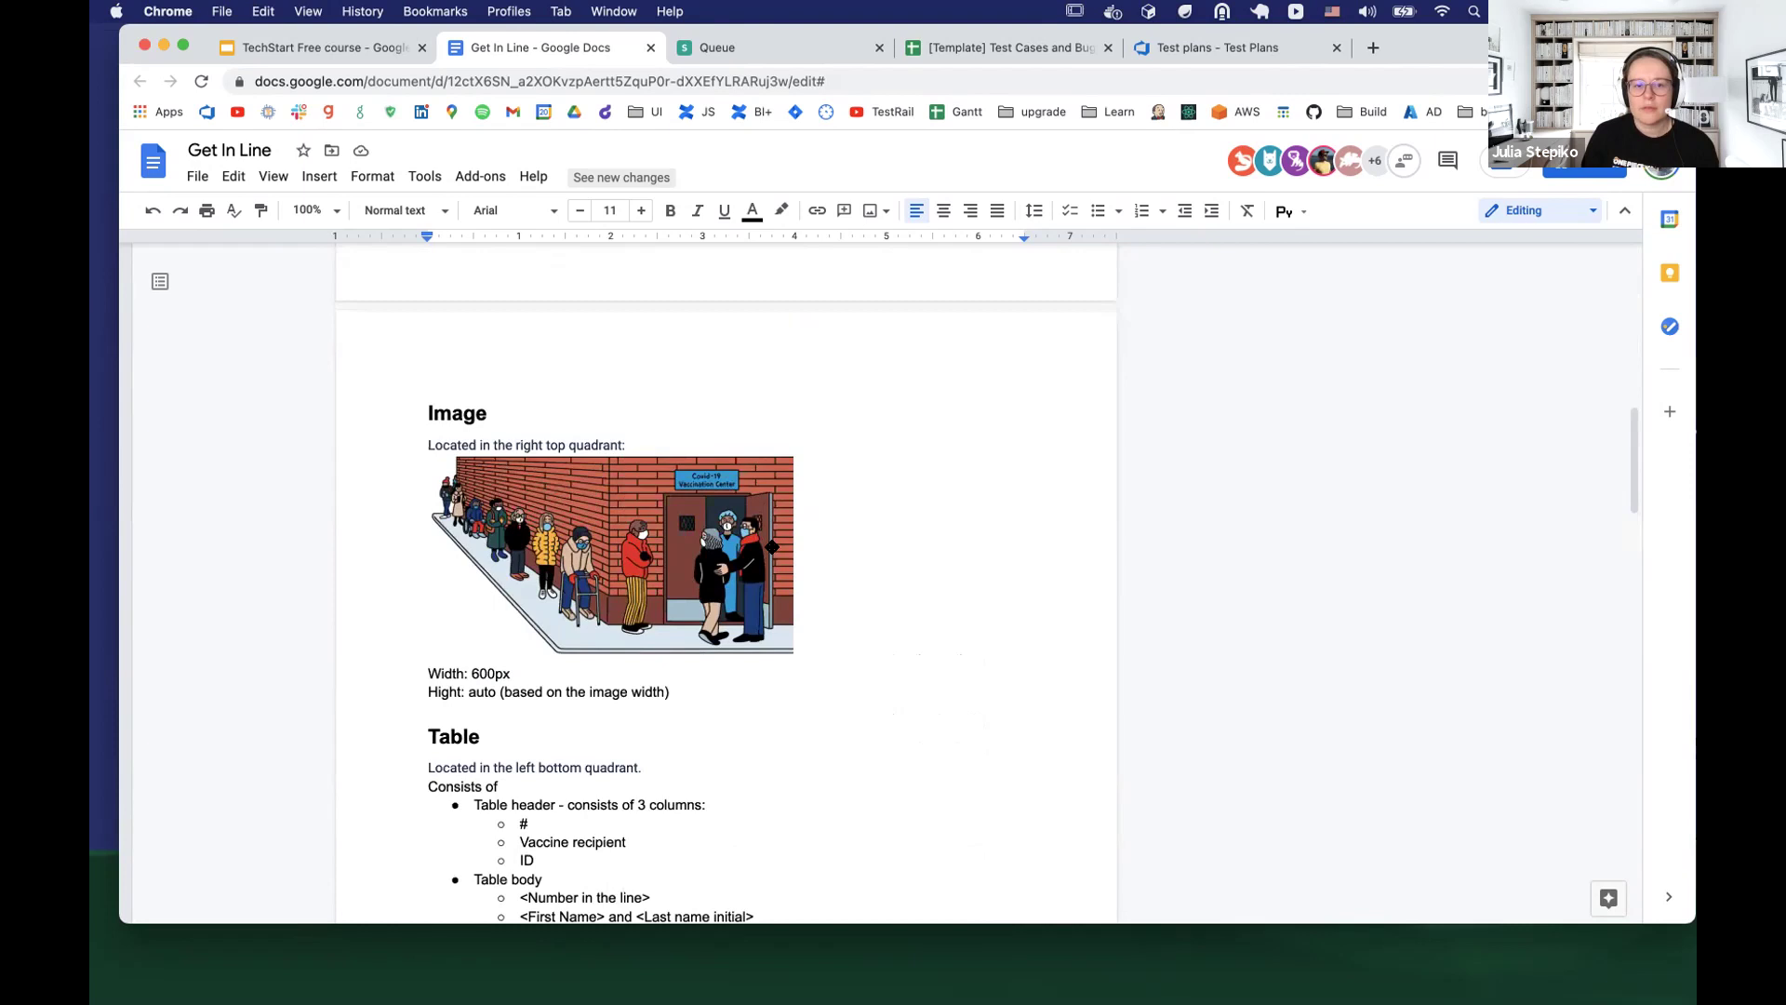
scroll(781, 530, "down", 9)
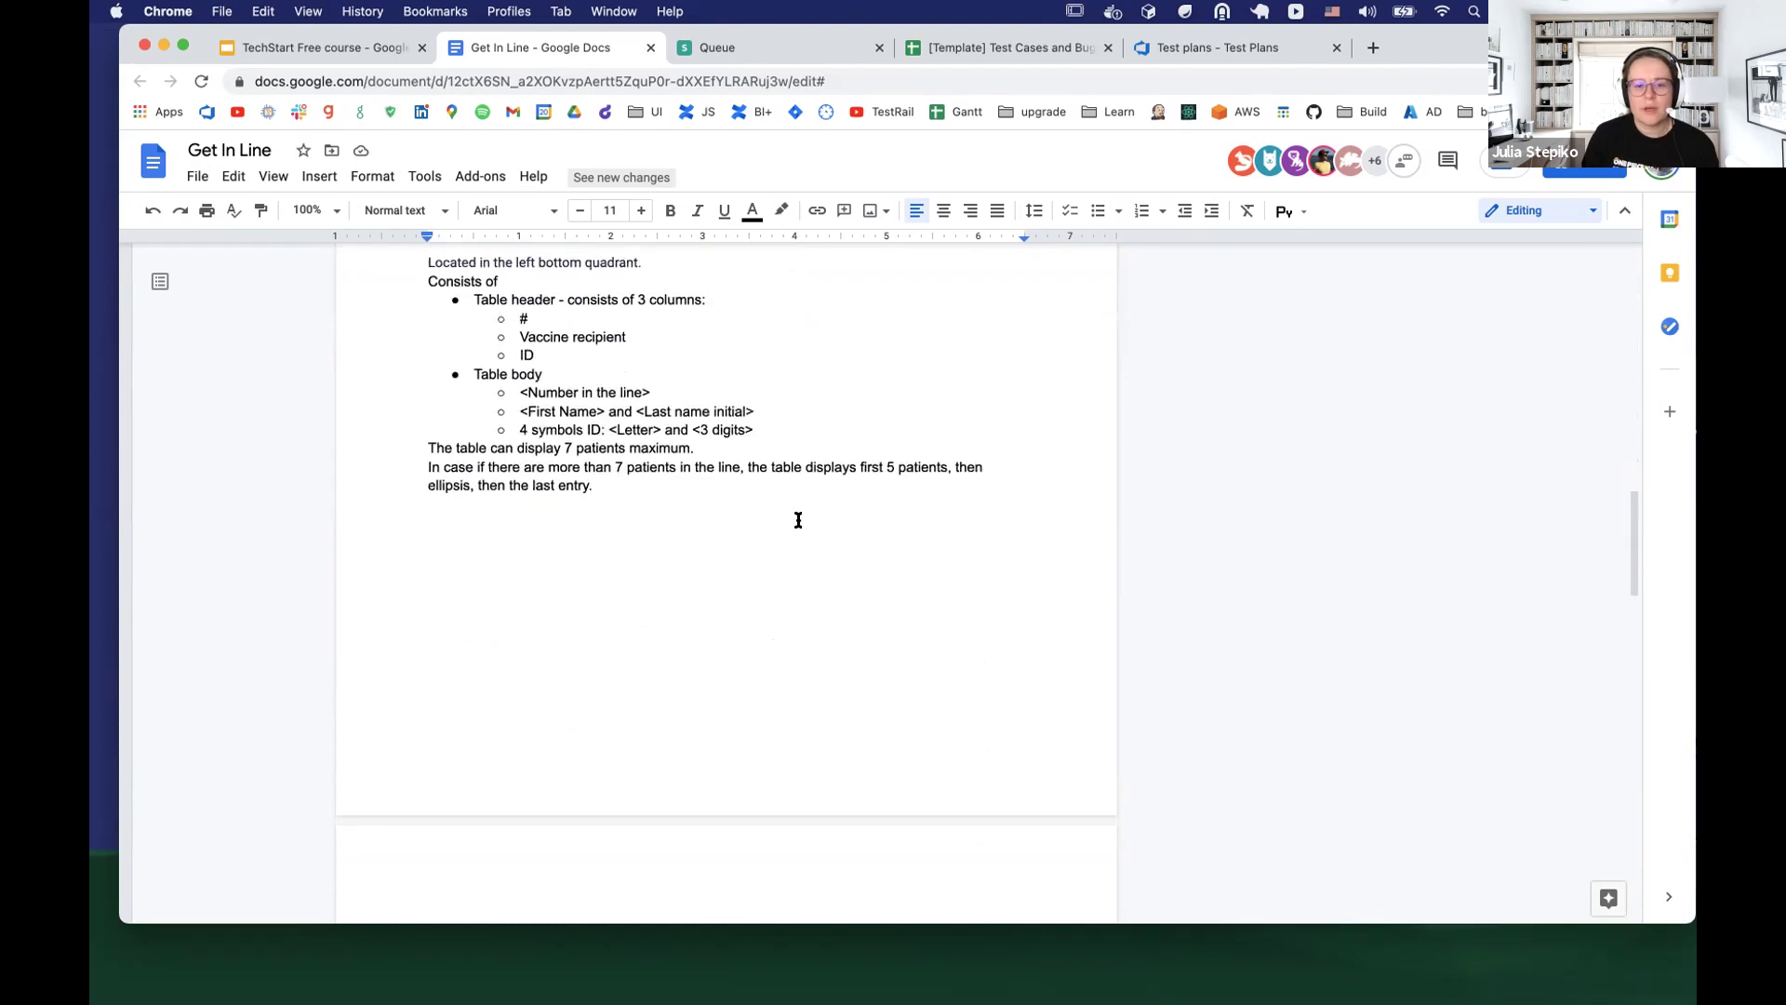
Highlight the Table body requirements and the two rules on how many patients the table displays, then clear the selection
left_click(765, 520)
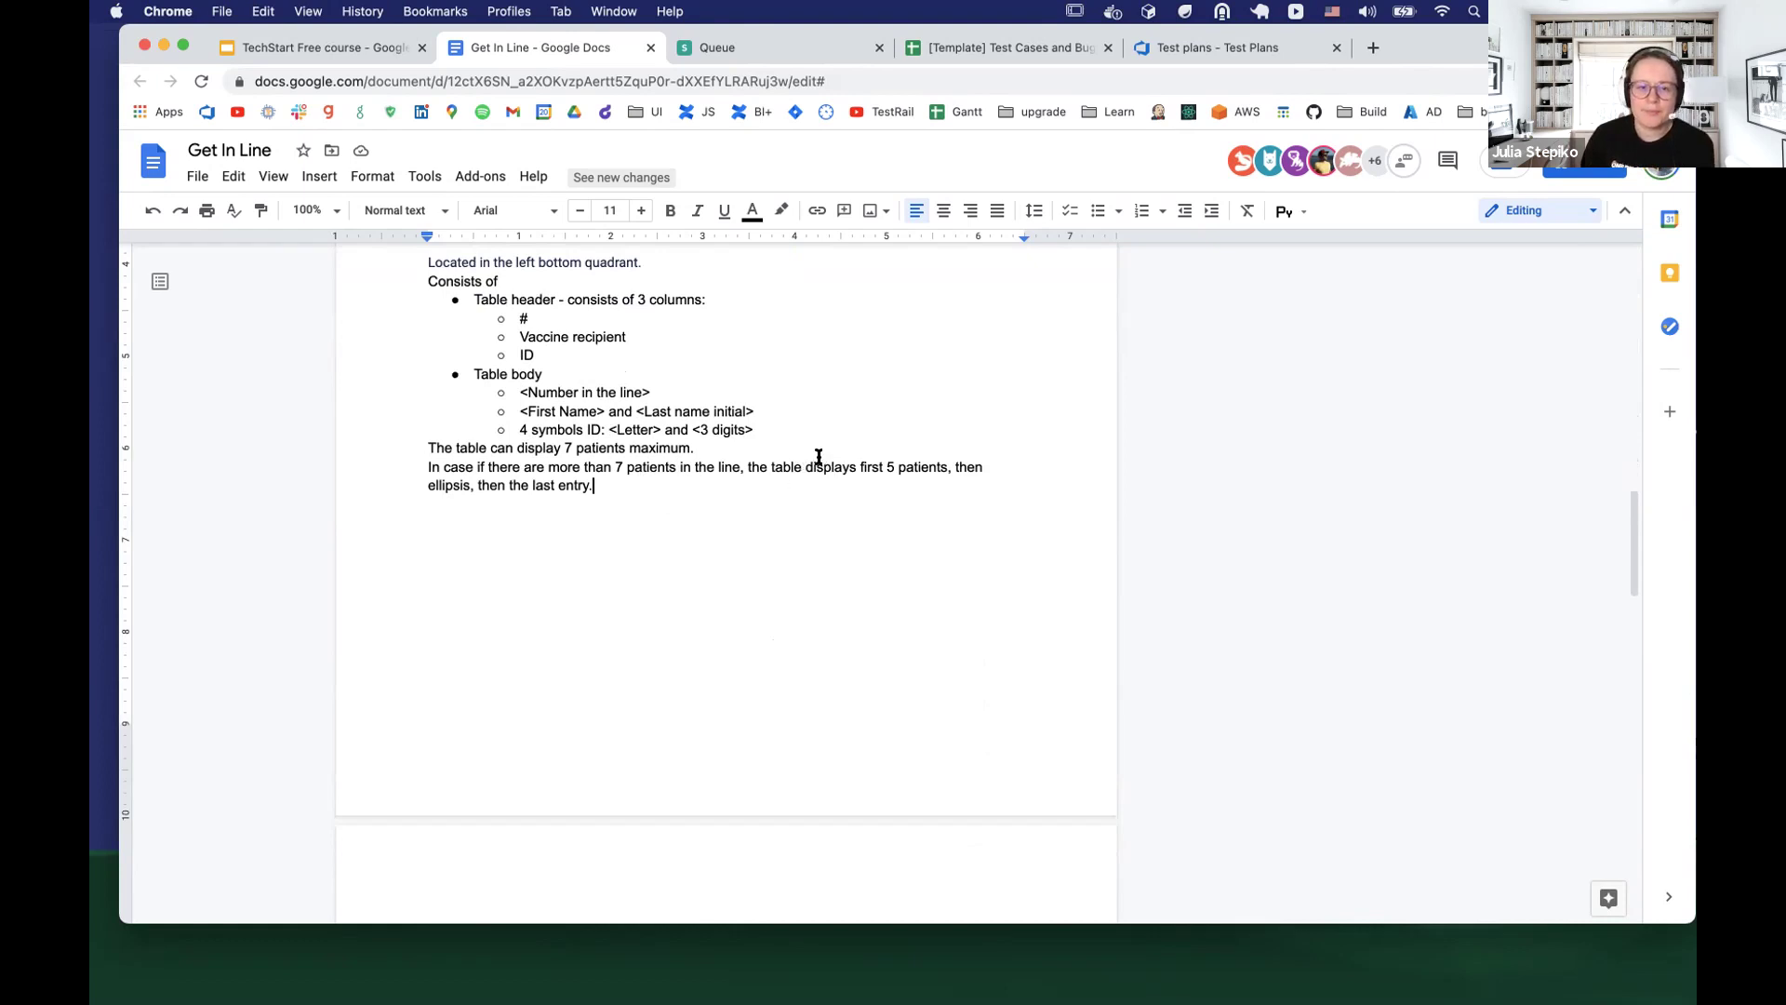
scroll(802, 459, "up", 1)
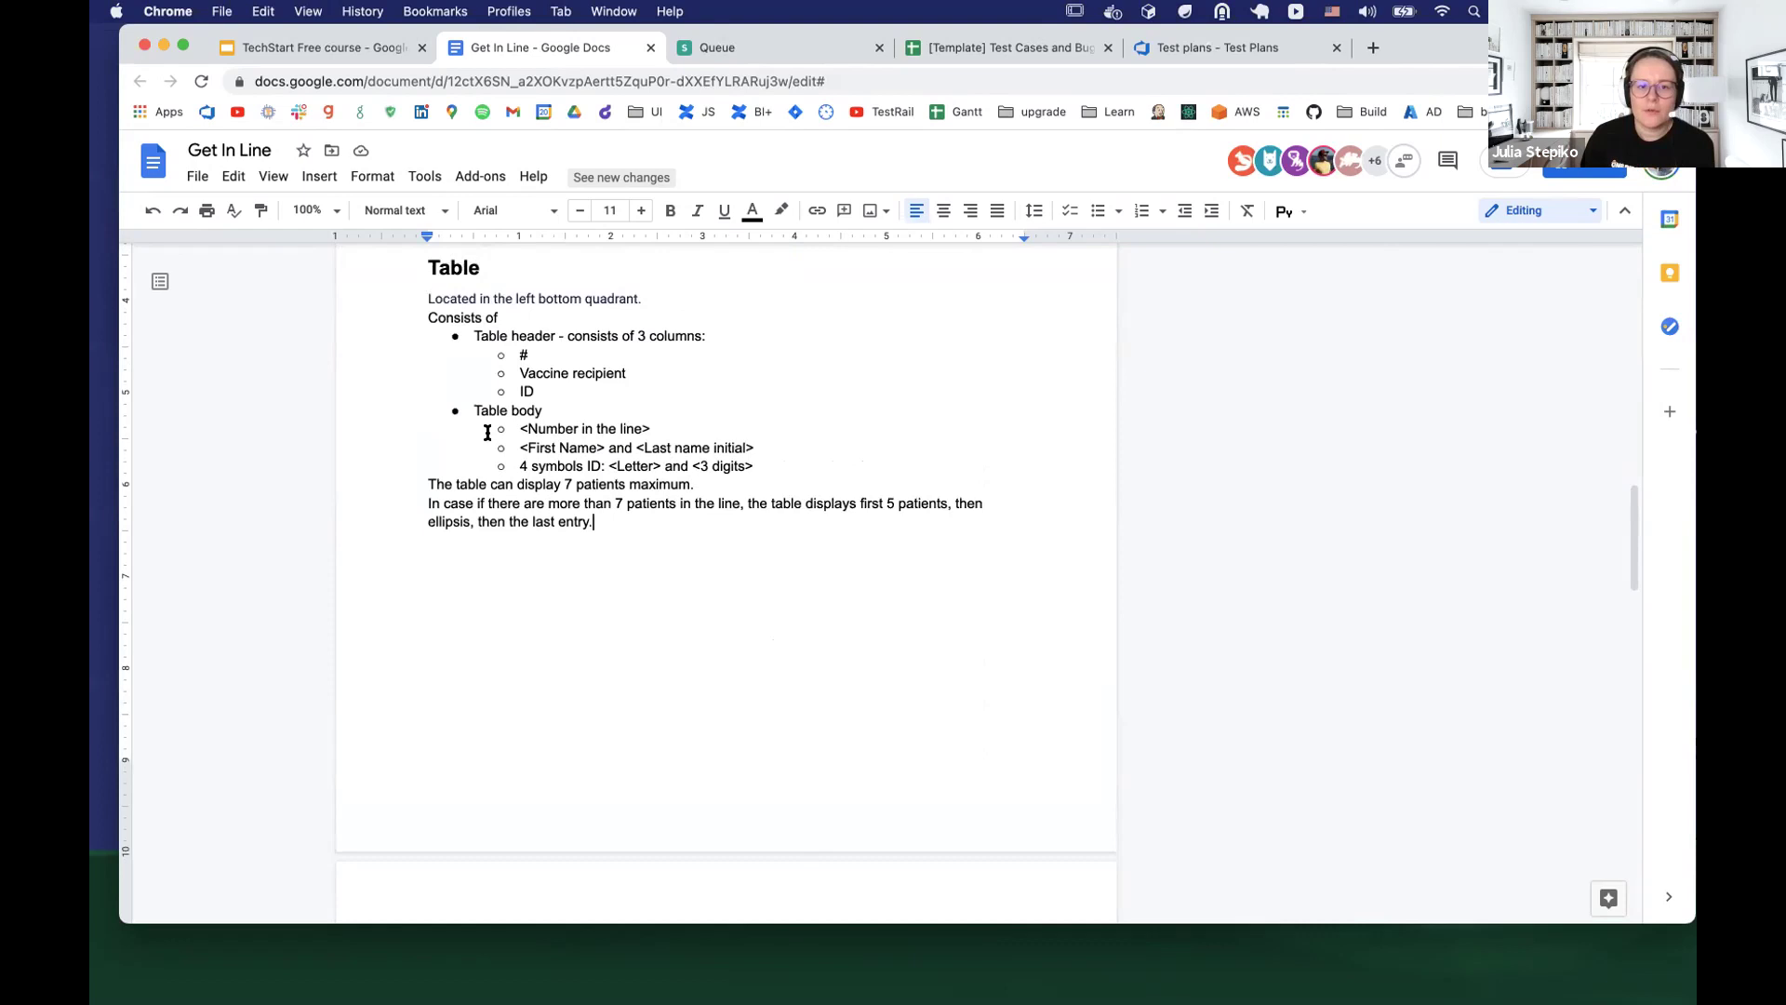
left_click_drag(477, 410, 881, 546)
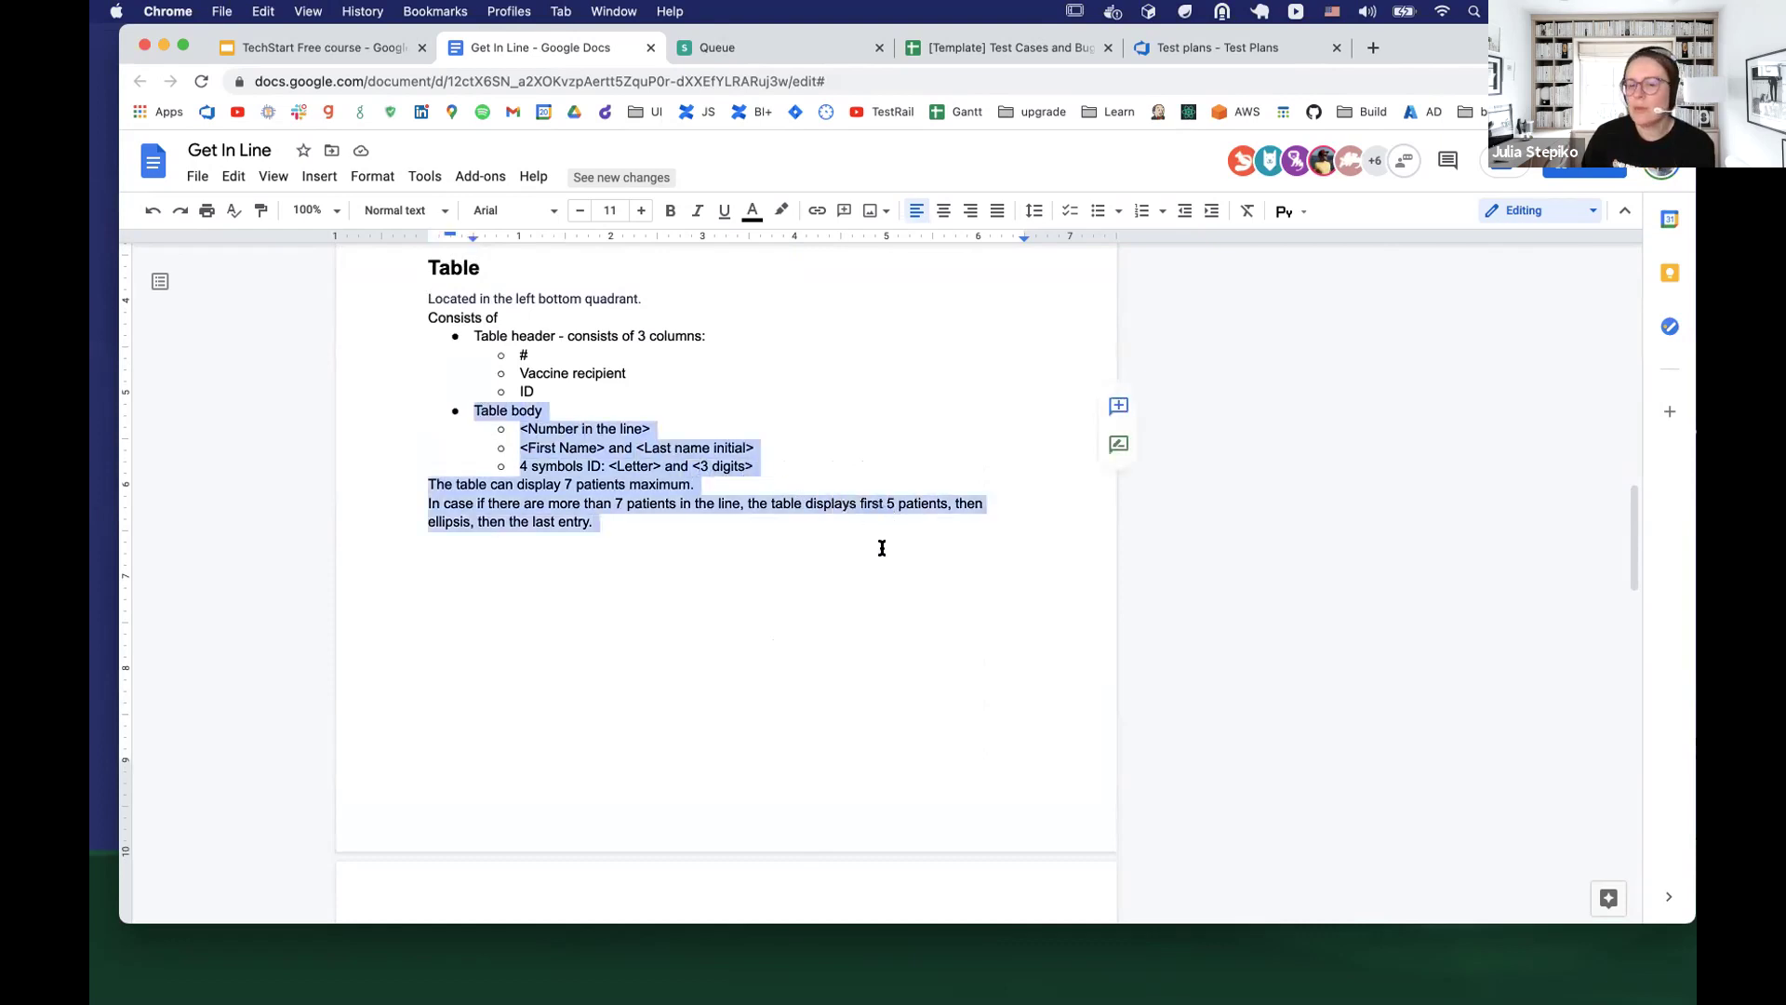
left_click(882, 546)
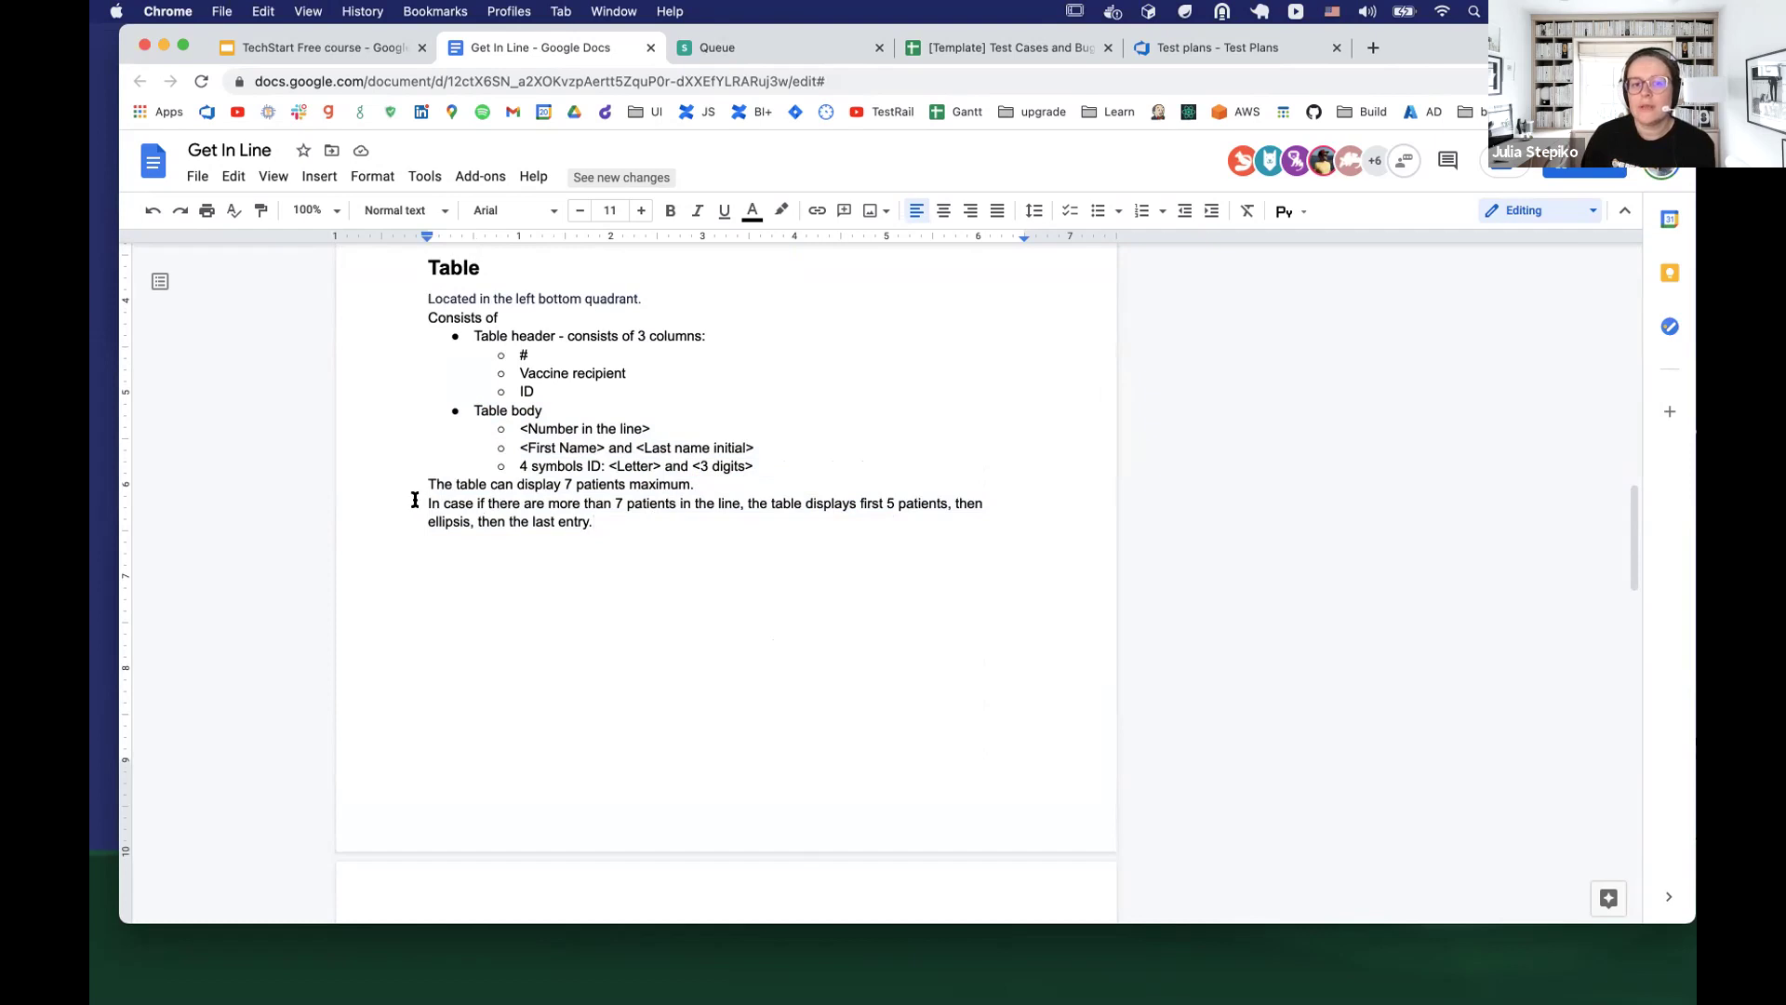
left_click_drag(424, 486, 655, 528)
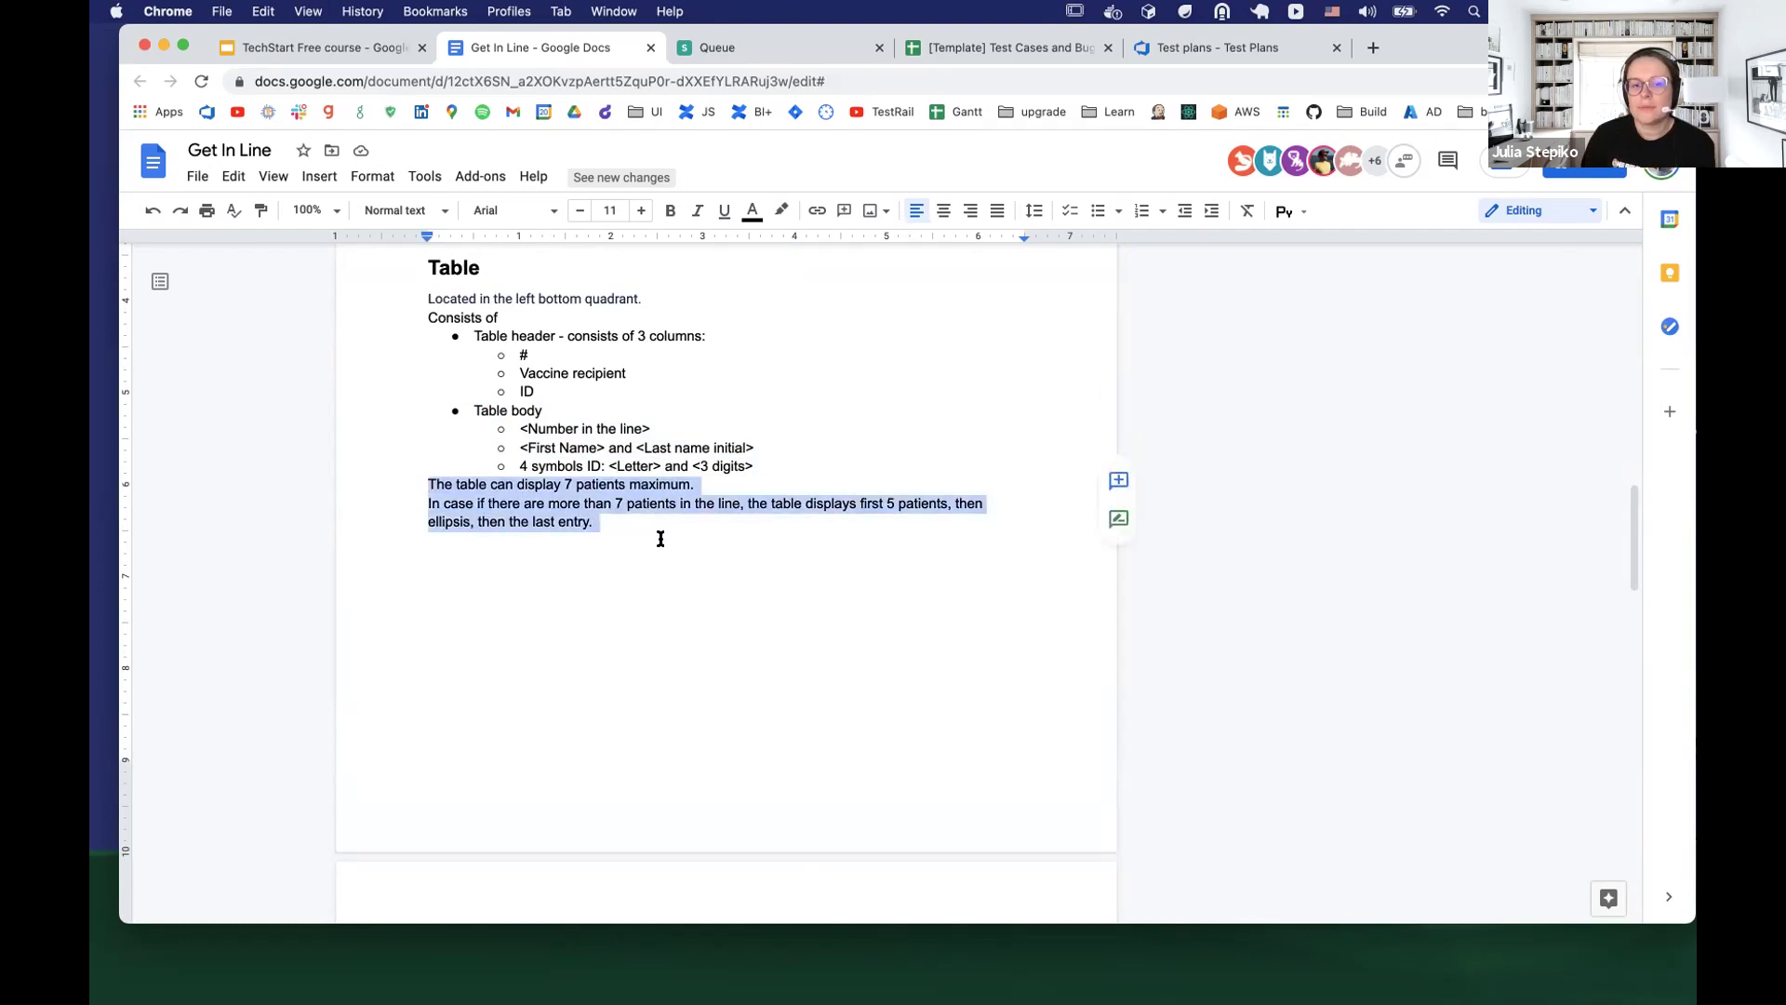
left_click(662, 536)
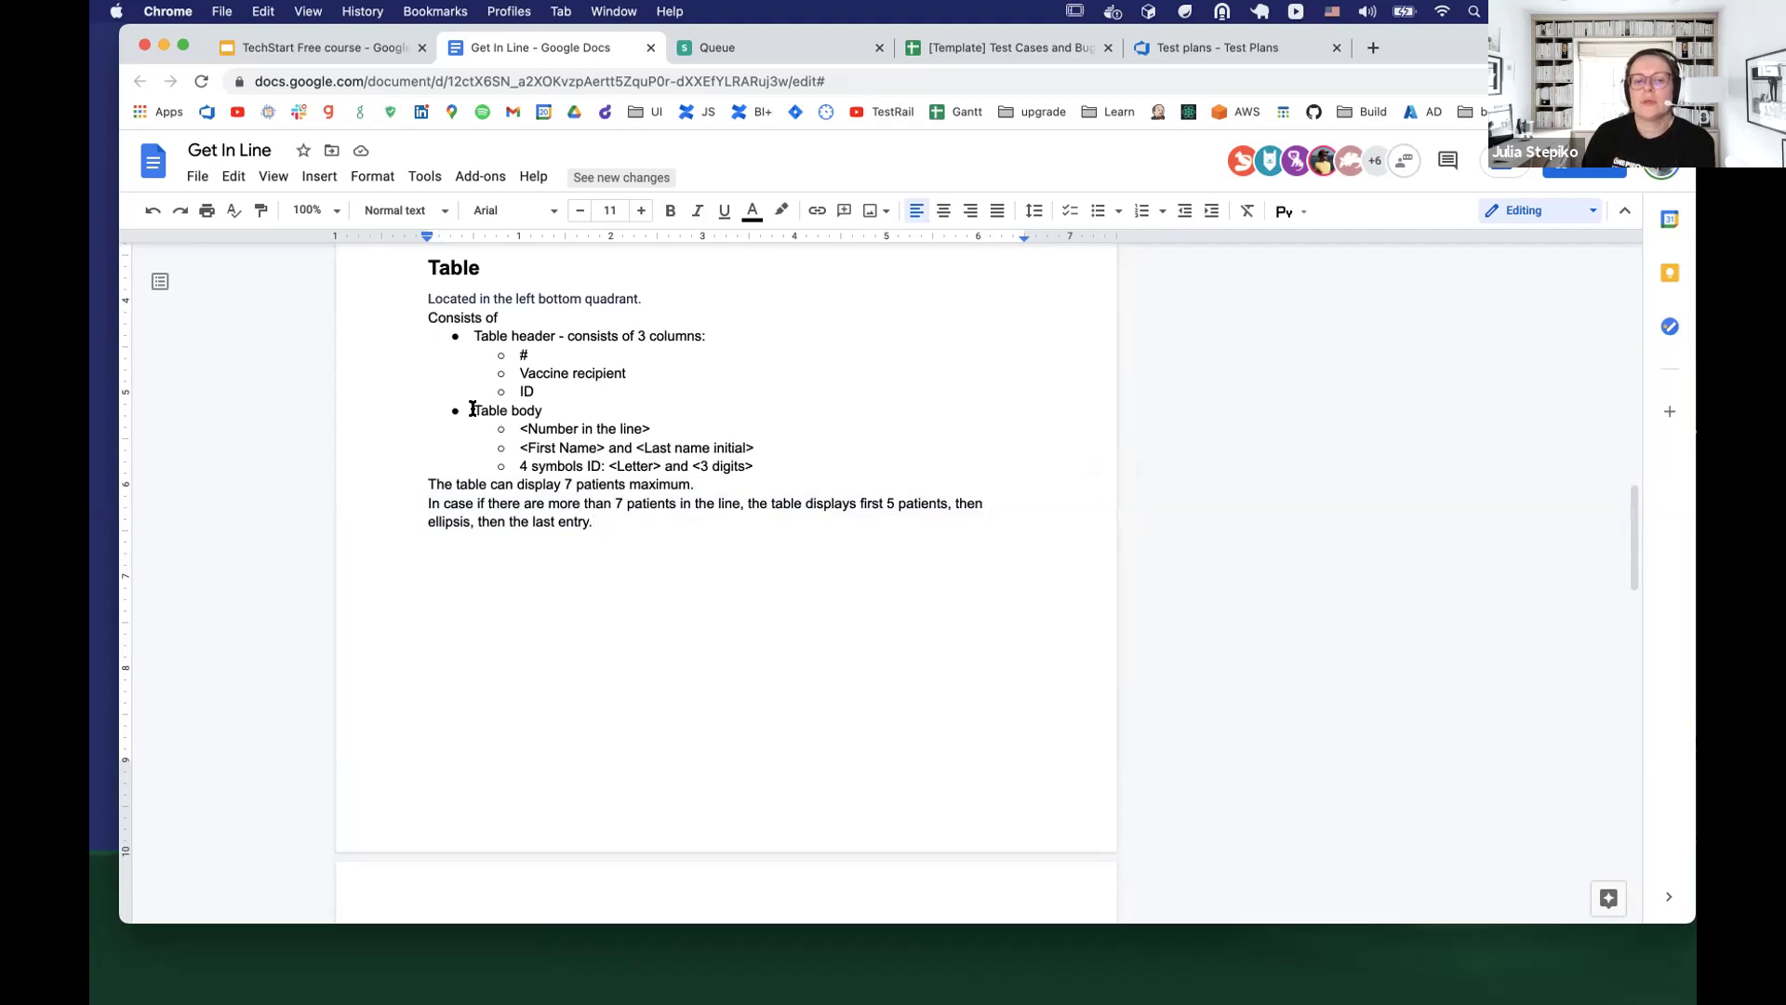
Highlight the requirements from Table body through the last-entry rule and compare them with the sample recipient table below
left_click_drag(472, 410, 706, 532)
scroll(705, 532, "down", 3)
scroll(705, 534, "down", 2)
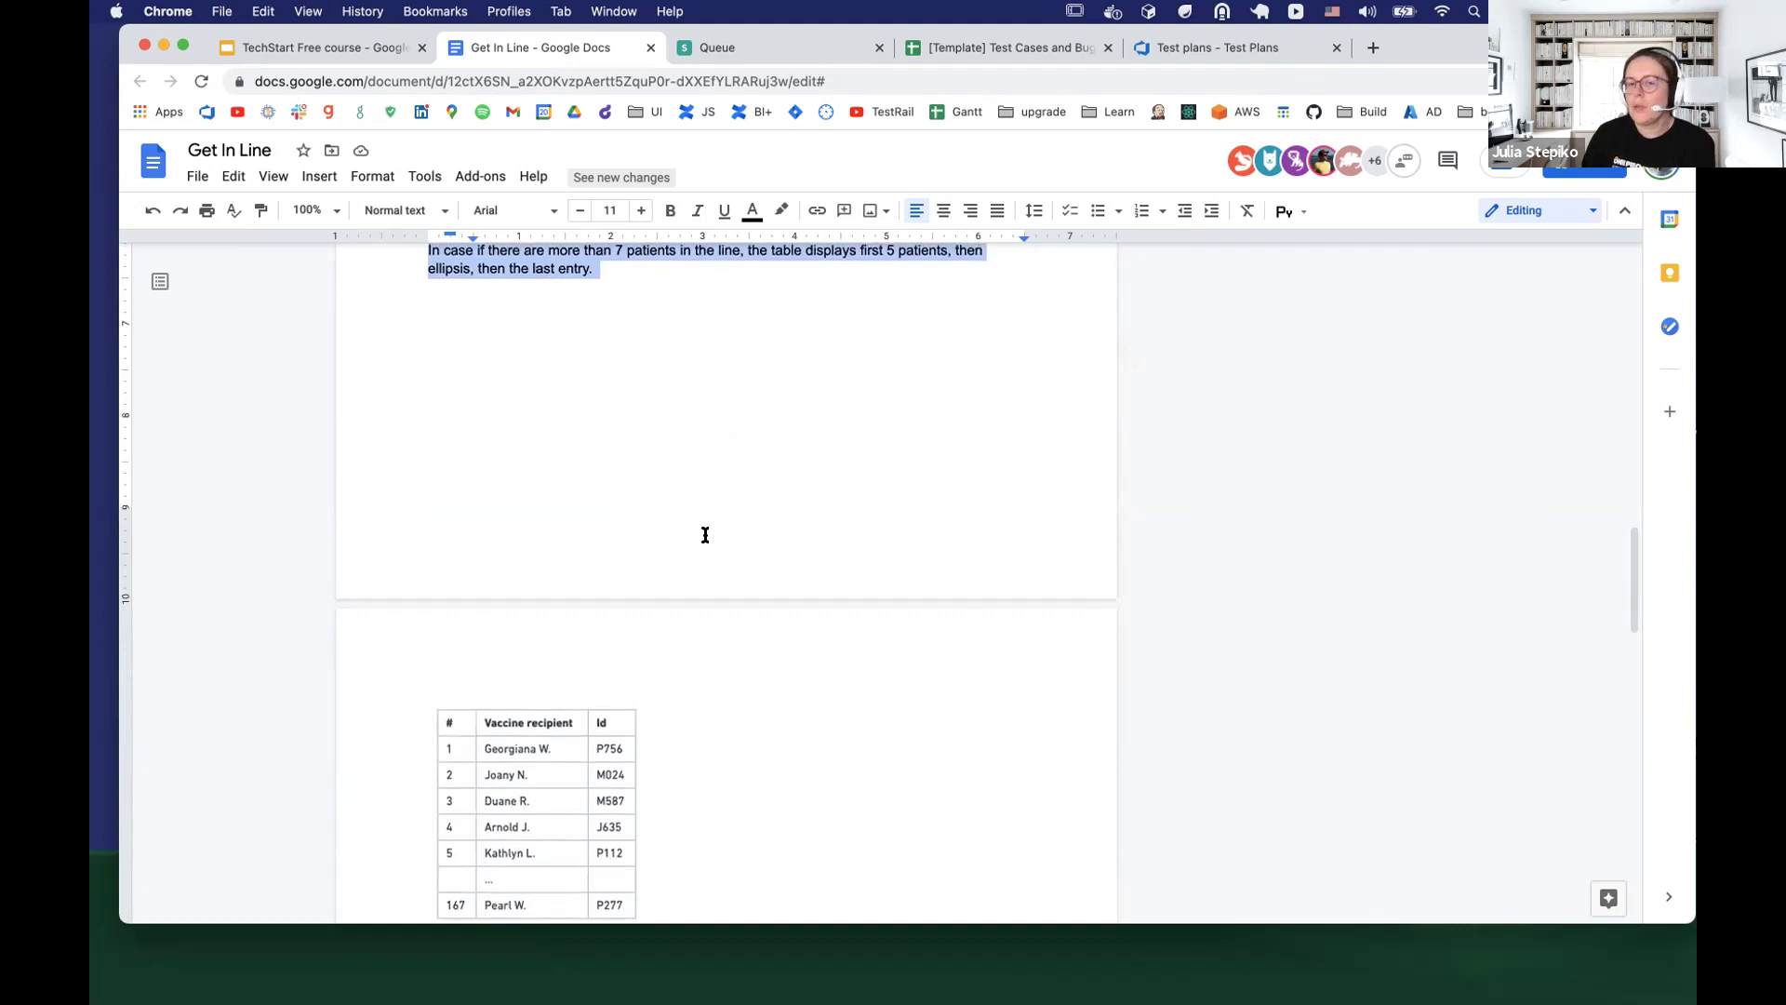
scroll(705, 535, "down", 2)
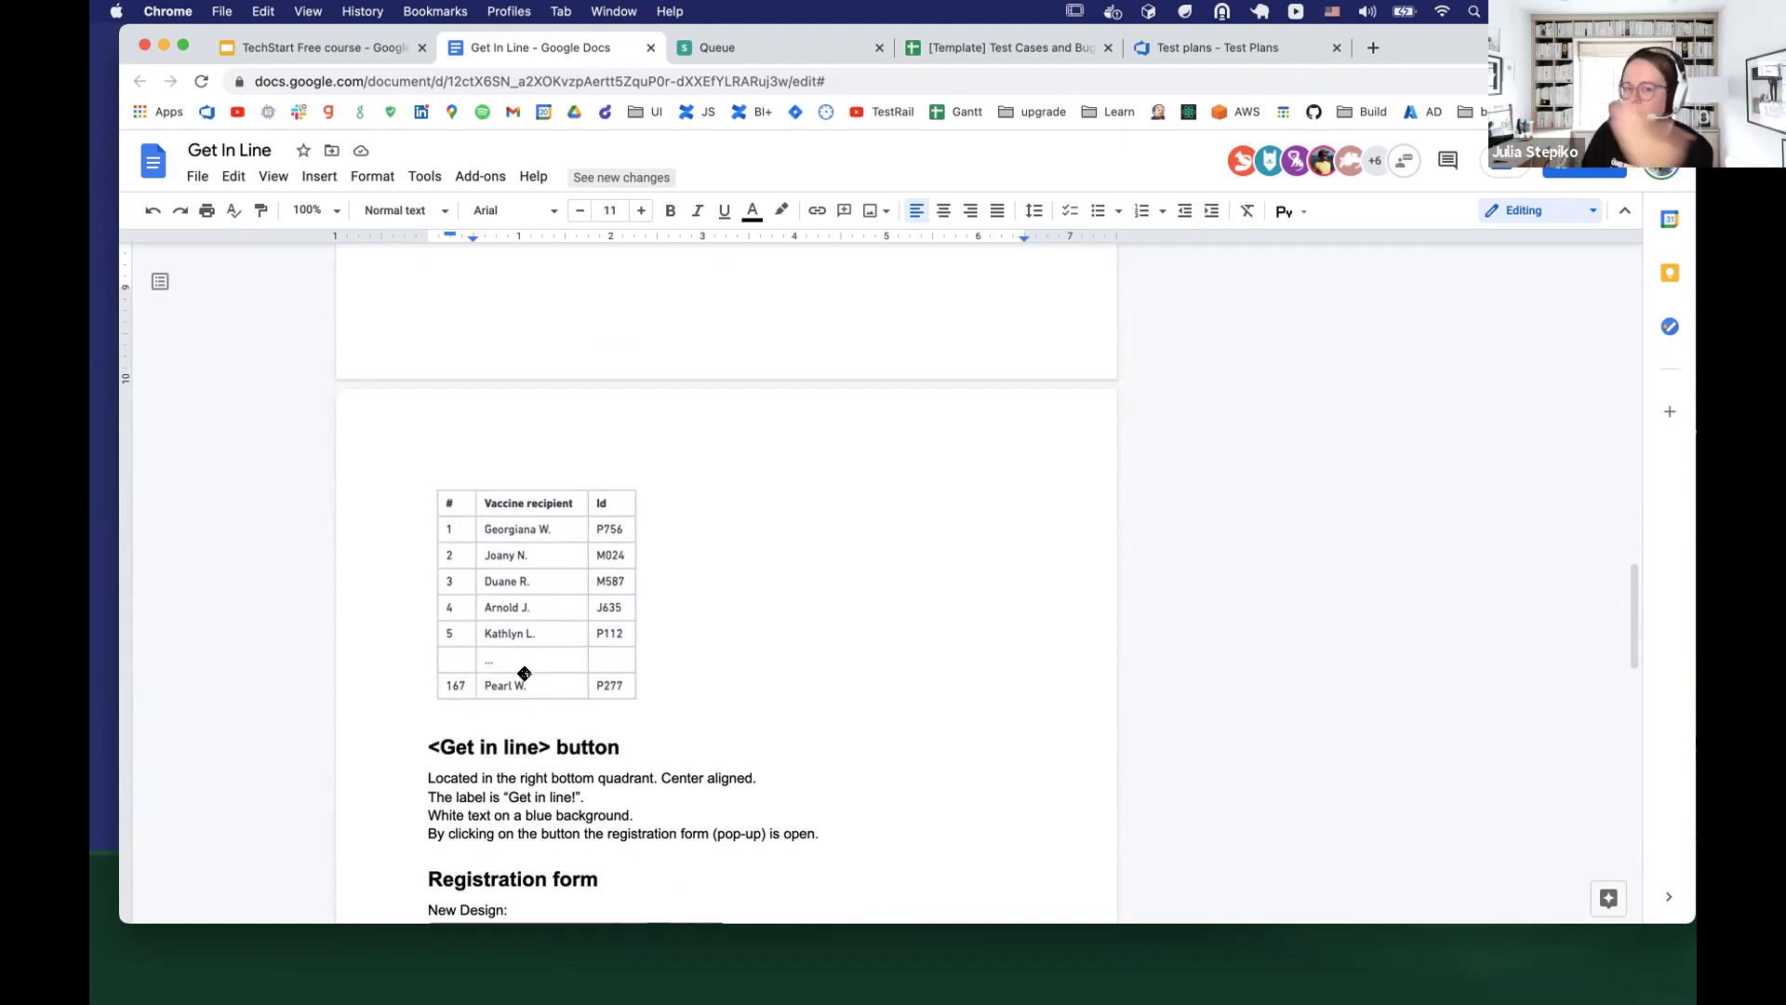
scroll(590, 583, "up", 3)
scroll(590, 583, "up", 3)
Select only the sentence "The table can display 7 patients maximum." in the Table section
left_click(717, 526)
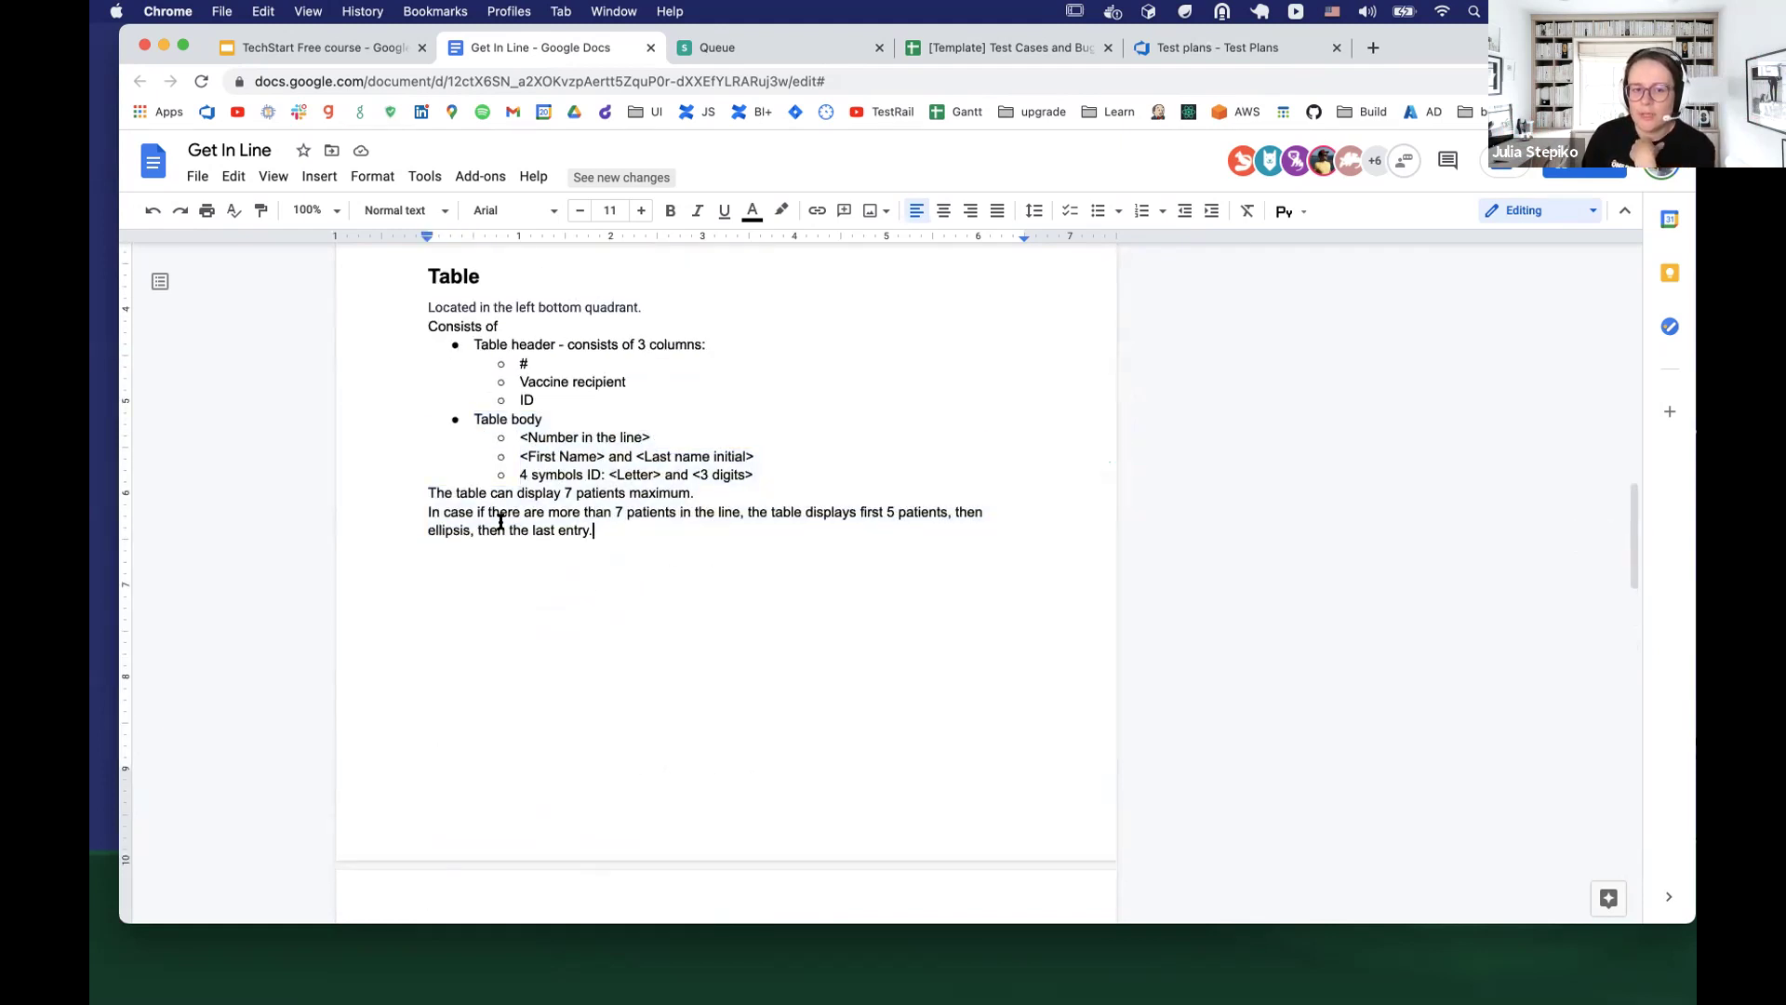
left_click_drag(428, 492, 692, 496)
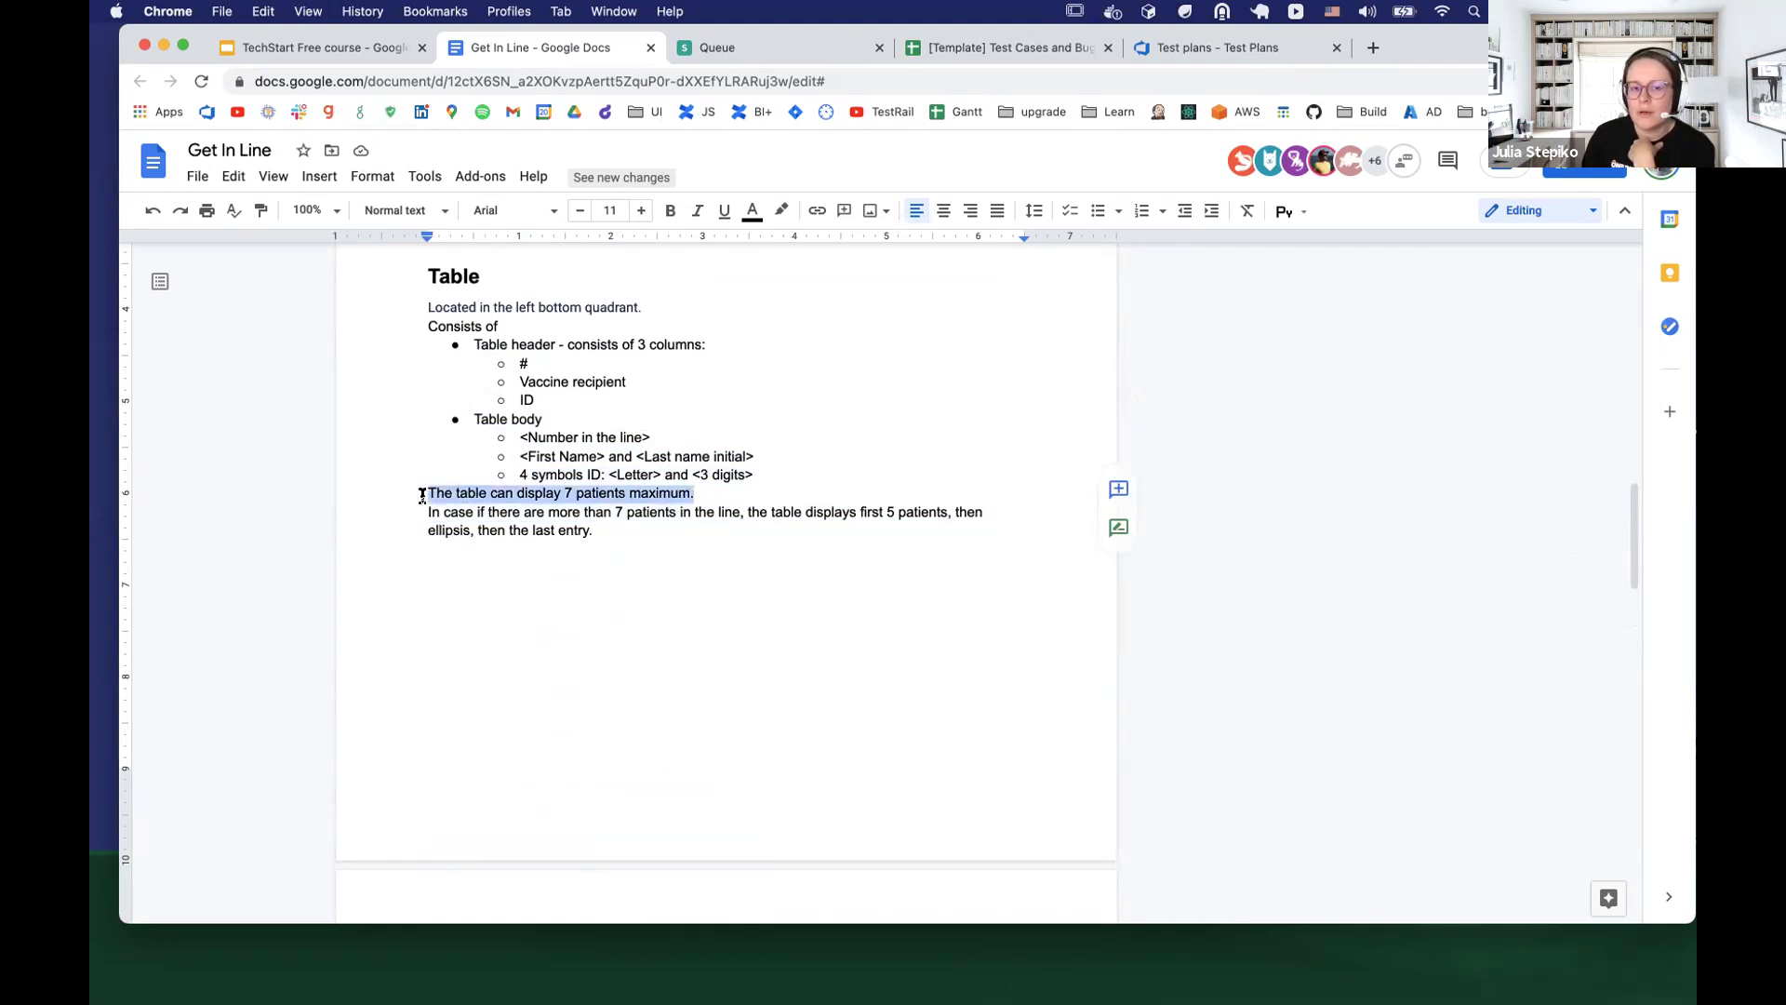
left_click_drag(714, 491, 361, 499)
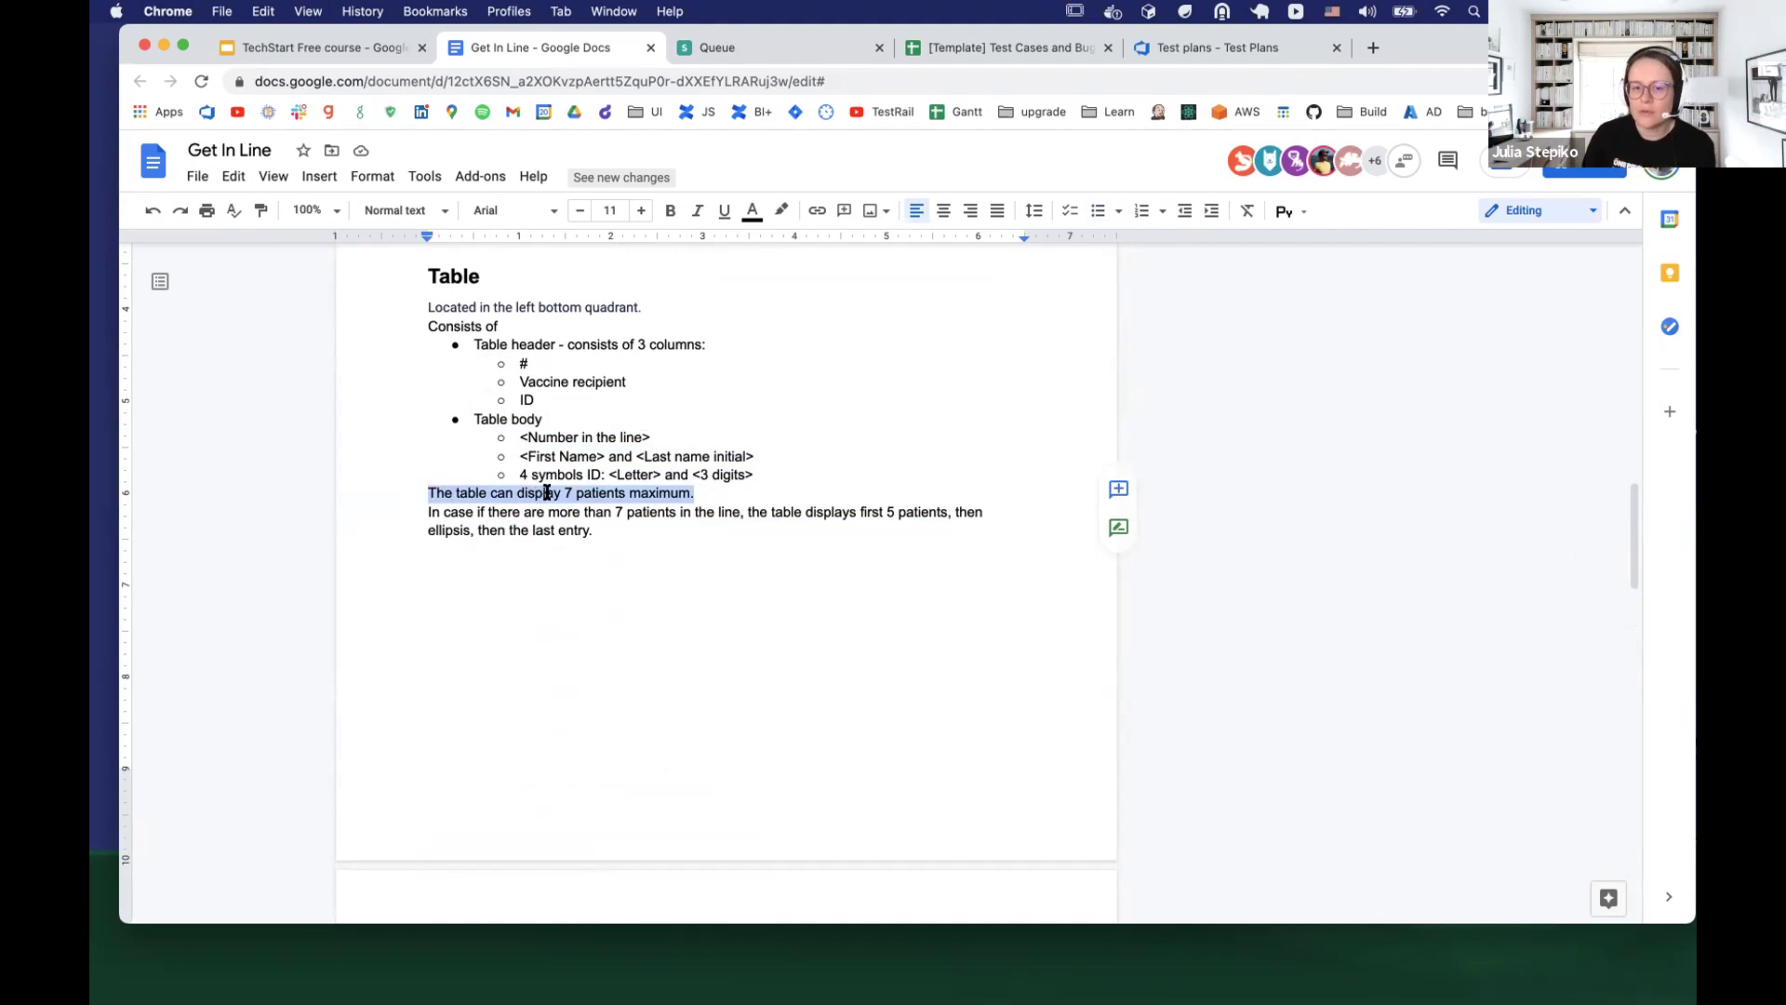
Start a comment on the sentence about the 7-patient maximum, and cancel it without posting
left_click(1119, 491)
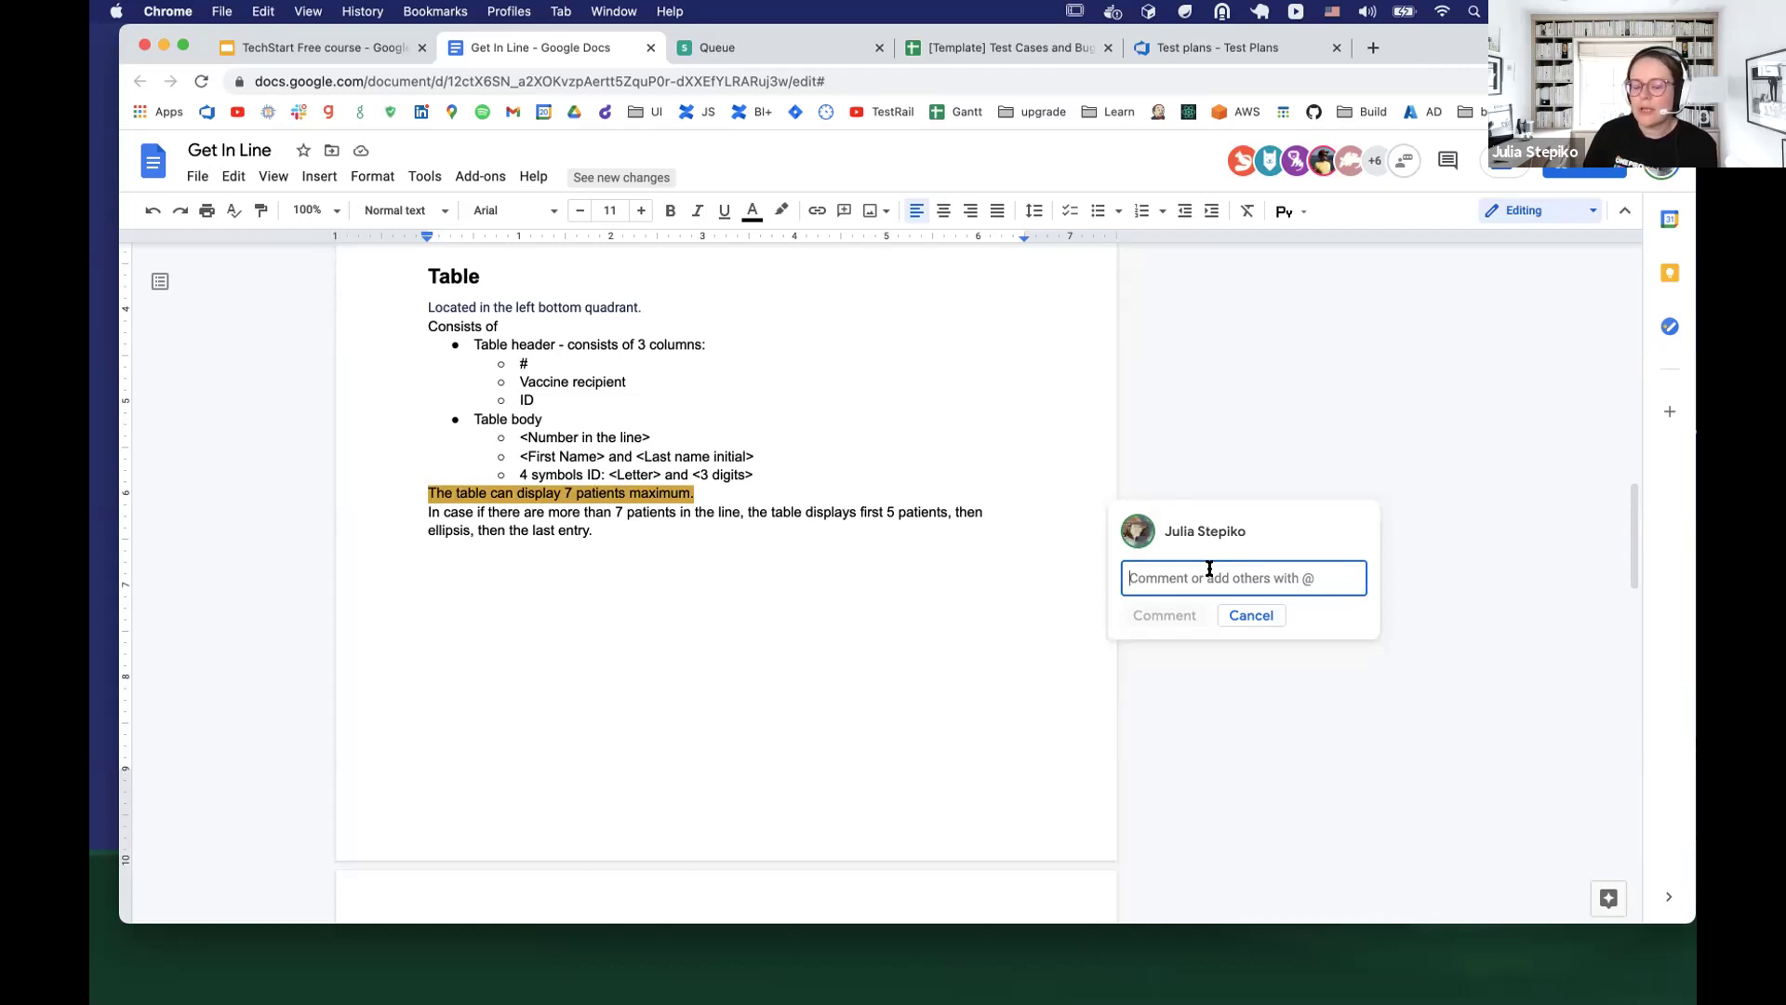
left_click(1250, 616)
Switch to the Queue wireframe and examine the recipient table on the screen that follows closing the form
left_click(805, 48)
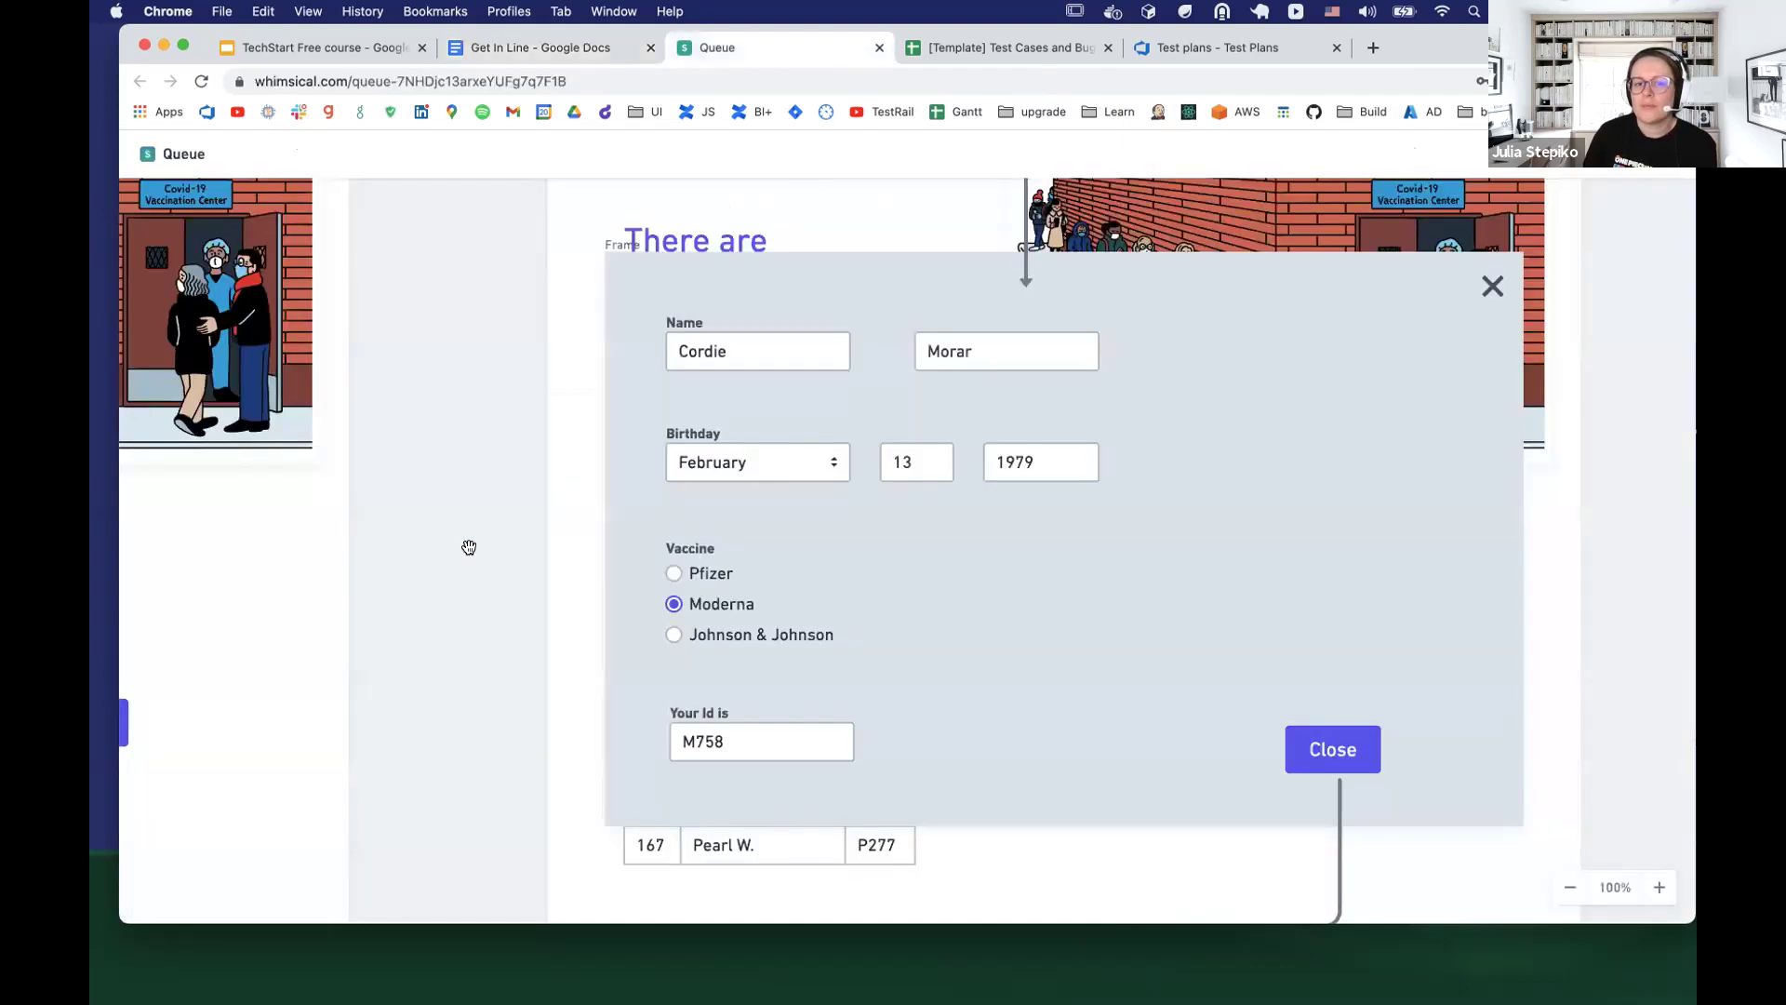
scroll(1085, 518, "left", 10)
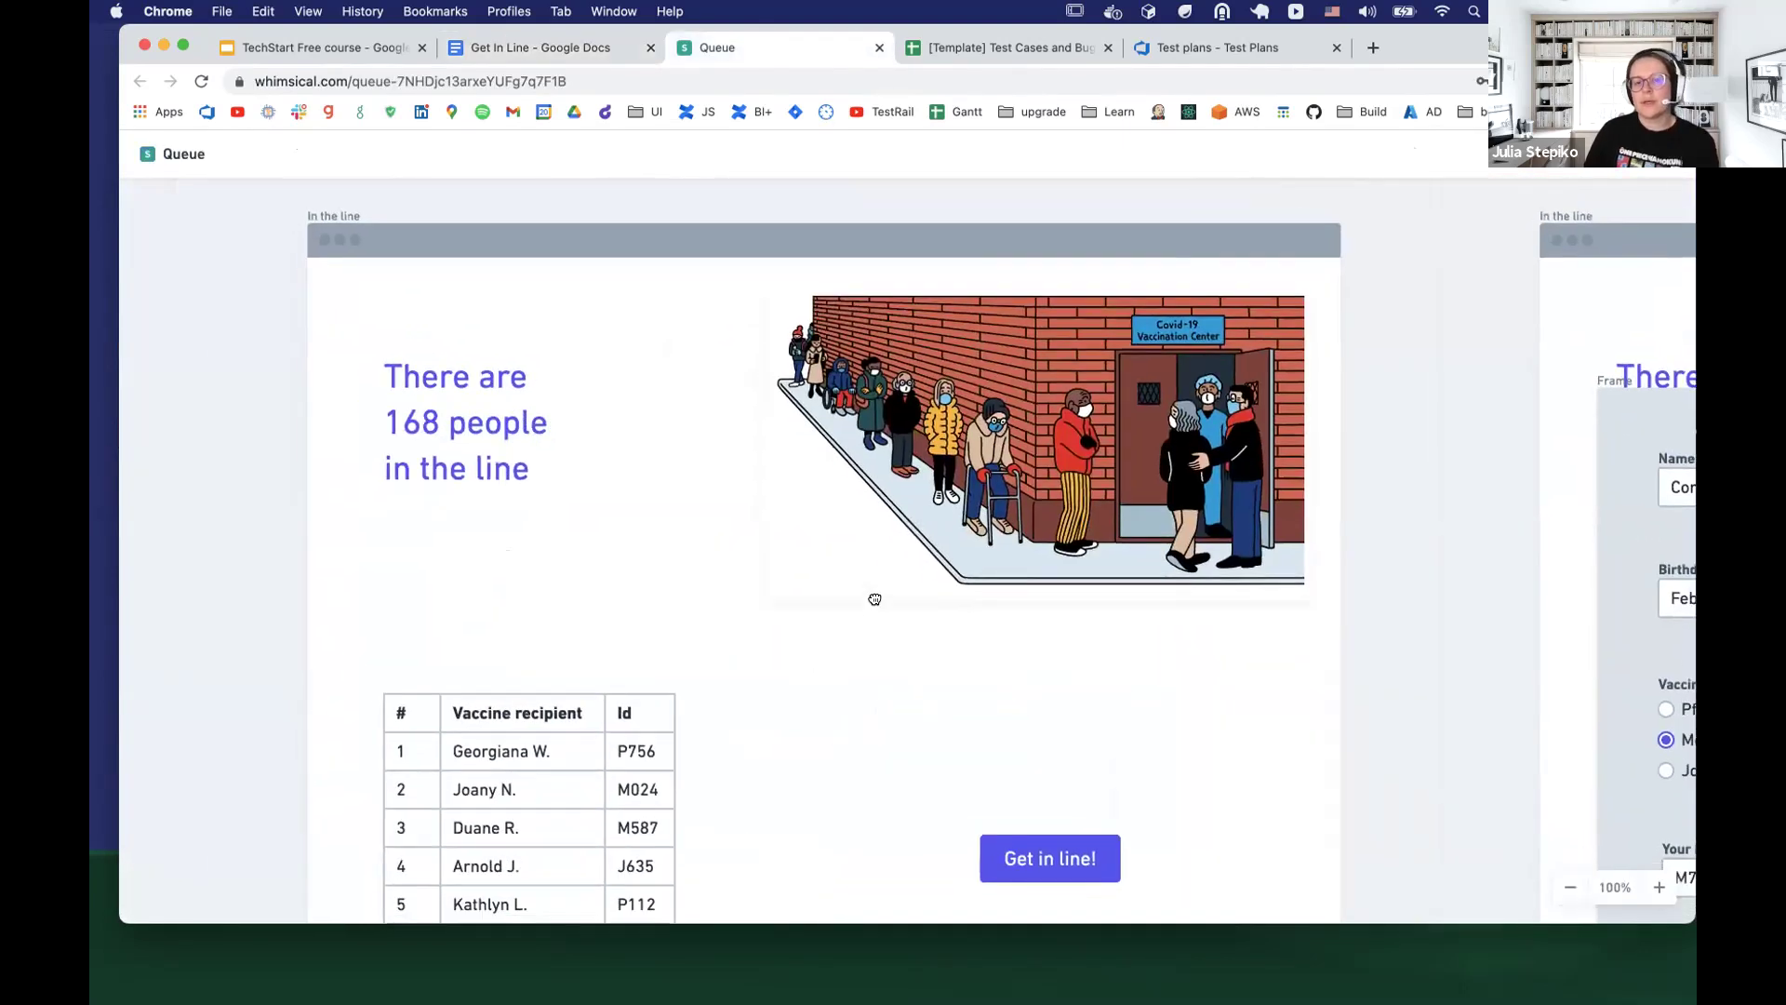
scroll(871, 612, "down", 3)
scroll(837, 614, "right", 3)
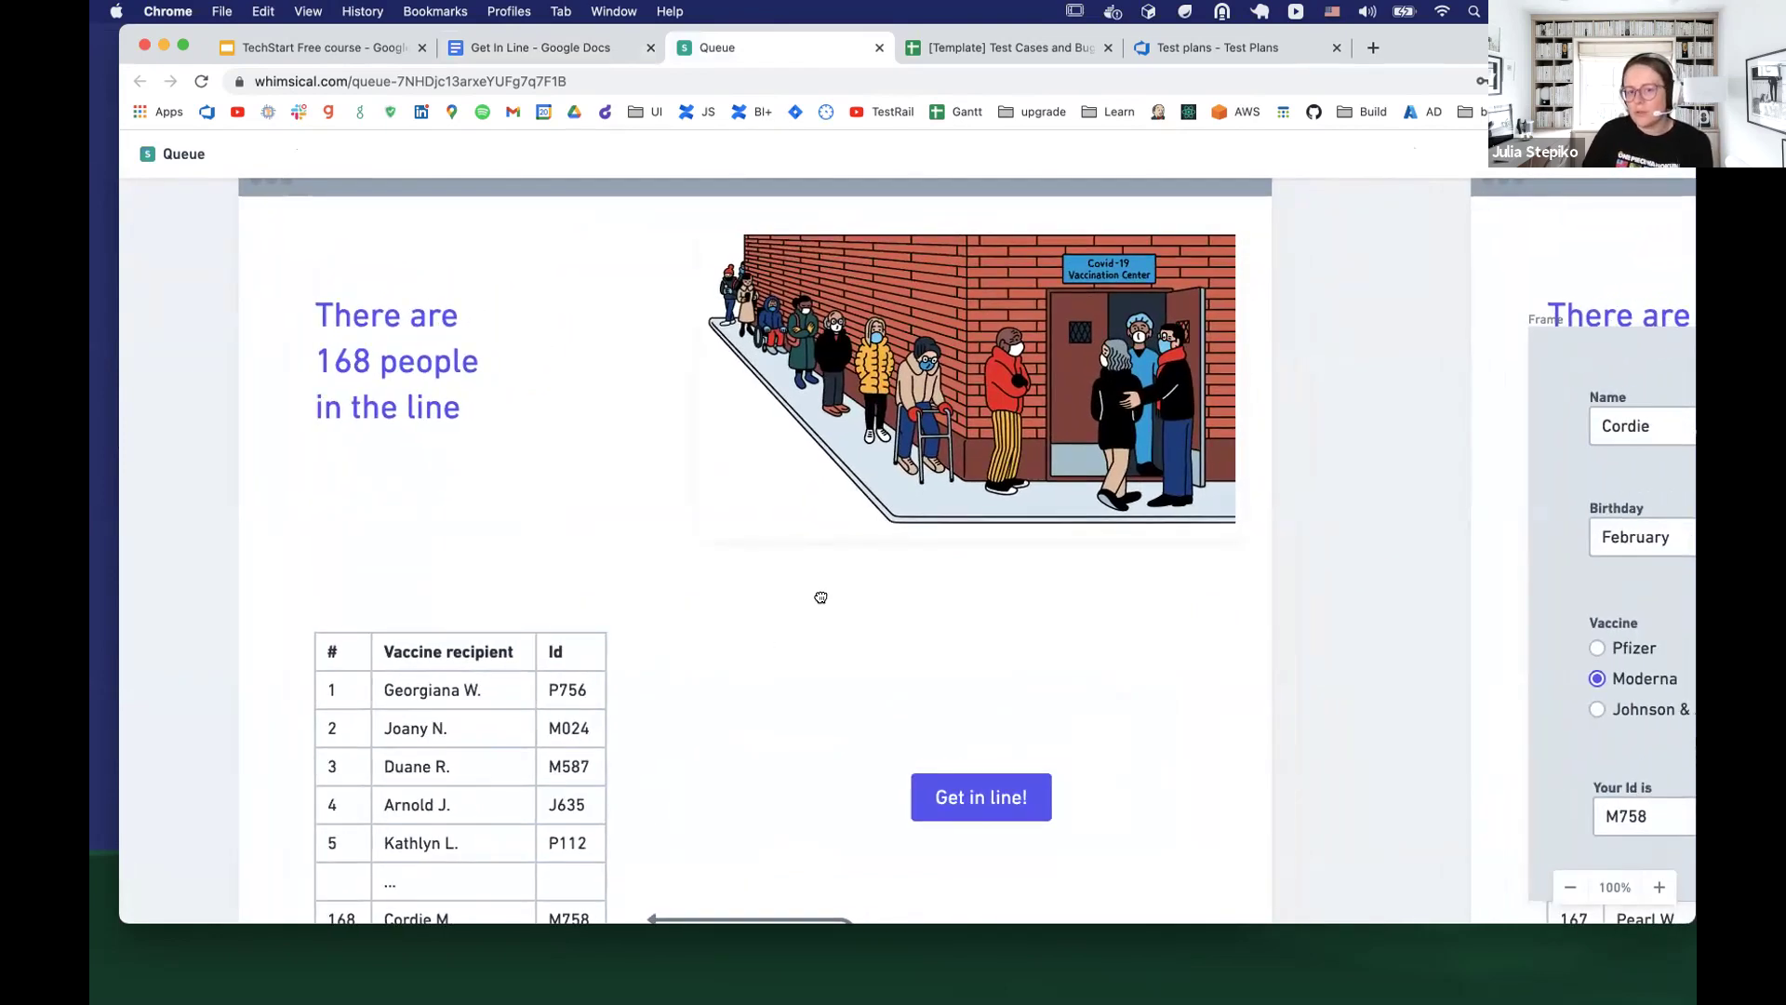
scroll(850, 636, "down", 5)
scroll(850, 636, "right", 2)
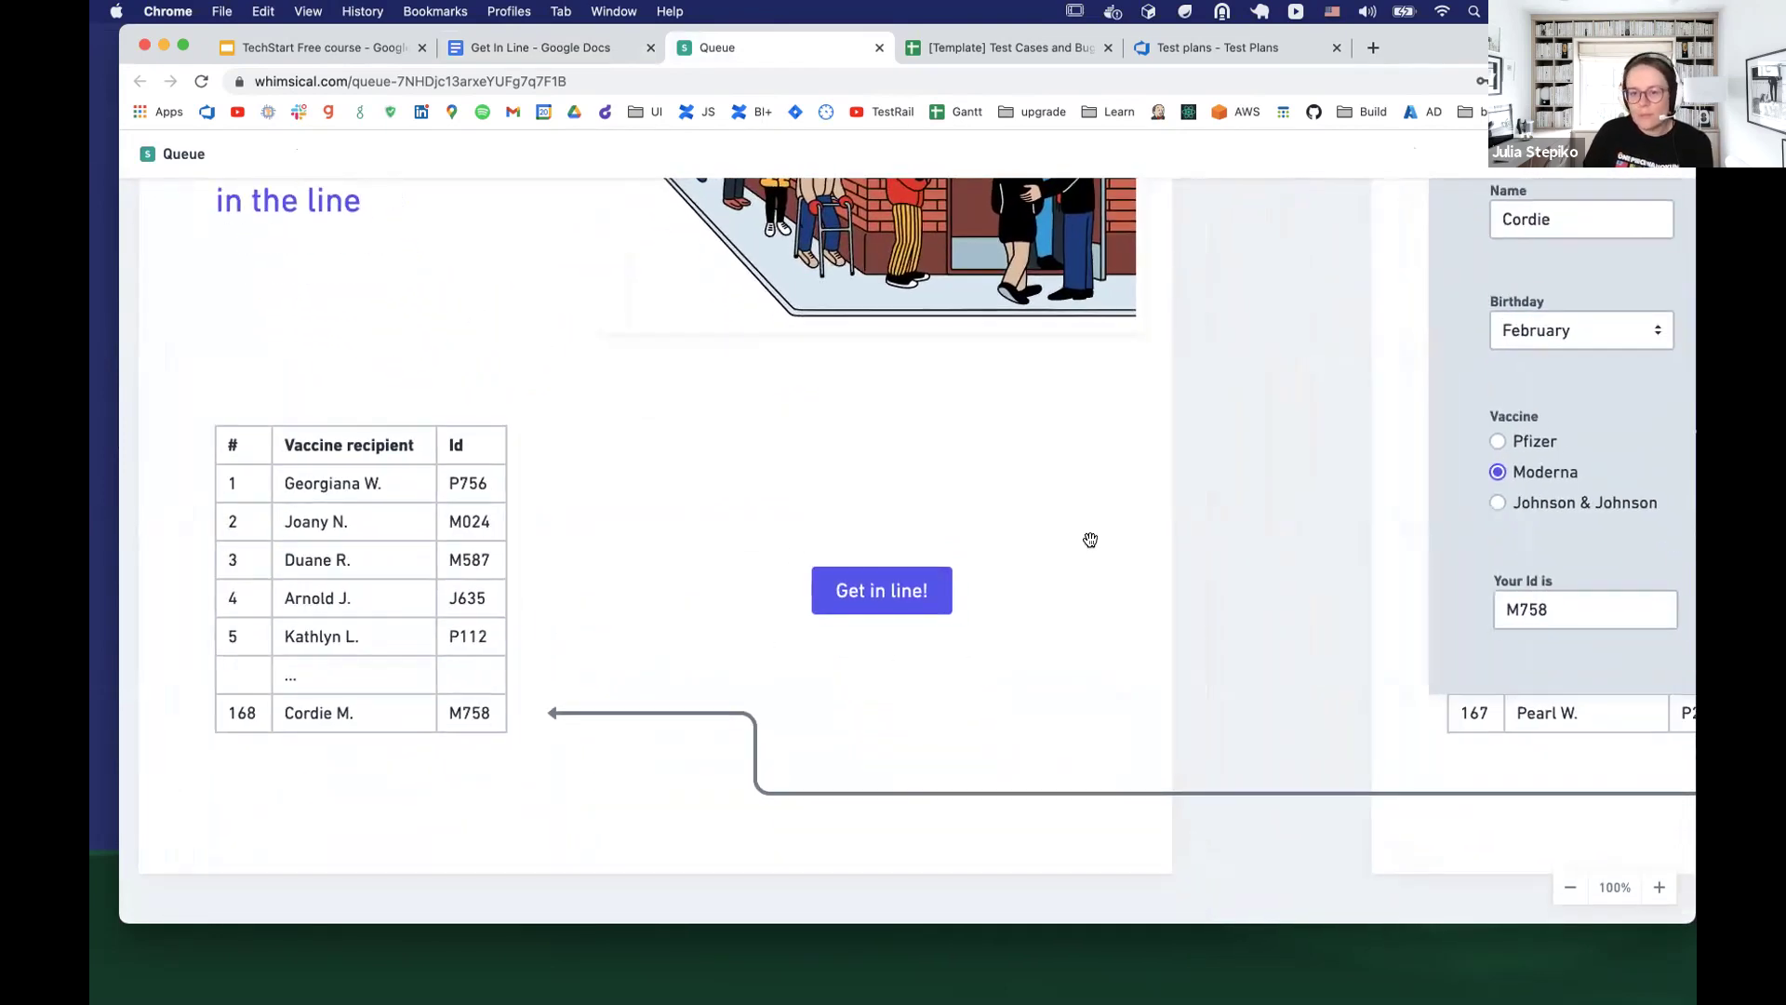
scroll(1091, 539, "right", 12)
scroll(375, 673, "left", 3)
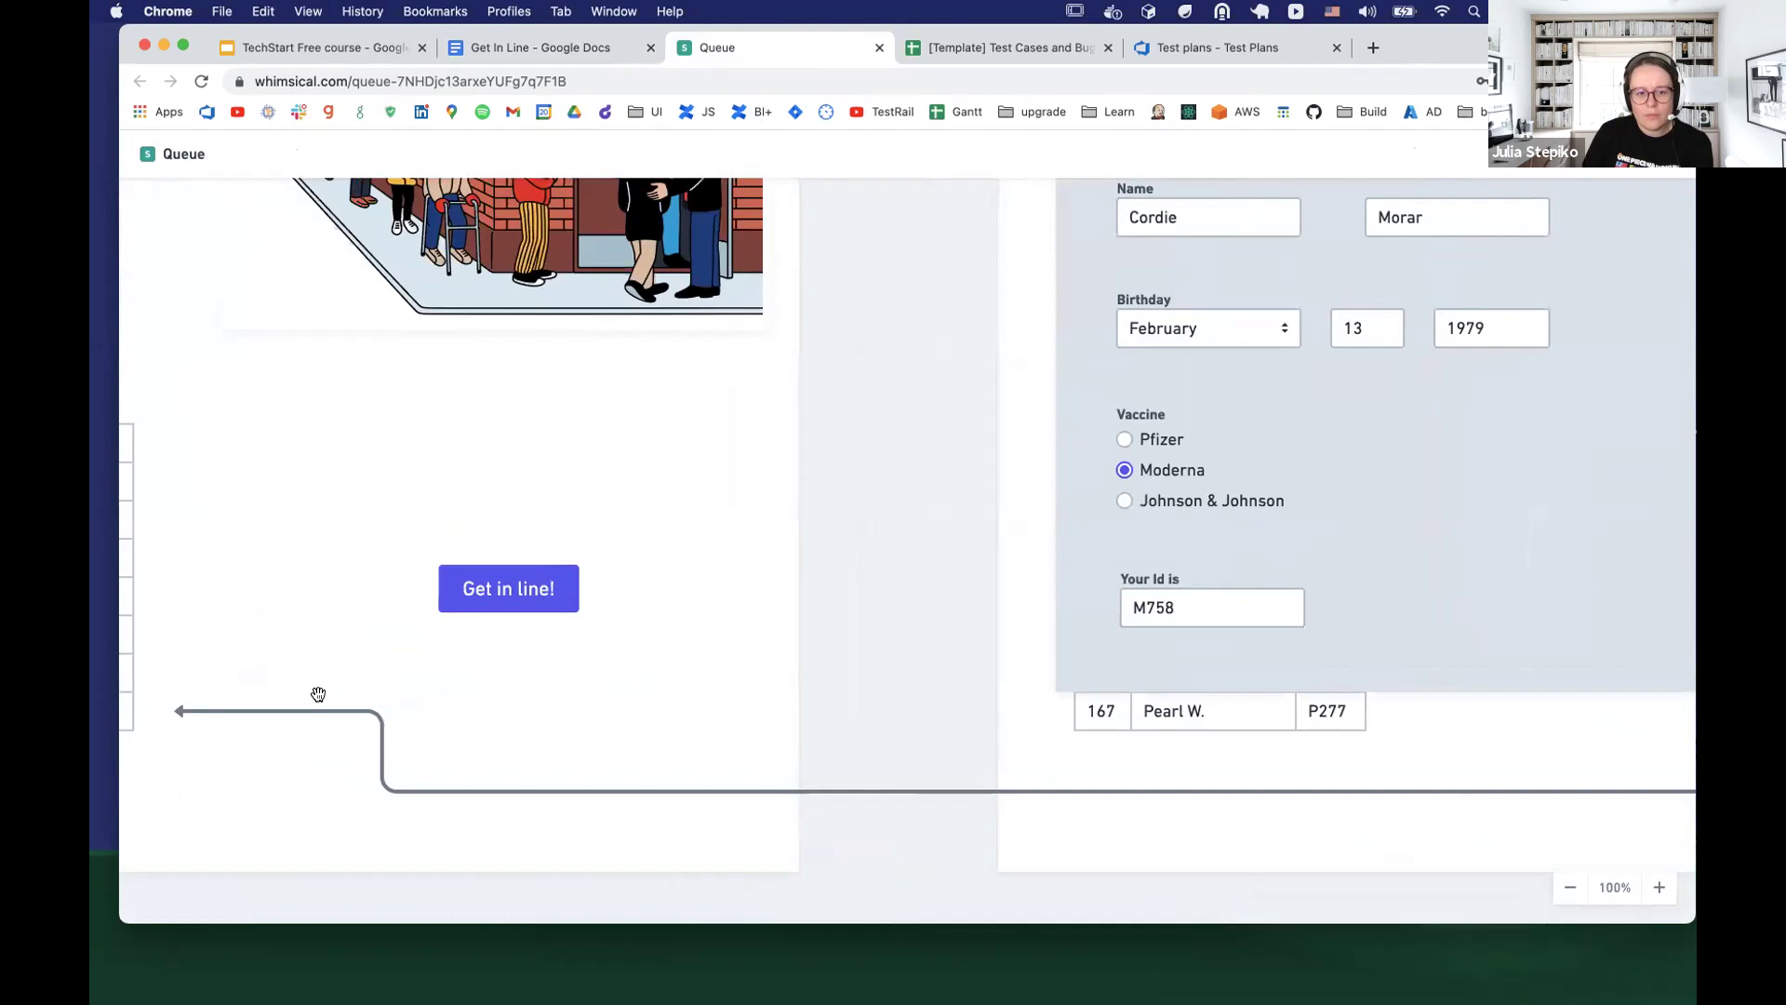
scroll(394, 682, "left", 10)
scroll(589, 638, "up", 3)
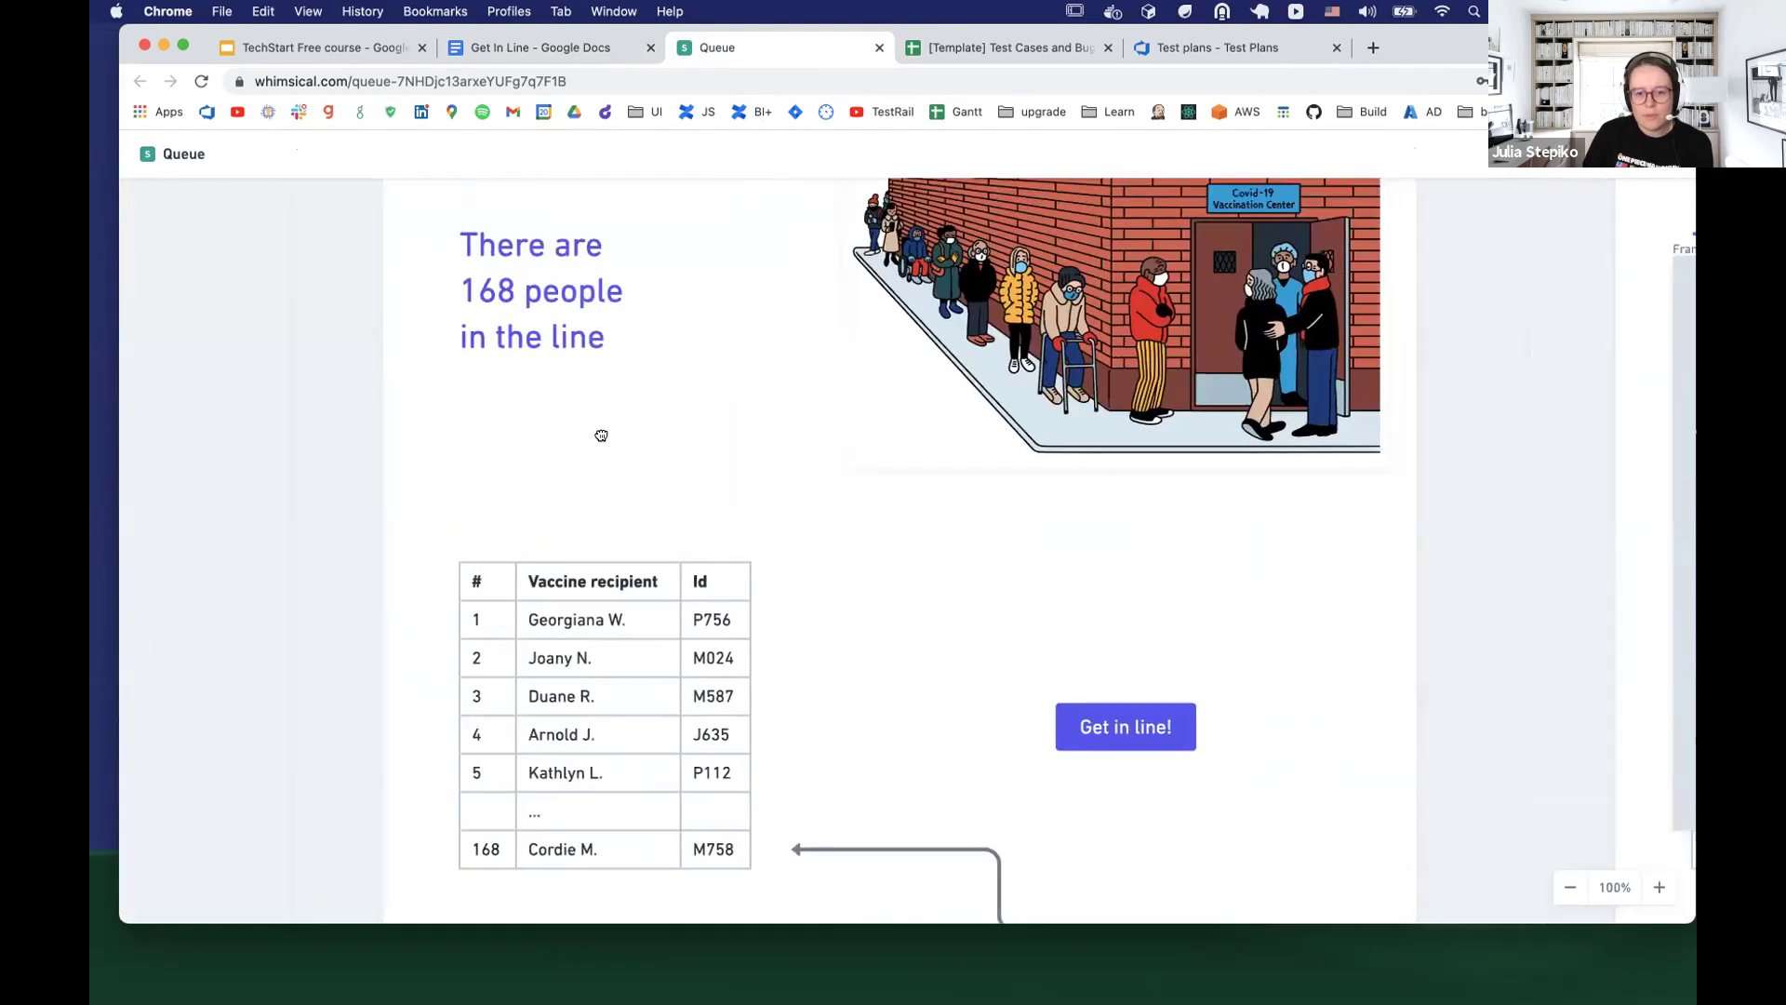
scroll(601, 435, "right", 11)
scroll(601, 435, "down", 3)
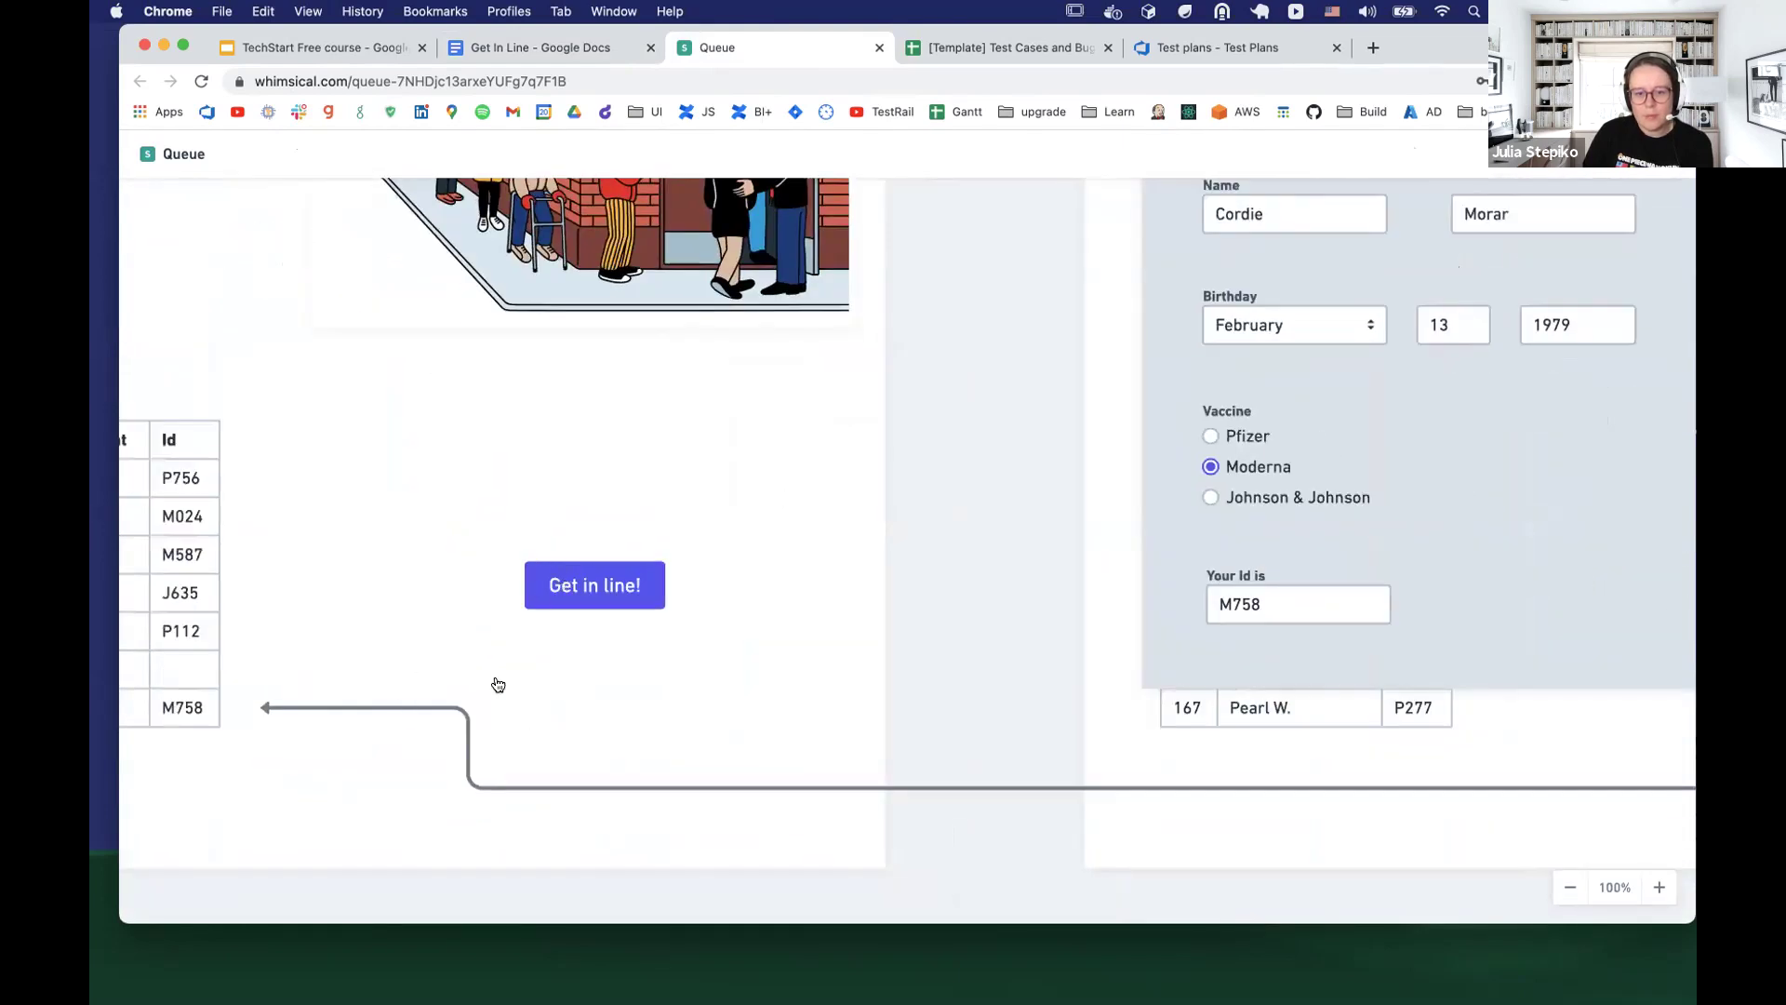
Examine the starting In the line screen, including its people count, recipient table and Get in line! button
scroll(837, 398, "up", 10)
scroll(837, 398, "right", 3)
scroll(847, 614, "left", 1)
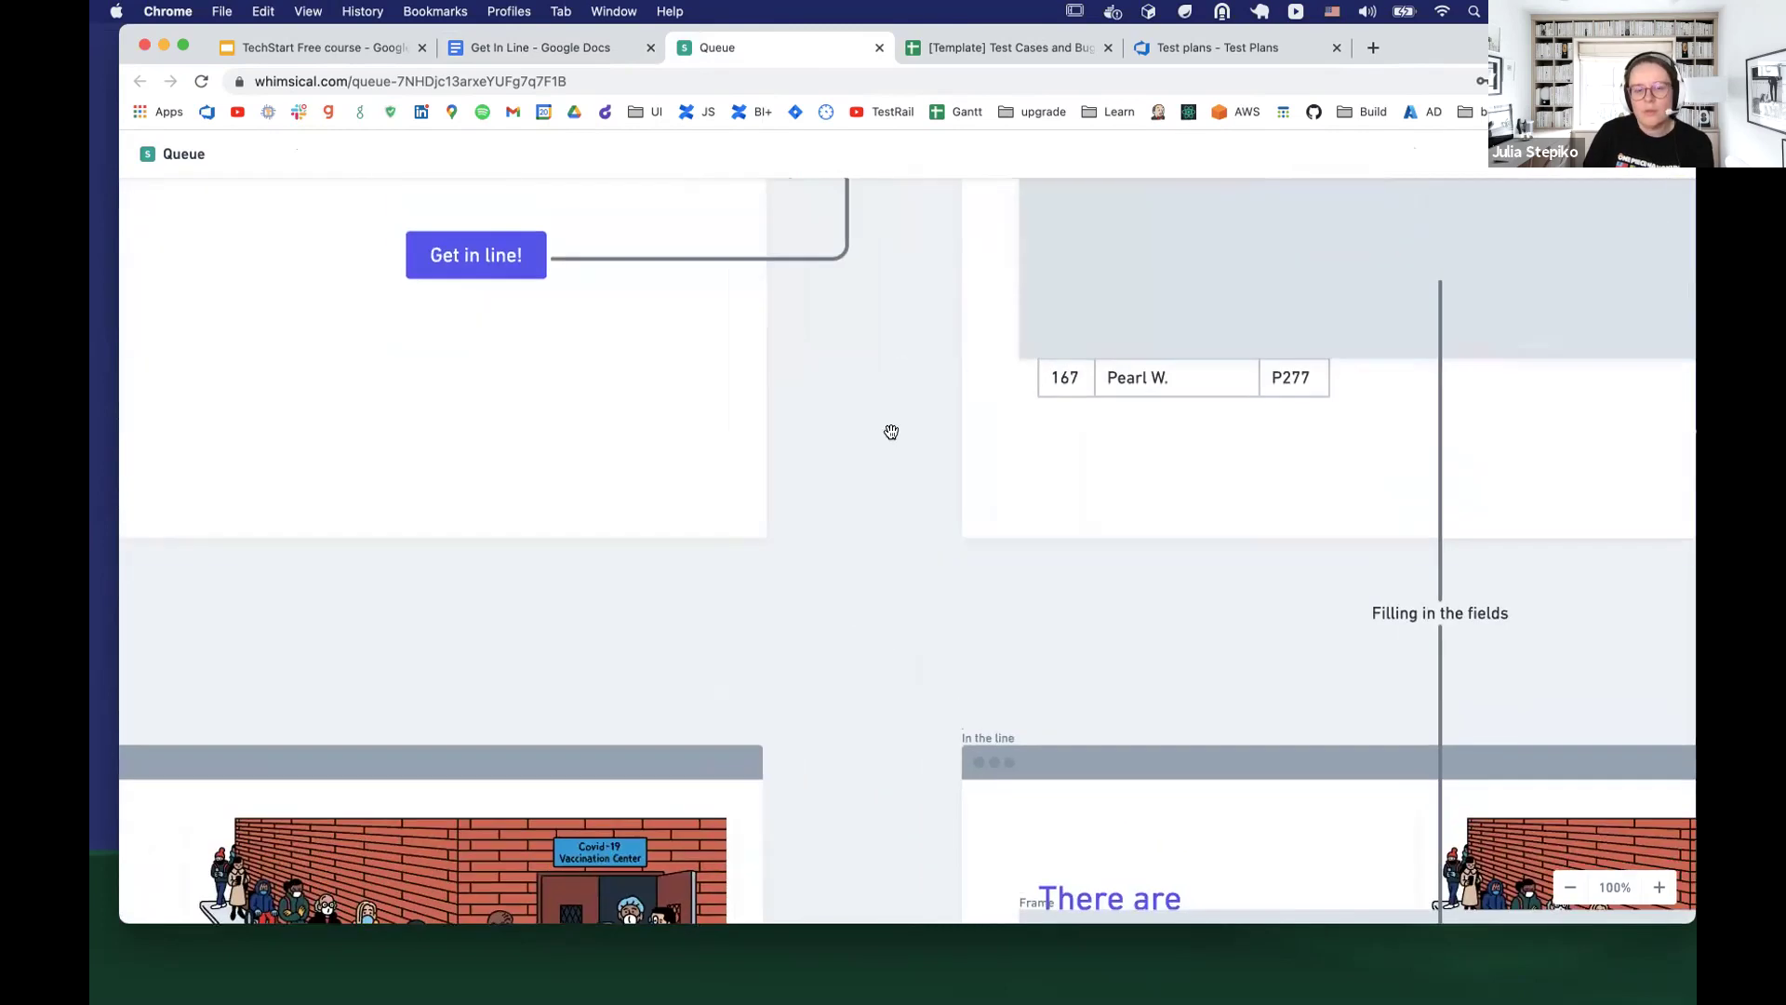
scroll(891, 432, "up", 3)
scroll(968, 762, "left", 5)
scroll(968, 762, "up", 2)
scroll(841, 677, "left", 4)
scroll(841, 677, "up", 3)
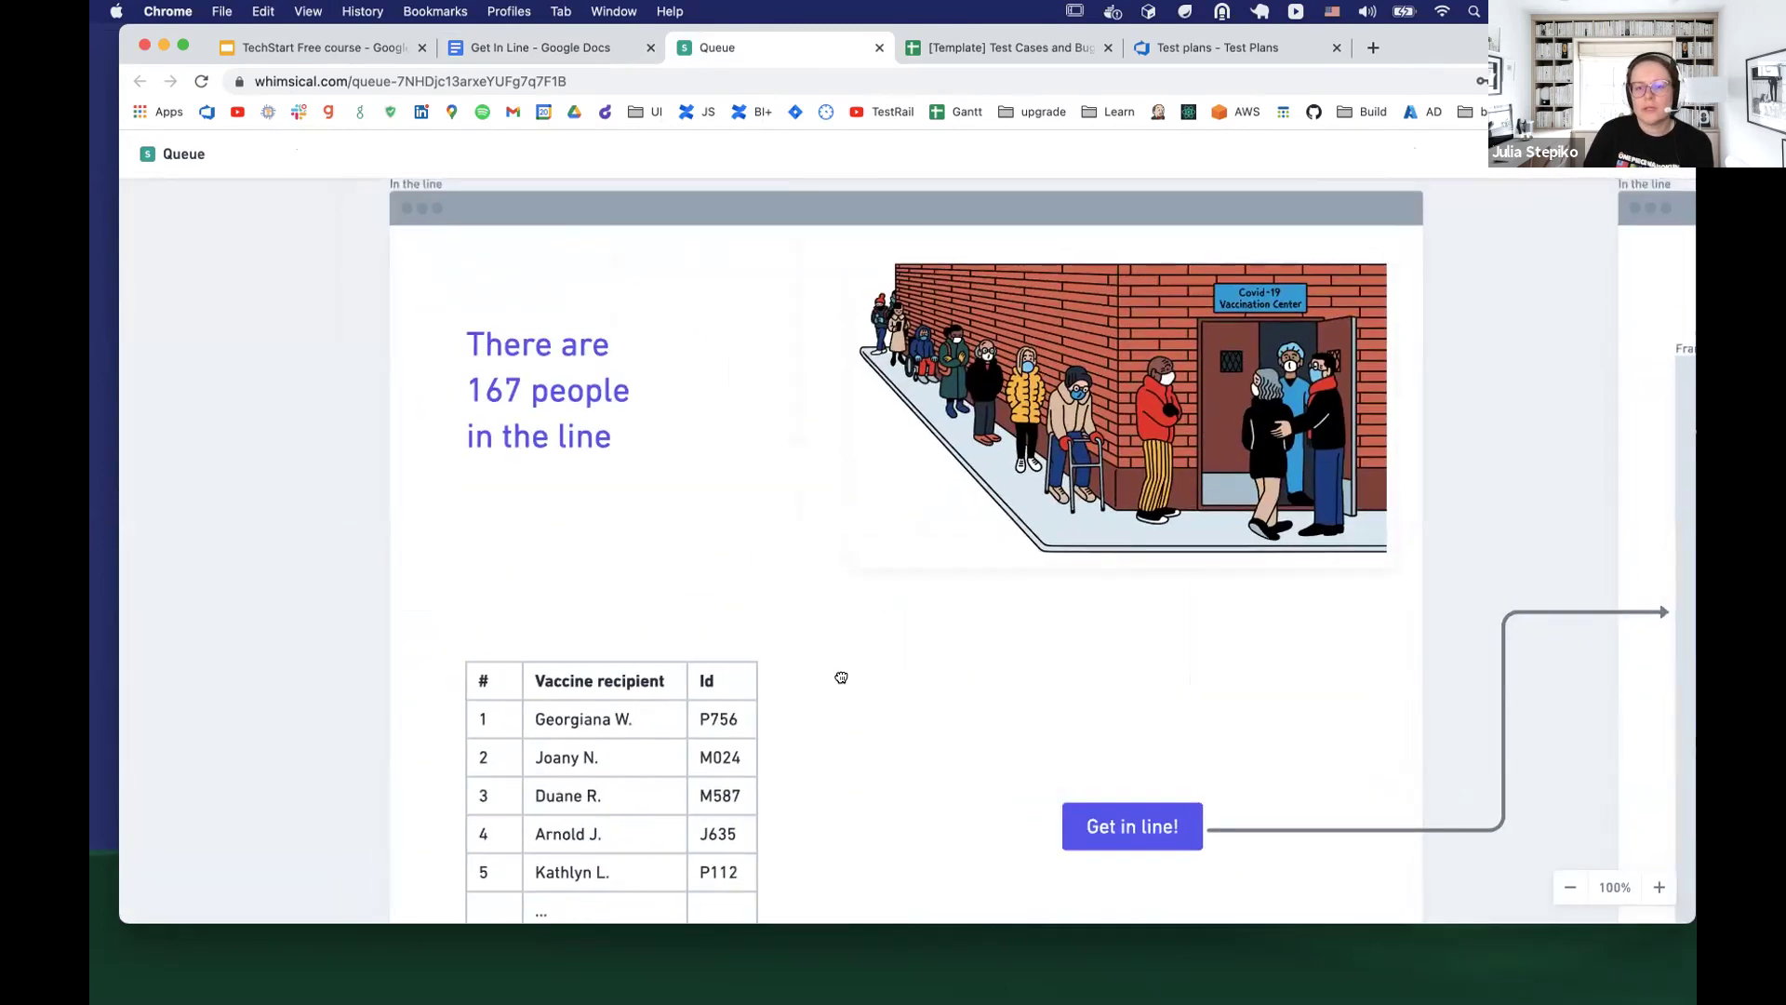
scroll(841, 677, "right", 5)
scroll(813, 602, "down", 2)
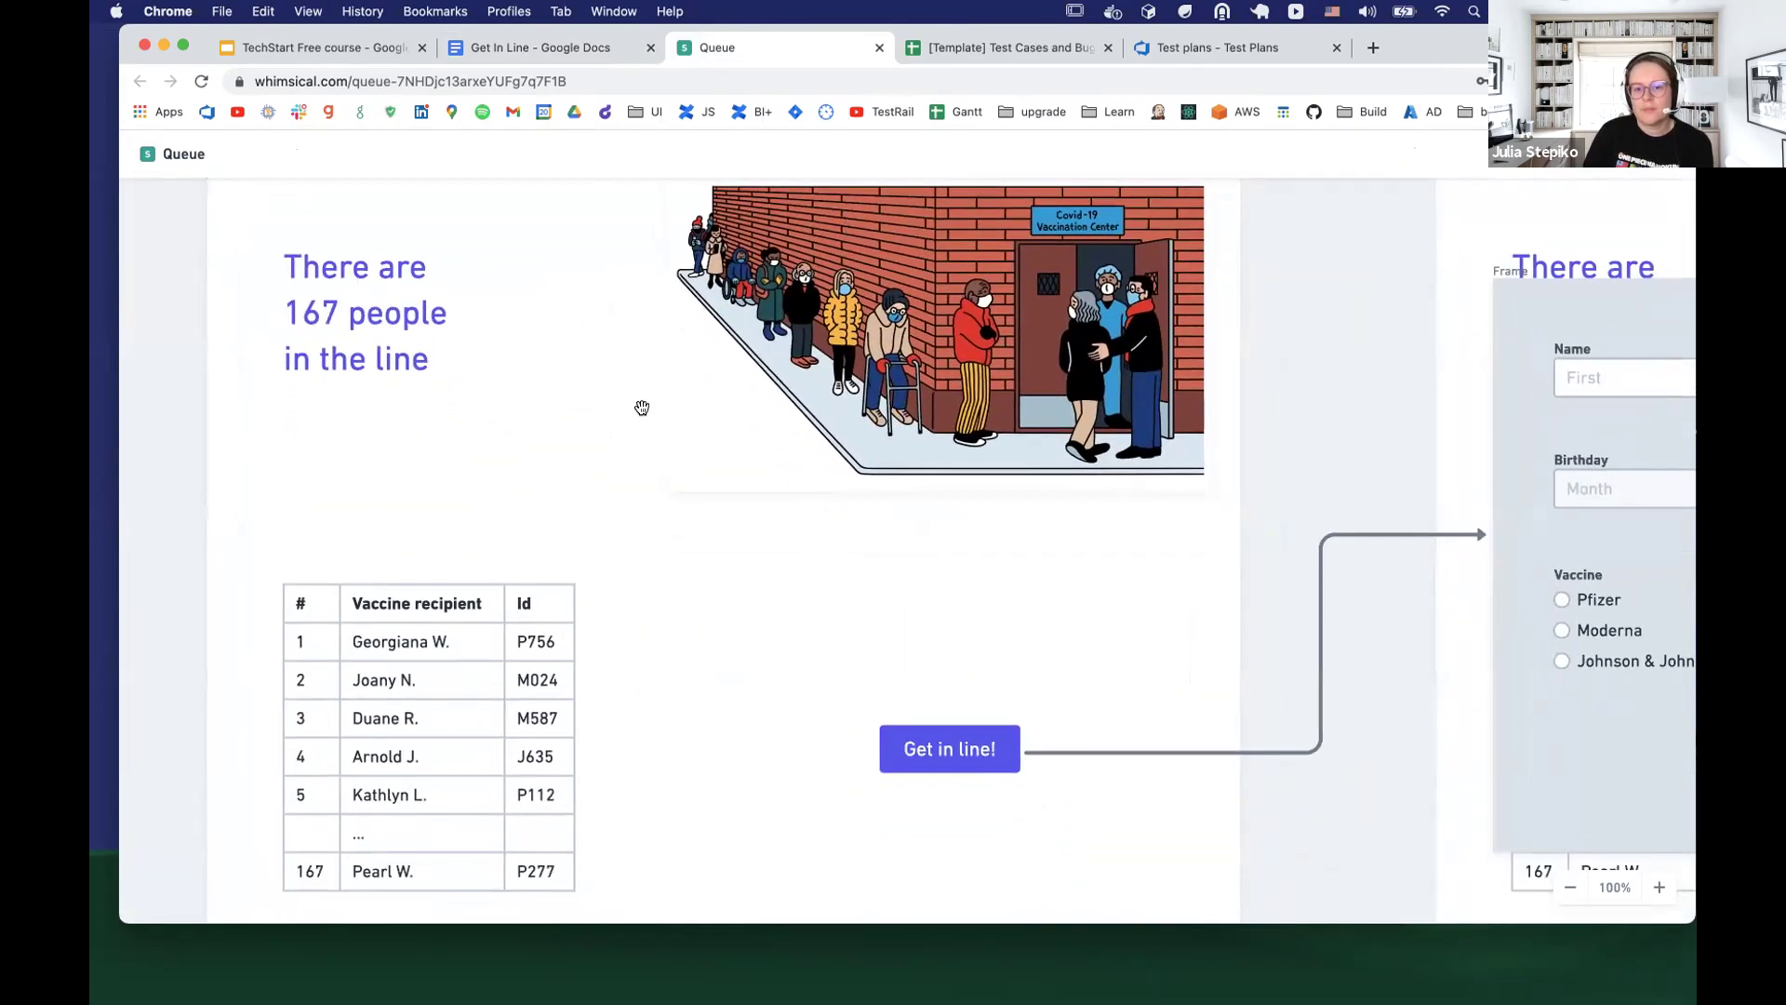
scroll(735, 604, "down", 3)
scroll(735, 605, "right", 1)
scroll(677, 596, "up", 2)
scroll(677, 596, "right", 1)
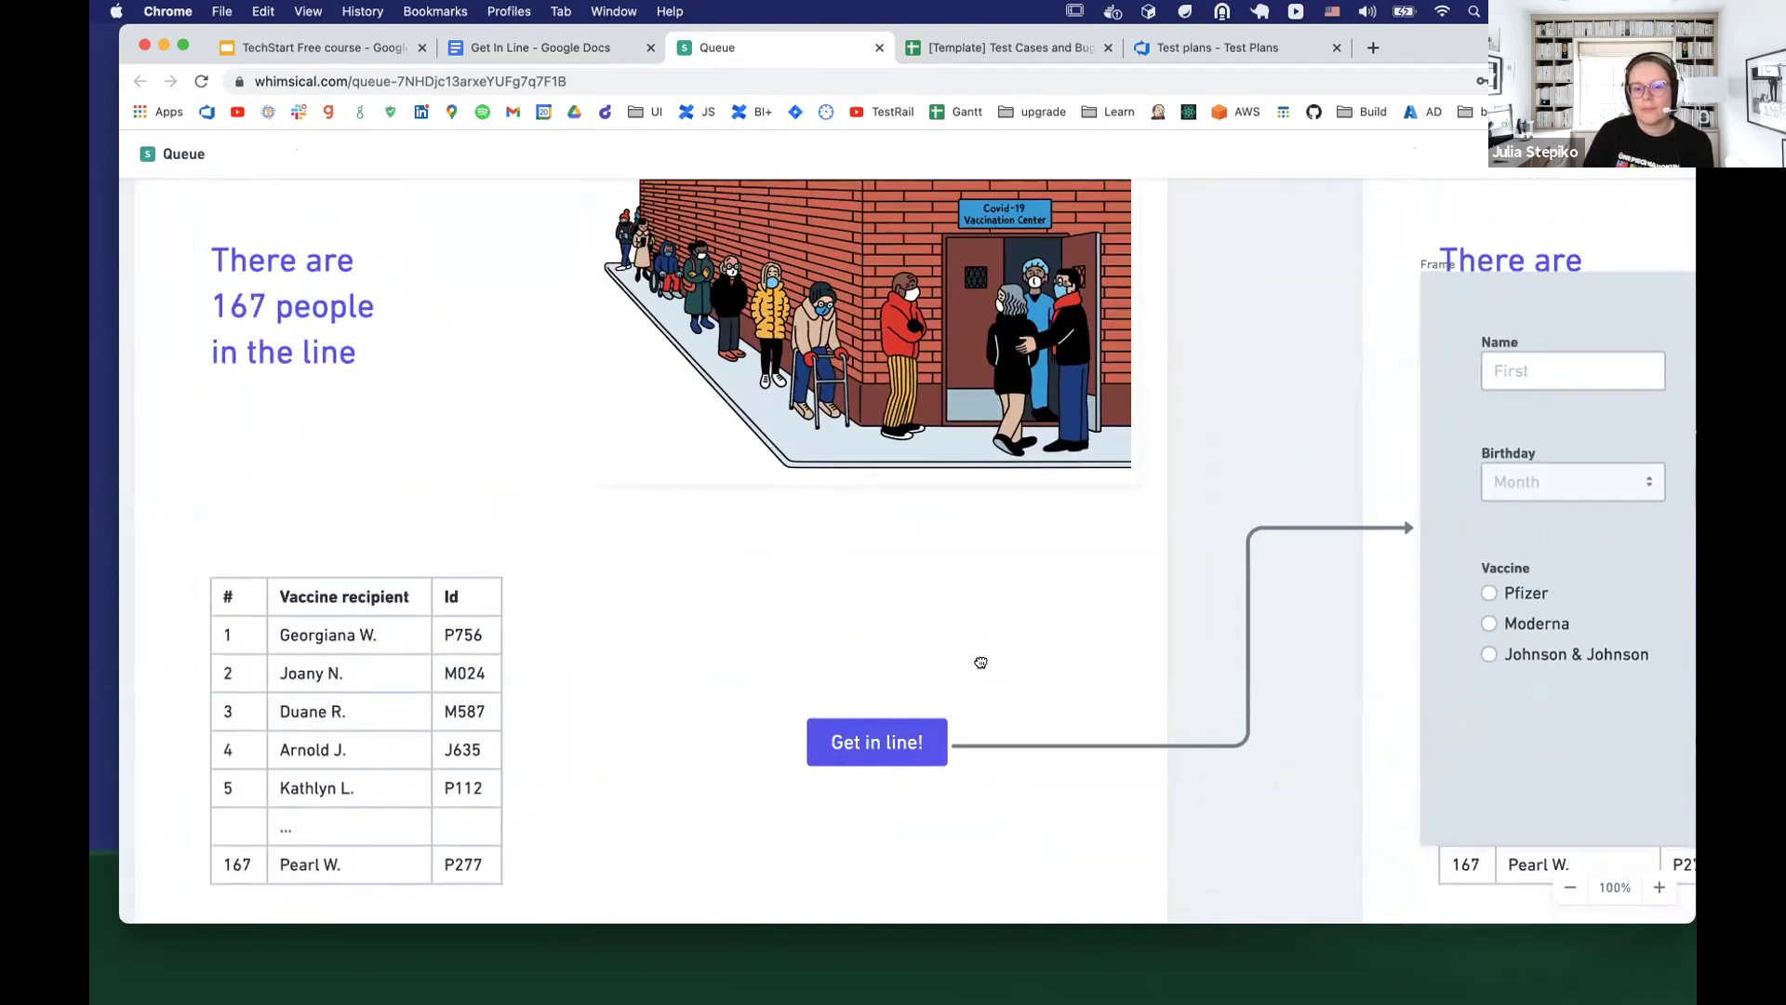
Trace the wireframe flow from the empty registration form through the filled-in form to the updated recipient table
scroll(977, 661, "right", 8)
scroll(434, 709, "up", 1)
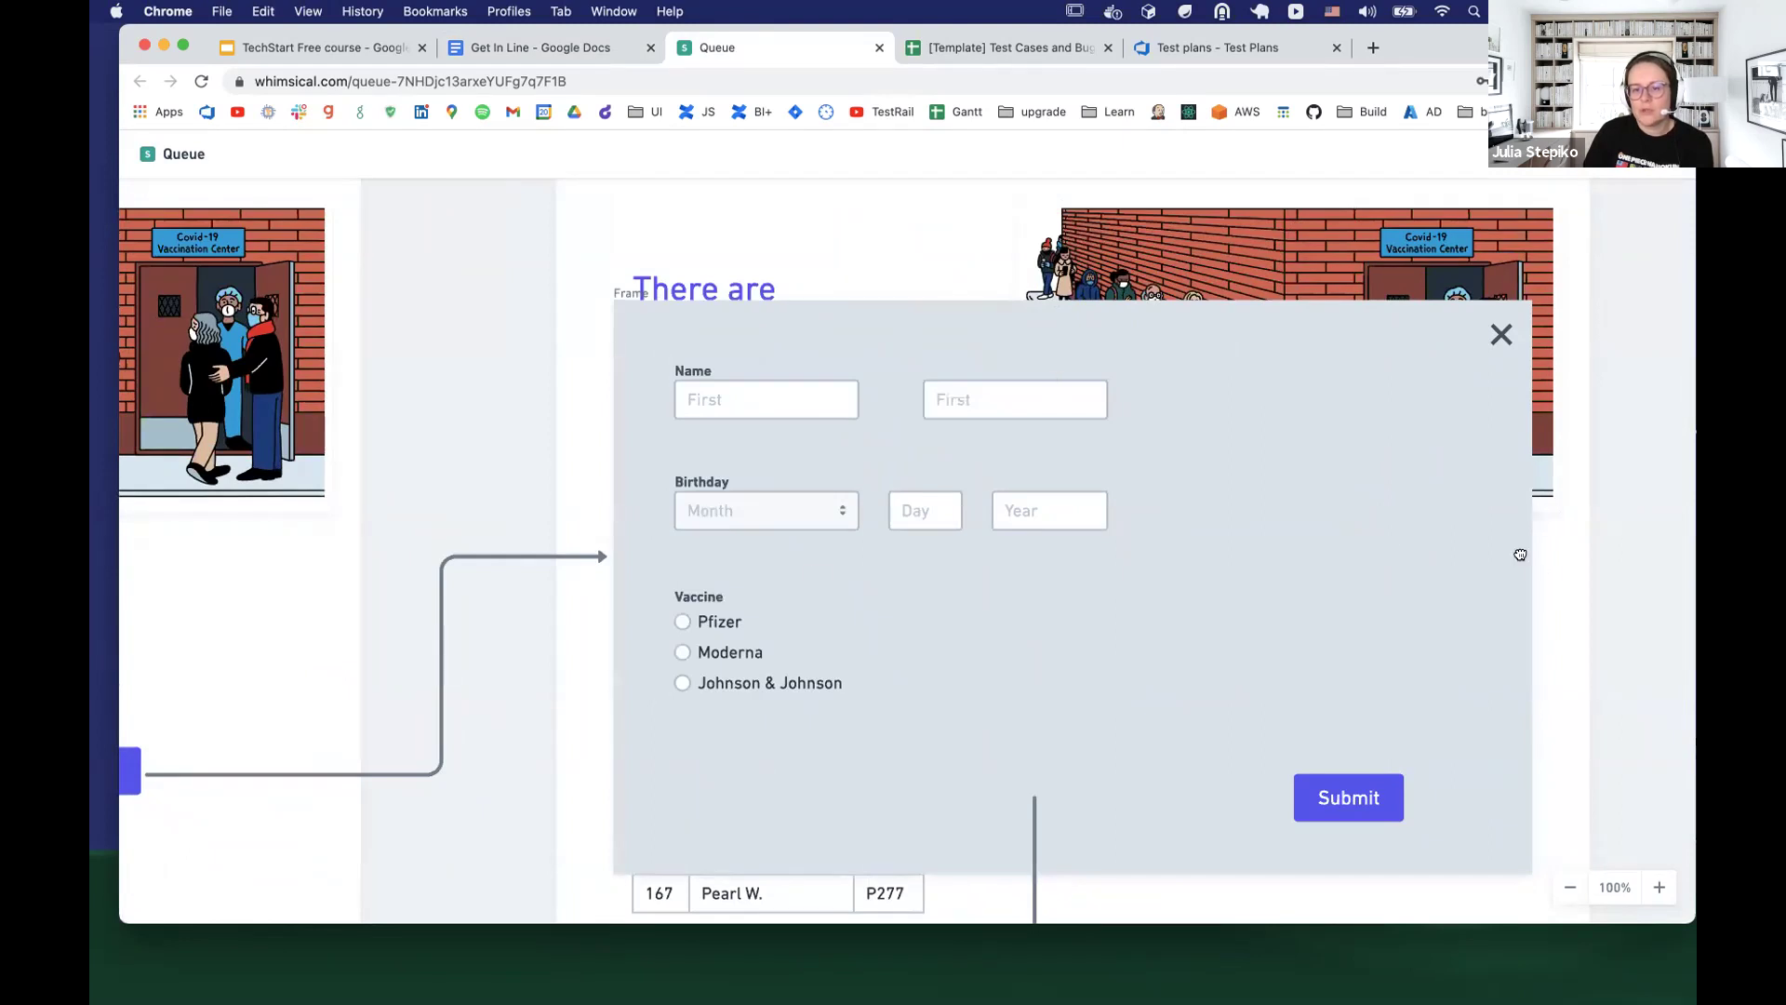
scroll(1519, 555, "down", 3)
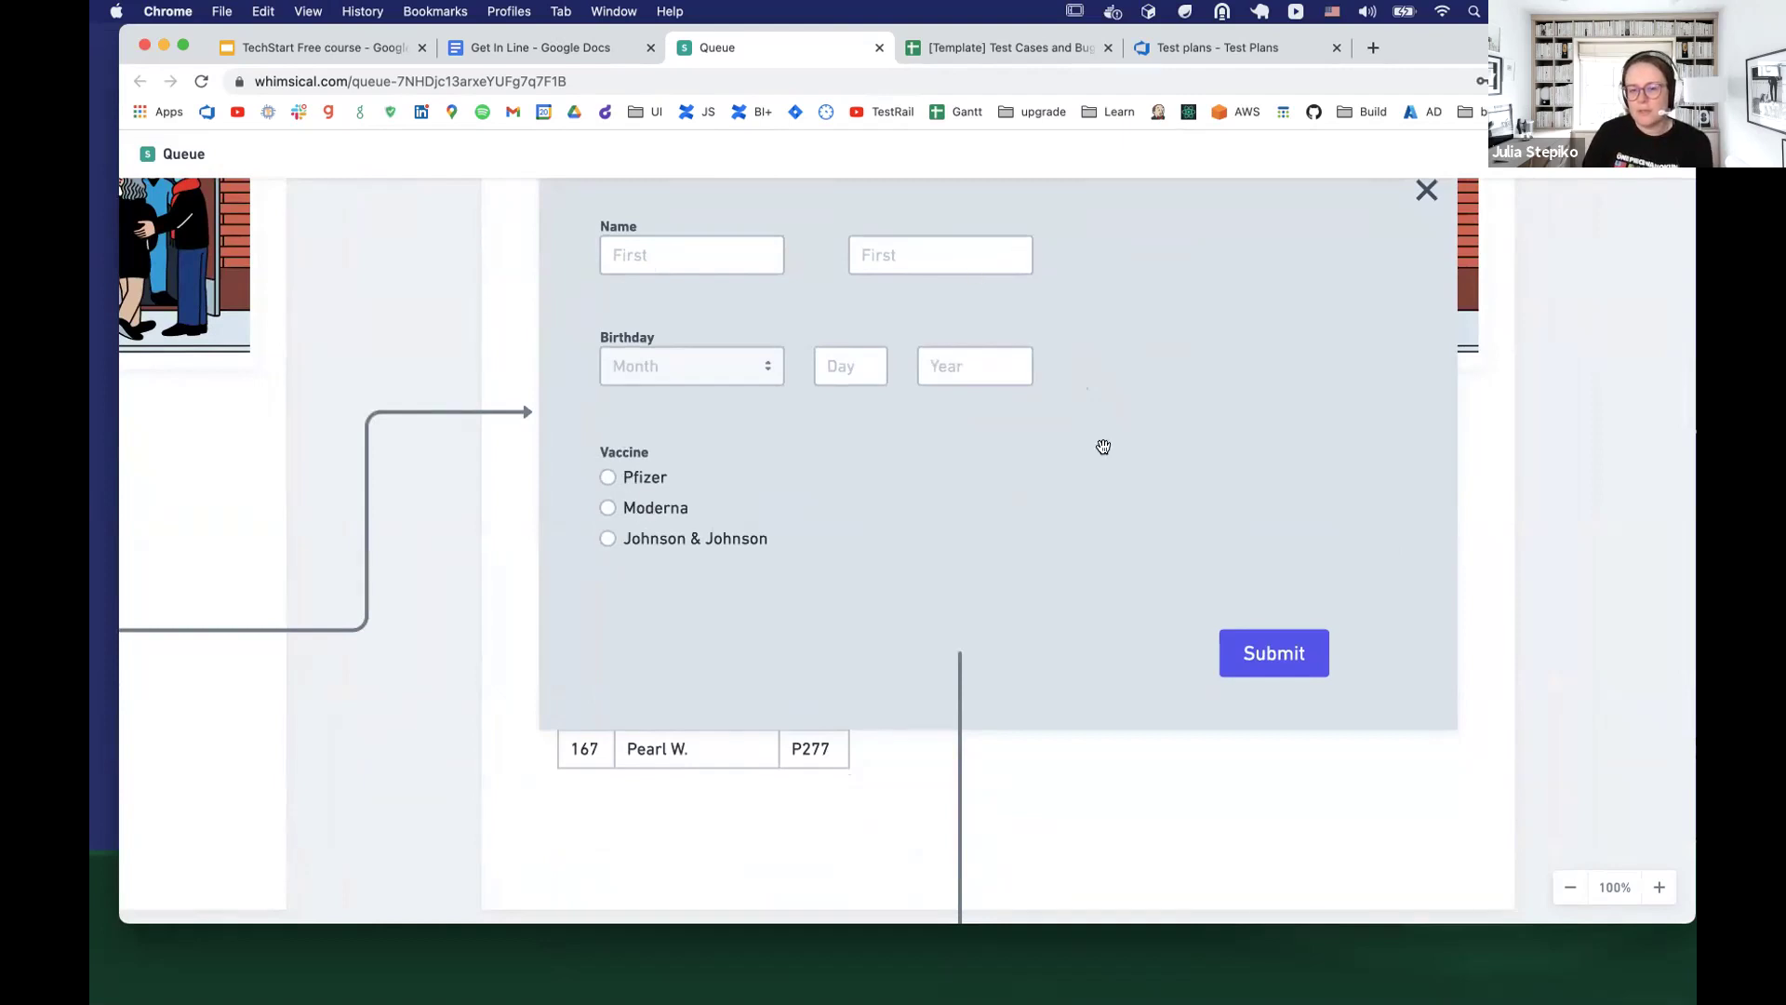
scroll(1497, 694, "down", 10)
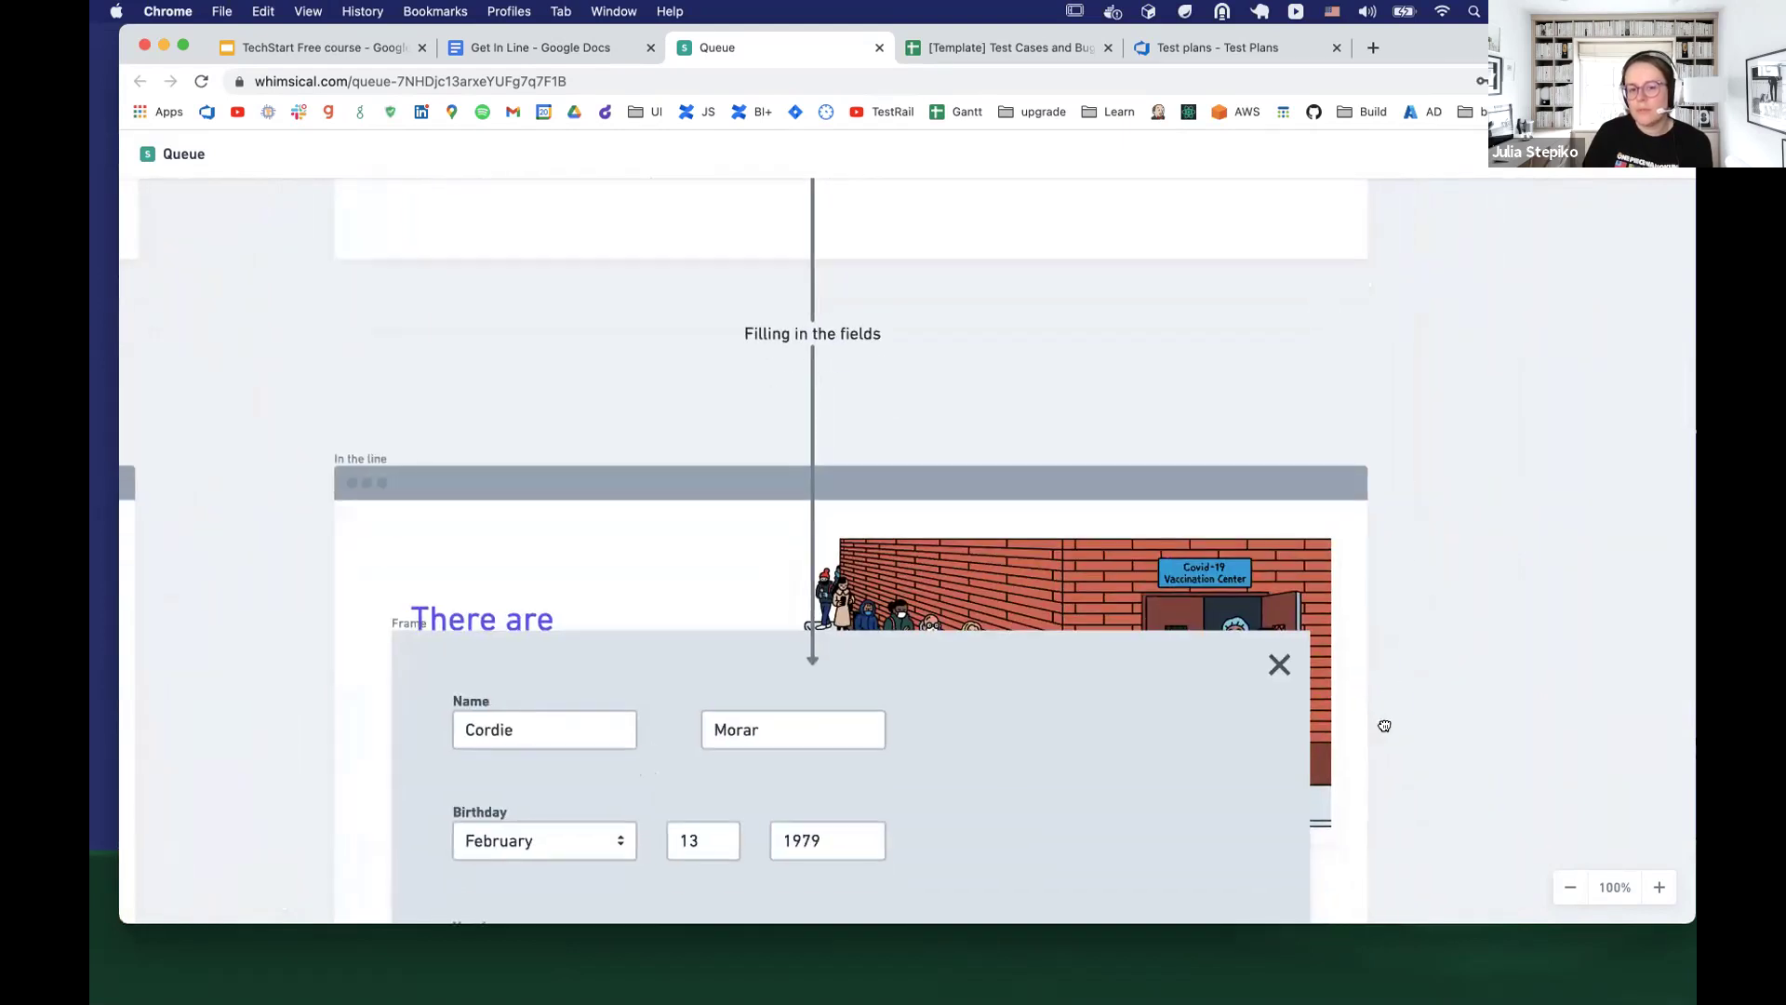
left_click_drag(1384, 726, 1475, 267)
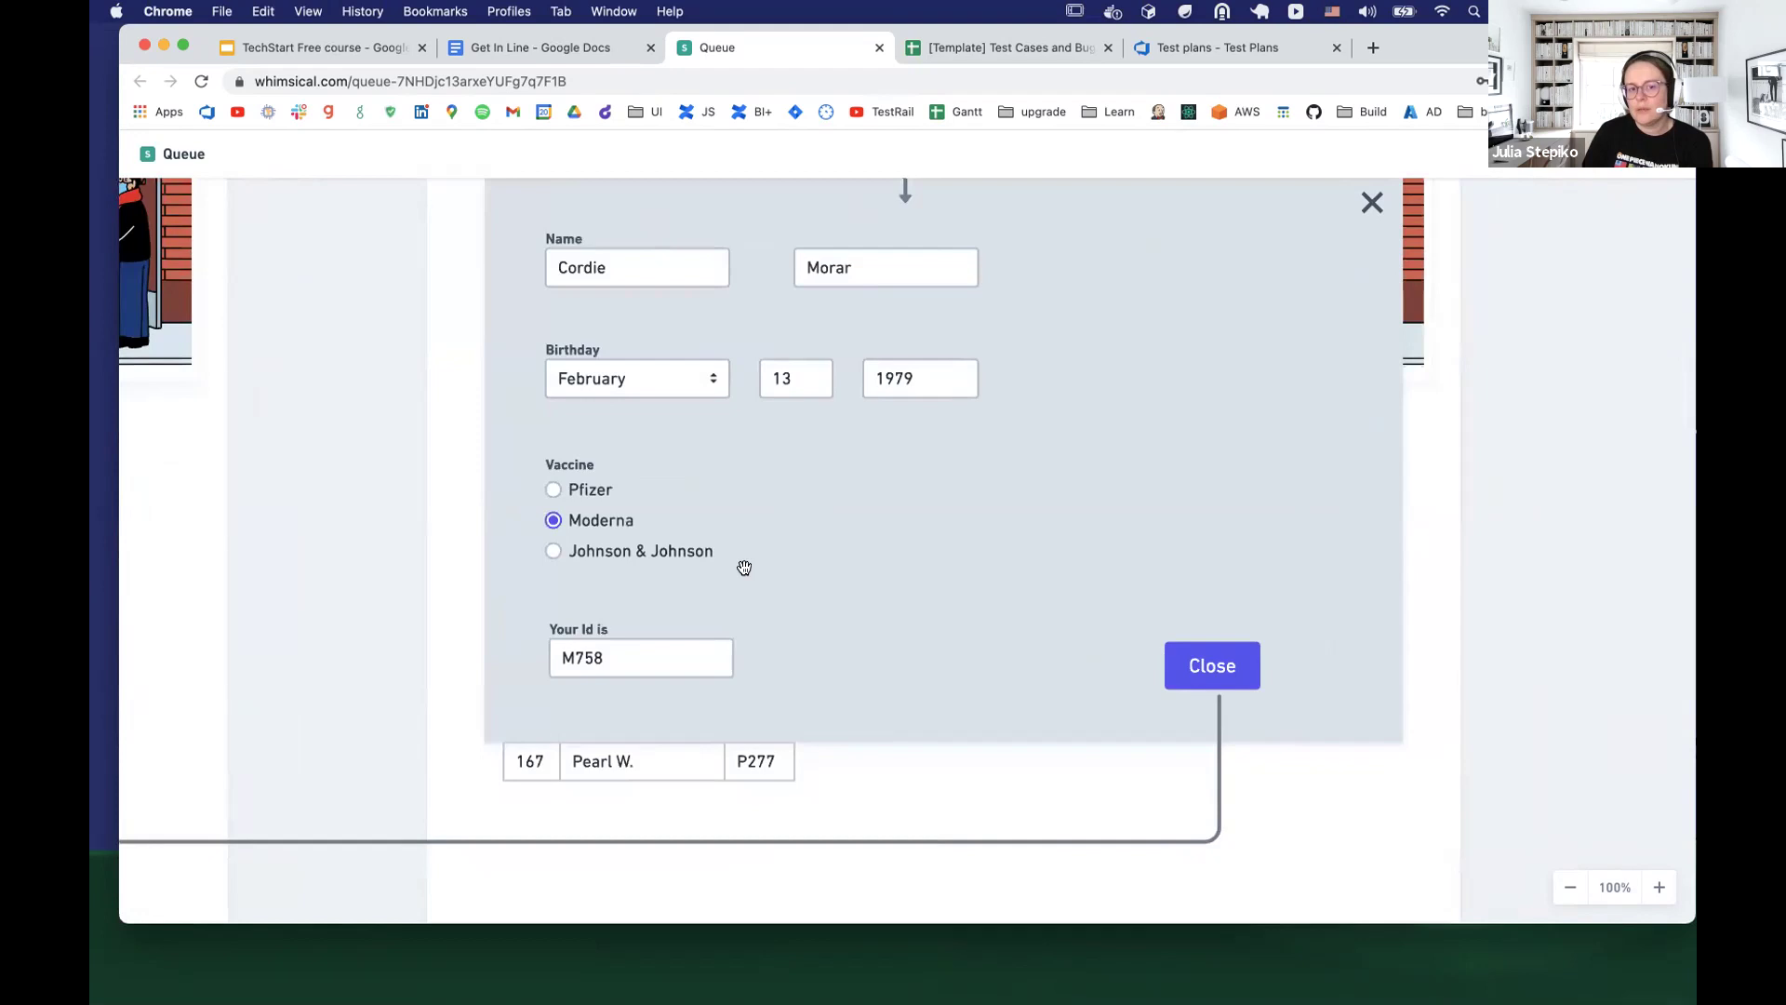
left_click_drag(346, 632, 1338, 526)
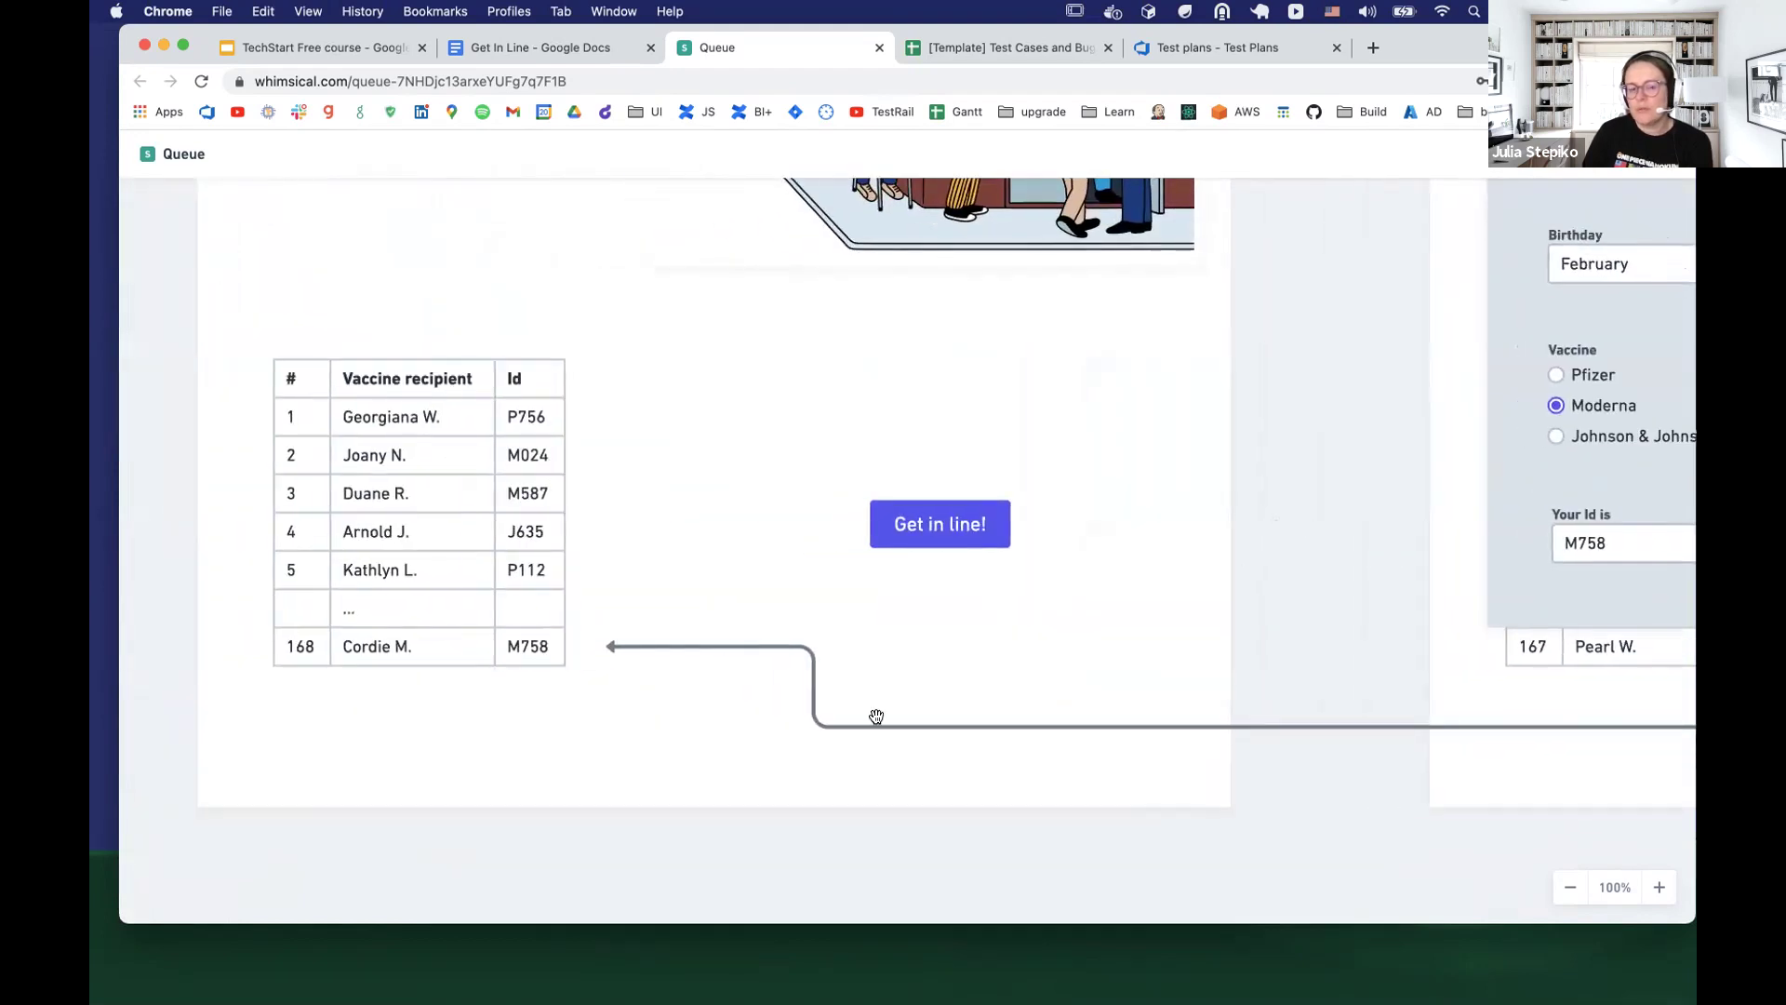
Return to the starting screen and examine the name, birthday and vaccine fields and the Submit button in the empty form
scroll(1160, 586, "up", 10)
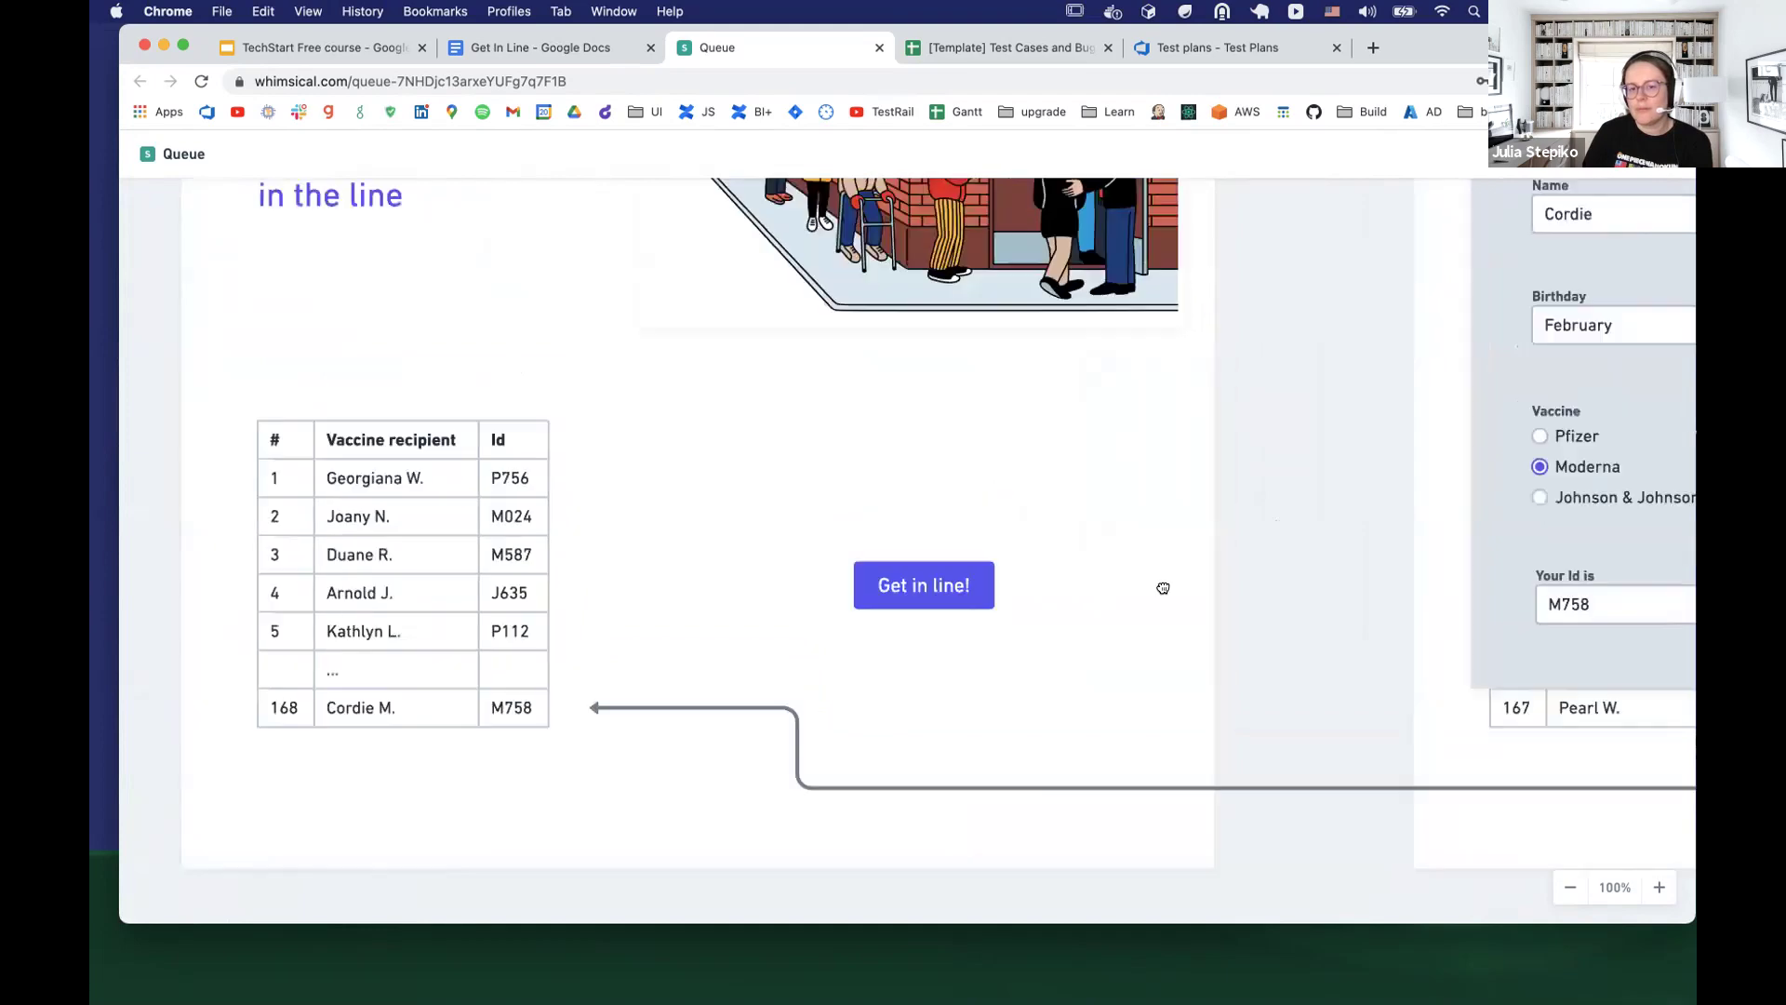
scroll(1095, 452, "up", 4)
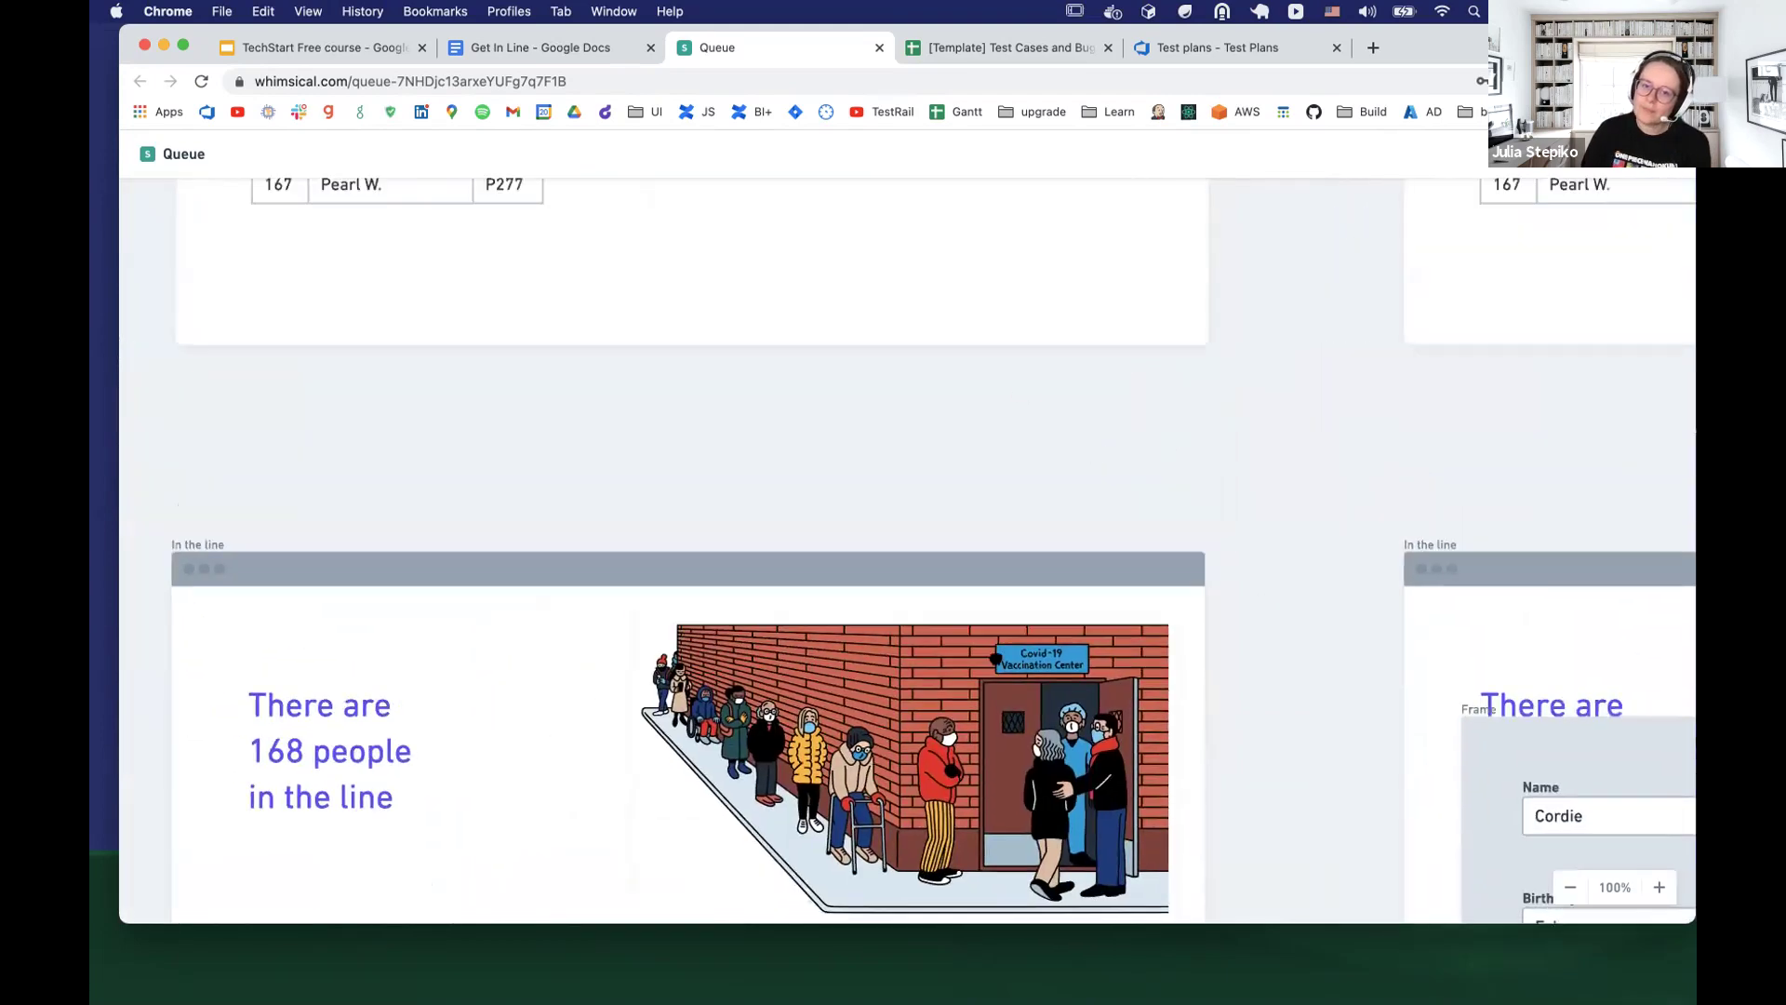
scroll(1040, 458, "down", 10)
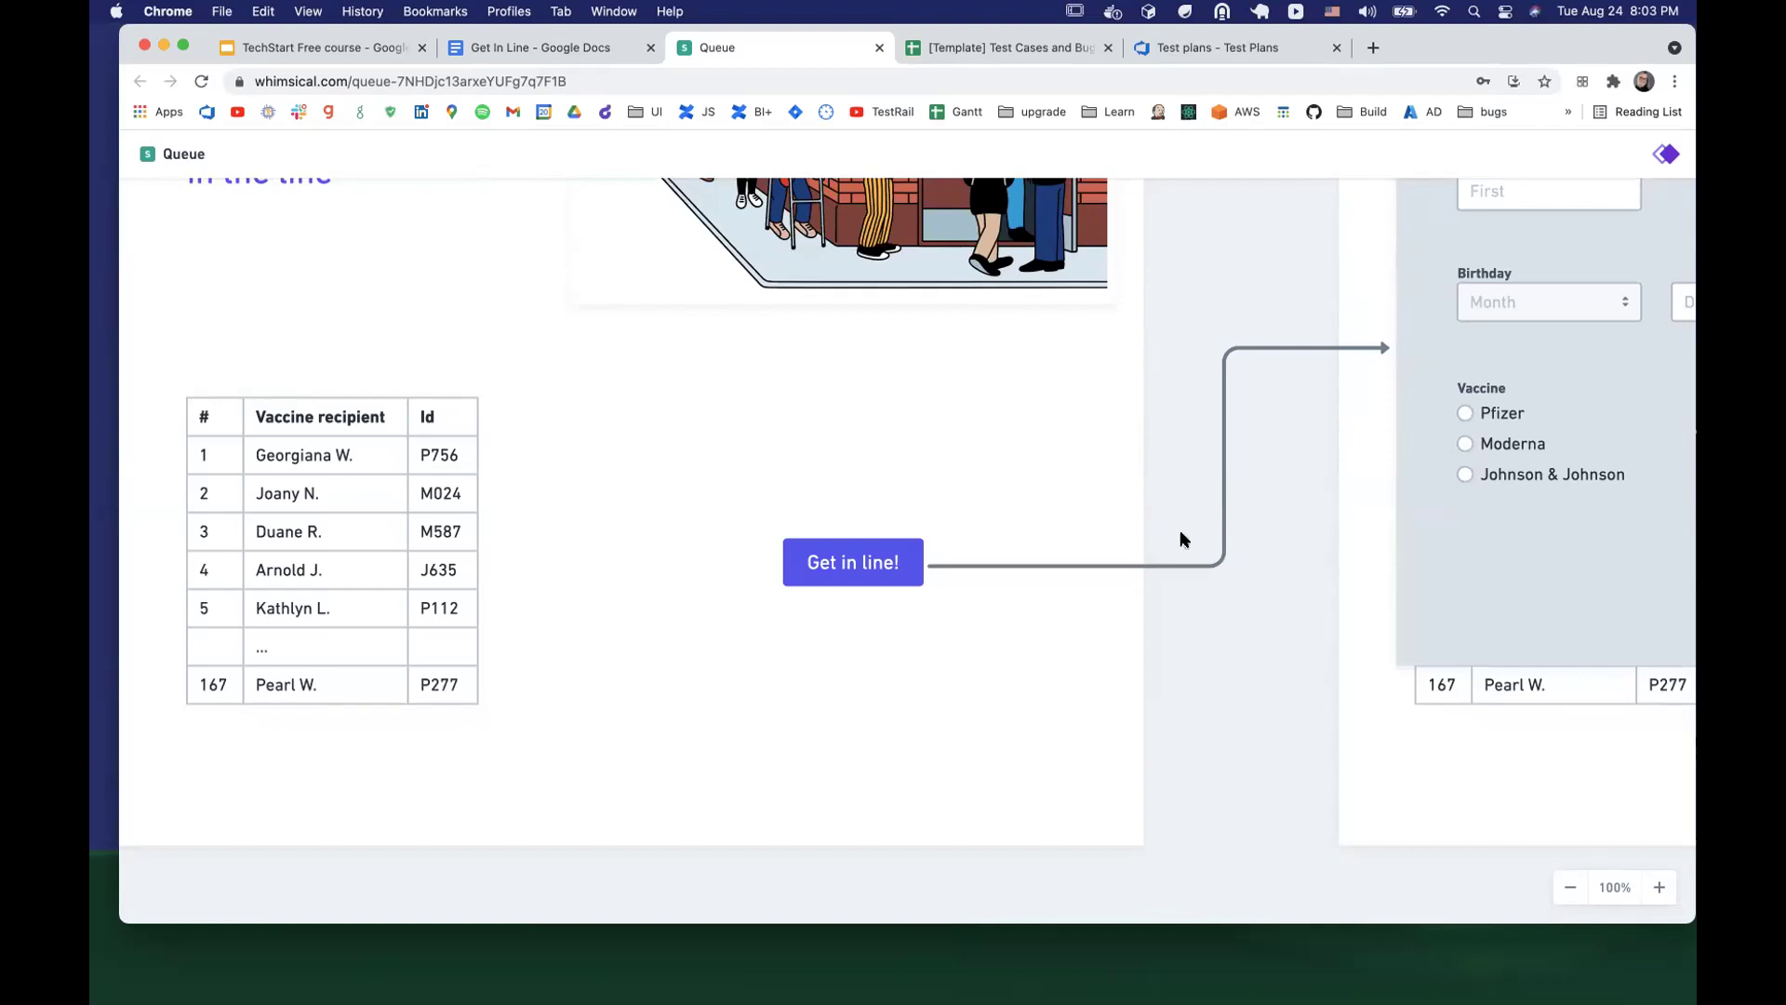
scroll(1185, 475, "right", 10)
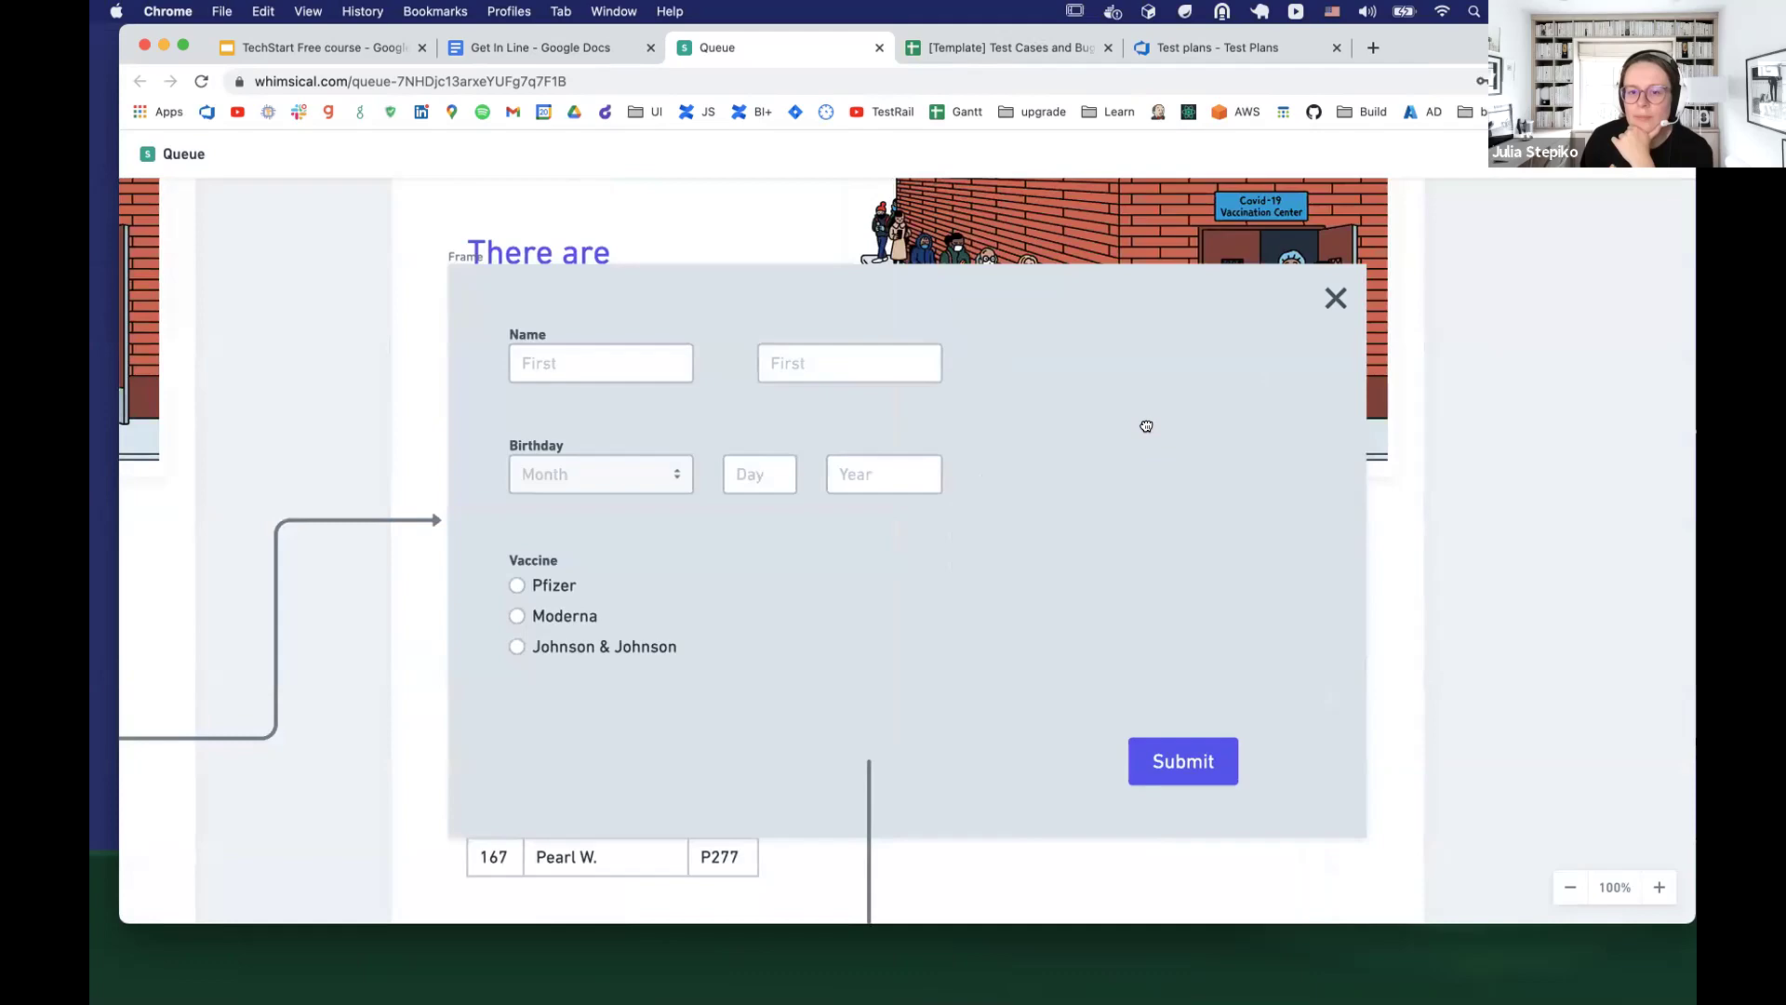
left_click_drag(1144, 423, 1256, 802)
scroll(1256, 802, "down", 10)
left_click_drag(1344, 738, 1332, 457)
scroll(1240, 666, "up", 5)
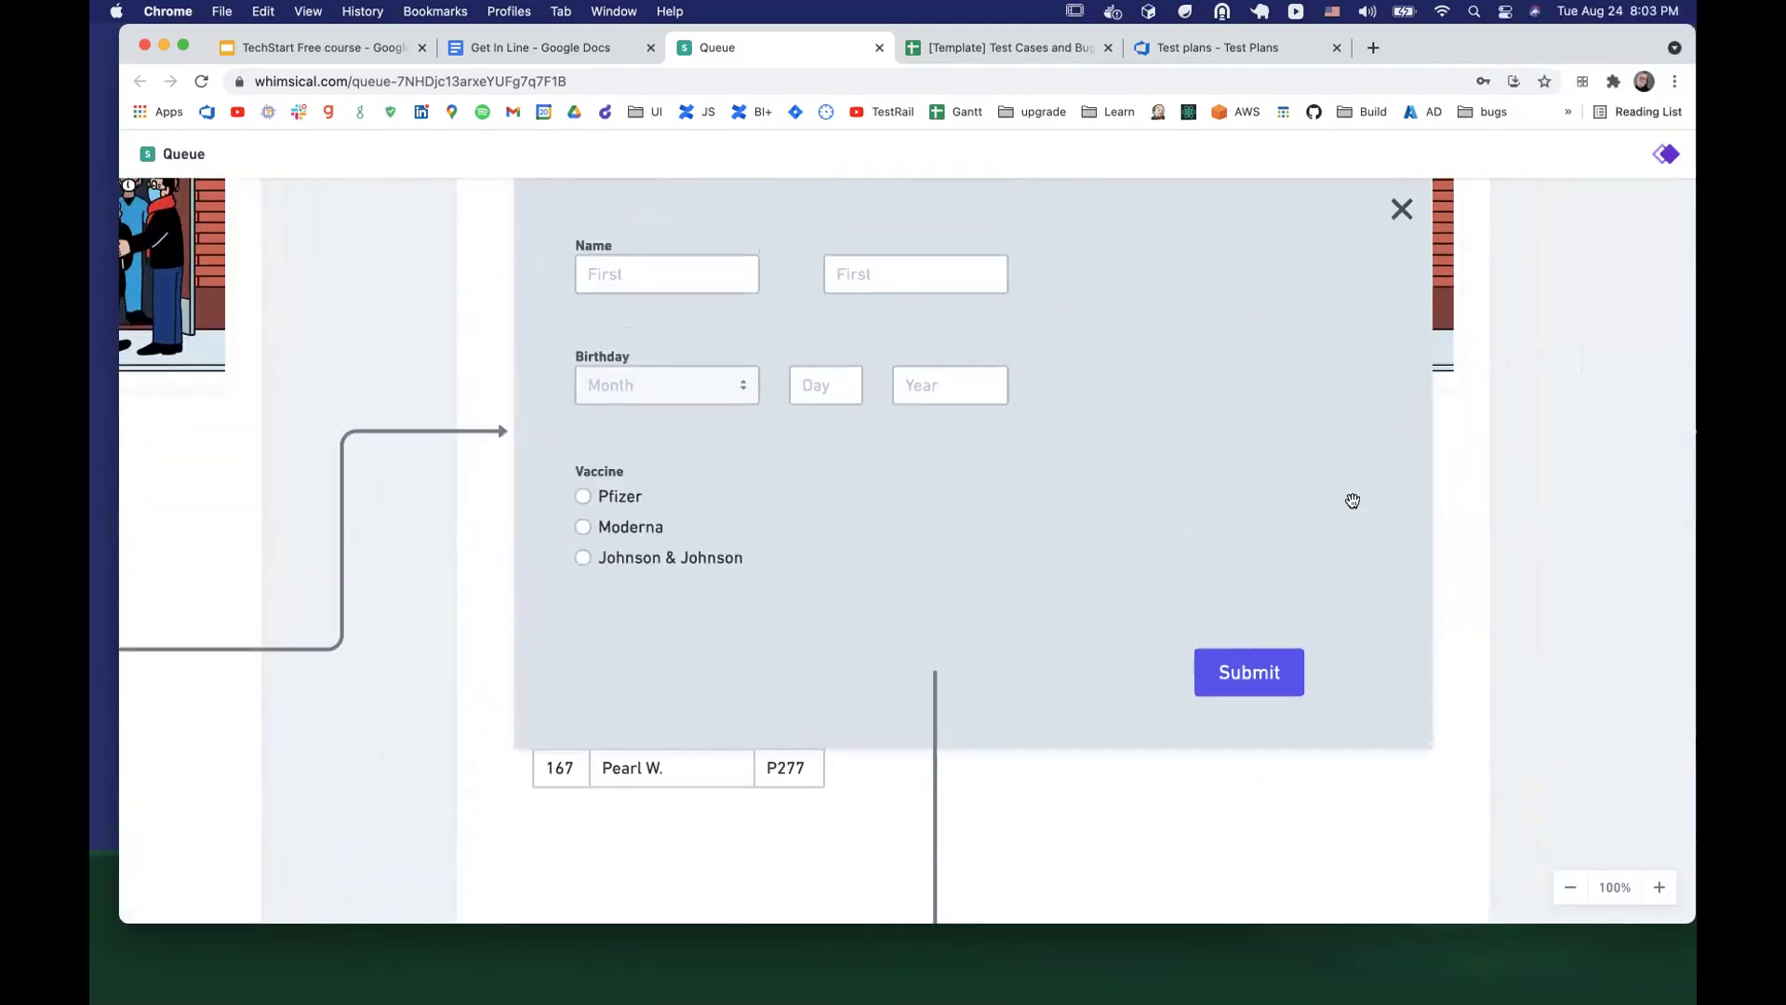
left_click_drag(1345, 620, 1371, 518)
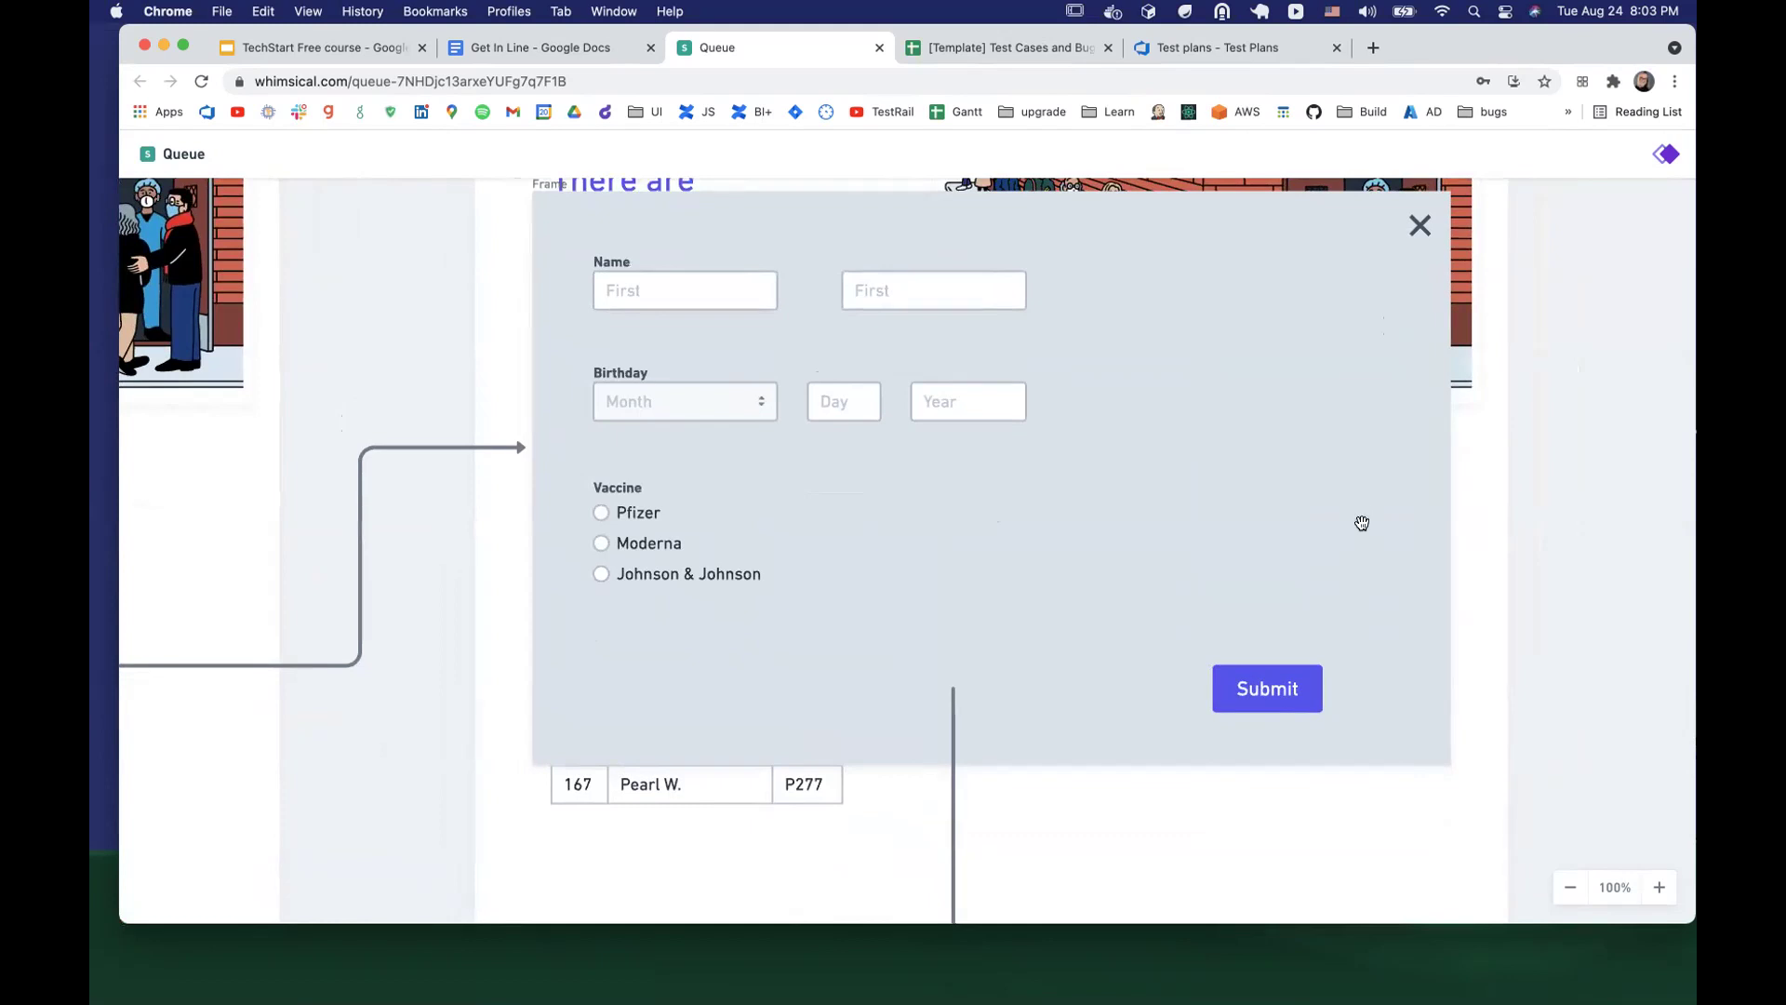
left_click_drag(1353, 490, 1352, 489)
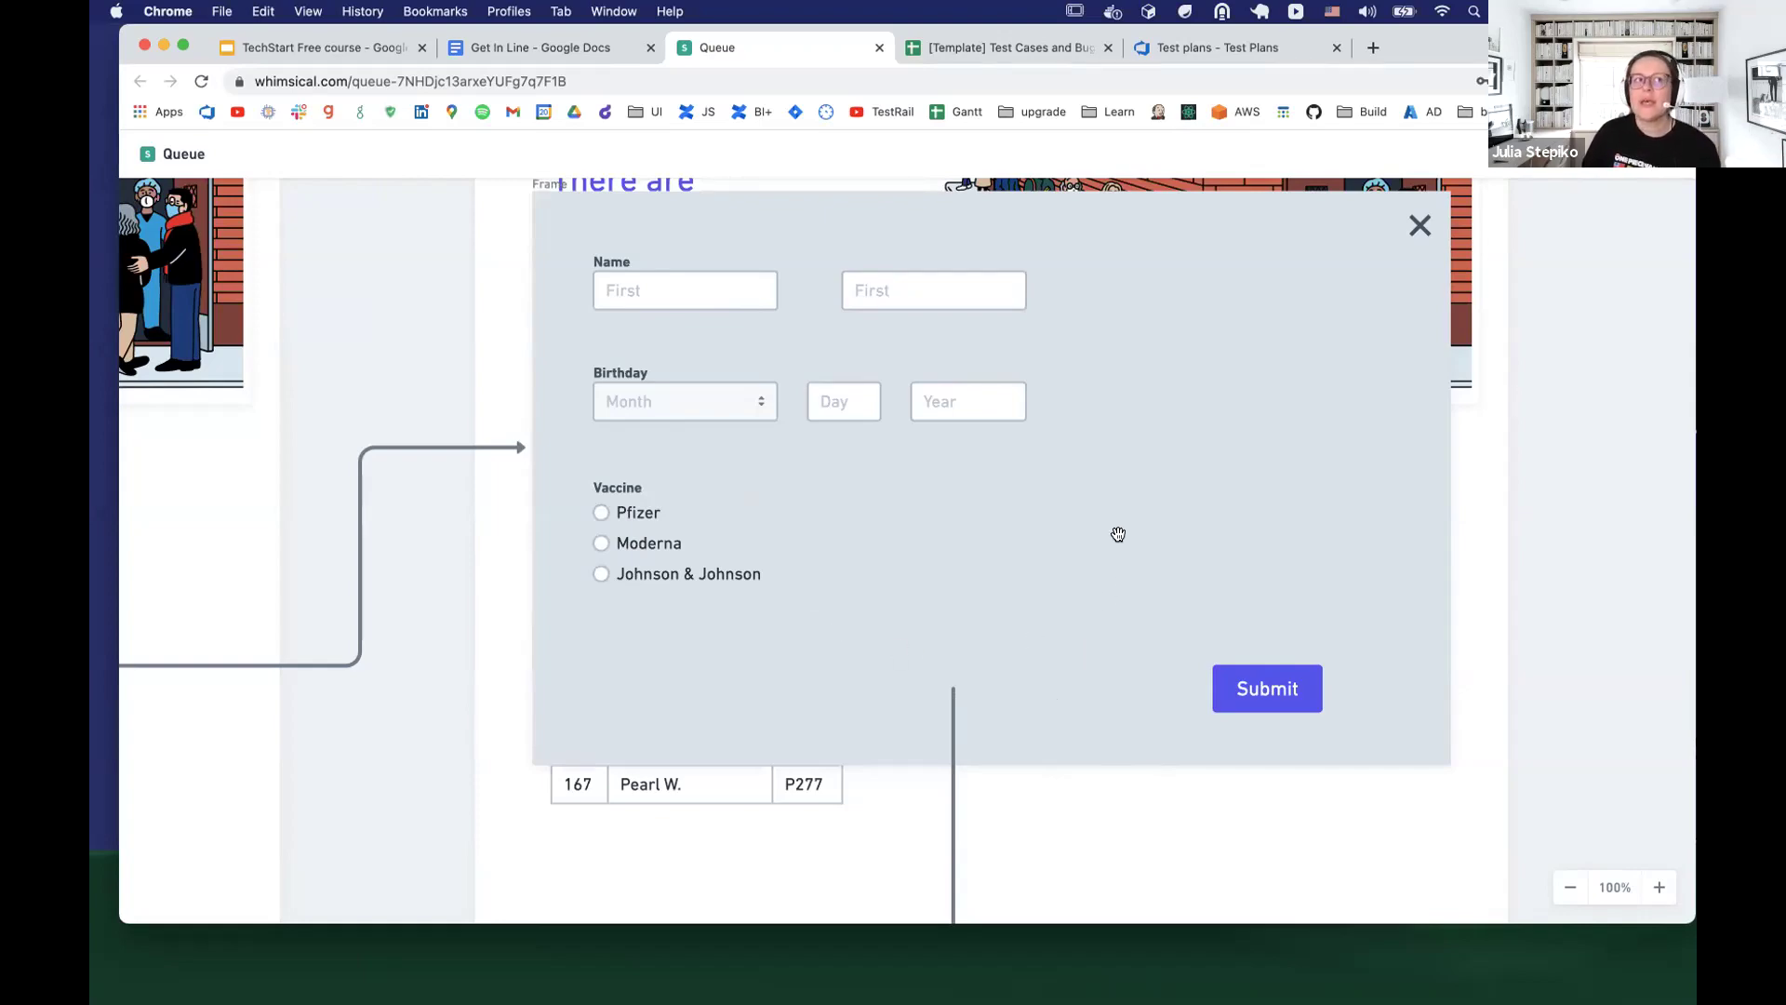
Examine the final screen's recipient table and the last entry that the form's Close button leads to
scroll(431, 786, "down", 6)
scroll(431, 785, "left", 7)
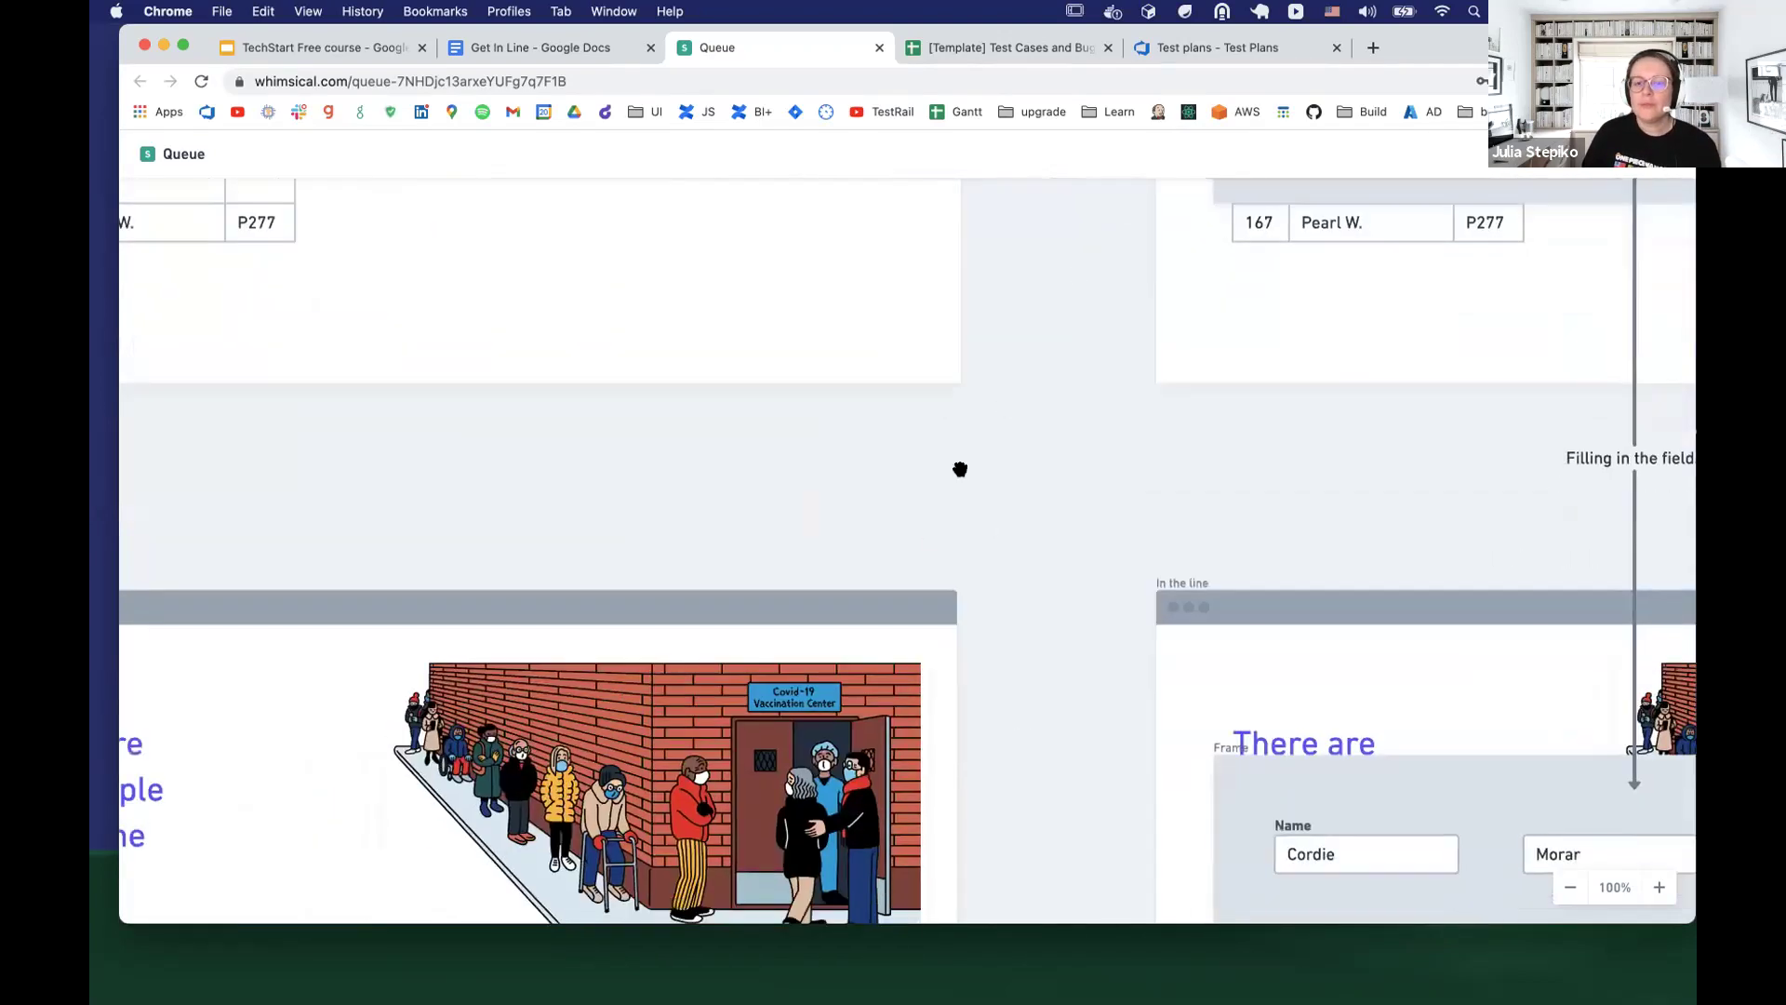
scroll(1005, 283, "down", 8)
scroll(1004, 283, "left", 4)
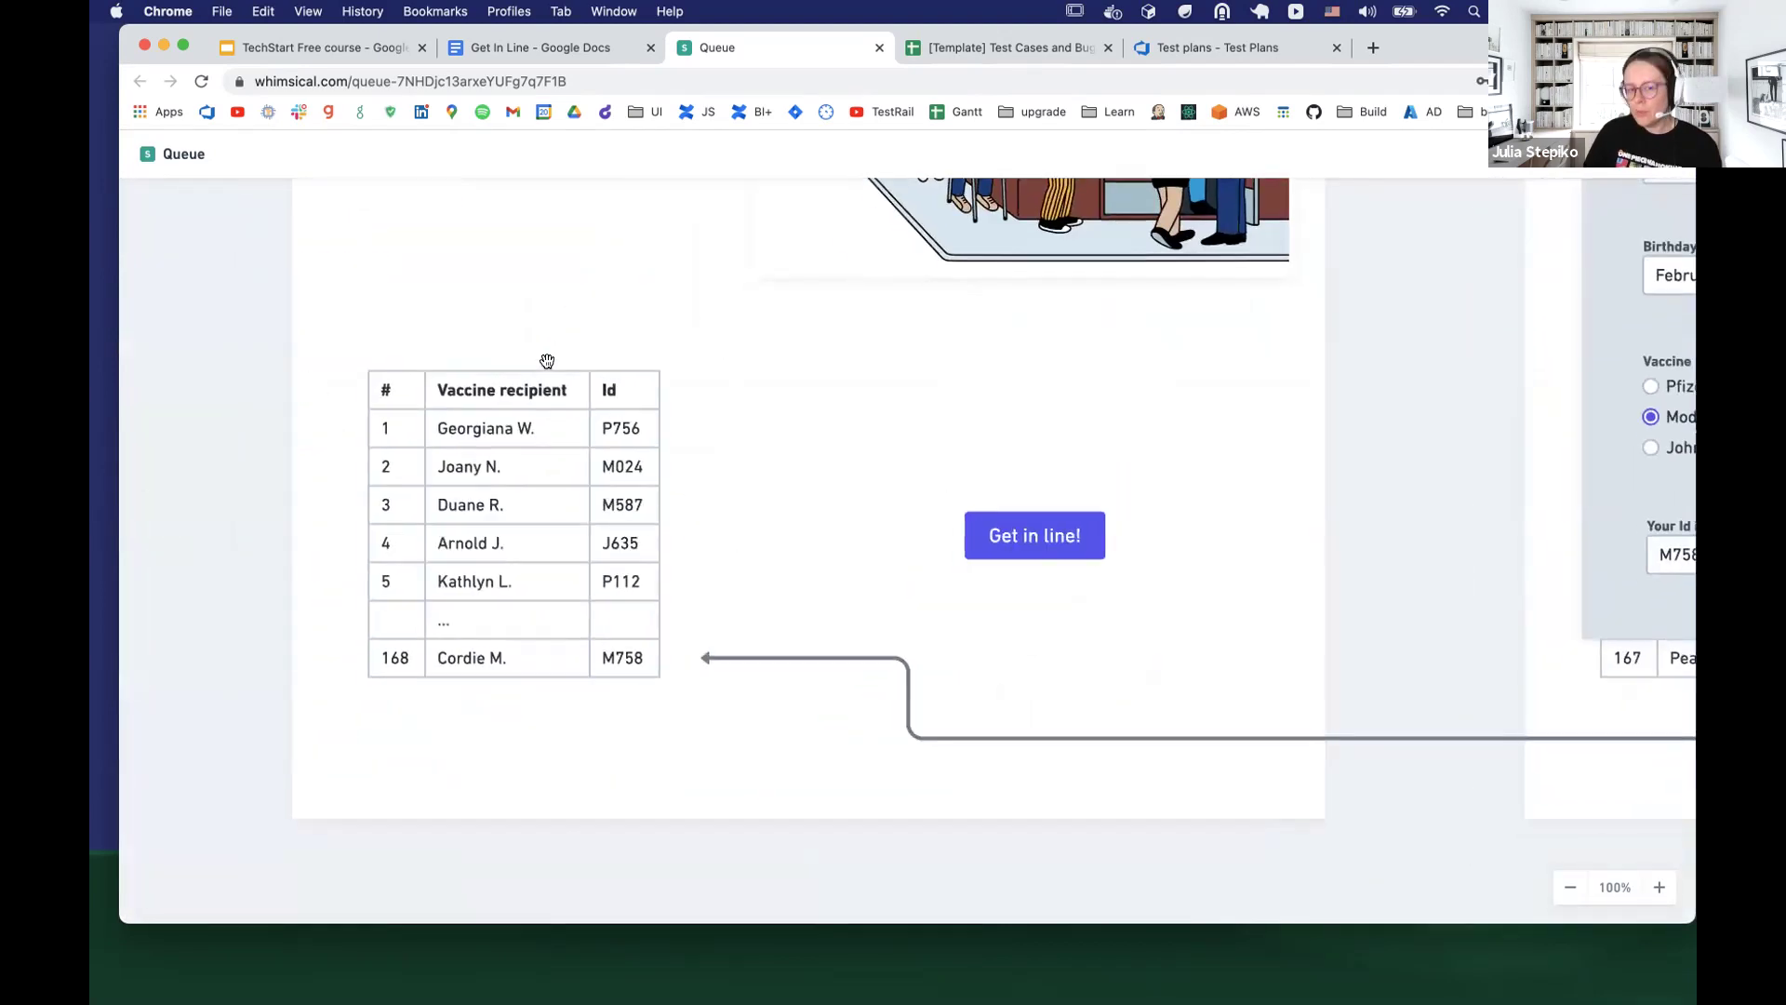
left_click_drag(823, 508, 761, 621)
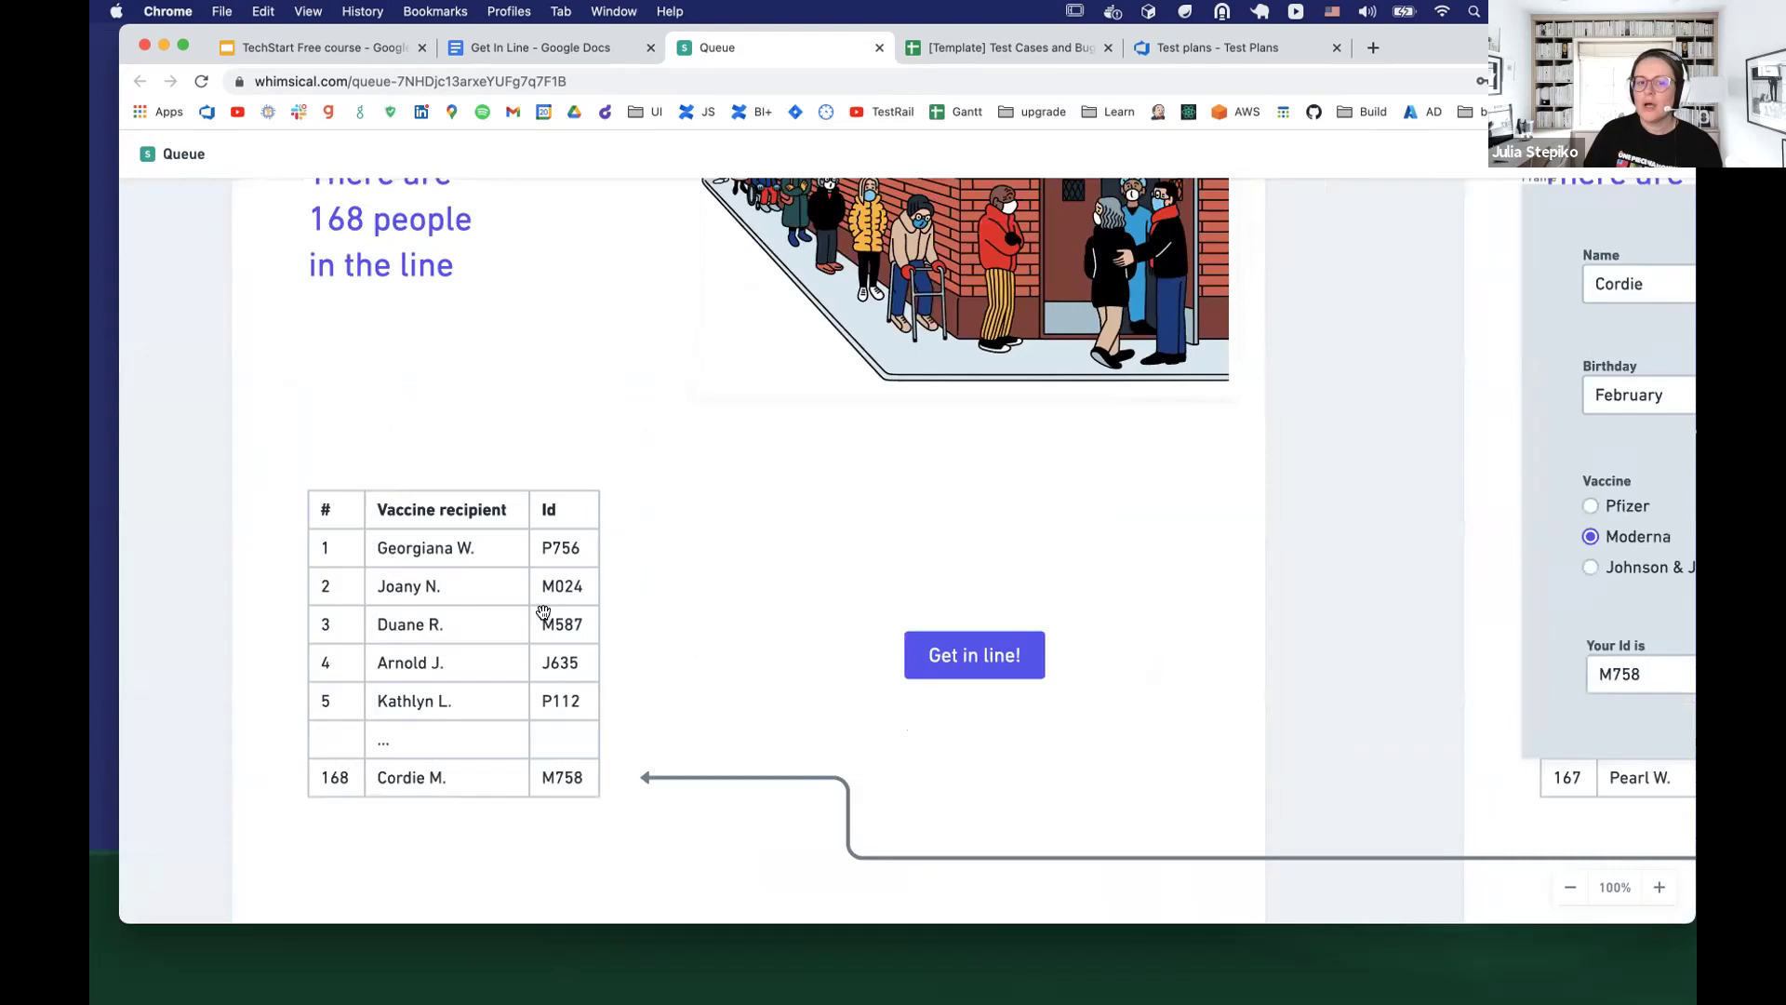
Retrace the wireframe from the starting screen through the empty registration form to the final recipient table
scroll(1122, 506, "up", 10)
scroll(1122, 506, "right", 2)
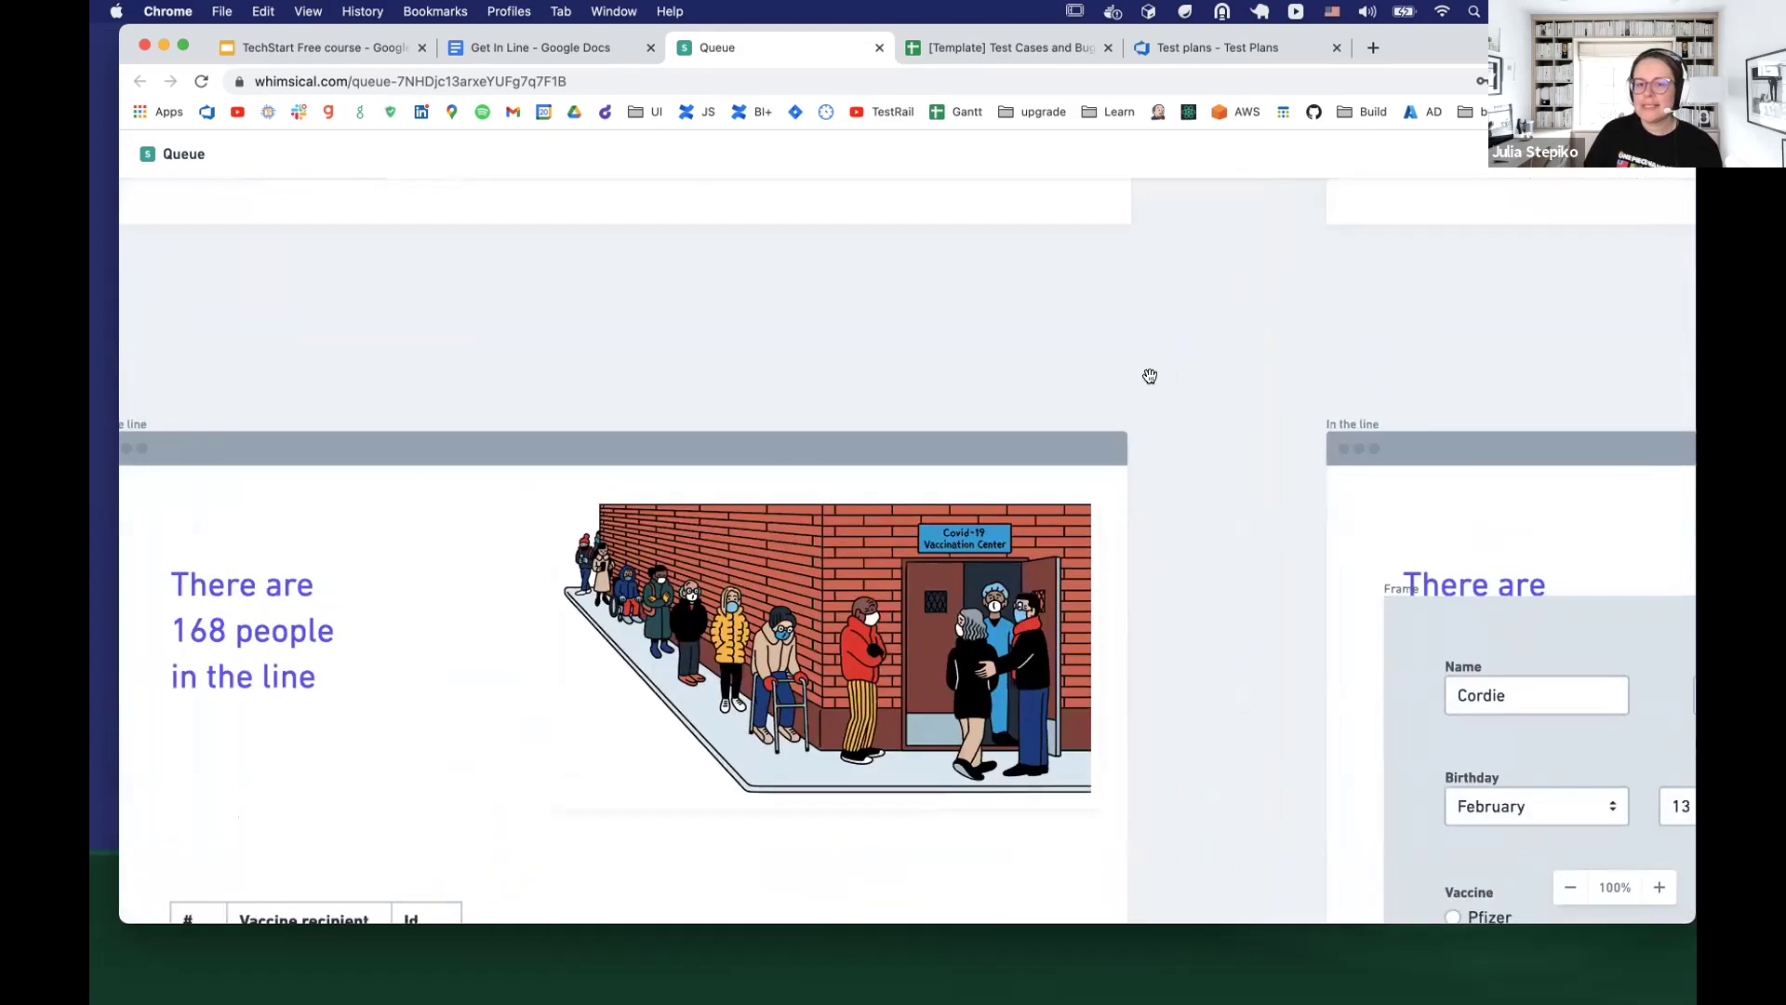
scroll(1187, 638, "up", 10)
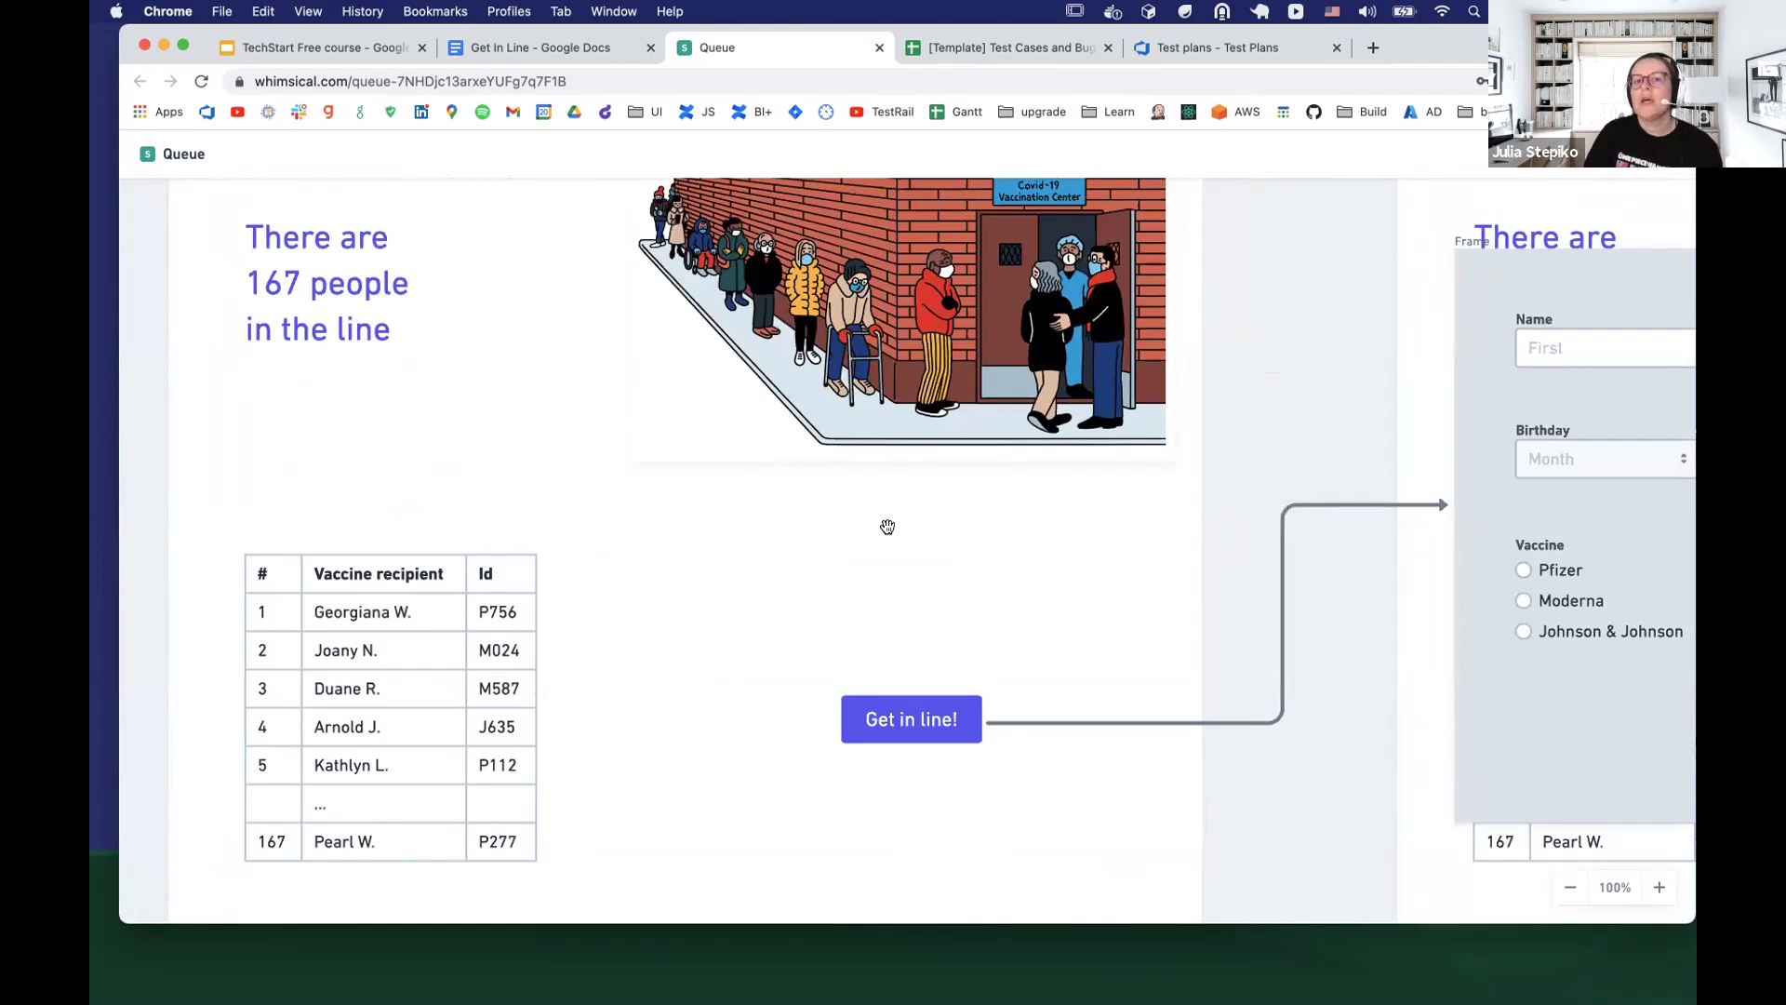
left_click_drag(1347, 385, 589, 379)
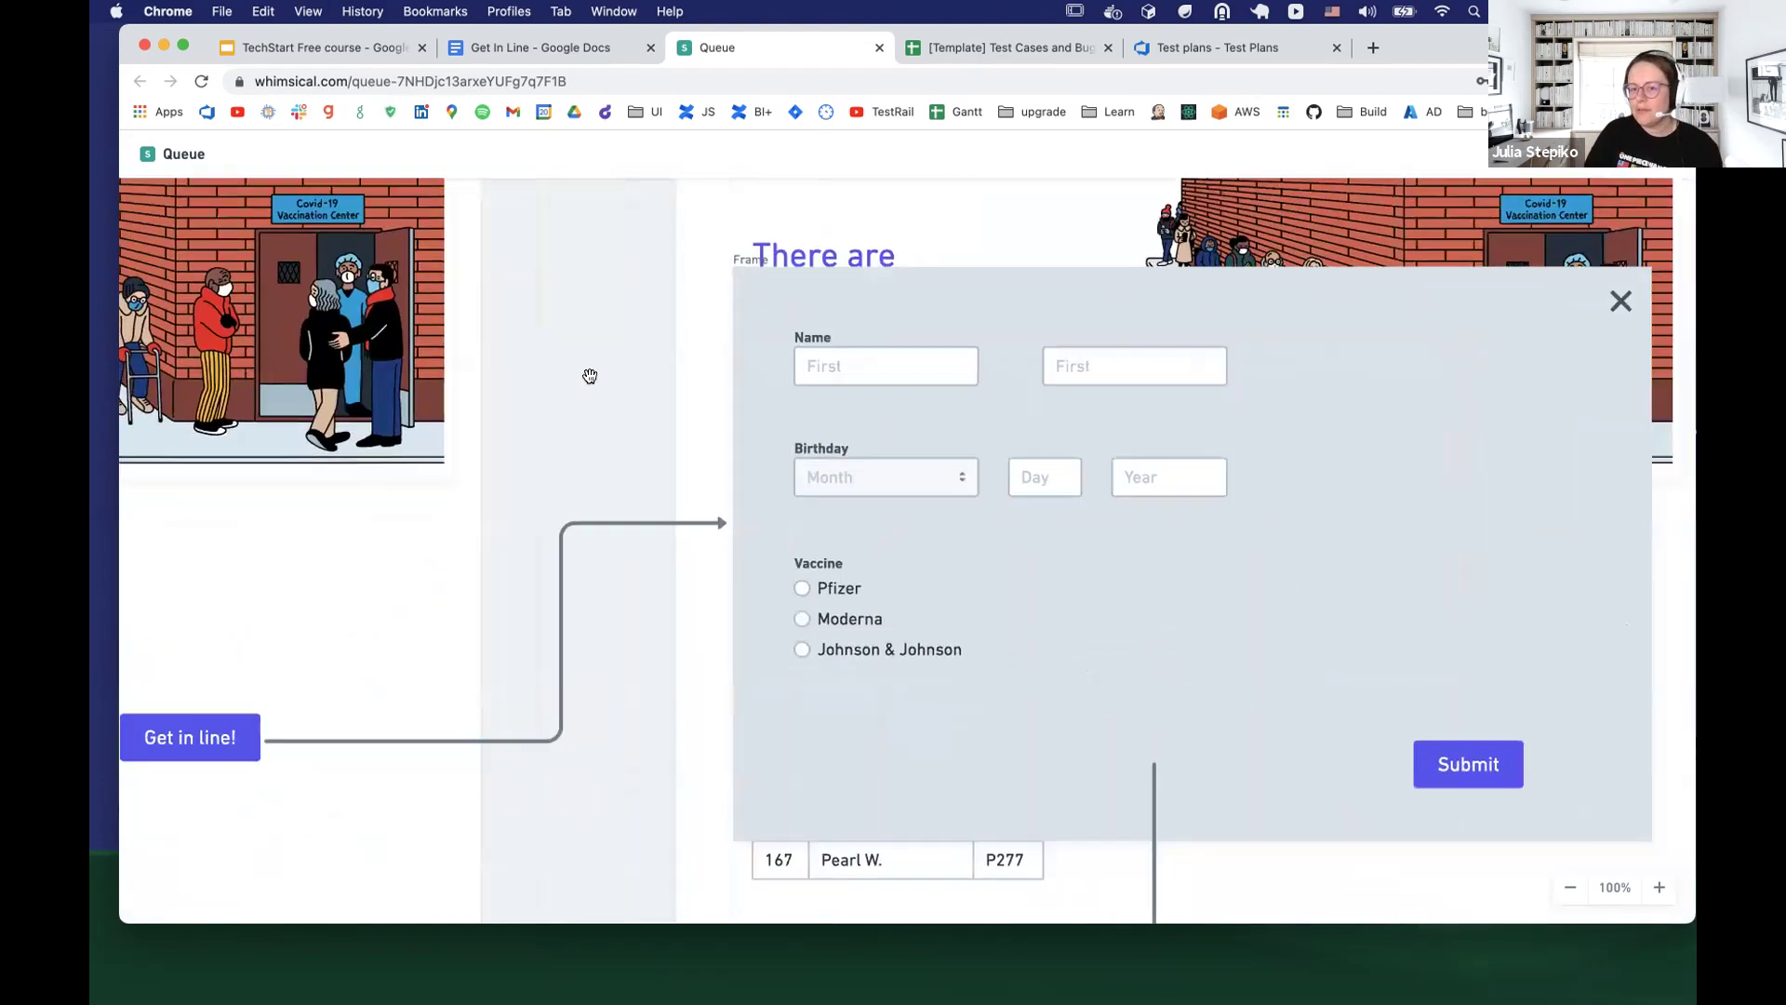
left_click_drag(556, 771, 735, 303)
scroll(735, 303, "down", 3)
scroll(793, 533, "left", 10)
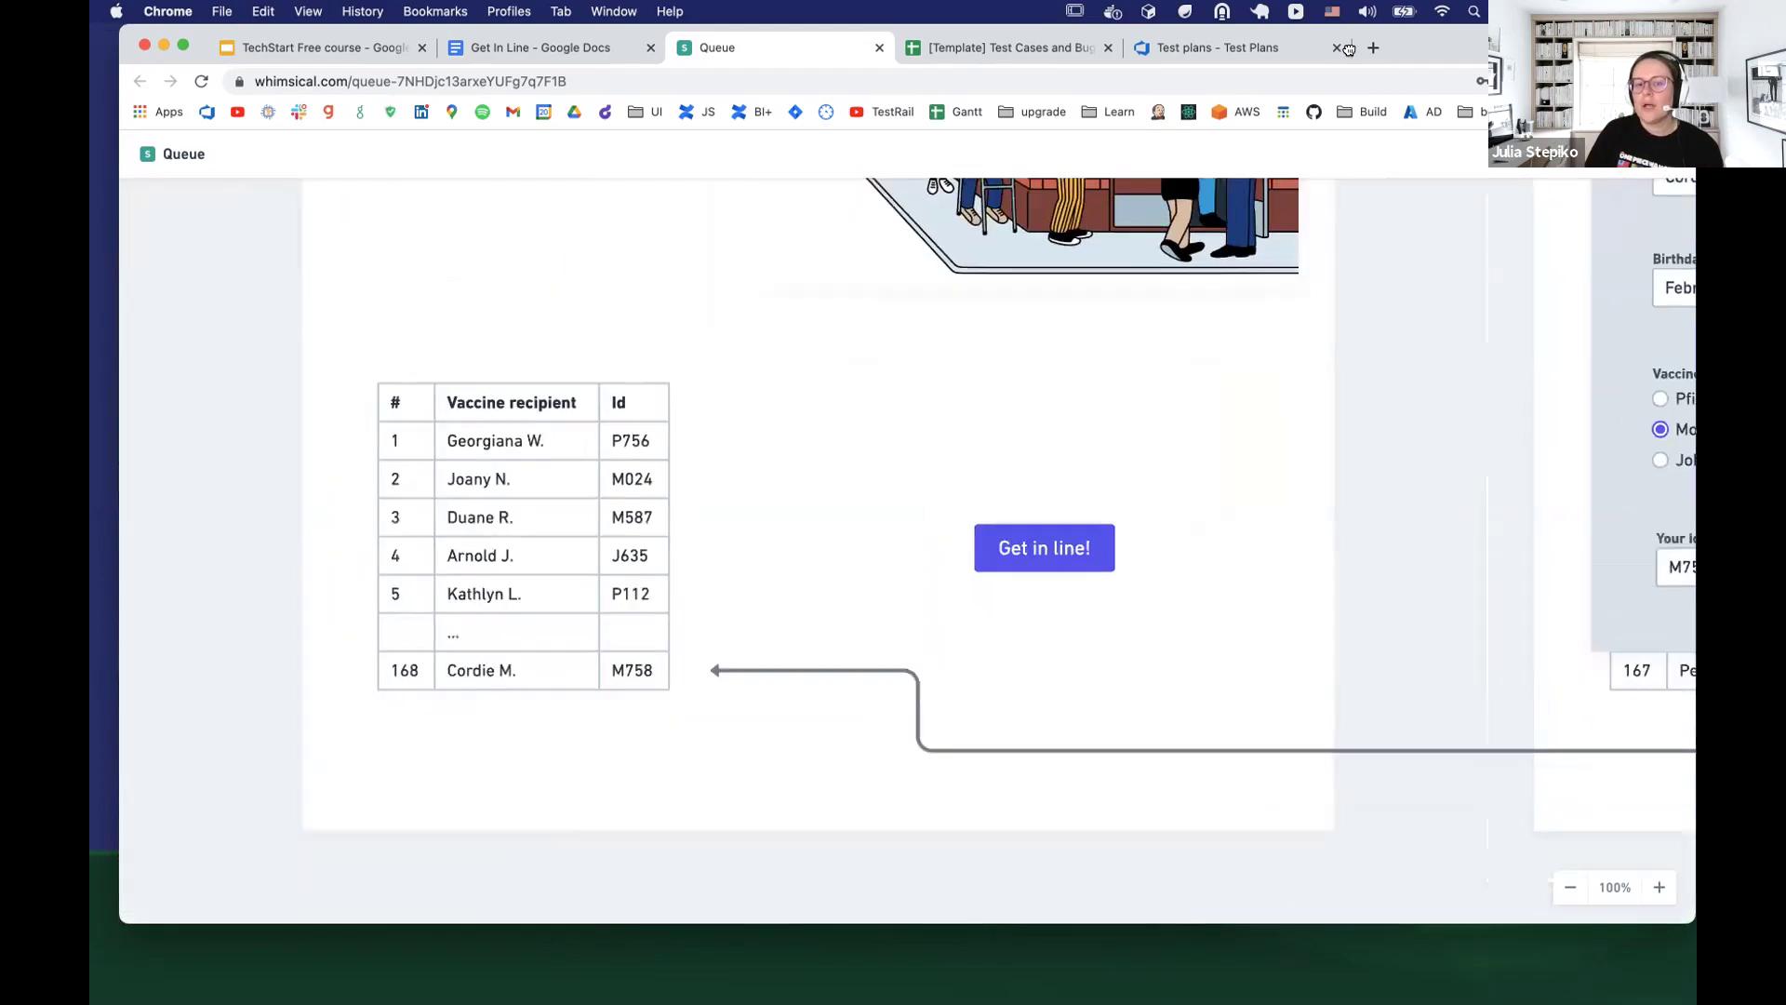
Compare the filled-in registration form with the people count and last table entry on the final In the line screen
scroll(793, 534, "right", 7)
scroll(986, 294, "down", 4)
scroll(495, 736, "down", 6)
scroll(495, 736, "right", 7)
scroll(874, 176, "up", 8)
scroll(874, 176, "left", 5)
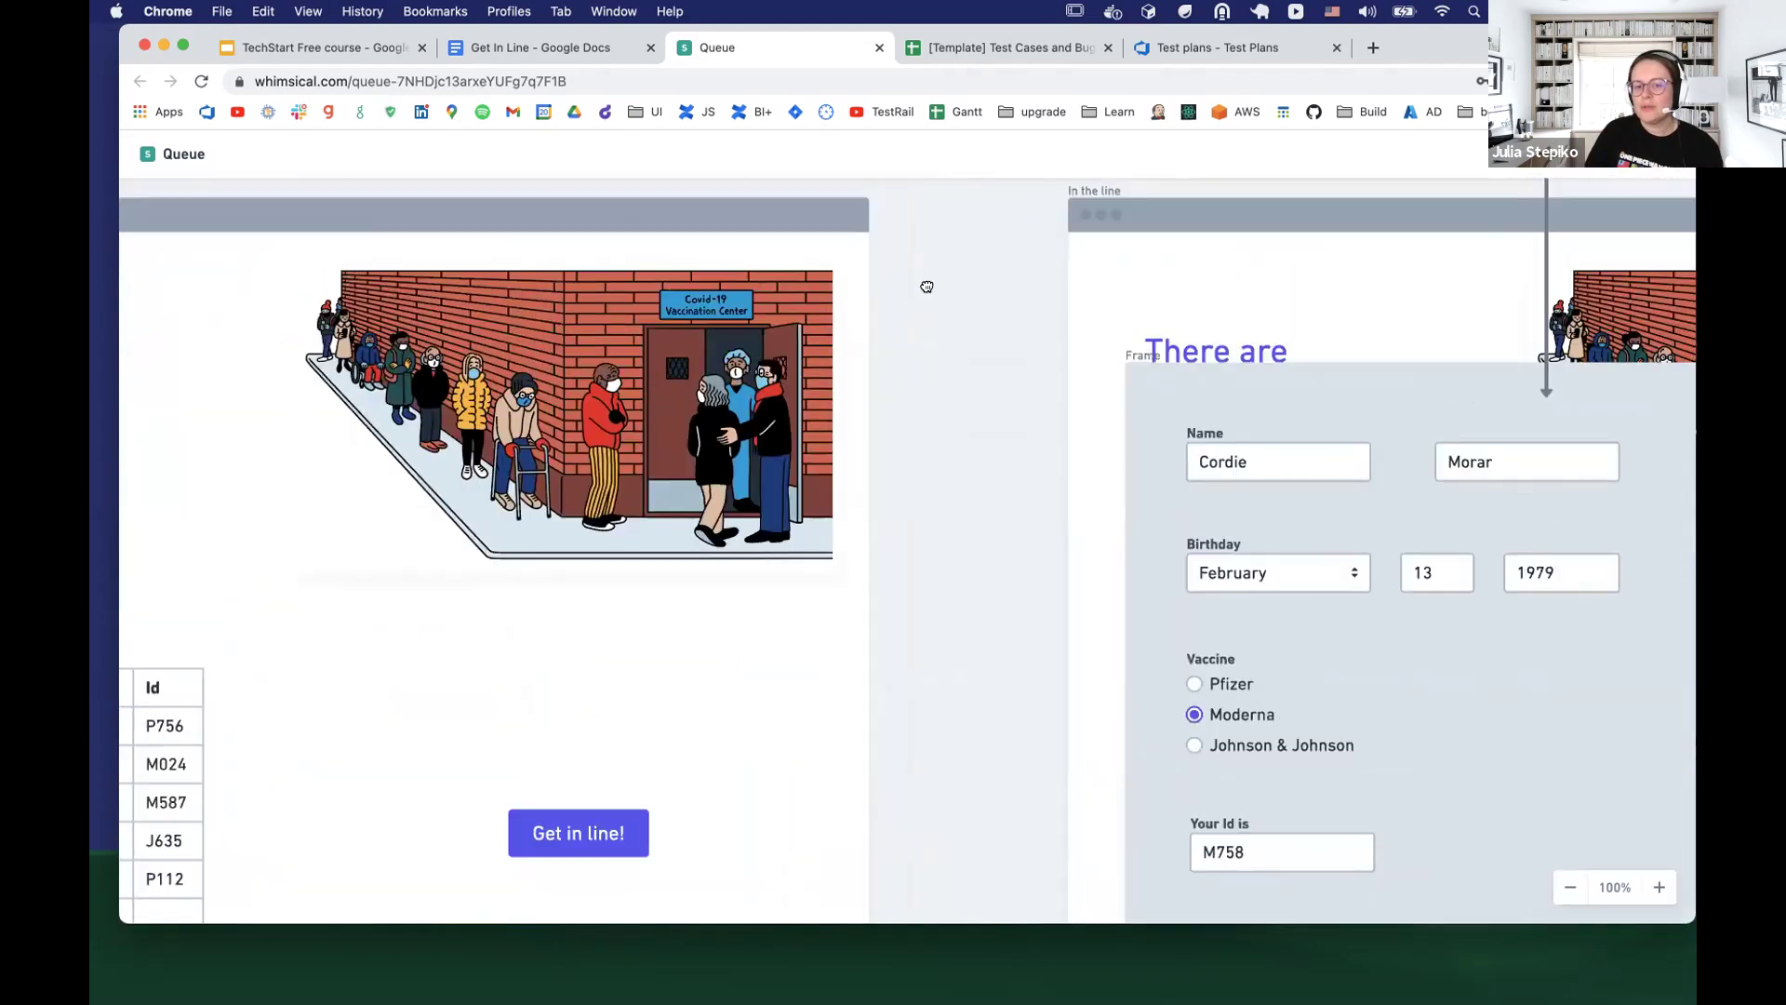
scroll(717, 679, "down", 2)
scroll(718, 678, "left", 2)
scroll(1055, 353, "down", 4)
scroll(1055, 354, "left", 7)
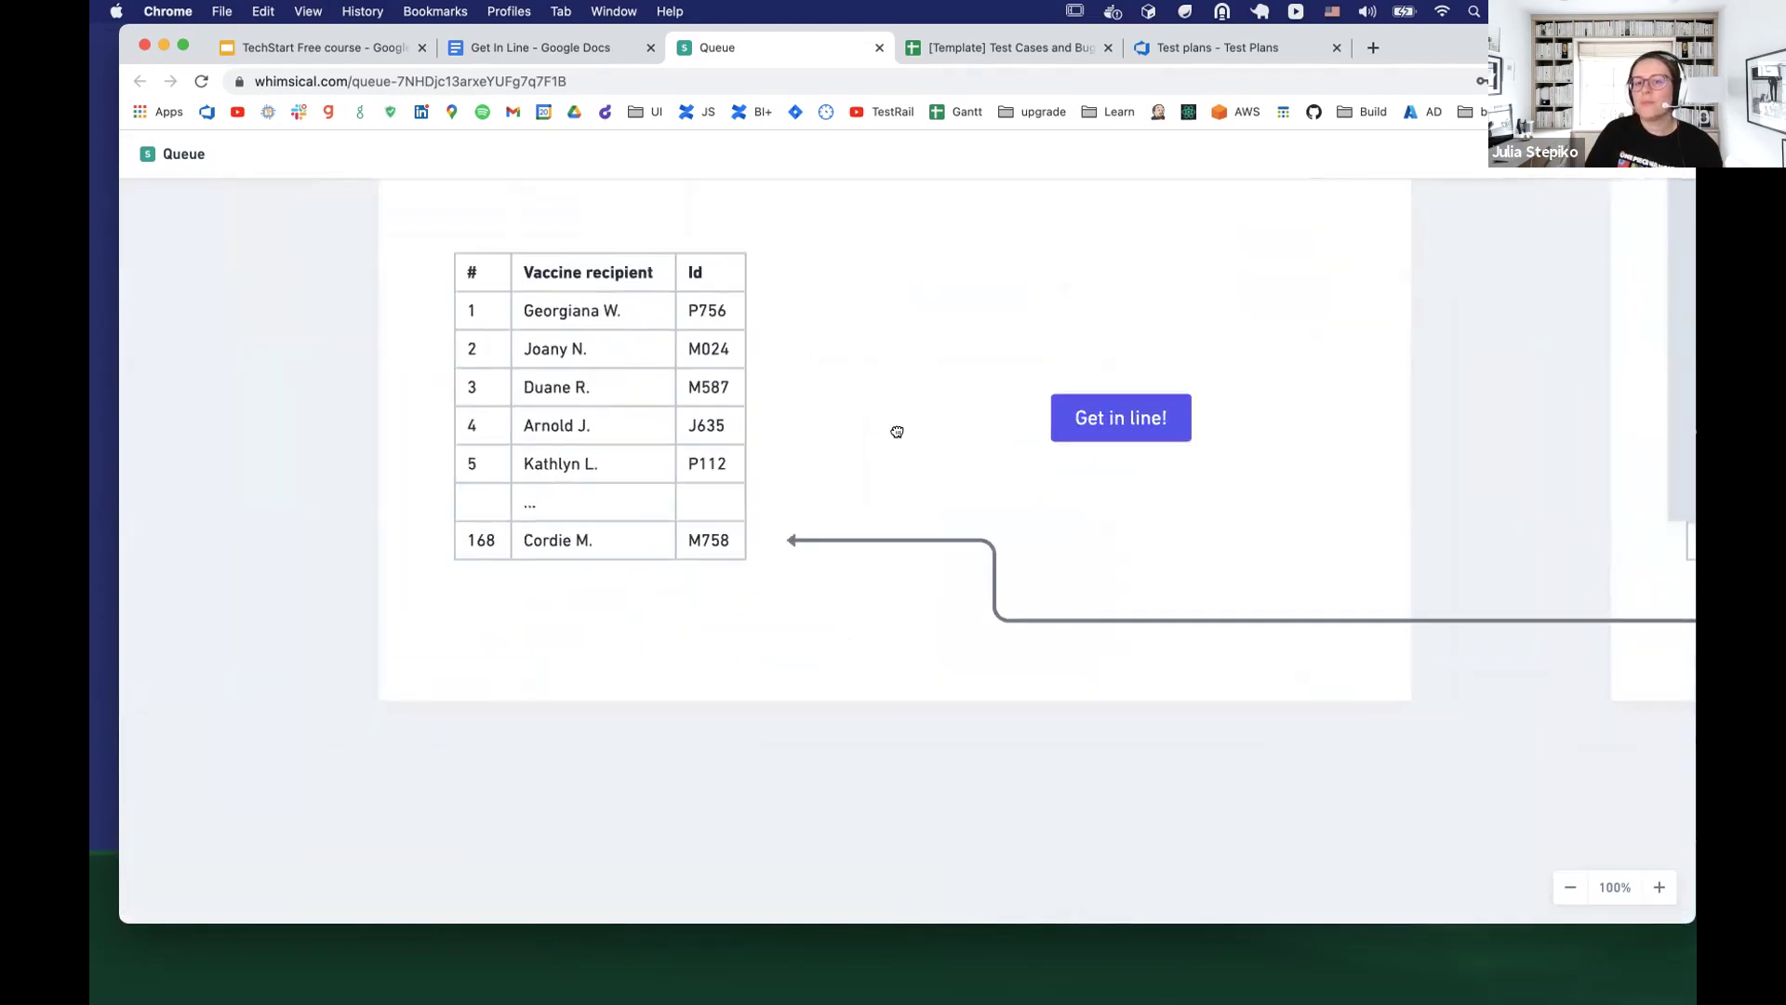
scroll(896, 431, "up", 7)
scroll(897, 431, "right", 2)
scroll(822, 617, "down", 1)
scroll(821, 618, "right", 1)
scroll(813, 581, "right", 1)
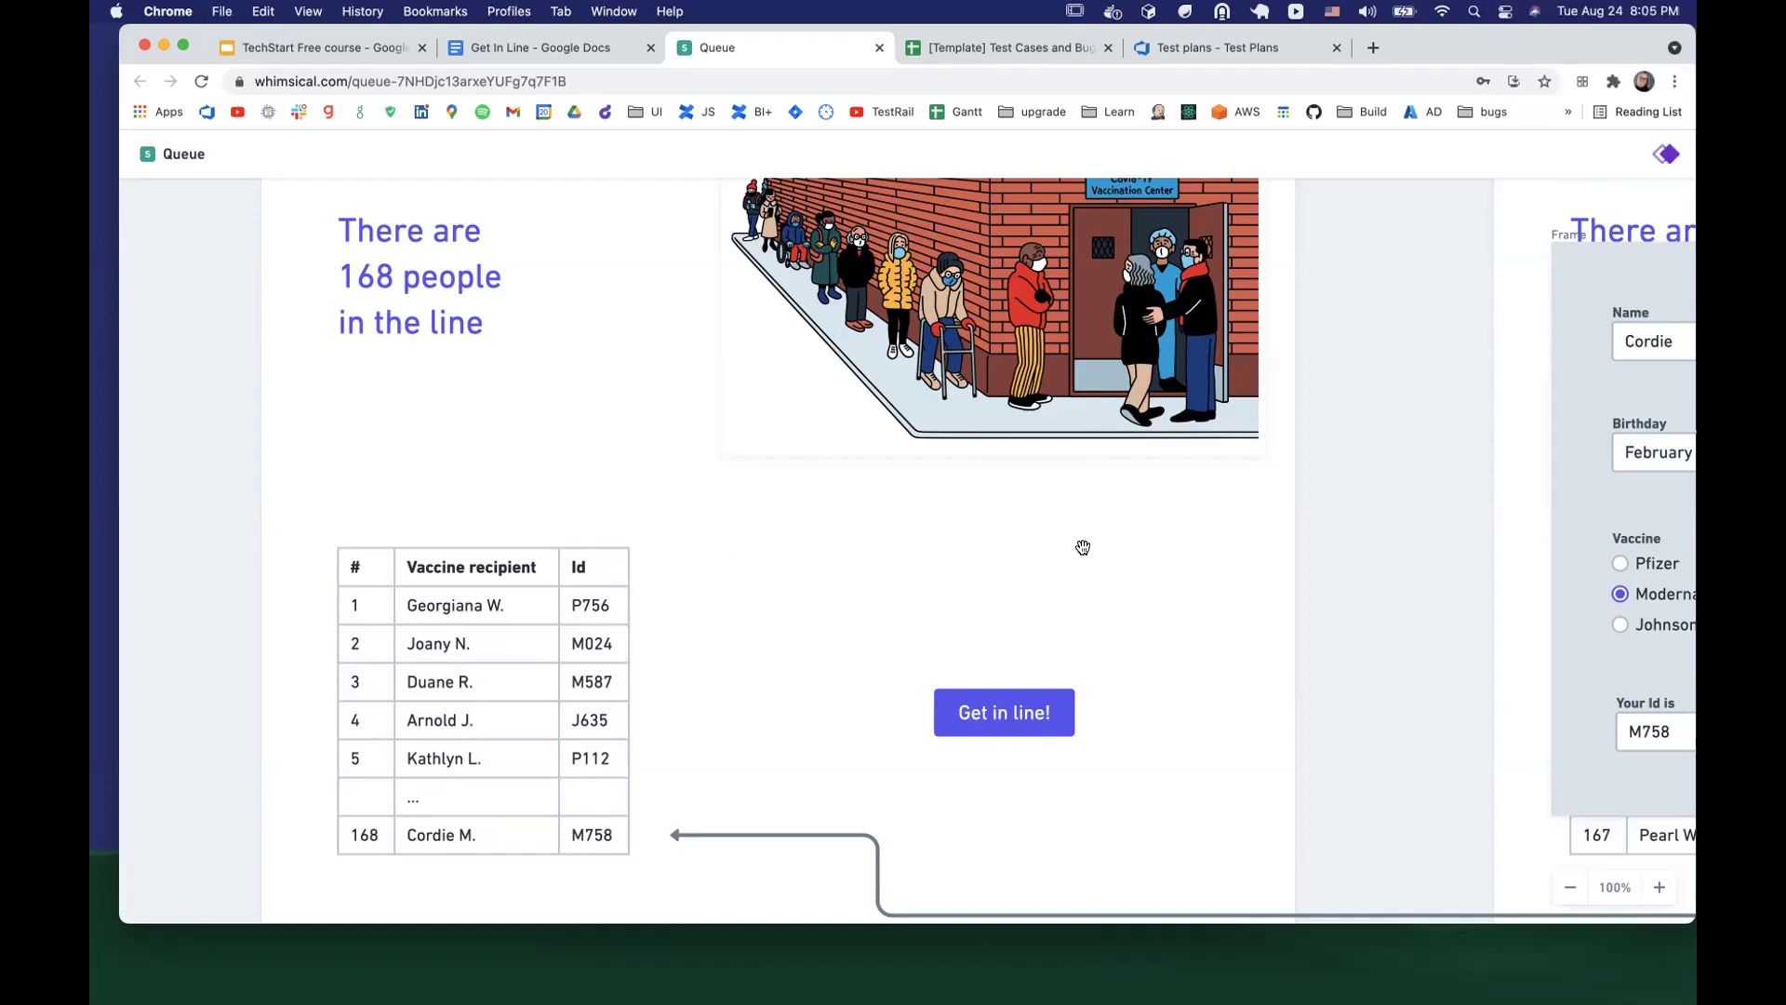
scroll(1080, 546, "right", 10)
scroll(859, 315, "up", 15)
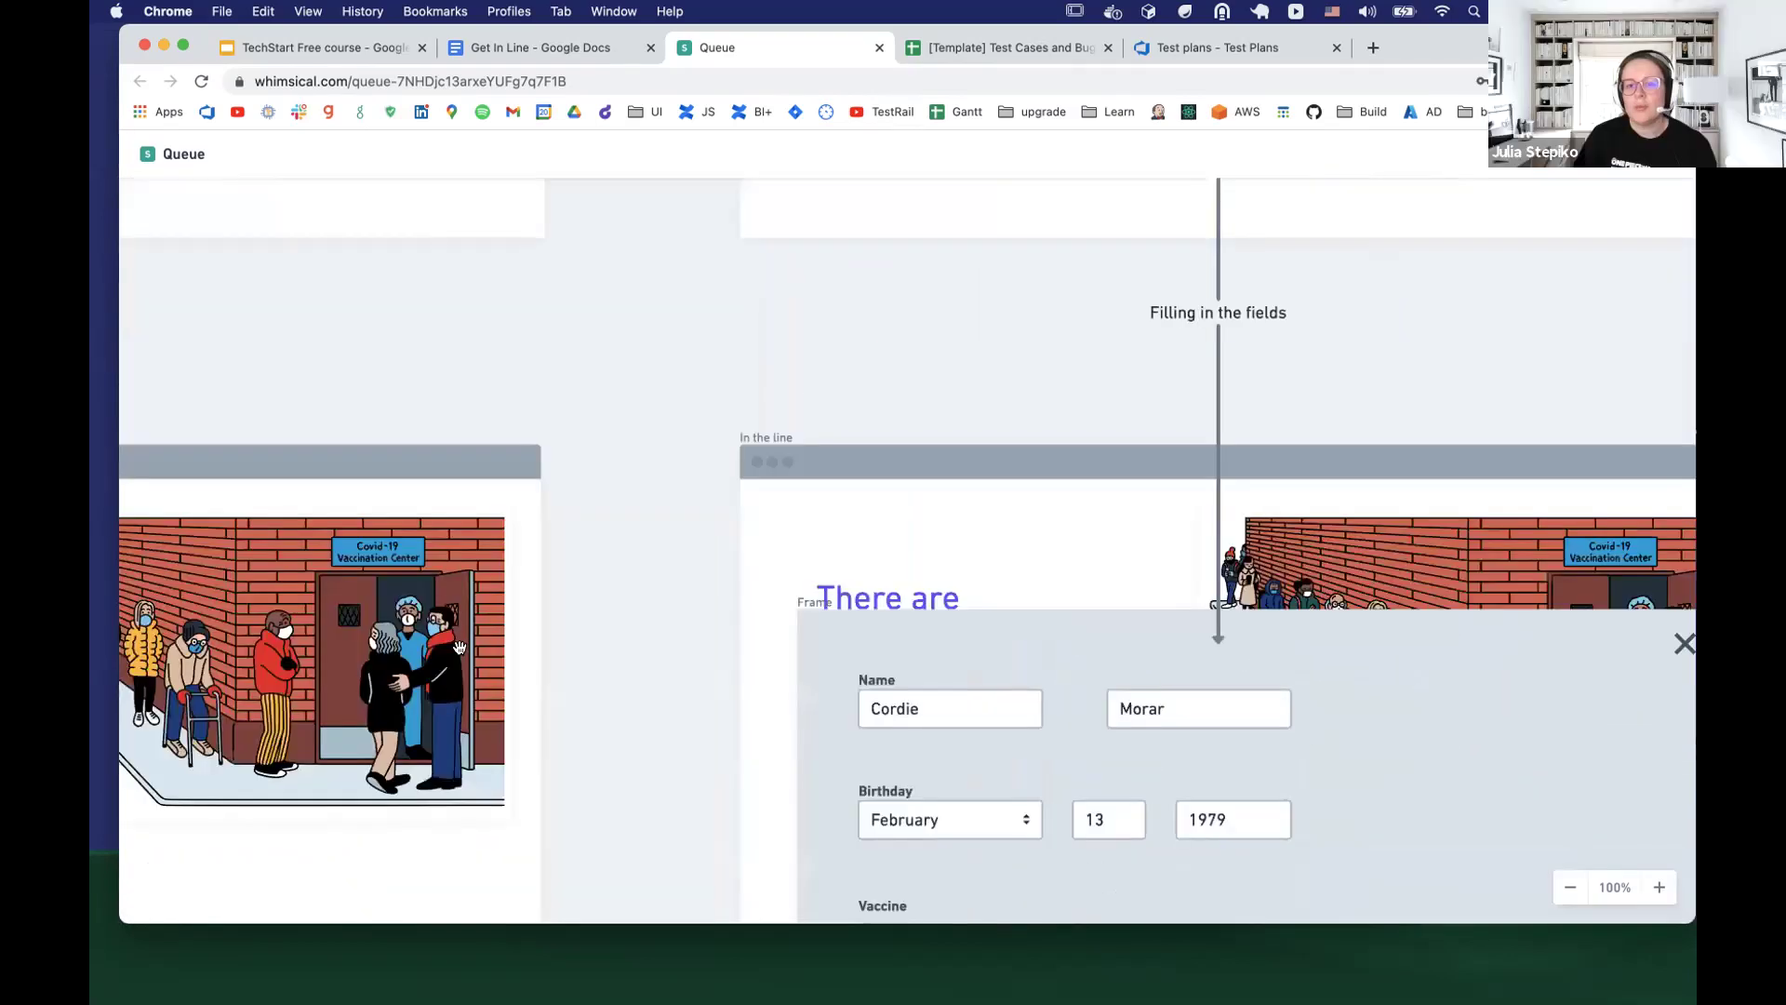
Return to the empty registration form and examine its name, birthday and vaccine fields and the Submit button
scroll(1256, 312, "right", 5)
scroll(837, 652, "up", 5)
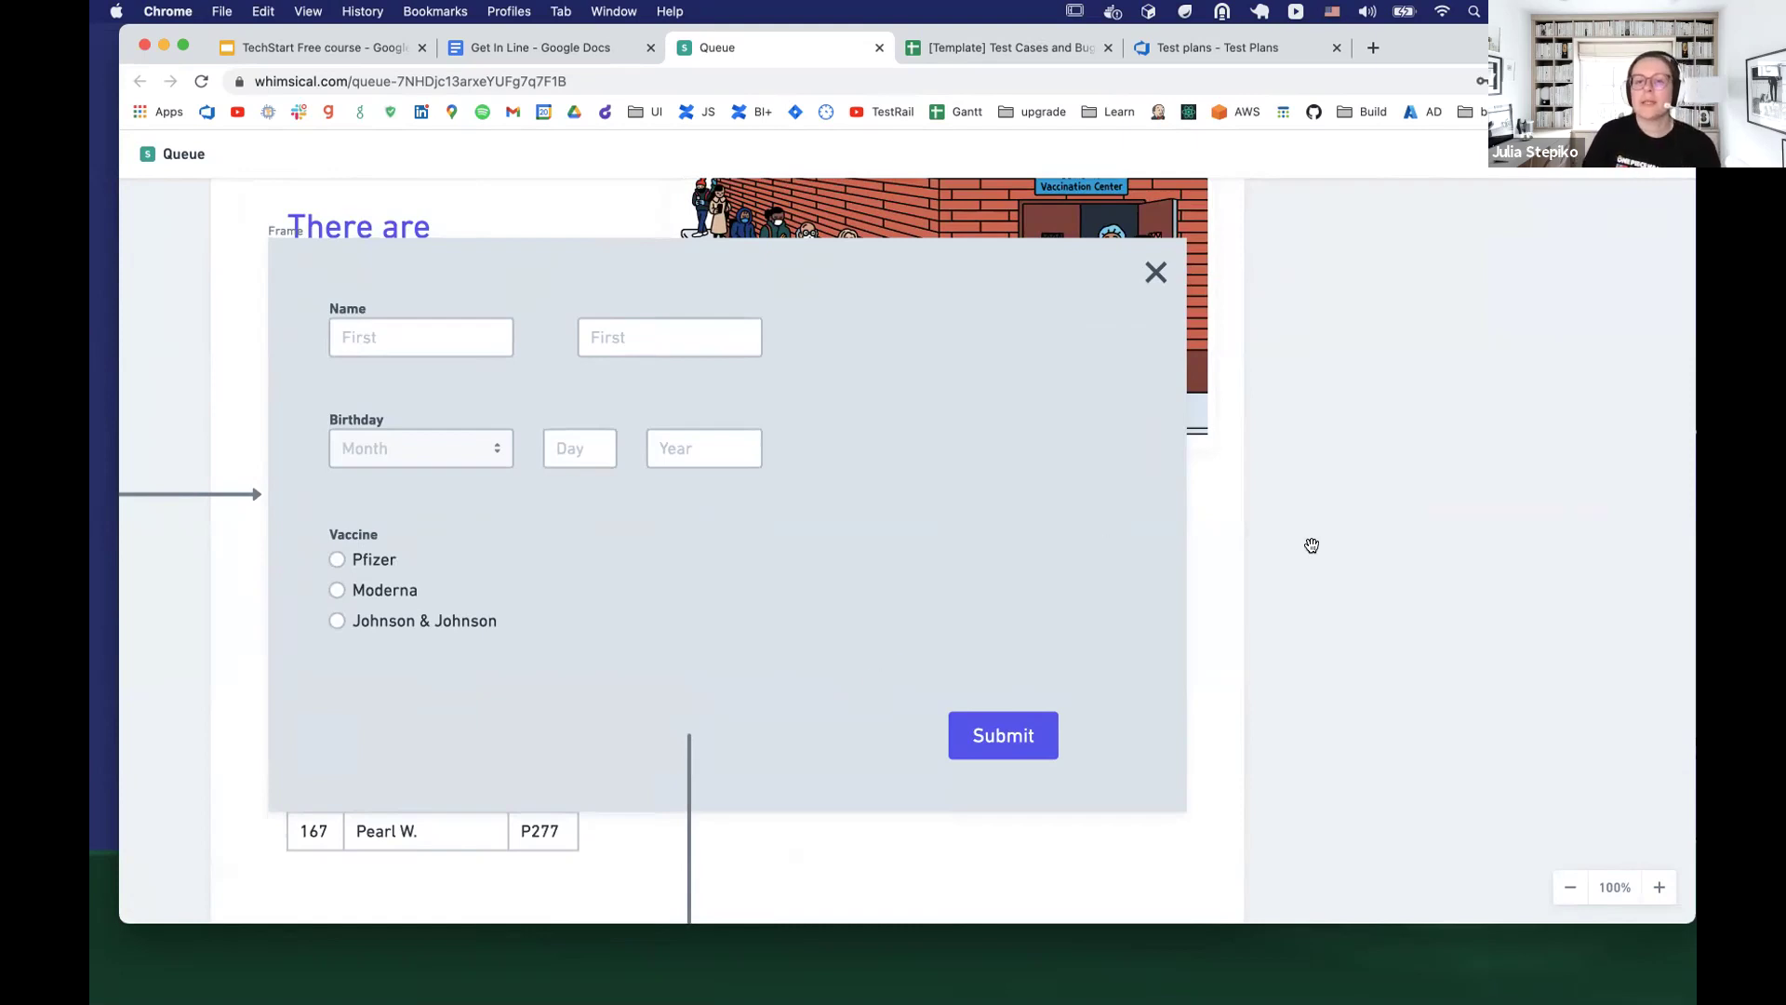
scroll(1360, 443, "down", 3)
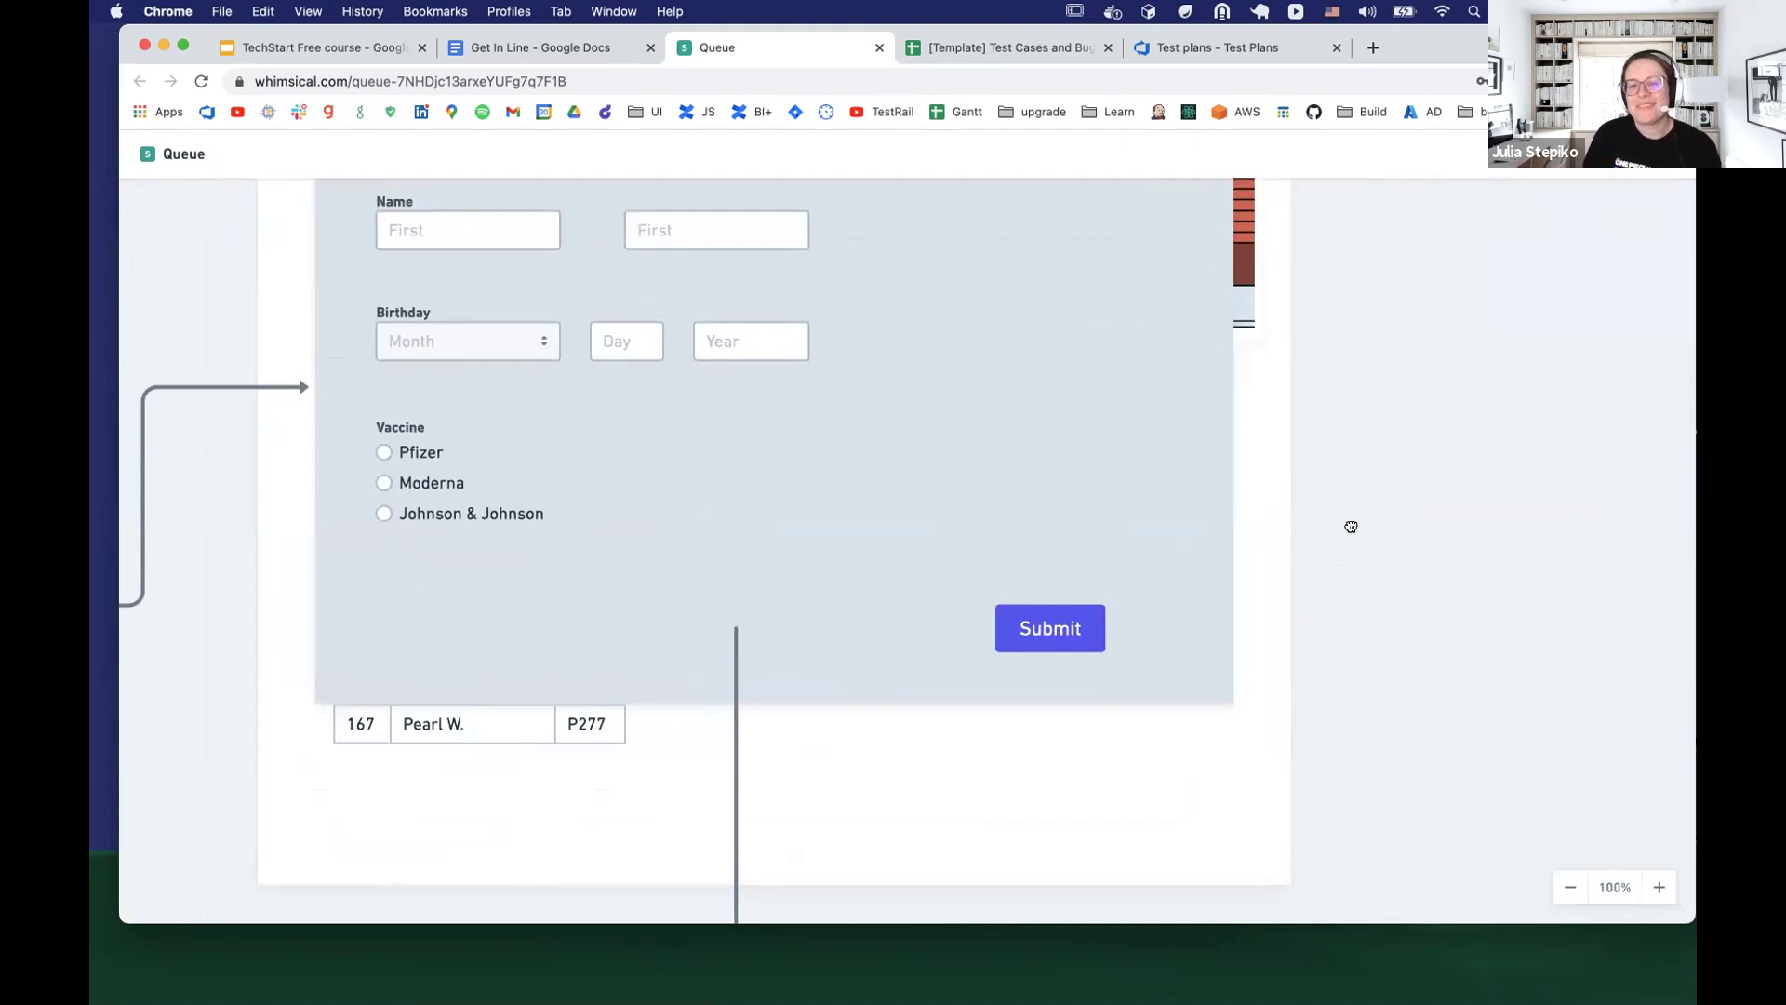
scroll(1330, 576, "down", 1)
scroll(1320, 629, "up", 3)
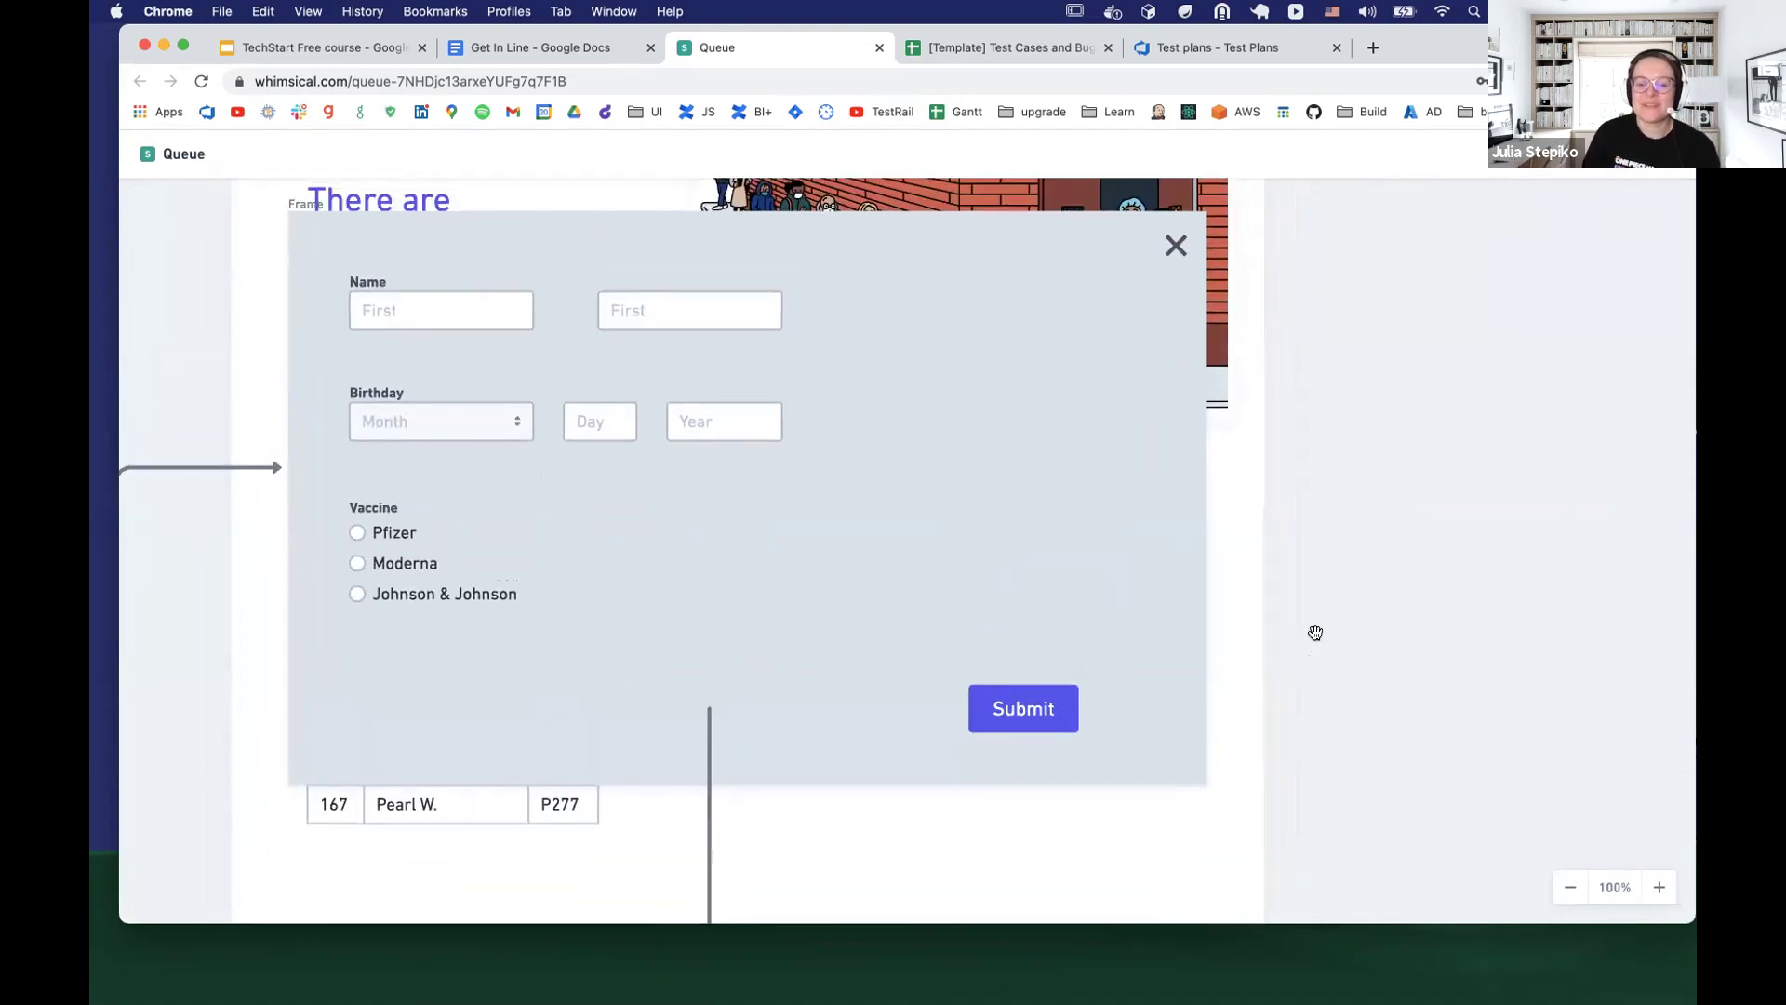
scroll(1319, 629, "left", 1)
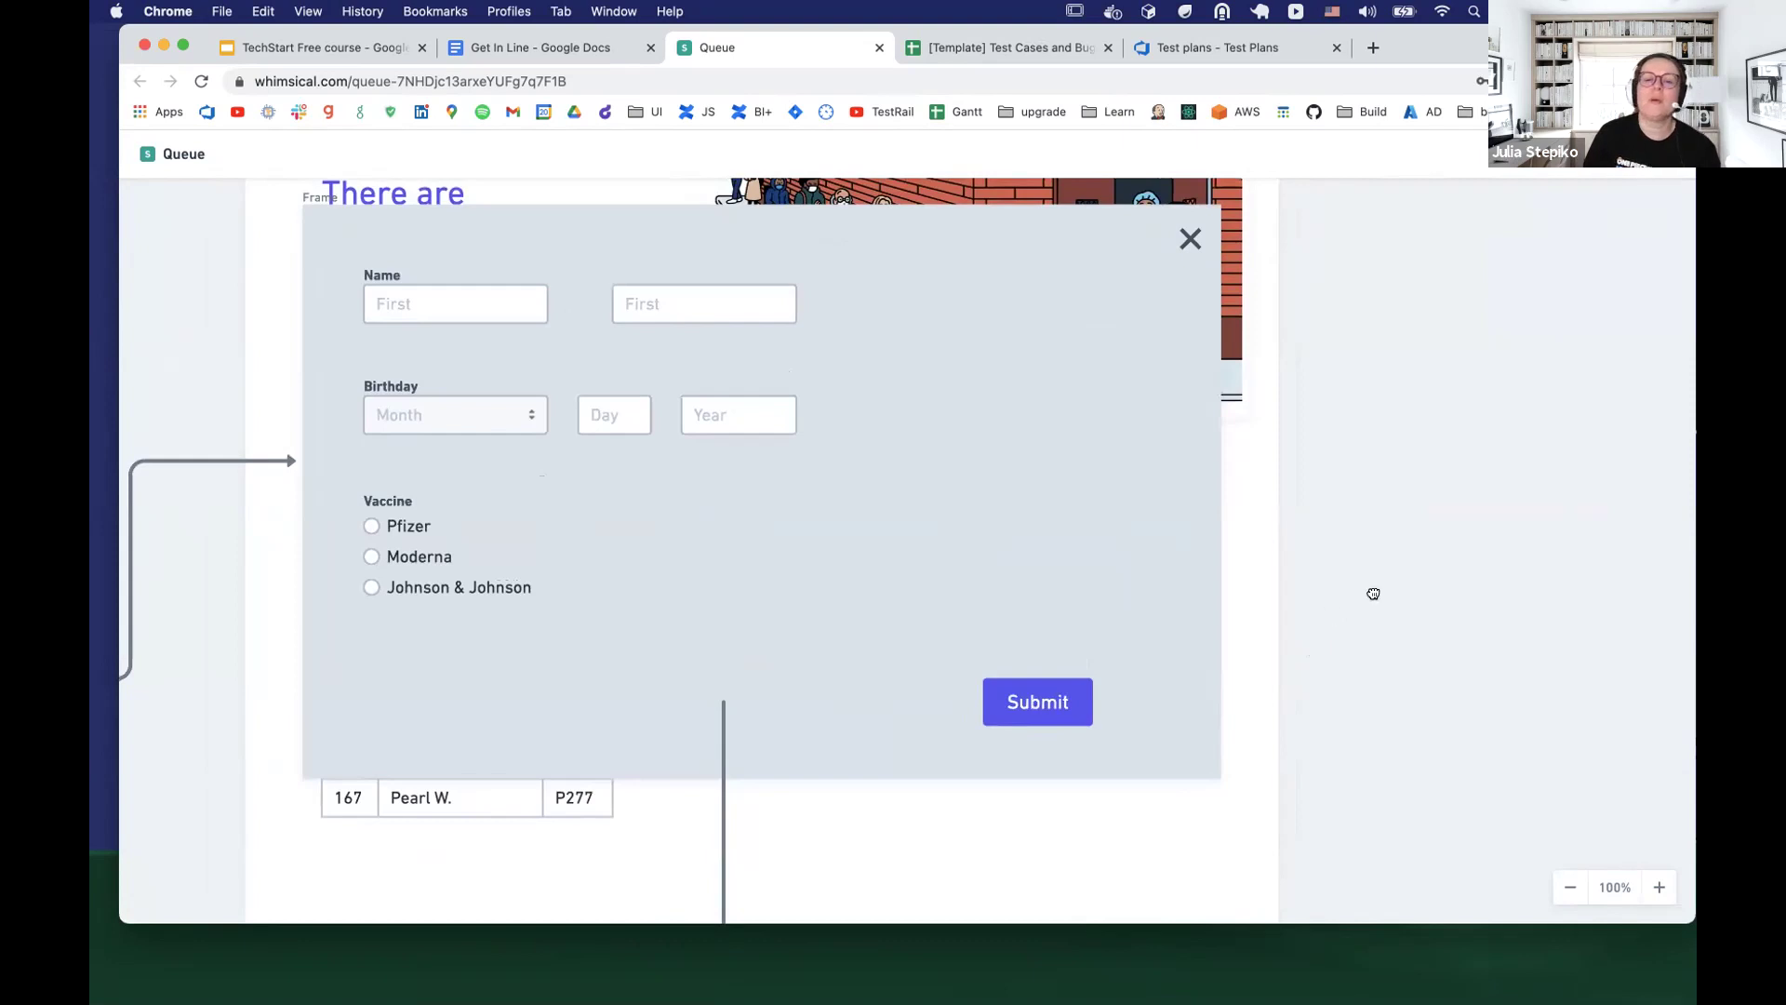
scroll(1348, 550, "up", 3)
scroll(1343, 543, "down", 2)
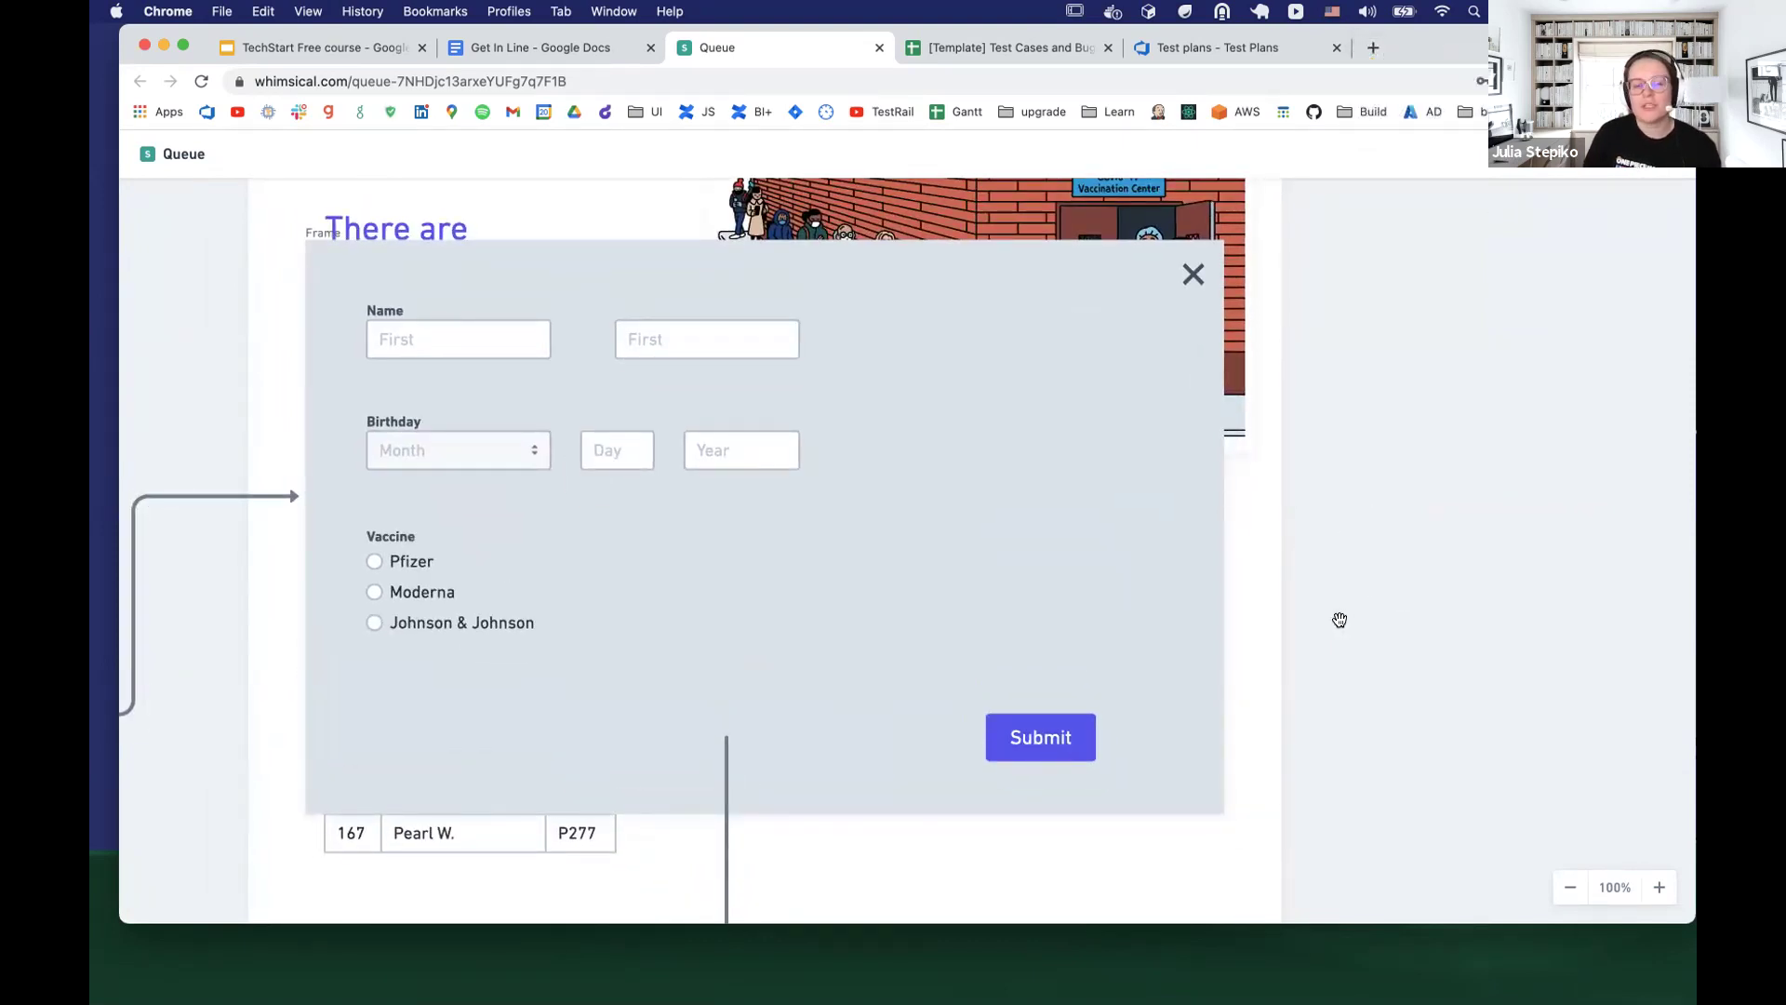
mouse_move(1340, 619)
left_mouse_down()
mouse_move(1339, 652)
mouse_move(1324, 606)
left_mouse_up()
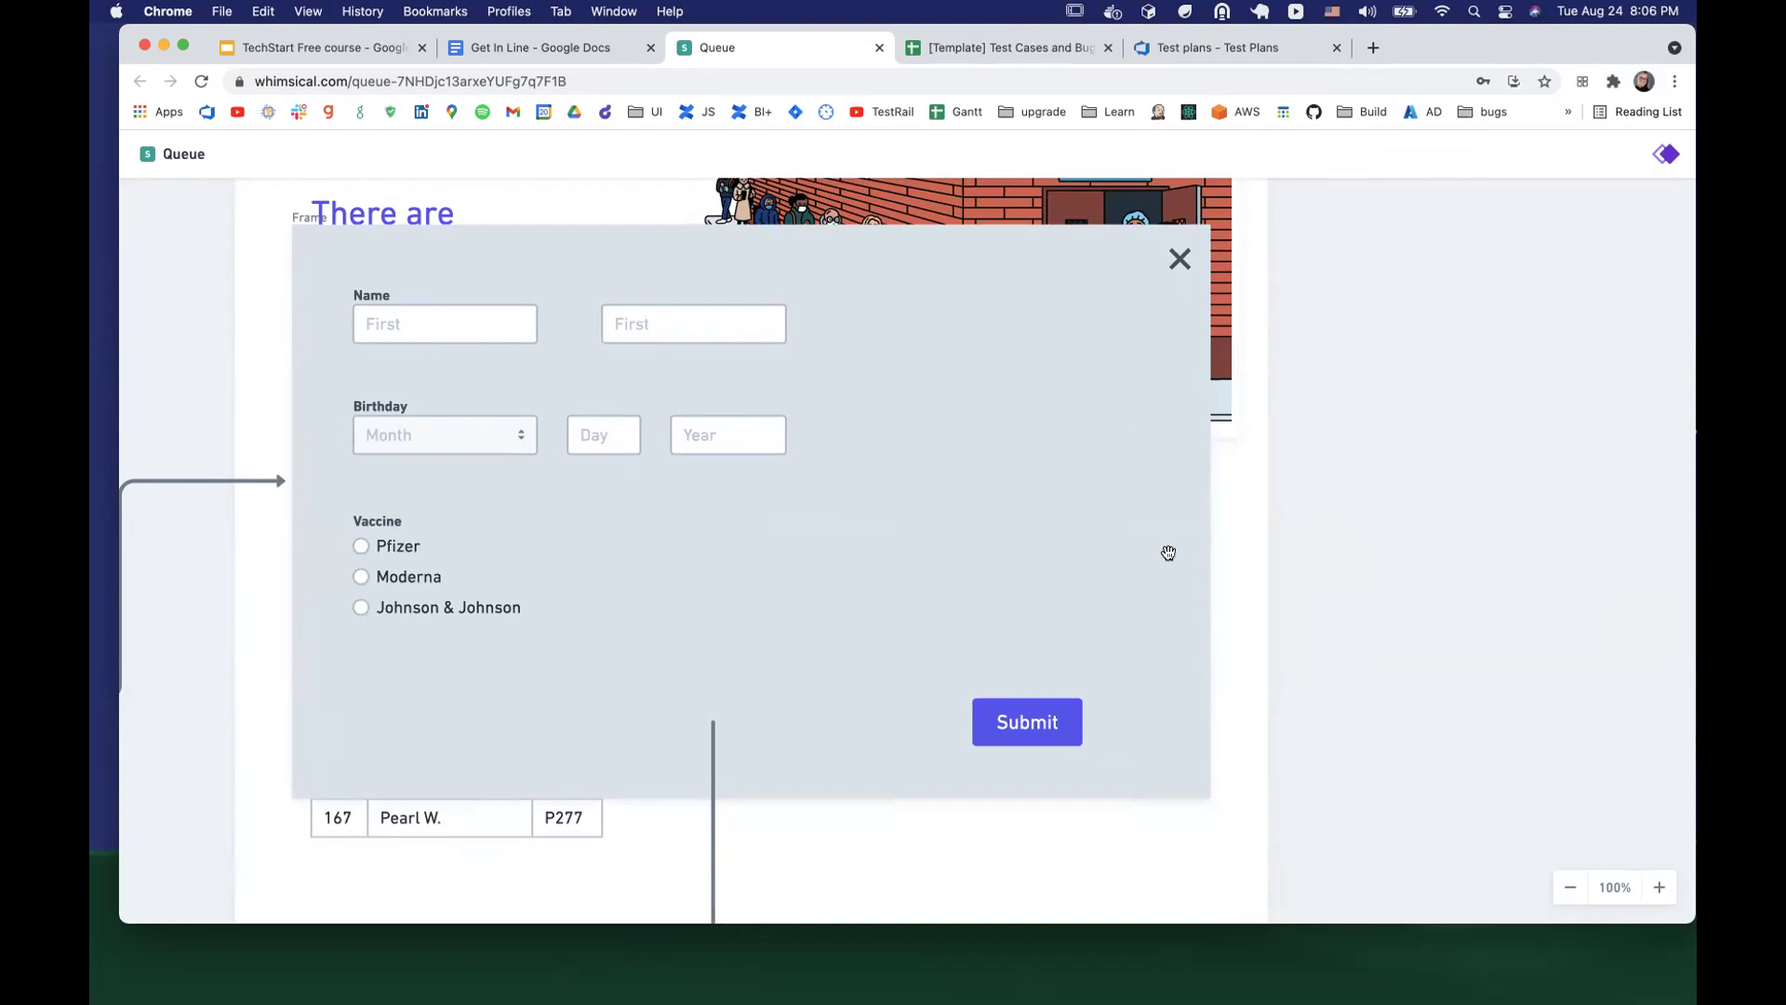
left_click_drag(1311, 544, 1342, 518)
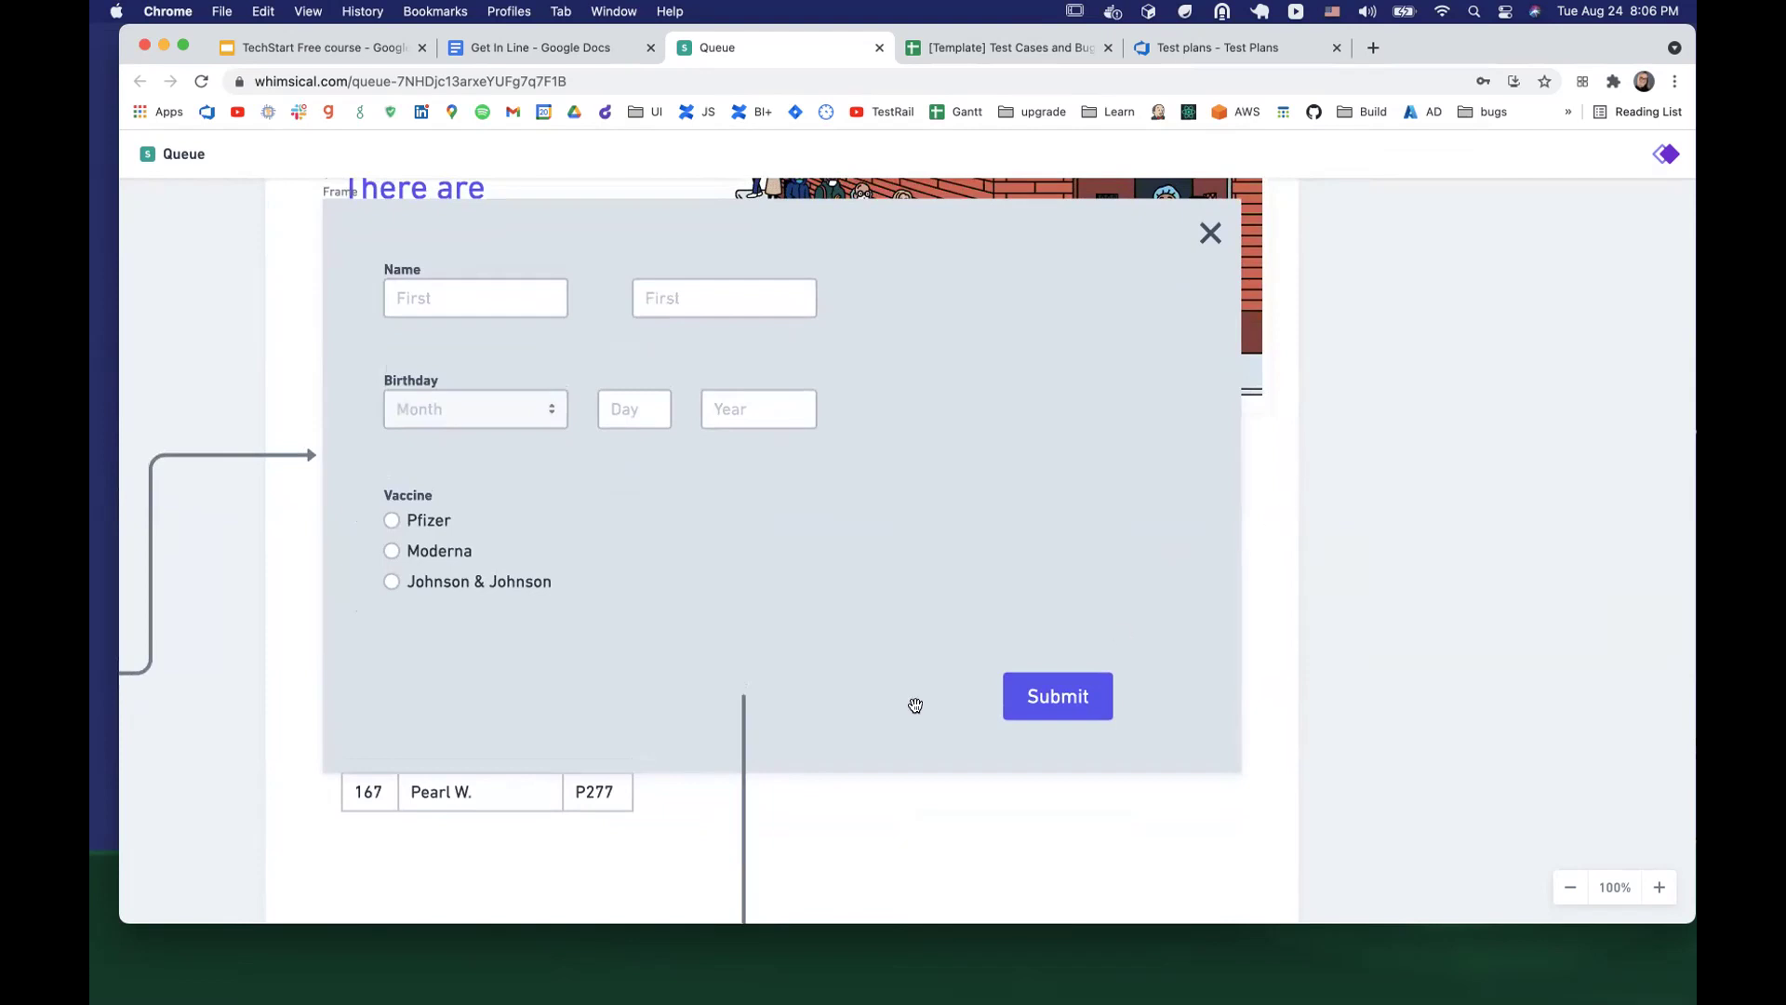
left_click_drag(1312, 554, 1323, 518)
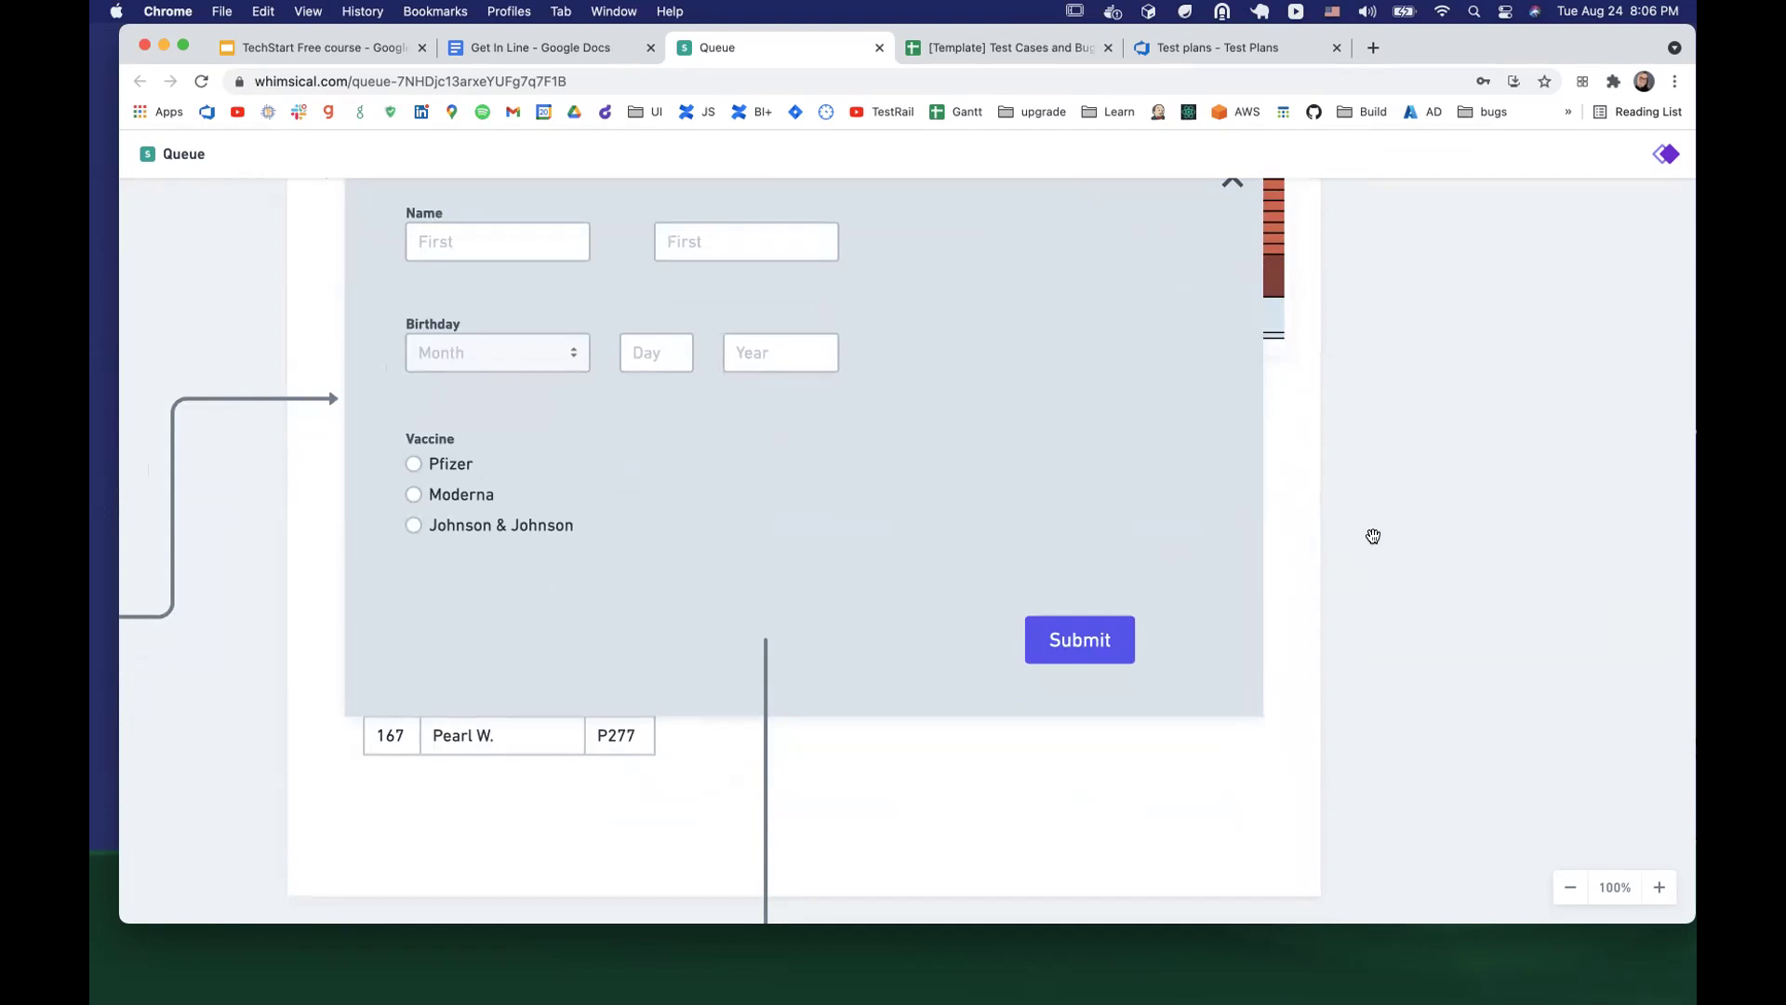
left_click_drag(1380, 490, 1340, 610)
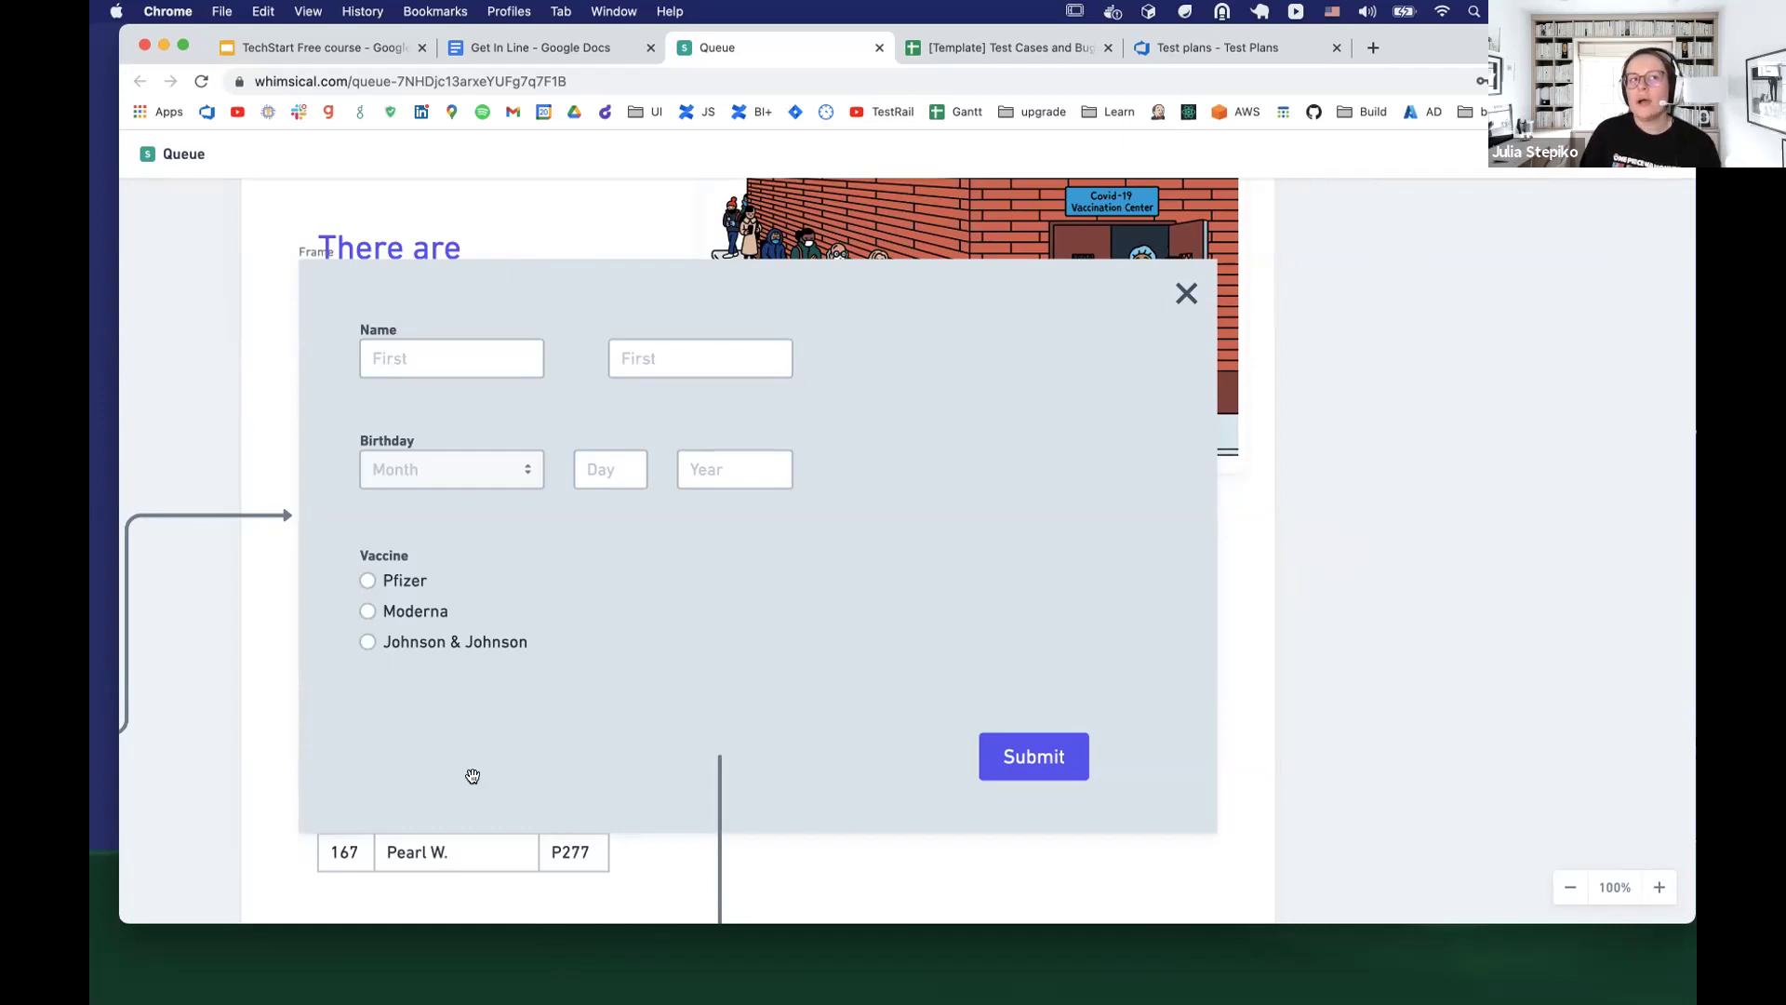
Trace the wireframe from the empty registration form back to the starting screen's recipient table and Get in line! button
scroll(972, 570, "left", 5)
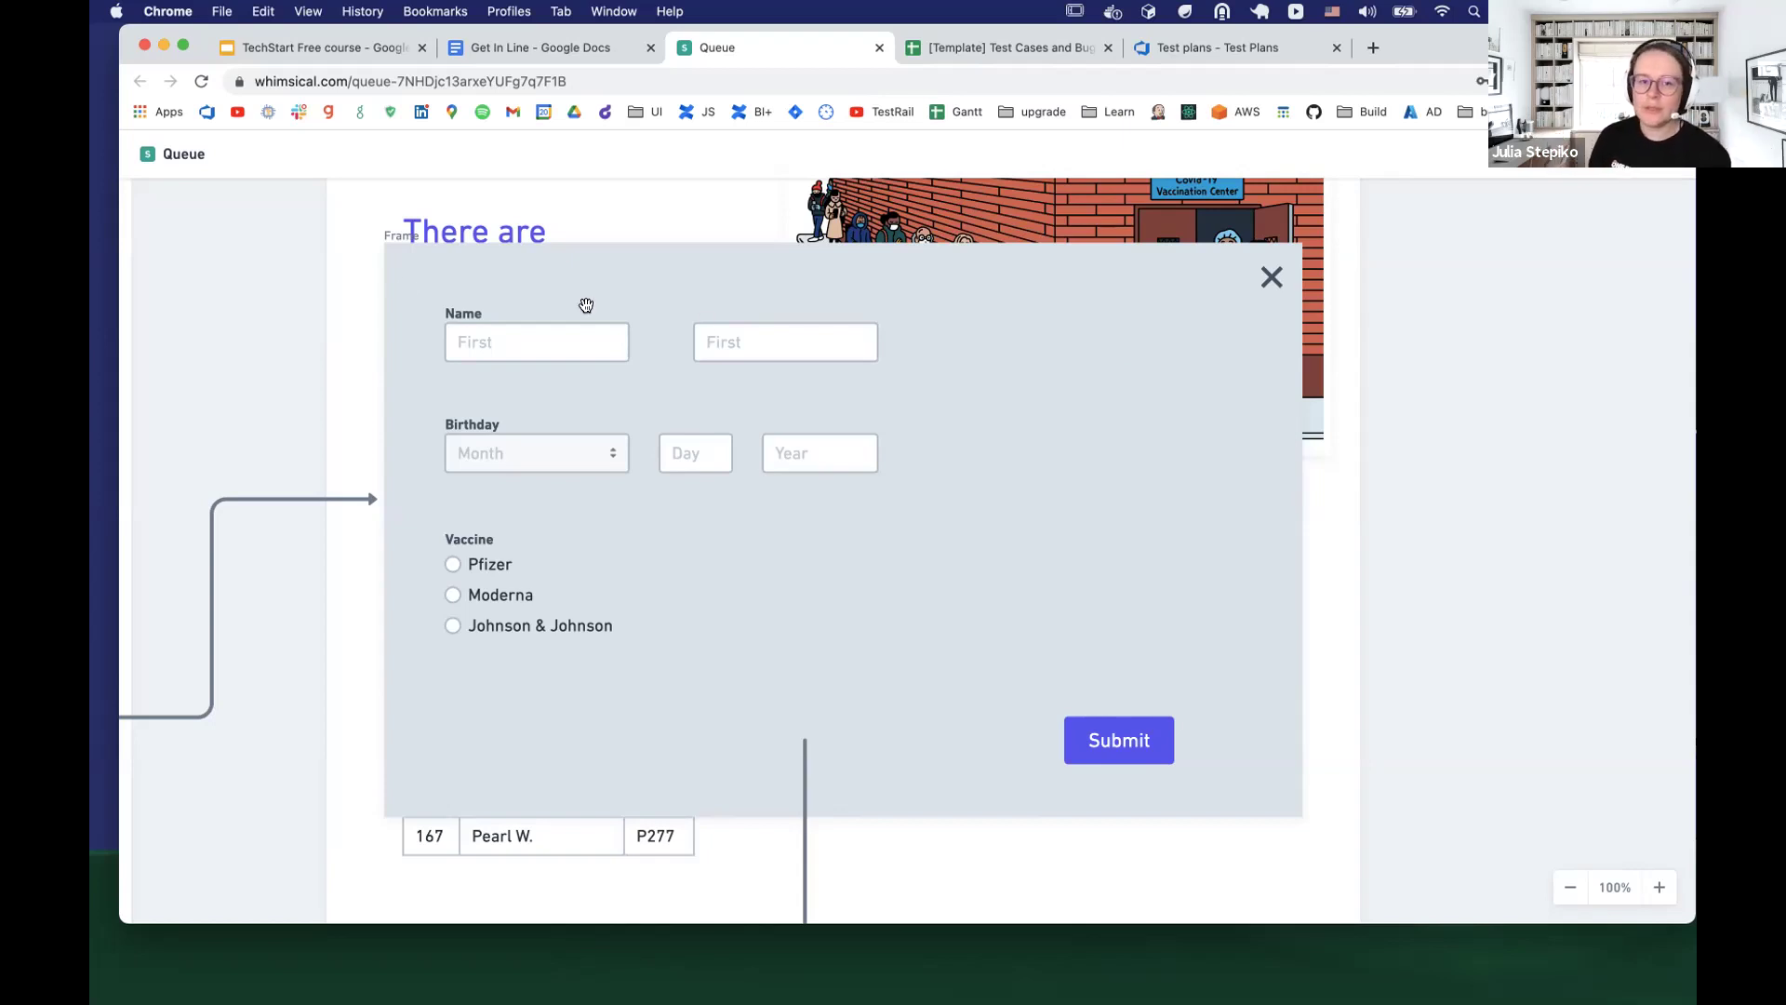
scroll(307, 379, "left", 10)
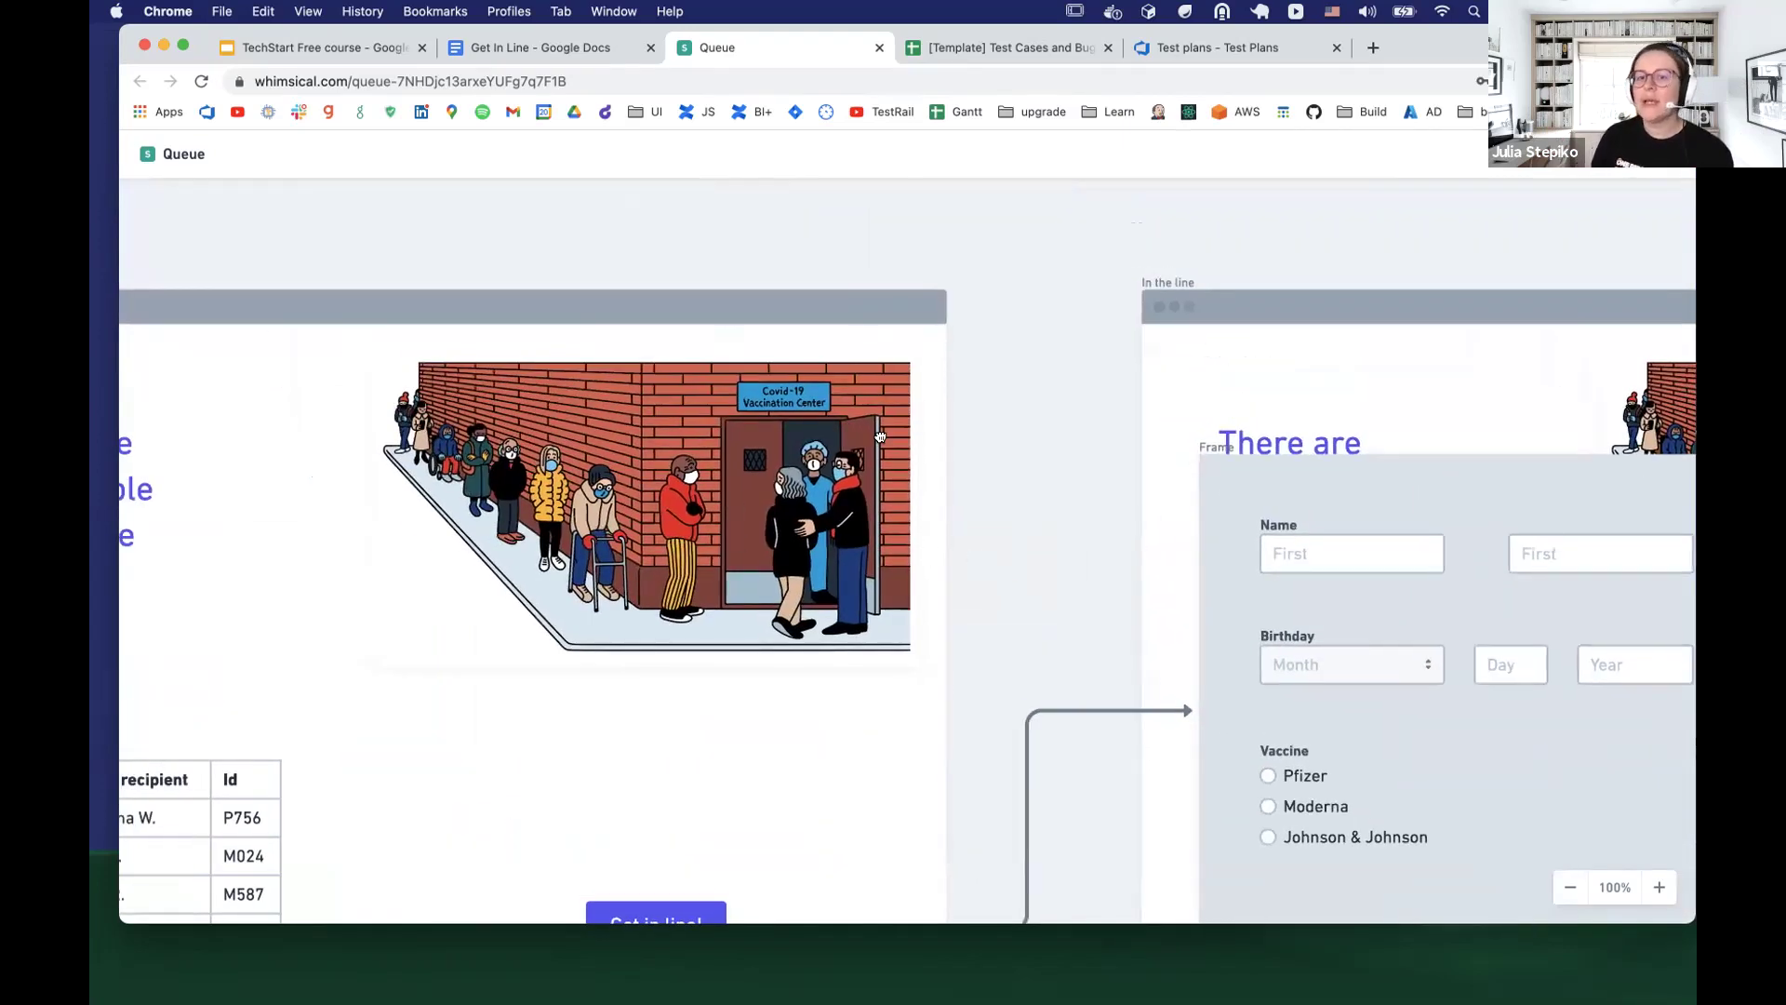
scroll(977, 558, "right", 10)
scroll(977, 559, "down", 2)
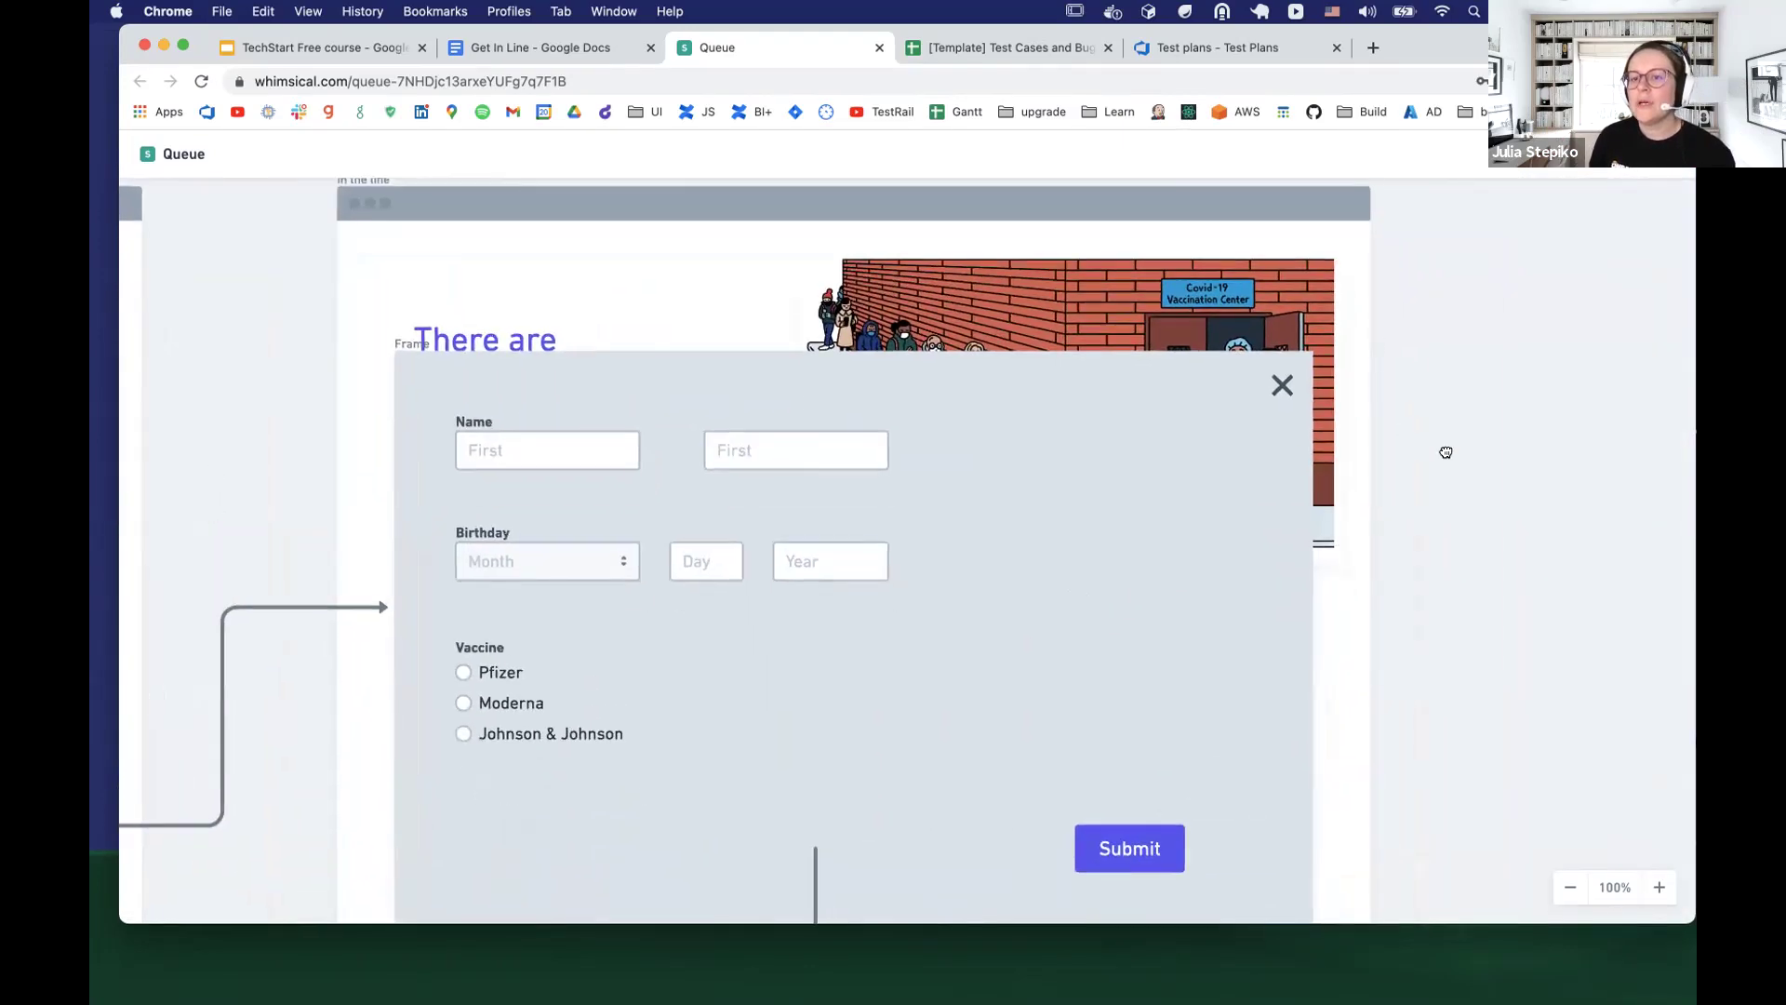
scroll(1404, 382, "down", 2)
scroll(1458, 193, "left", 5)
scroll(1458, 194, "down", 3)
scroll(1459, 194, "left", 10)
scroll(1459, 193, "down", 1)
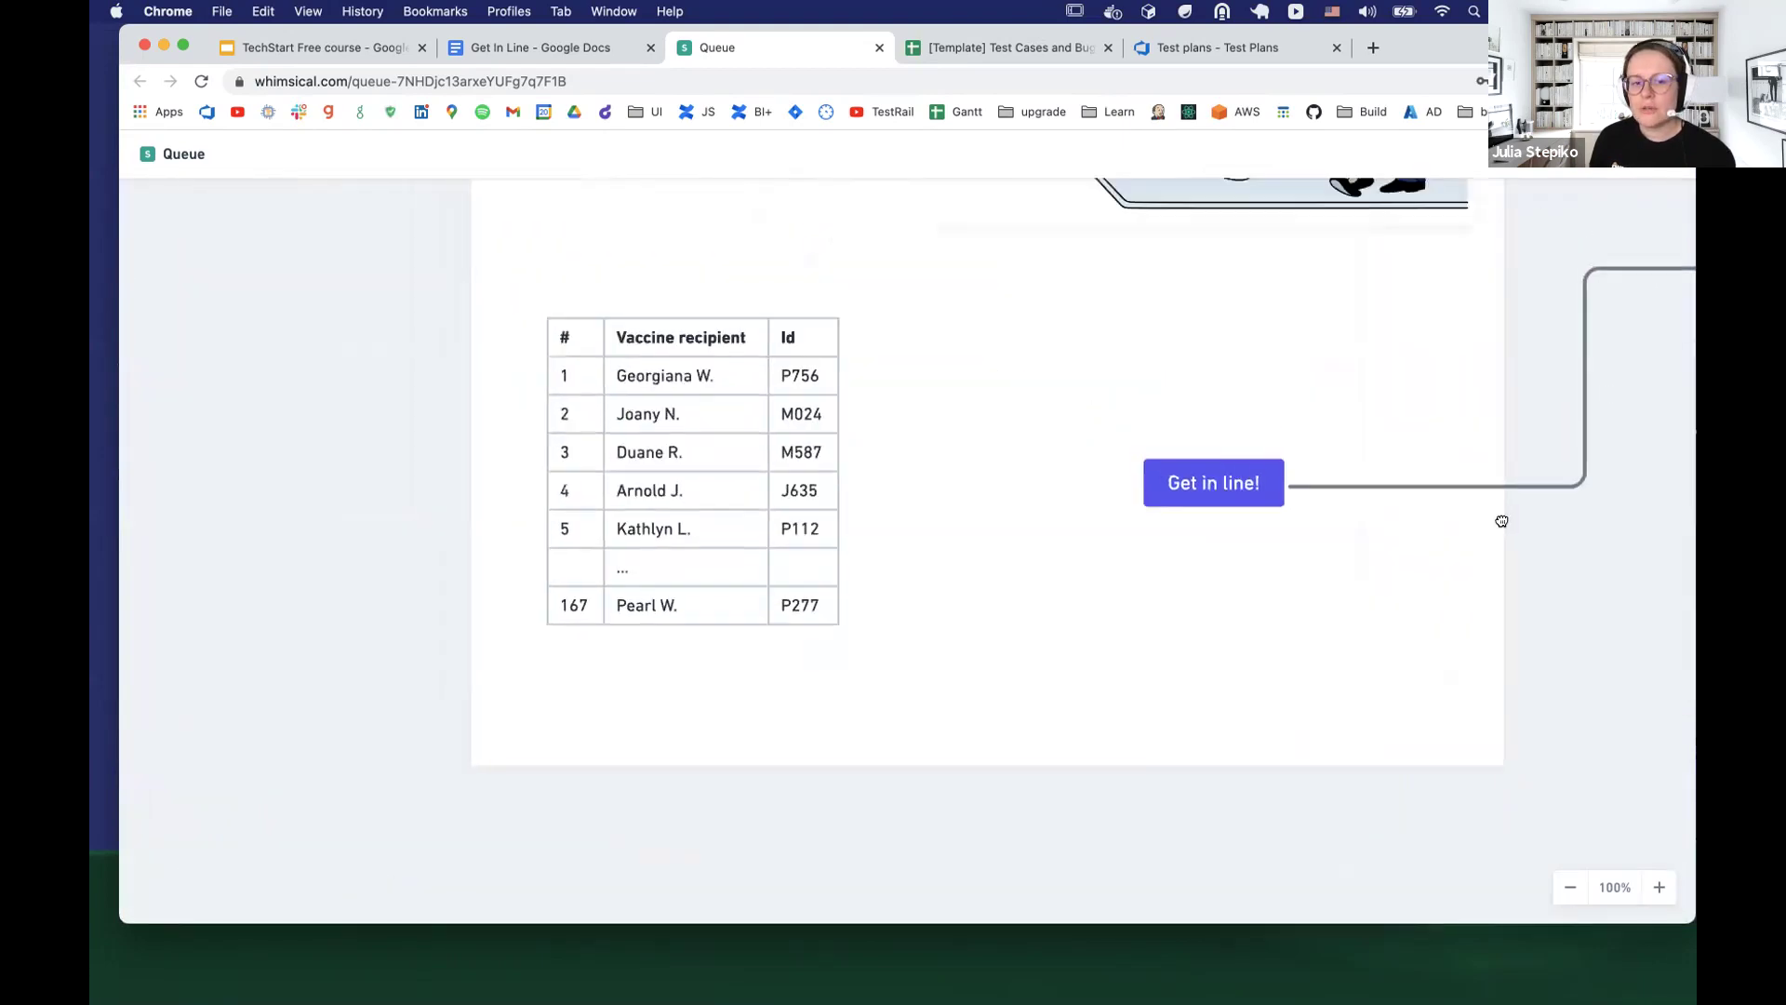
Review the starting screen's people count and follow the Get in line! connector to the empty registration form
scroll(1605, 391, "up", 4)
scroll(1605, 391, "right", 3)
scroll(1209, 558, "down", 1)
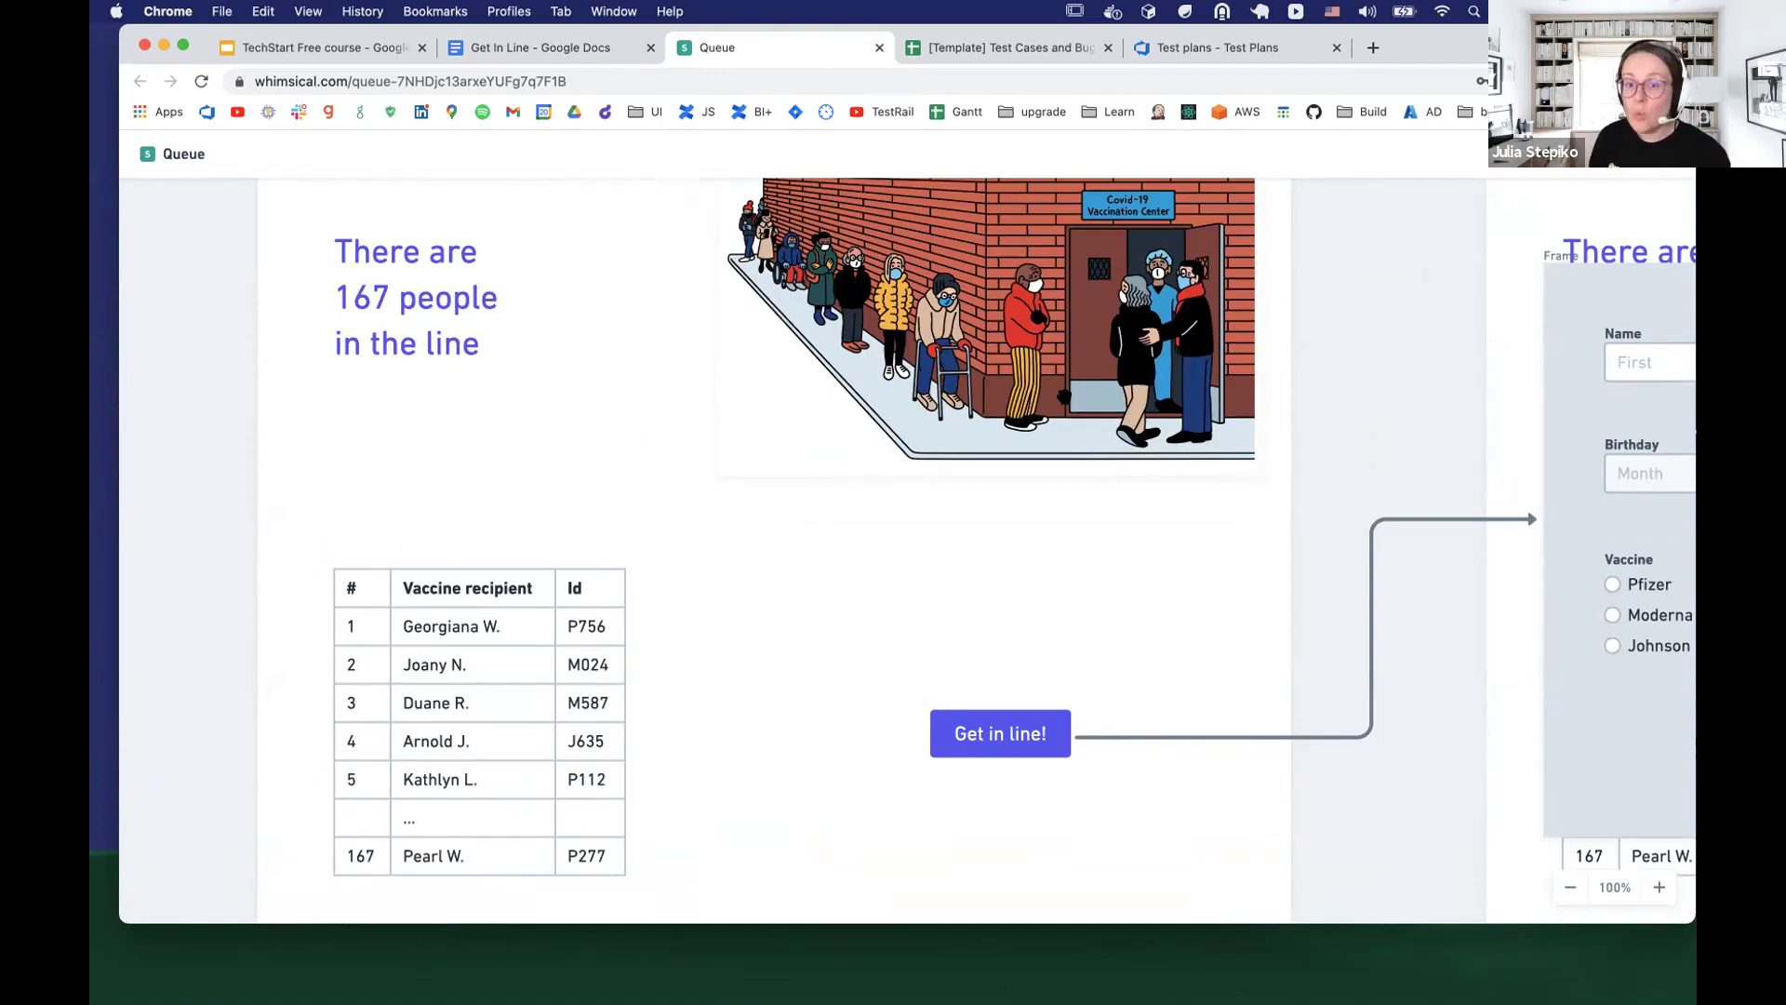
left_click_drag(1193, 544, 458, 485)
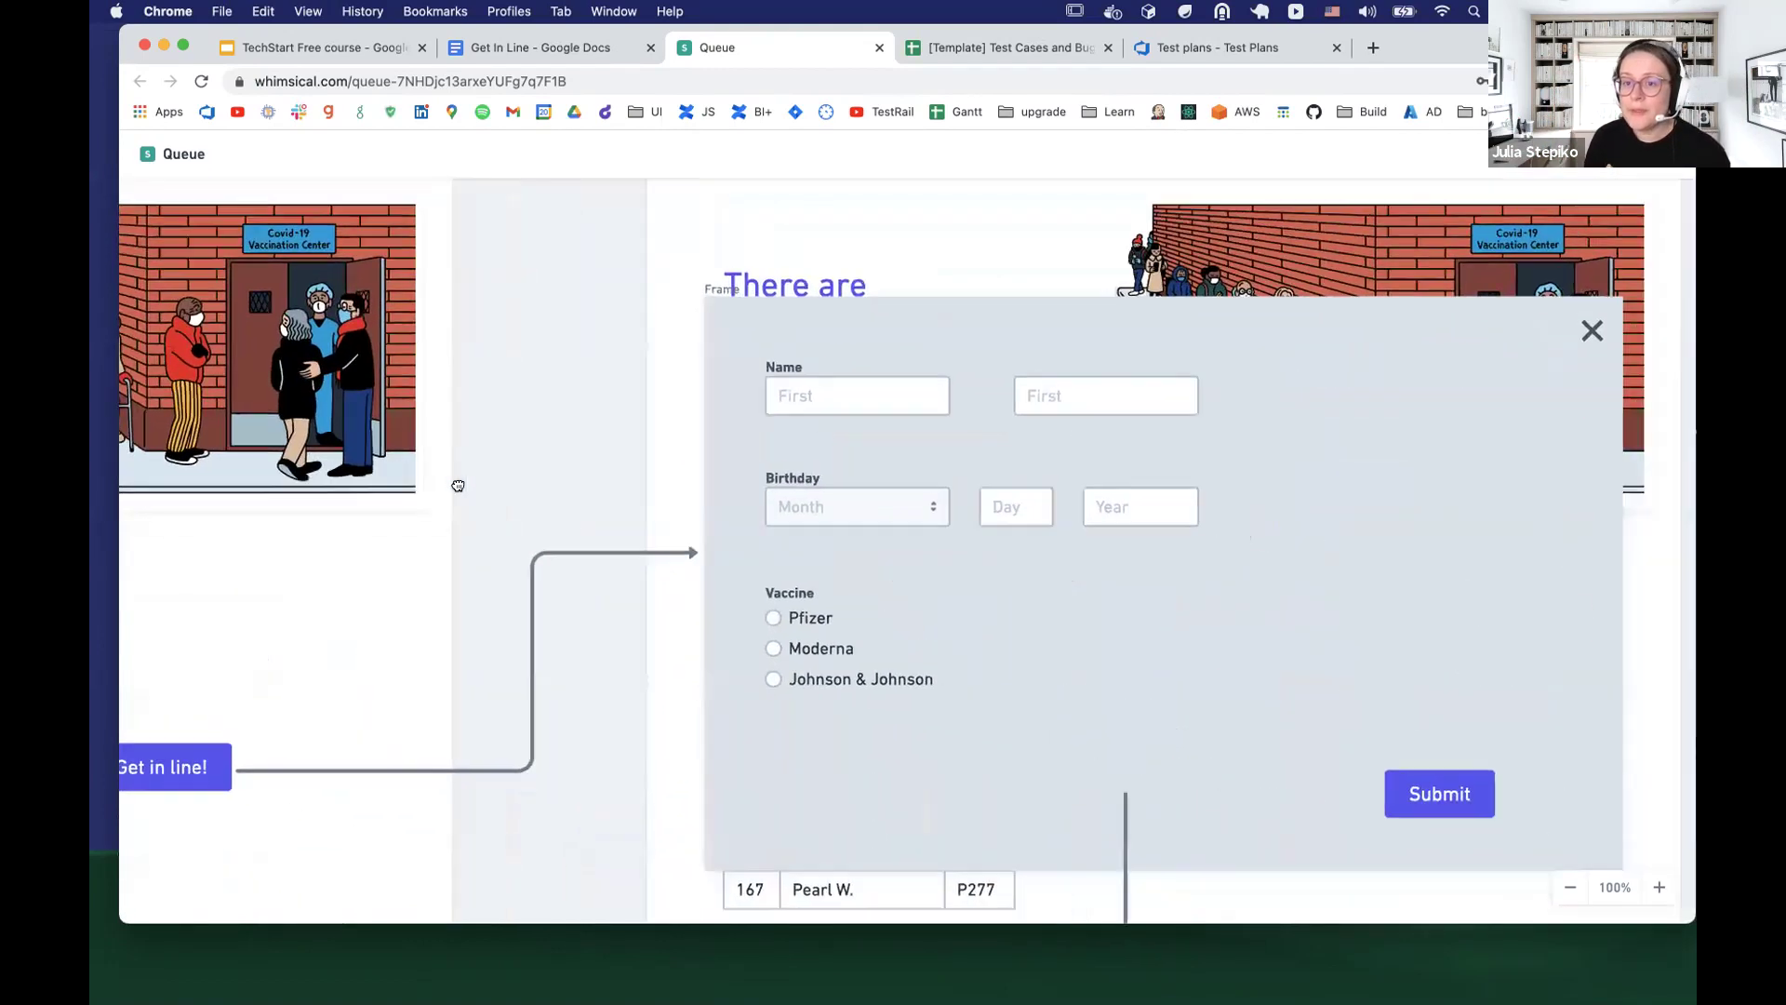
scroll(1224, 483, "down", 2)
scroll(1461, 521, "right", 4)
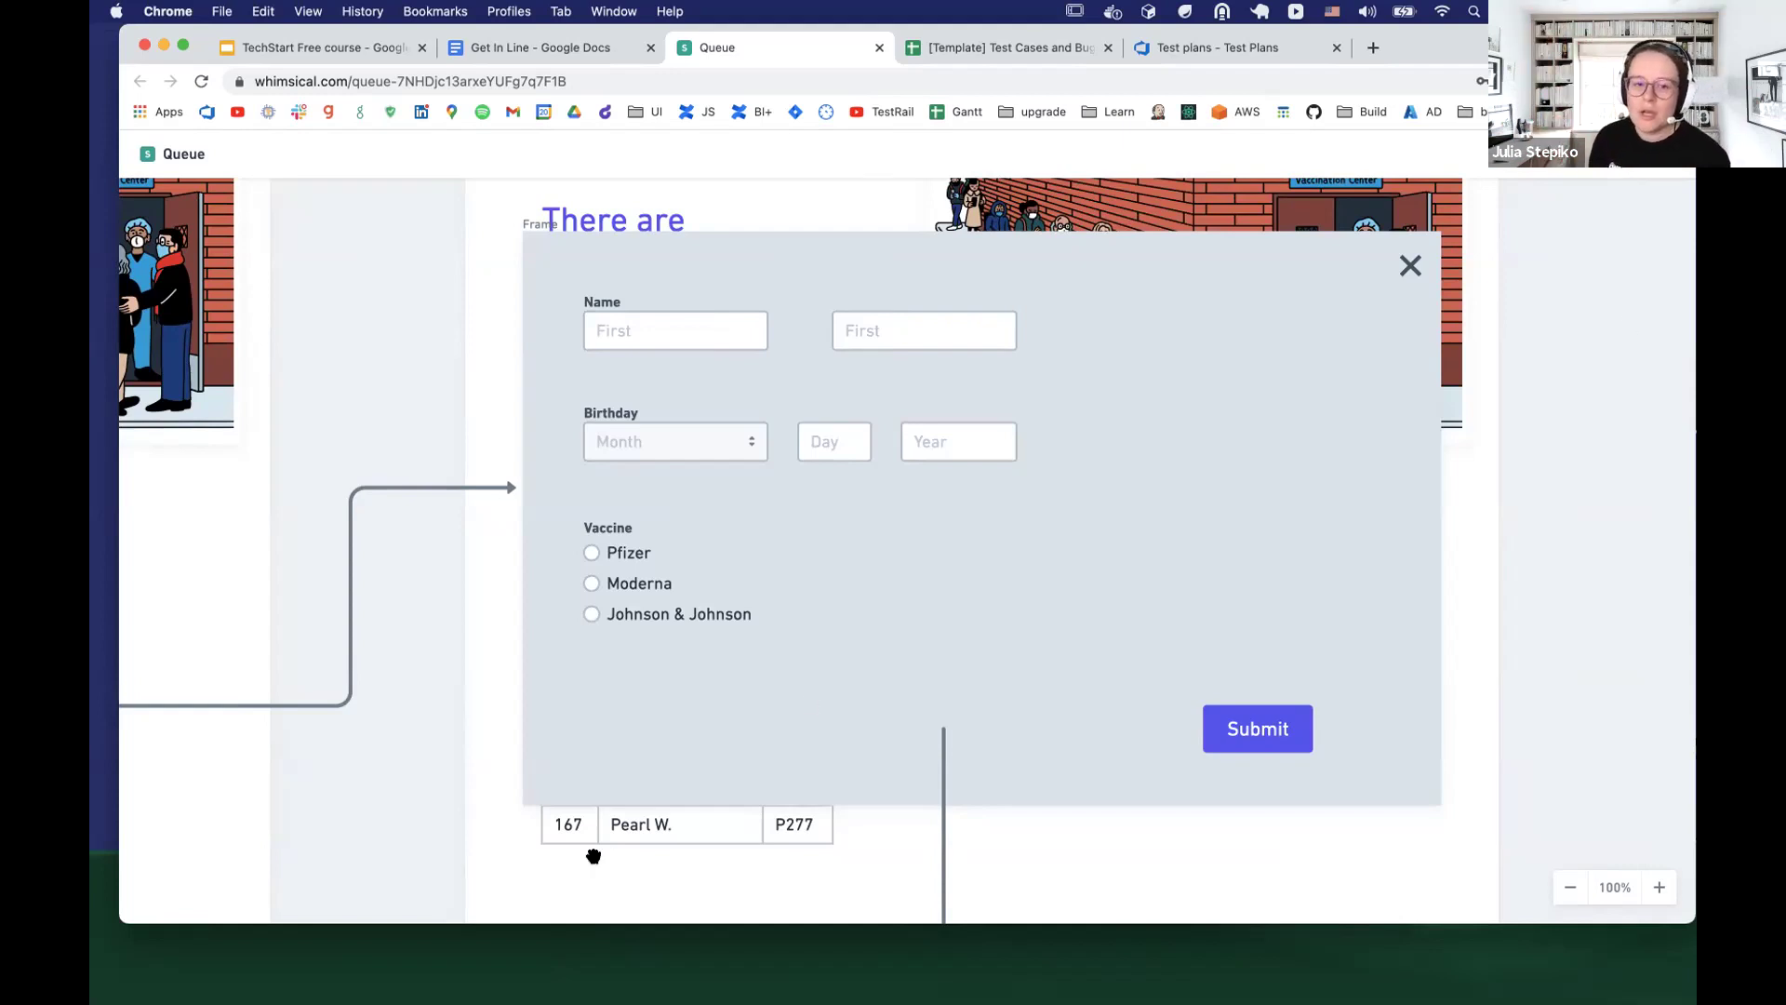
Compare the starting screen's recipient table with the last row visible beneath the empty registration form
scroll(801, 678, "left", 7)
scroll(801, 678, "down", 2)
scroll(646, 670, "left", 5)
scroll(645, 670, "up", 1)
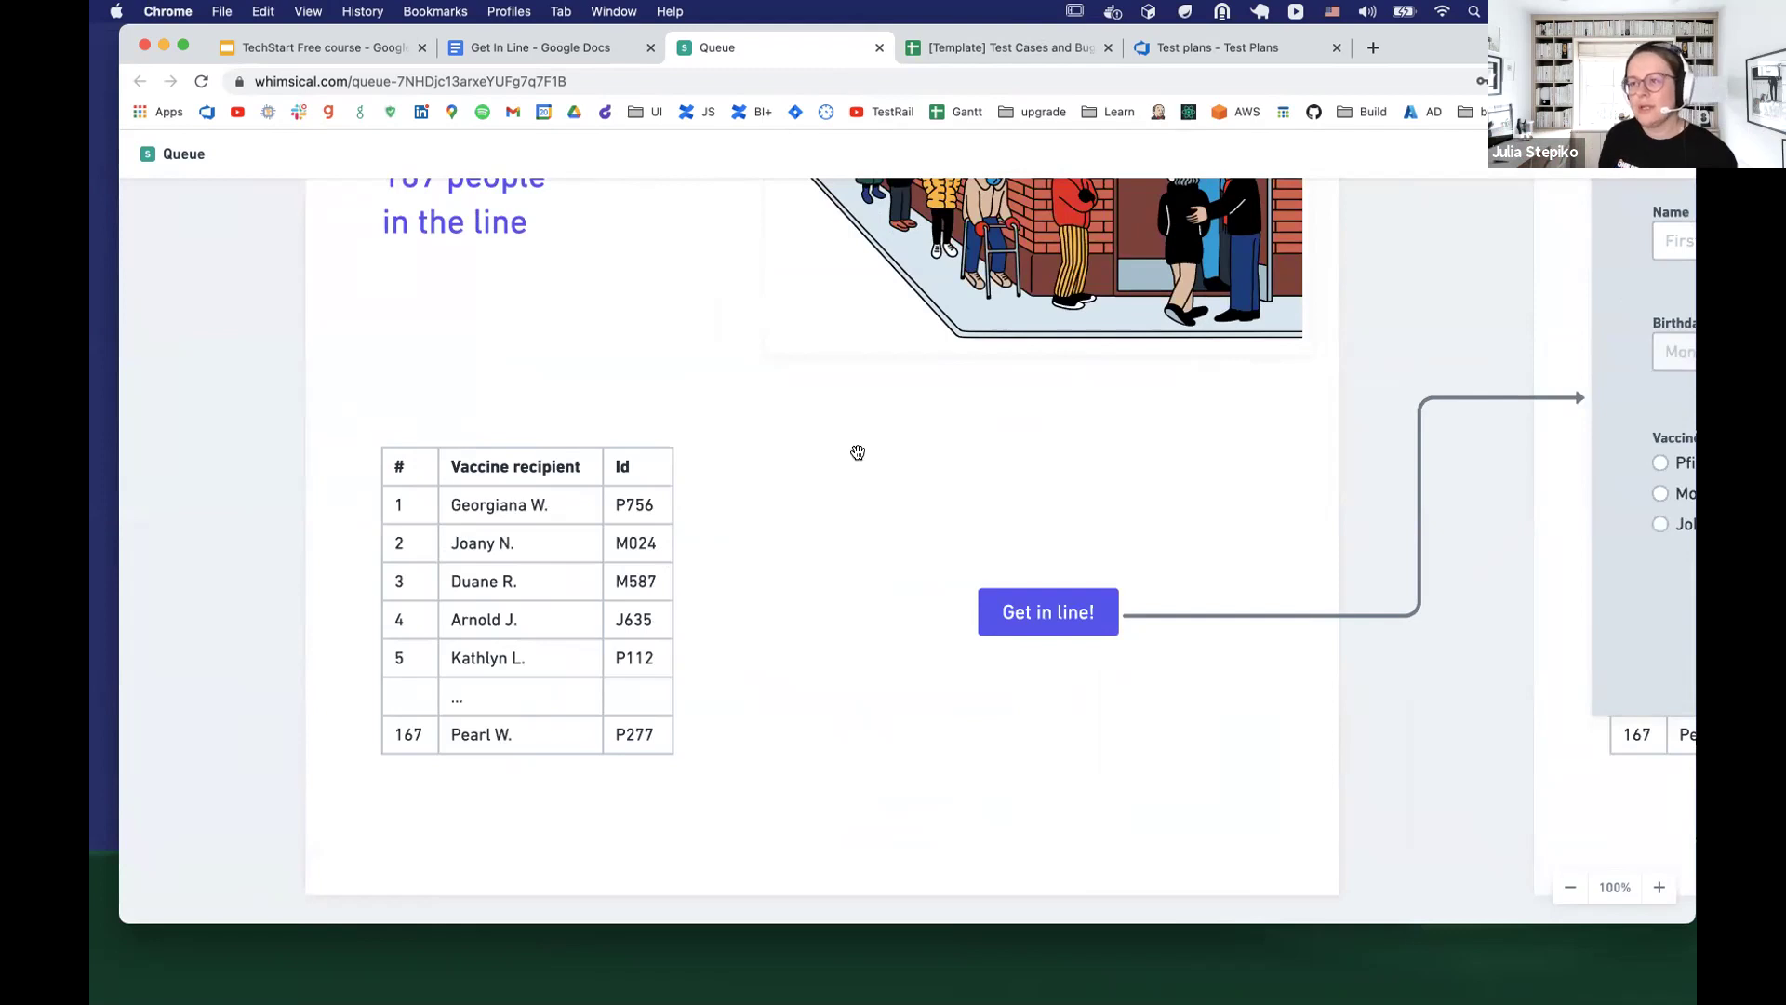
scroll(1000, 434, "right", 10)
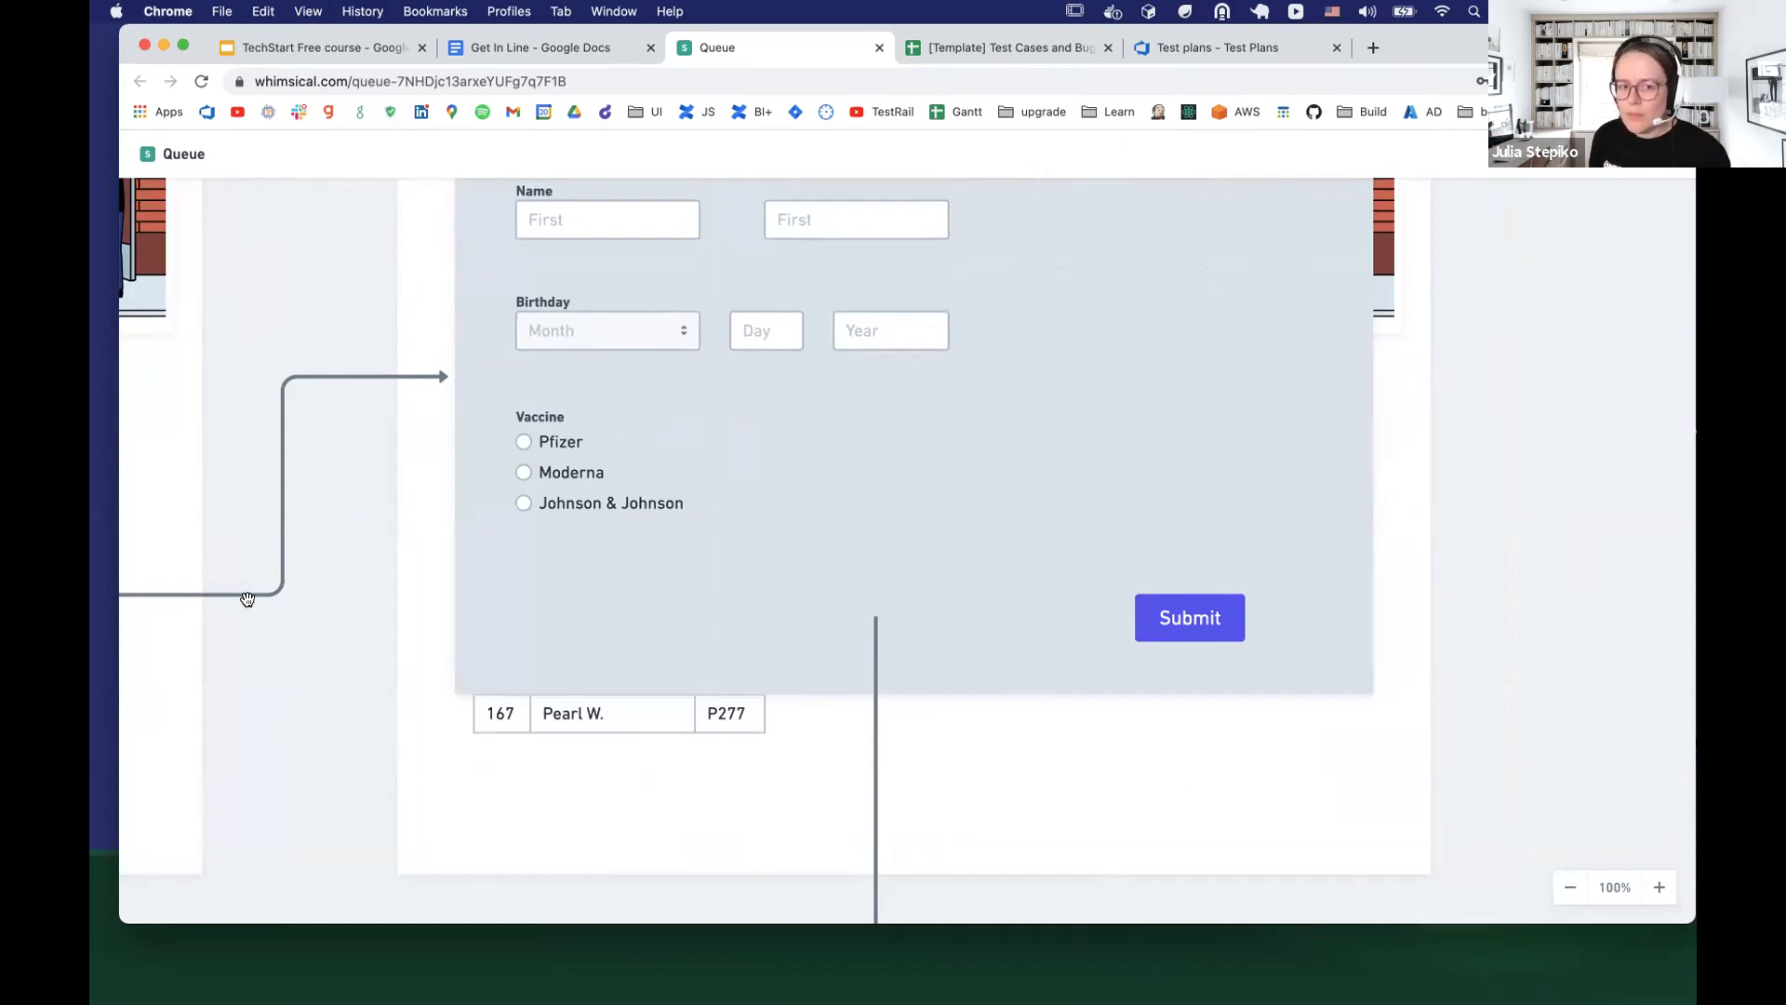
Switch to the Get In Line requirements document and review it from the table of contents to the Image and Table sections
left_click(495, 58)
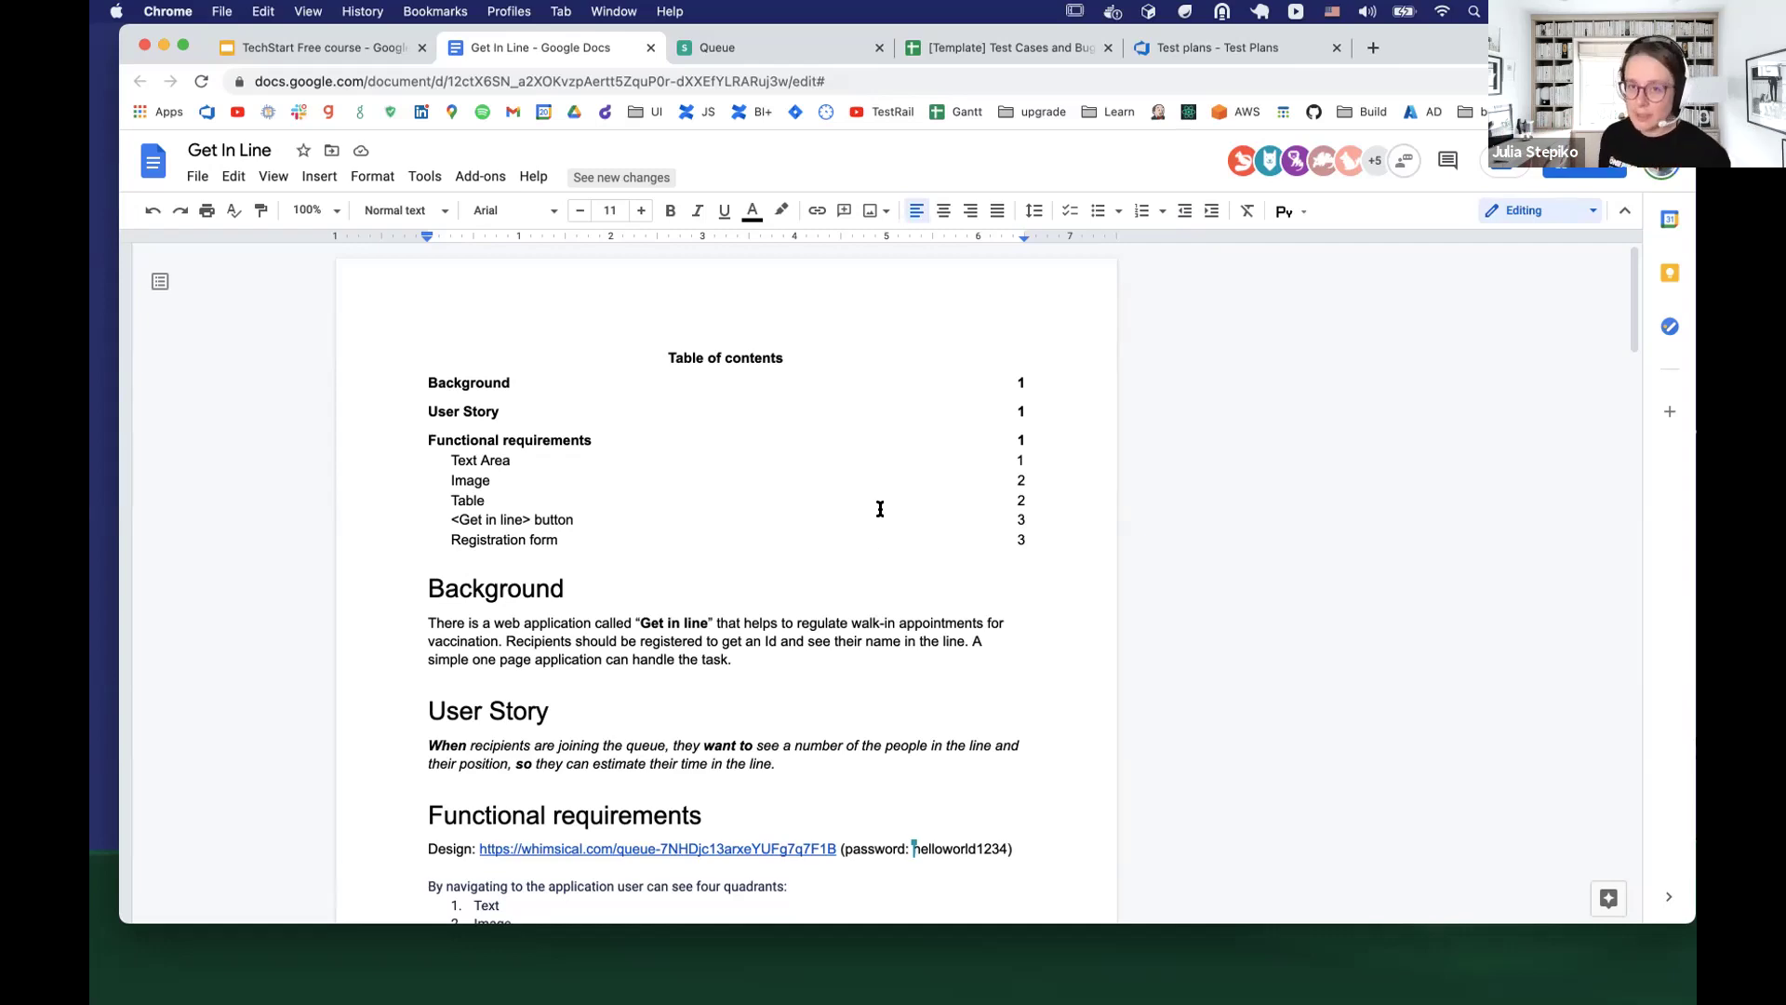
scroll(745, 531, "down", 1)
scroll(735, 496, "down", 15)
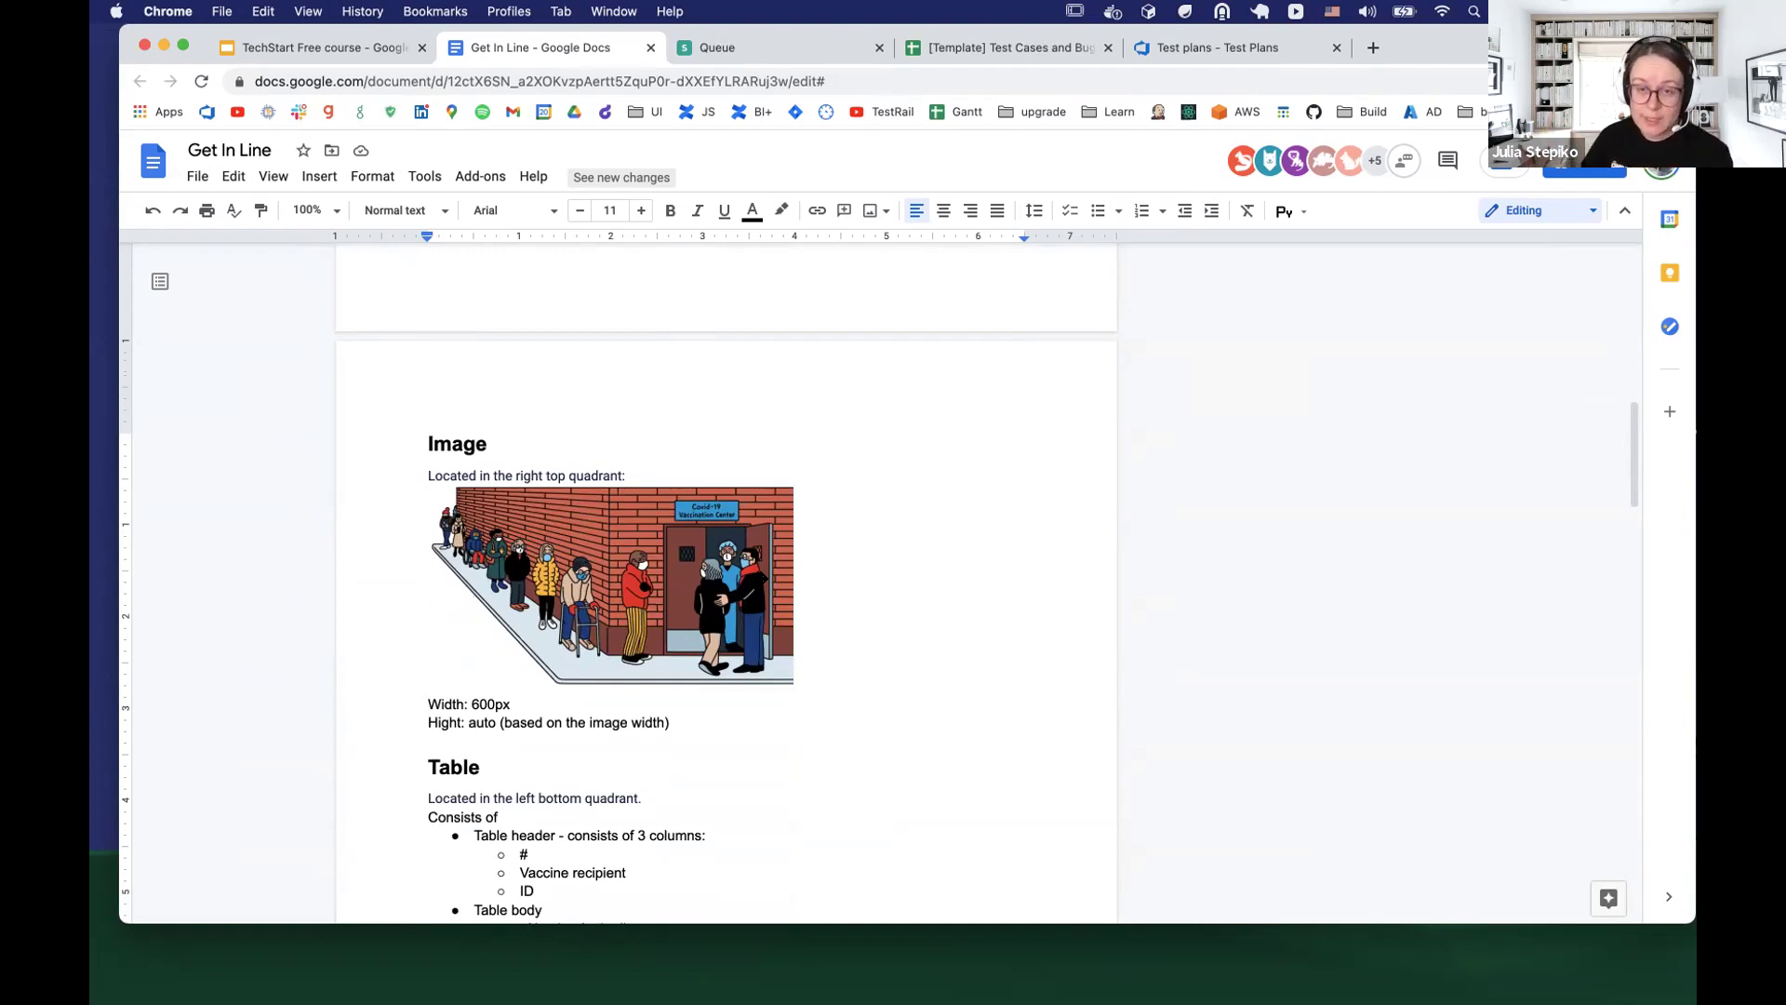
Switch to the [Template] Test Cases and Bug Reports spreadsheet
left_click(941, 51)
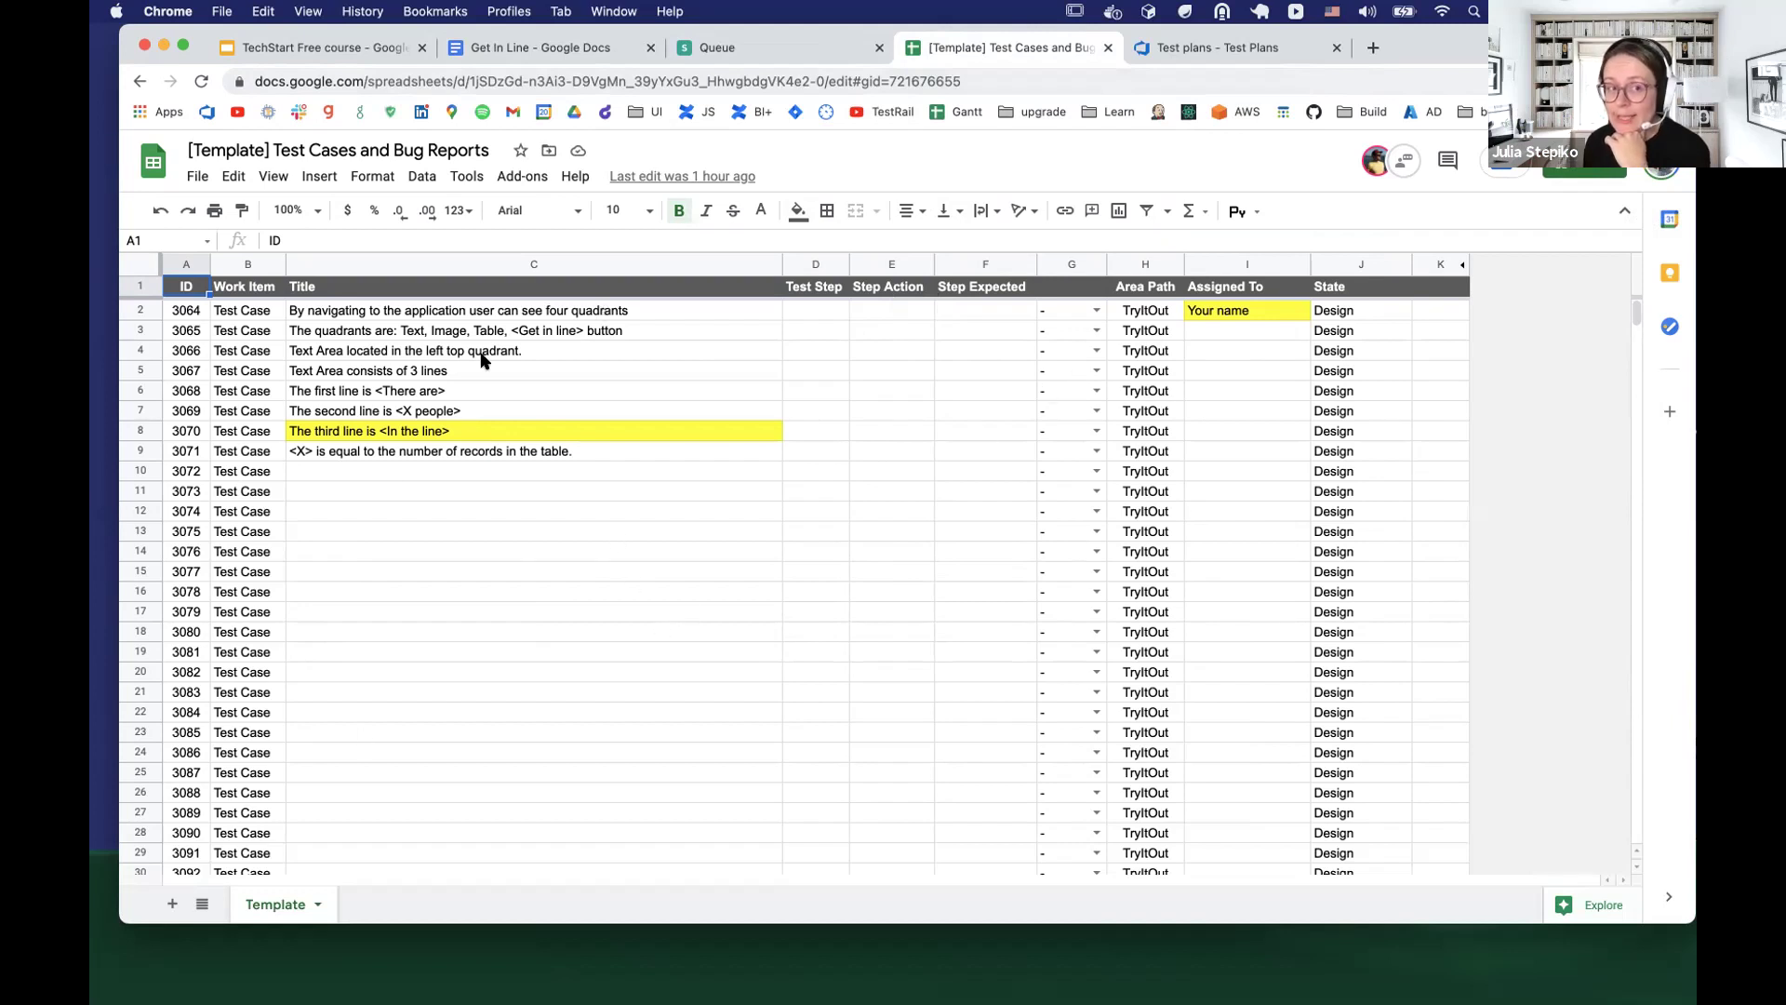
left_click(197, 179)
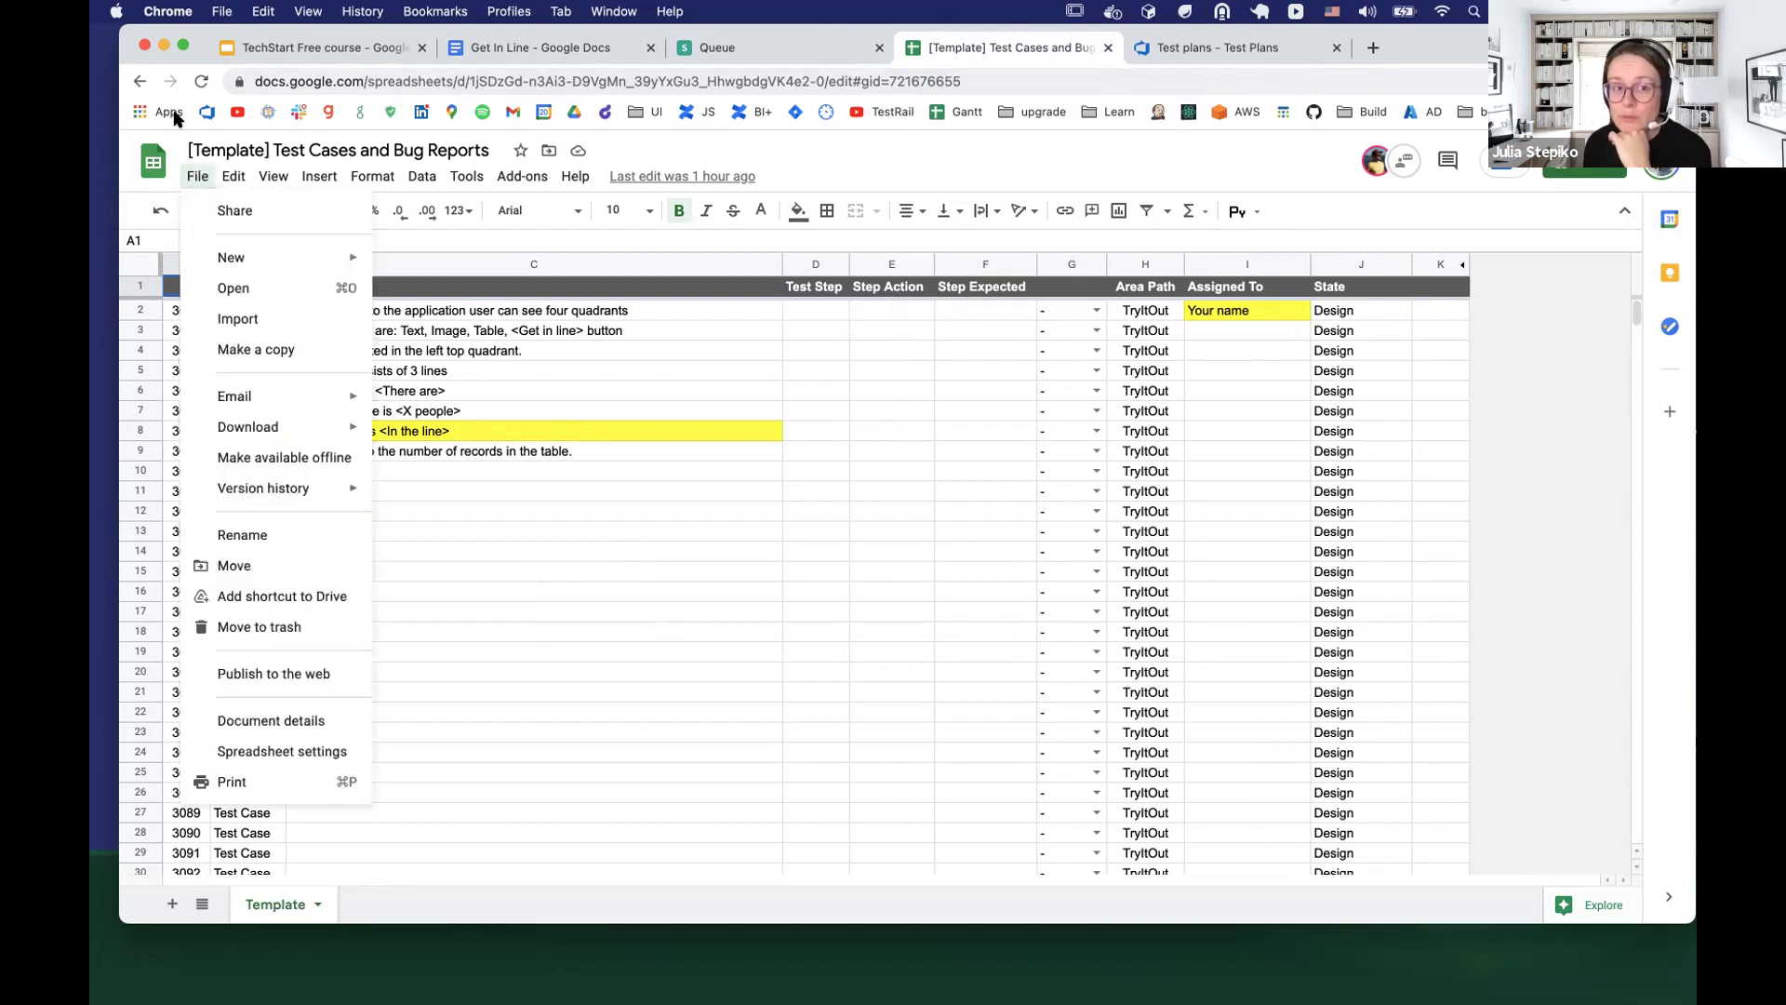
mouse_move(274, 176)
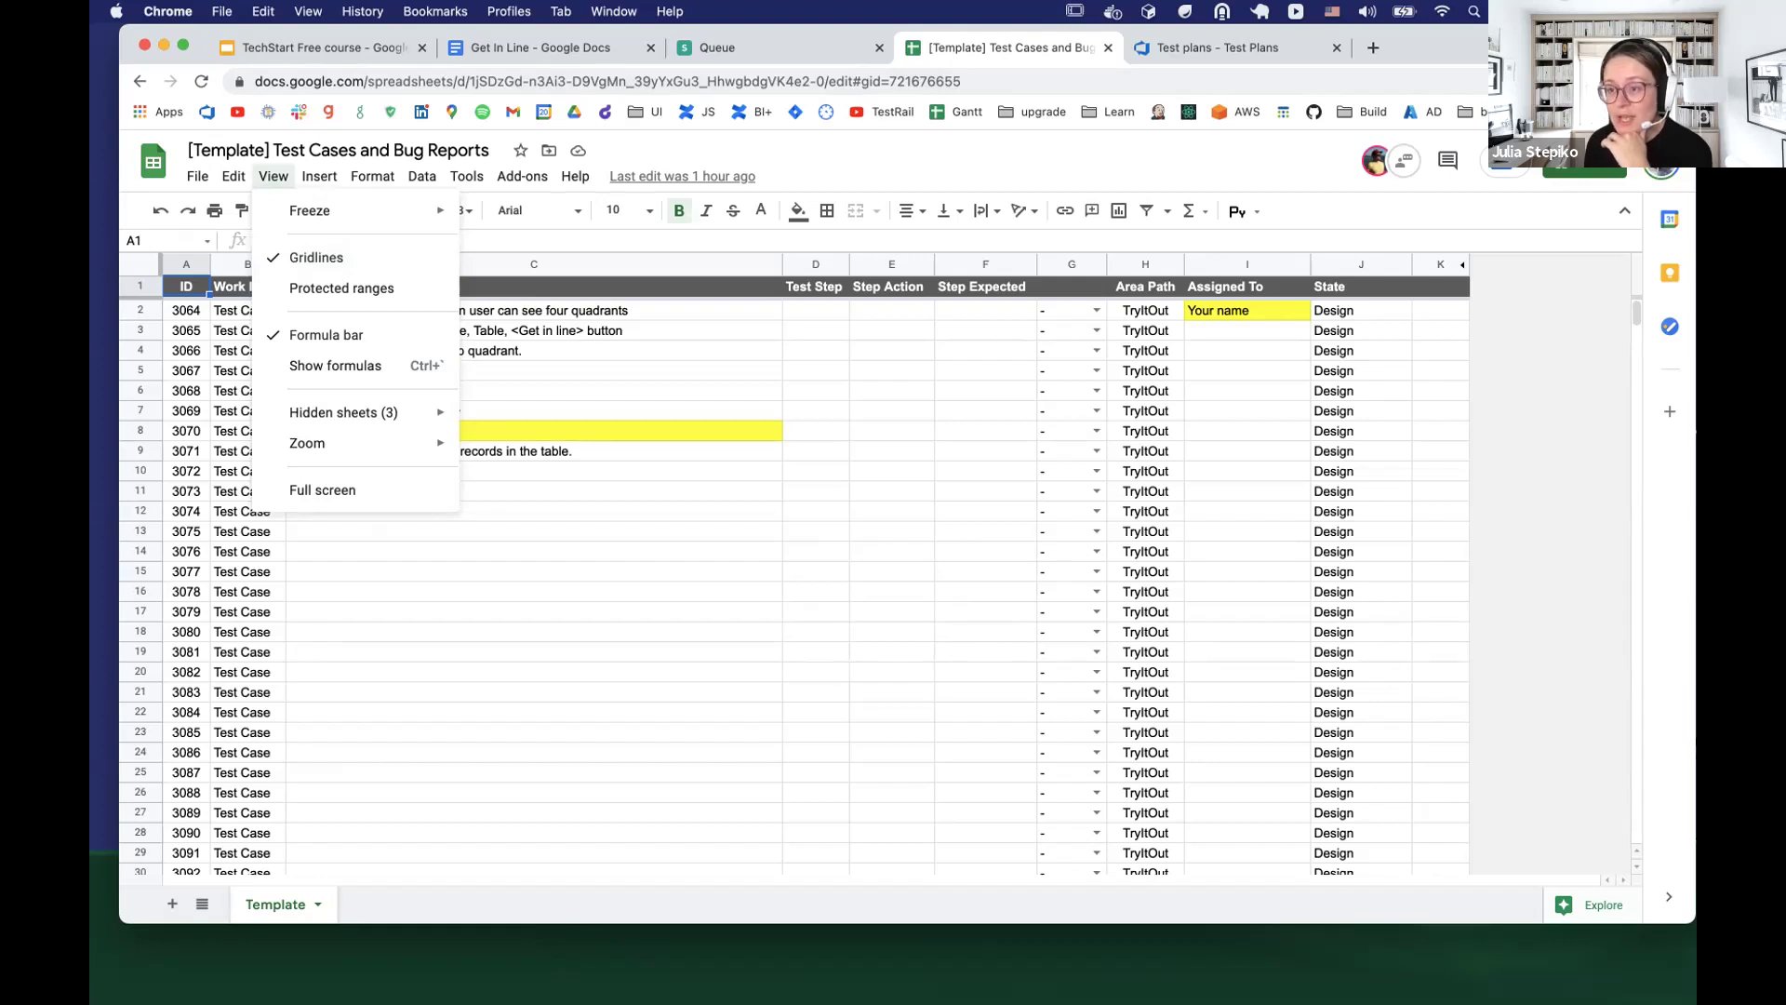
key("Escape")
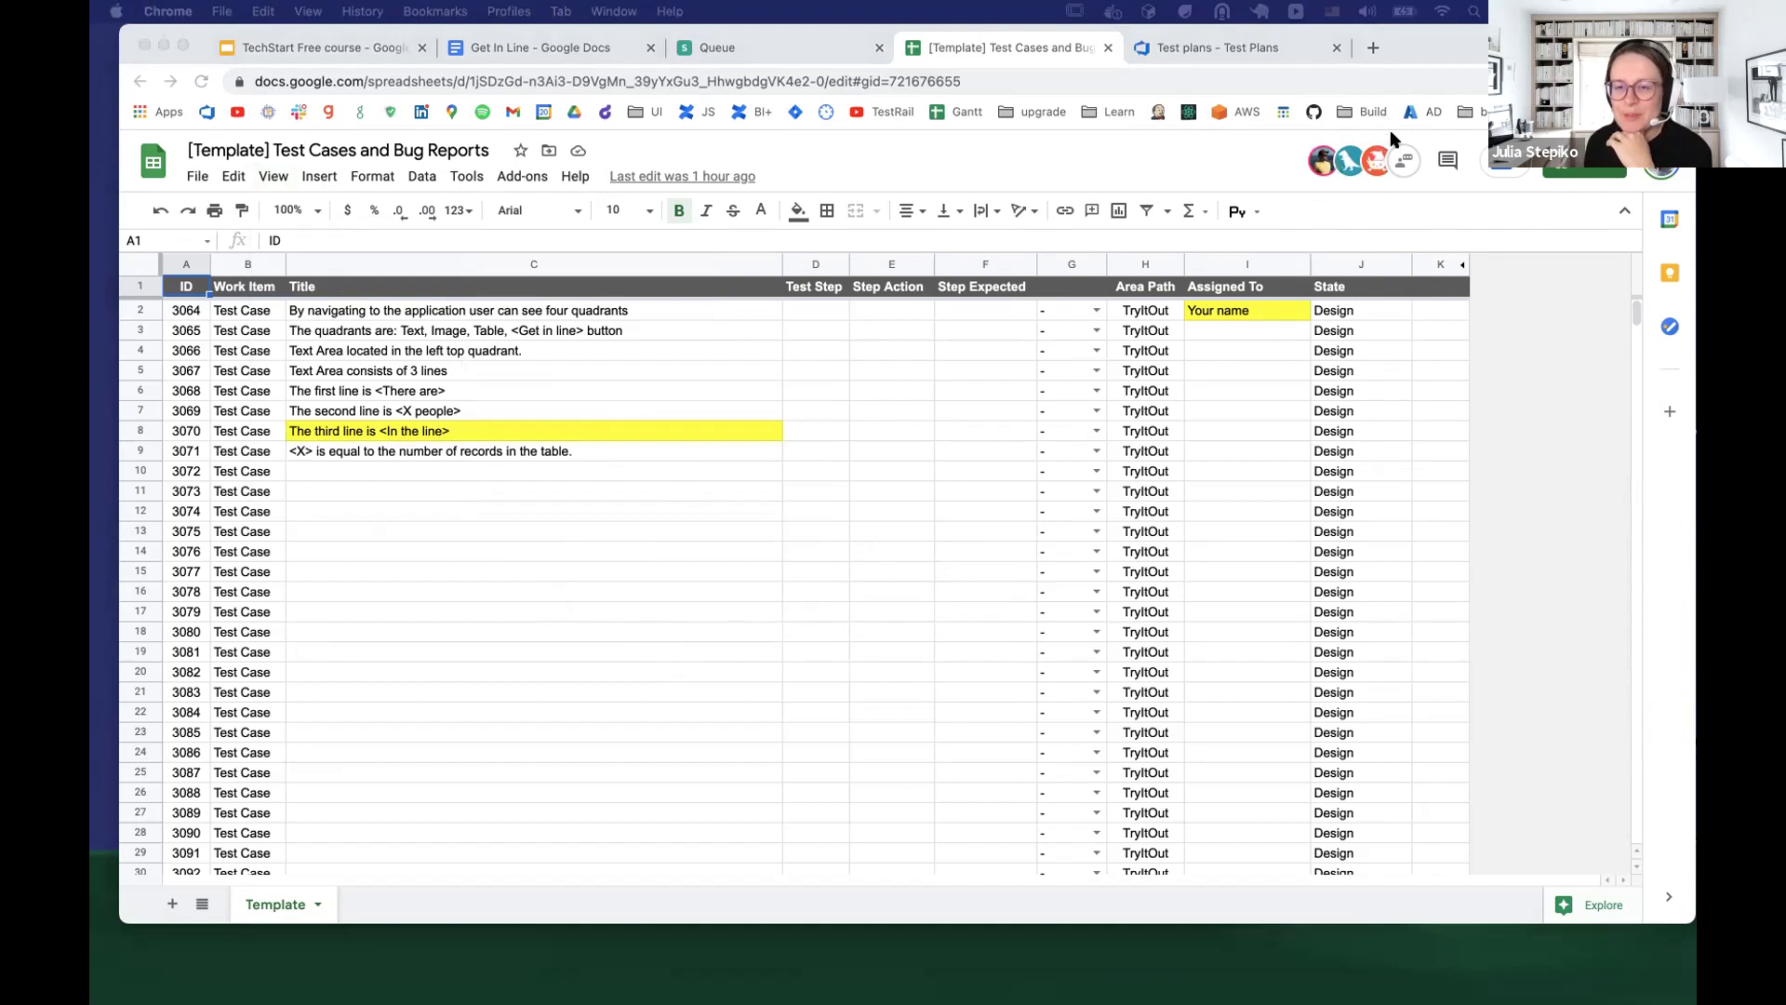
Start a copy of the template spreadsheet, replacing "Copy of [Template]" in its name with the tester's full name in square brackets
left_click(196, 179)
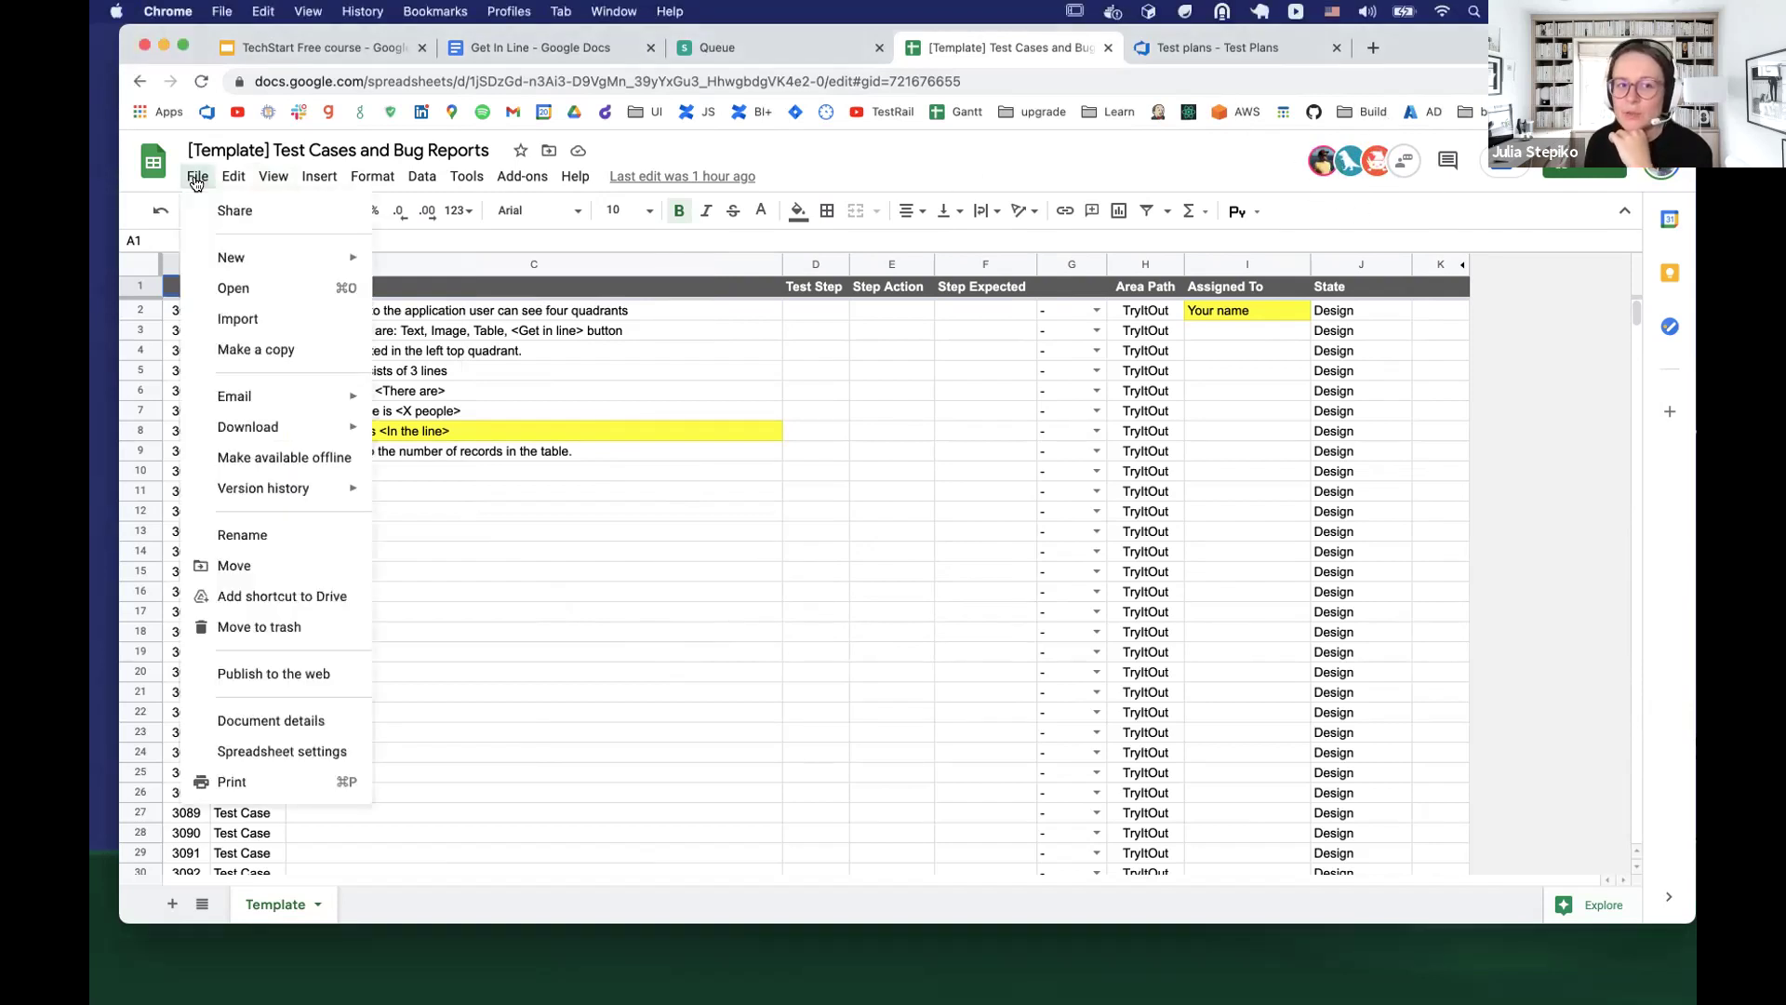
left_click(233, 348)
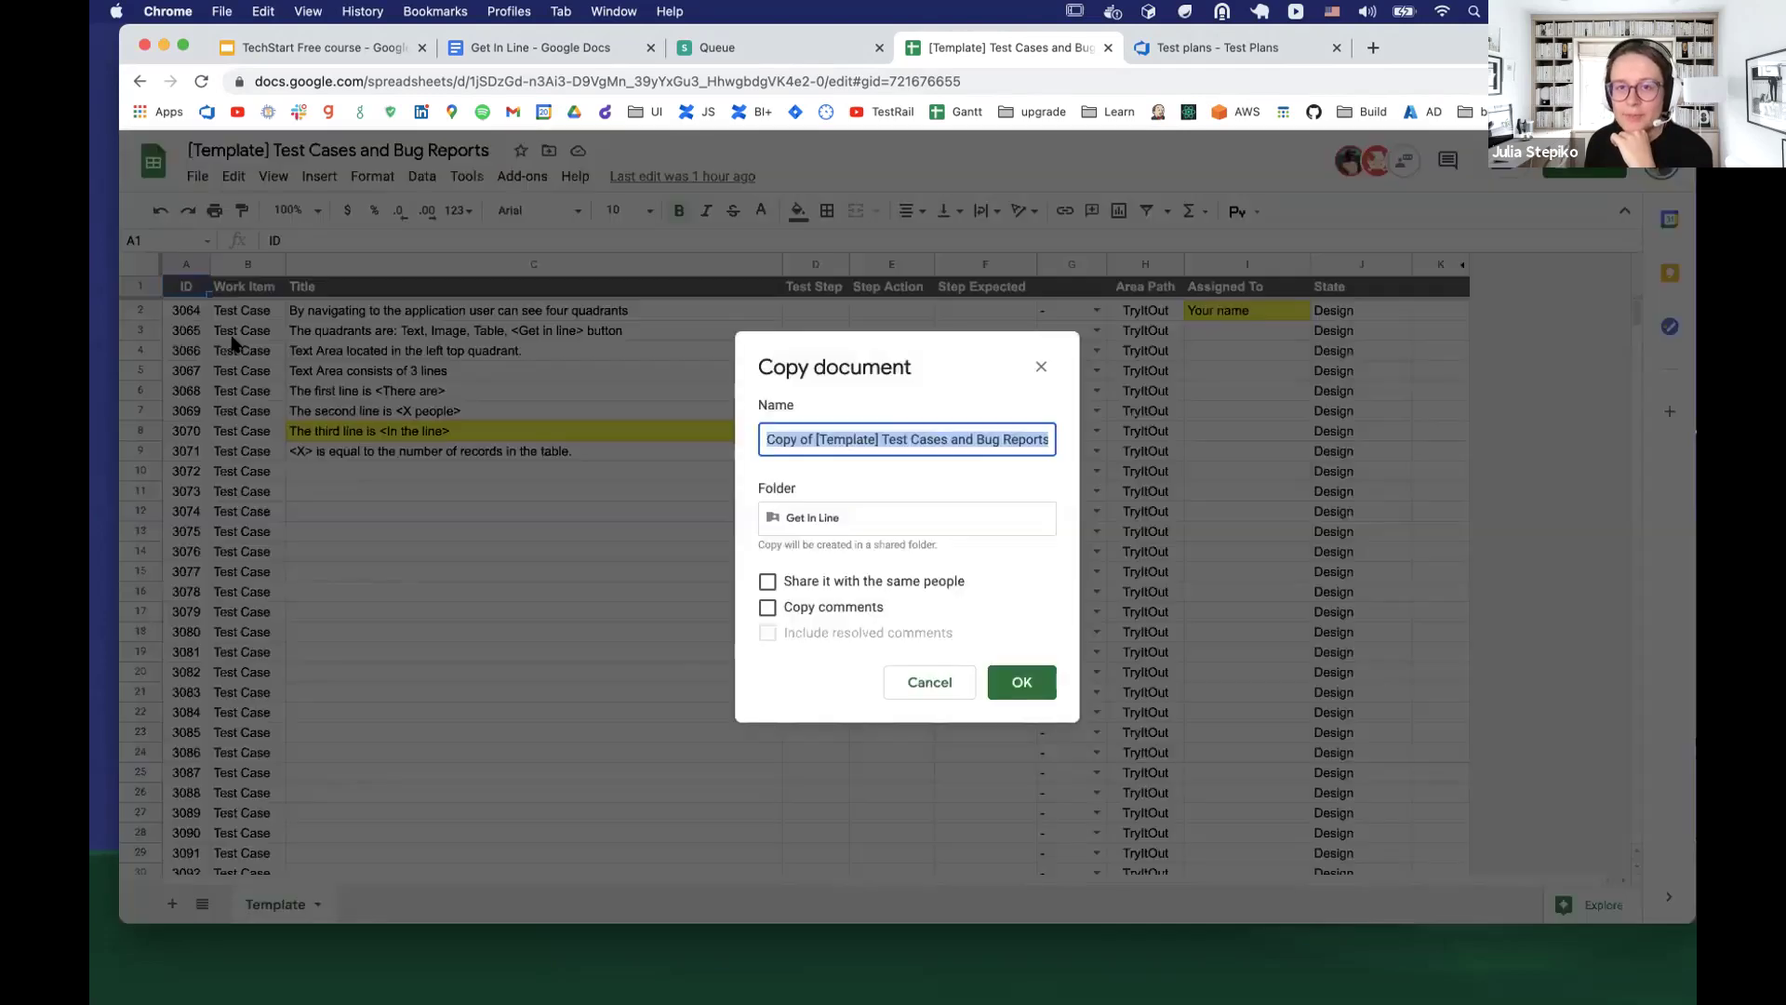
left_click(875, 438)
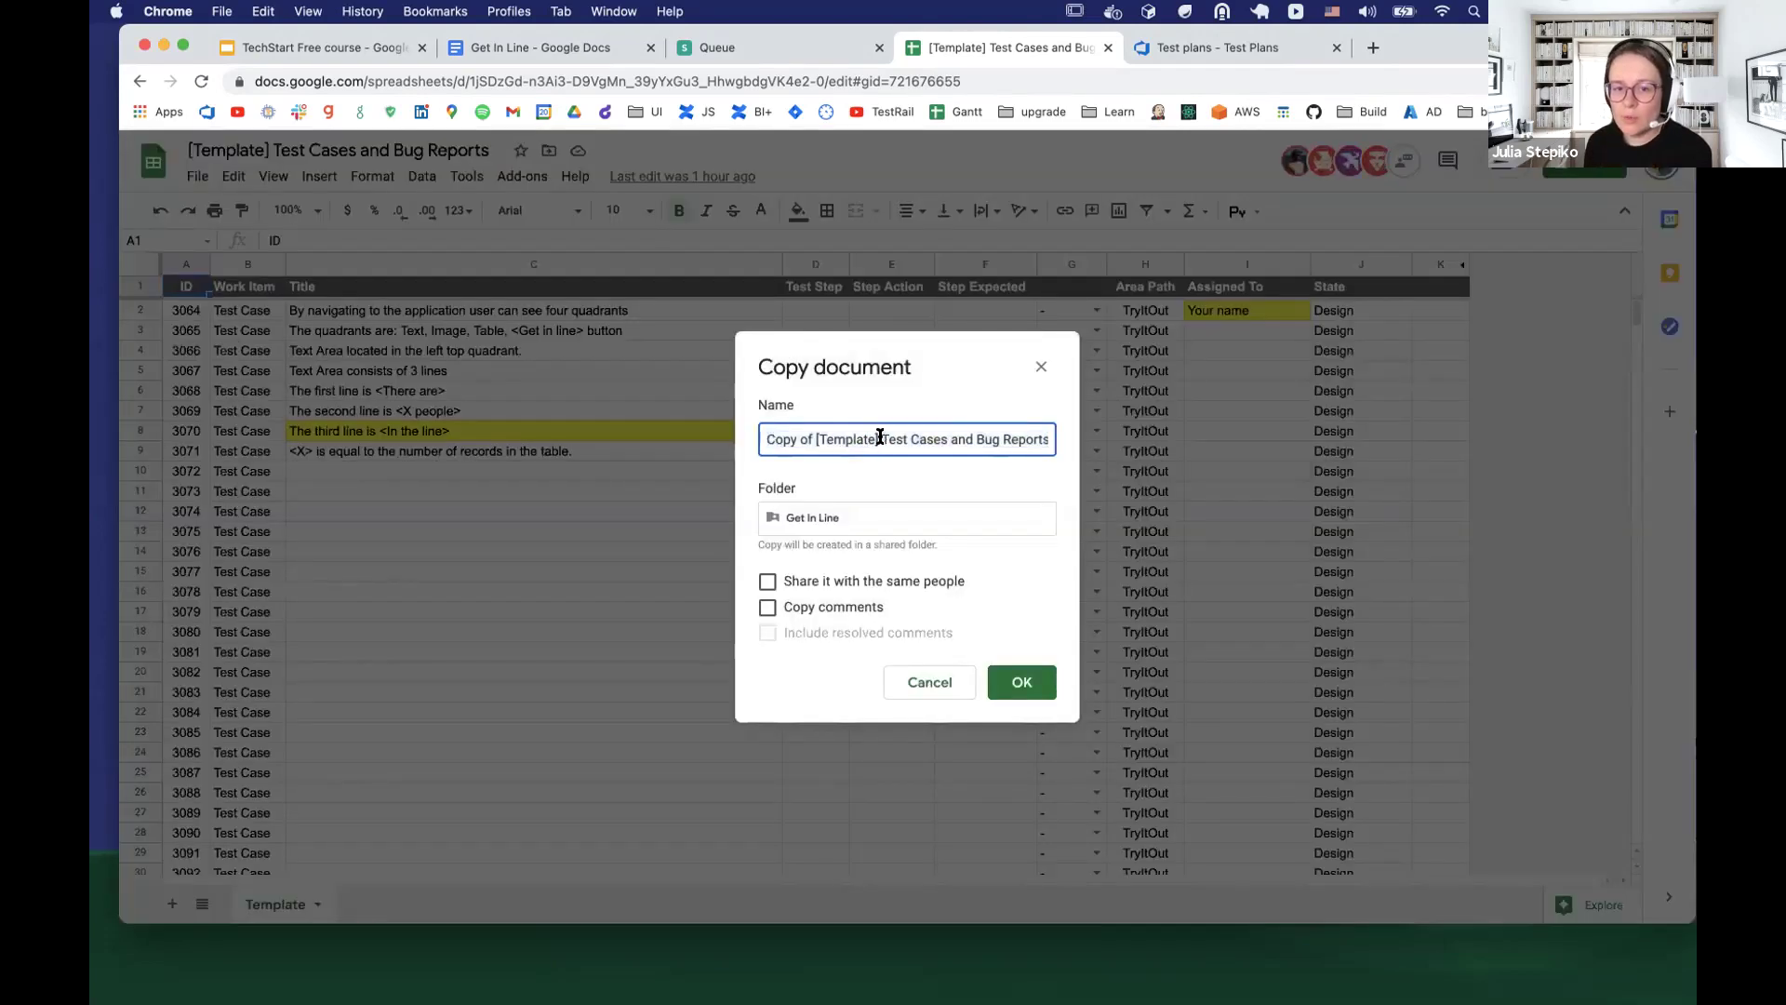
left_click_drag(875, 438, 764, 438)
key("BackSpace")
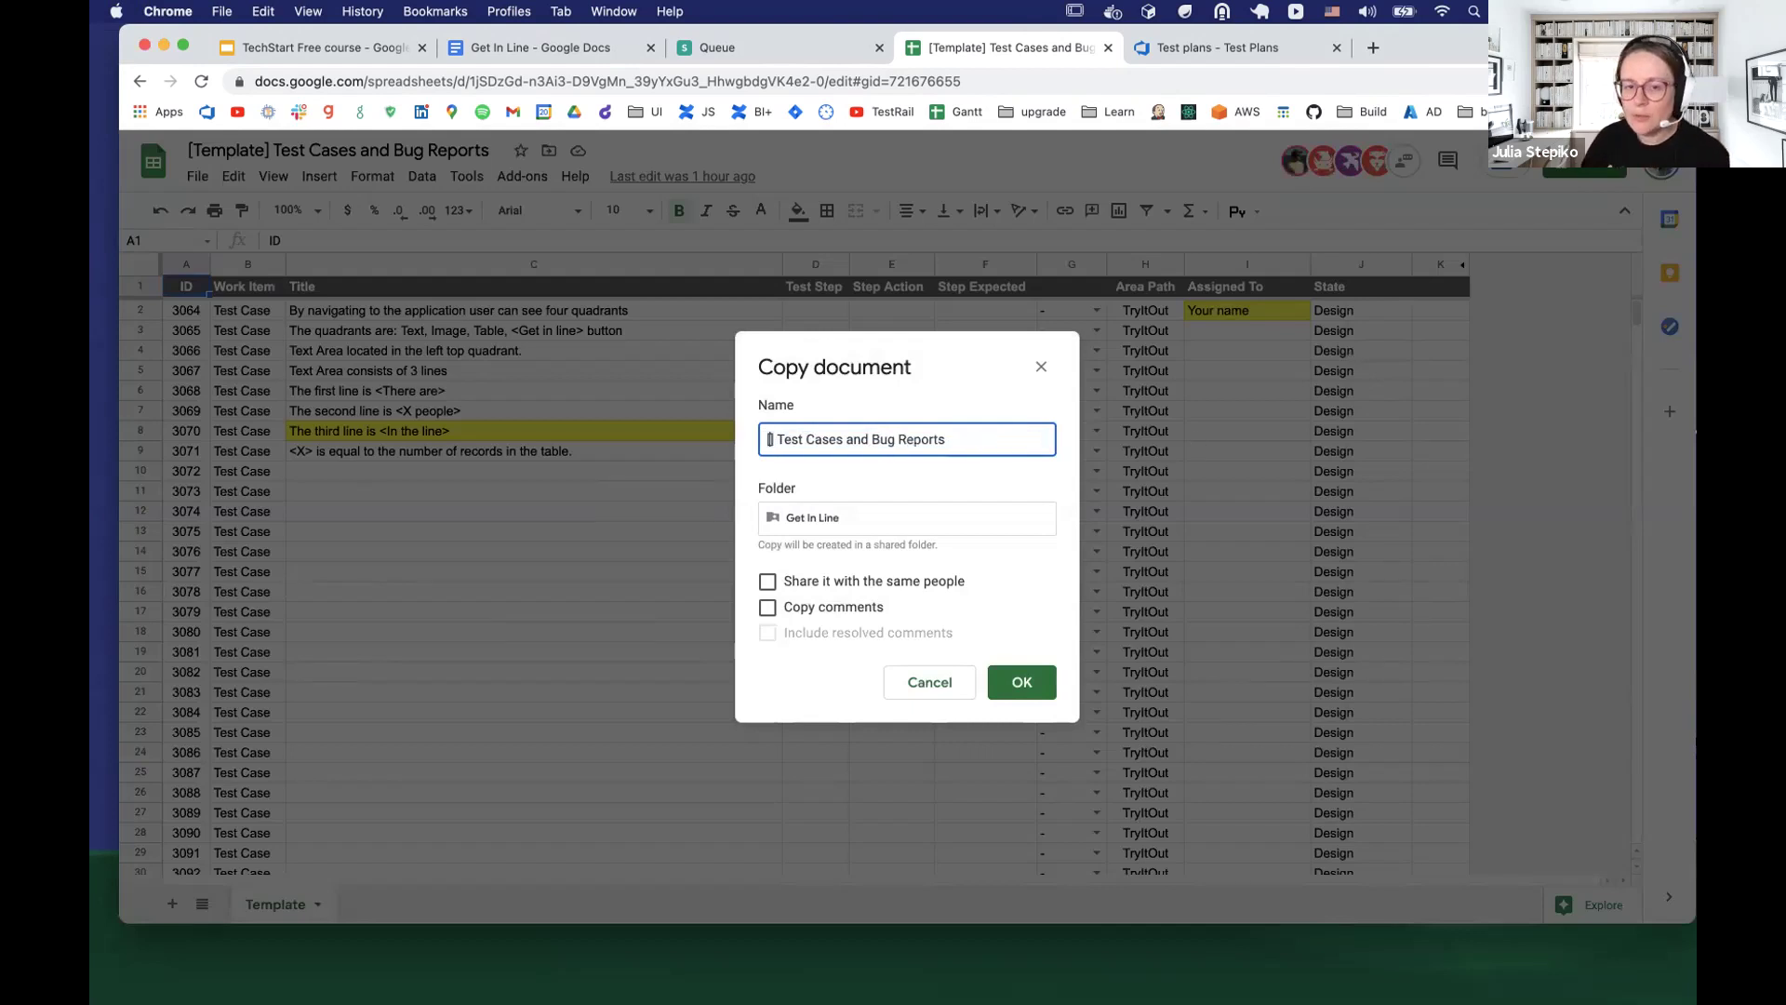
type("[Julia]")
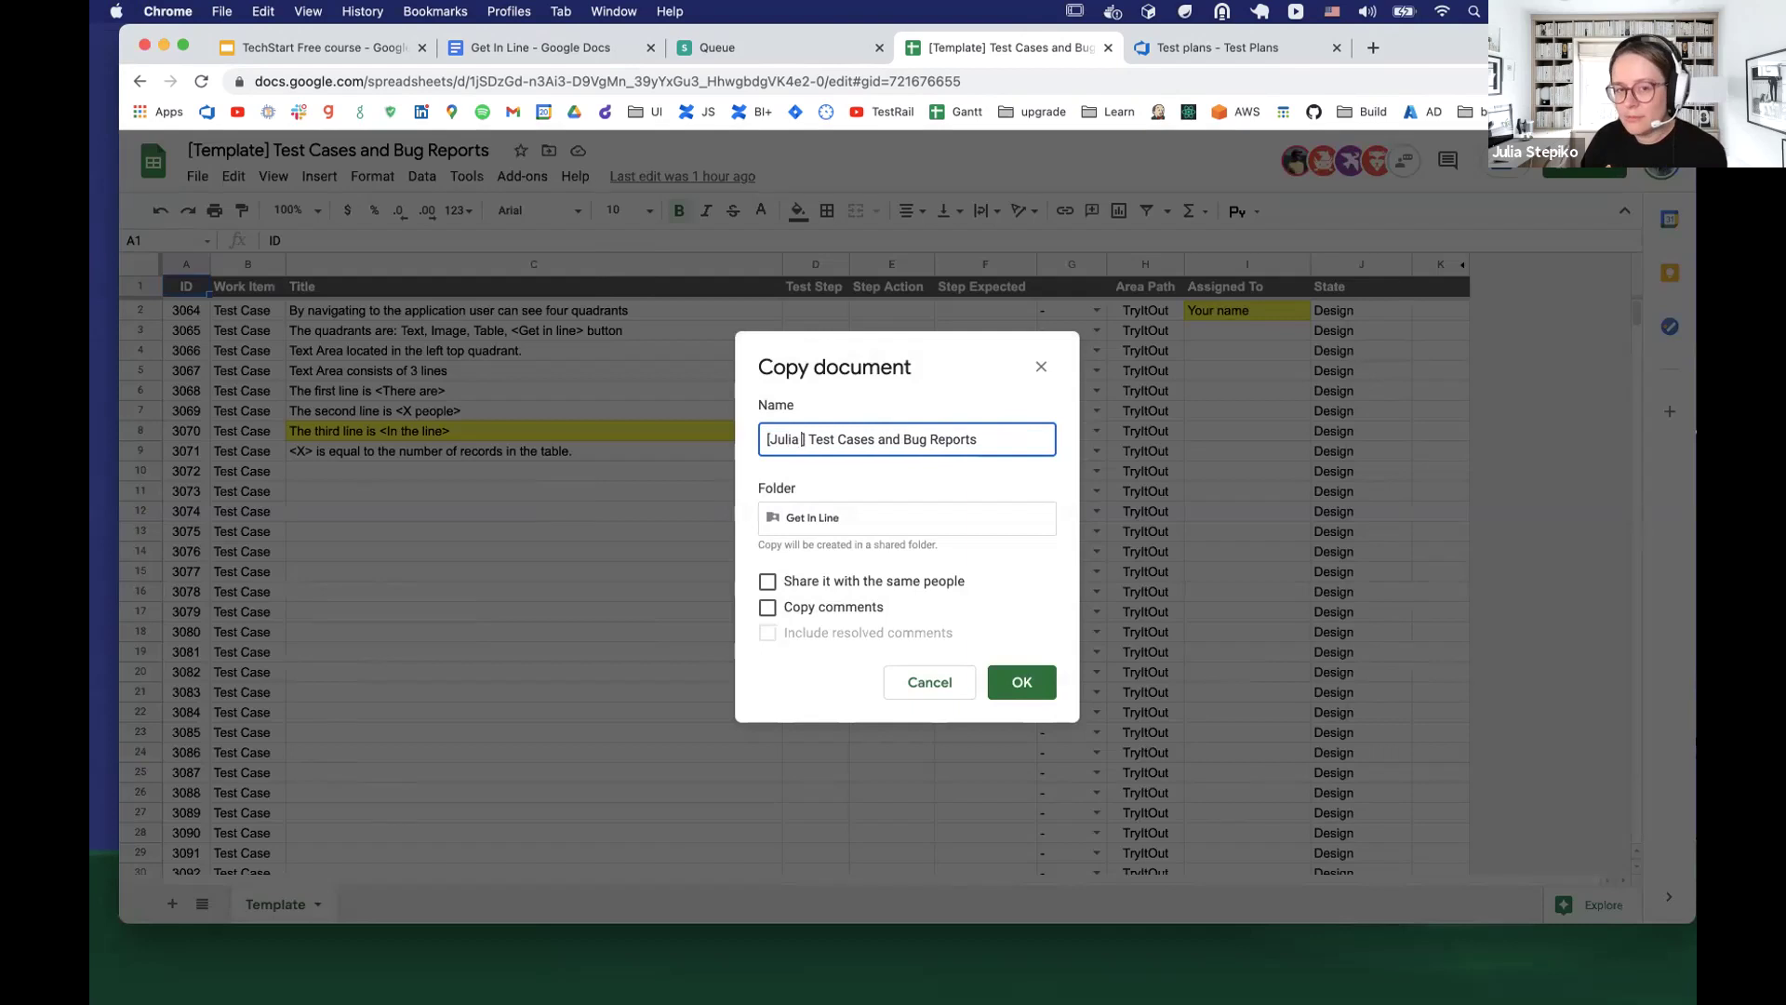
type("Stepiko")
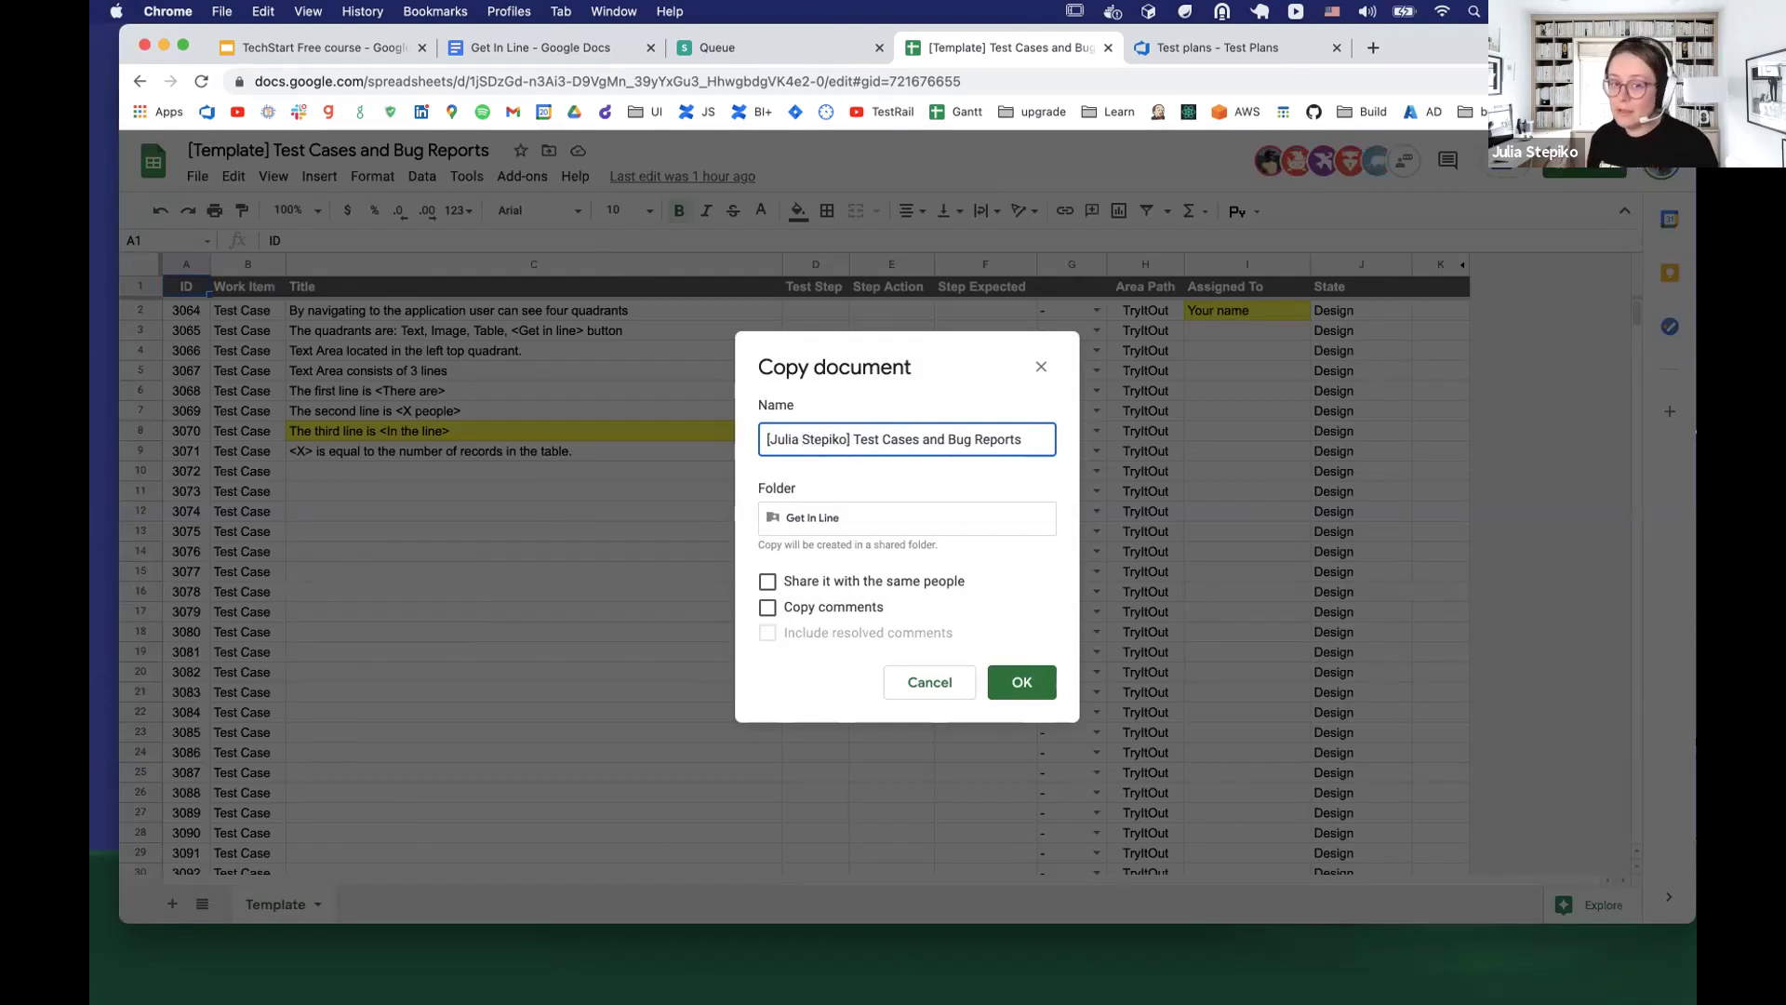
Choose My Drive as the destination folder and create the spreadsheet copy
left_click(891, 518)
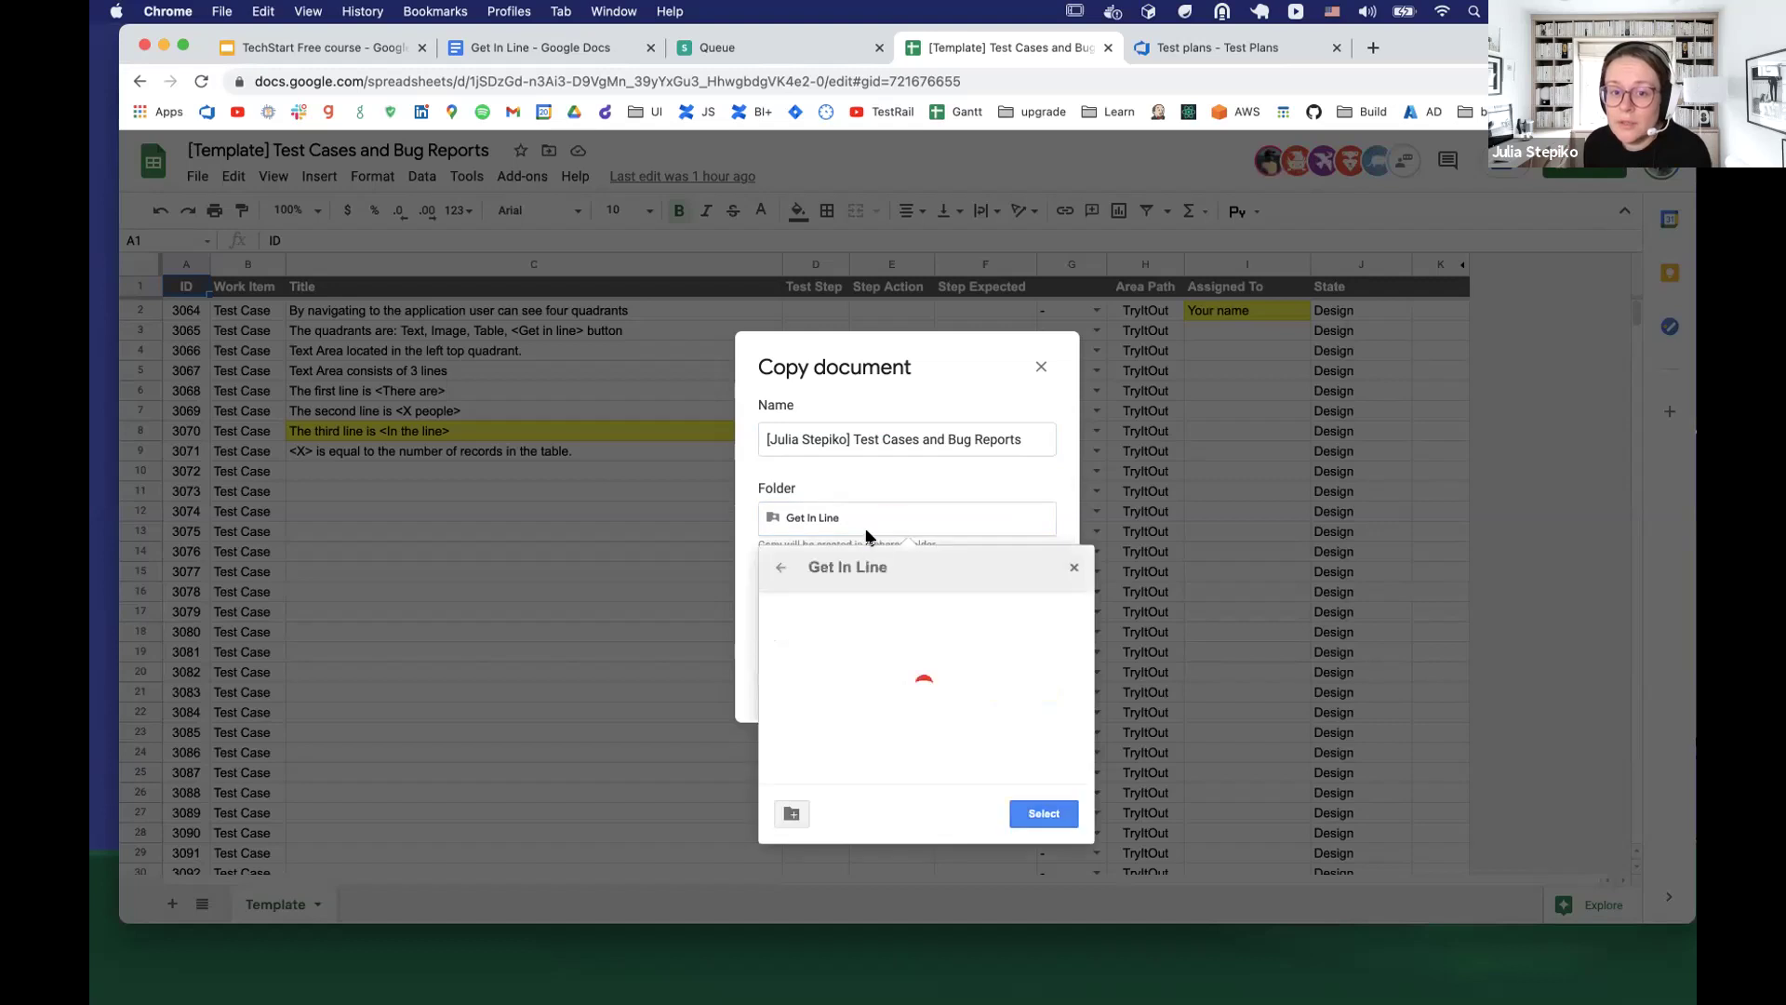
left_click(780, 568)
left_click(779, 568)
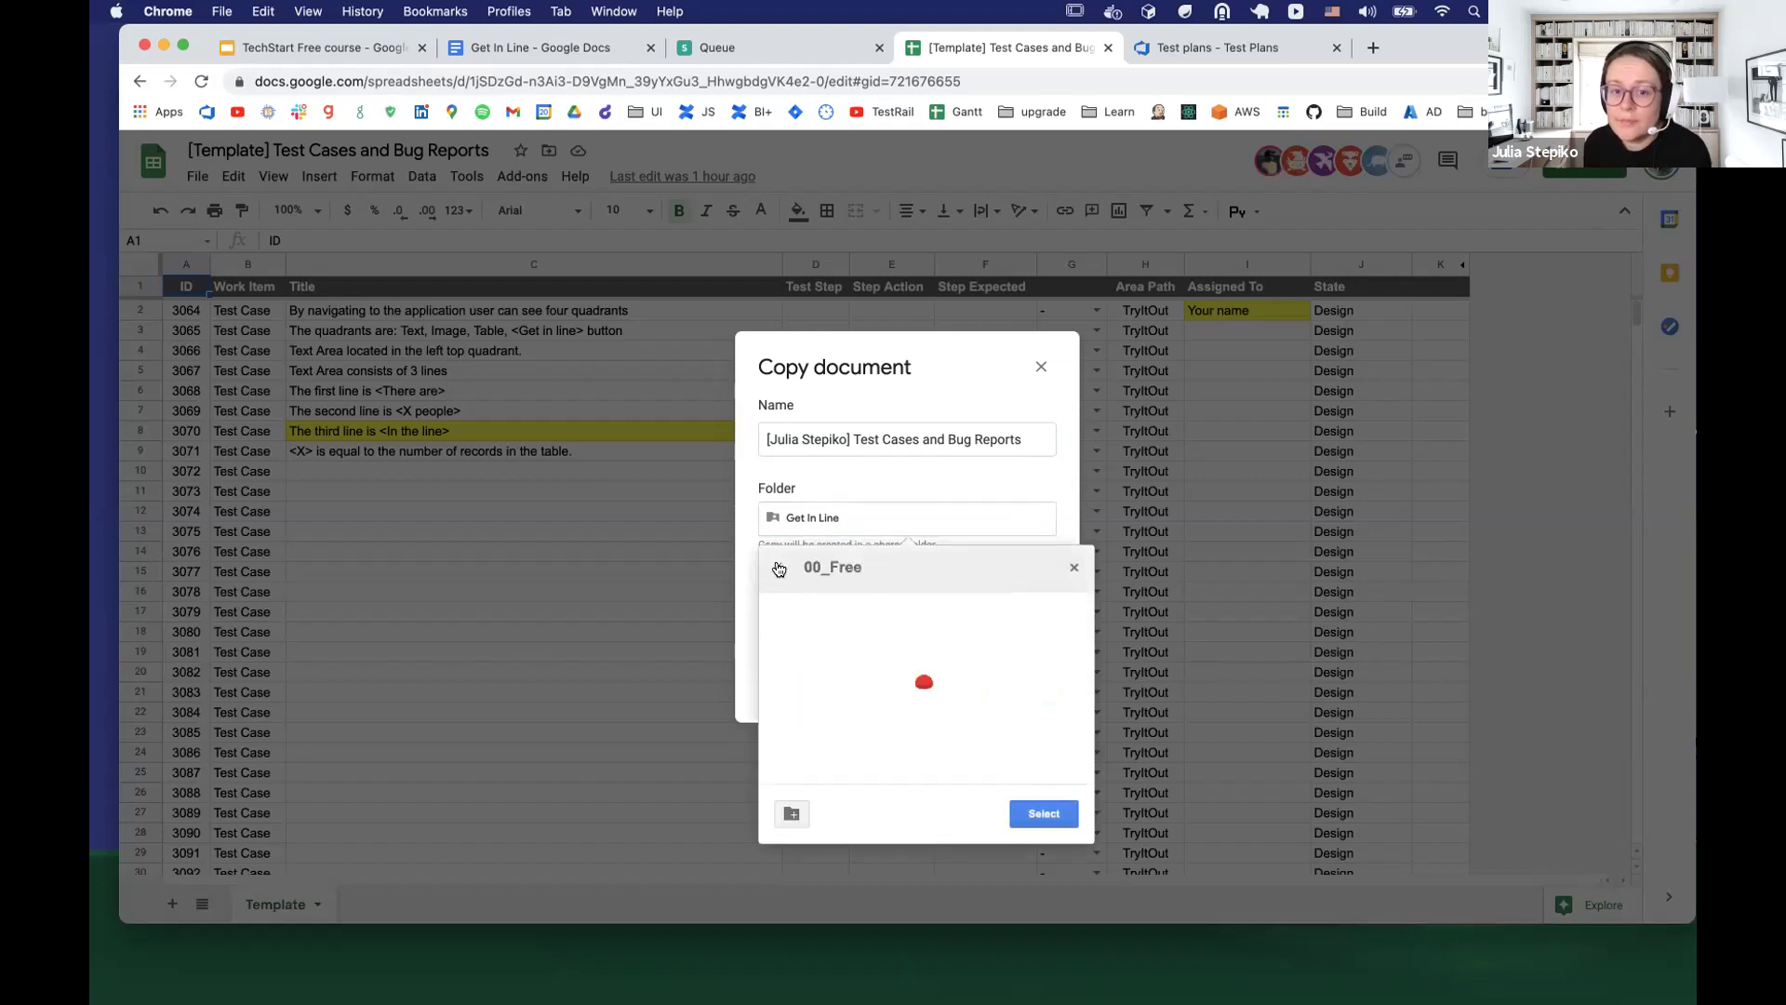
left_click(781, 569)
left_click(779, 567)
left_click(778, 566)
double_click(835, 610)
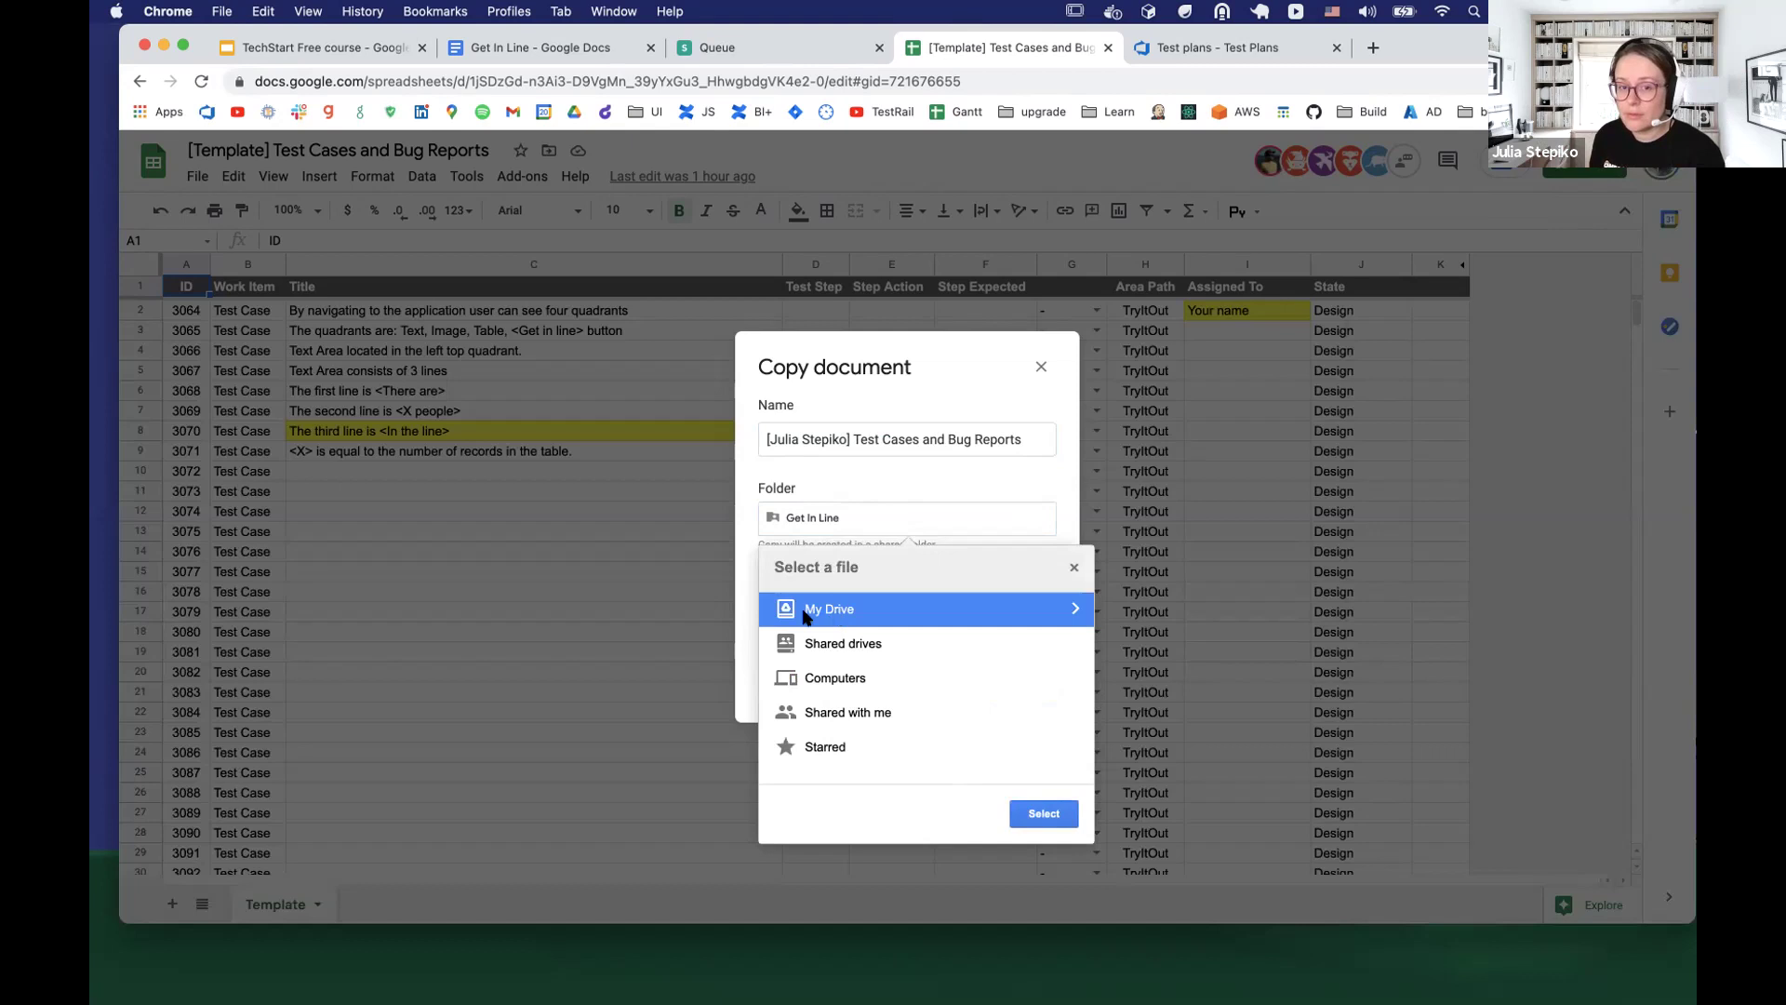
left_click(1035, 813)
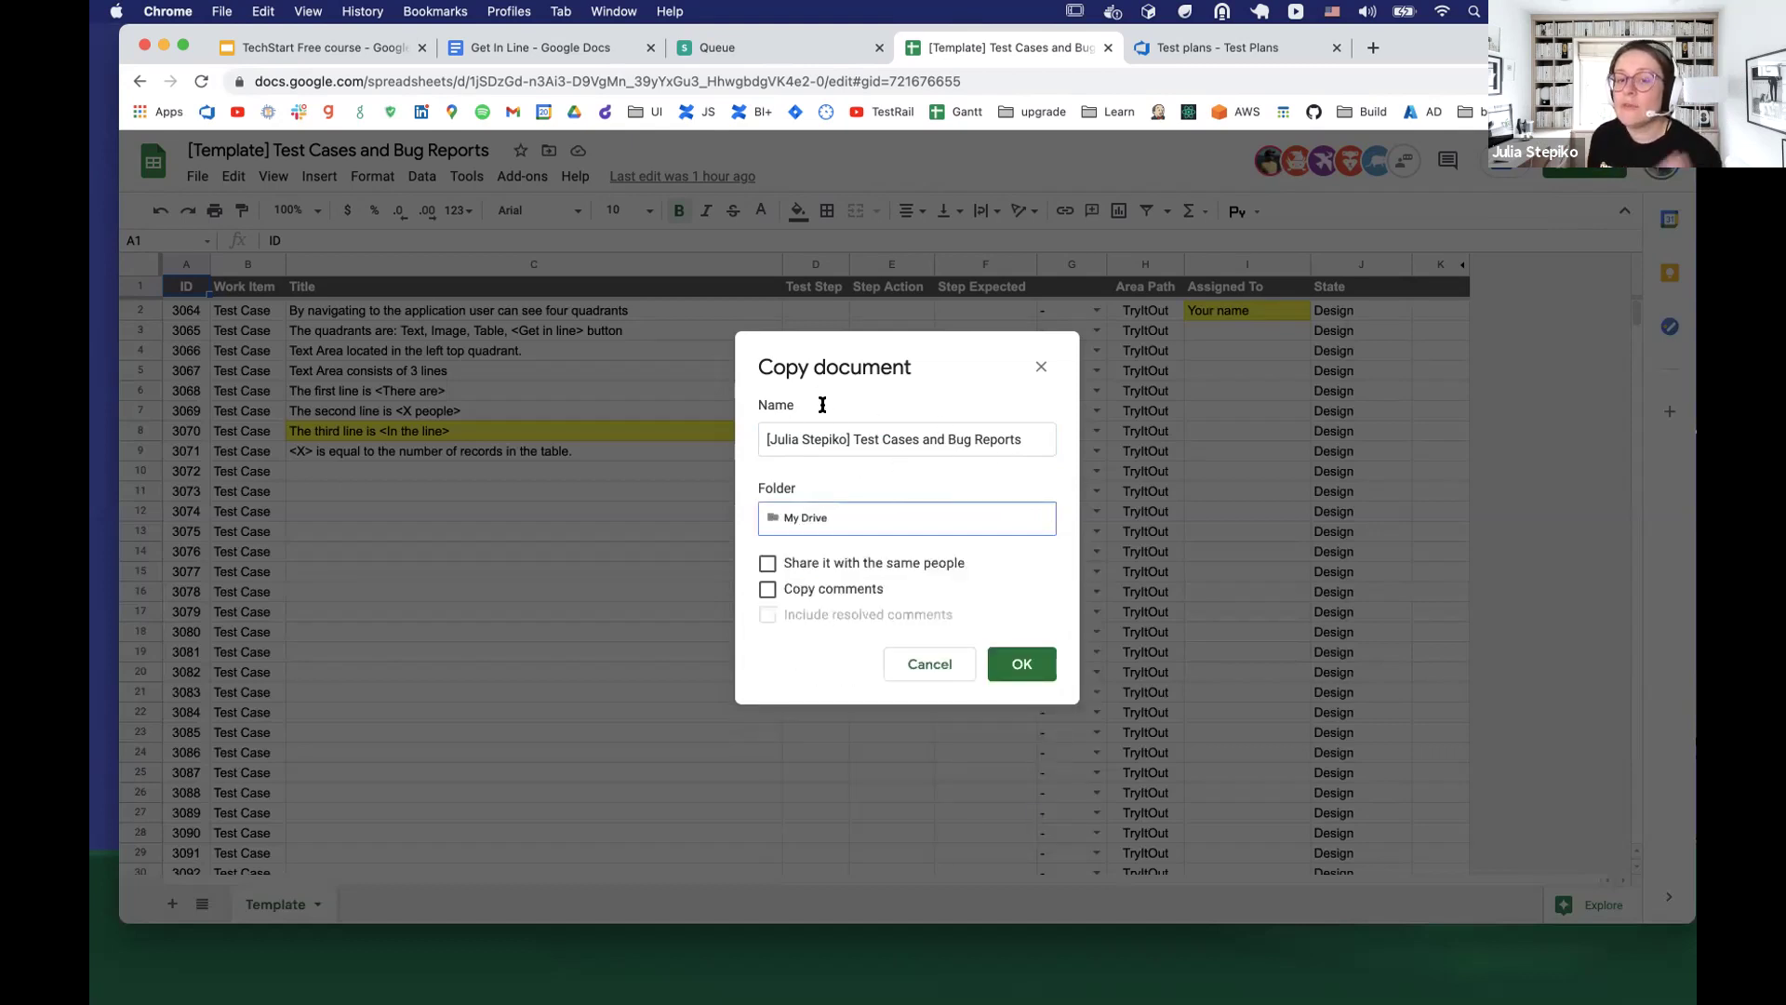
left_click(1020, 663)
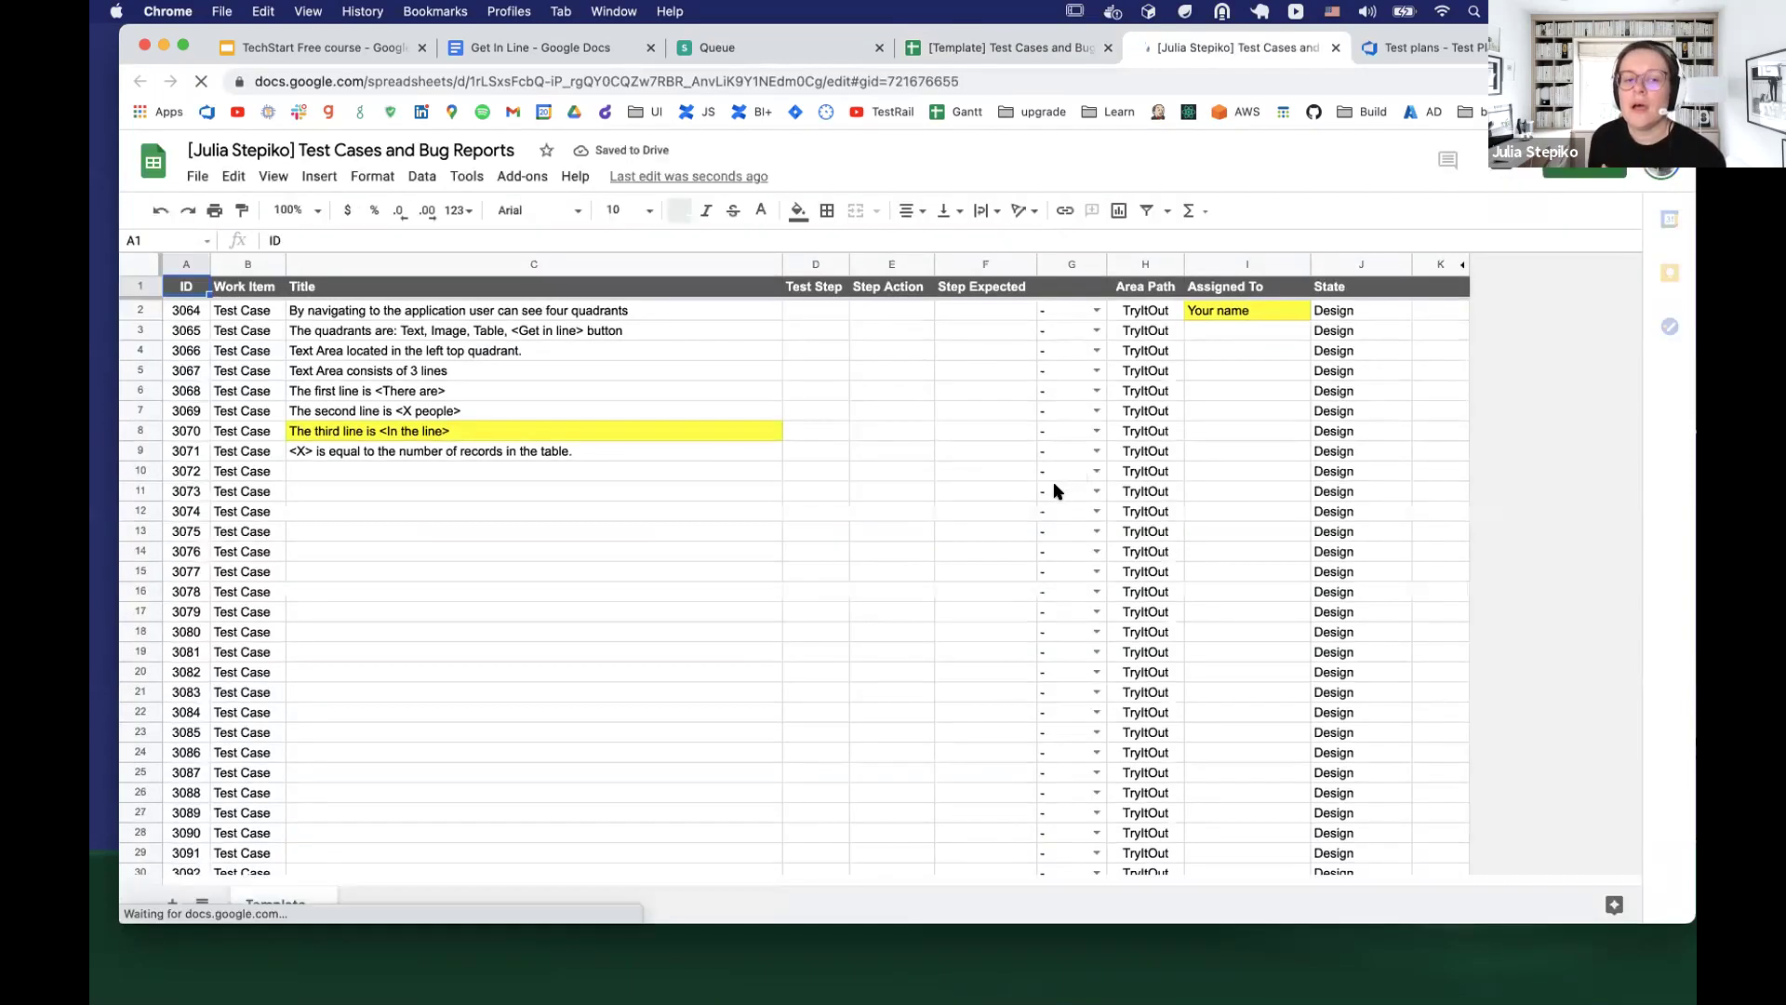
Close the original [Template] Test Cases and Bug Reports spreadsheet and keep the personal copy open
scroll(1053, 482, "down", 2)
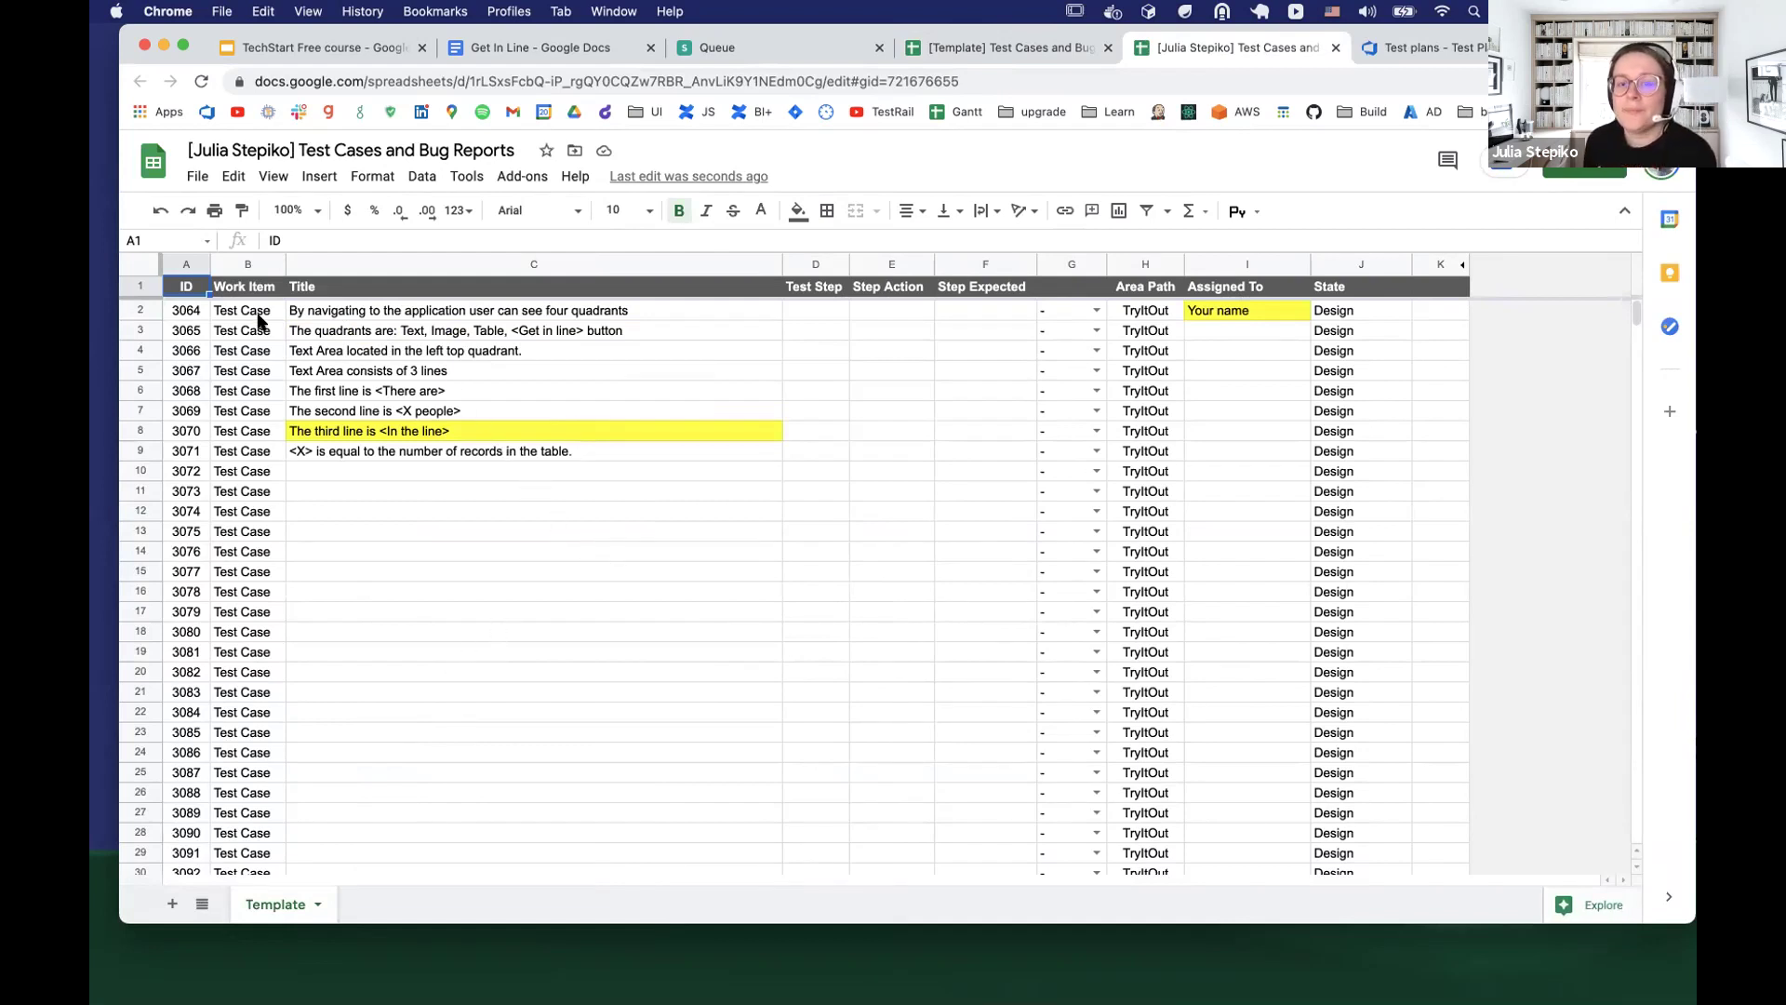
left_click(1000, 51)
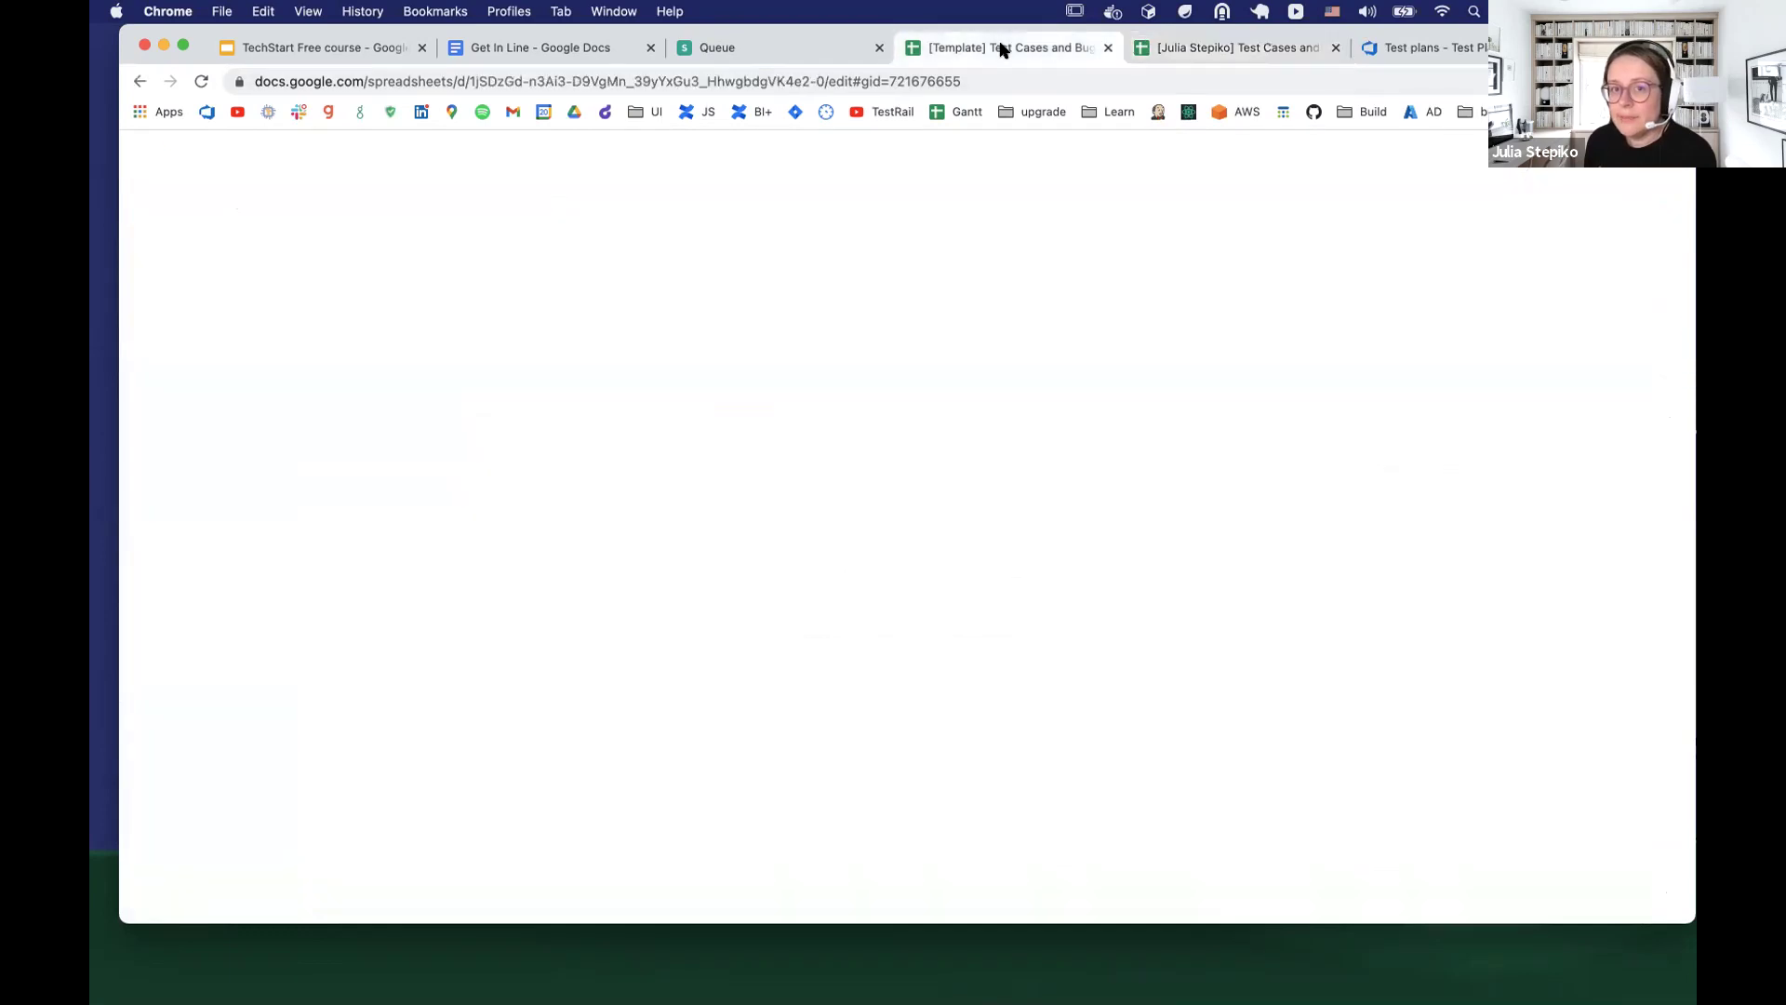
left_click(1107, 48)
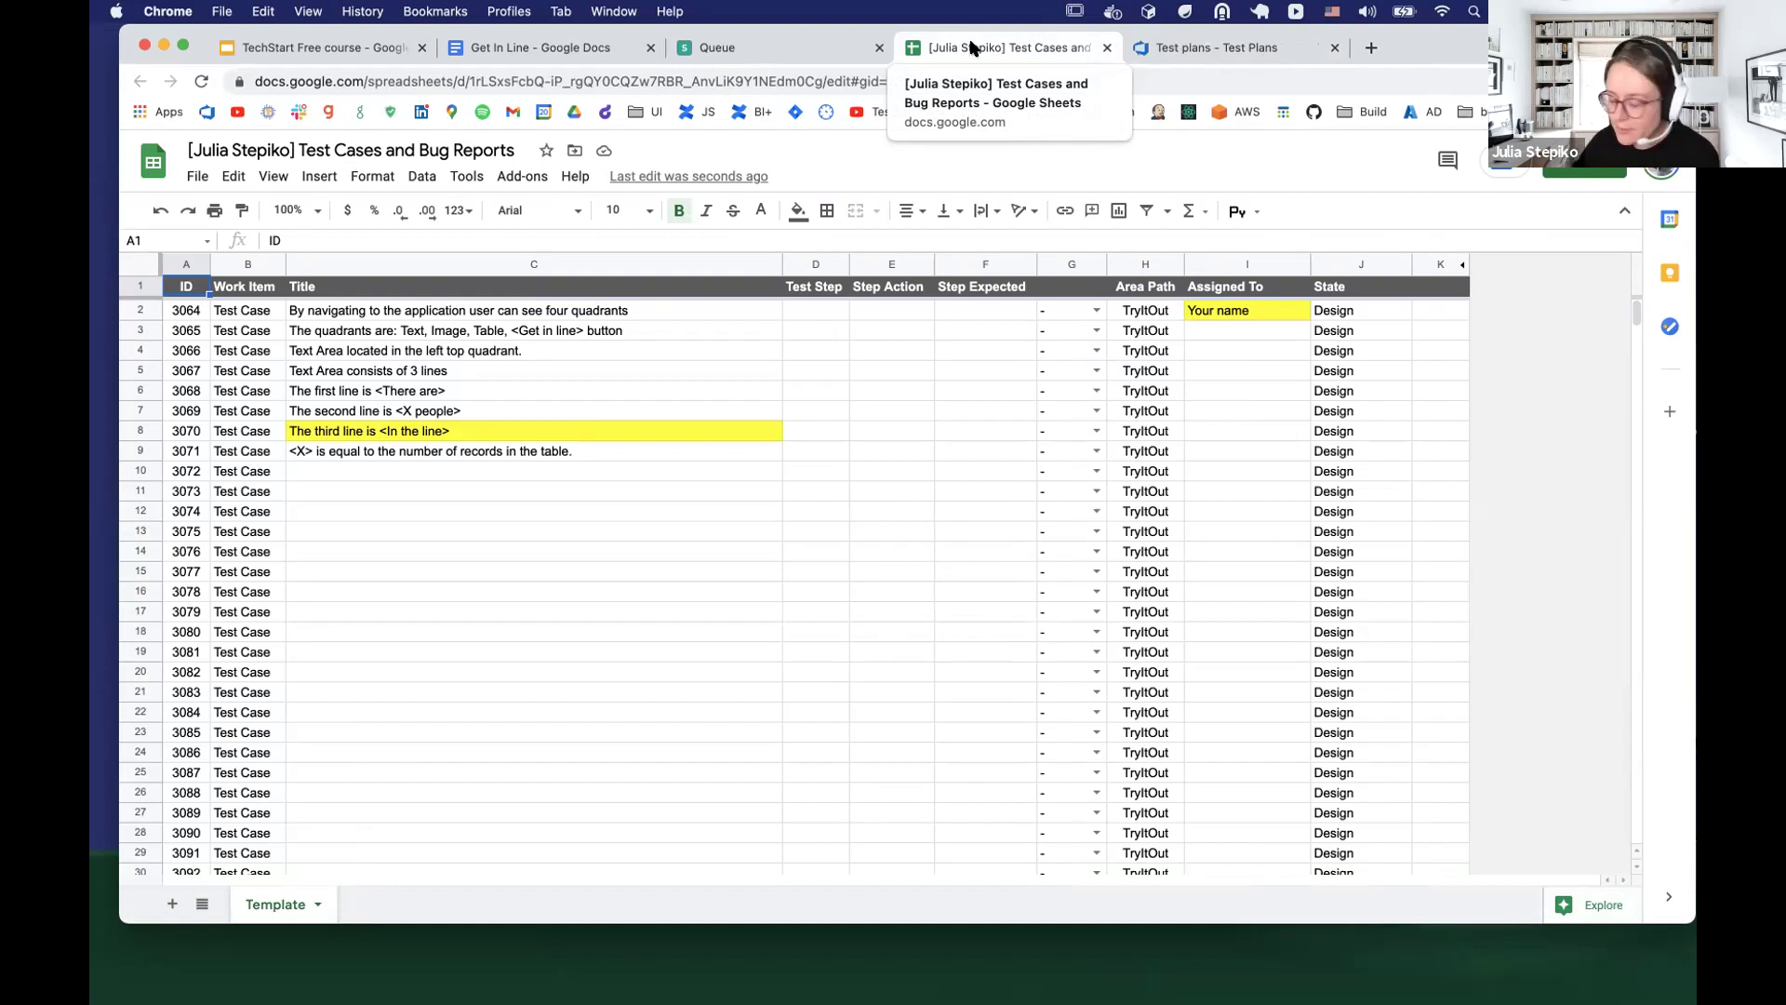
Review the Text Area requirements in the Get In Line document and compare them with the sample test case titles in C2:C9
left_click(545, 52)
scroll(610, 493, "up", 5)
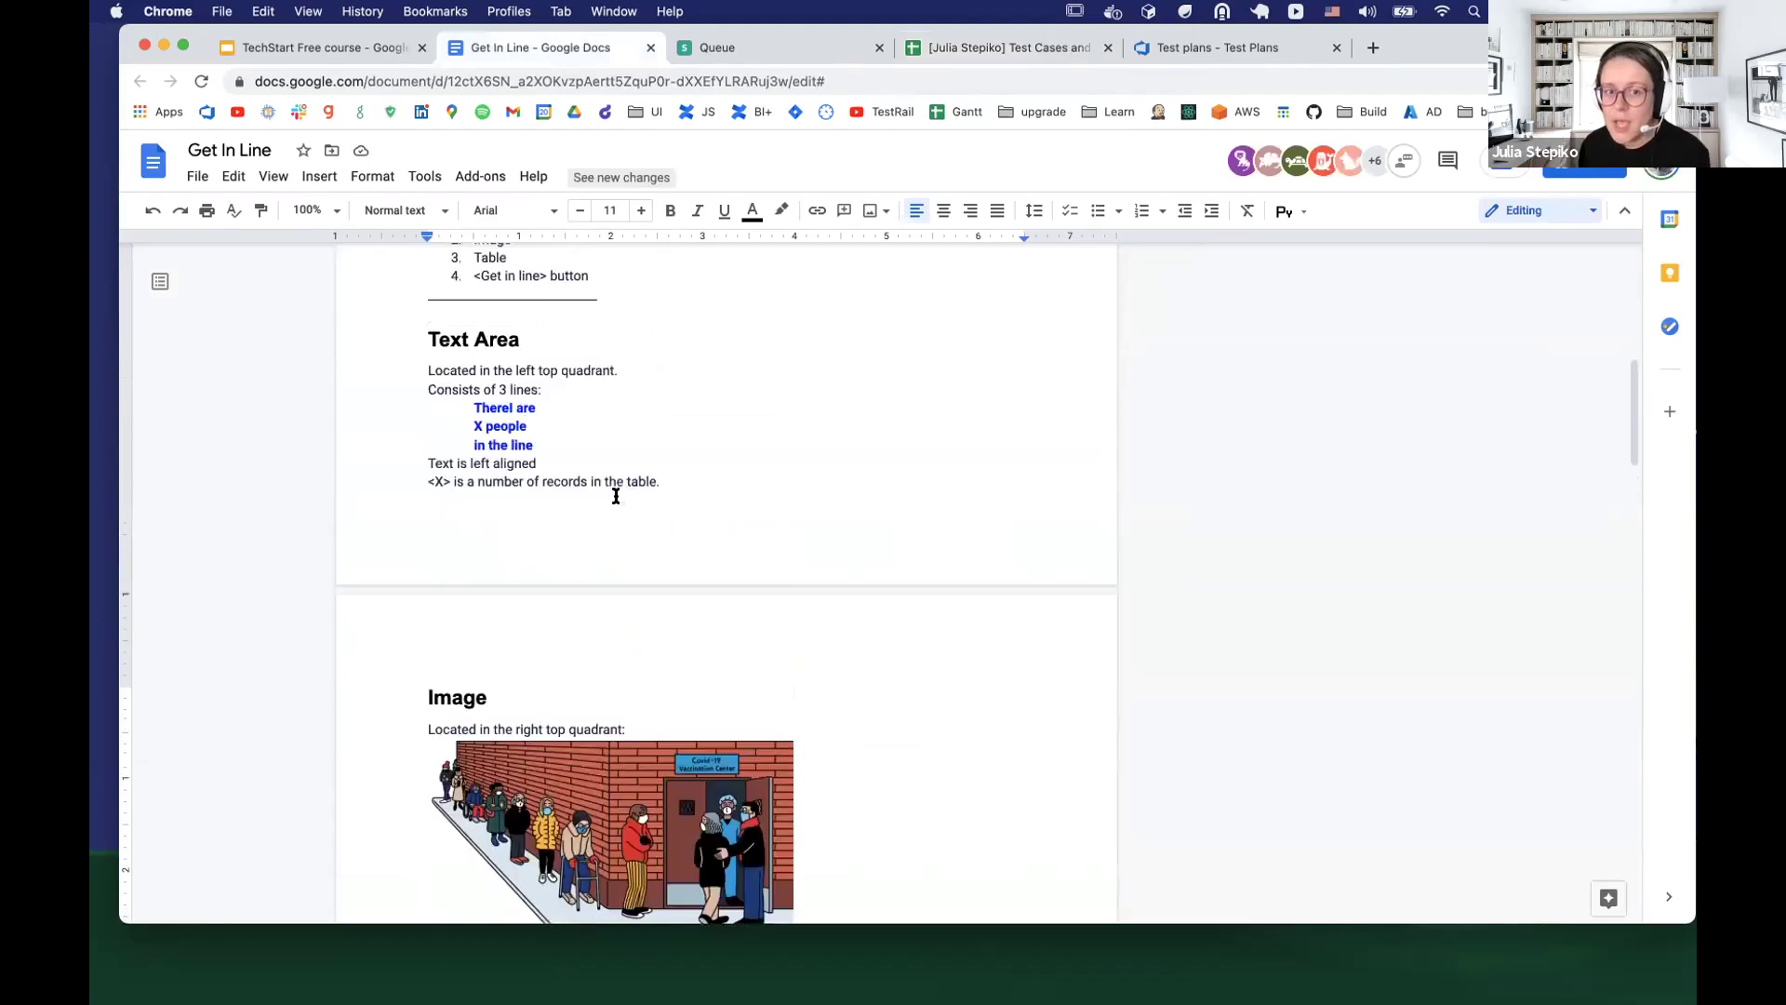
left_click(1017, 51)
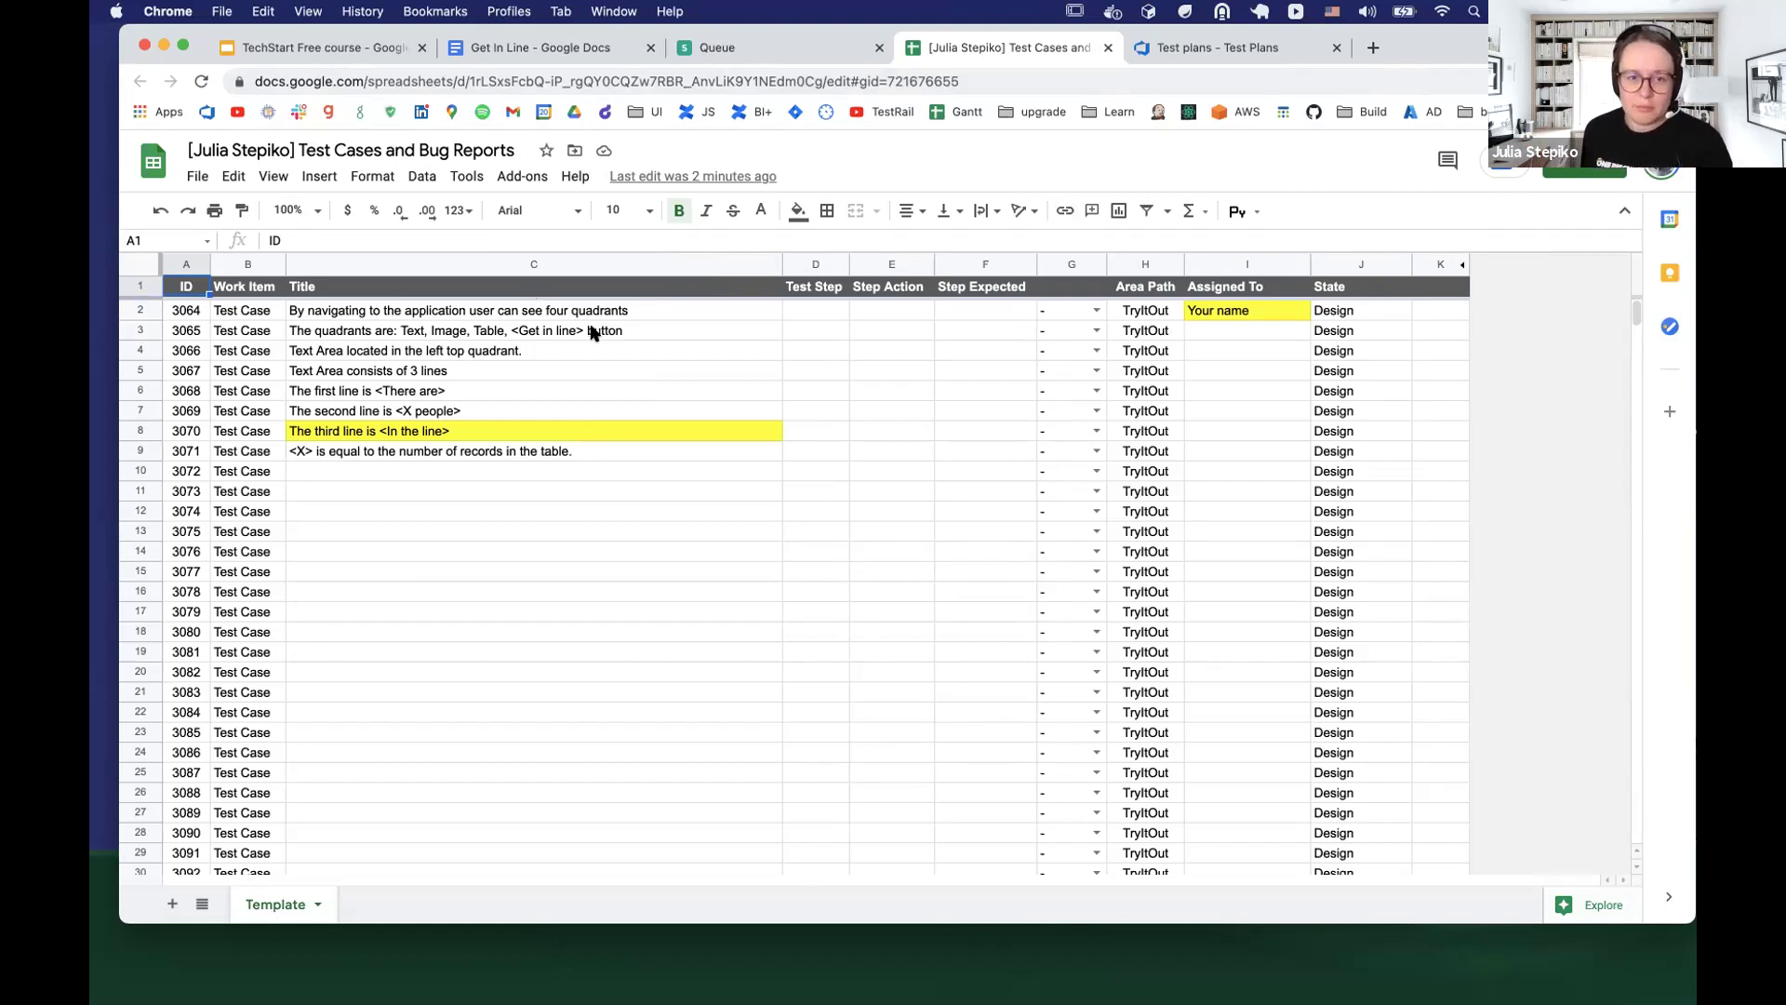
left_click_drag(498, 312, 518, 456)
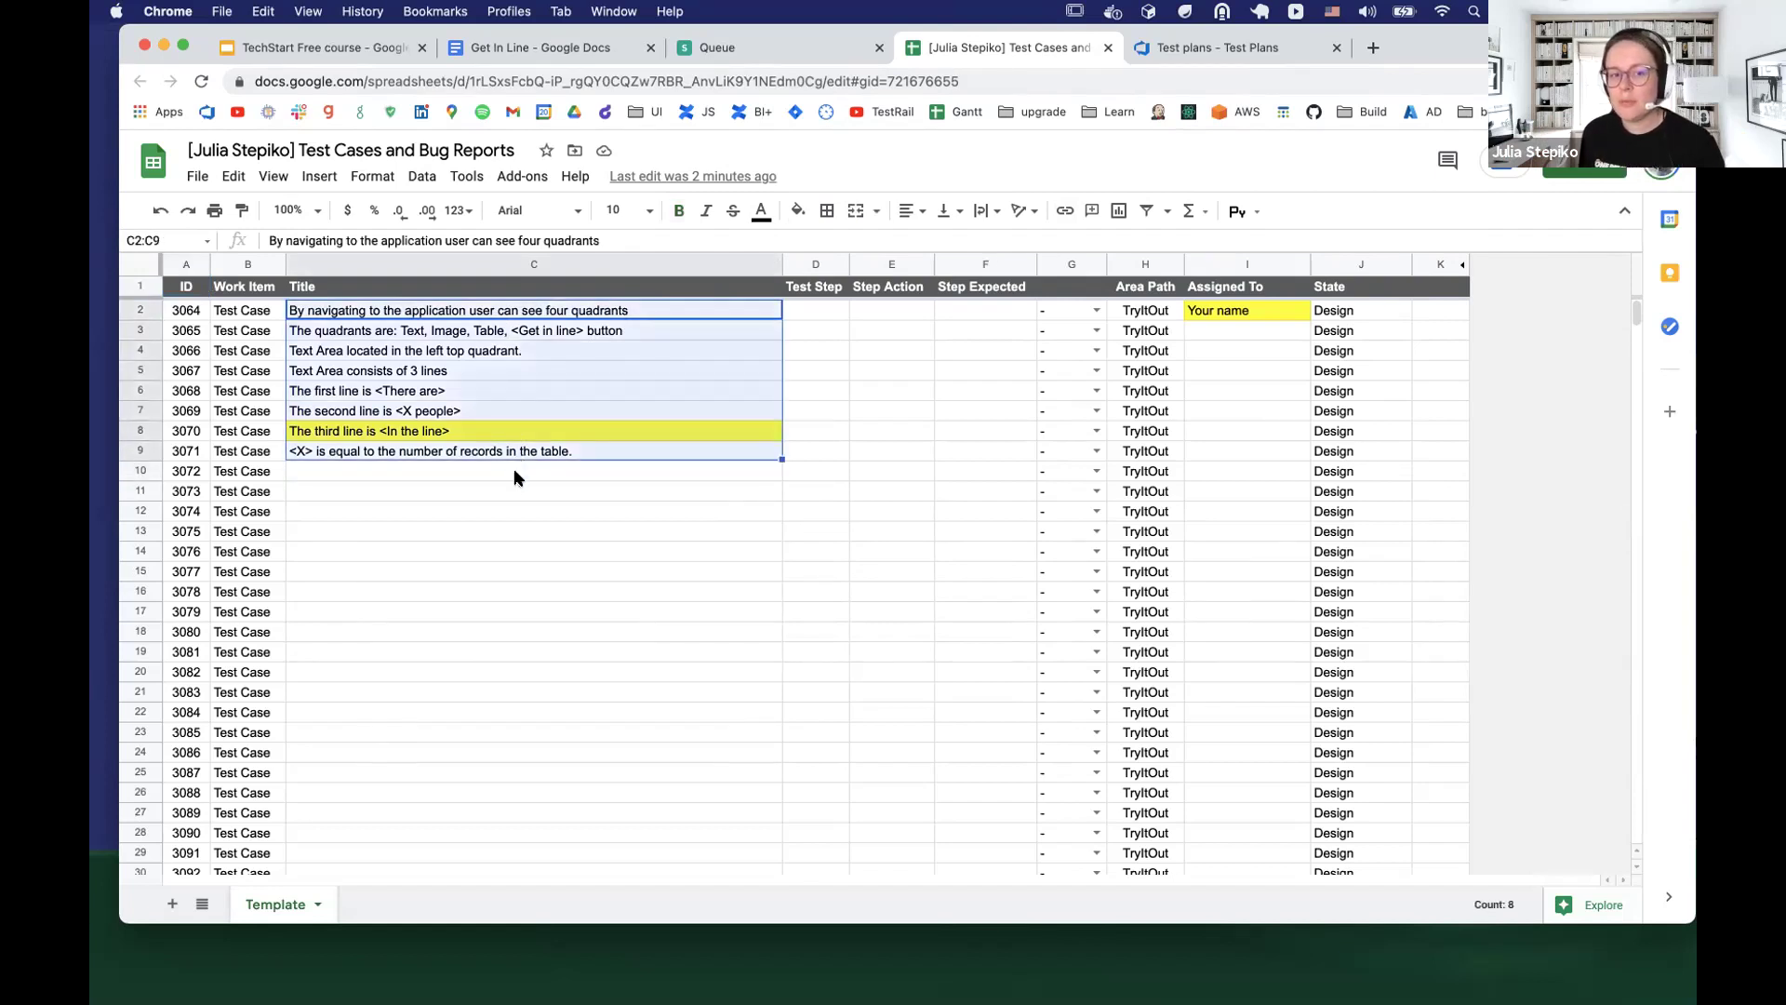
left_click(498, 572)
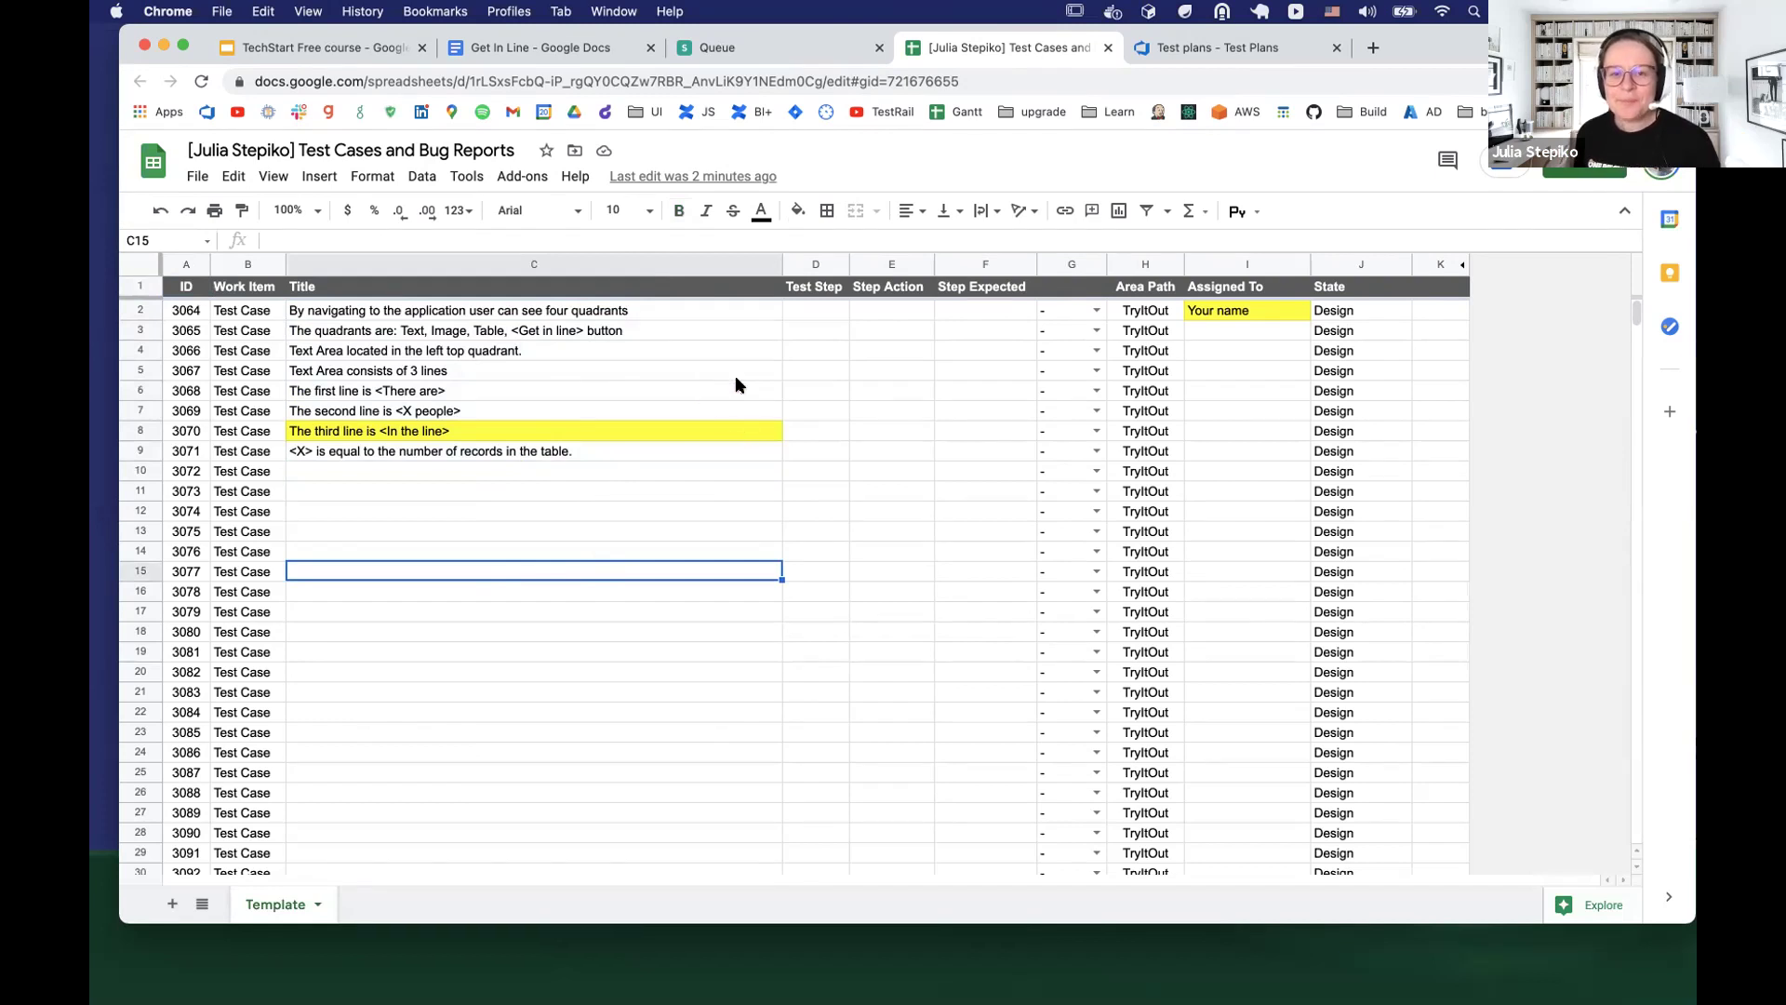
left_click(177, 290)
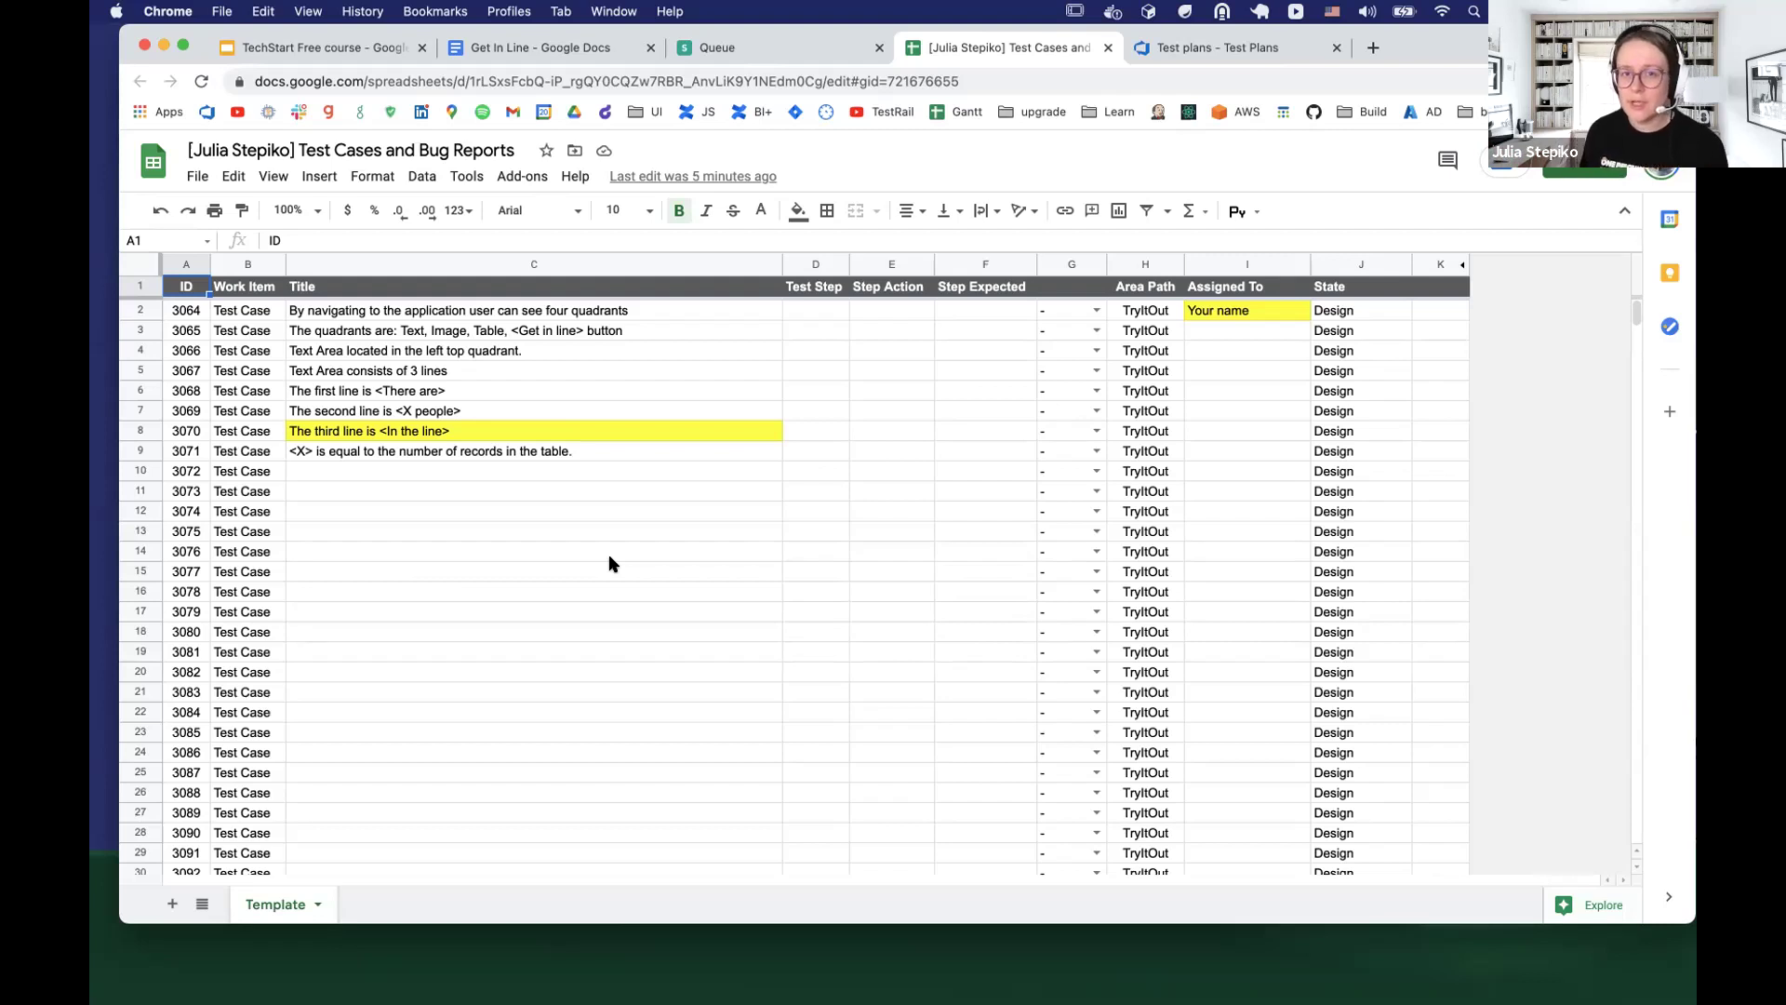
Examine the Queue wireframe, from the main page quadrants and the Get in line! button to the registration form
left_click(758, 54)
left_click(573, 52)
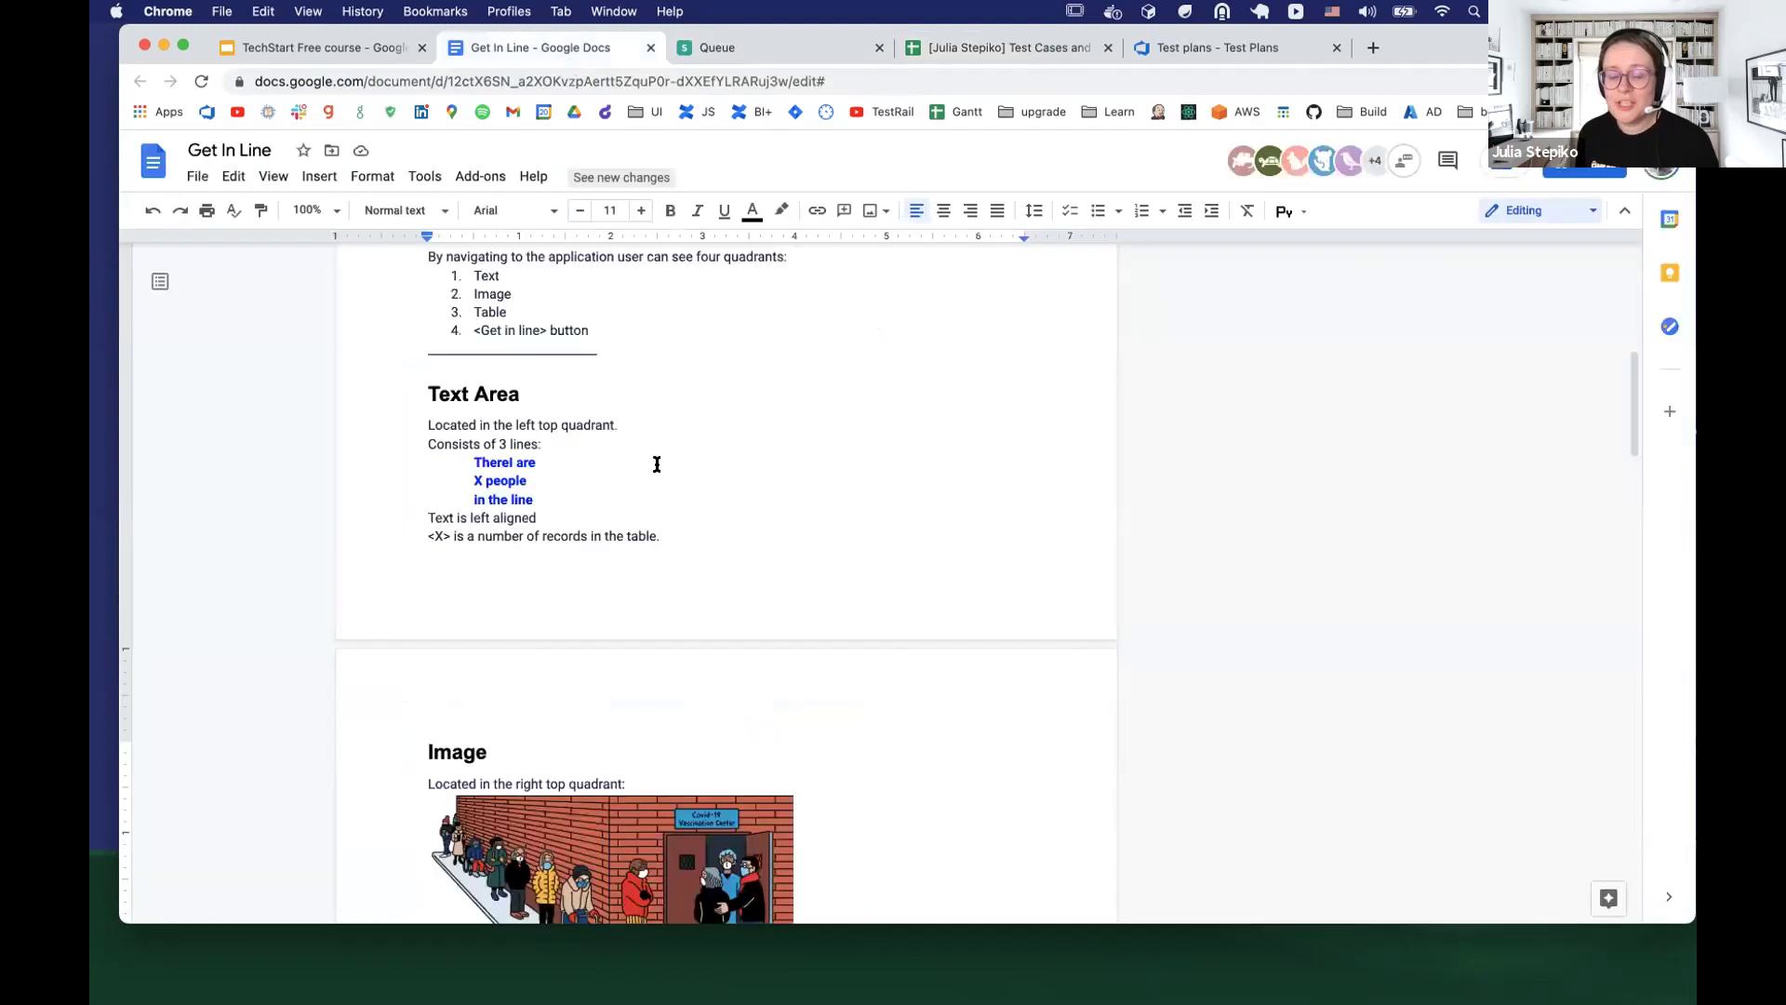
left_click(777, 47)
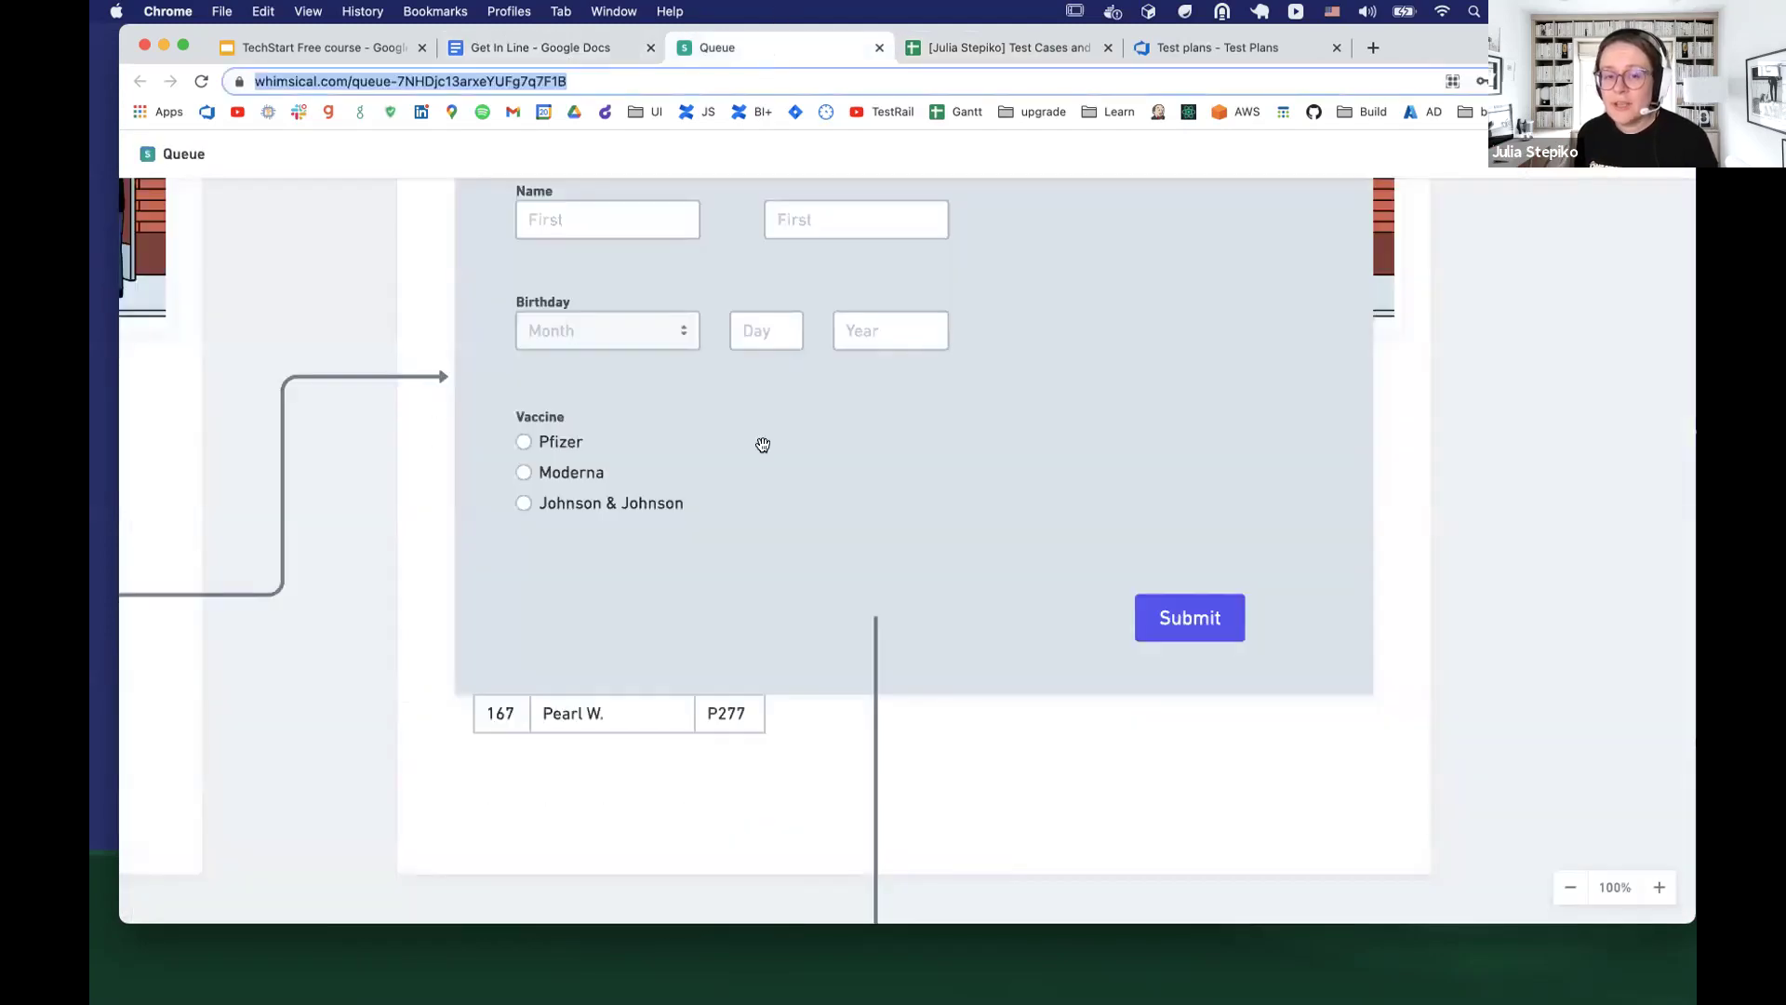
scroll(452, 419, "up", 5)
scroll(561, 393, "left", 10)
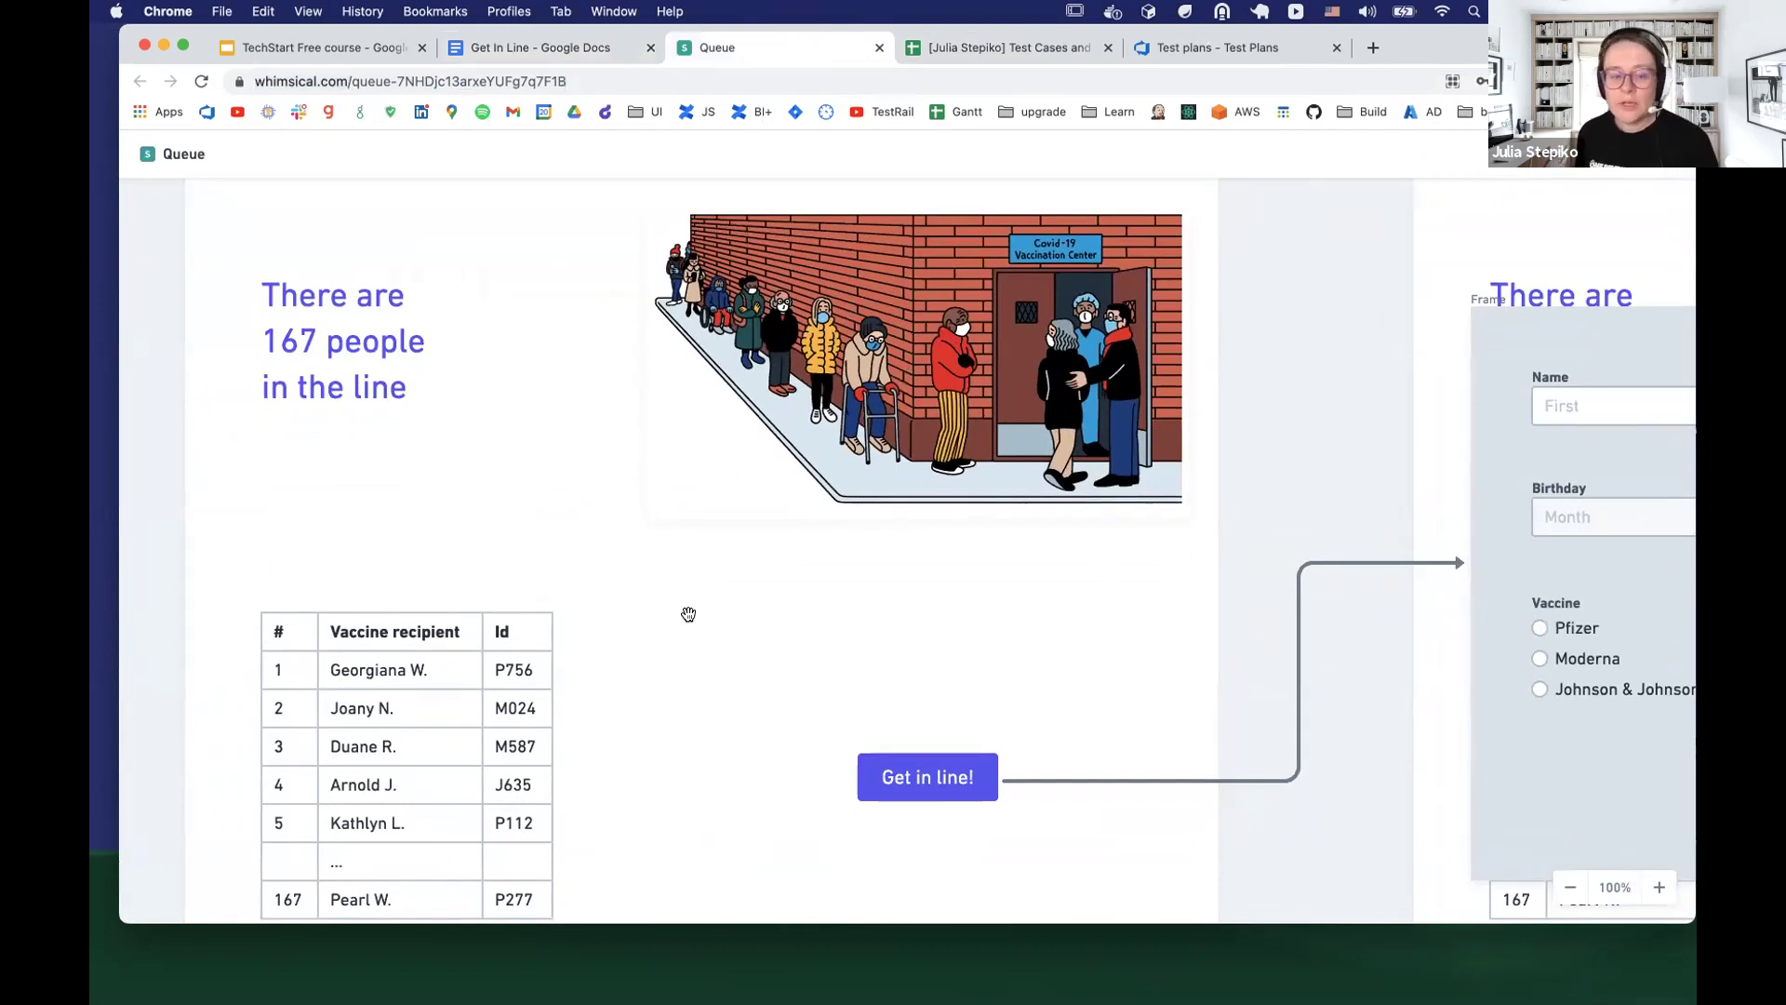
scroll(707, 715, "down", 1)
scroll(707, 715, "right", 1)
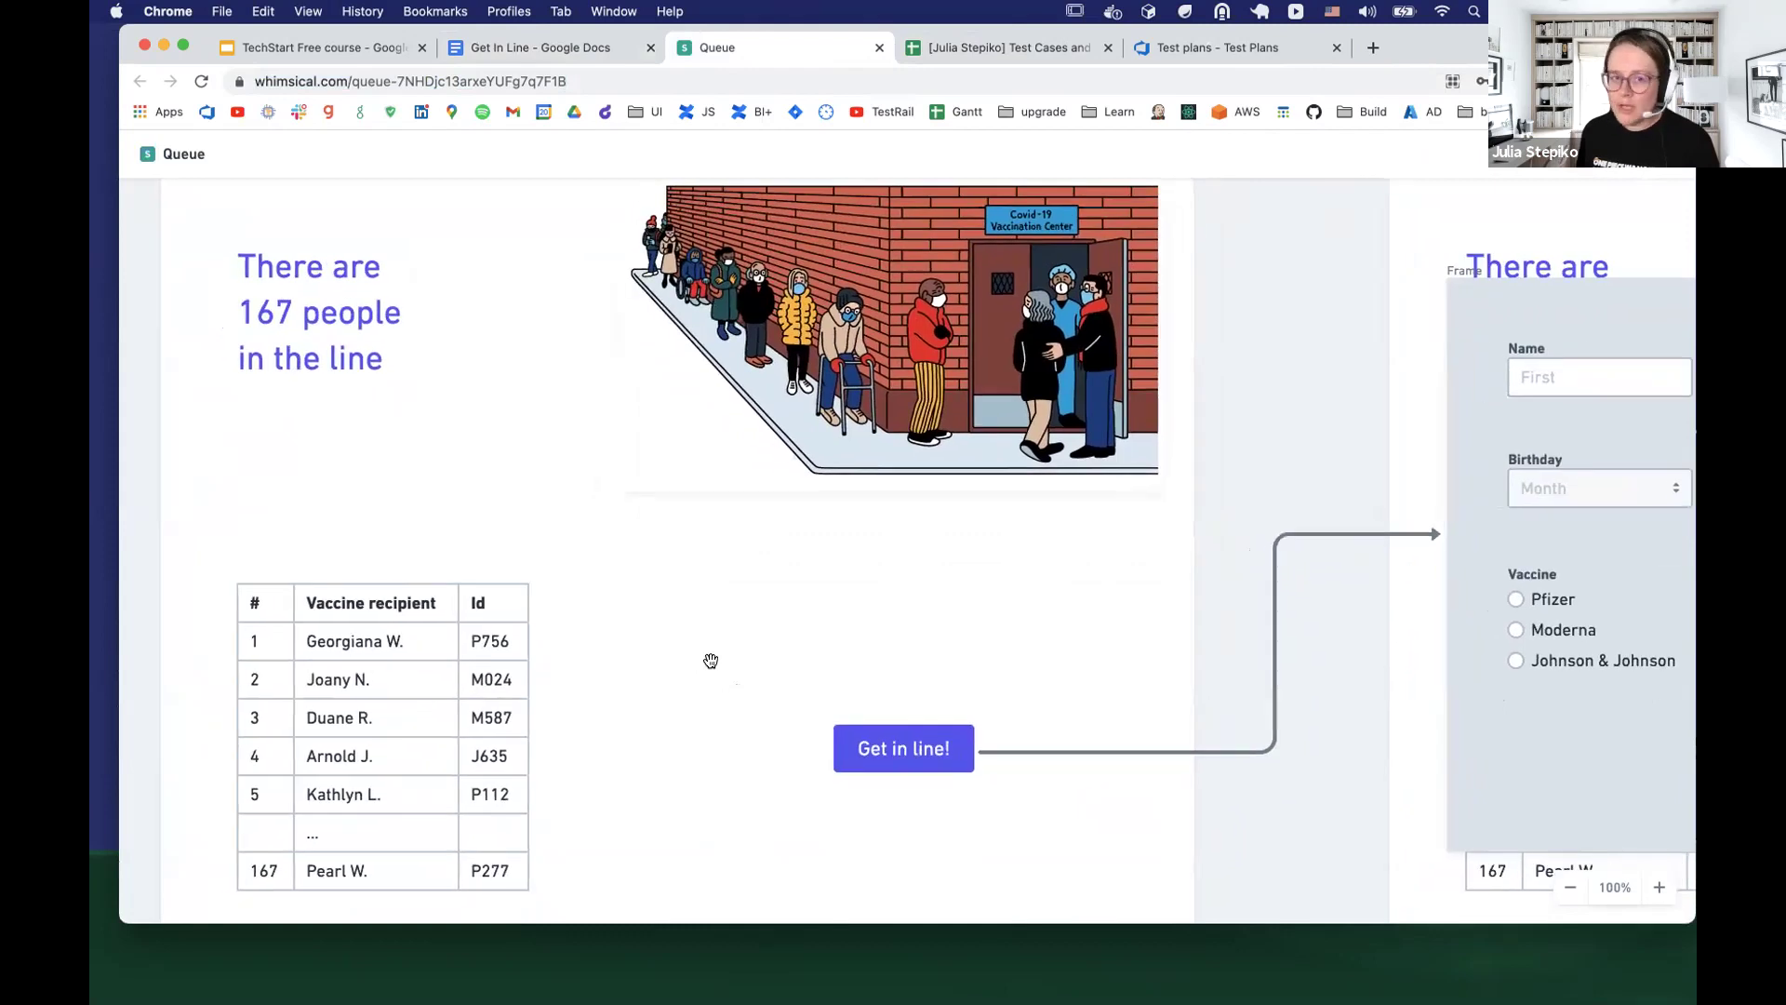
left_click_drag(719, 634, 730, 666)
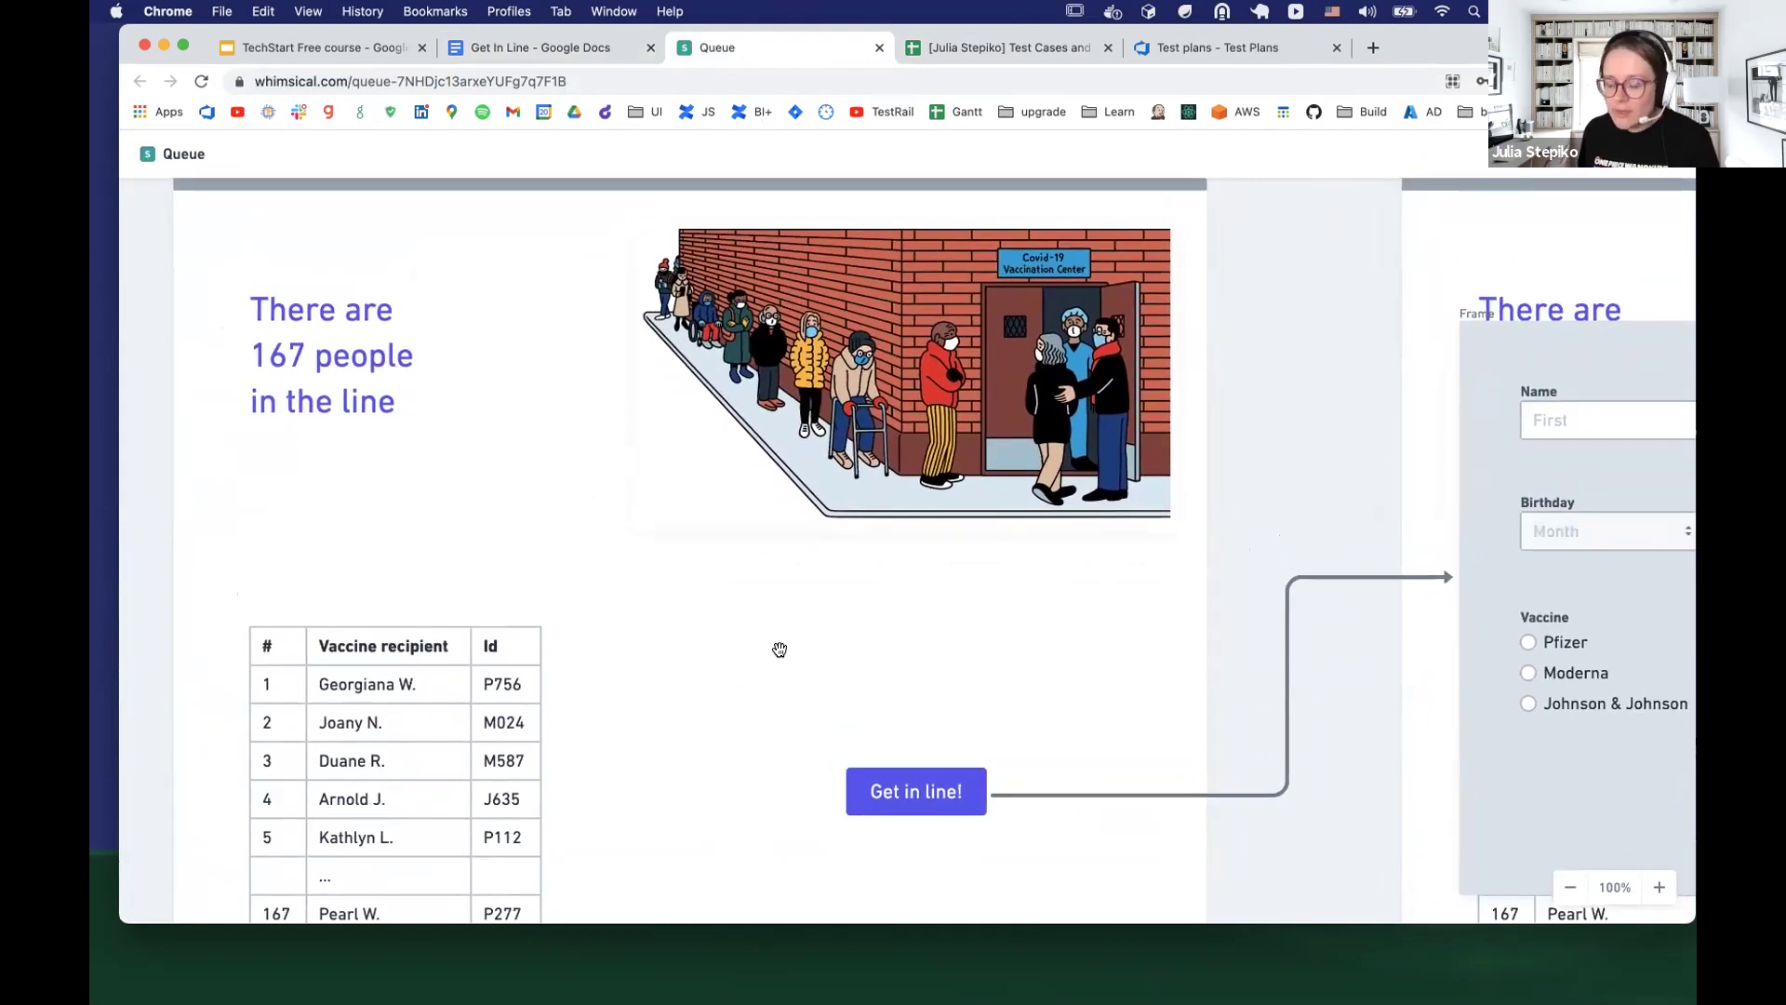
scroll(795, 626, "down", 2)
scroll(795, 627, "right", 1)
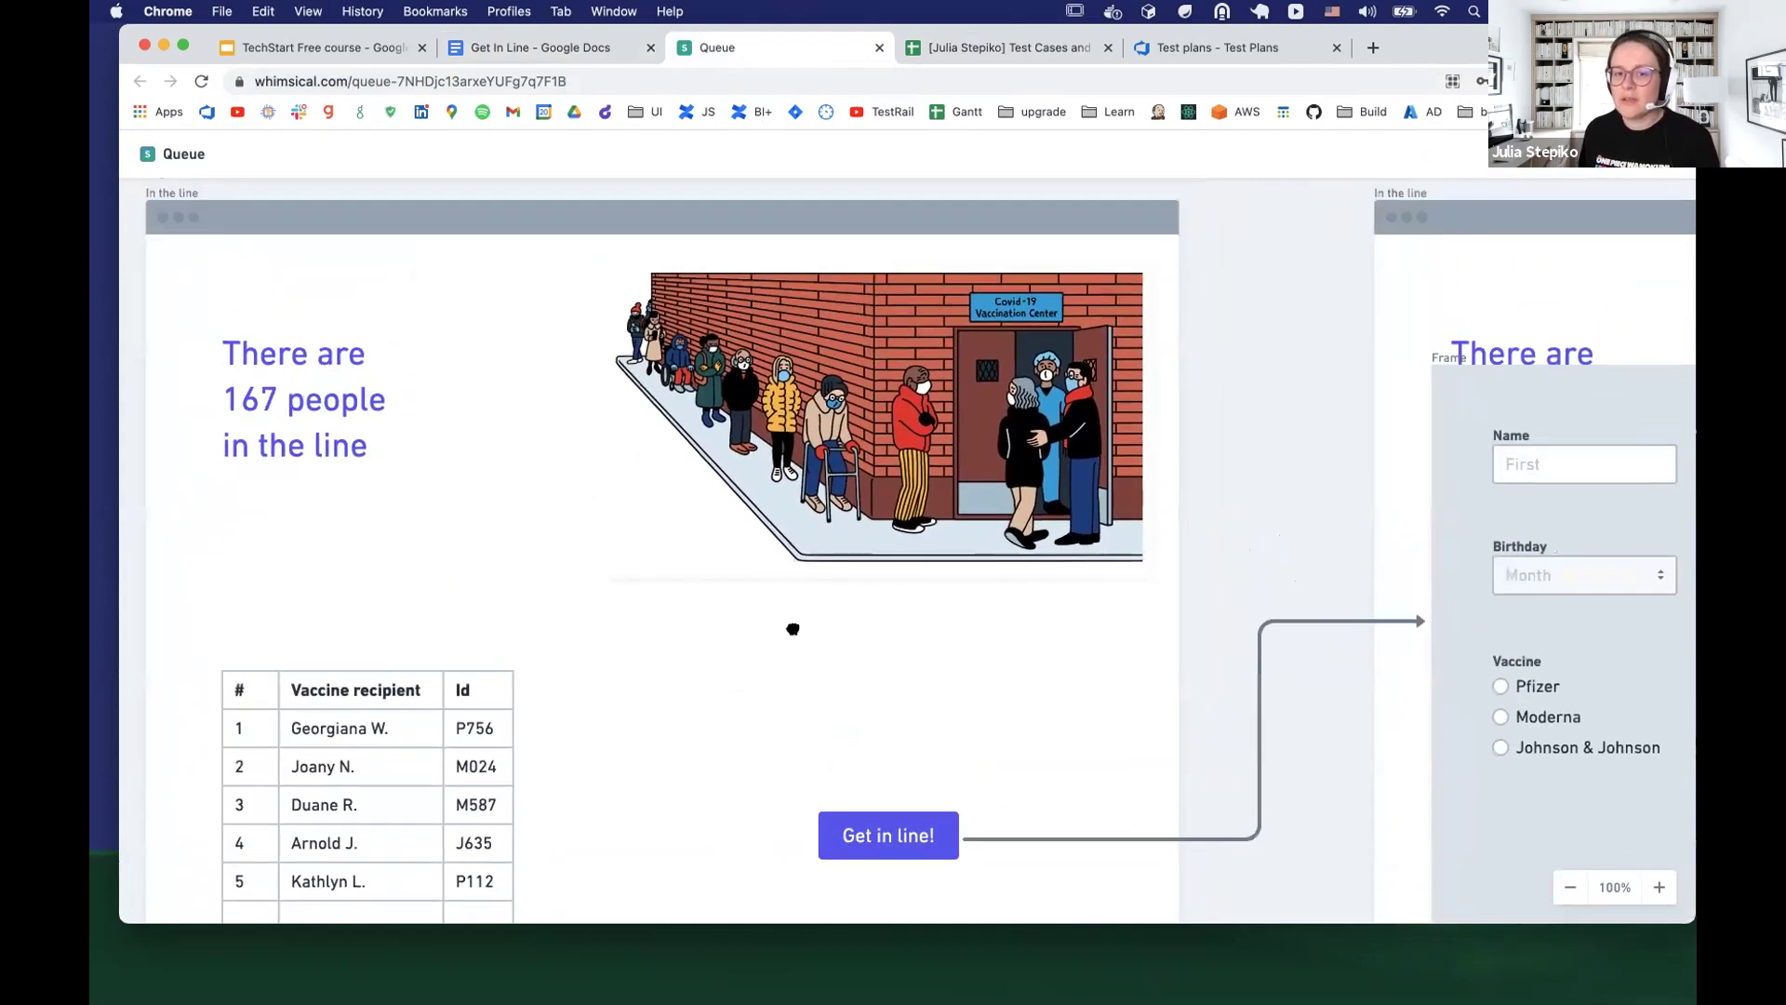
scroll(761, 610, "right", 7)
scroll(761, 611, "up", 1)
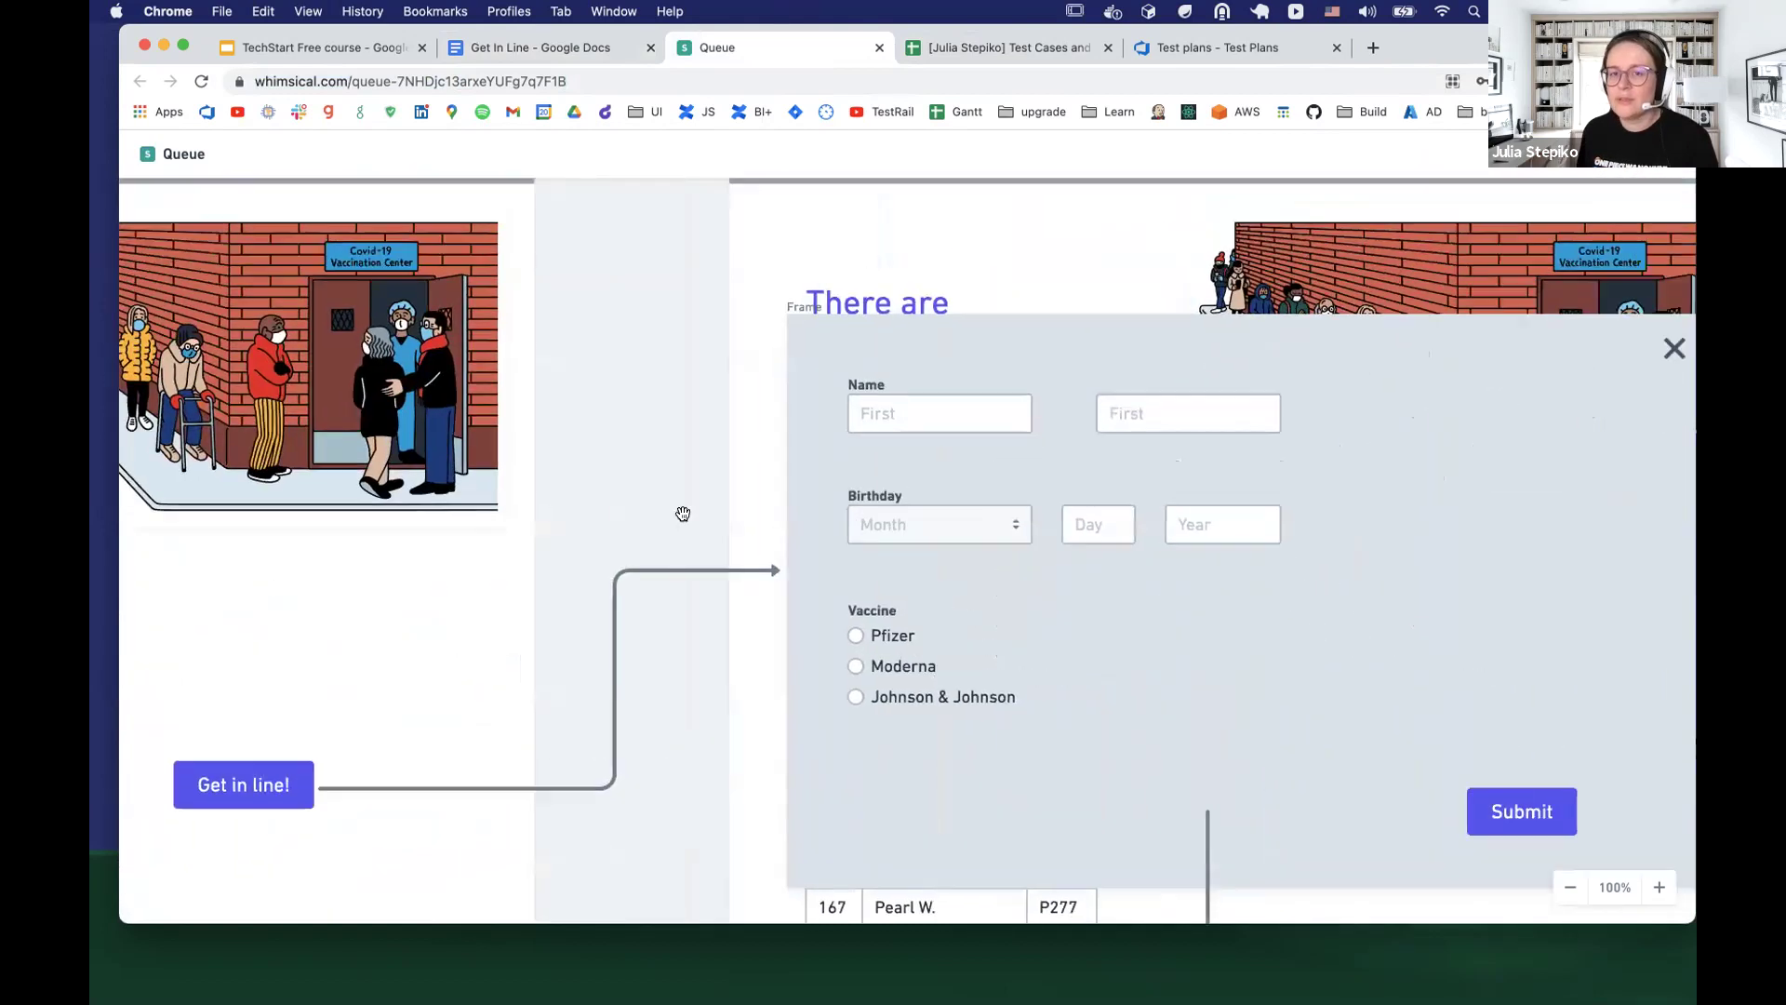
Return to the test cases spreadsheet, widen the browser window and look through the ID and Work Item columns
left_click(969, 53)
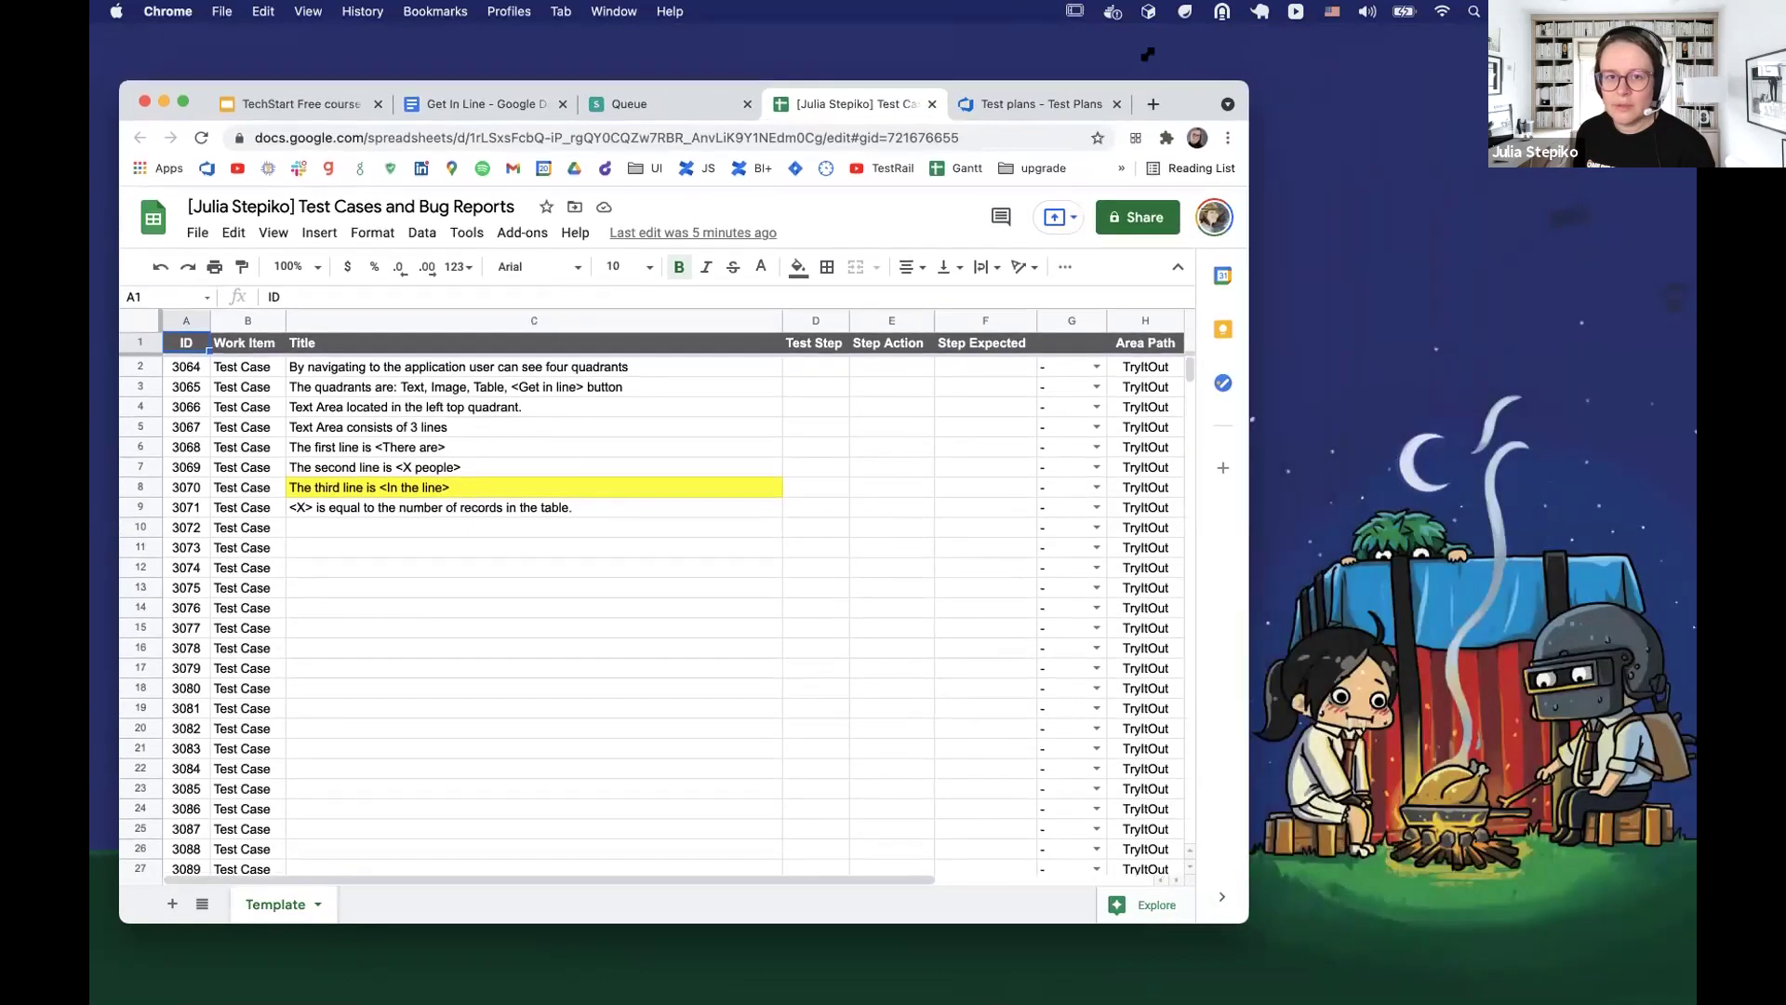
left_click_drag(1141, 26, 1696, 26)
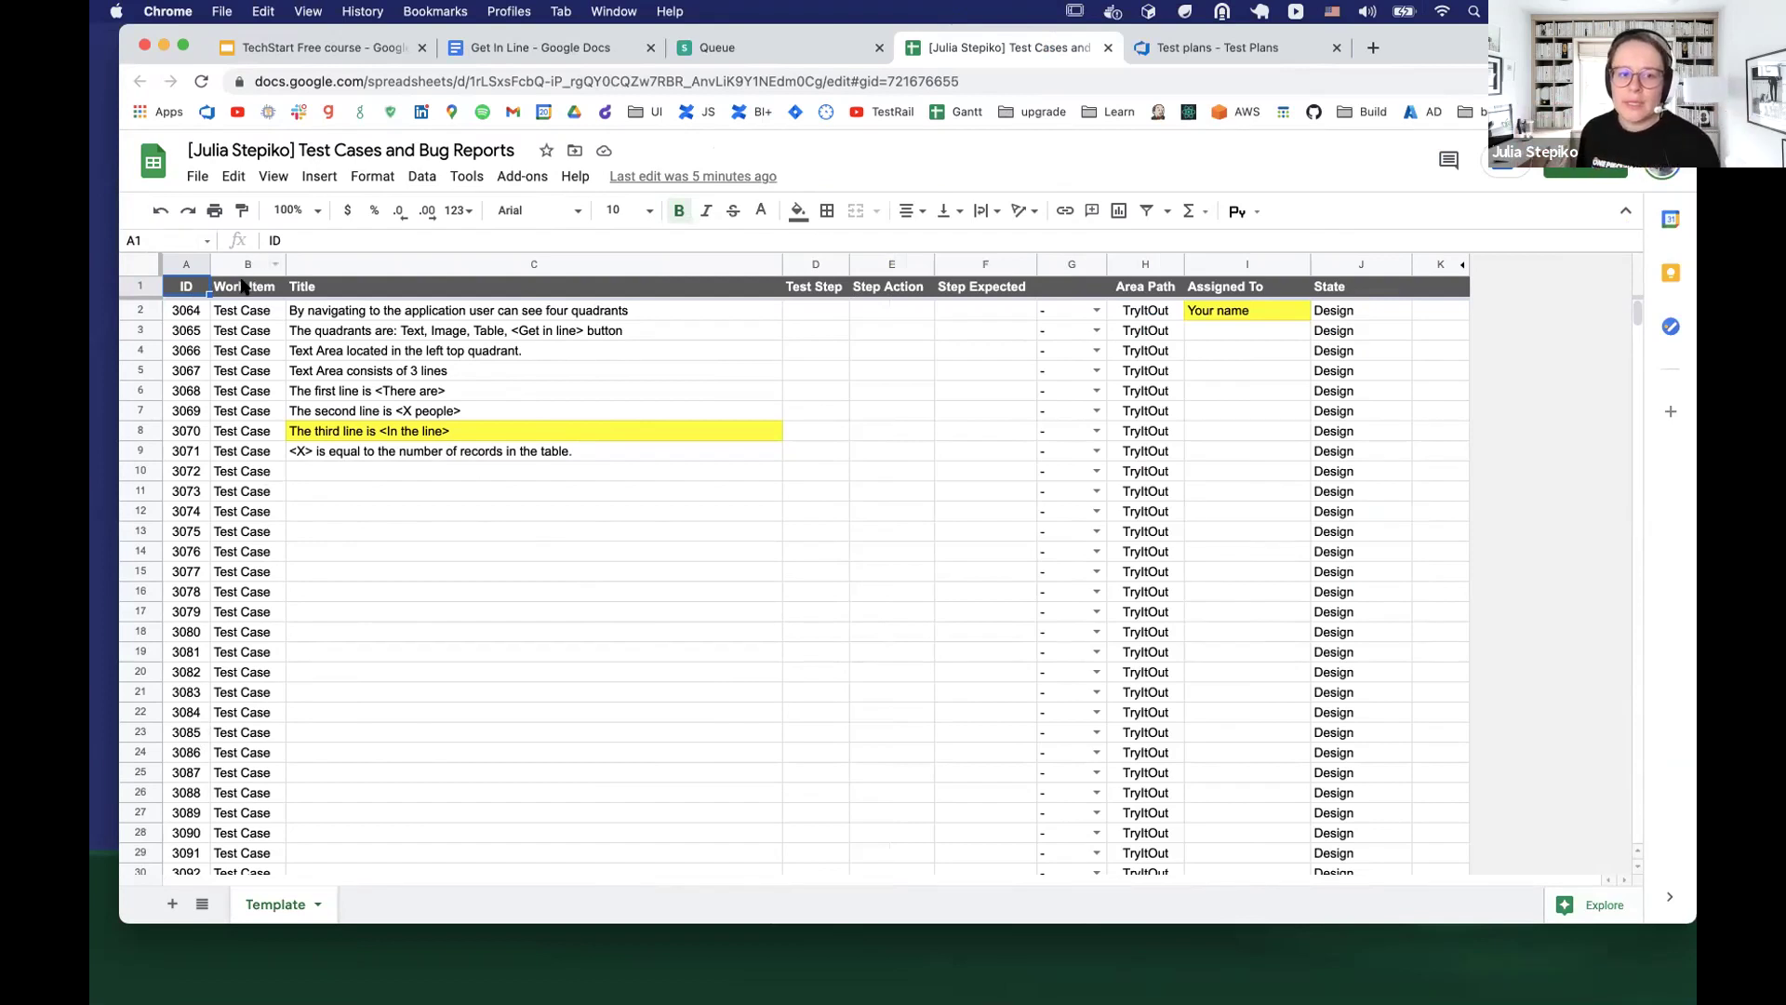
scroll(250, 595, "down", 3)
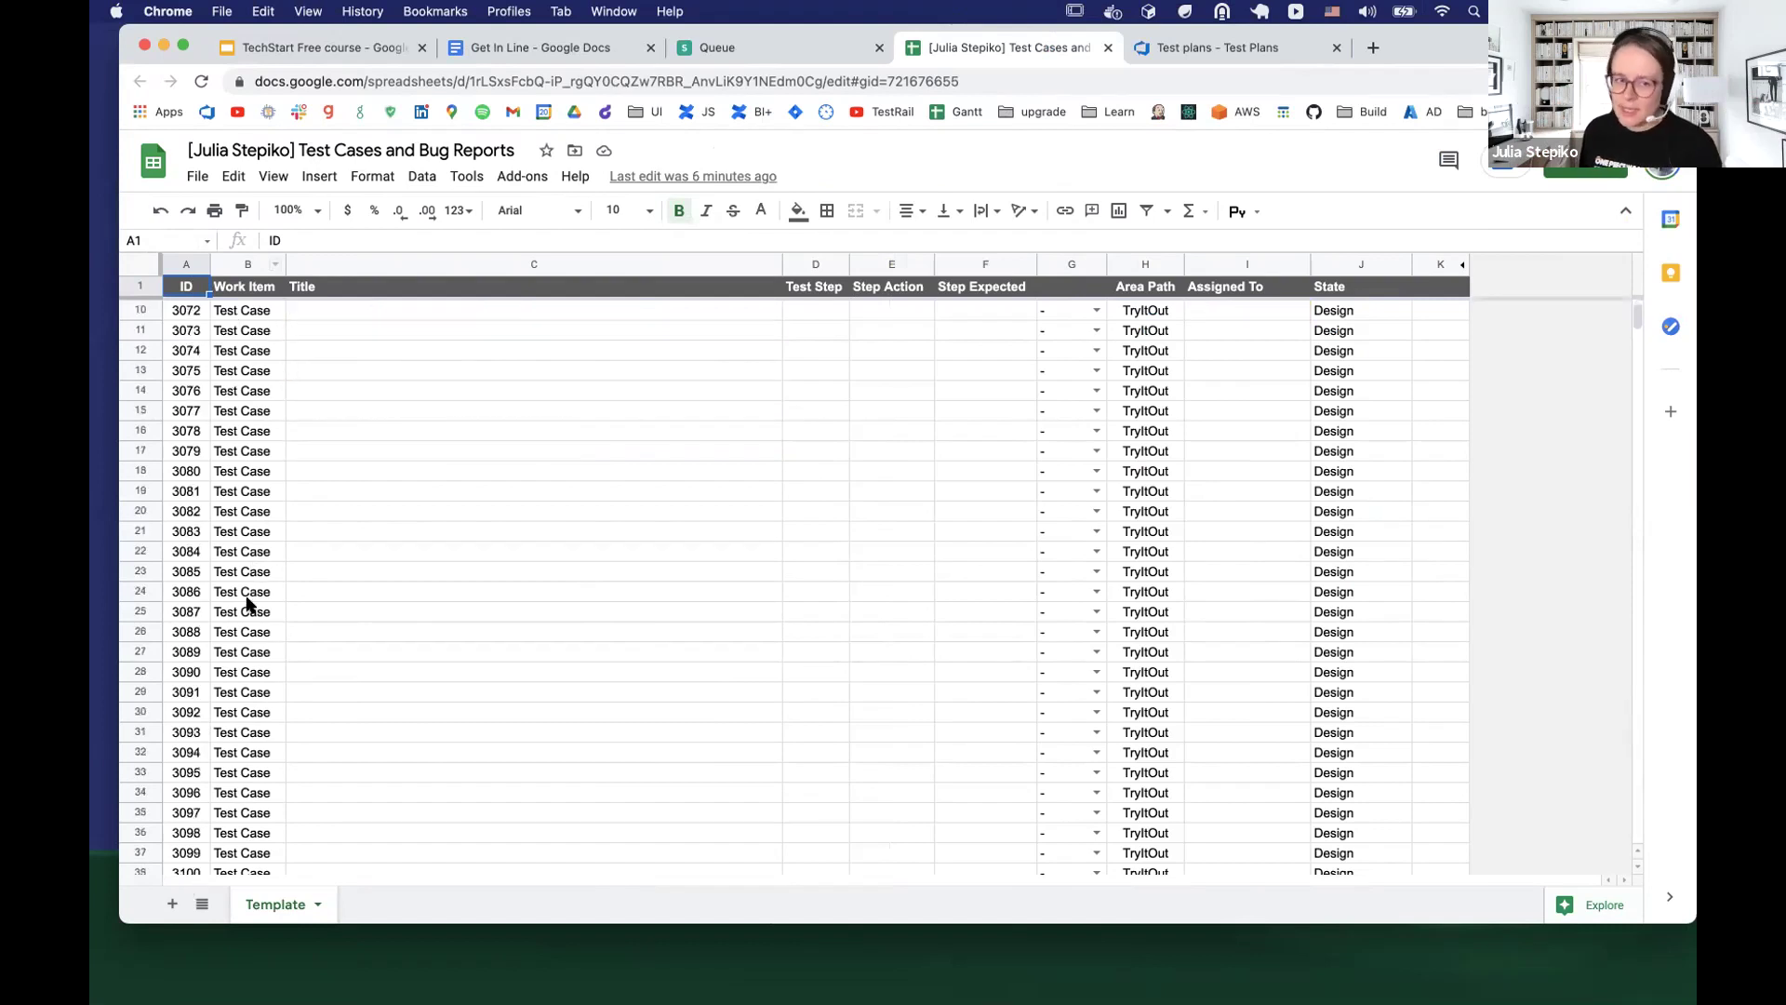
scroll(251, 624, "up", 3)
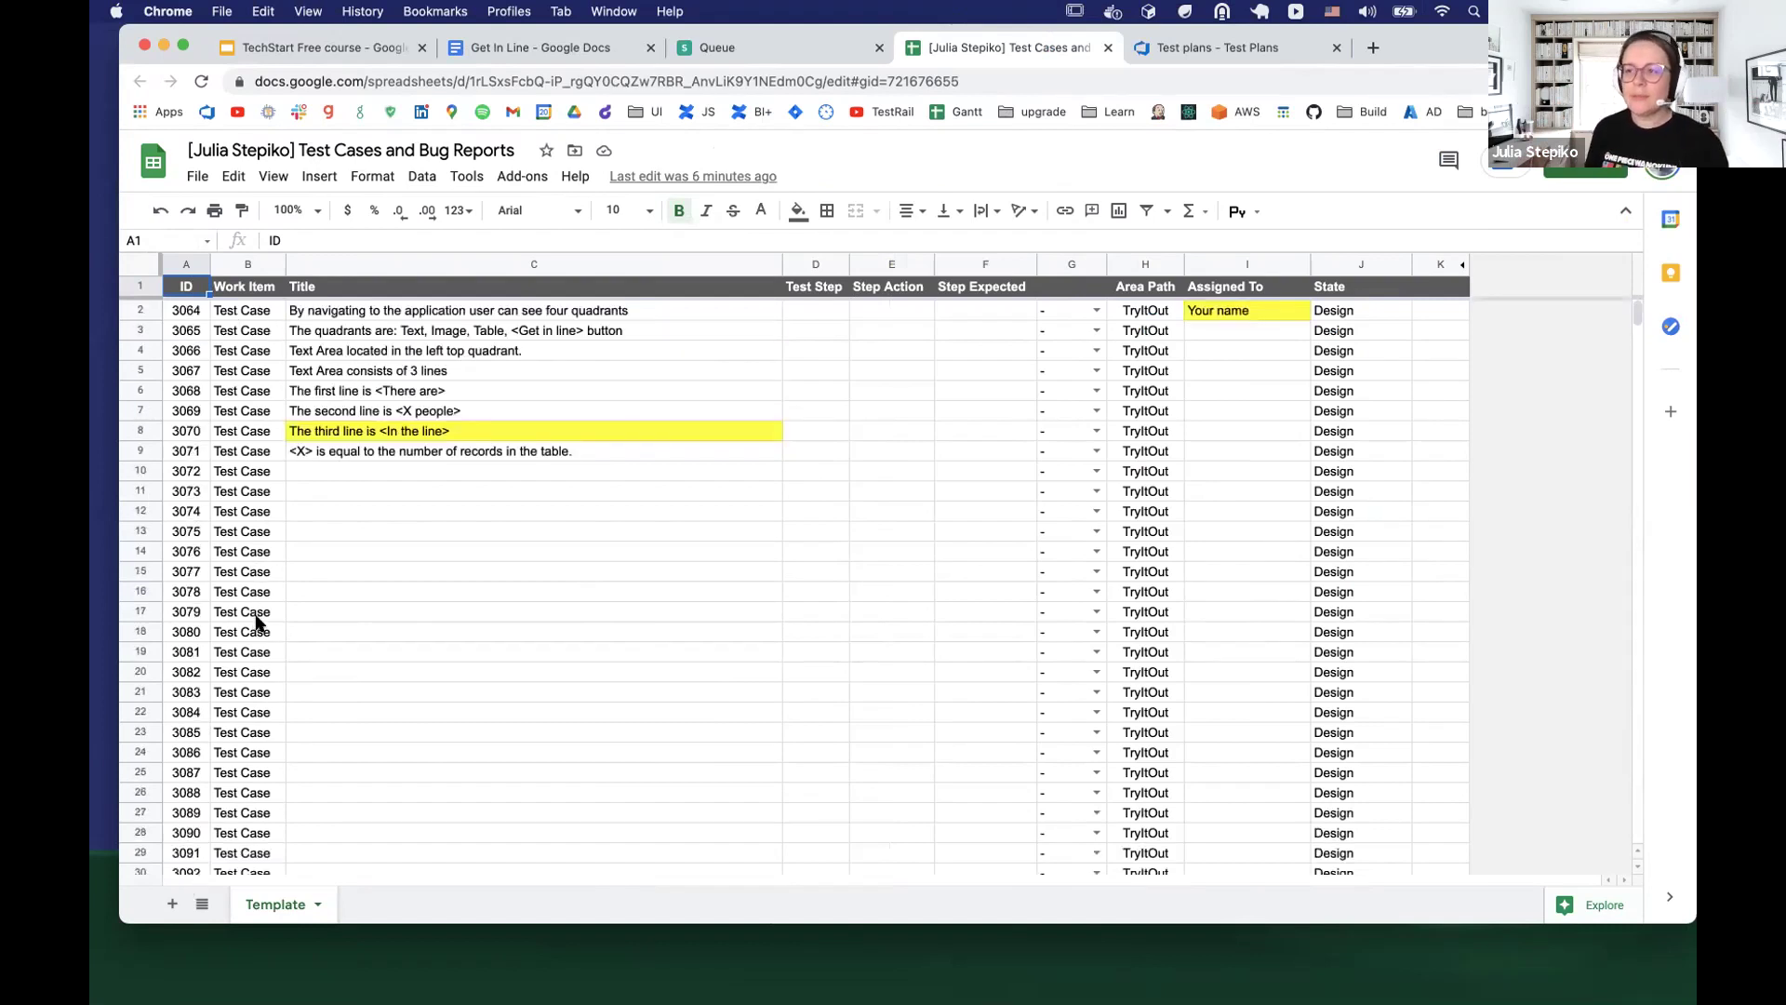
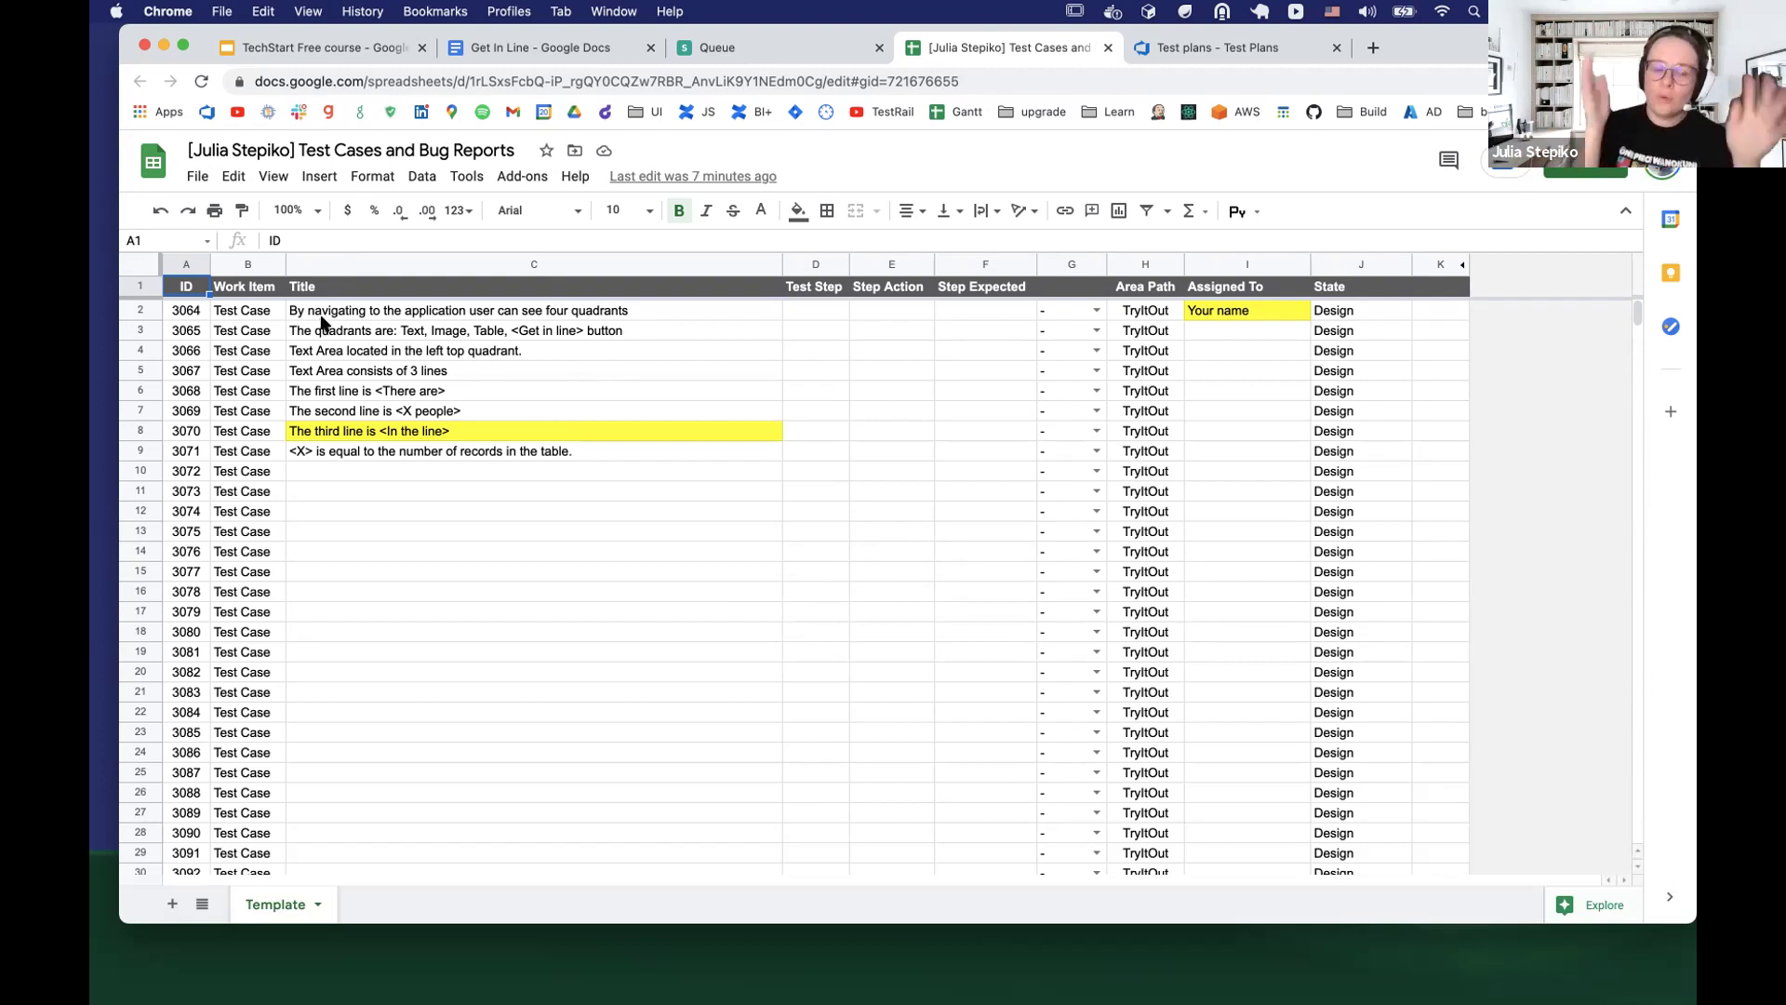
Try prefixing the first test case title in C2 with "Verify that", and remove the prefix
double_click(300, 310)
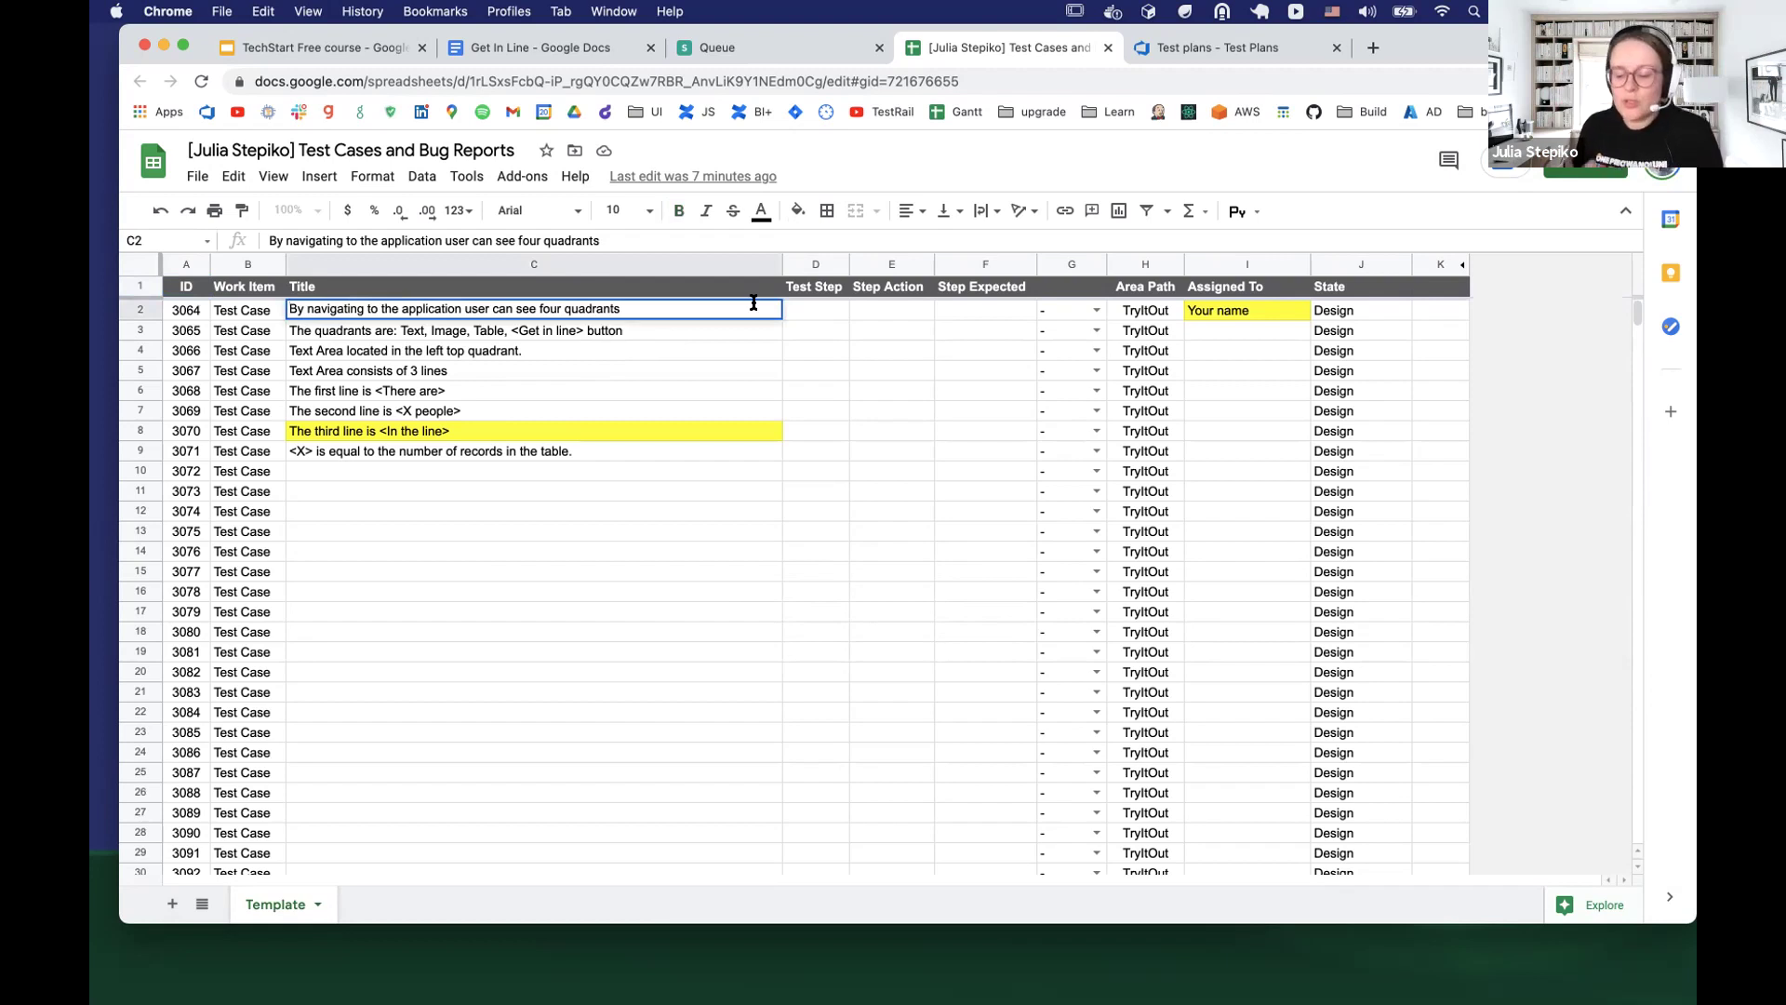
type("Verify tha")
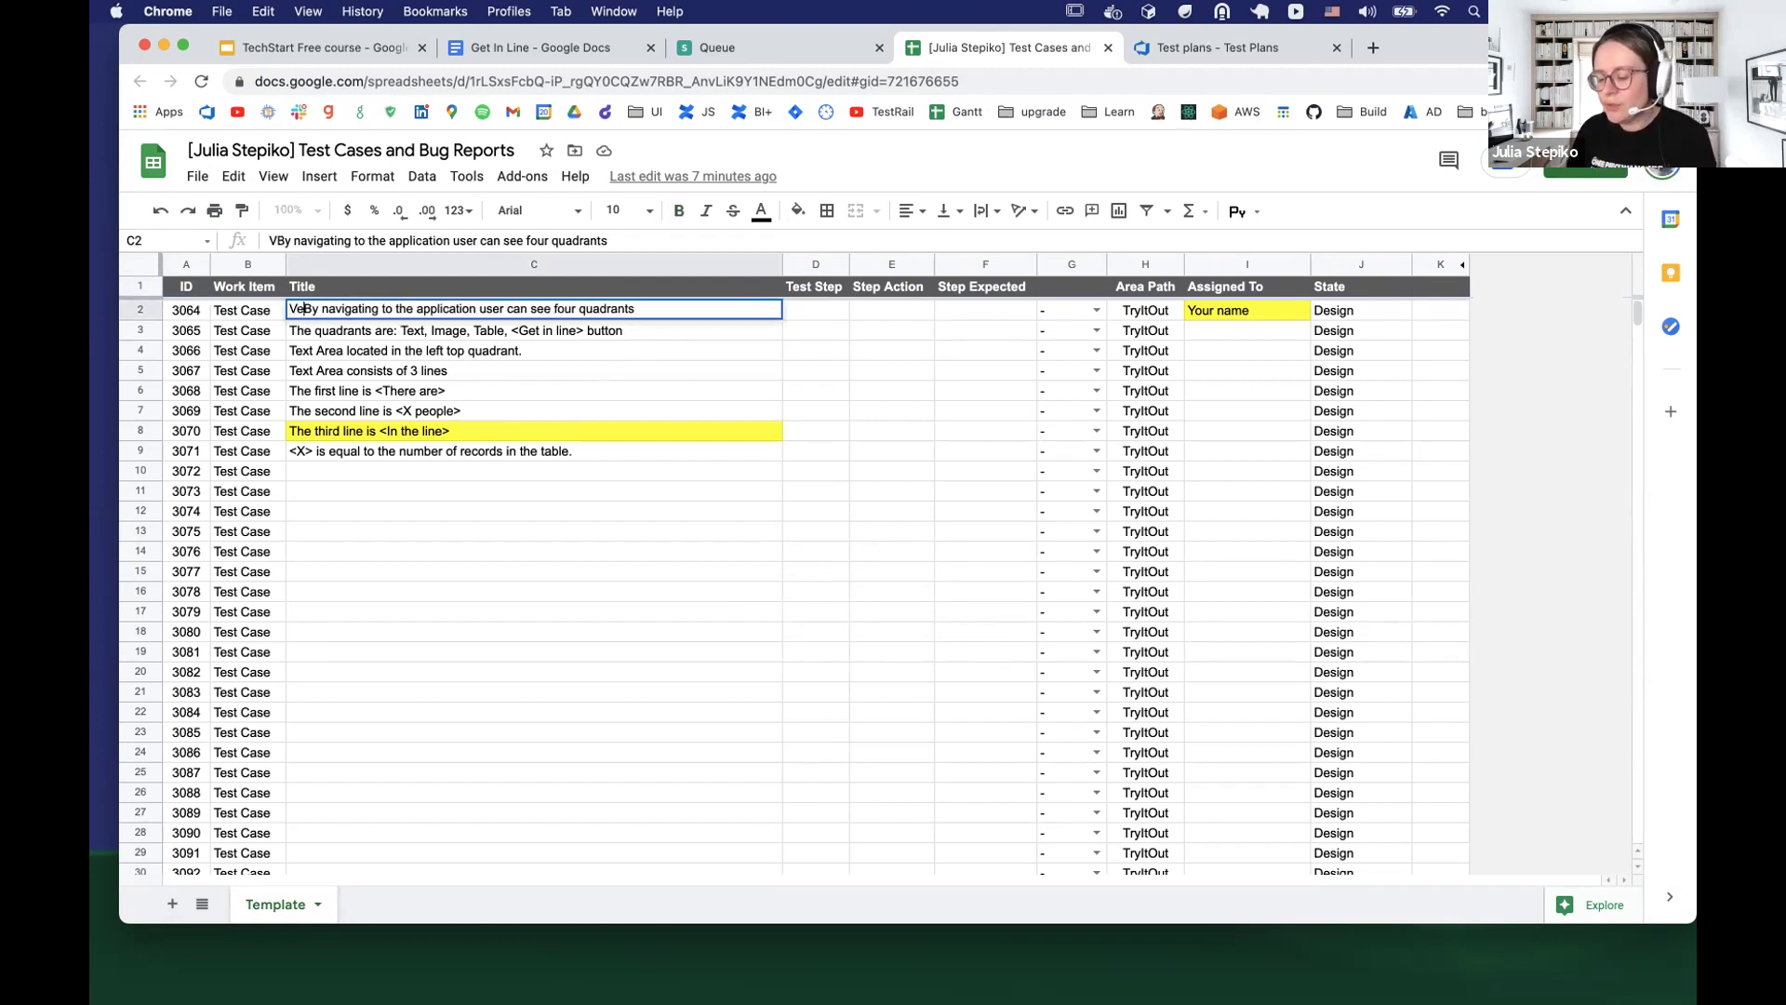
type("t")
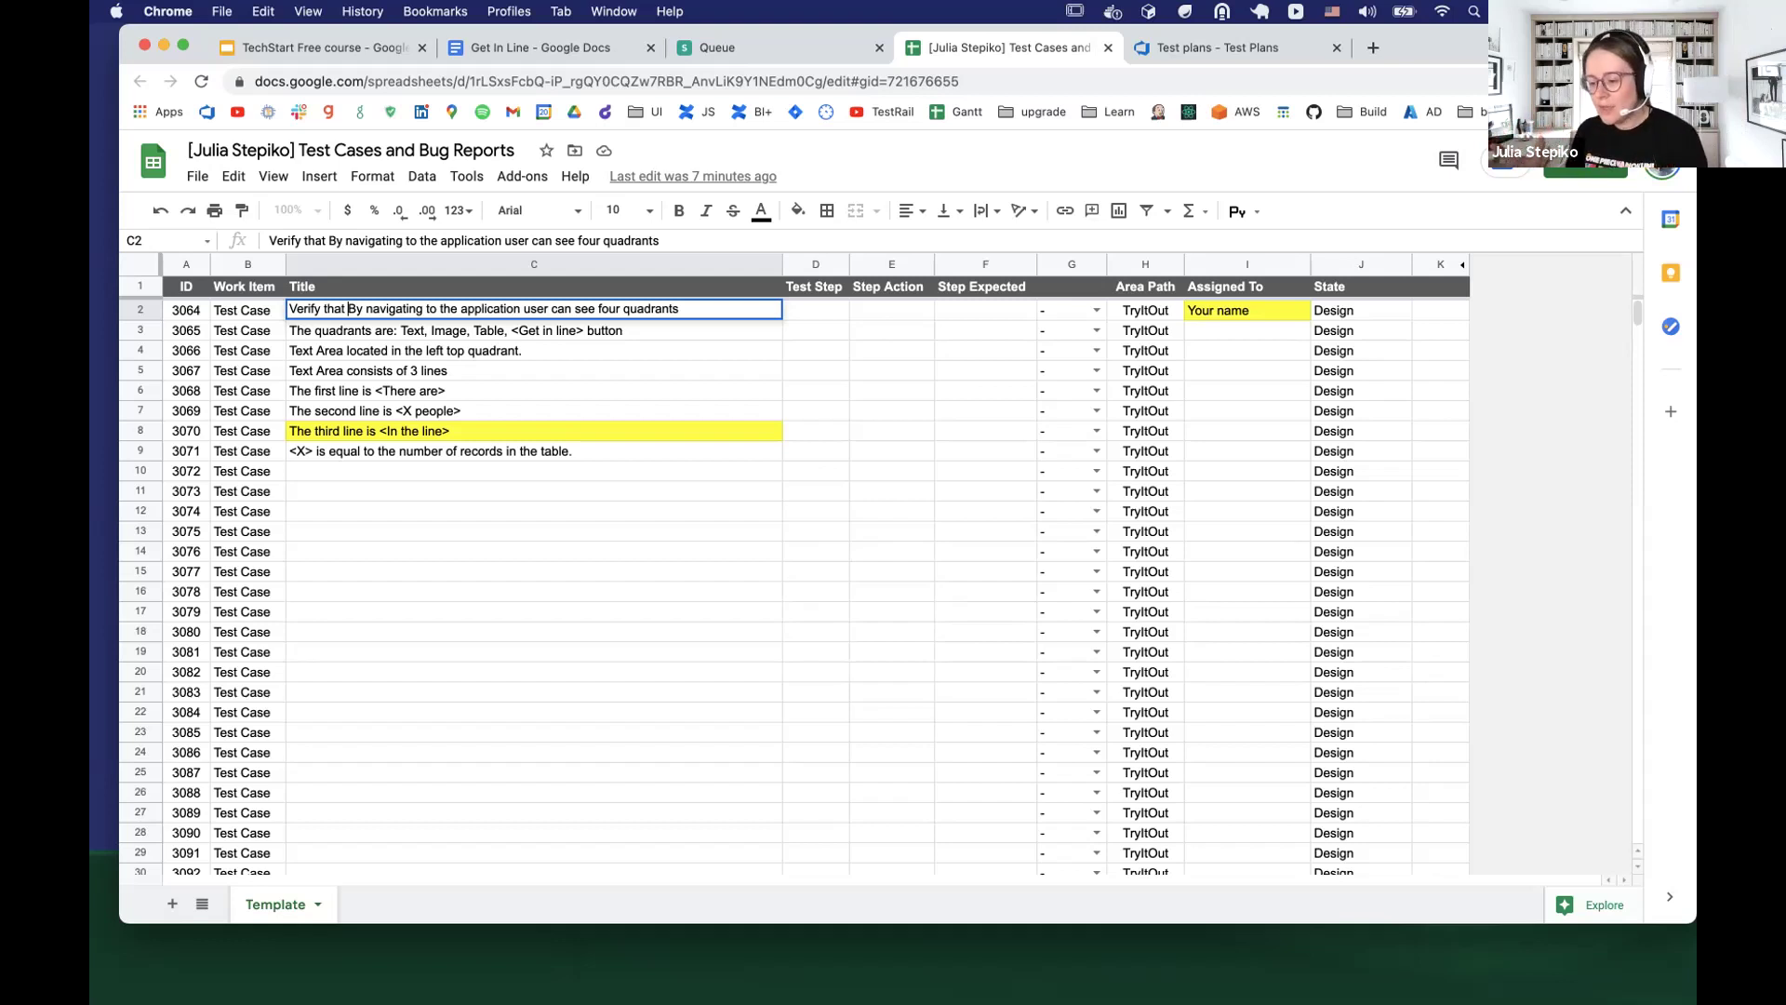
key("BackSpace")
key("BackSpace")
key("BackSpace")
key("BackSpace")
key("BackSpace")
key("BackSpace")
key("BackSpace")
key("BackSpace")
key("BackSpace")
key("BackSpace")
key("BackSpace")
key("BackSpace")
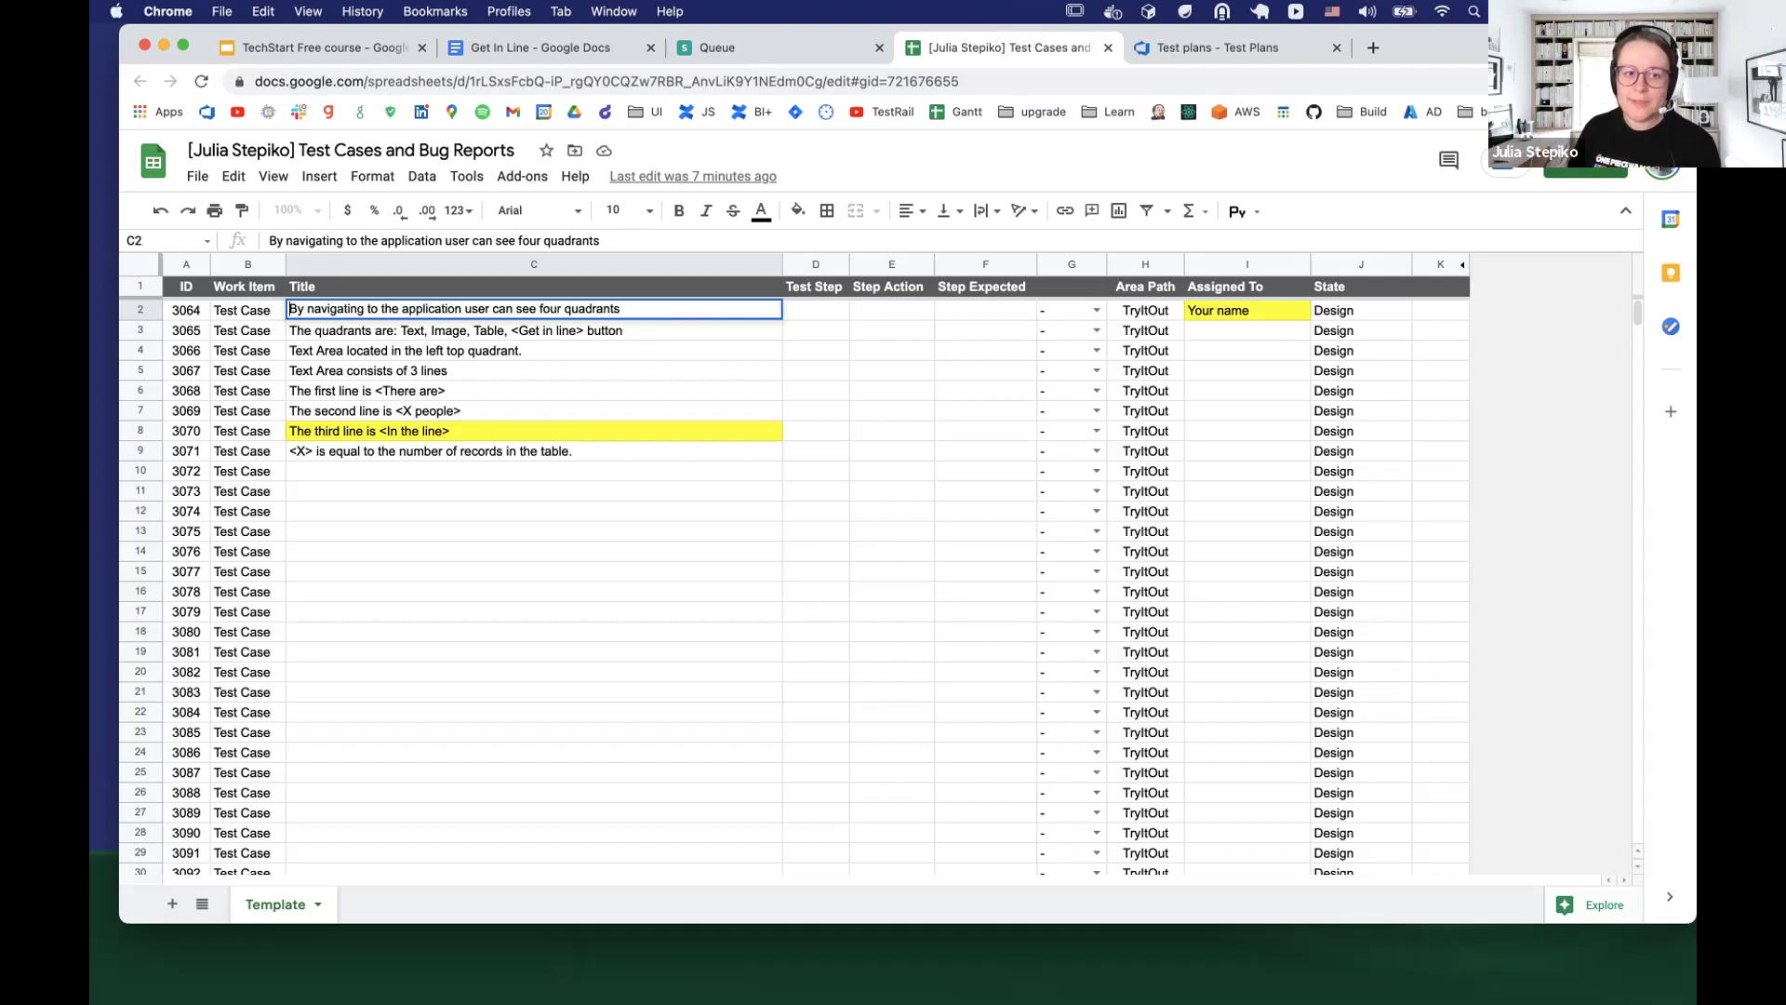
left_click(485, 590)
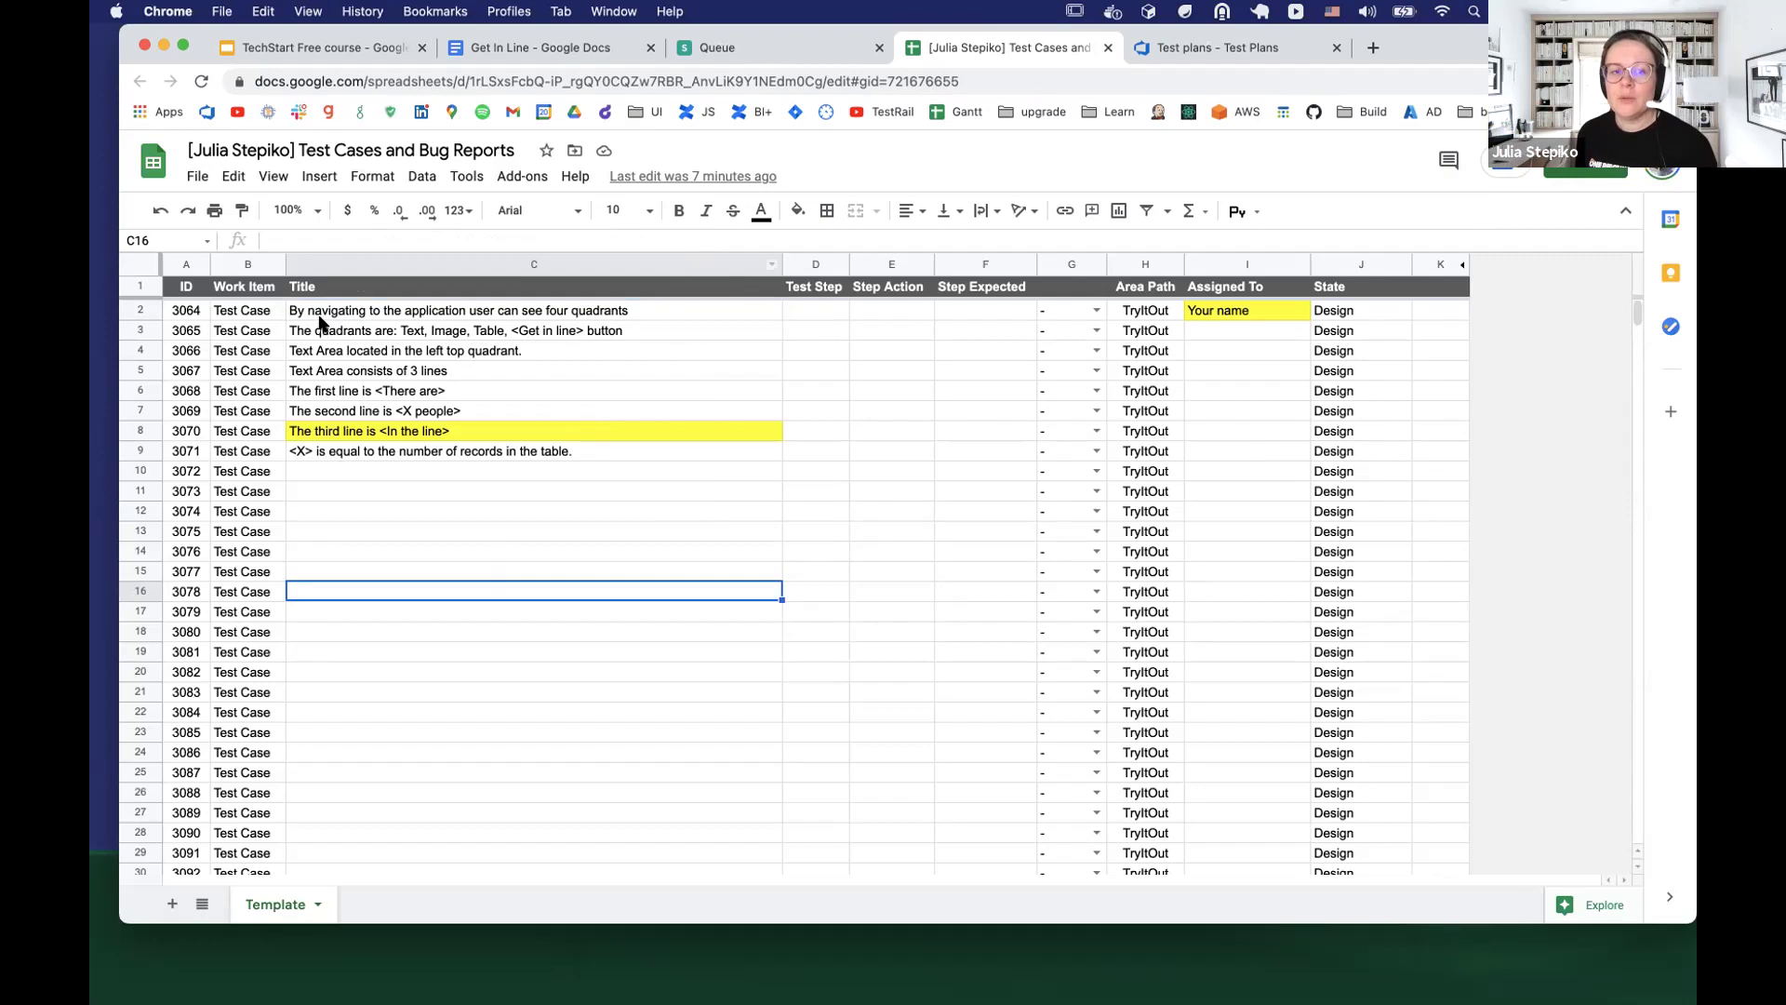
Review the Functional requirements and Text Area sections of the Get In Line document and return to the test cases spreadsheet
left_click(582, 48)
scroll(744, 512, "down", 3)
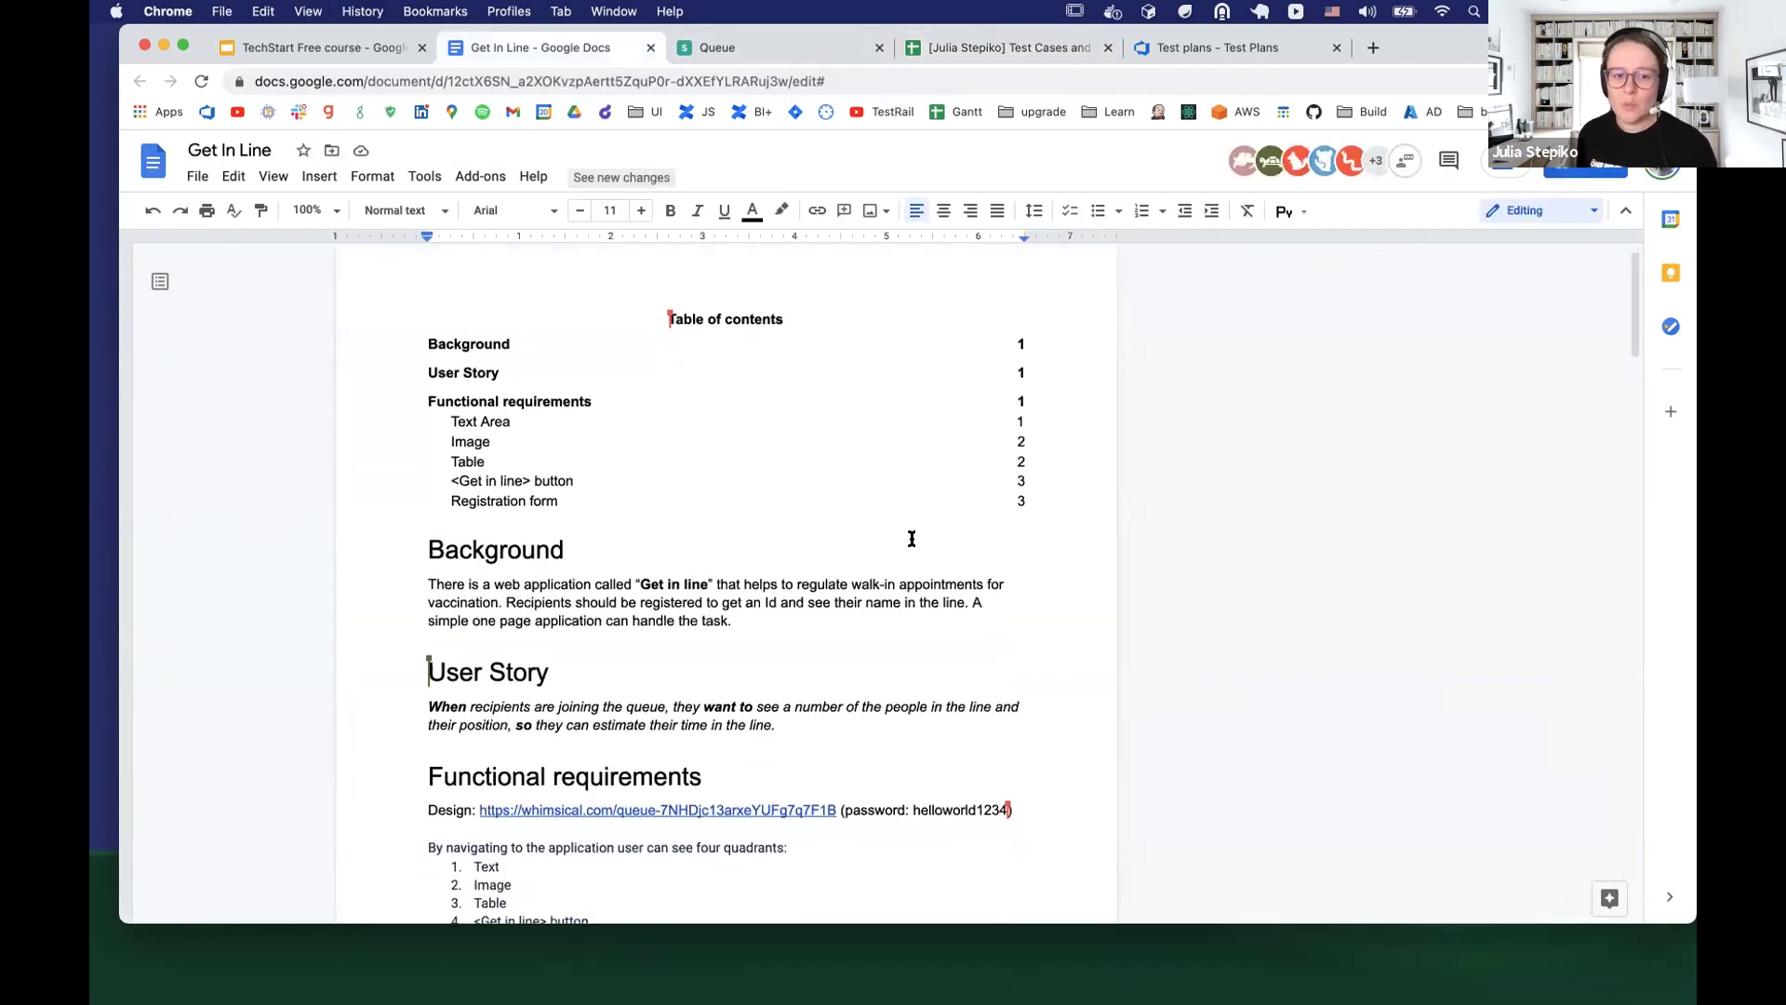
scroll(861, 595, "down", 5)
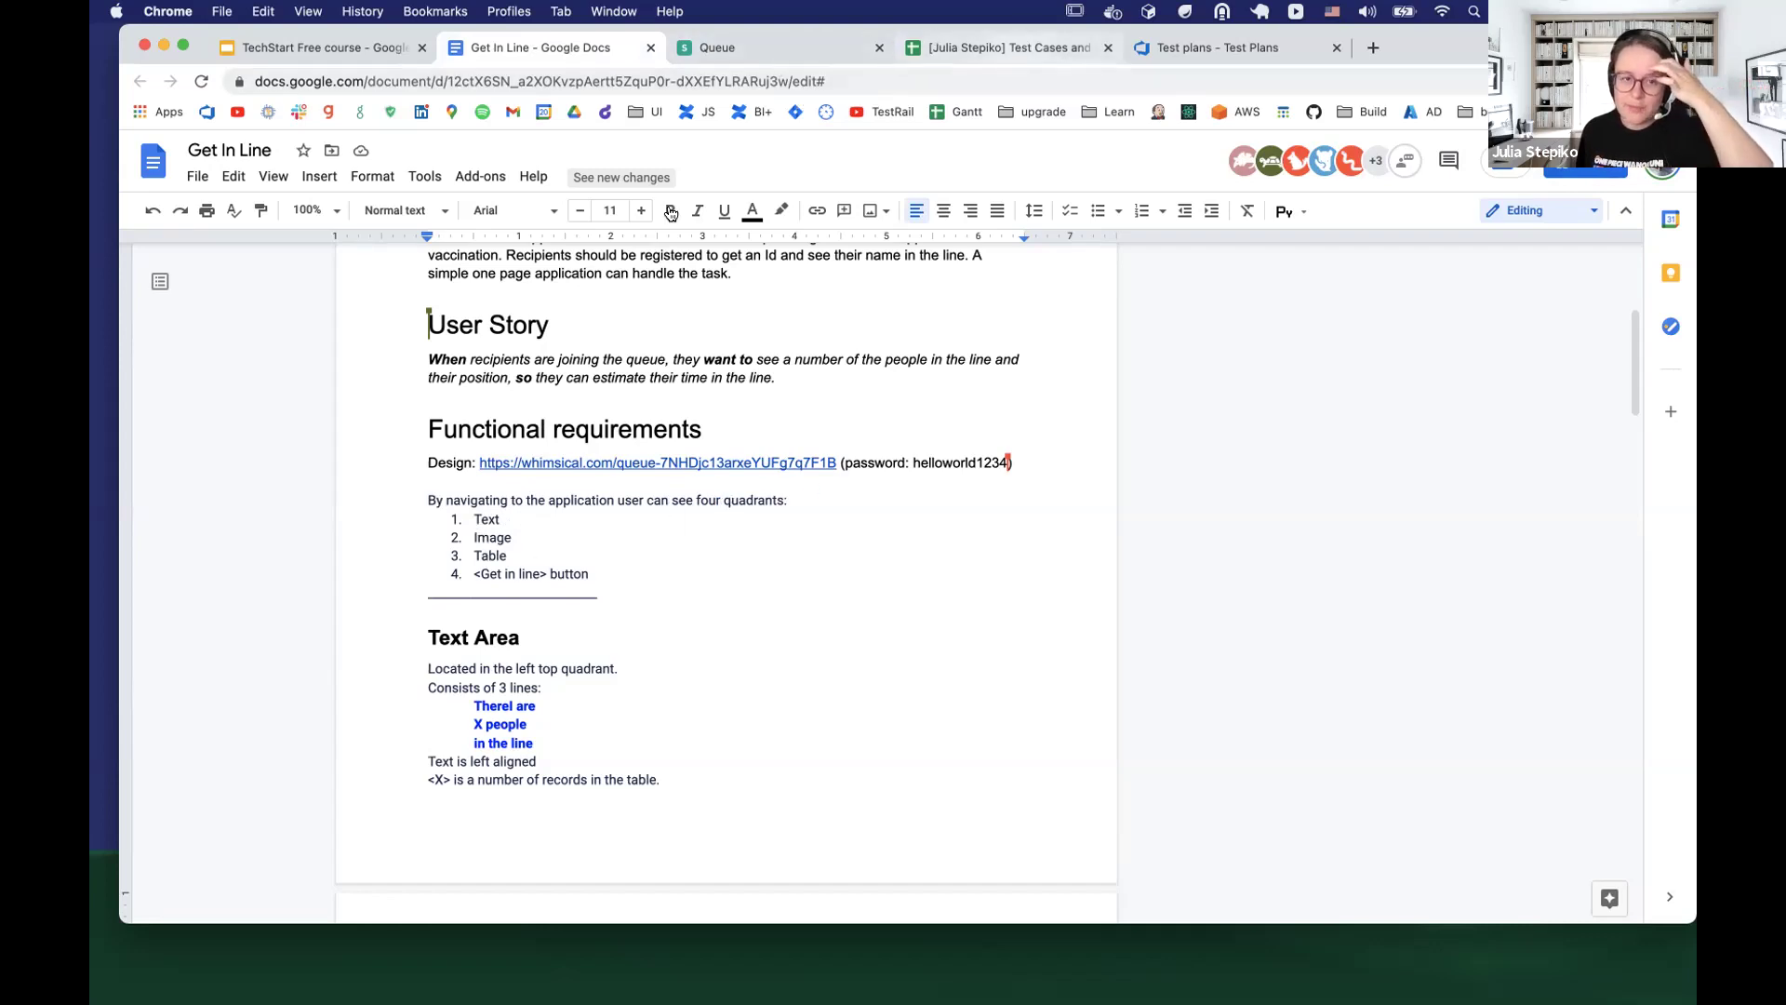
key("super+4")
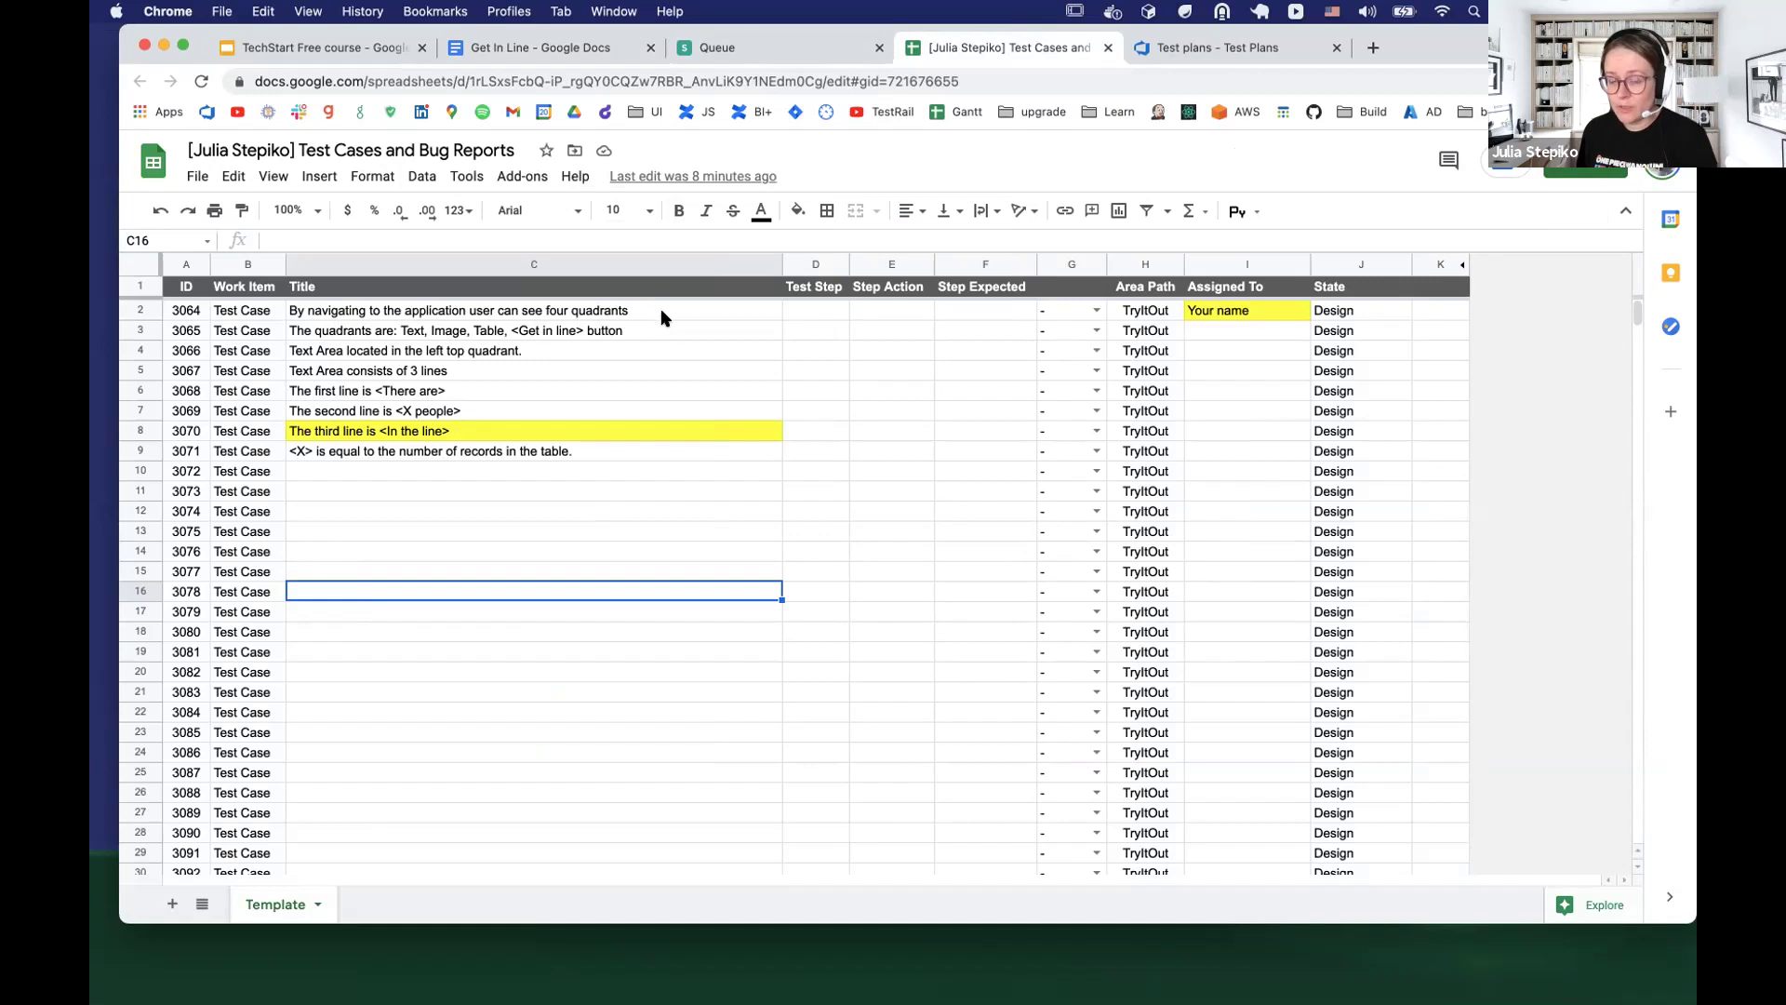
left_click(624, 333)
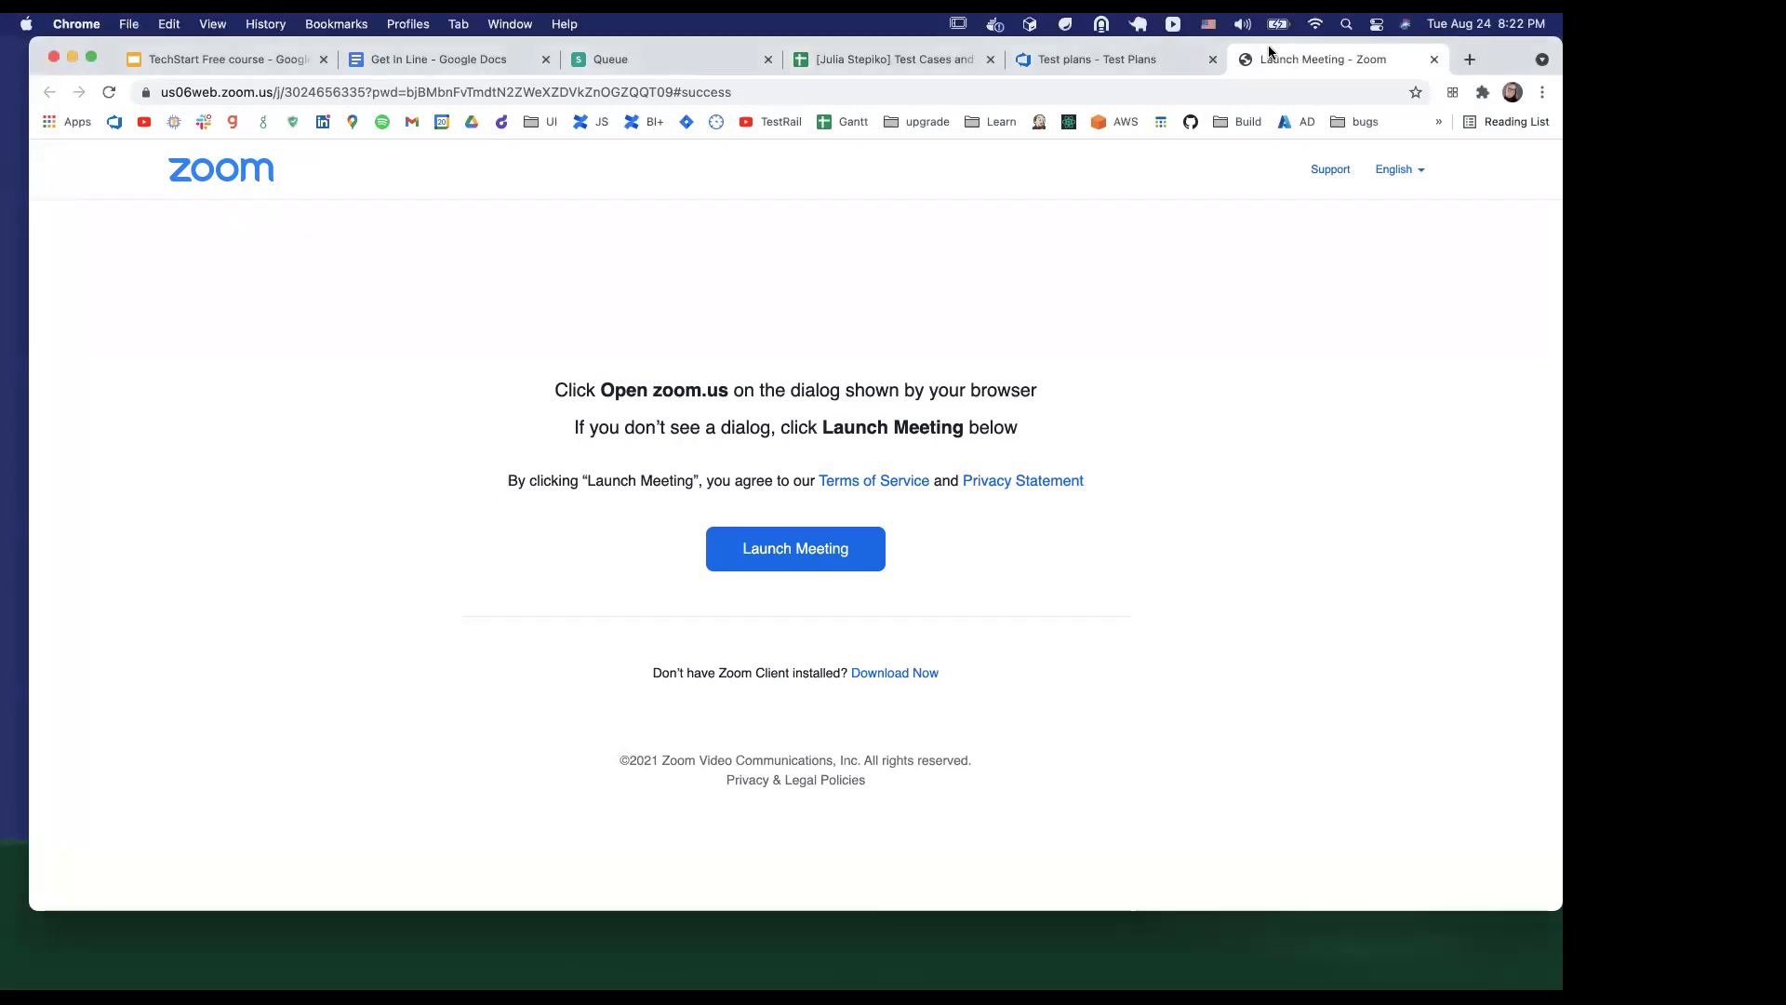
Close the Zoom Launch Meeting page and go back to the test cases spreadsheet by way of the Get In Line document
left_click(1435, 58)
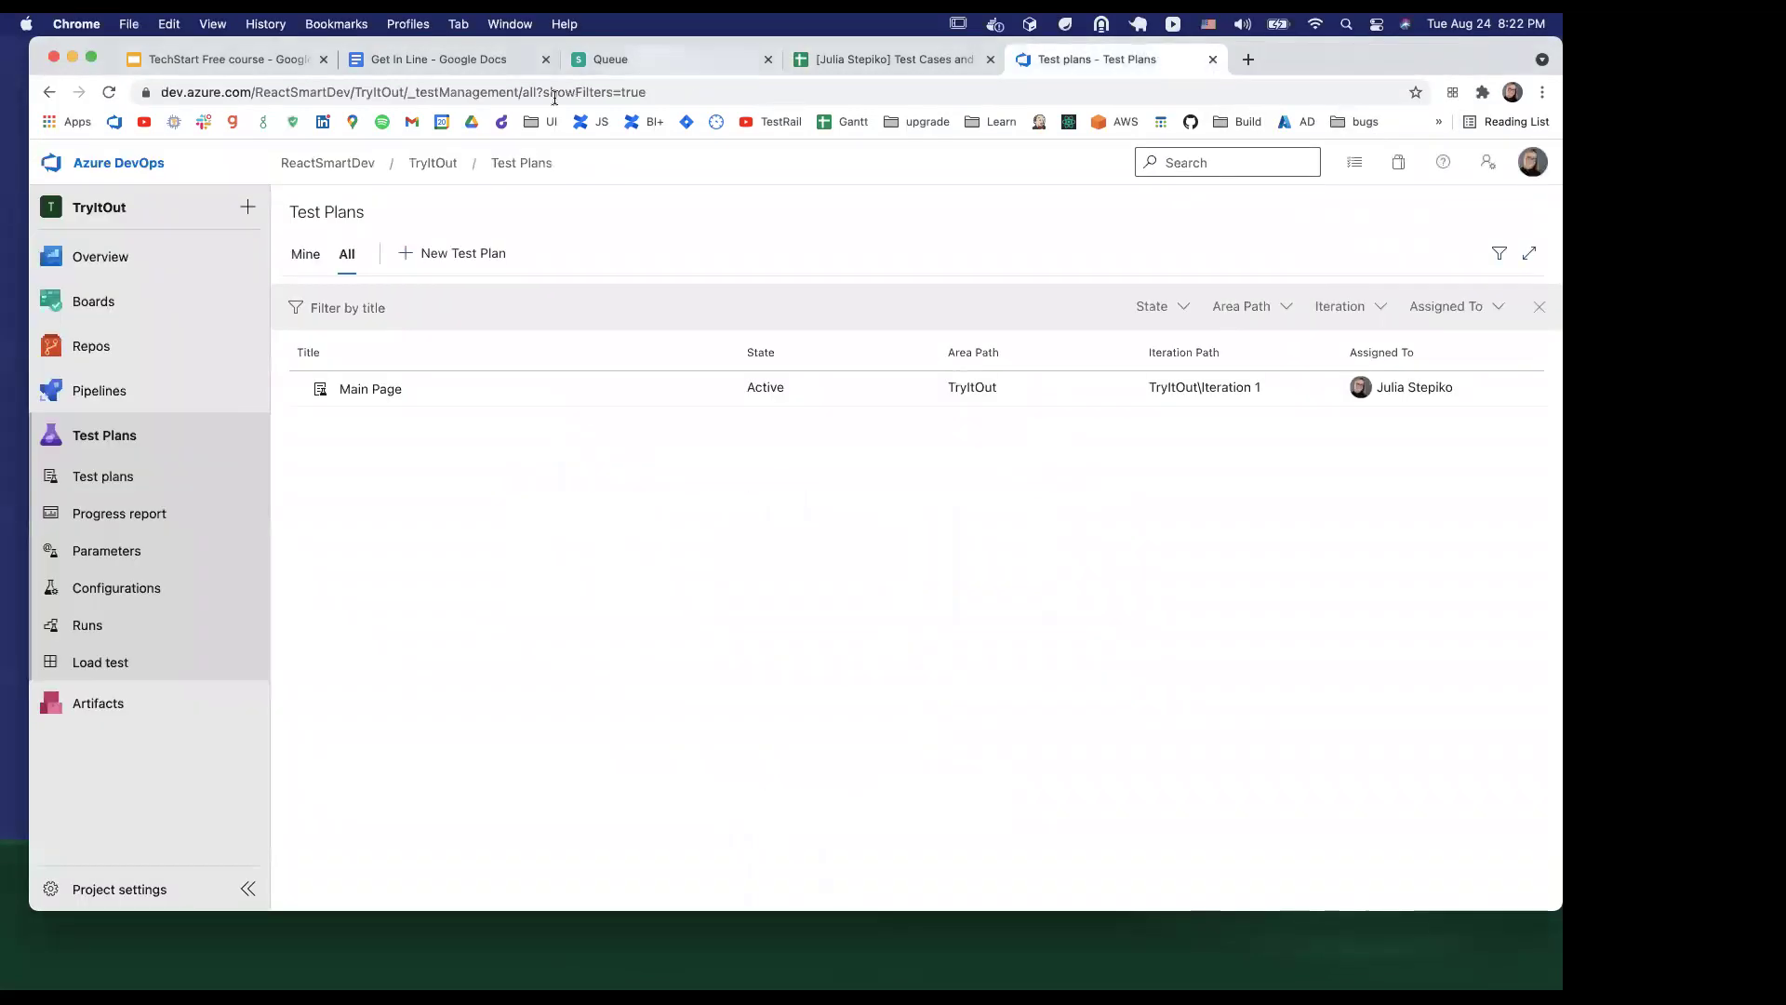
left_click(428, 58)
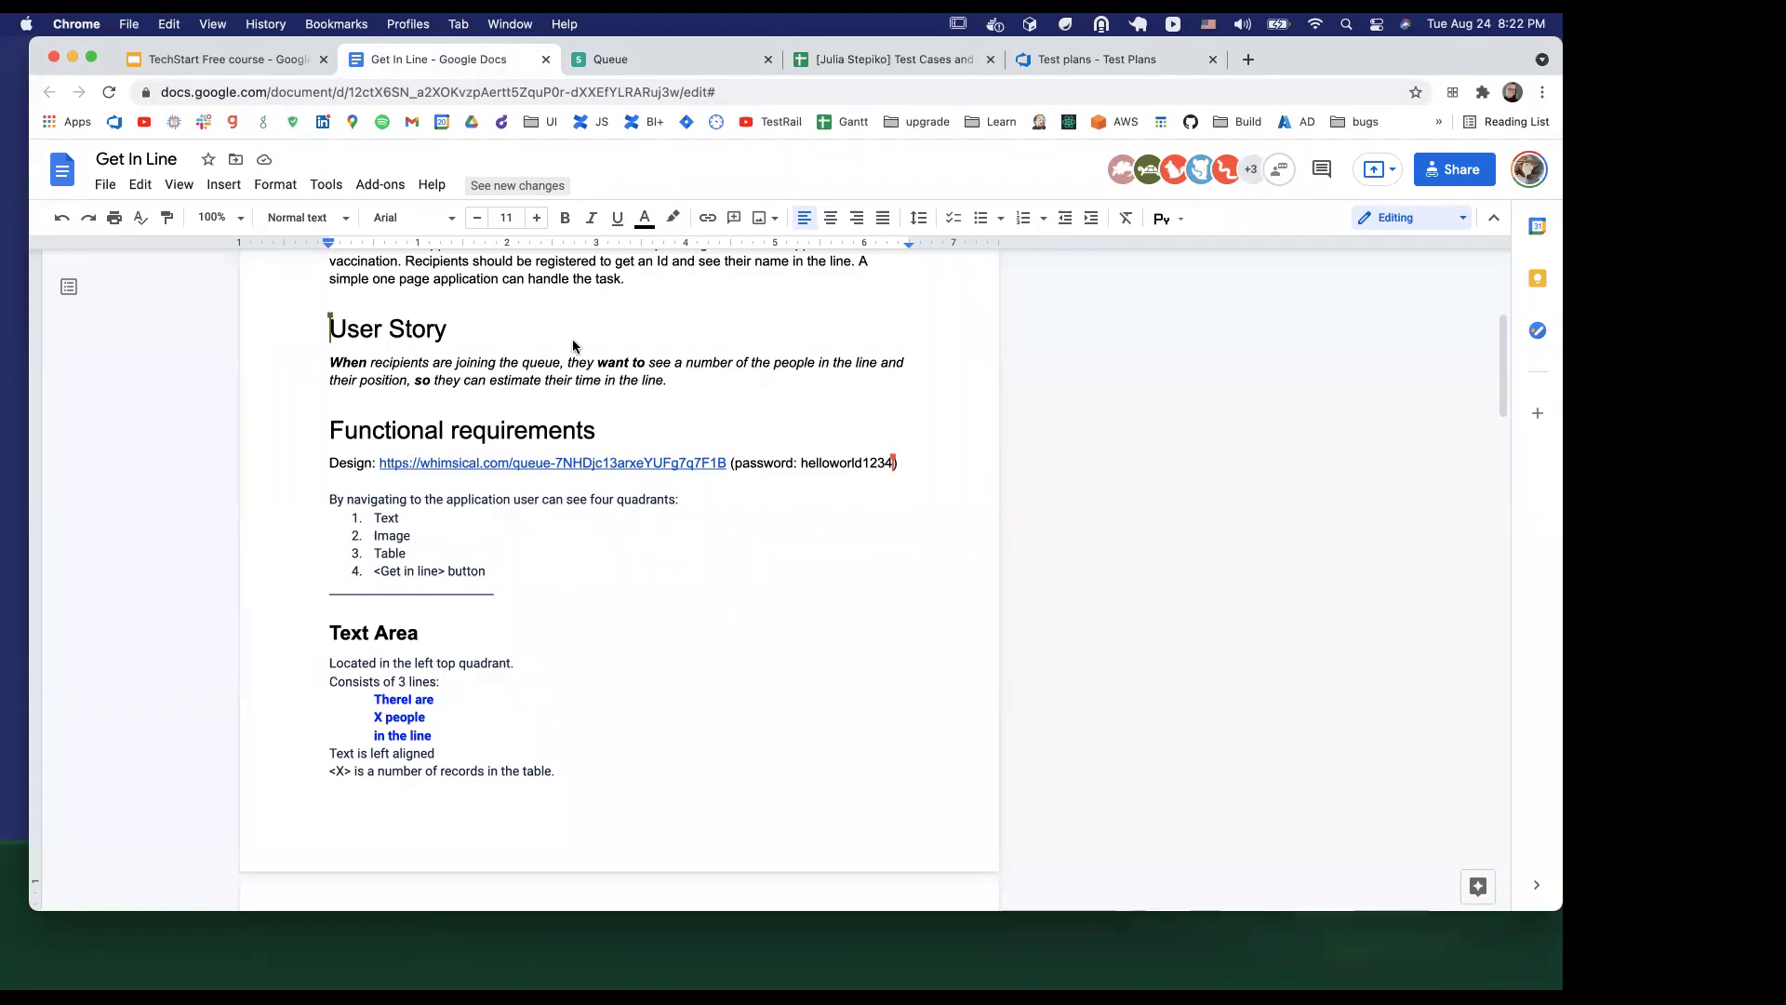
left_click(837, 60)
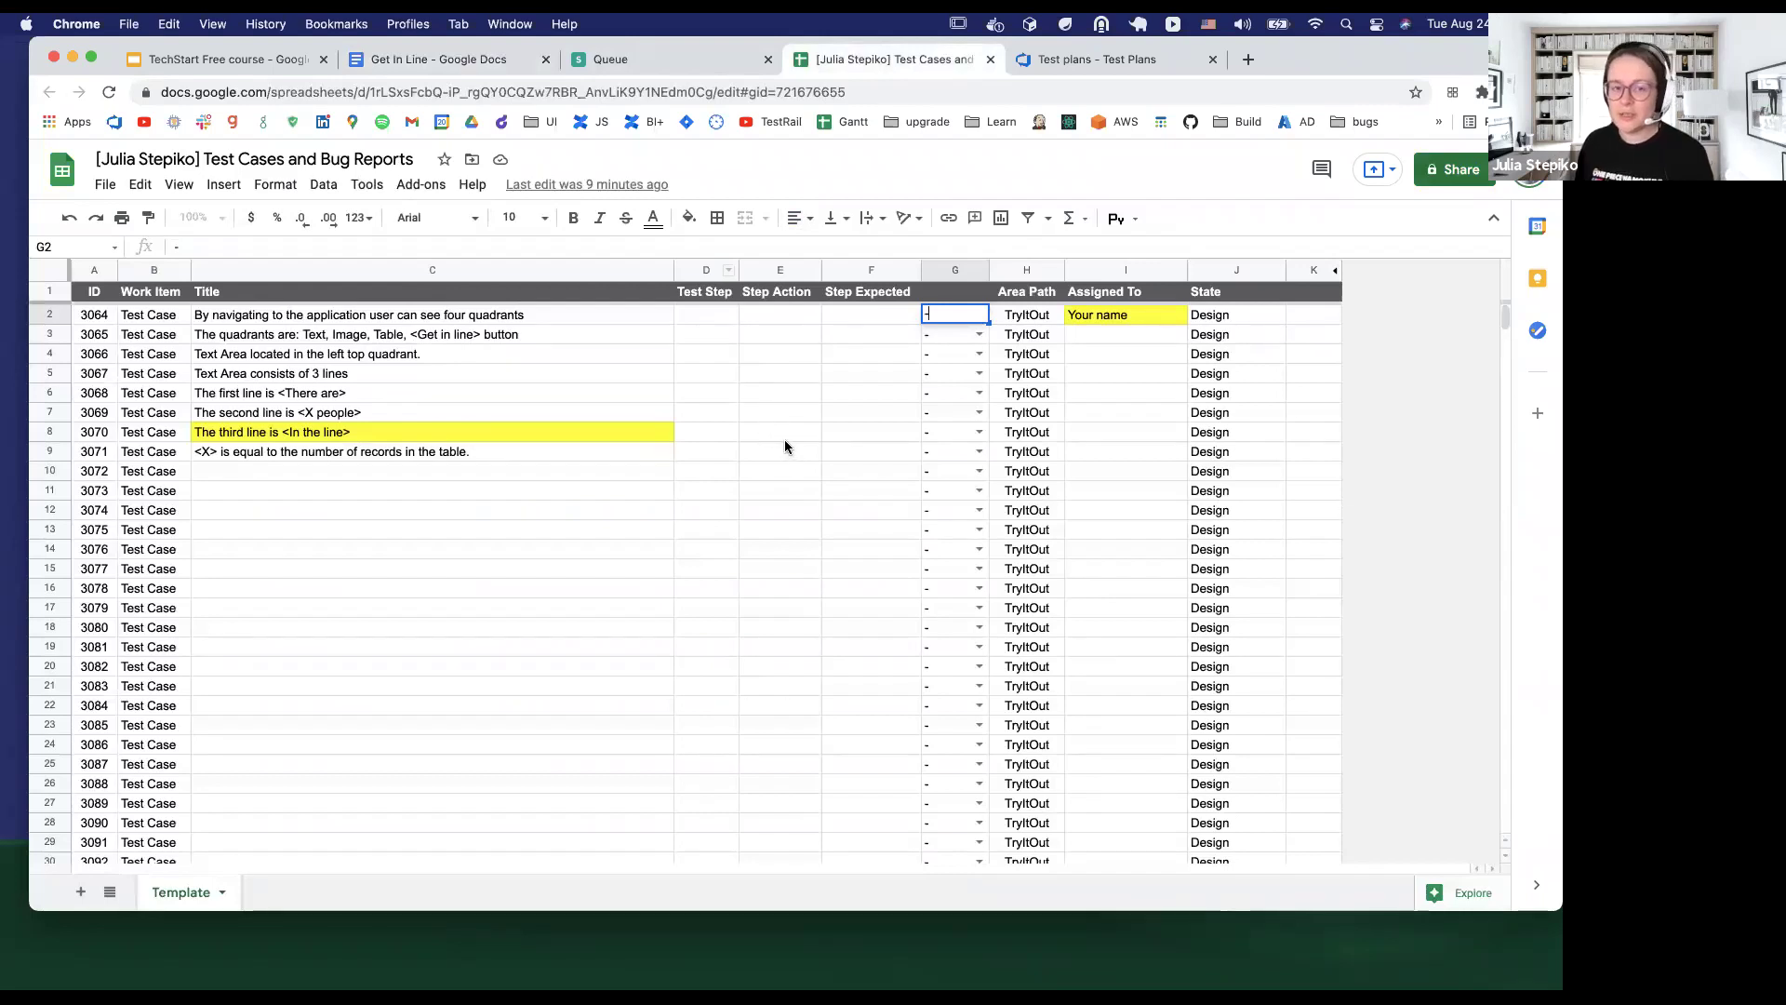
View the result options for the first test case in G2 without choosing one, and select its title in C2
left_click(884, 431)
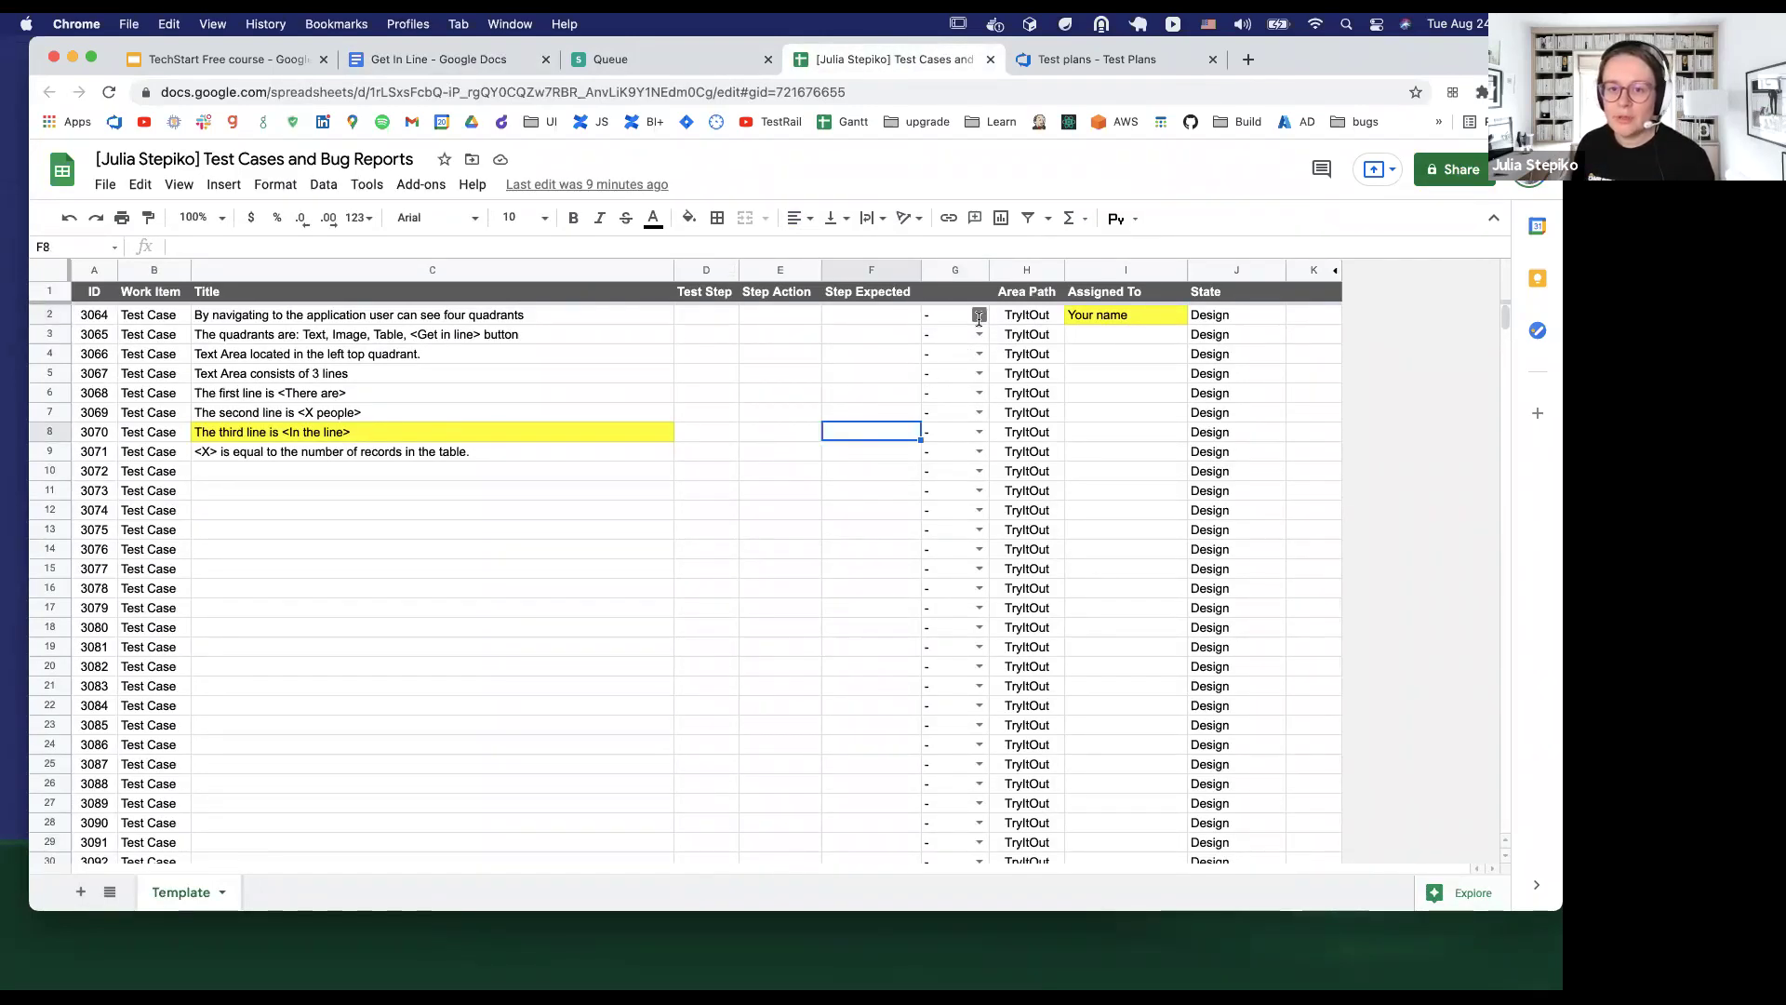
left_click(980, 315)
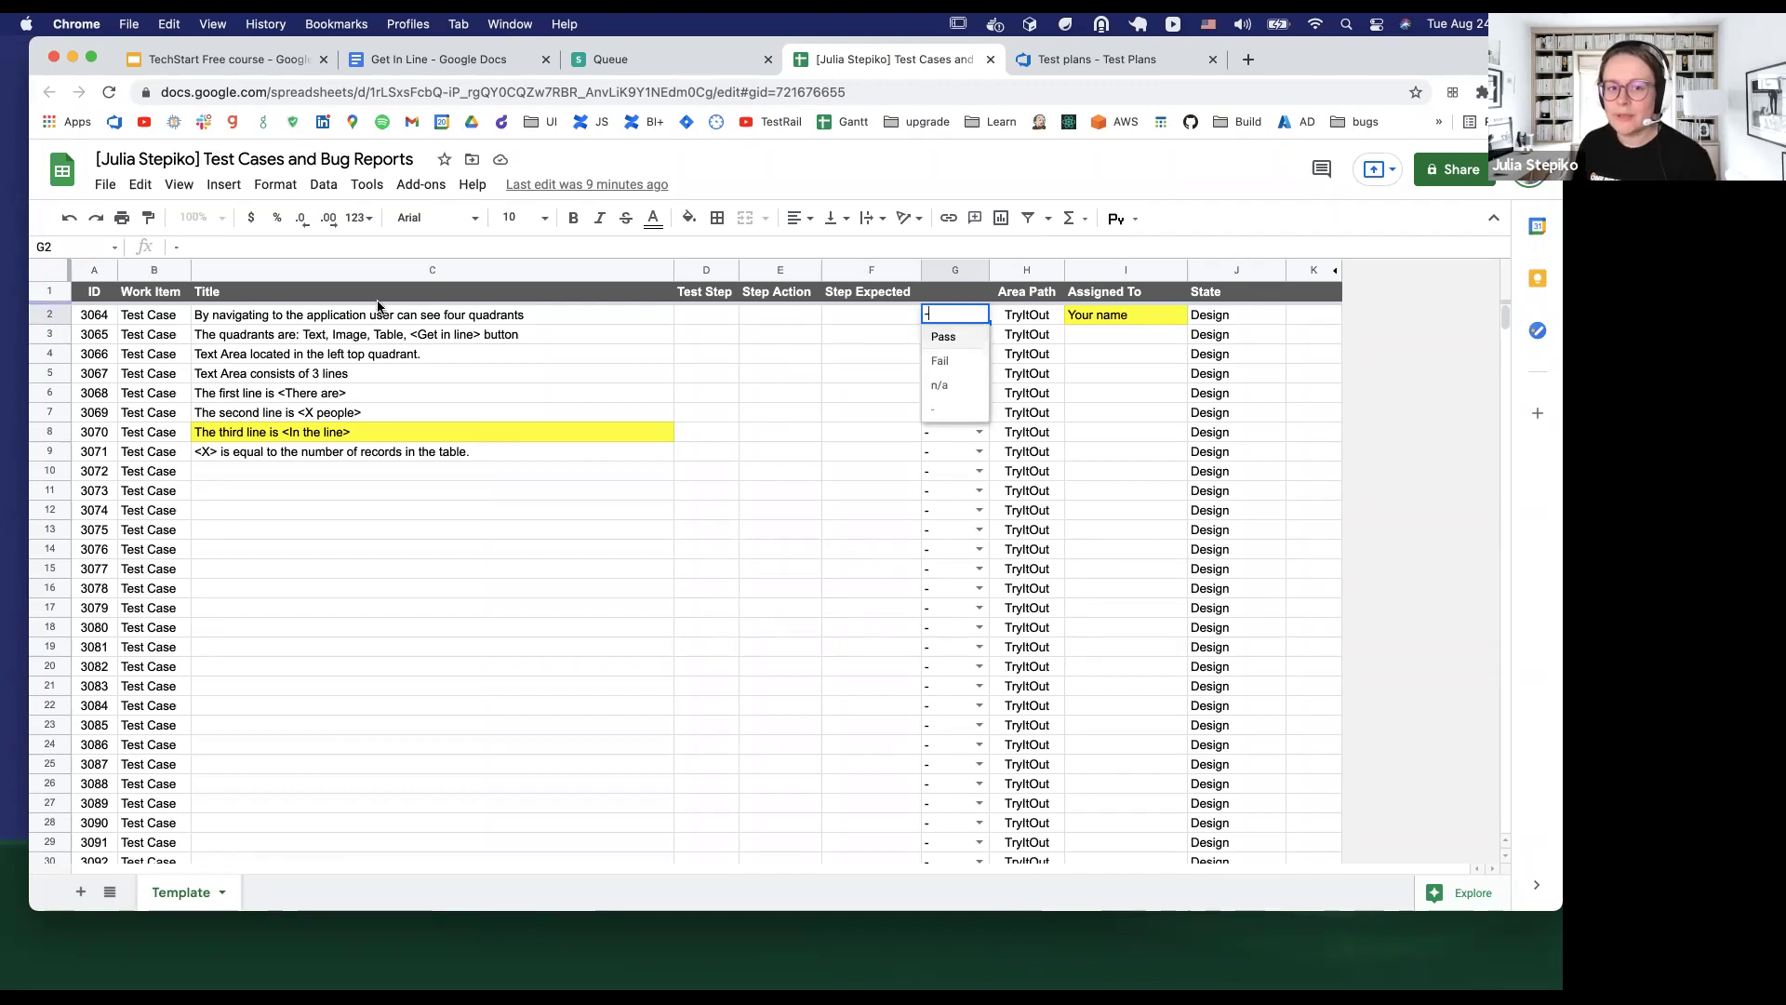
left_click(281, 320)
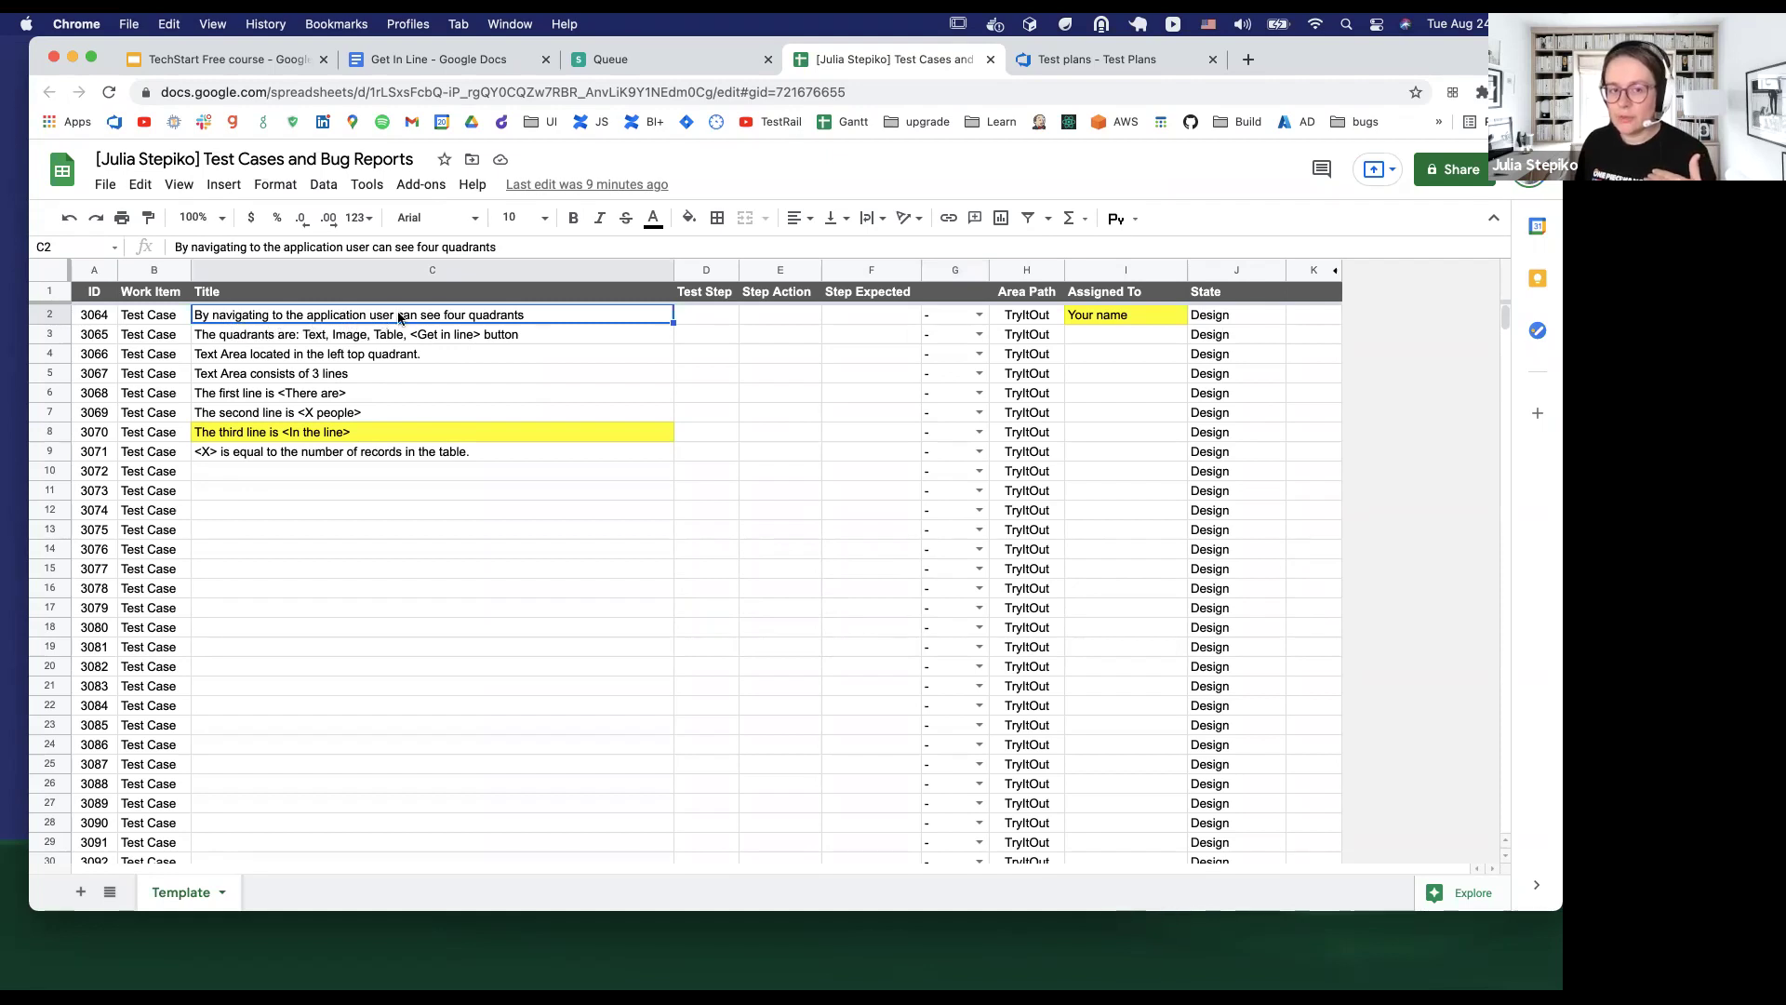
Check the available results for the first test case in G2 without choosing one, and select the quadrants title in C3
left_click(978, 315)
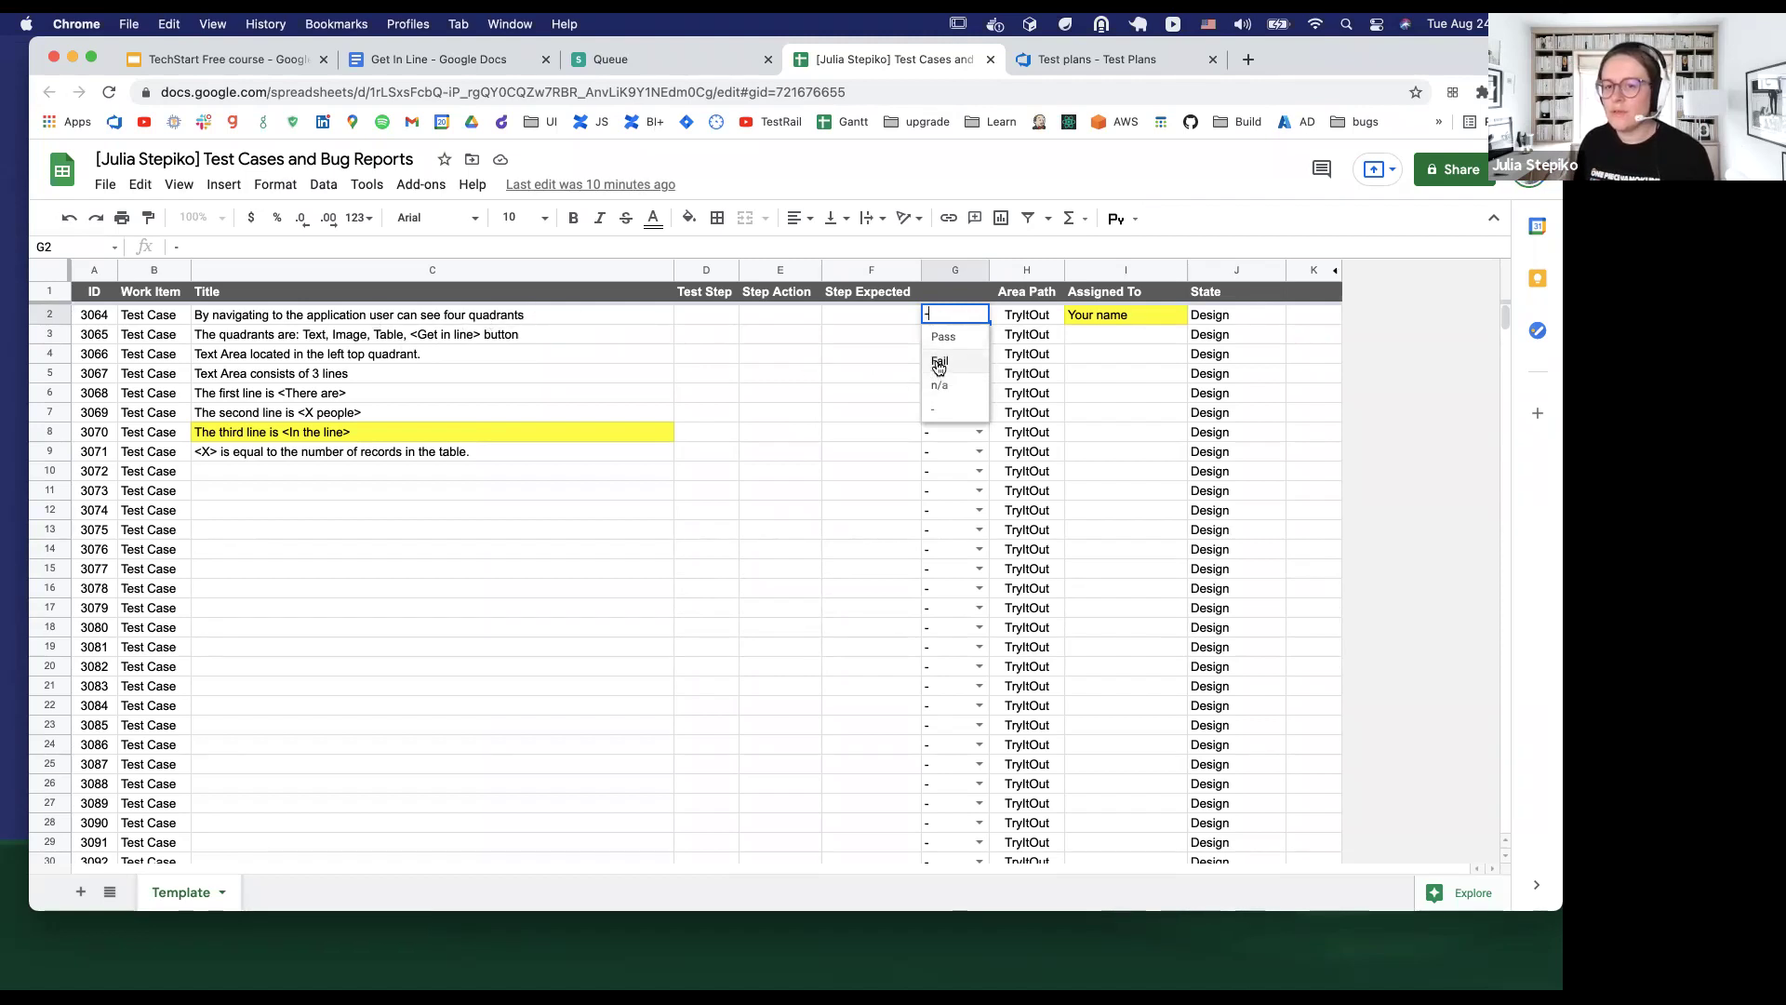
left_click(832, 319)
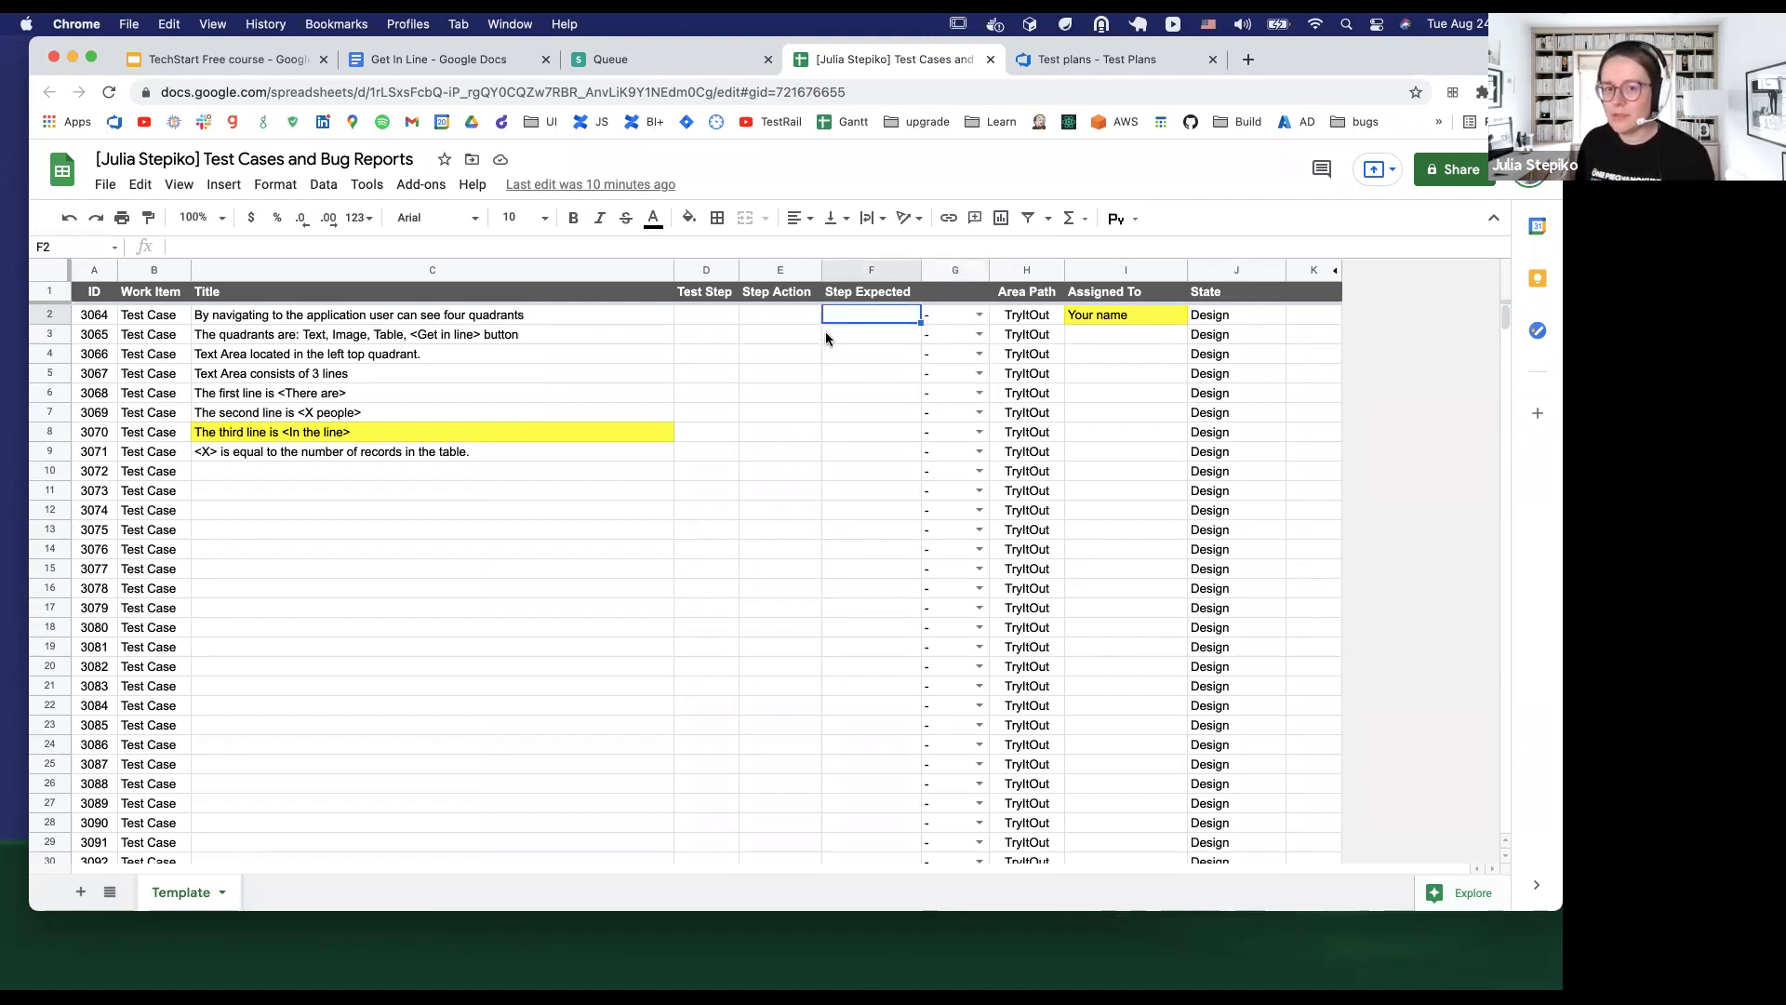
left_click(257, 335)
Separate the test cases spreadsheet into its own window and arrange it side by side with the Get In Line document
left_click(445, 64)
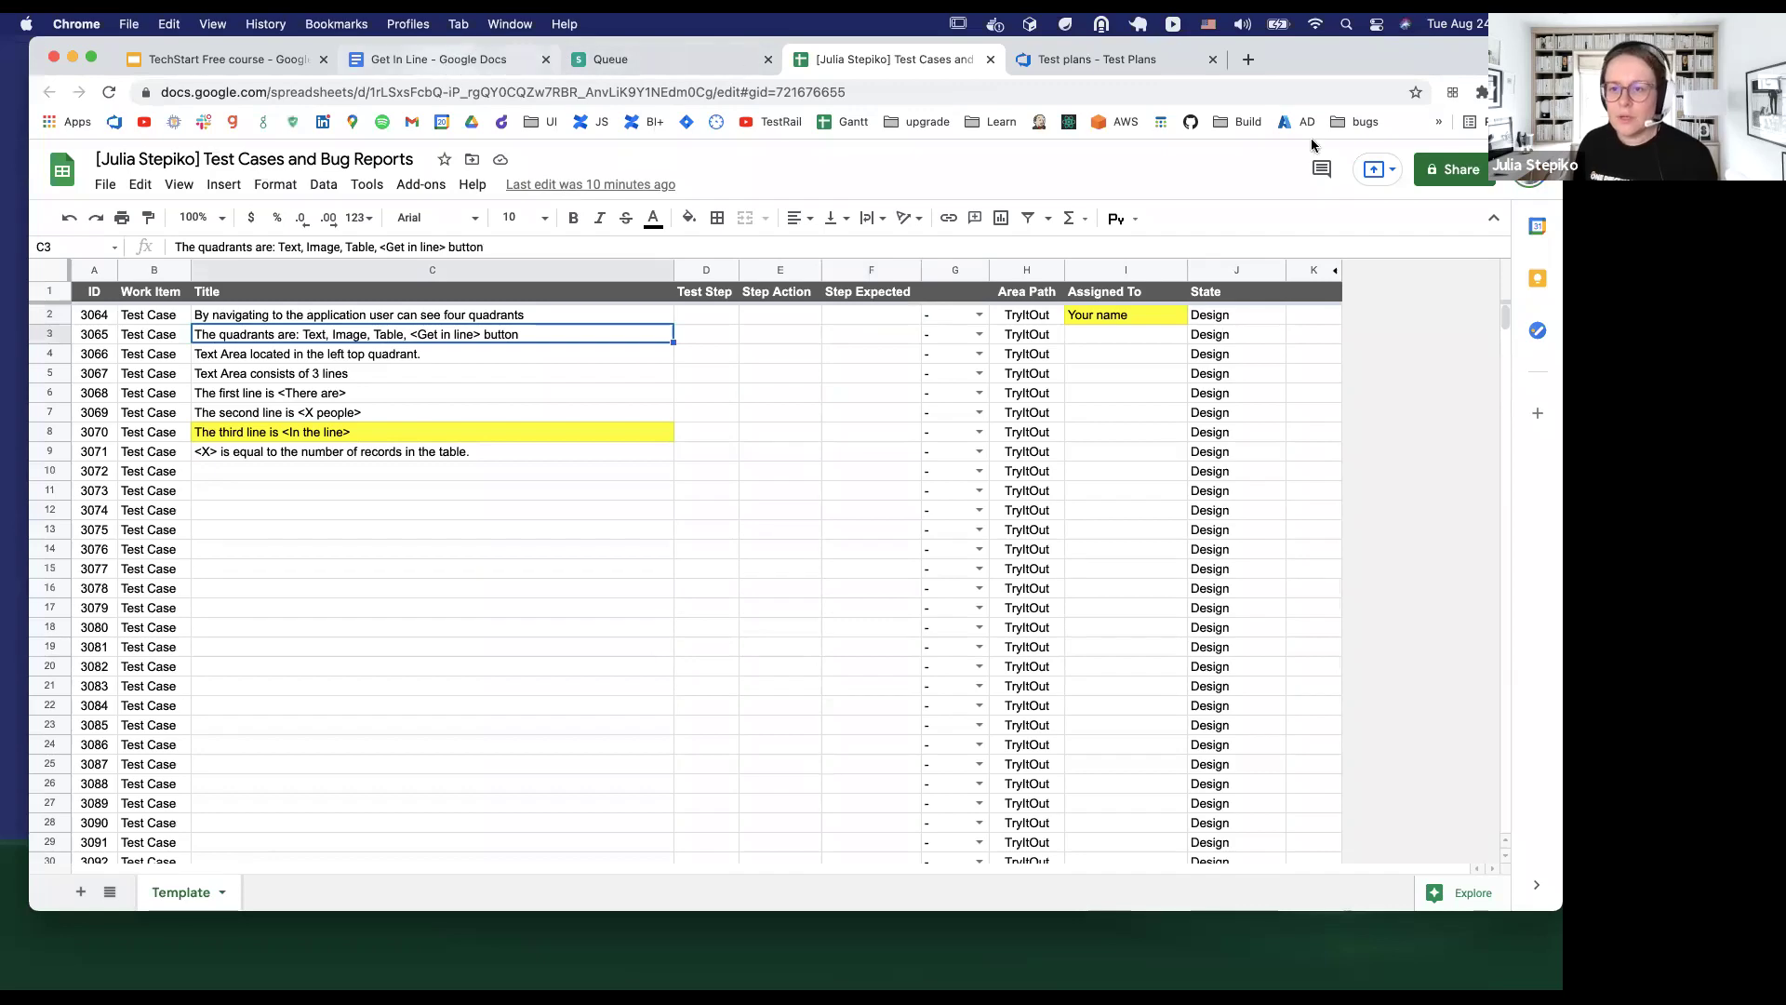
key("ctrl+alt+Left")
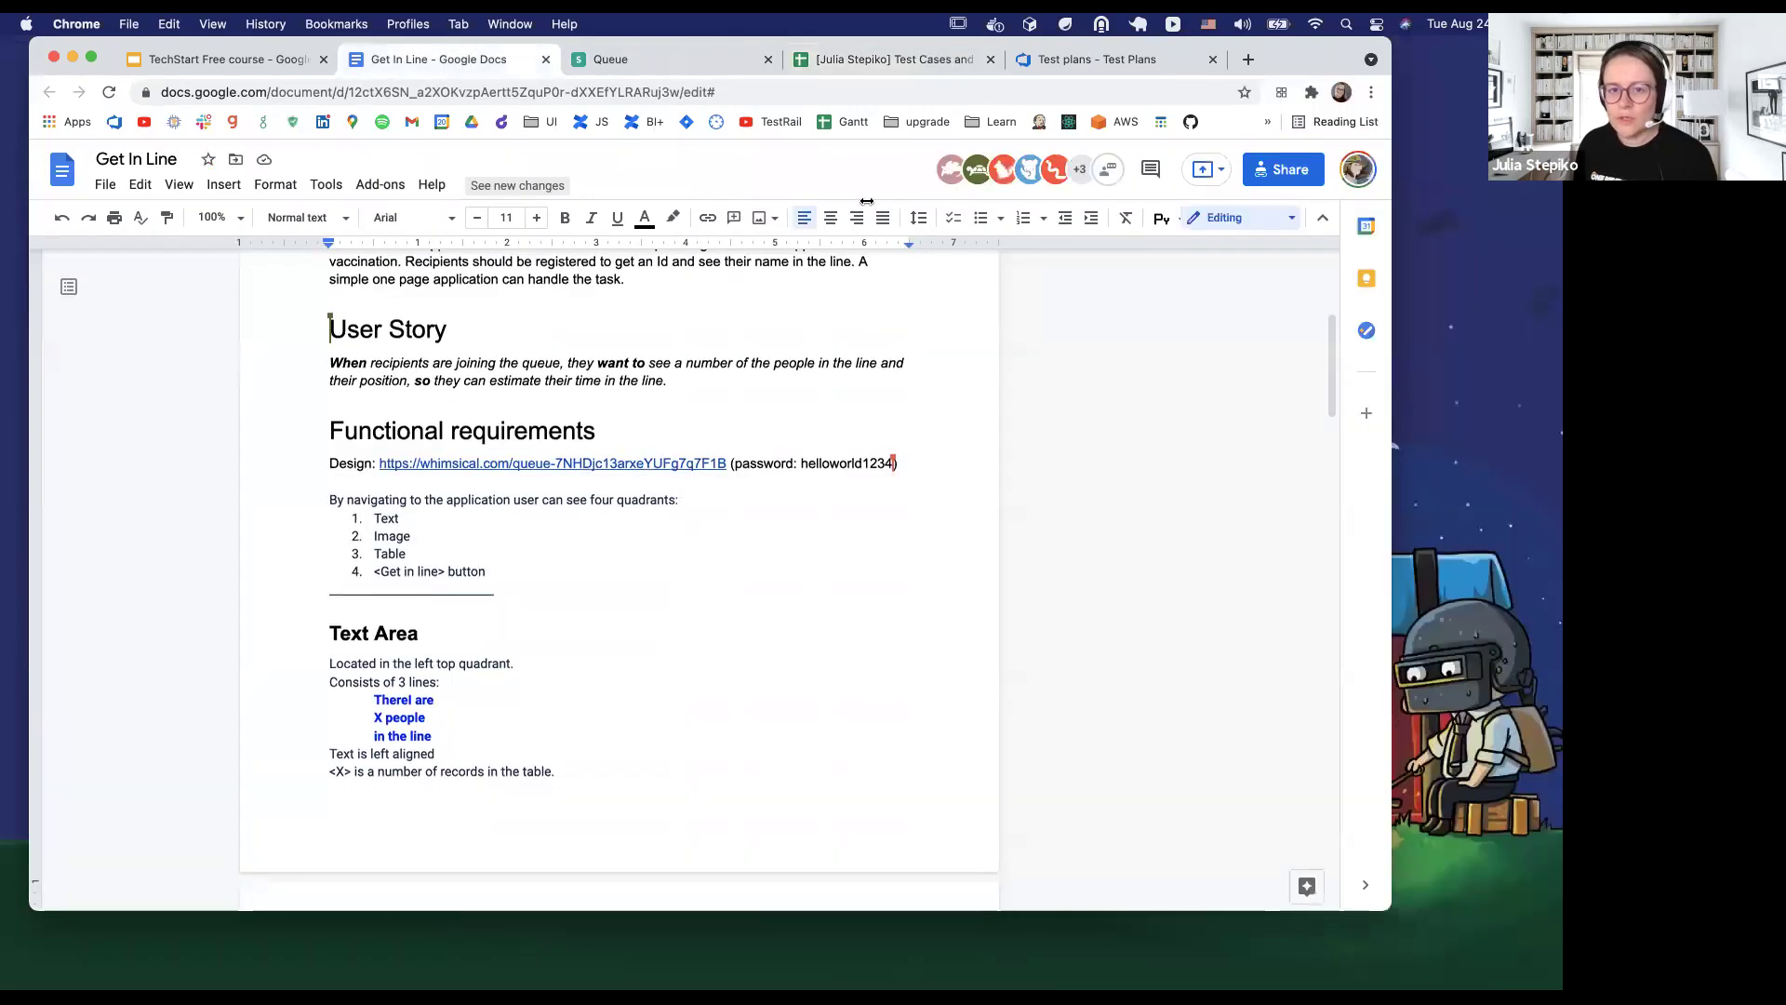
left_click_drag(512, 60, 888, 53)
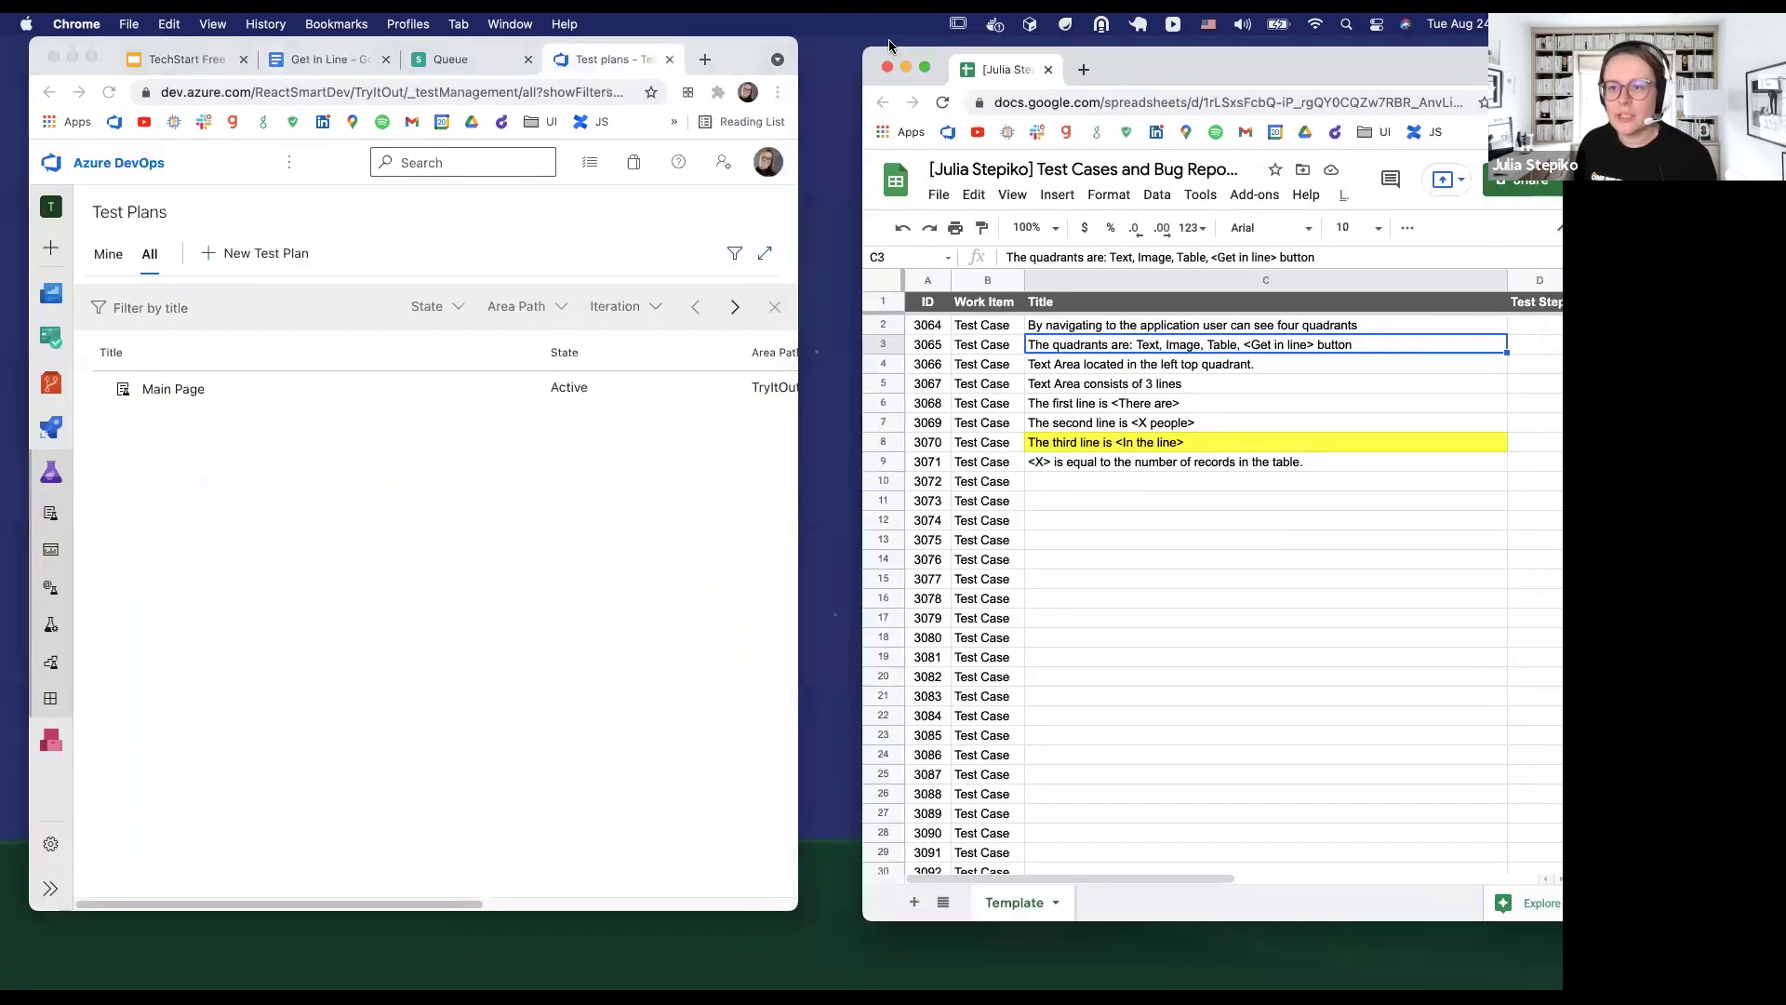
key("ctrl+alt+Right")
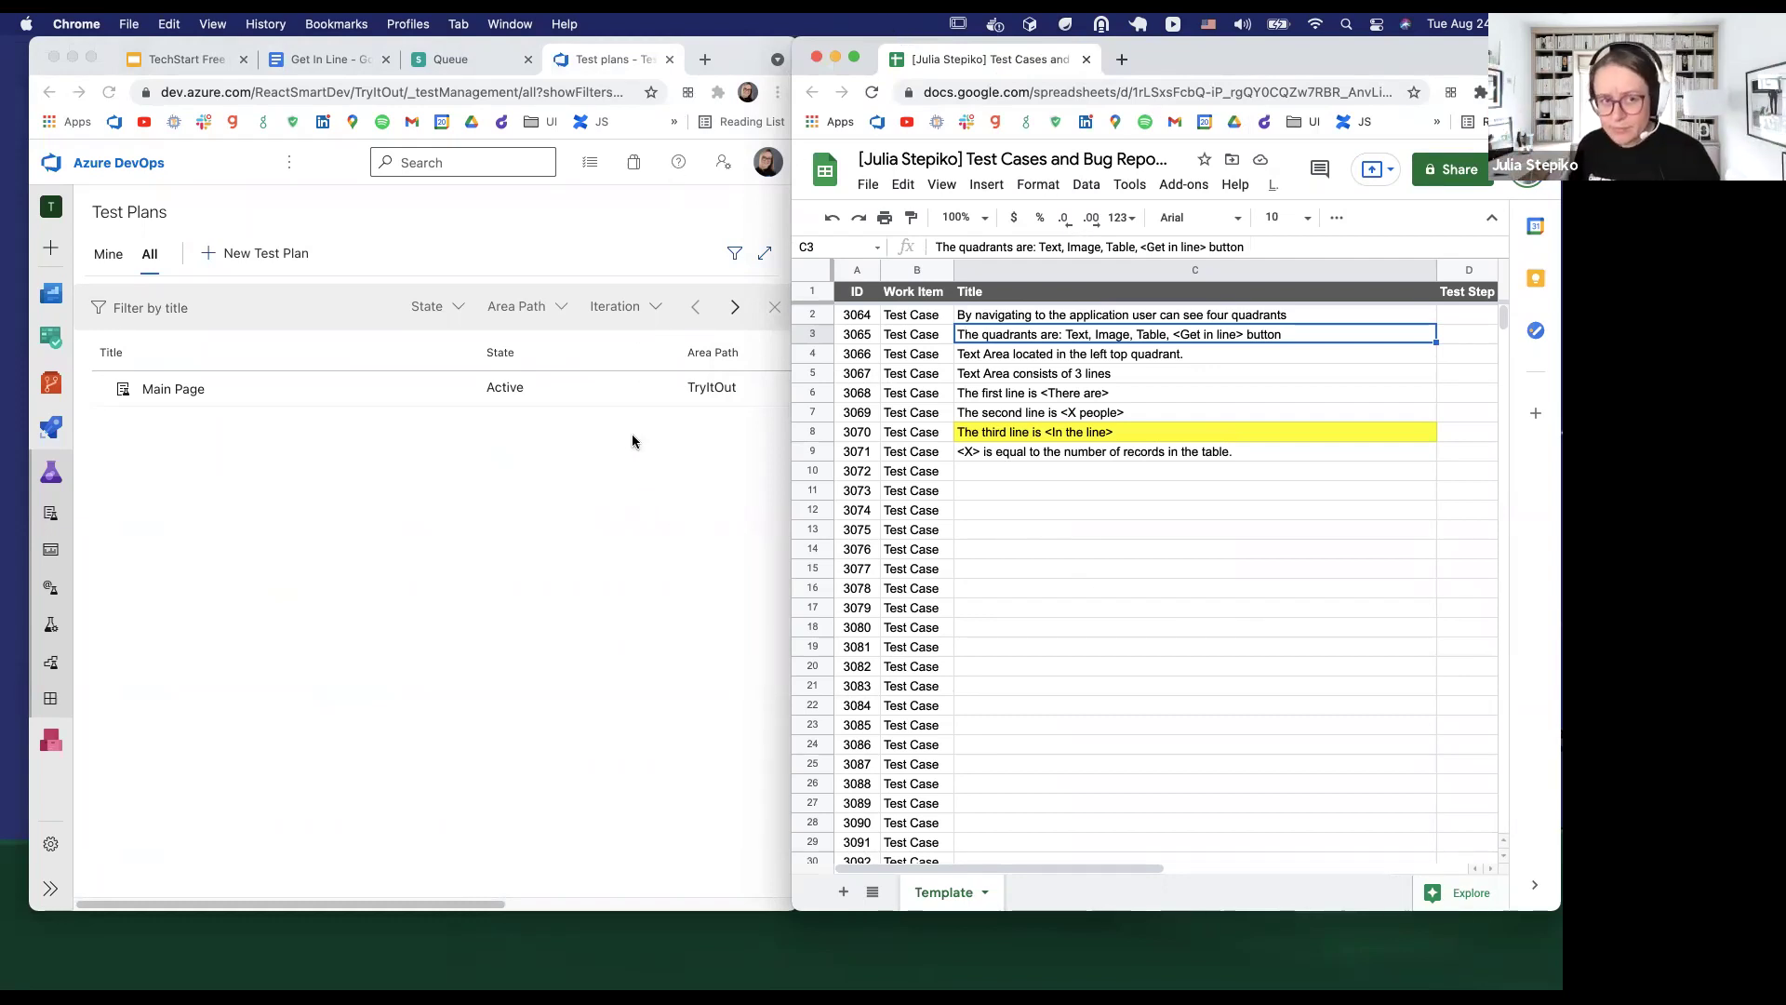
left_click(611, 495)
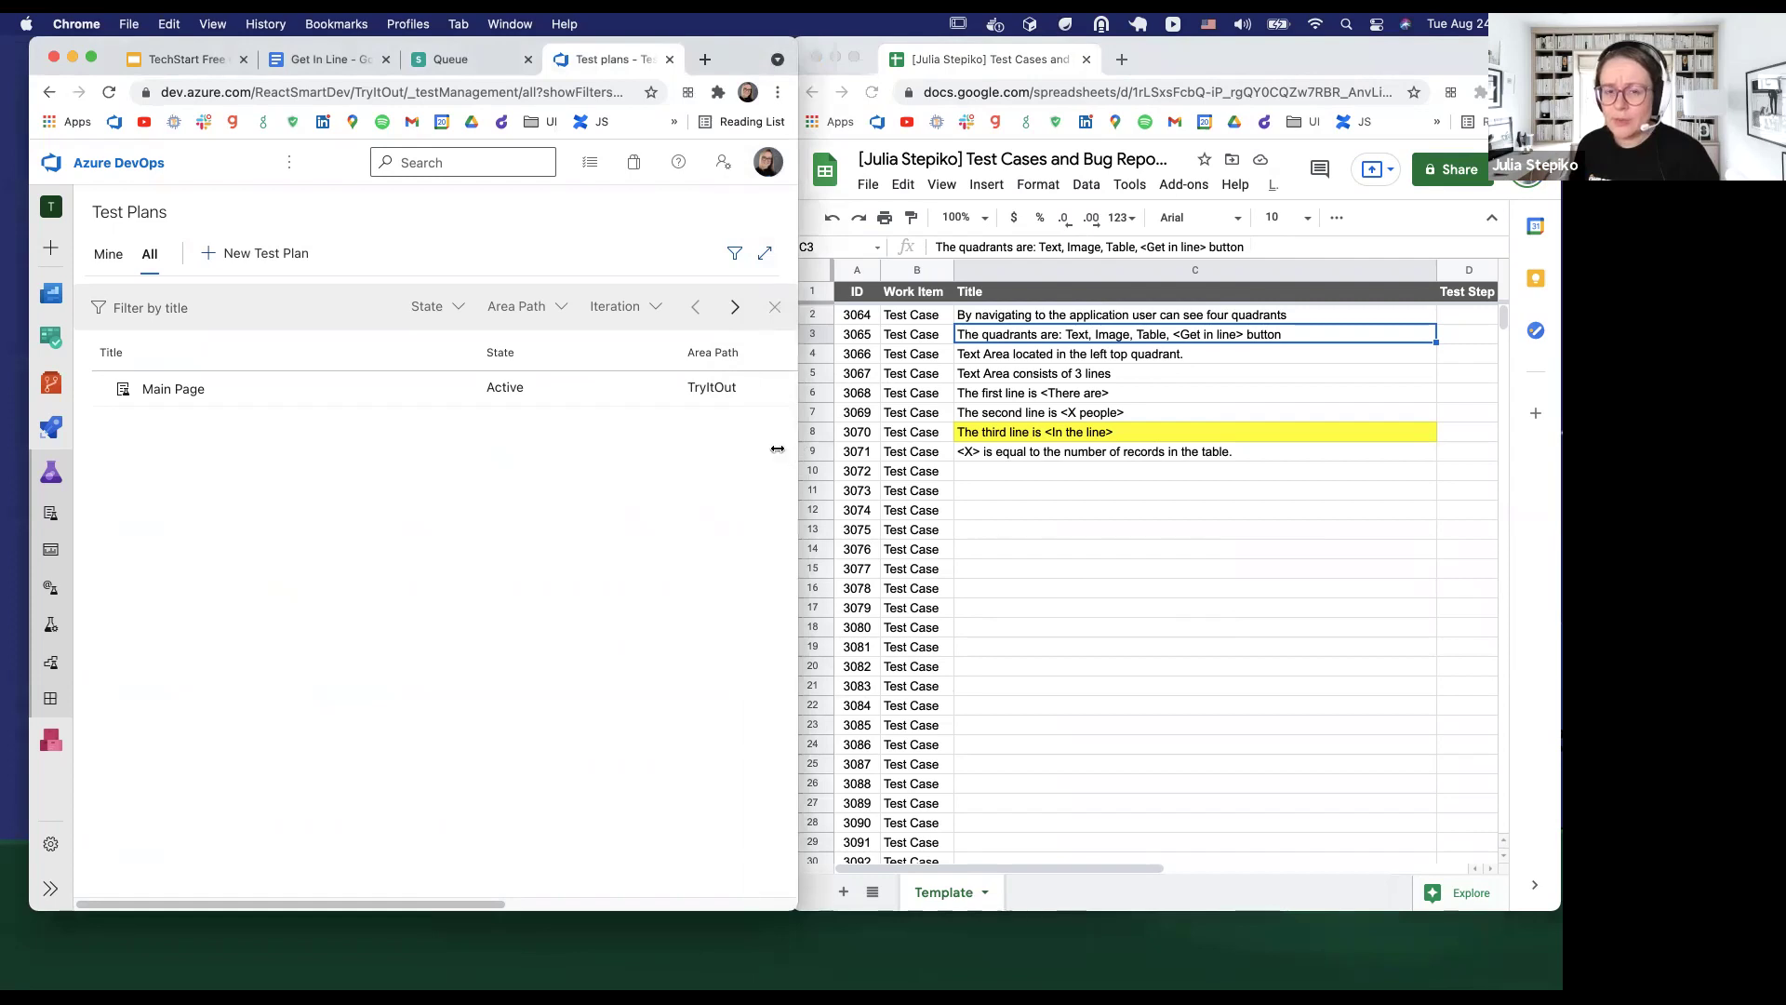
left_click_drag(777, 448, 788, 447)
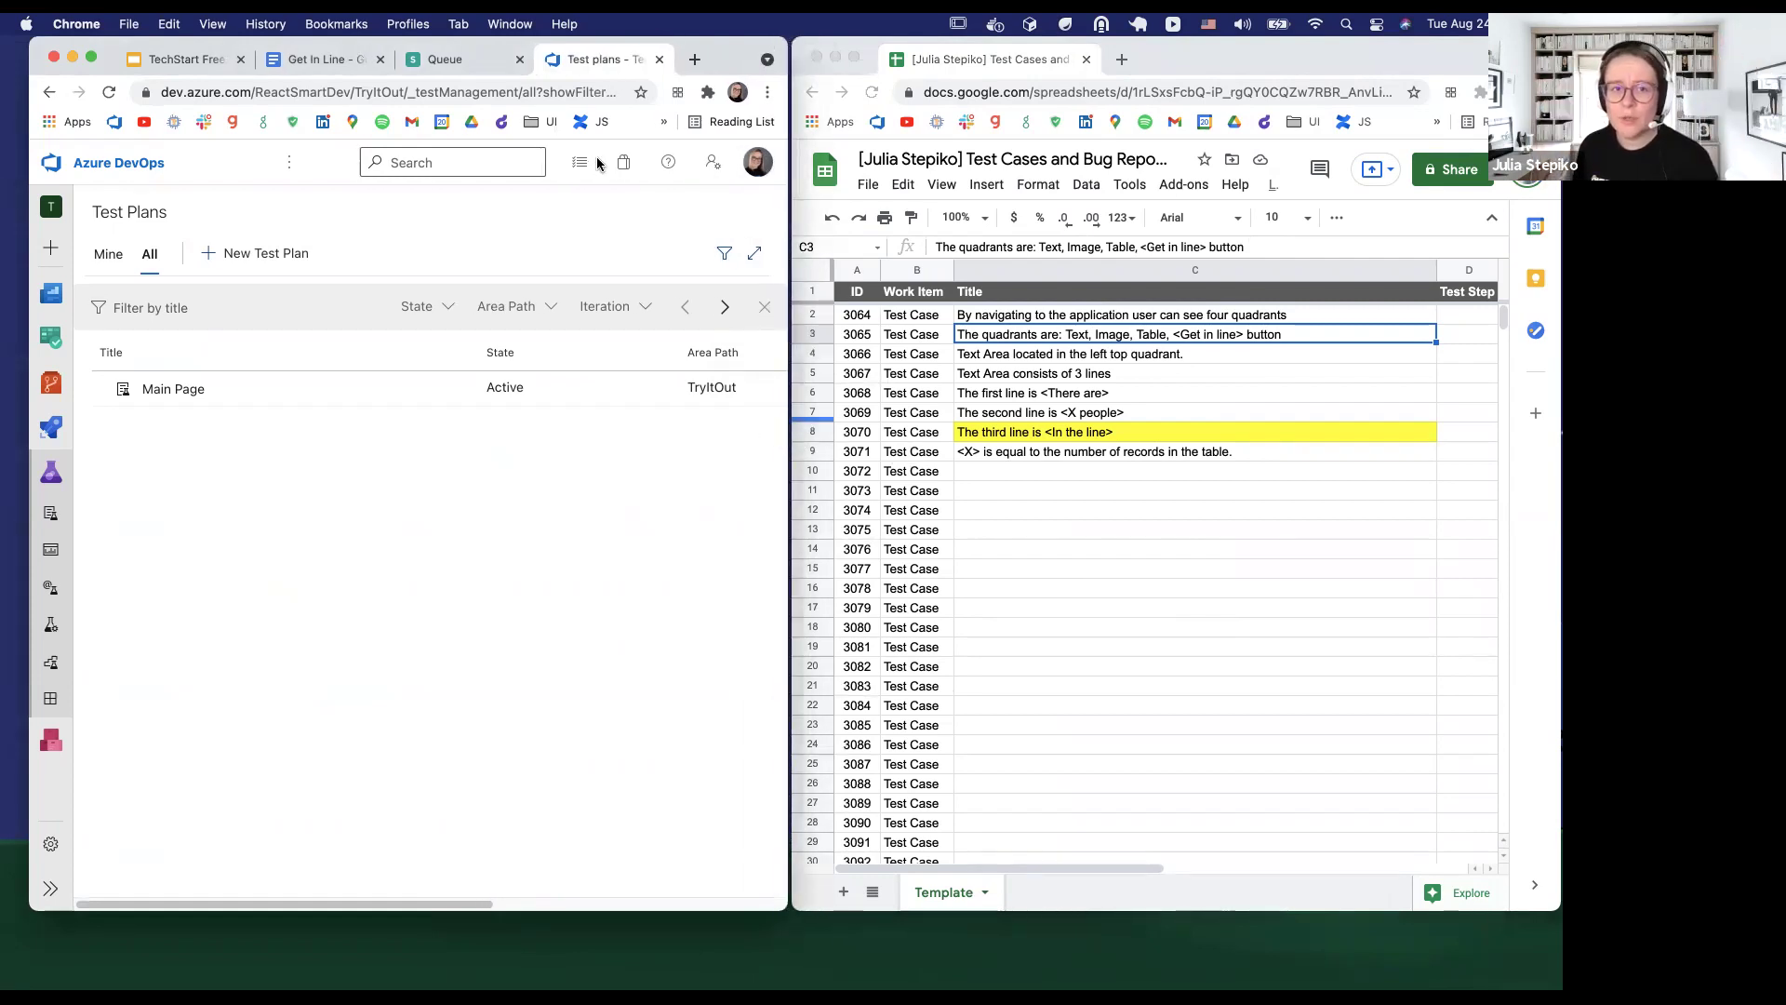
left_click(335, 58)
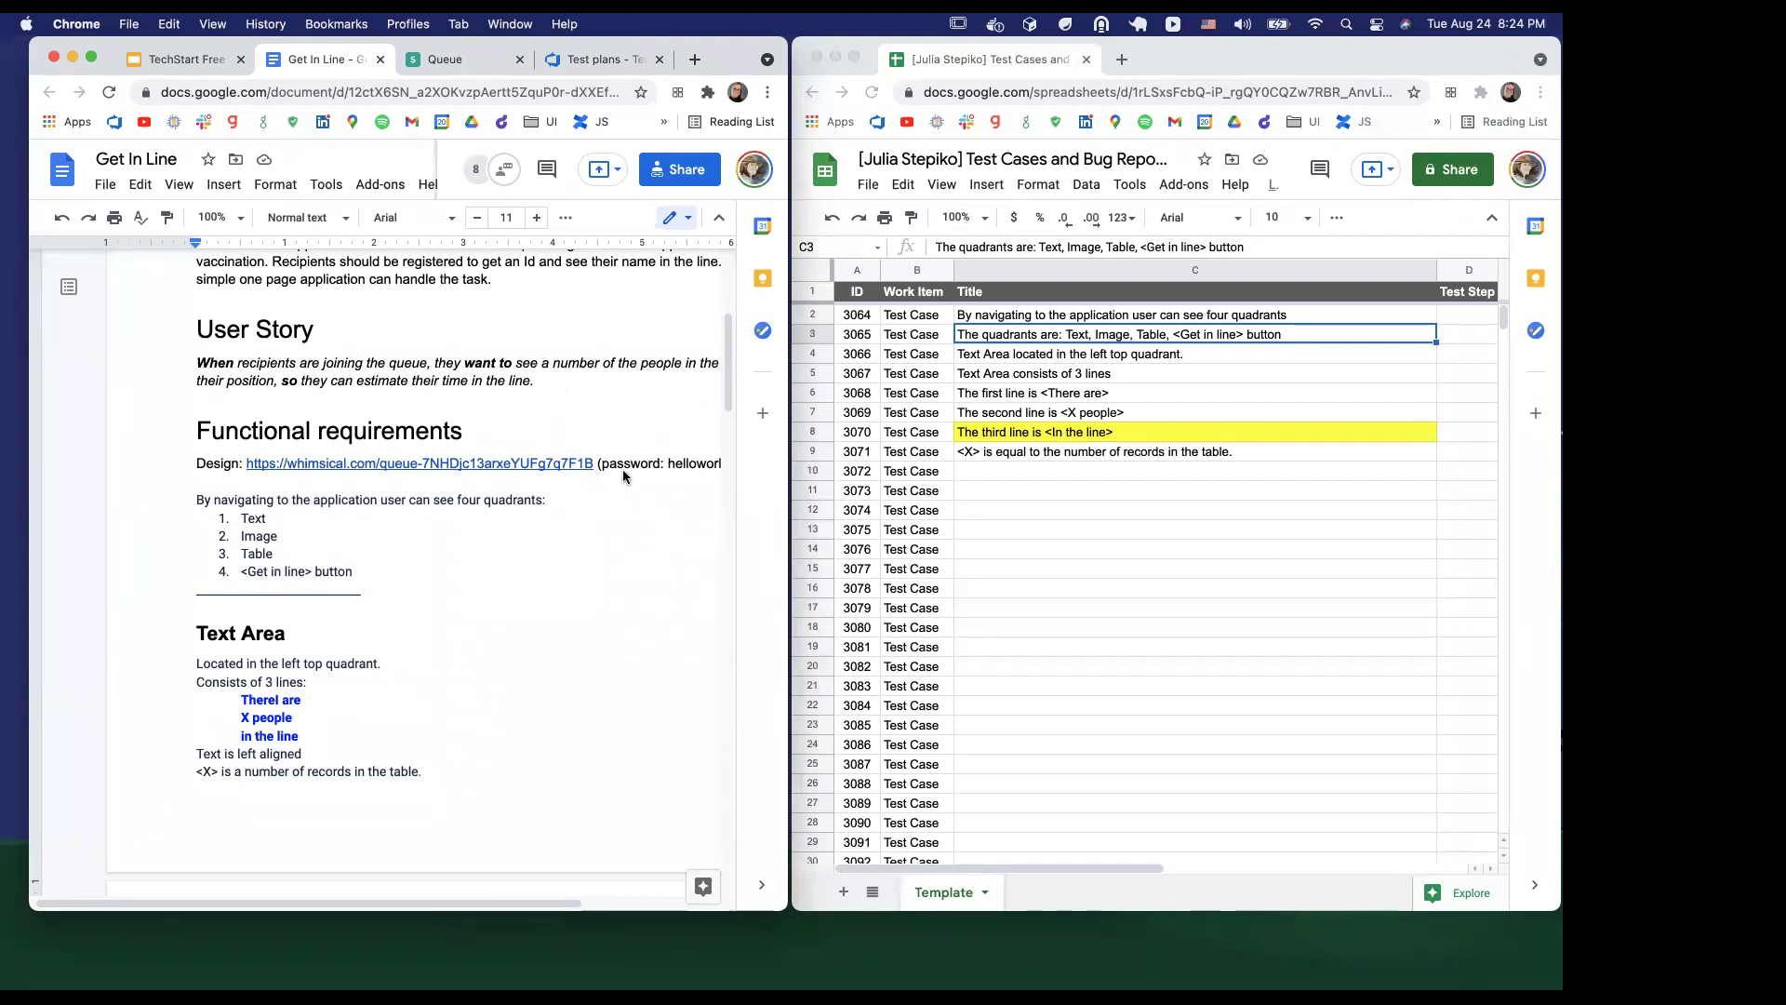
Compare the test case titles in C2 and C3 with the four quadrants listed in the Functional requirements
left_click(997, 358)
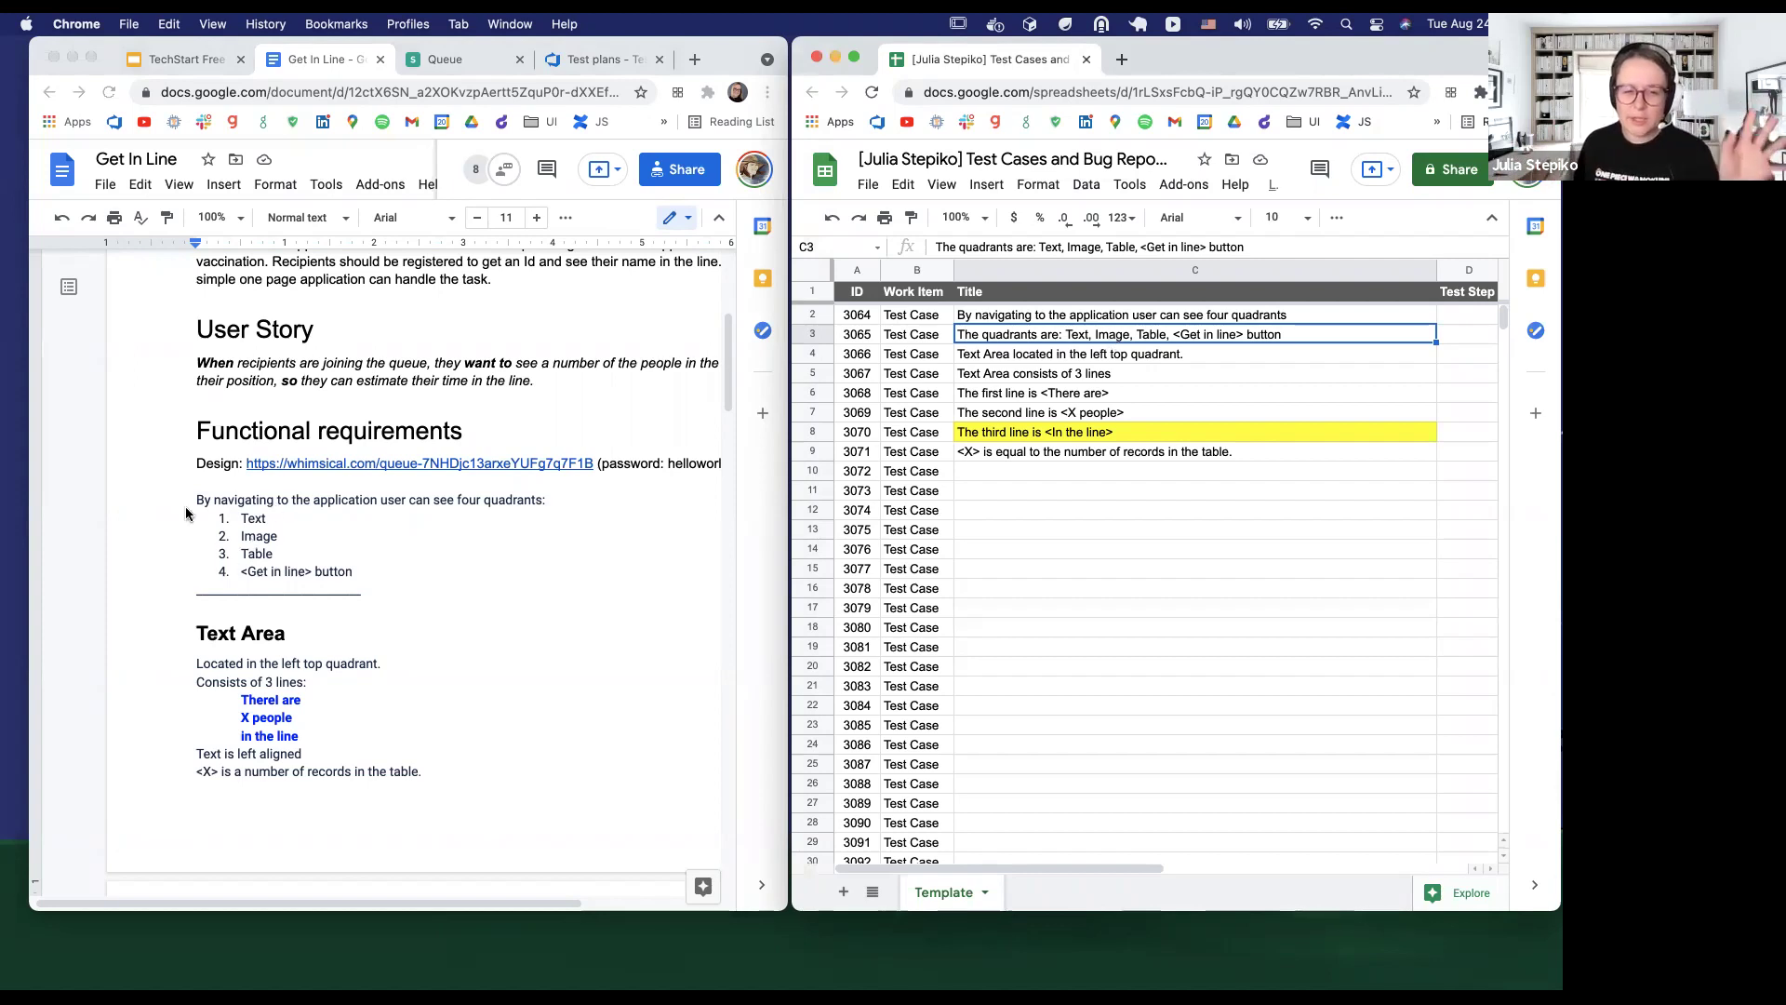
left_click(1082, 320)
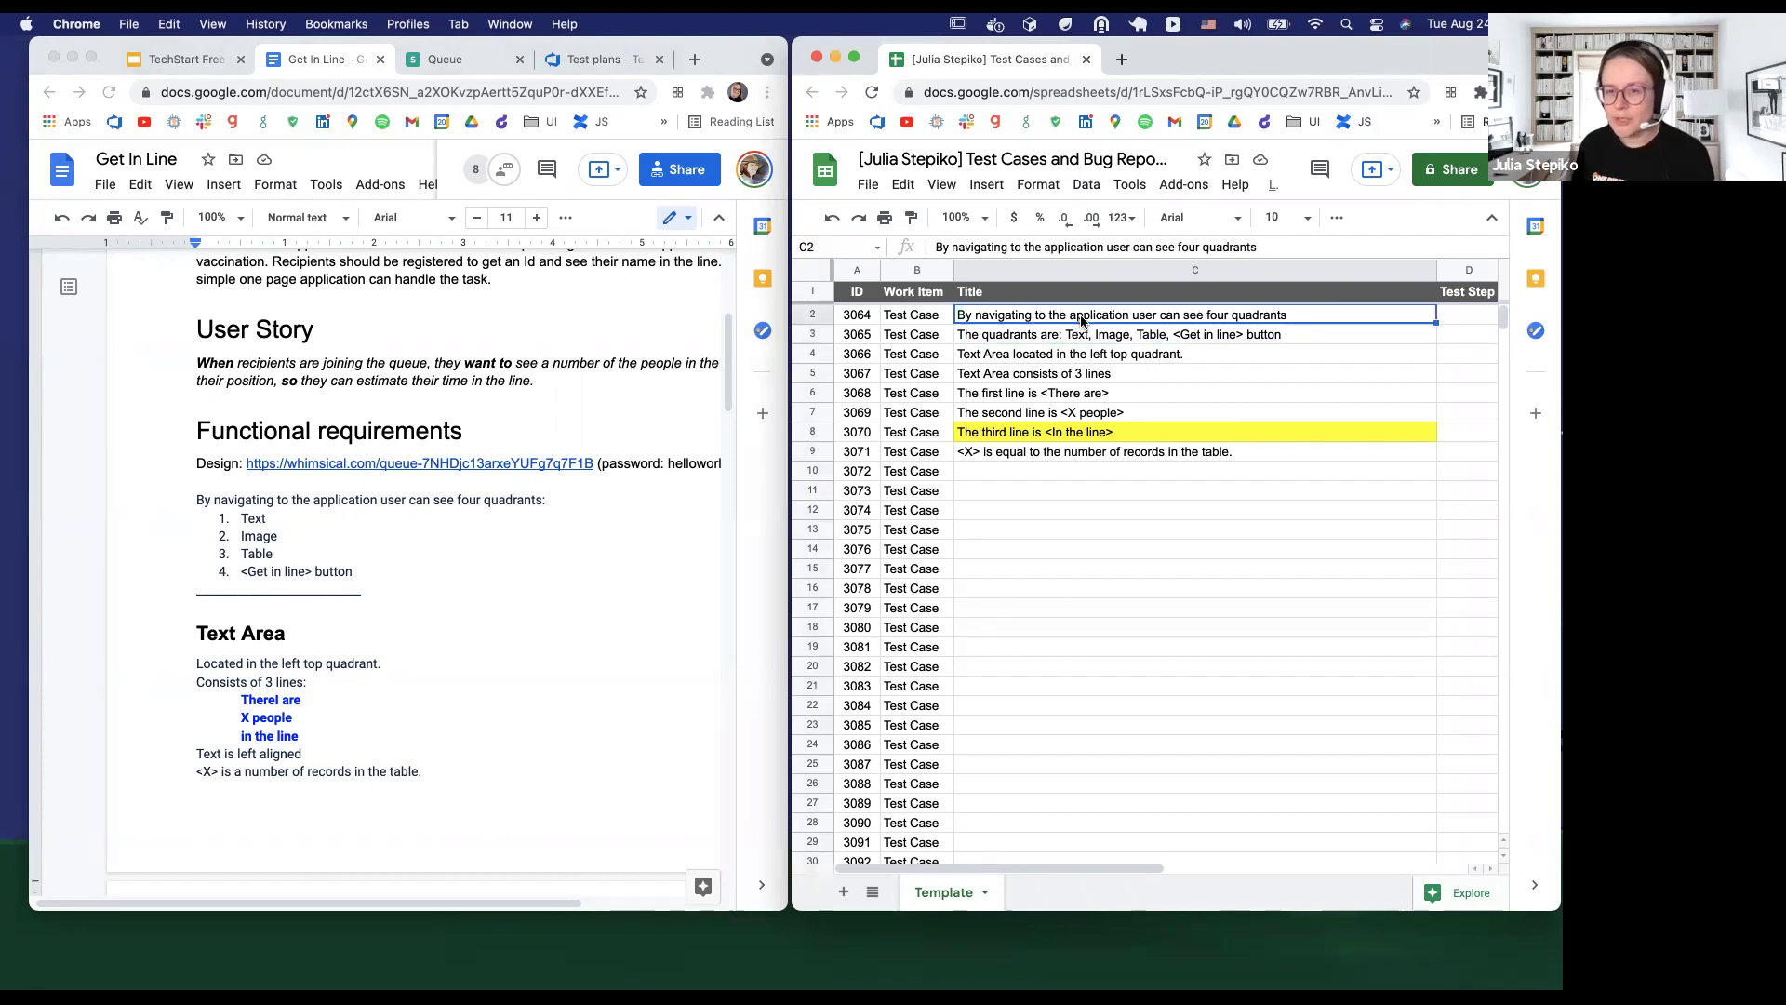
left_click(1092, 346)
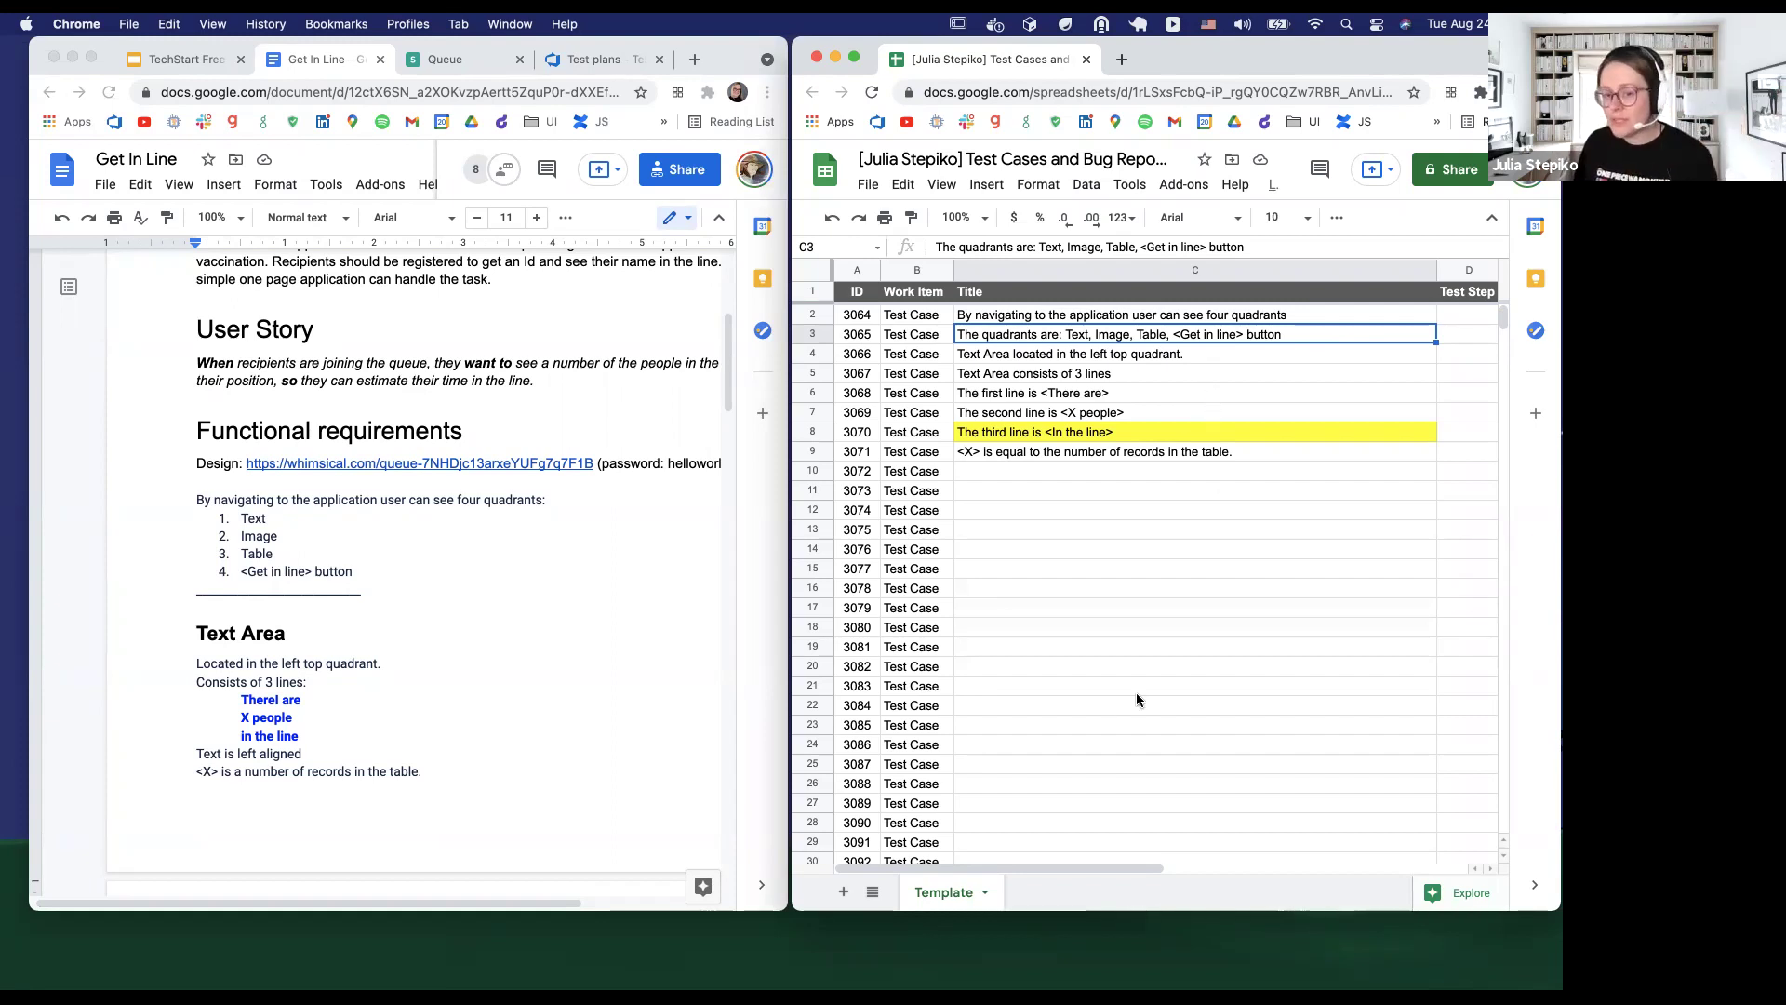
Try adding test step 1 with the action "check the Text" to the quadrants test case in row 3
left_click_drag(1084, 867, 1244, 873)
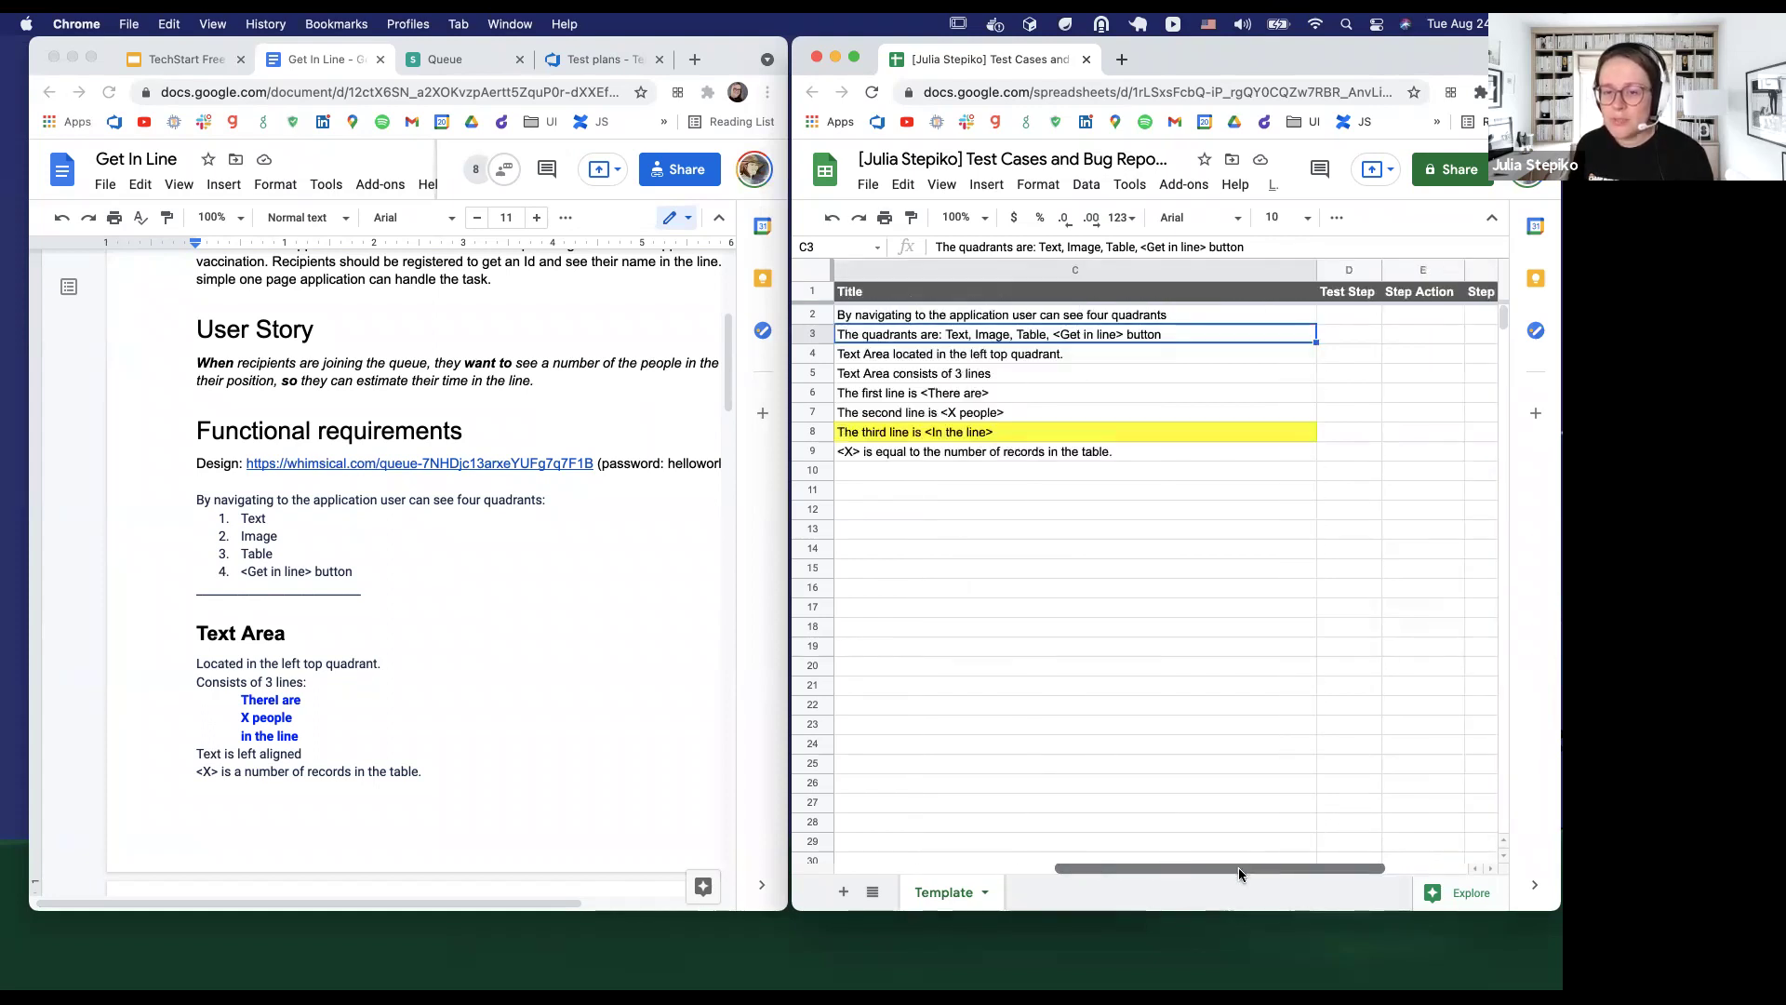
left_click(1349, 344)
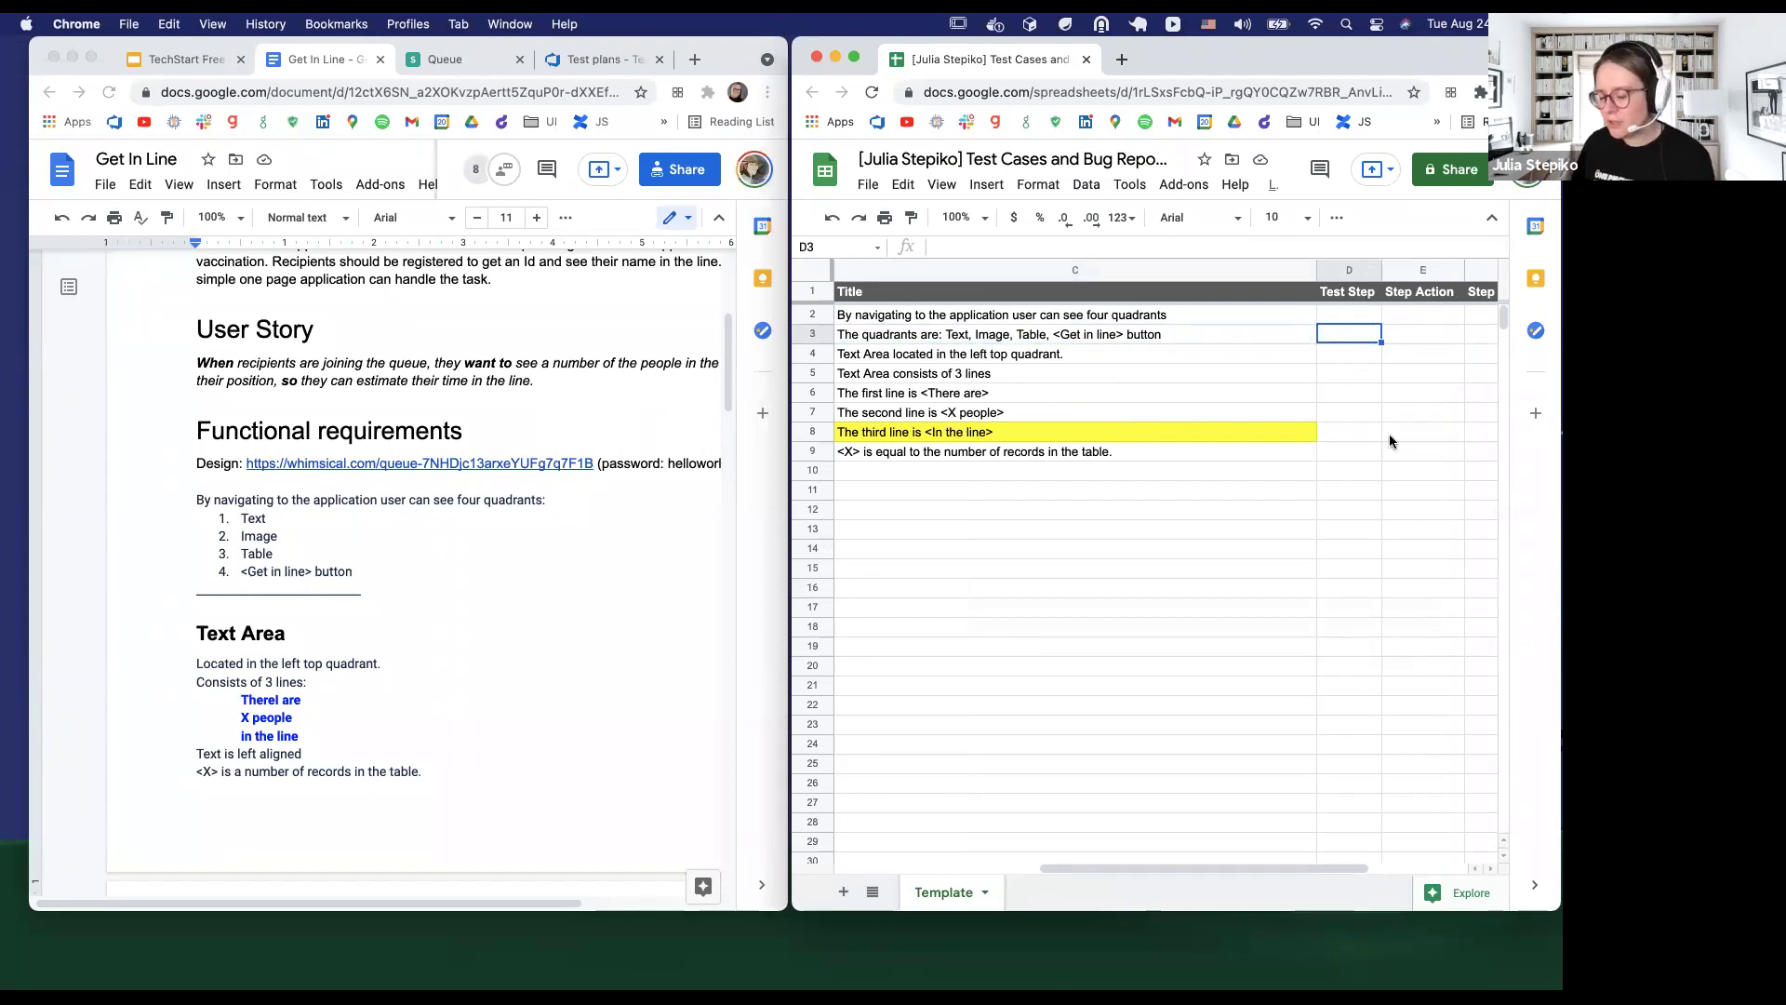
type("1")
key("Tab")
type("che")
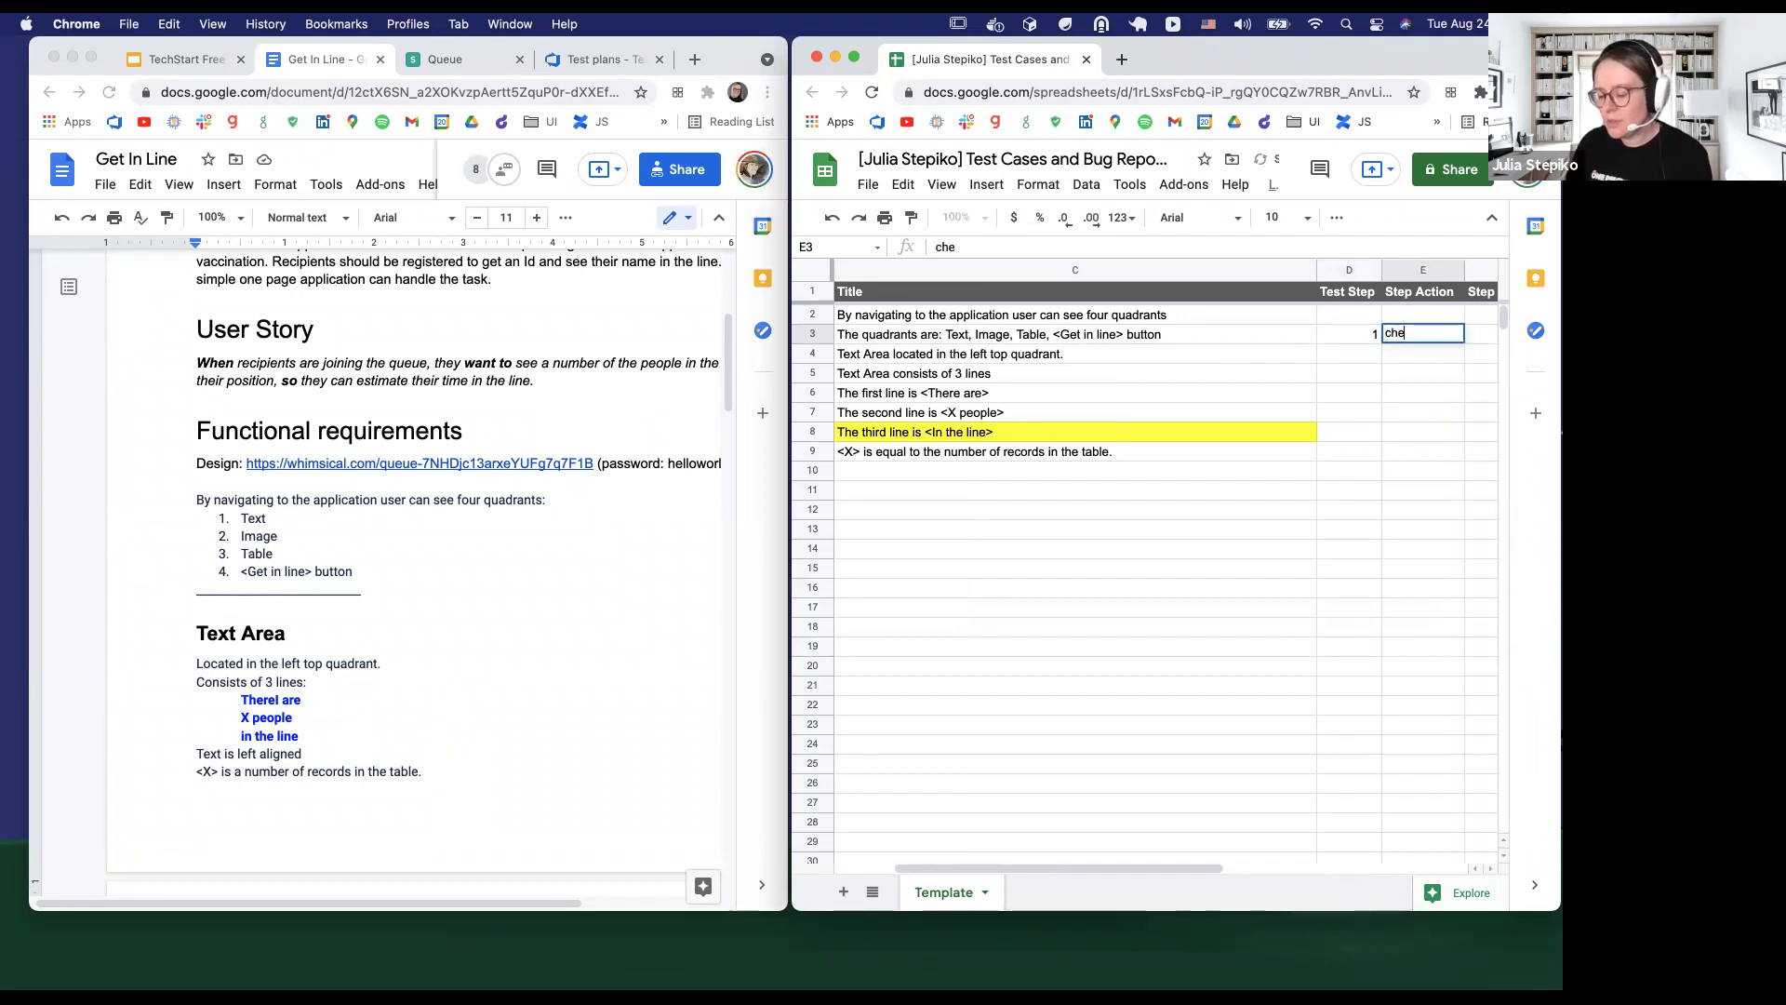
type("ck the")
type(" Test")
key("BackSpace")
key("BackSpace")
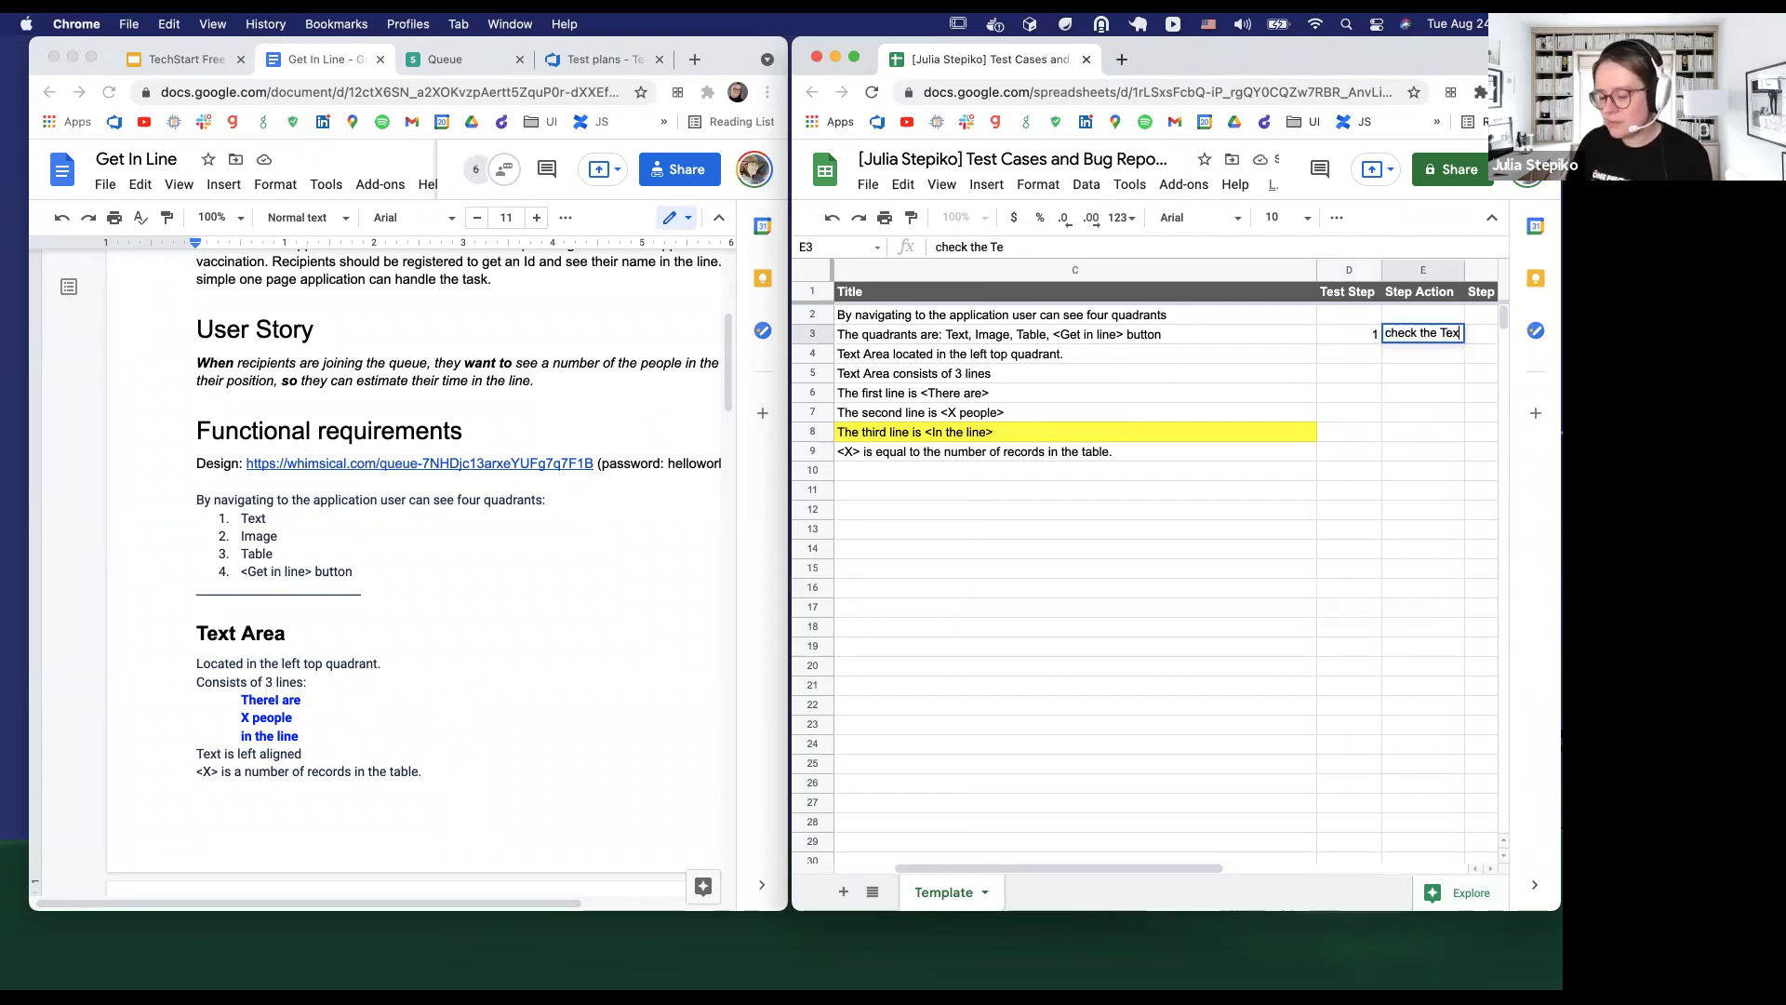
type("xt")
key("Tab")
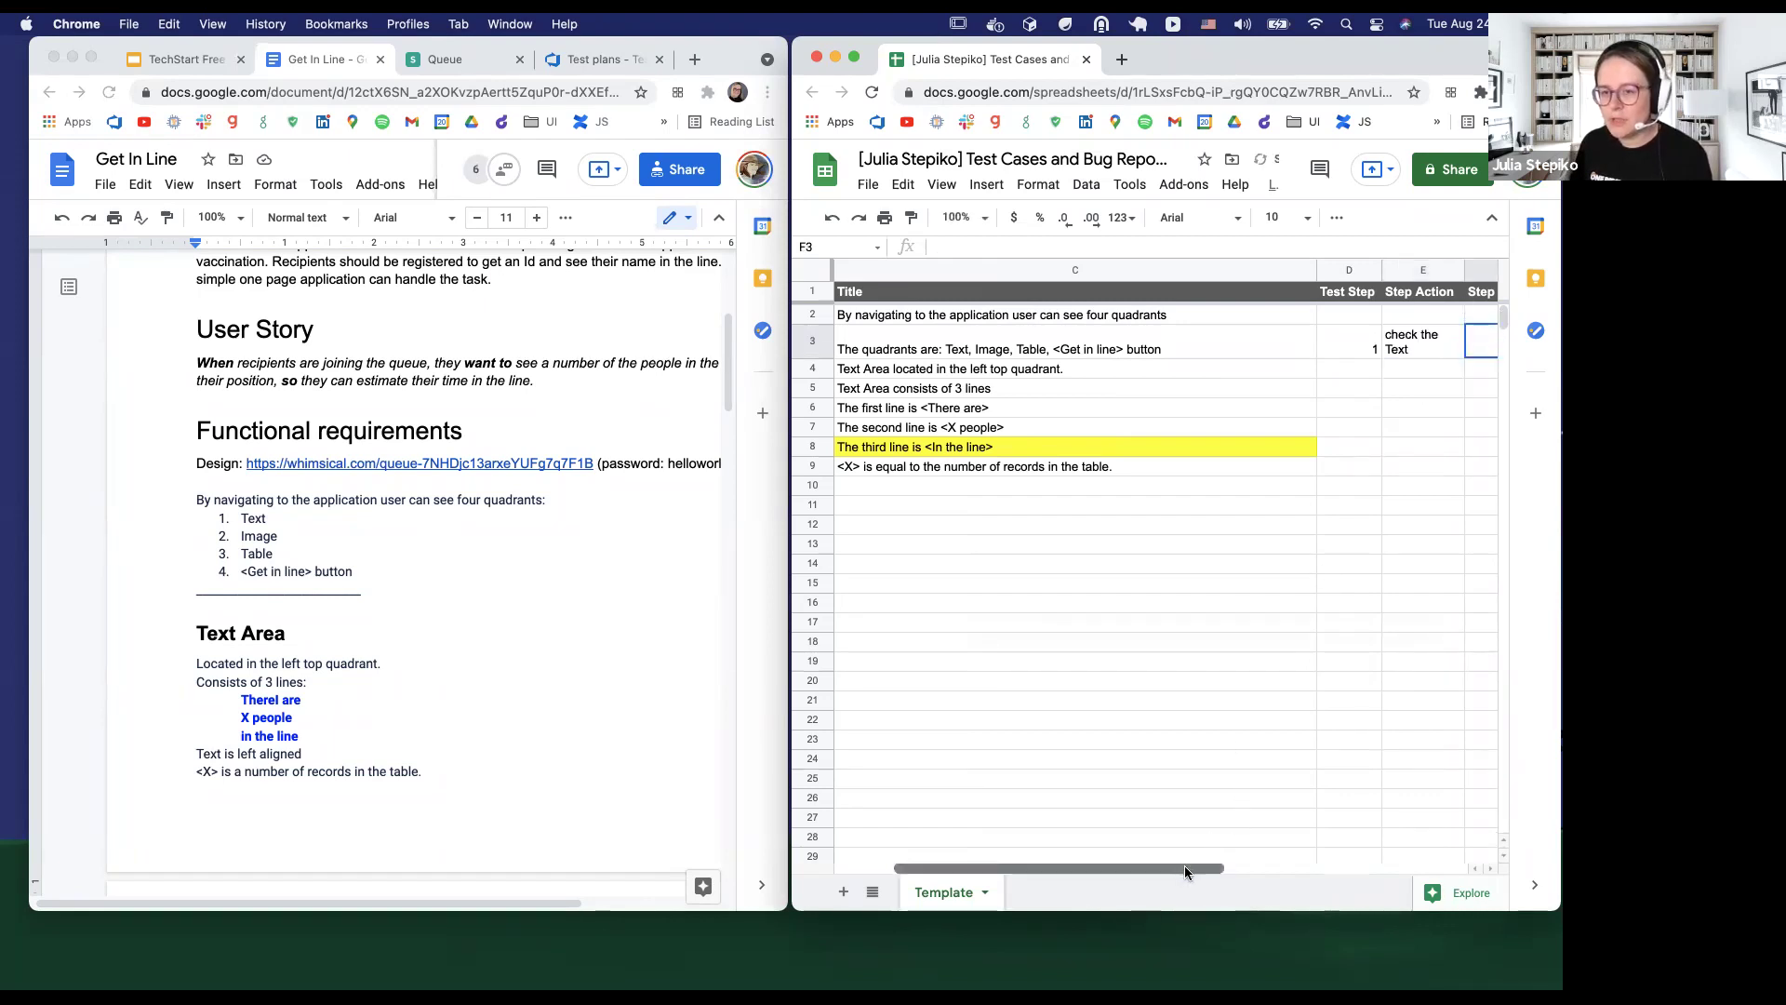
Widen the spreadsheet window over the document and widen the Step Action column to fit its text on one line
left_click_drag(1200, 867, 1321, 849)
left_click_drag(791, 600, 287, 652)
left_click_drag(988, 268, 1019, 268)
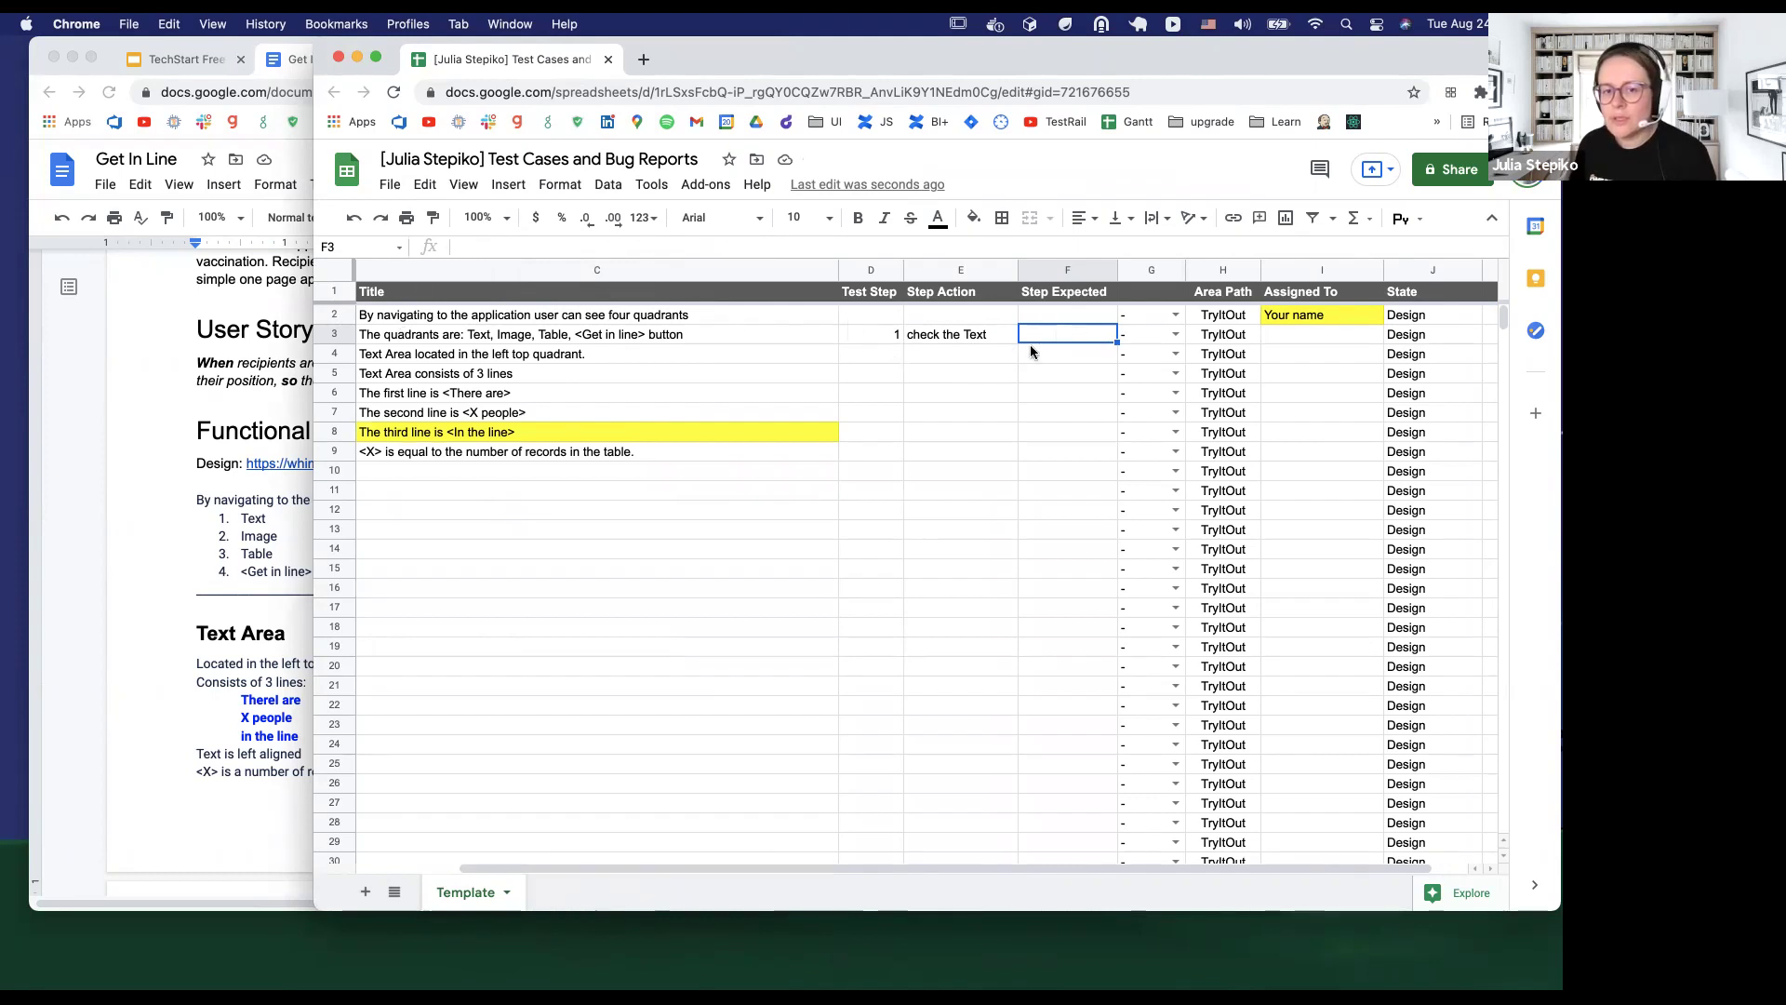
Clear the test step number and step action in D3:E3, and bring the ID column back into view
left_click_drag(875, 335, 962, 333)
key("Delete")
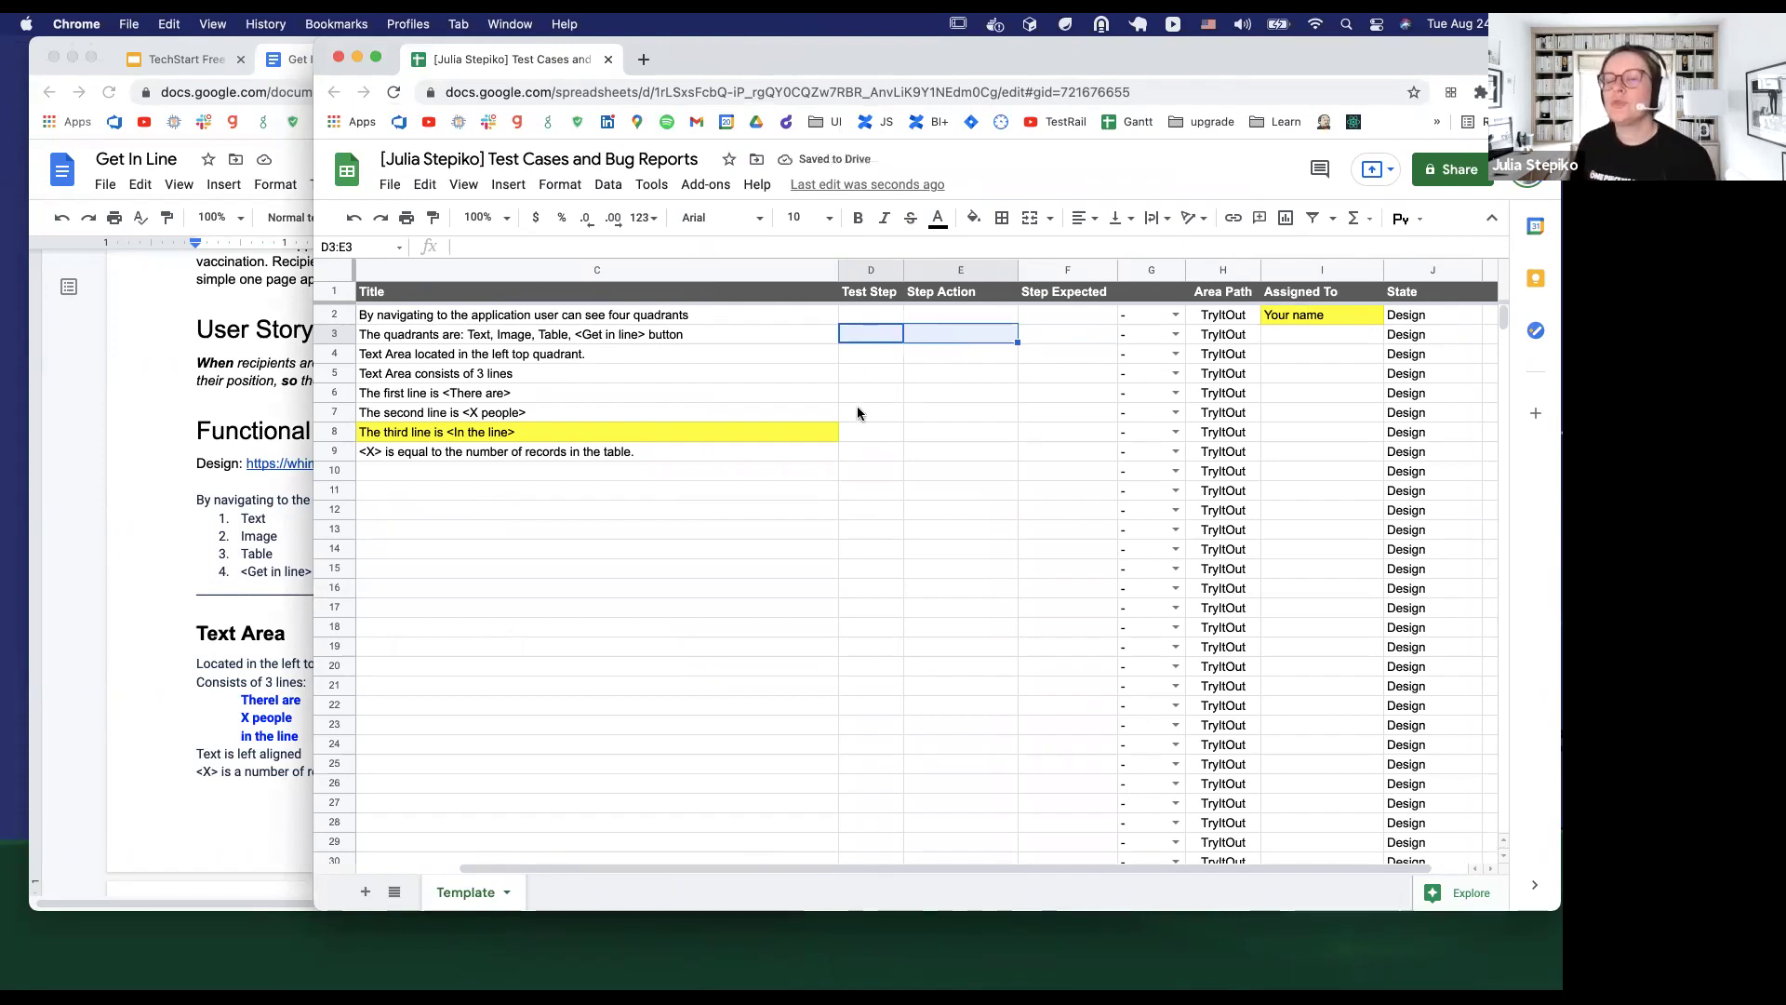
left_click(954, 373)
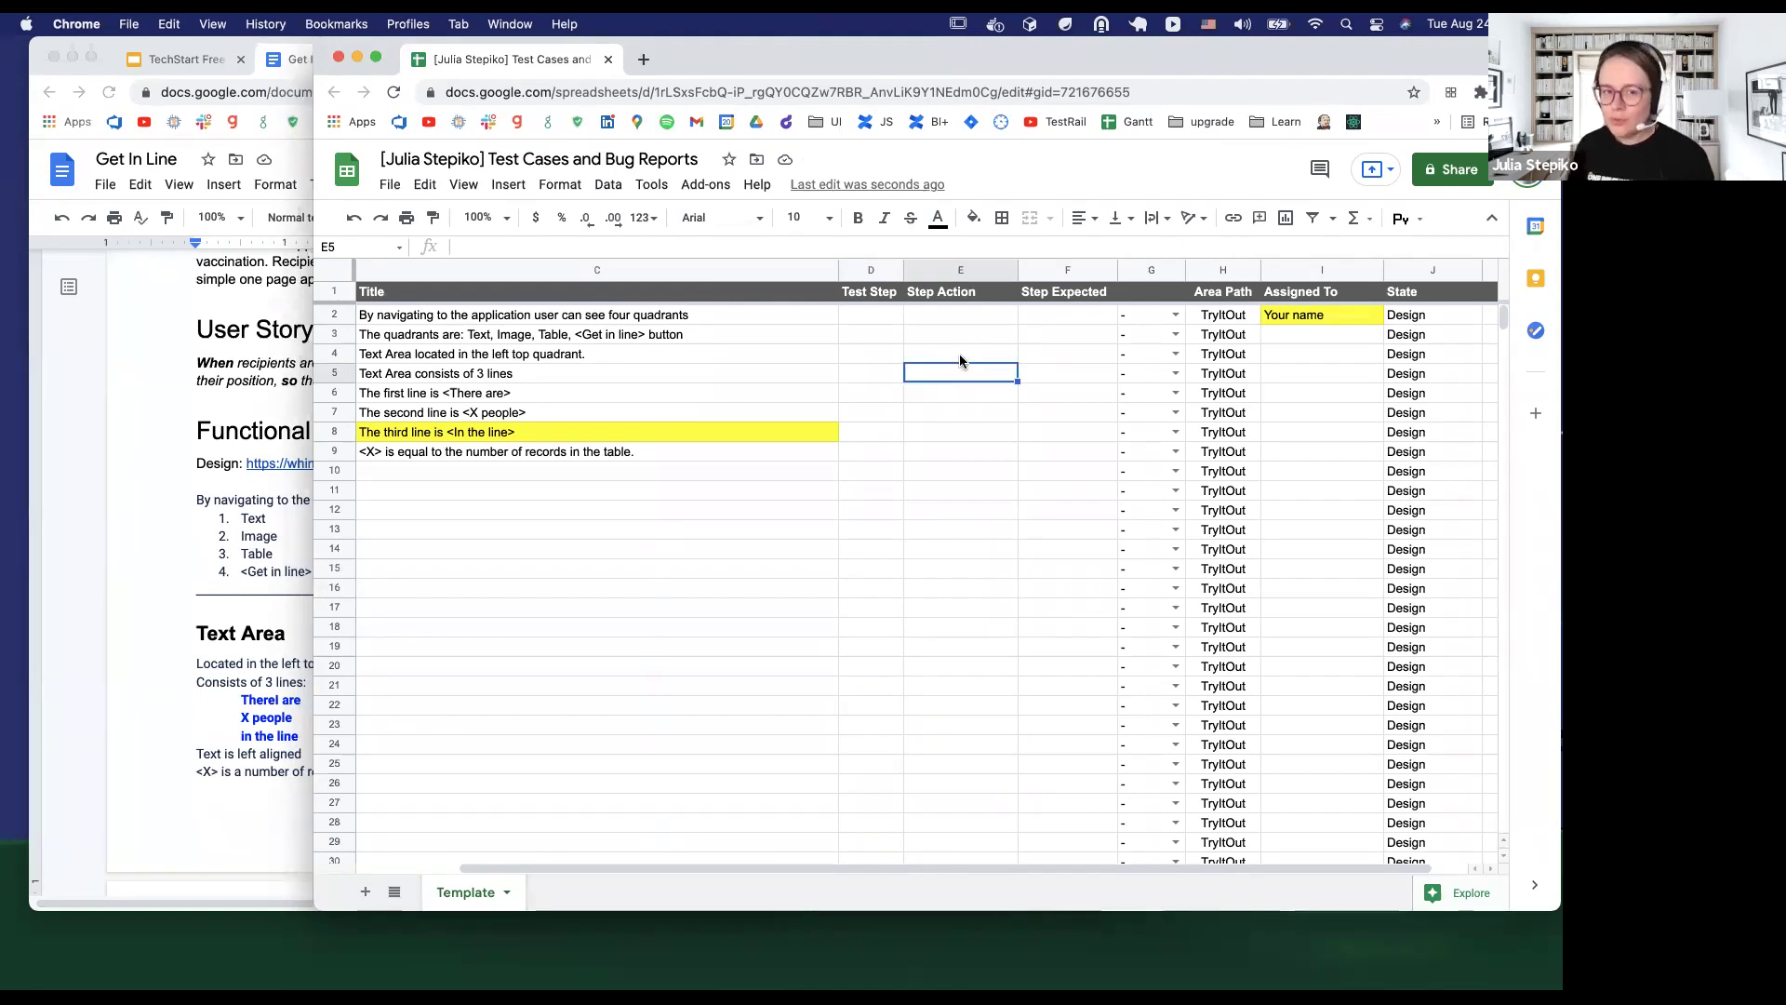
left_click_drag(919, 869, 823, 867)
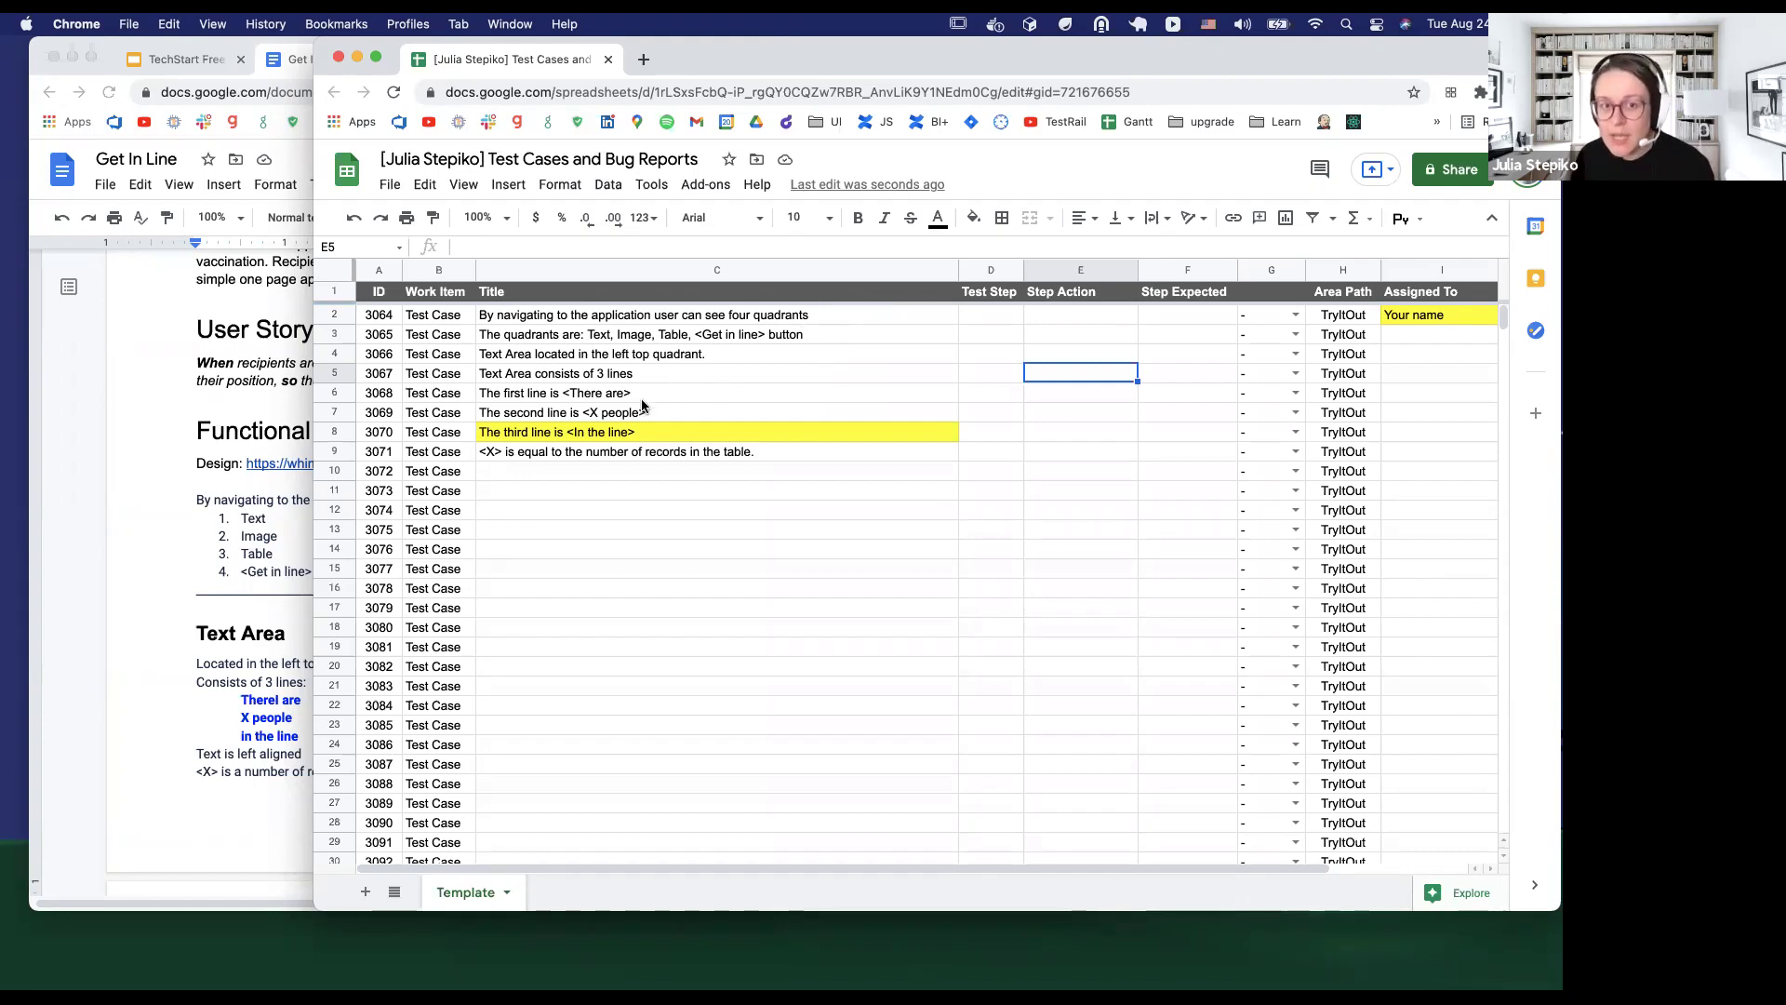
Put the spreadsheet beside the Get In Line document again and review the requirements through the Submit and Cancel buttons
left_click(117, 583)
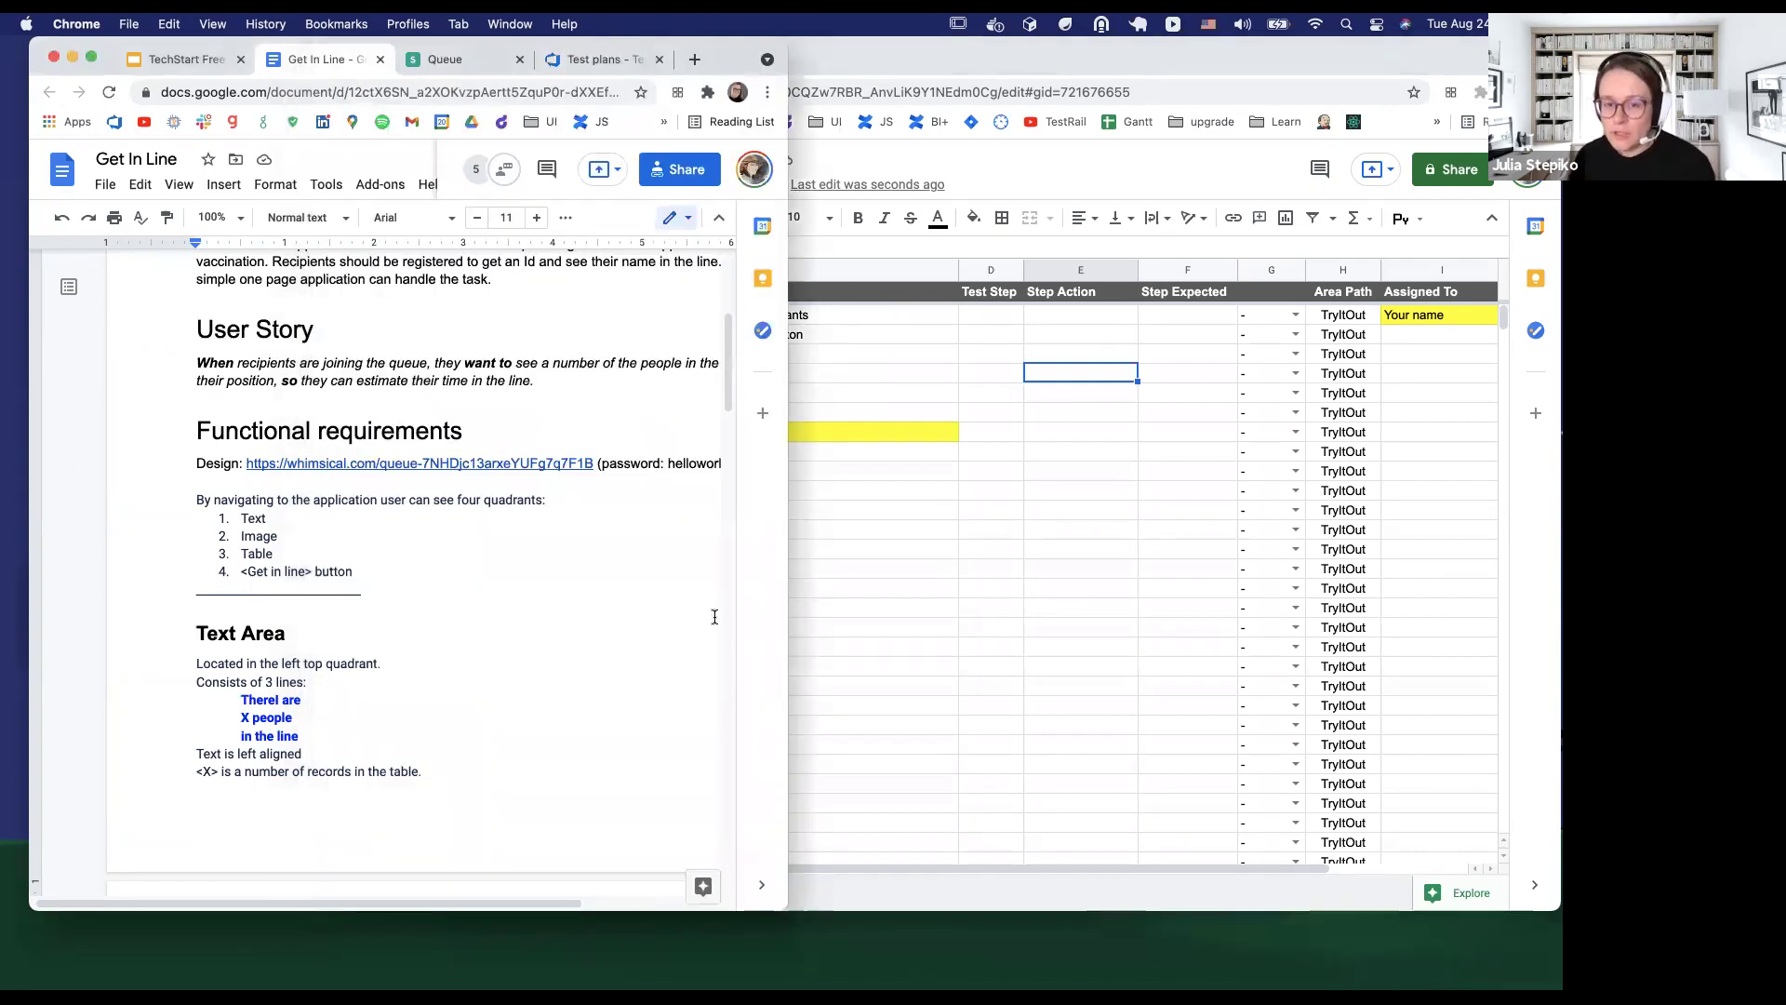
left_click(919, 500)
left_click_drag(315, 517, 784, 452)
scroll(377, 538, "down", 4)
scroll(377, 537, "down", 15)
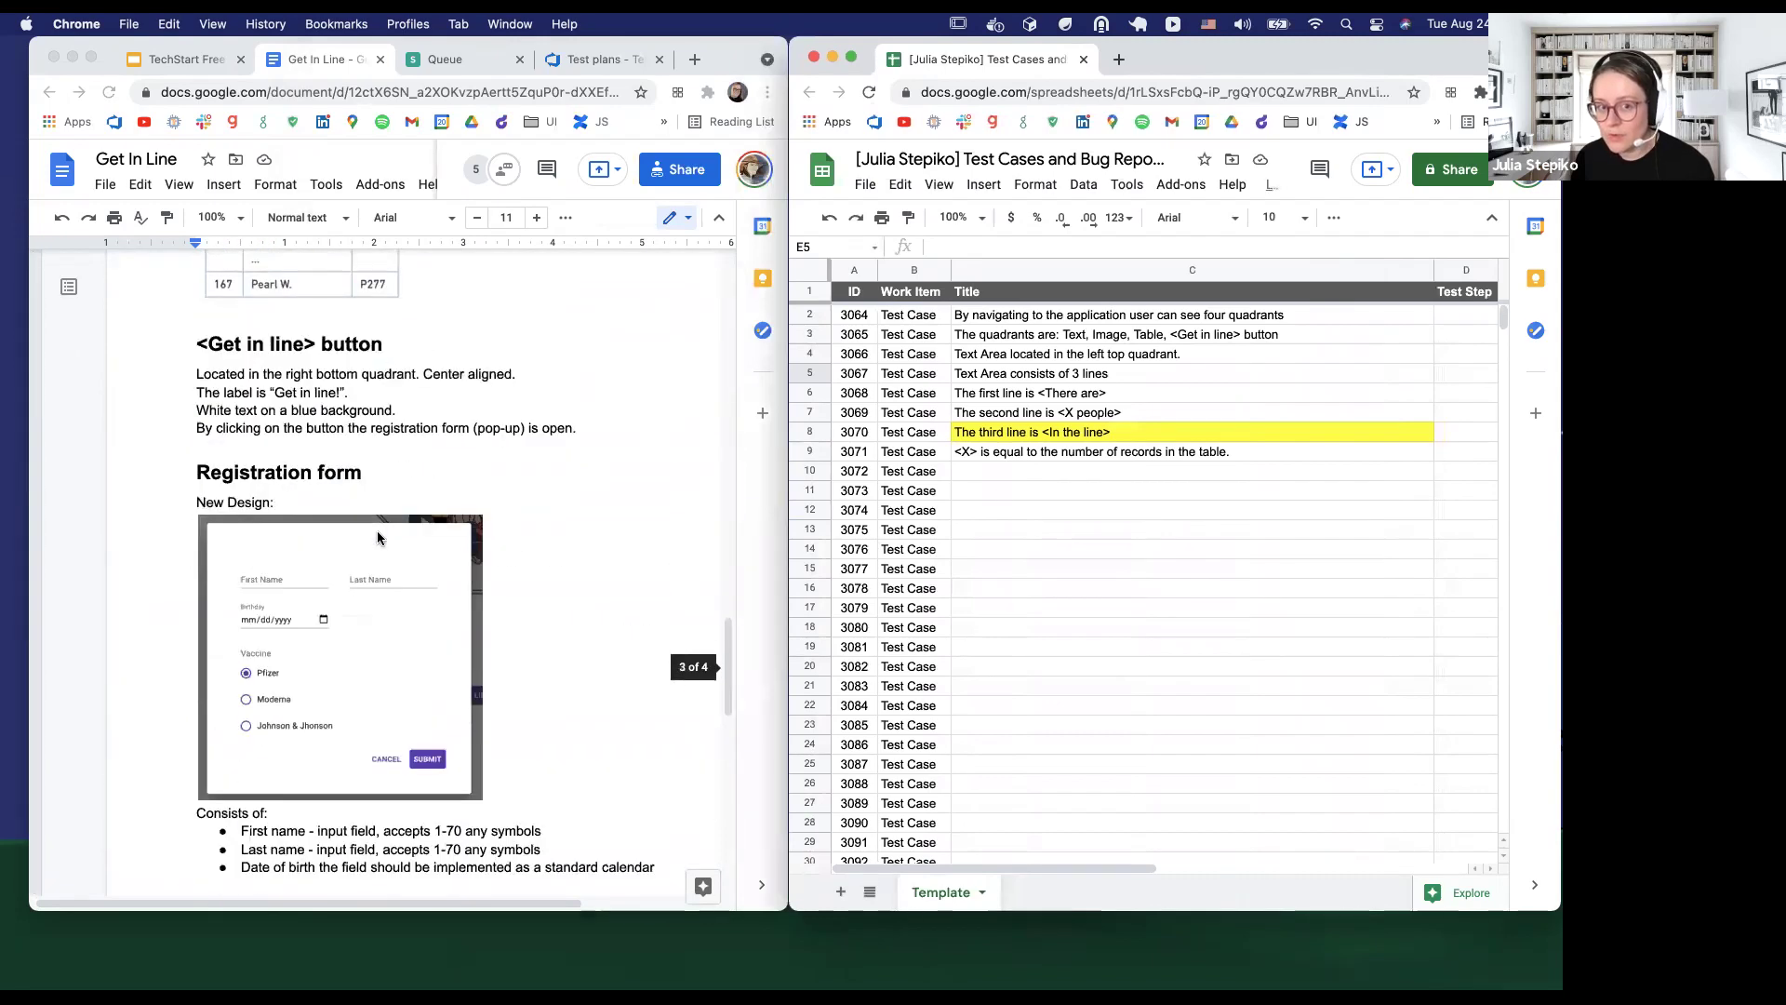
scroll(980, 499, "down", 3)
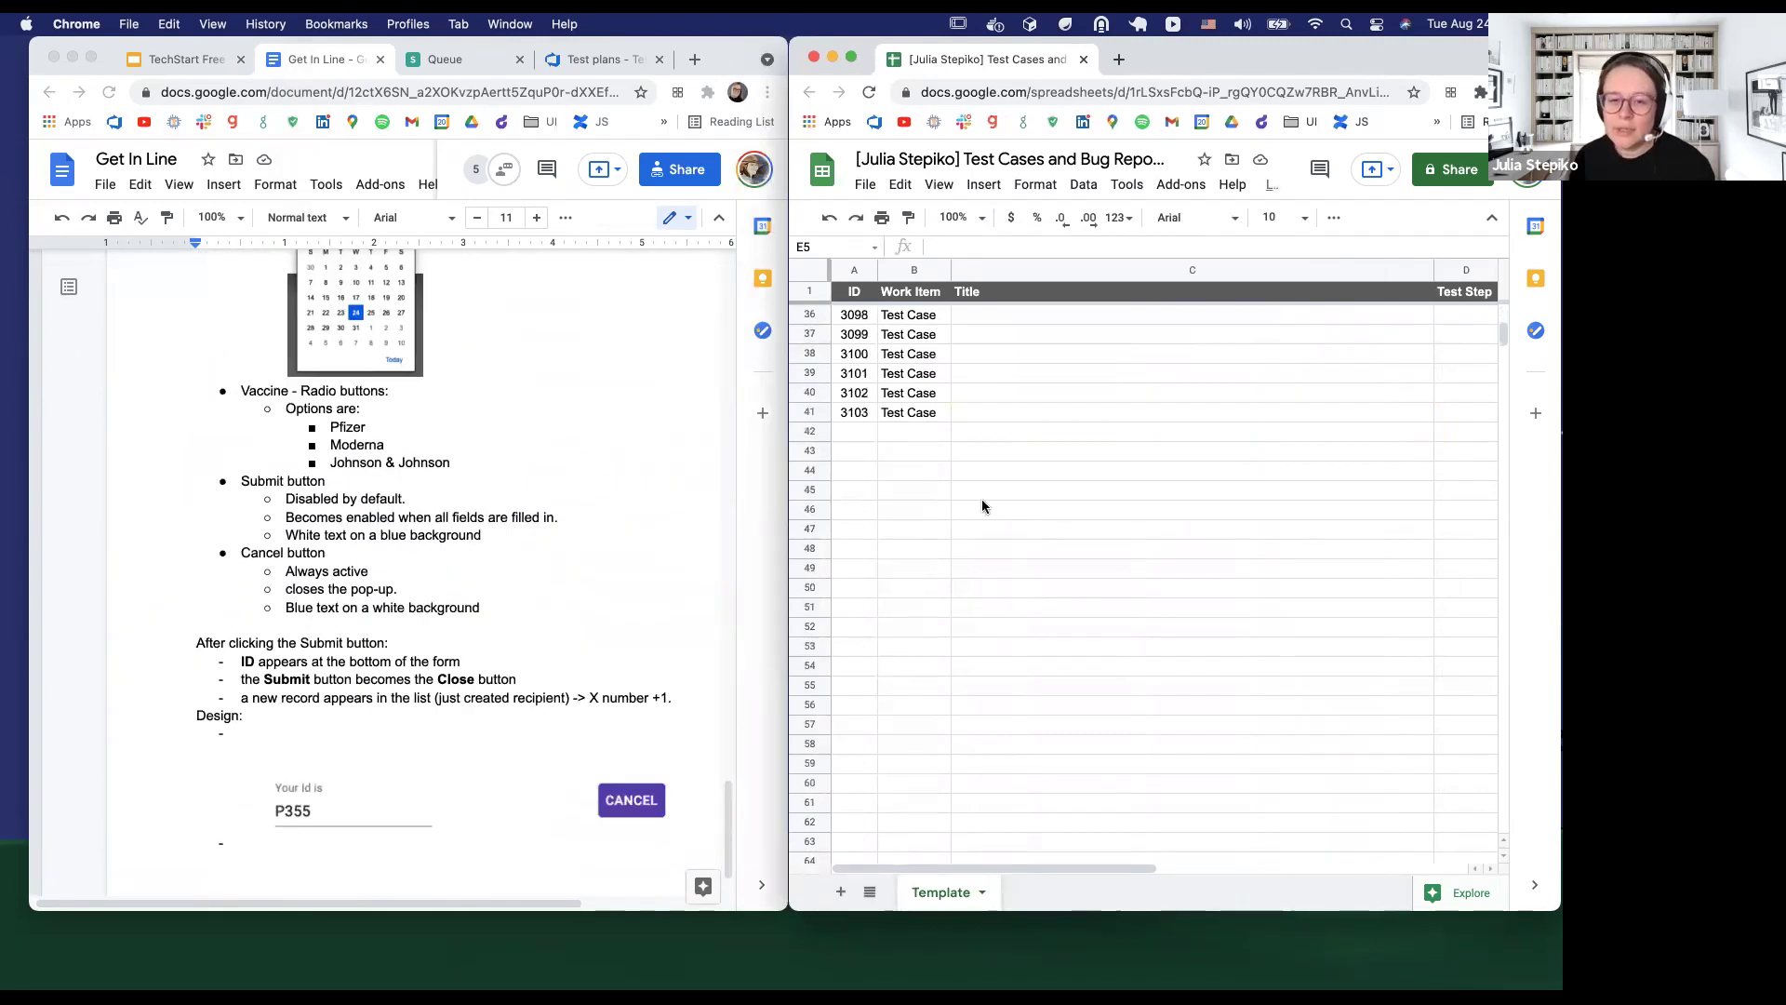
scroll(980, 497, "up", 3)
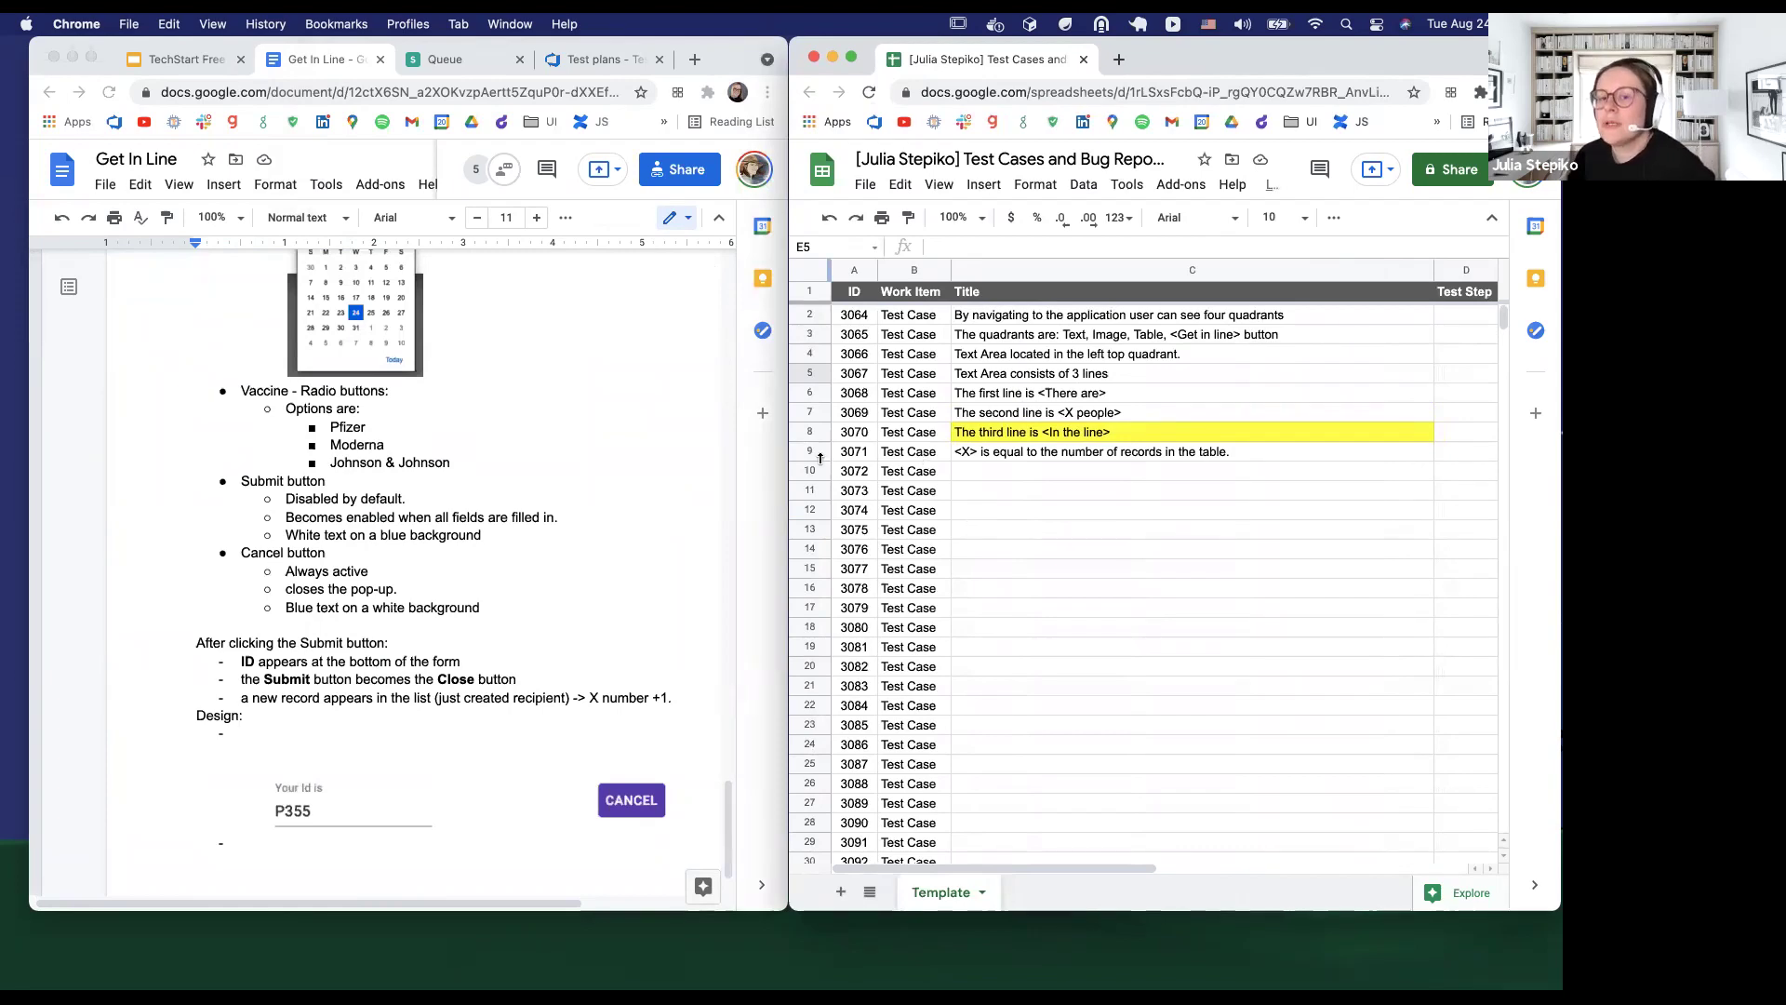
Enlarge the spreadsheet window to review the test case rows down to ID 3103, and restore the side-by-side layout
left_click_drag(788, 474, 328, 475)
scroll(734, 594, "down", 10)
scroll(734, 593, "up", 10)
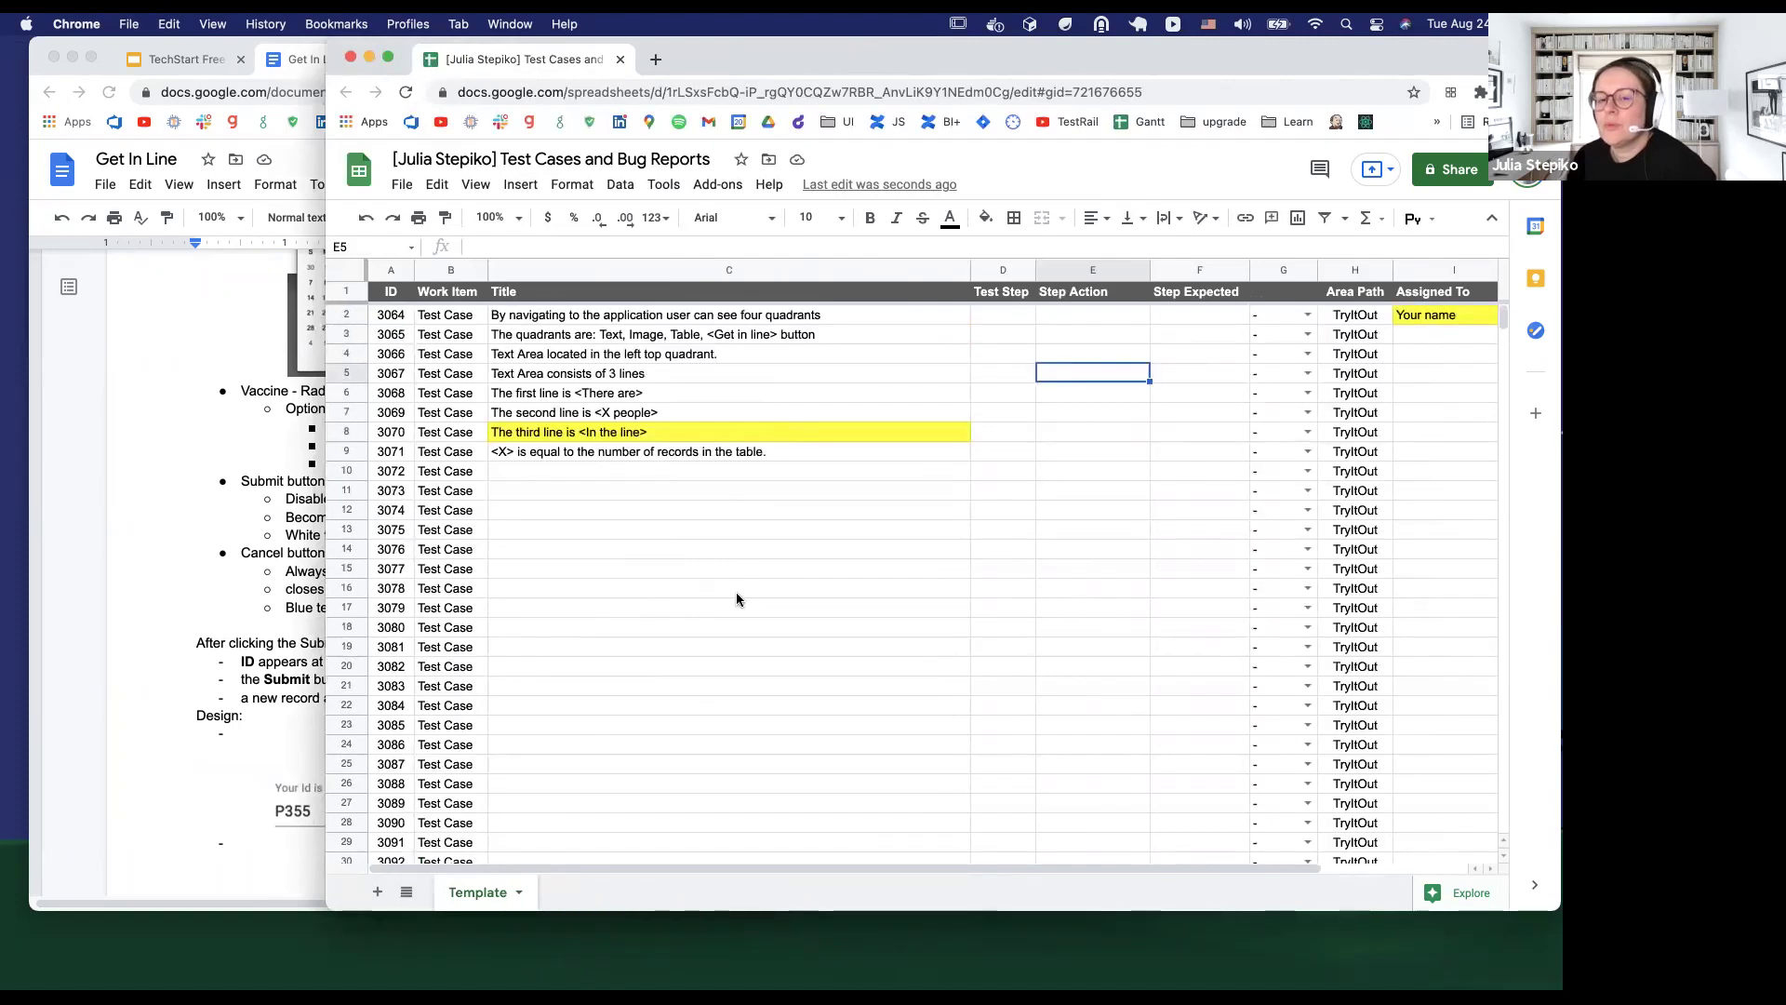
scroll(736, 596, "down", 5)
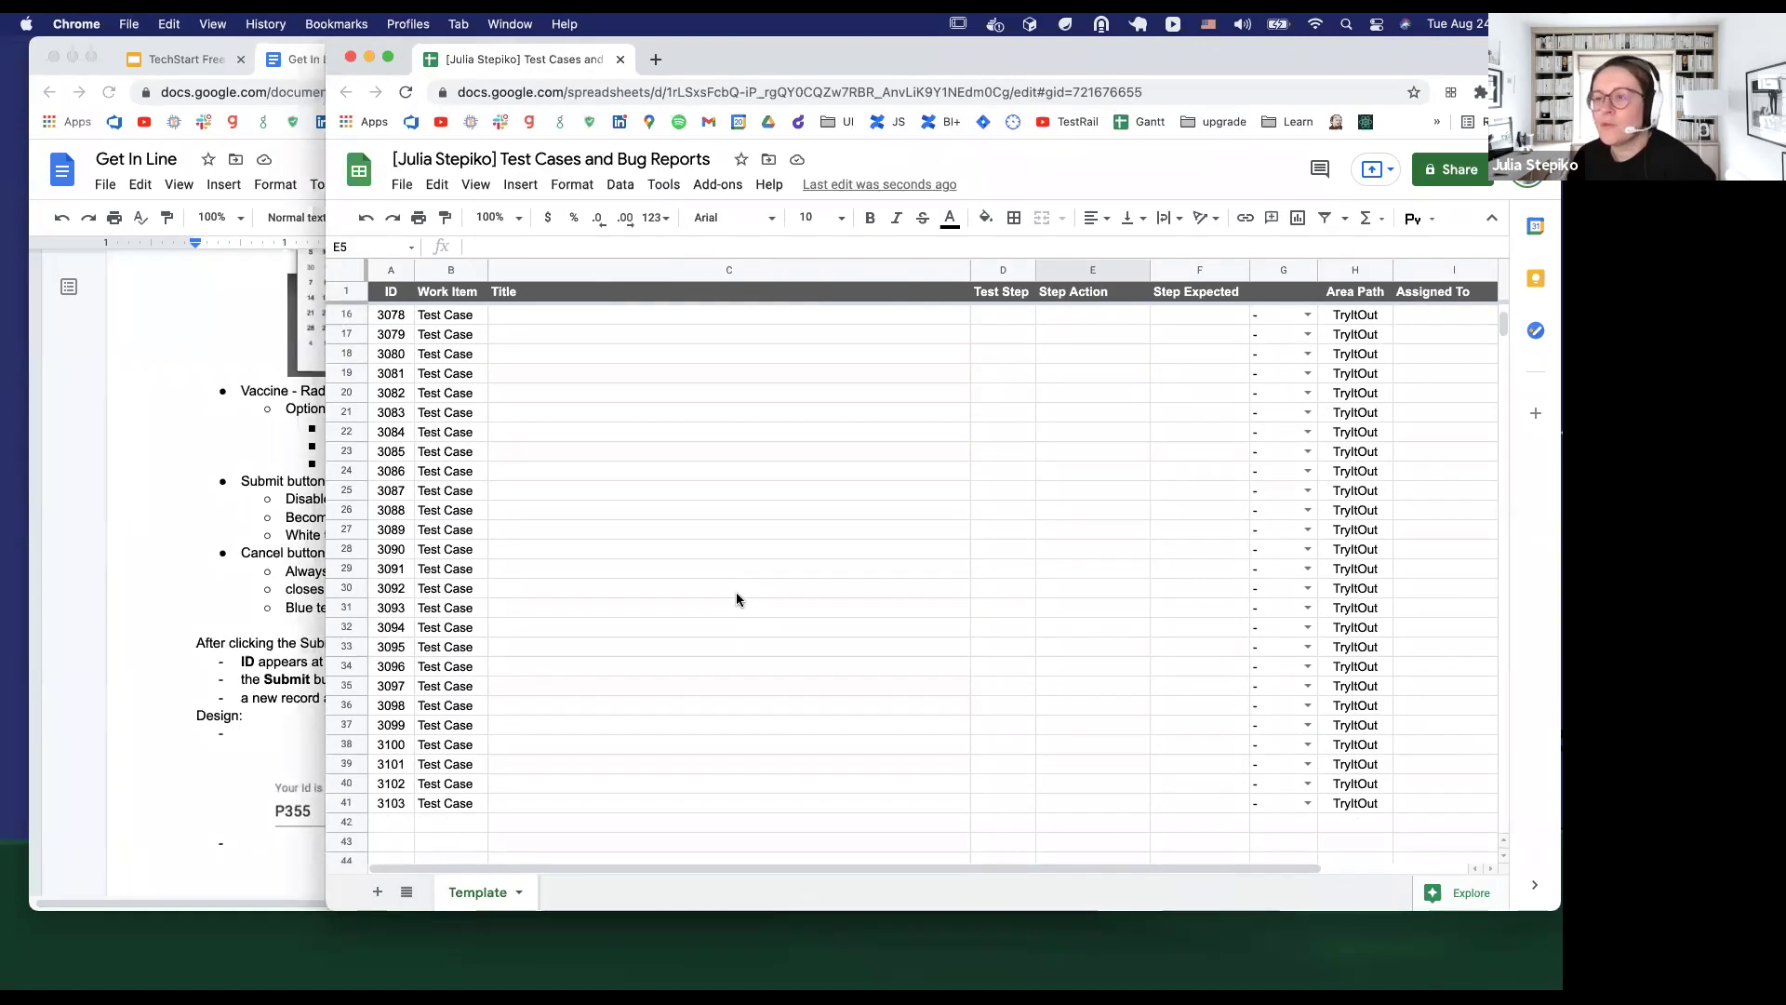
scroll(736, 595, "up", 5)
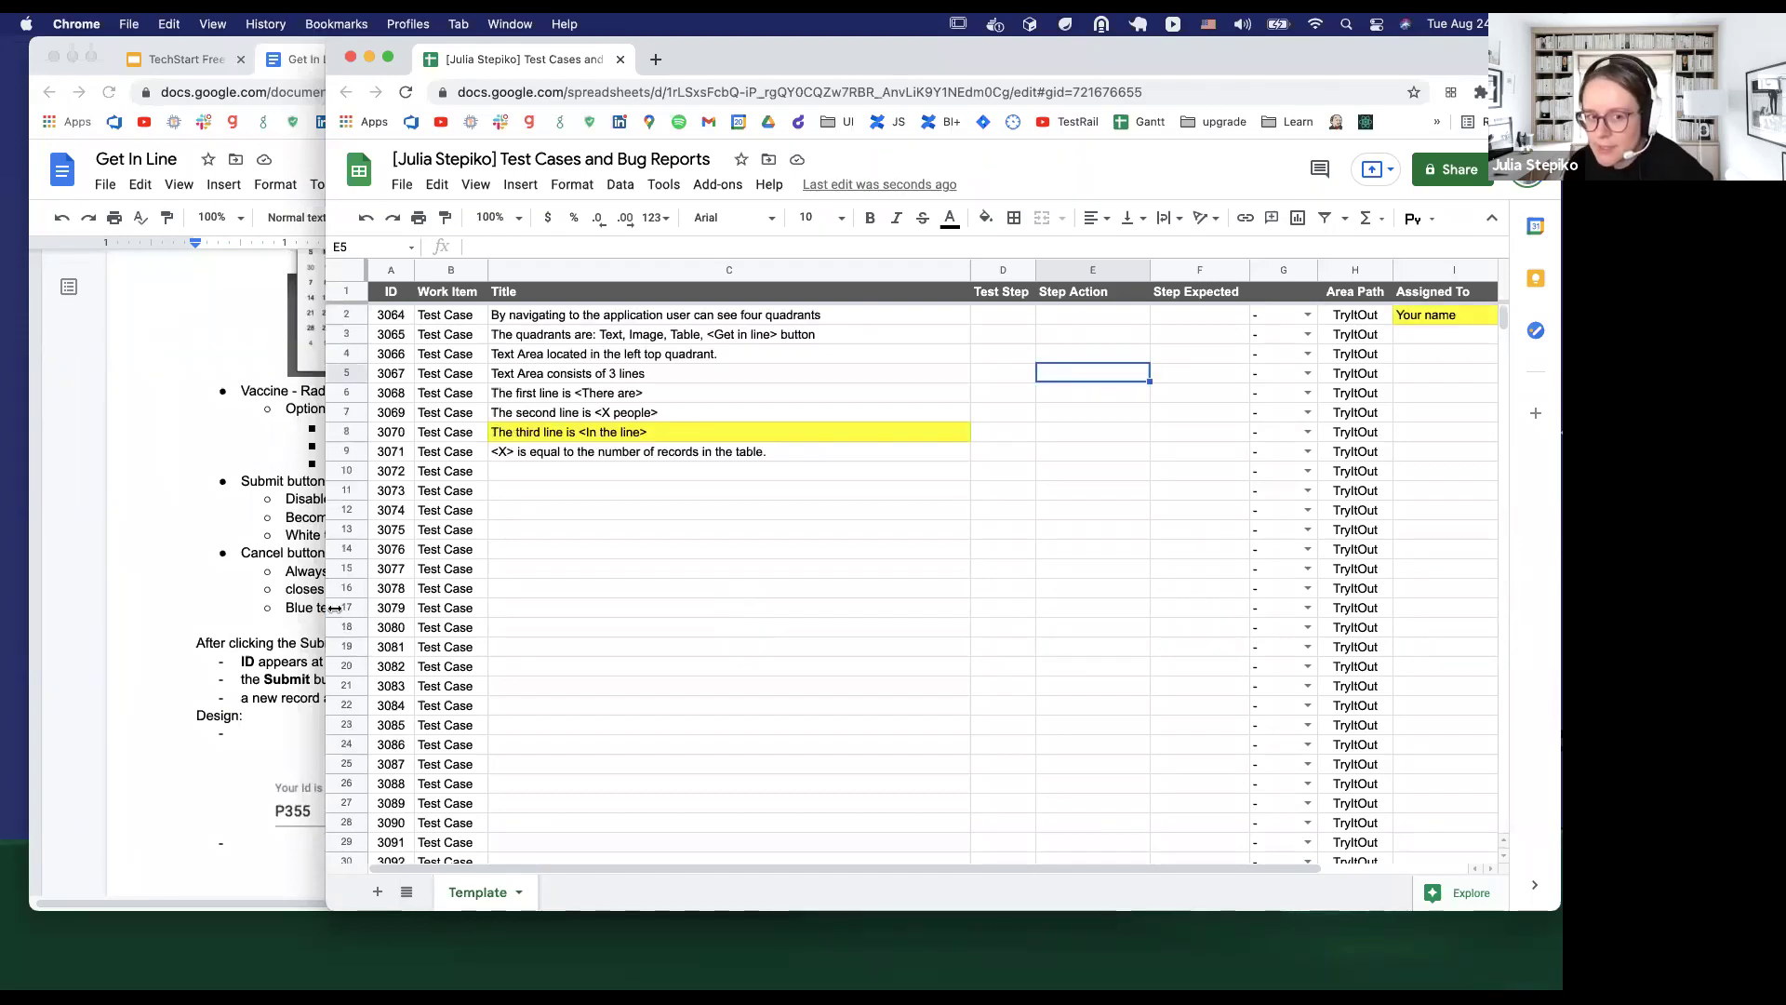
left_click_drag(326, 607, 795, 543)
Review the Get In Line requirements from the end back to the User Story, and return to the Table section
scroll(504, 491, "down", 2)
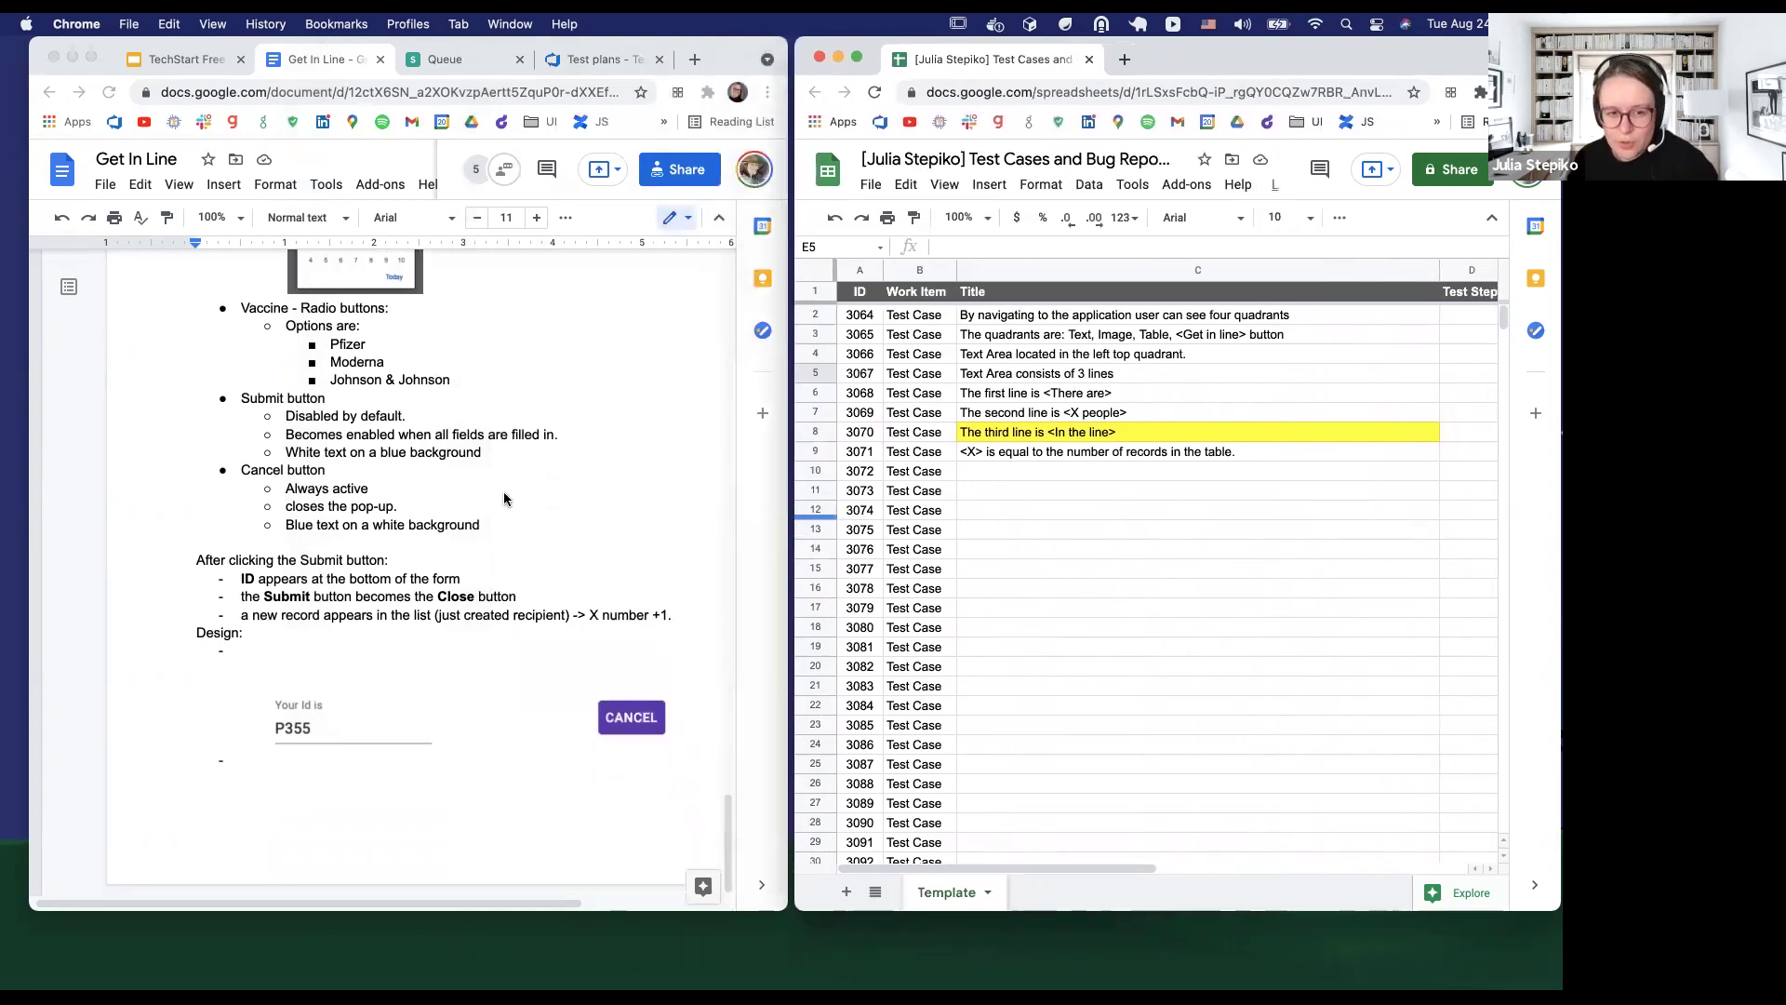
scroll(505, 506, "up", 10)
scroll(505, 513, "up", 20)
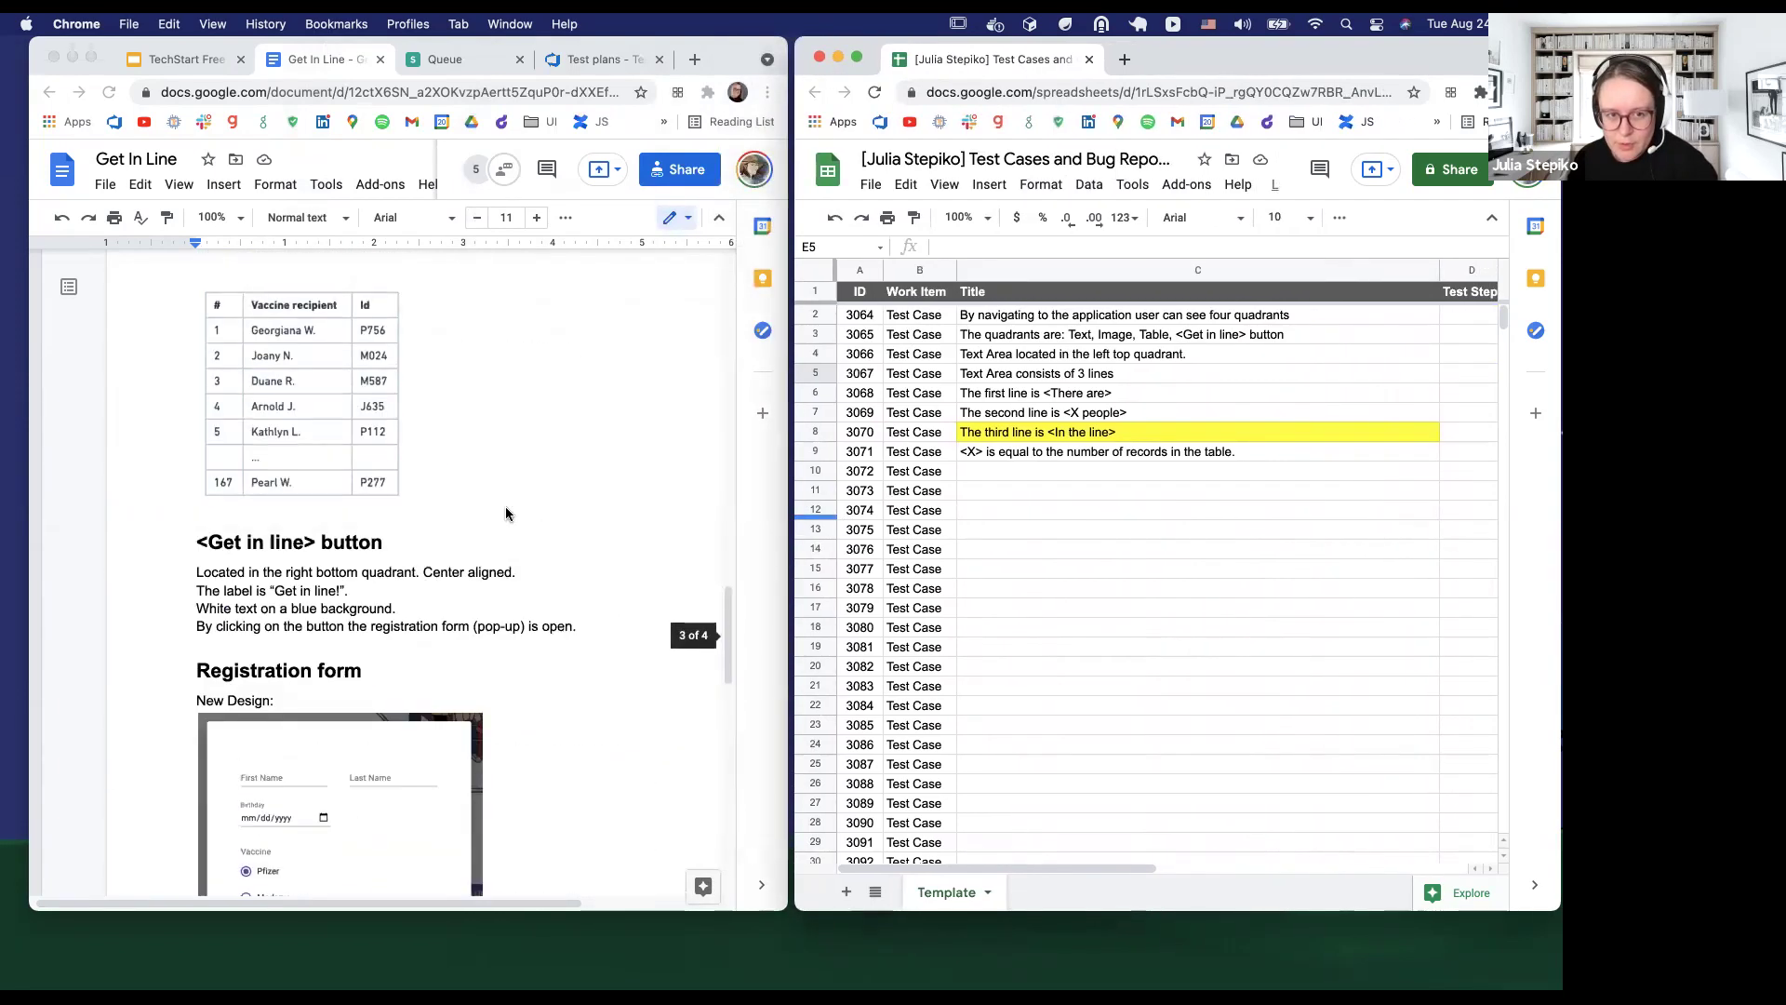
scroll(505, 512, "down", 3)
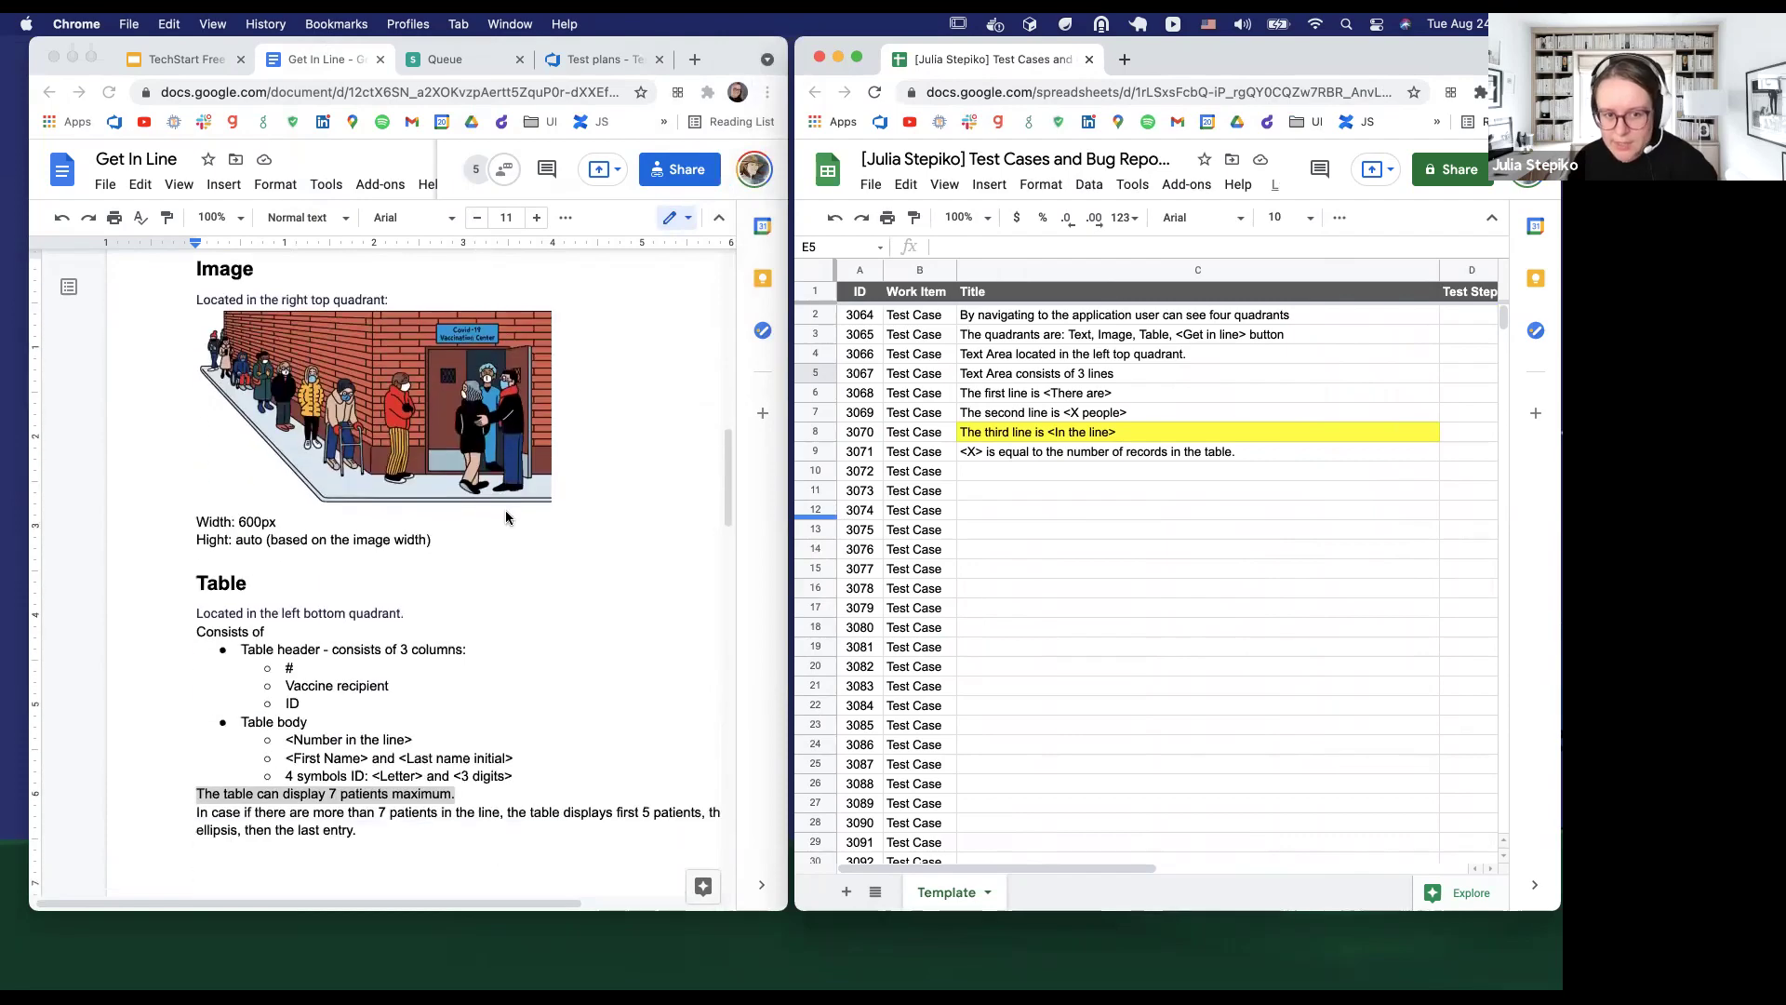
scroll(505, 512, "up", 10)
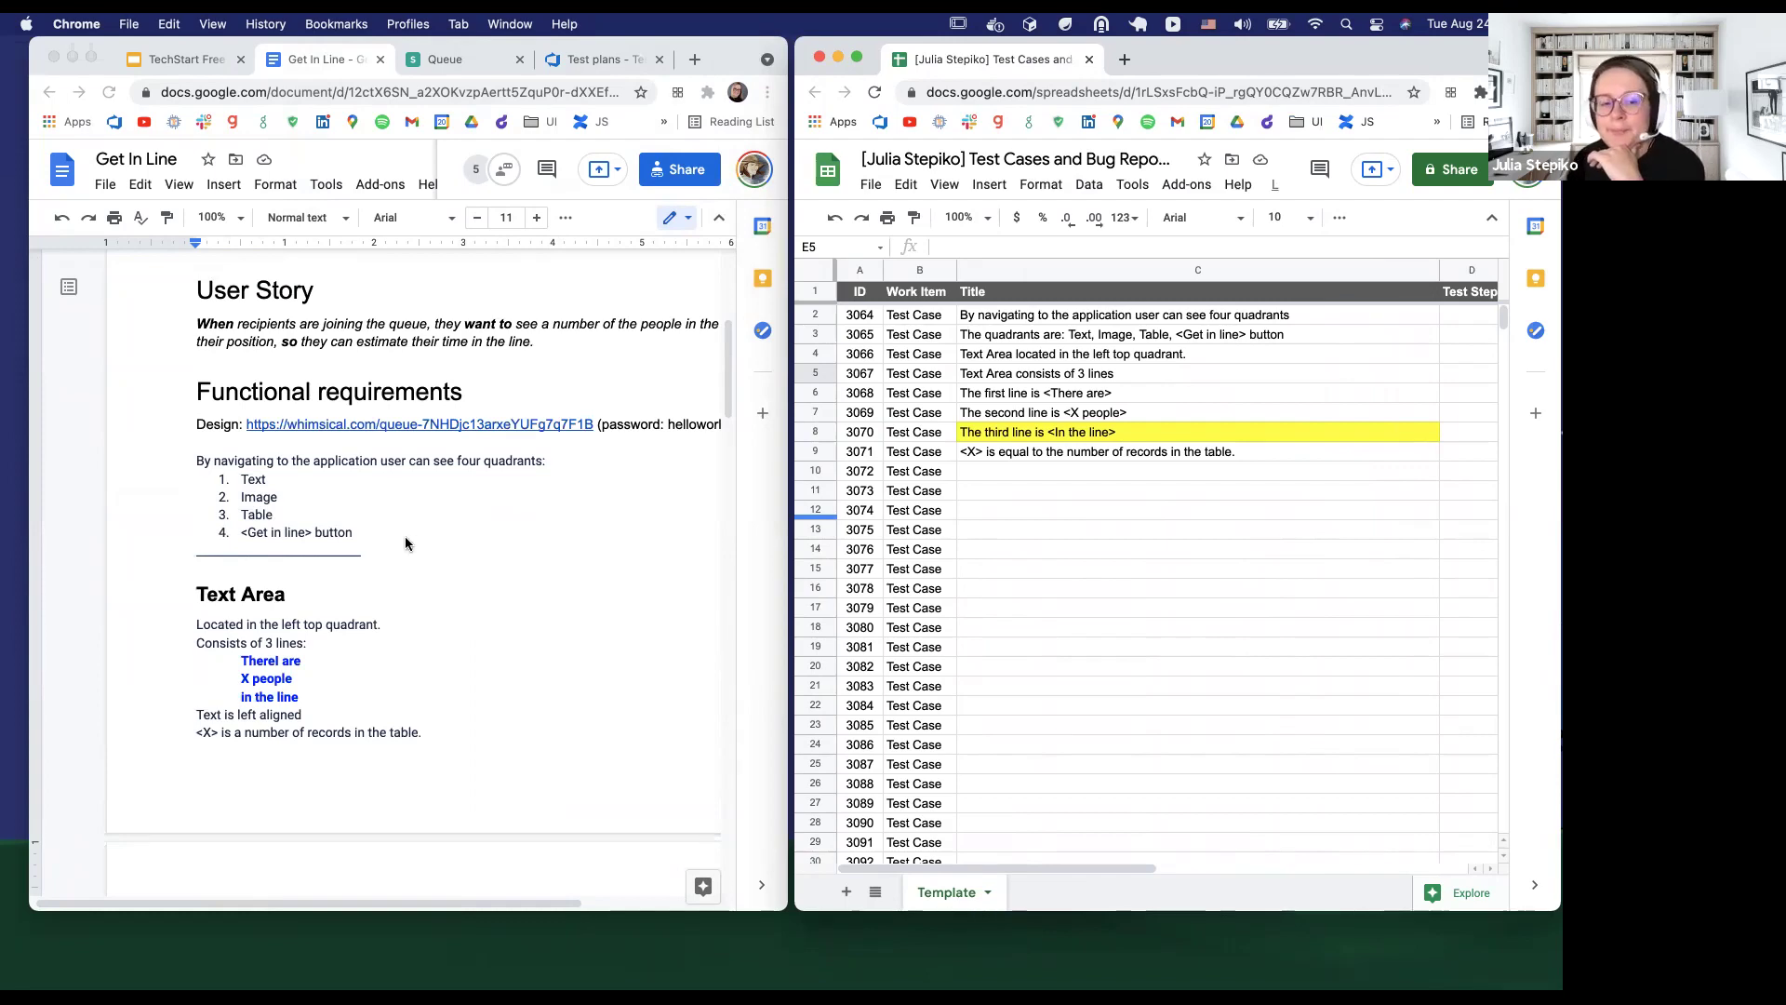
scroll(405, 536, "down", 10)
scroll(400, 551, "down", 5)
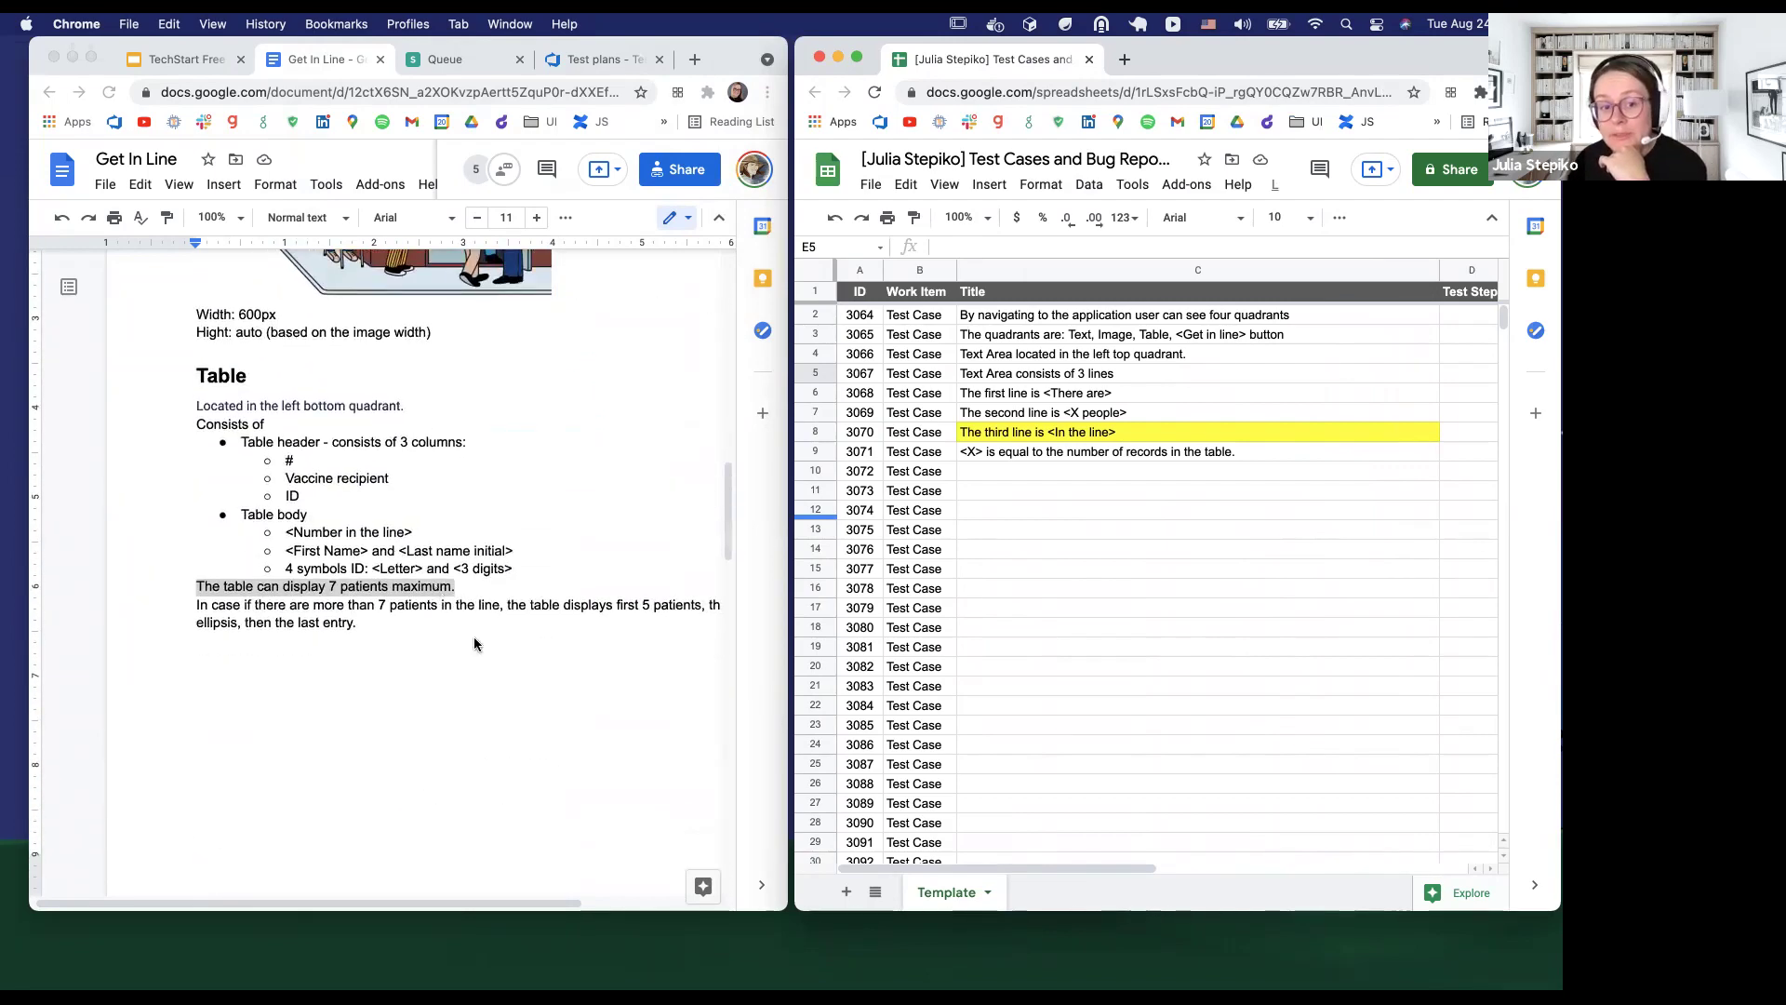
Examine the full Table section, including the rule for more than 7 patients, and widen the document window slightly
left_click(382, 469)
left_click(217, 369)
scroll(154, 369, "right", 2)
scroll(330, 361, "up", 3)
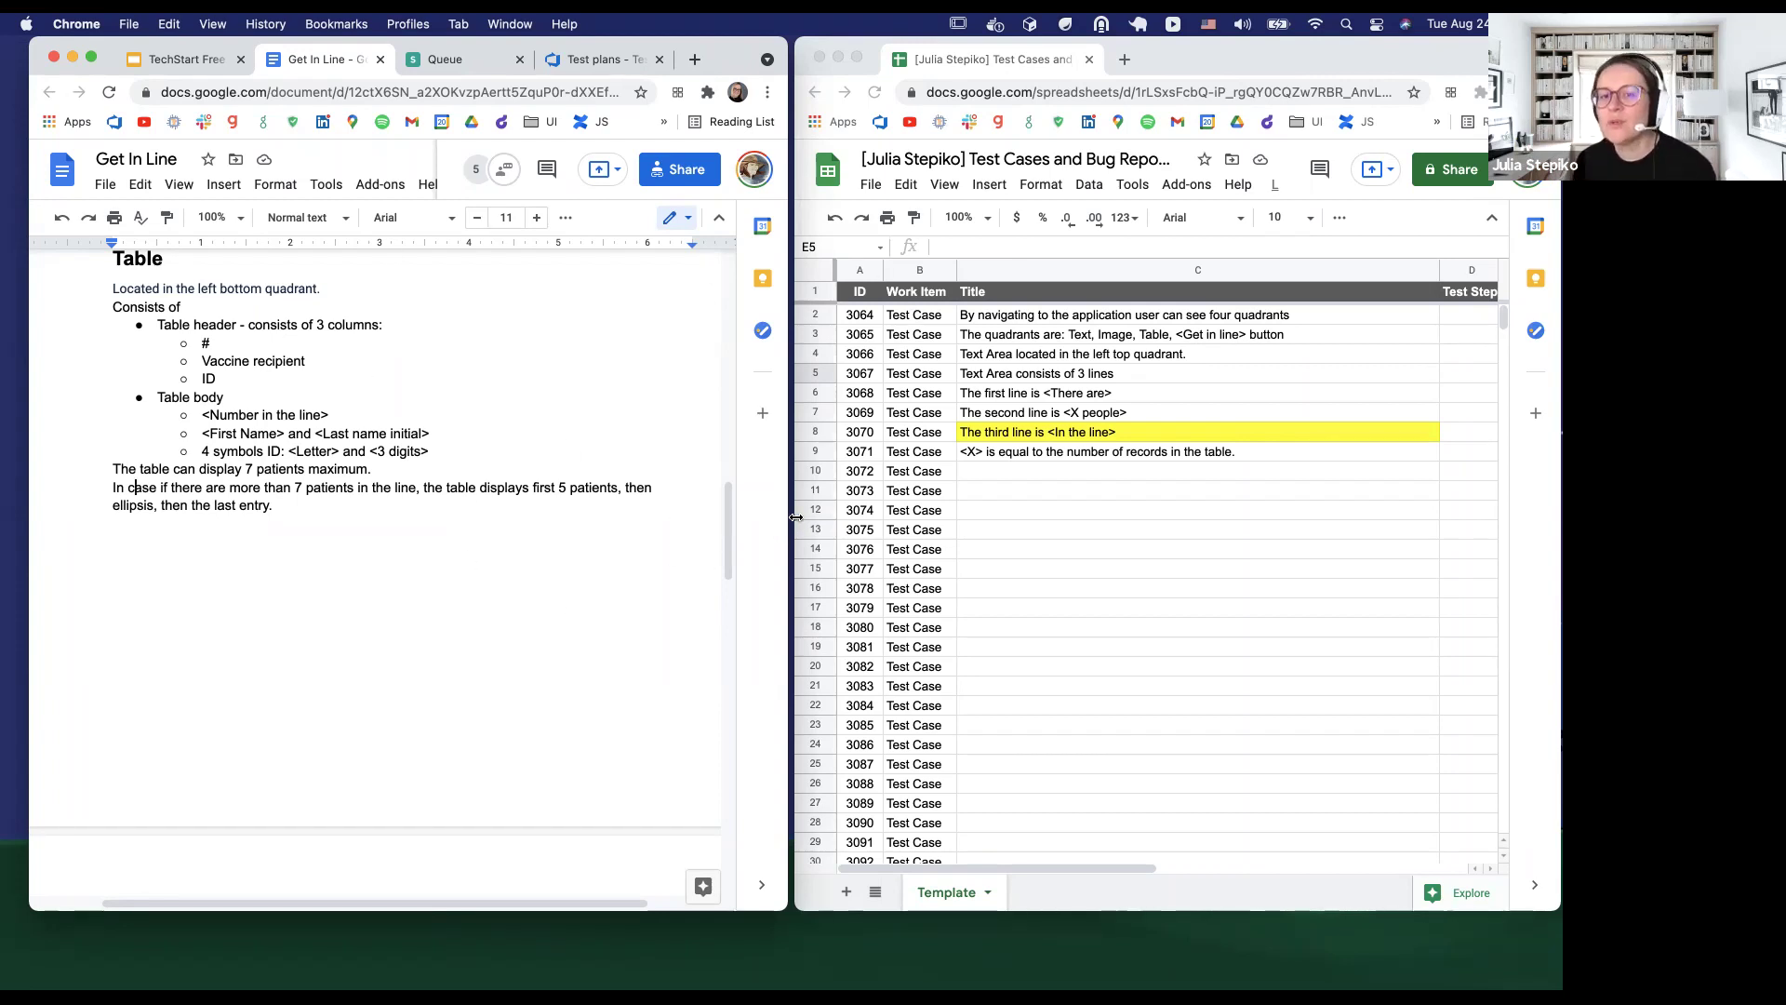
left_click_drag(790, 519, 795, 519)
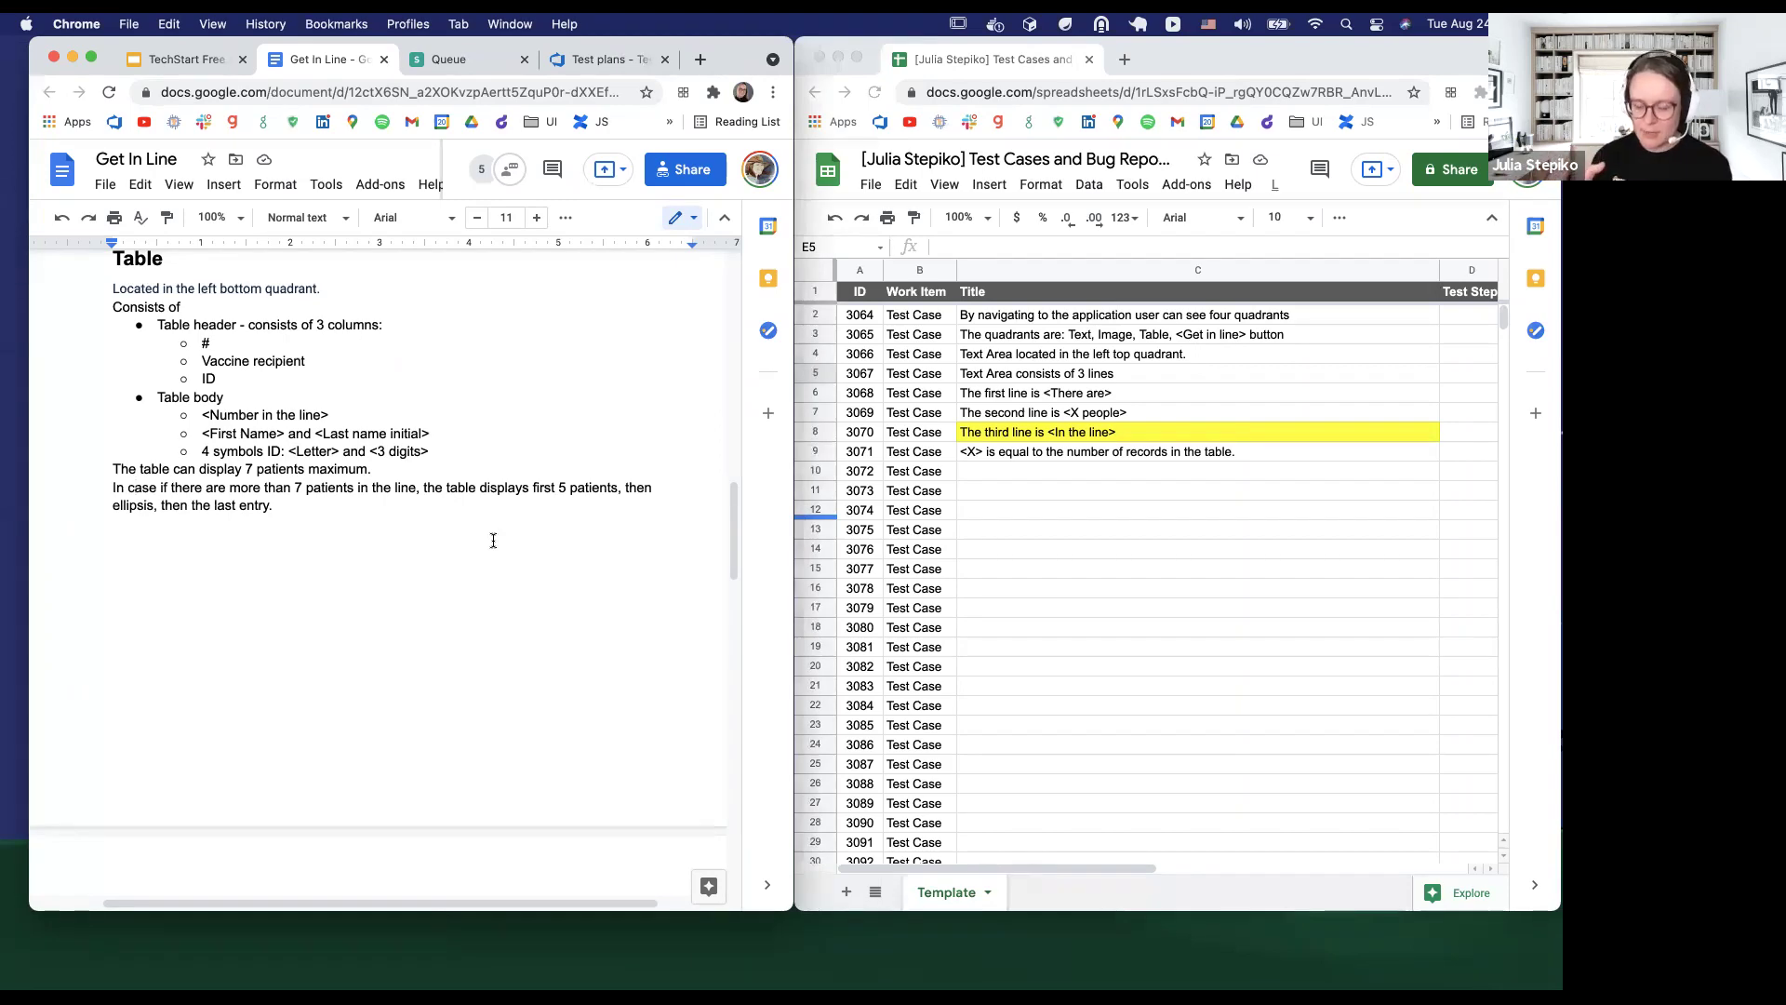
Review the requirements from the Table section to the Registration form, highlighting the First name rule of 1-70 symbols
scroll(378, 568, "down", 10)
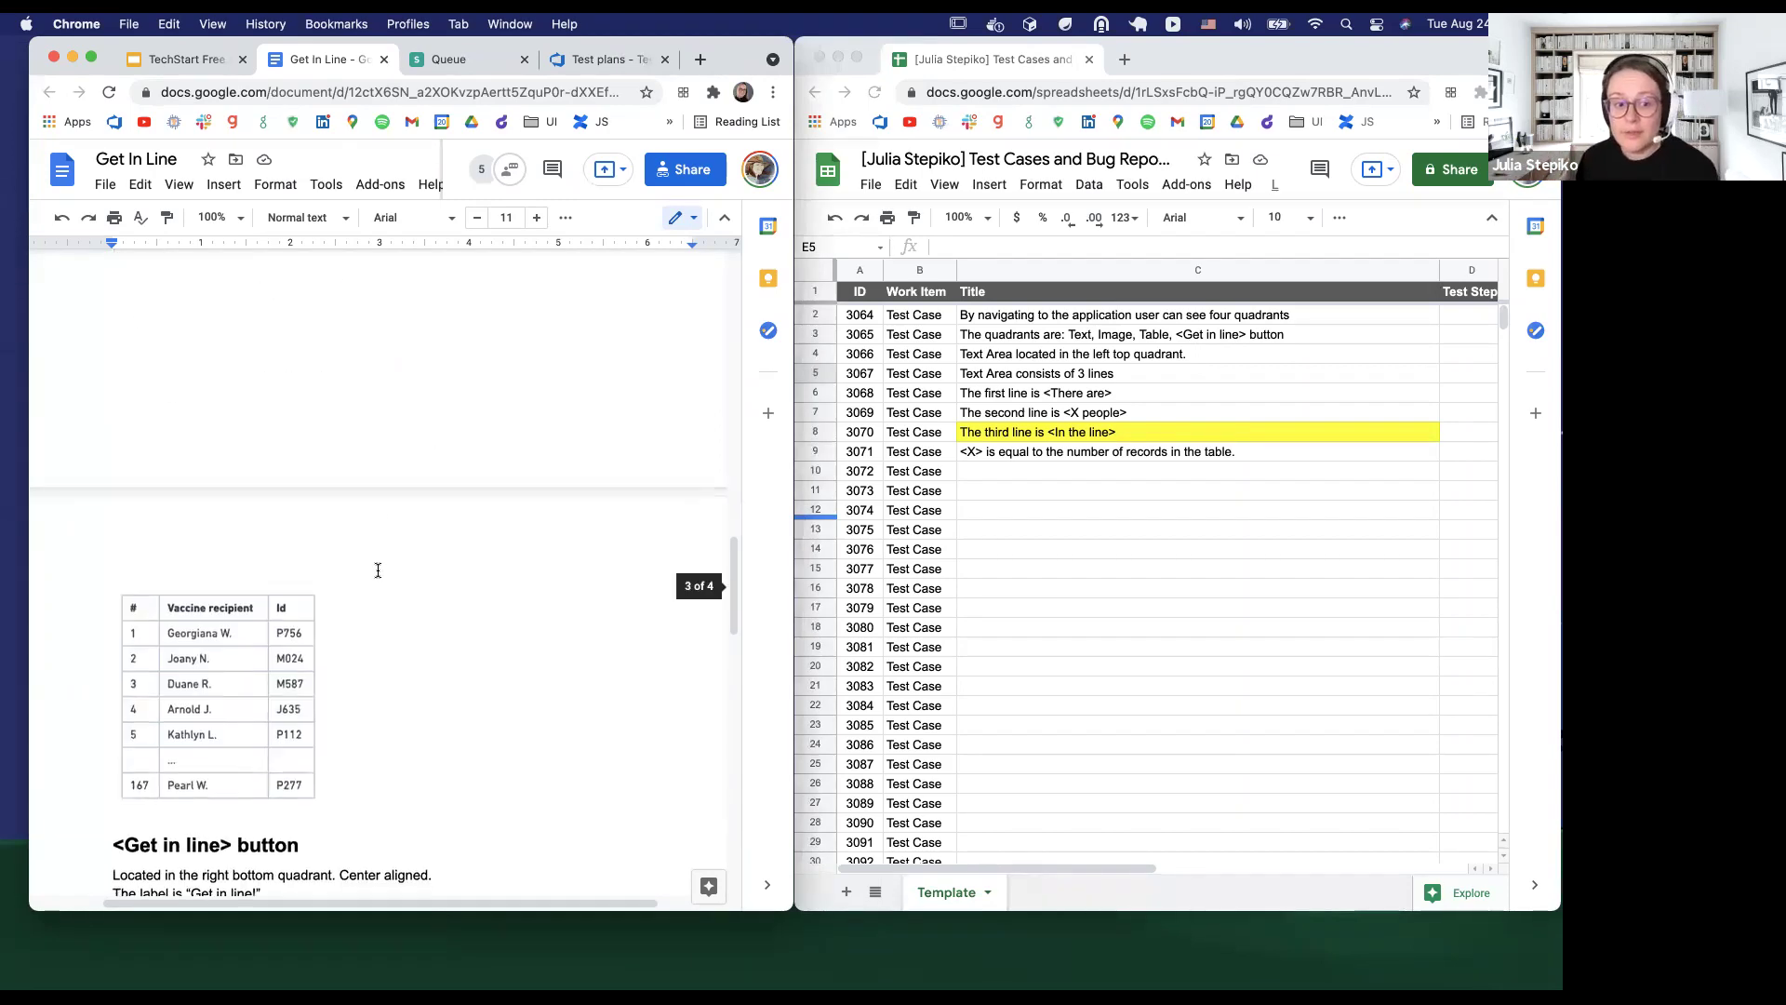
scroll(378, 570, "down", 5)
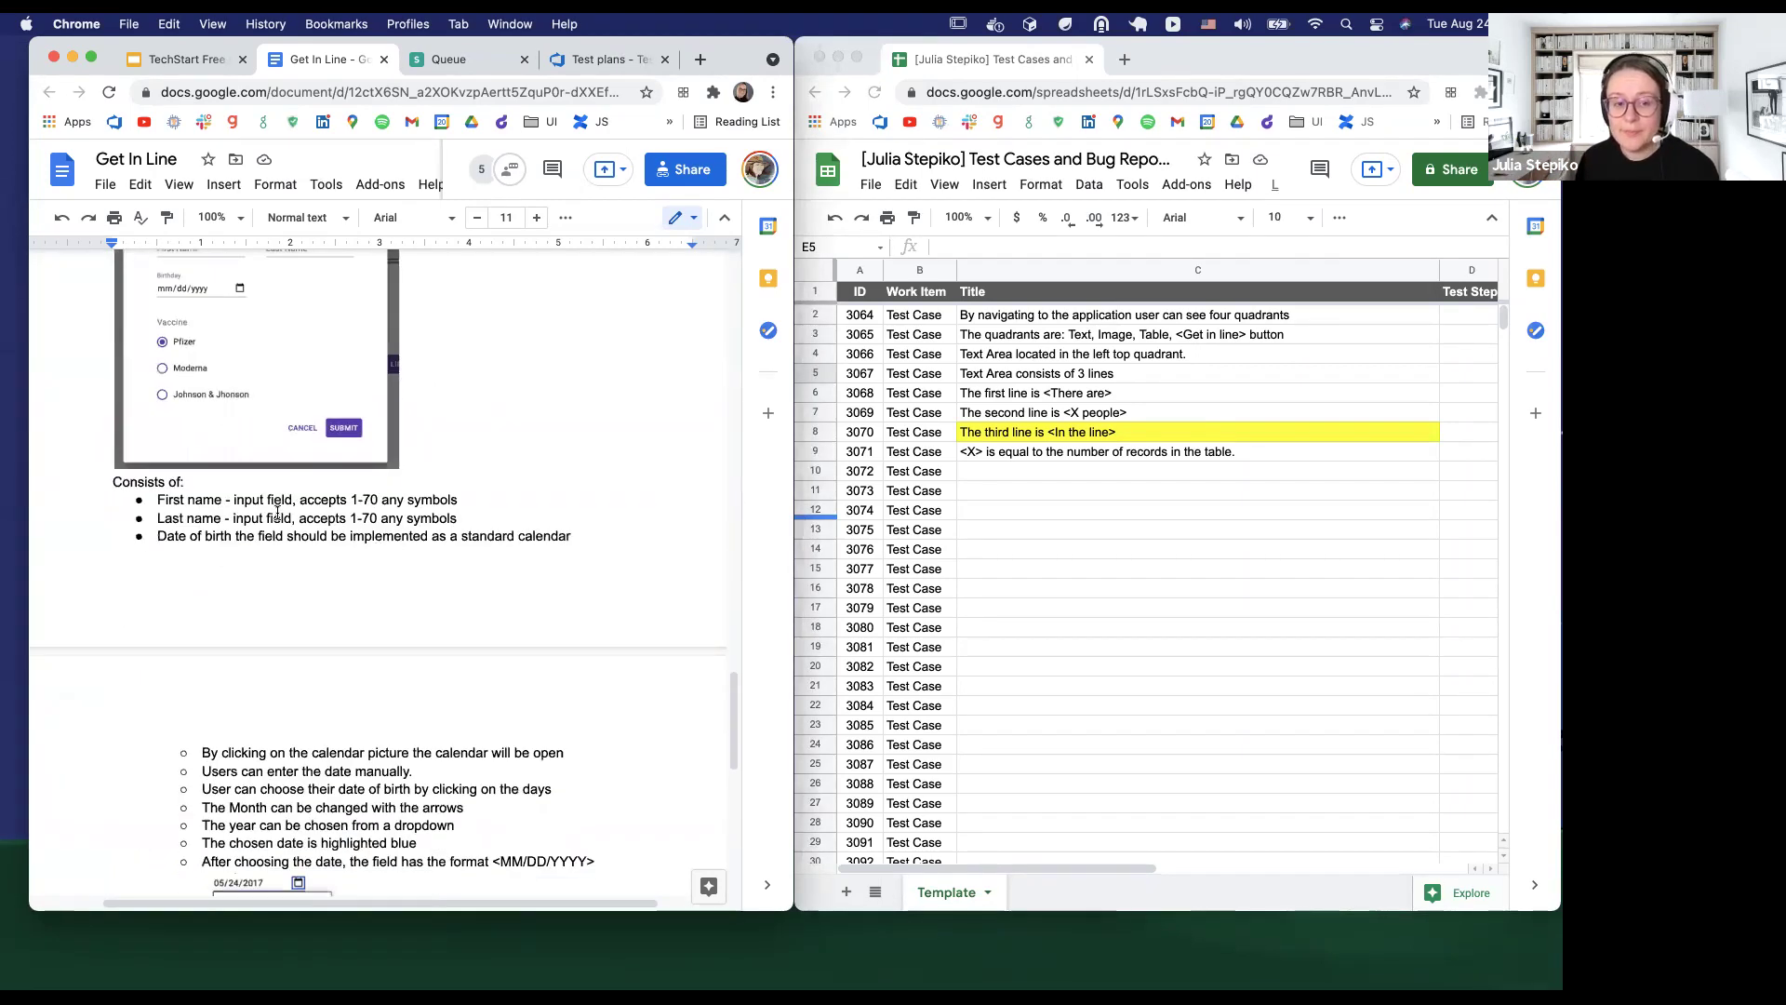
left_click_drag(460, 501, 154, 502)
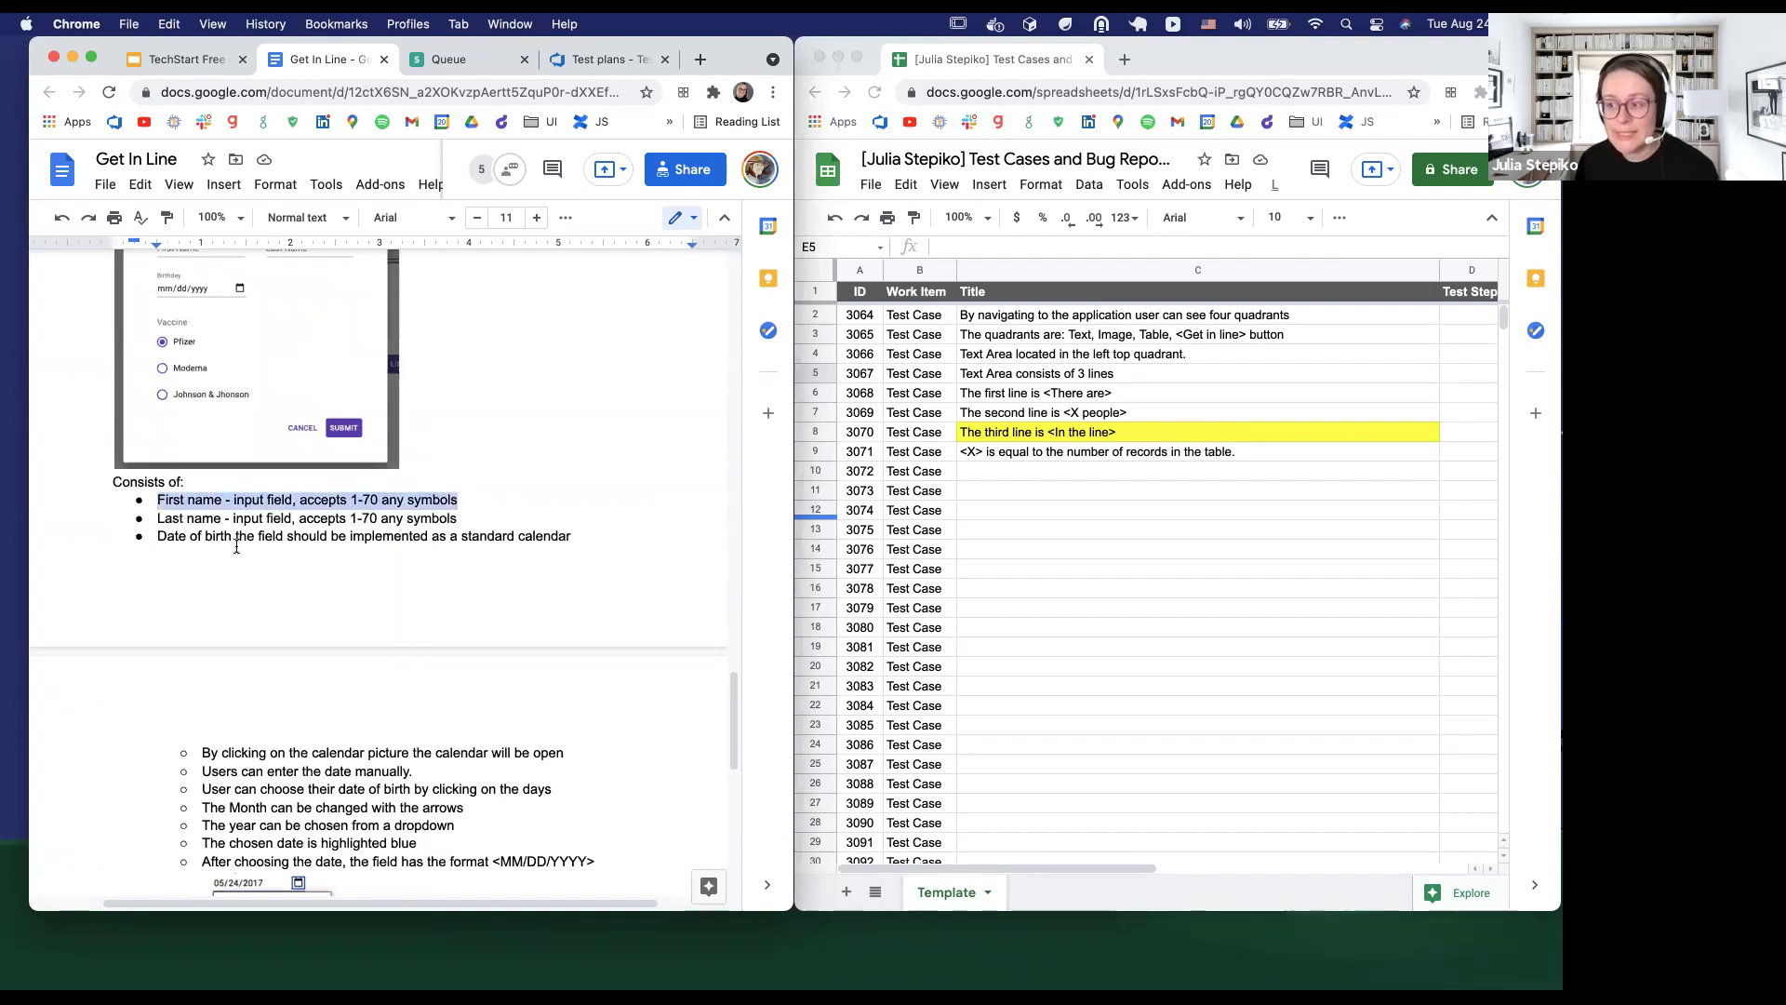
scroll(234, 550, "up", 3)
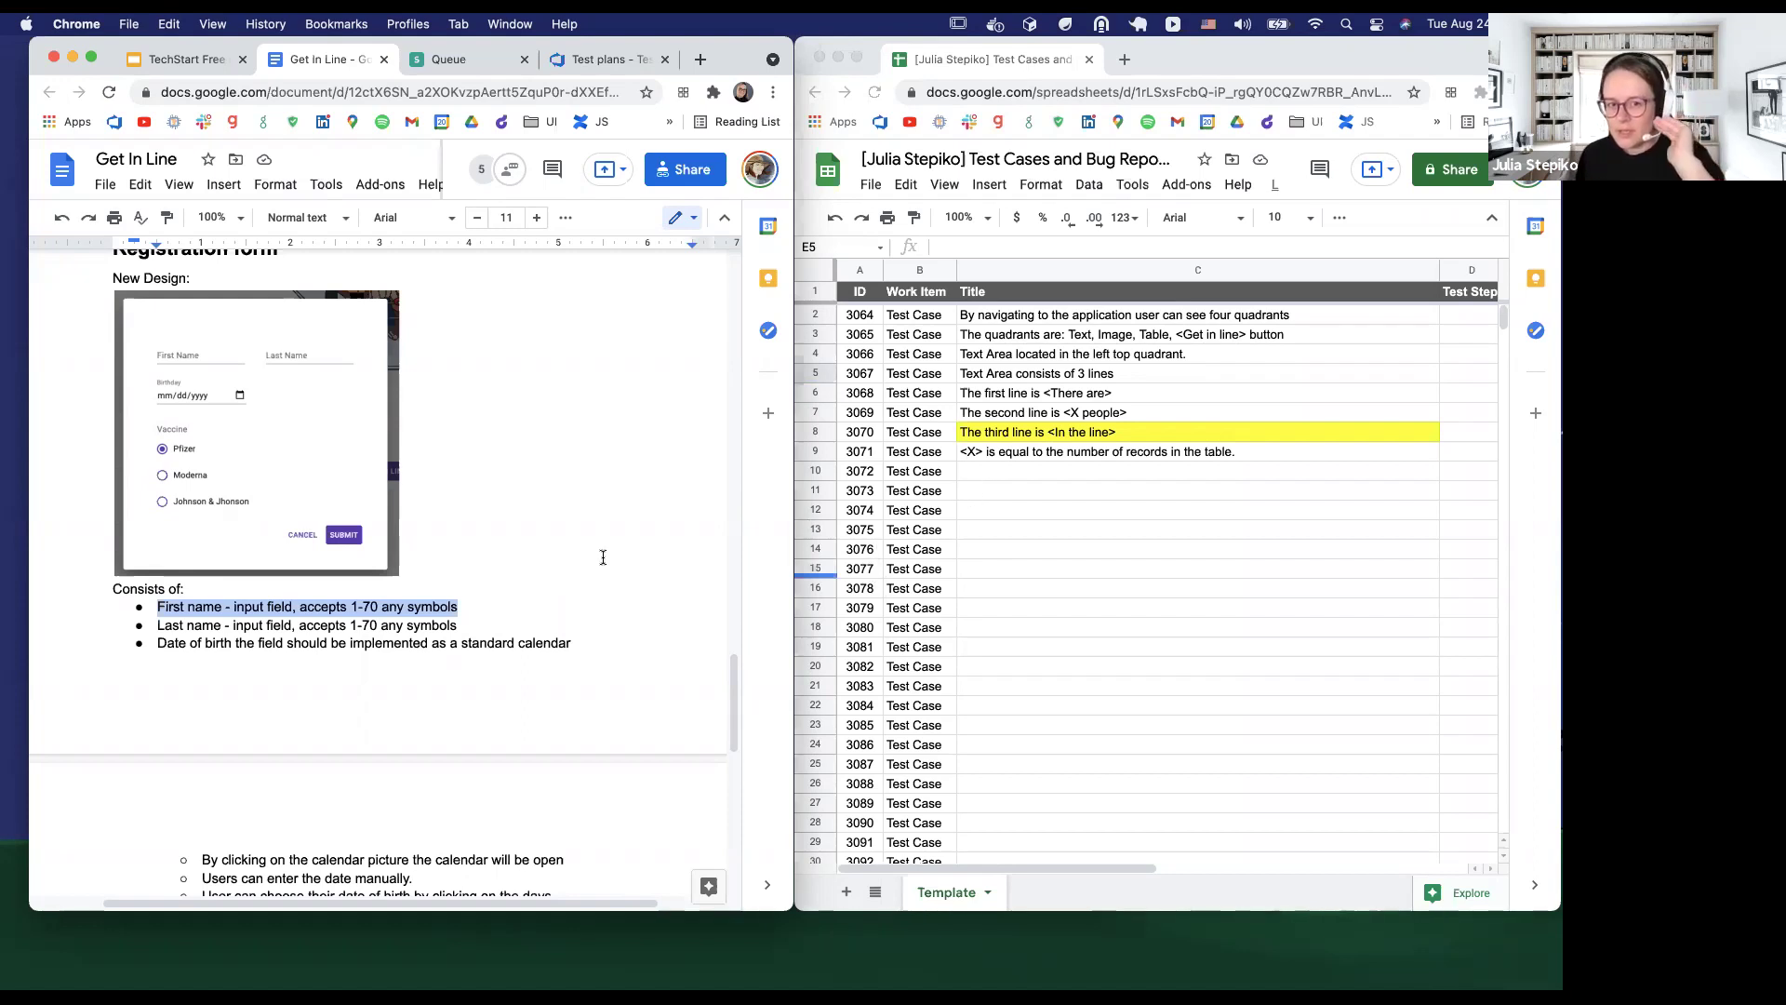
scroll(599, 558, "down", 2)
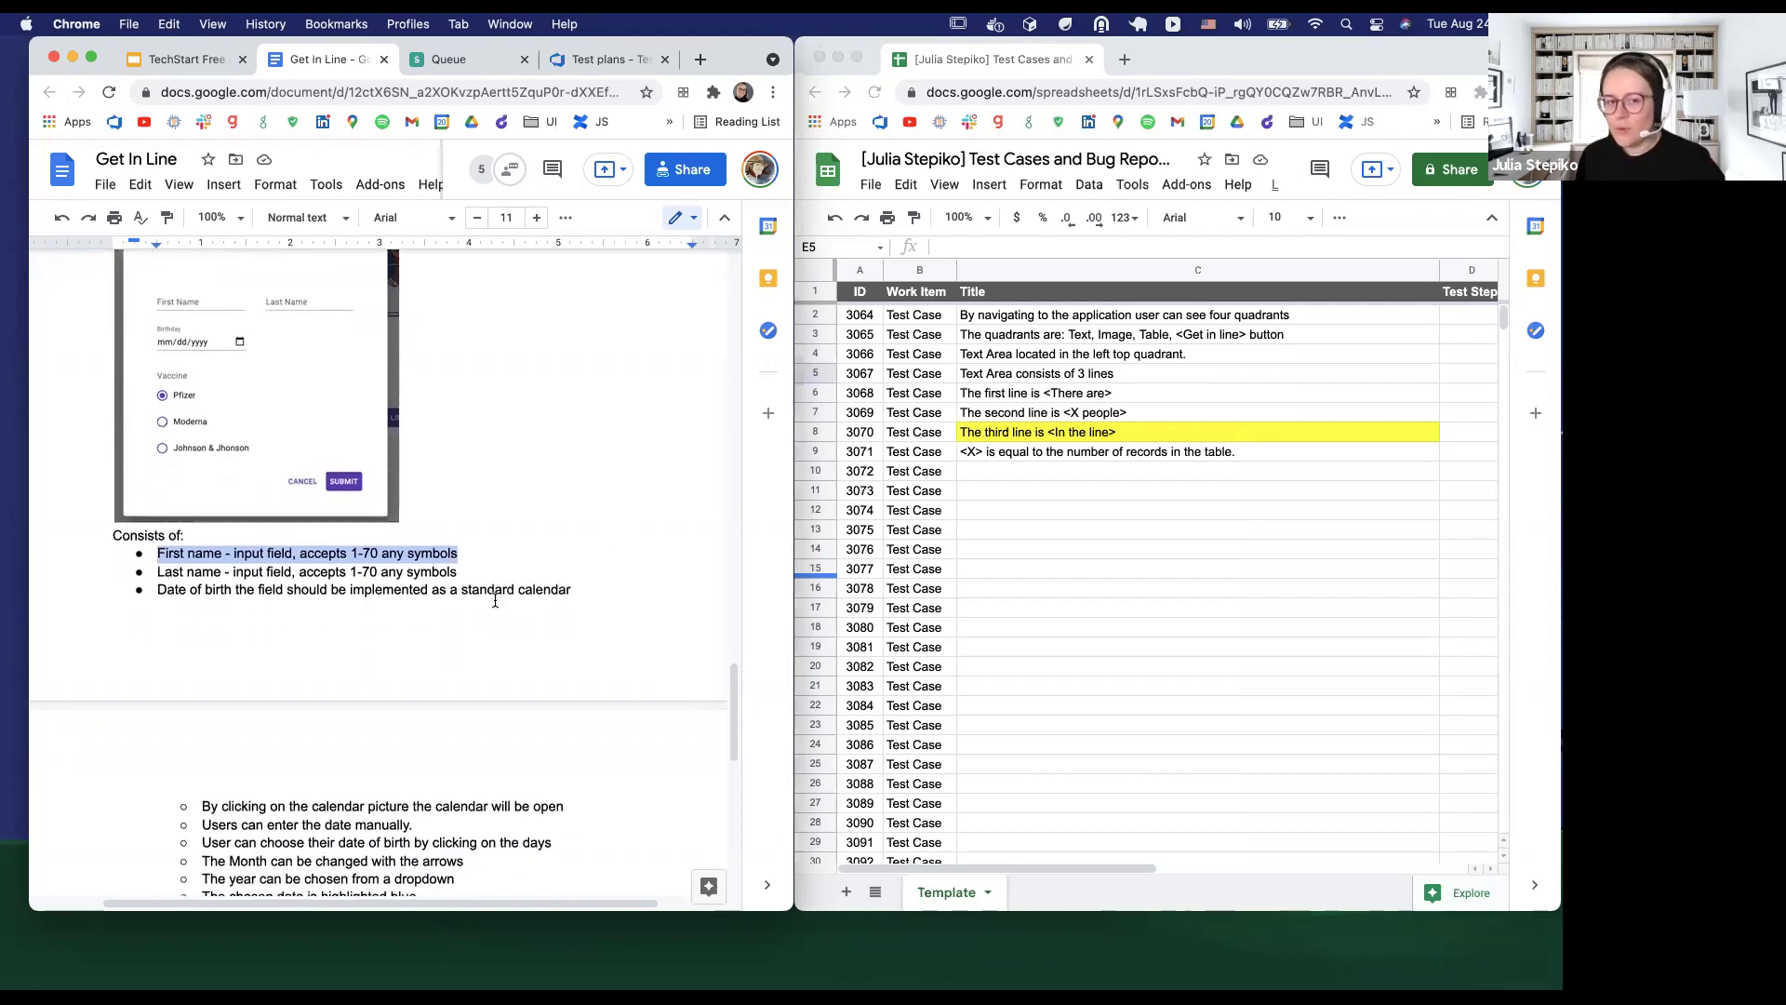
scroll(471, 565, "down", 3)
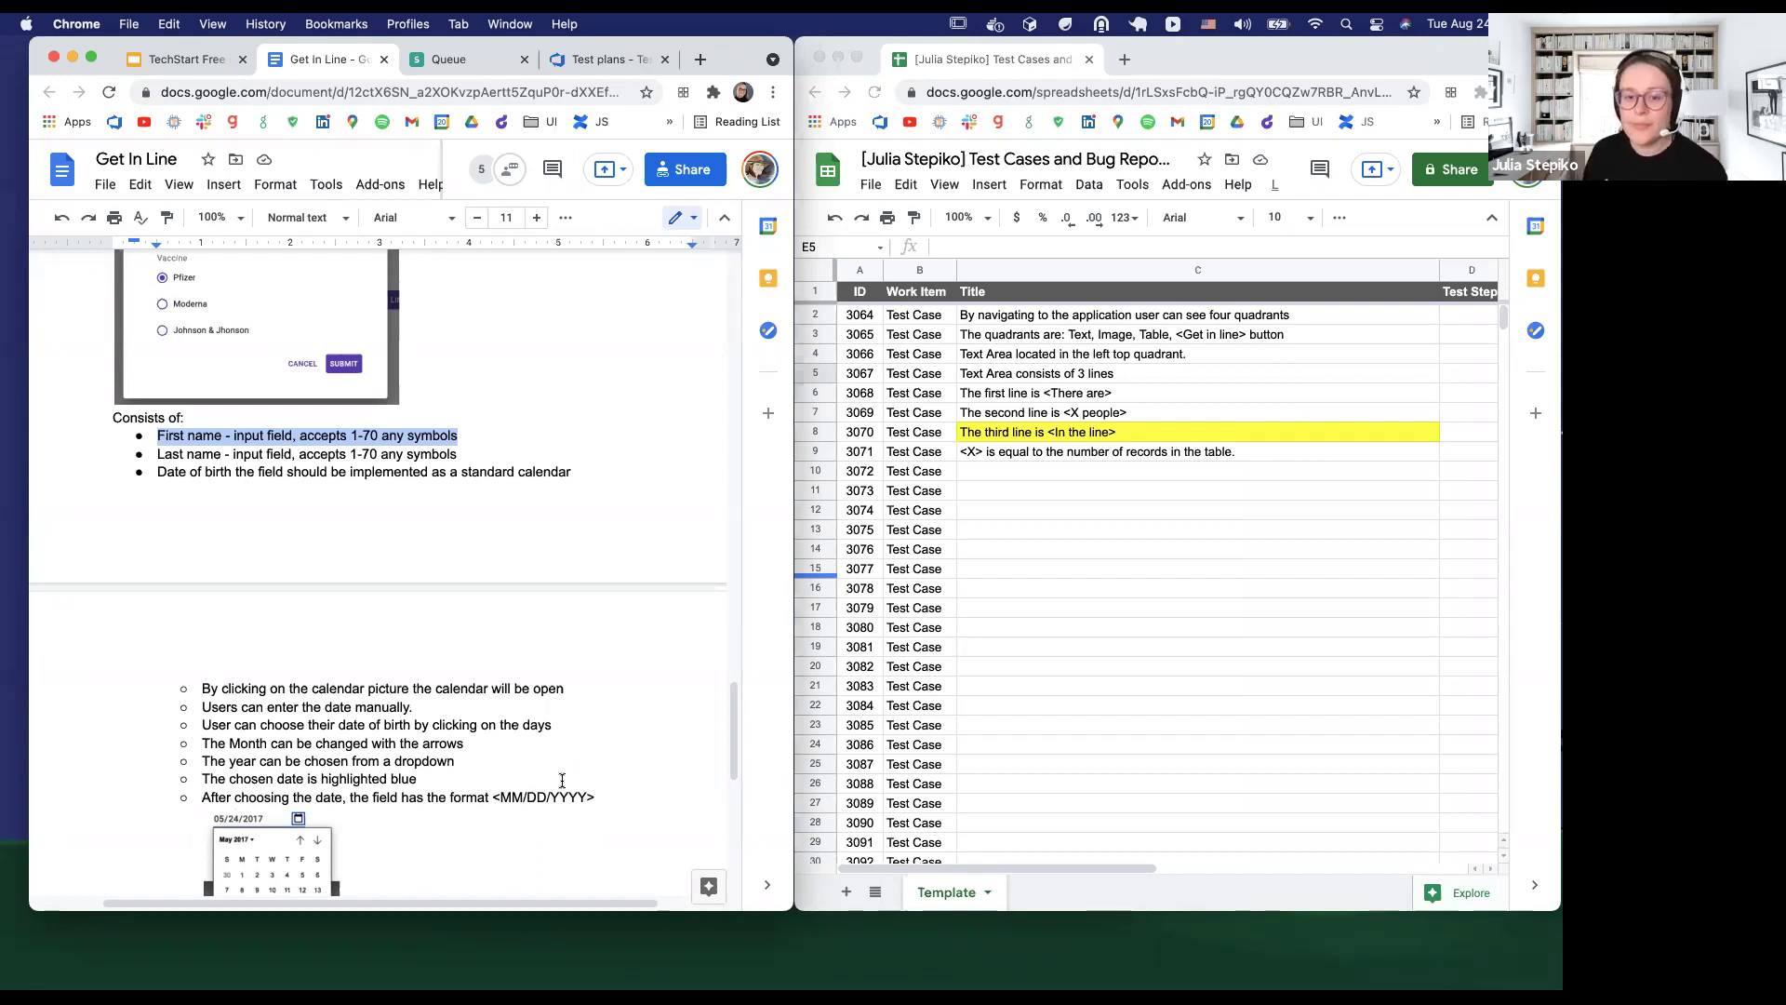
Compare the Registration form's date of birth, Vaccine and Submit button requirements with the empty Title rows in the spreadsheet
left_click(1125, 539)
left_click_drag(1112, 315, 1167, 614)
left_click(1174, 639)
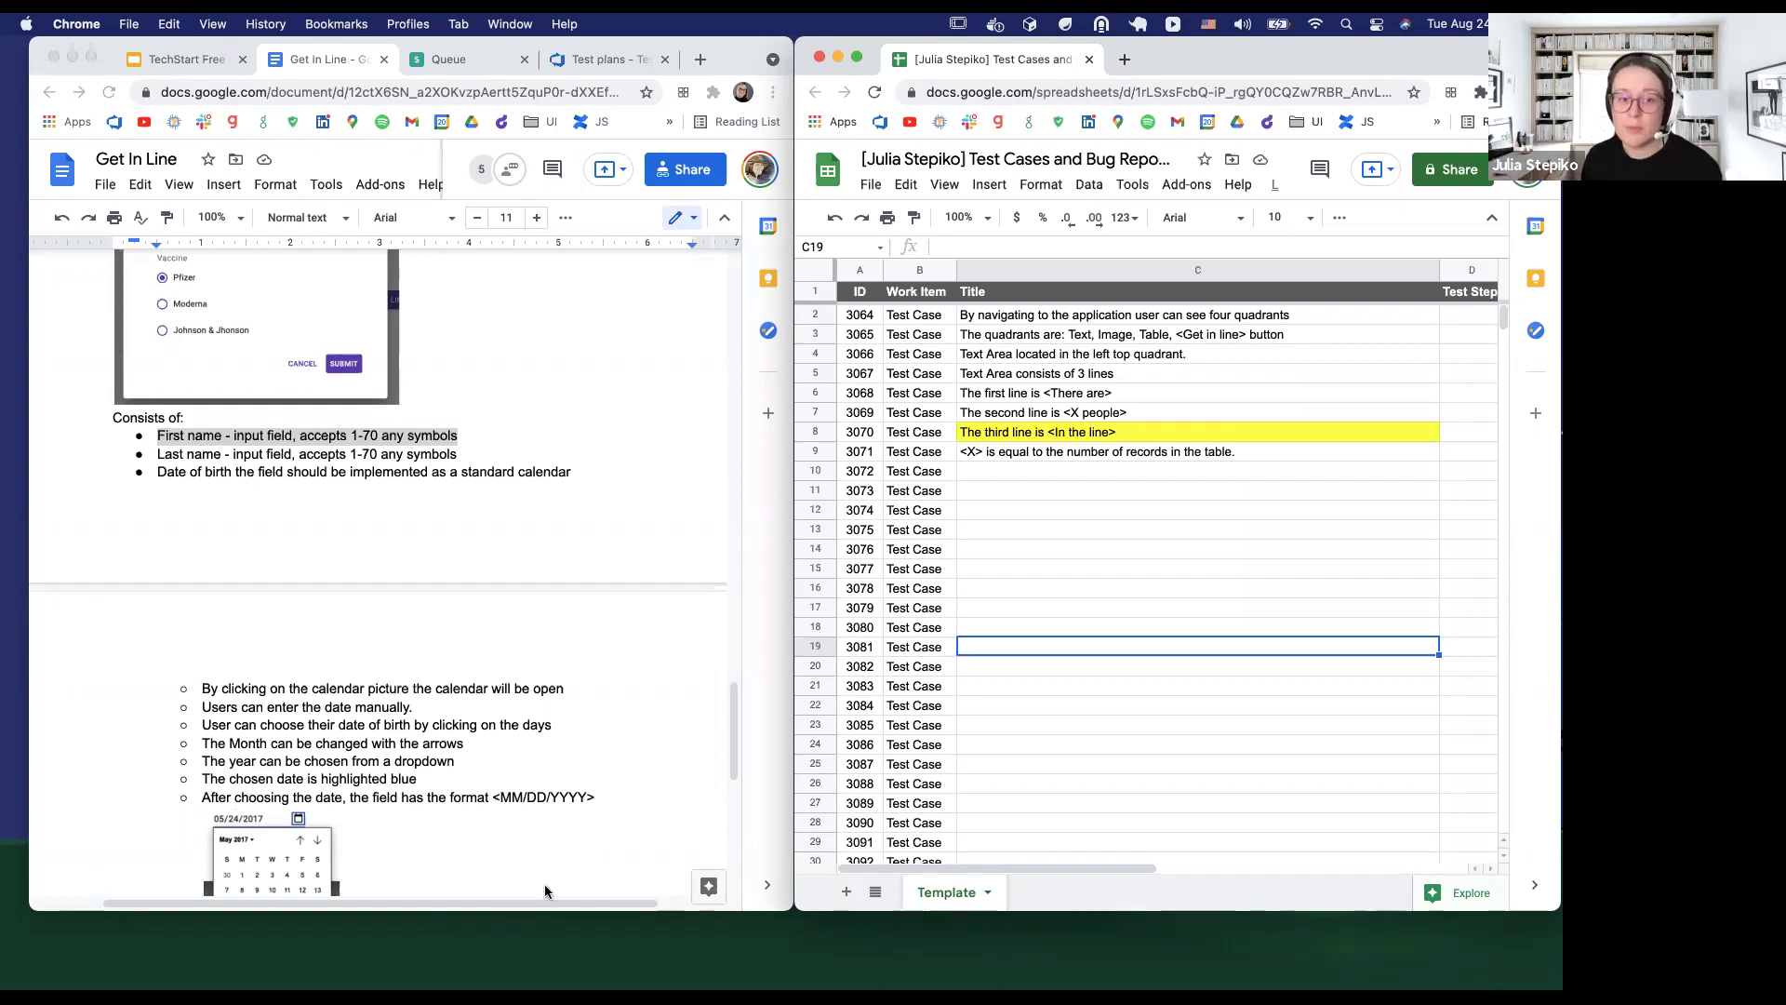
left_click(601, 726)
scroll(614, 717, "down", 5)
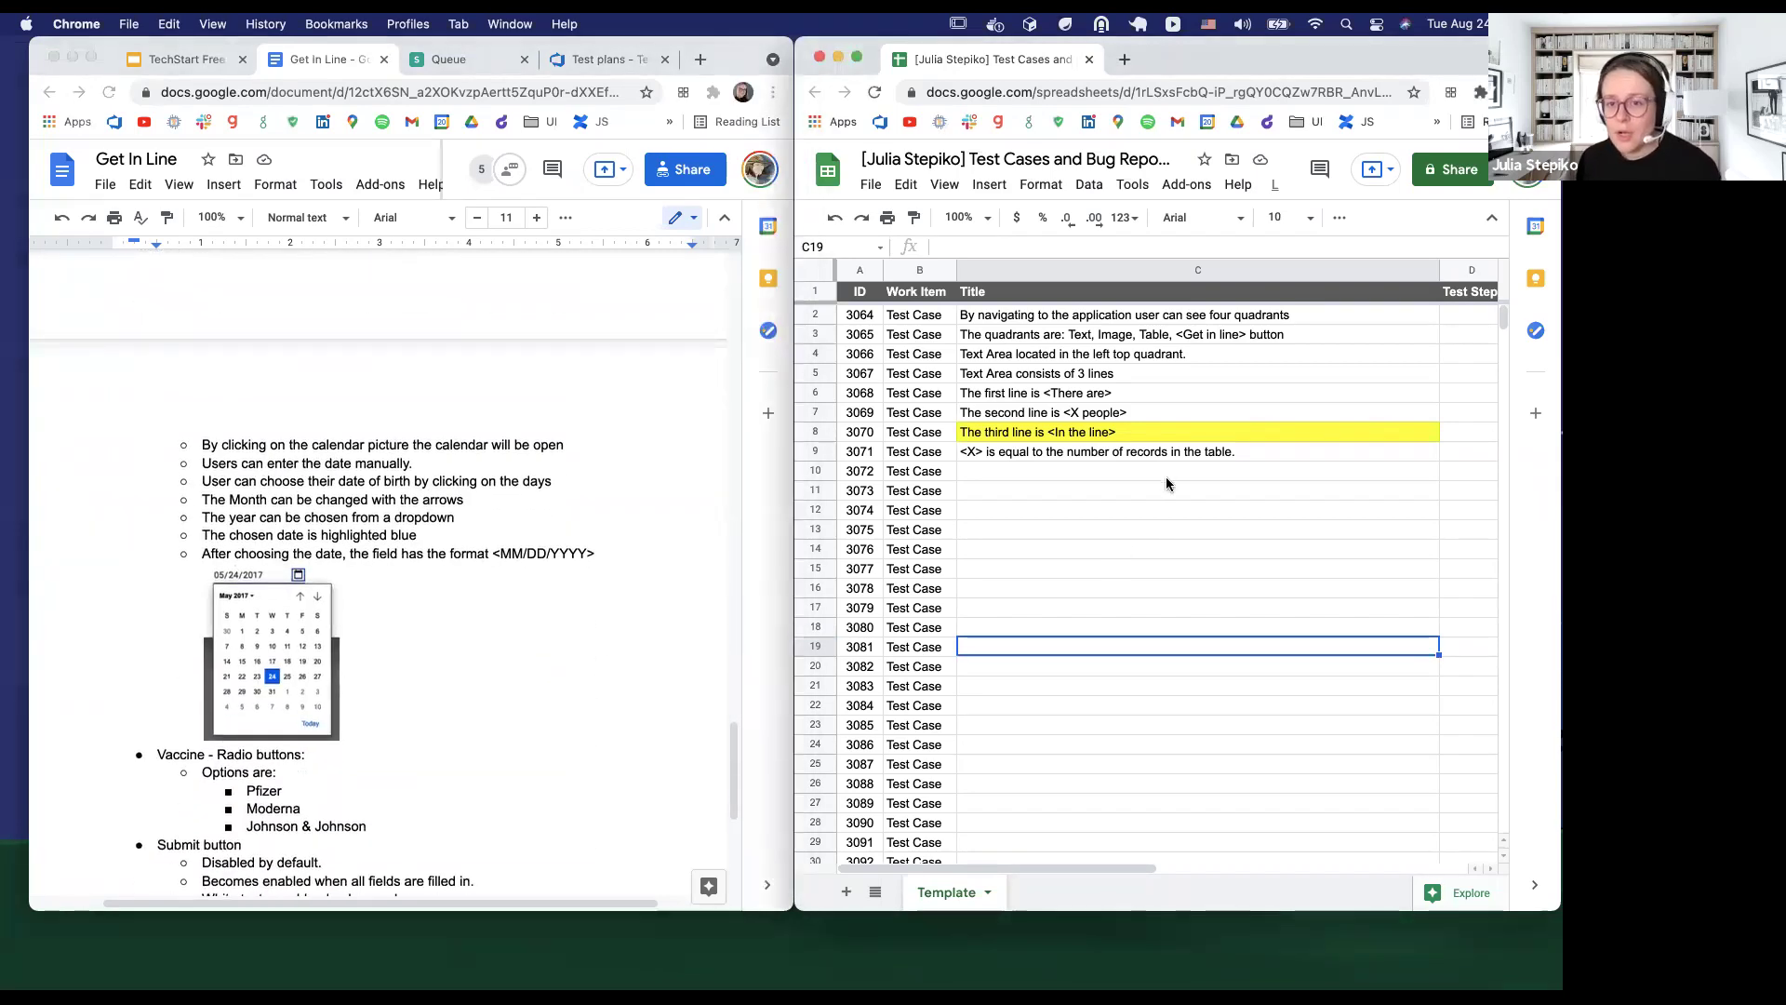
scroll(563, 535, "down", 12)
scroll(559, 542, "up", 2)
scroll(558, 541, "down", 6)
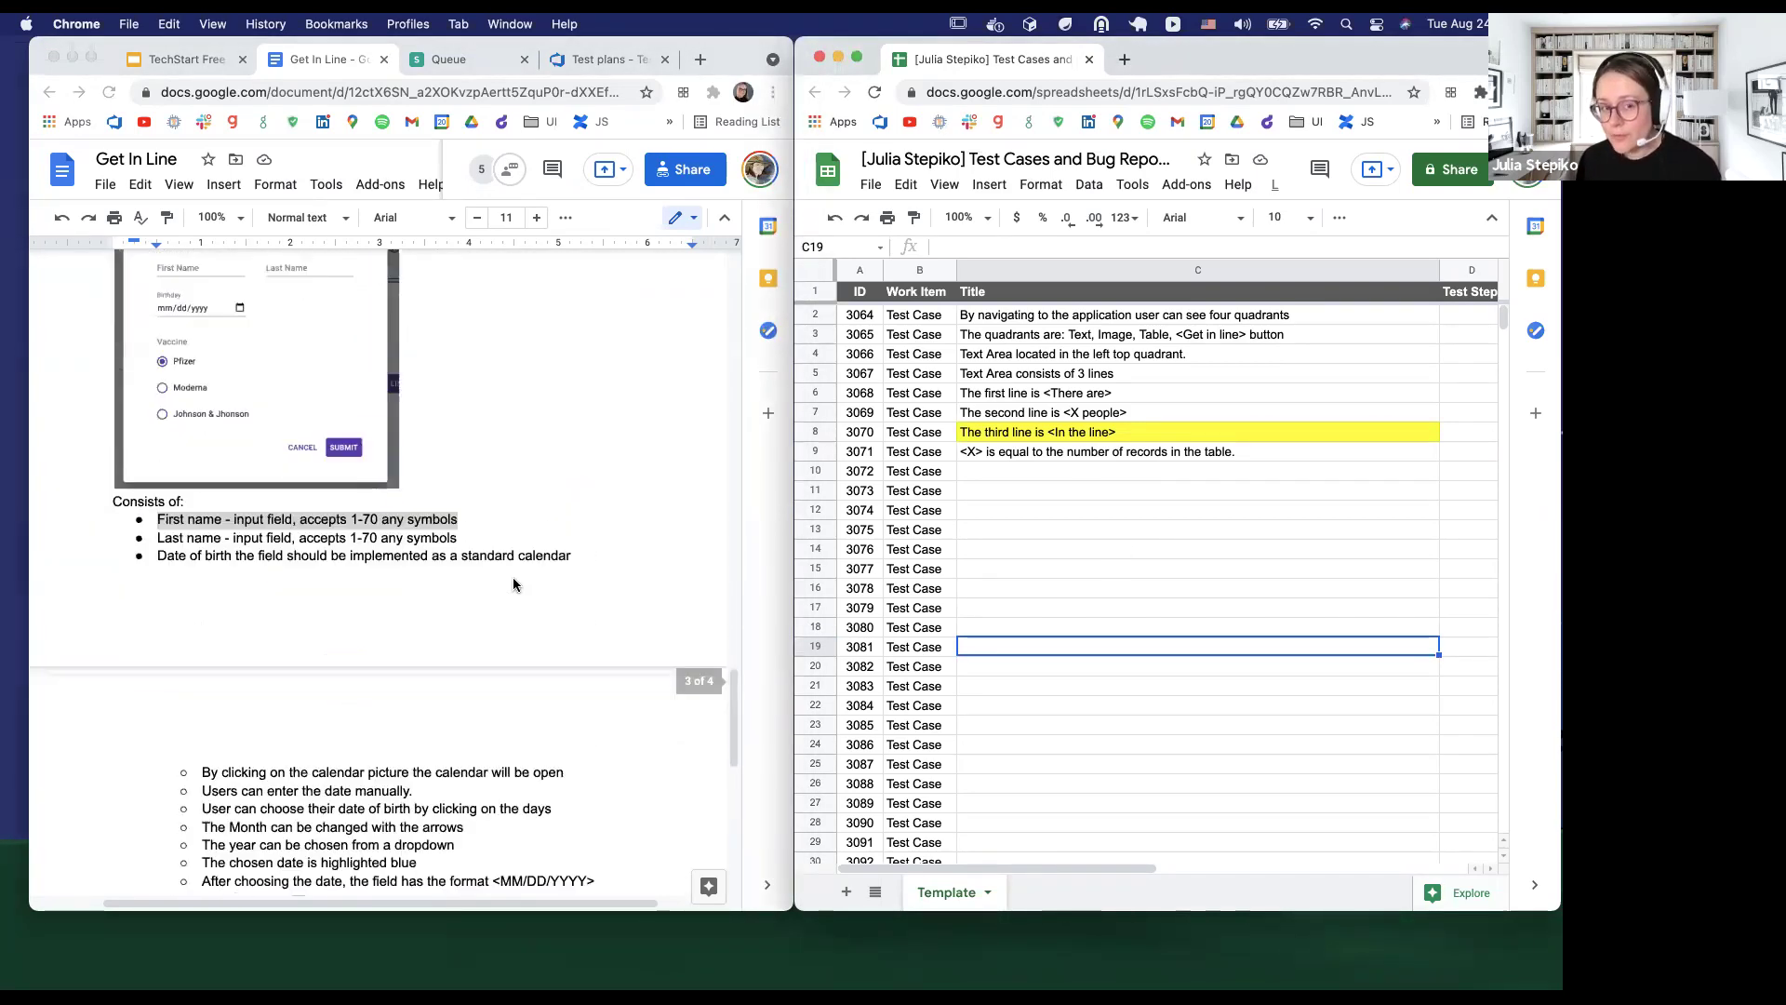
left_click(1192, 507)
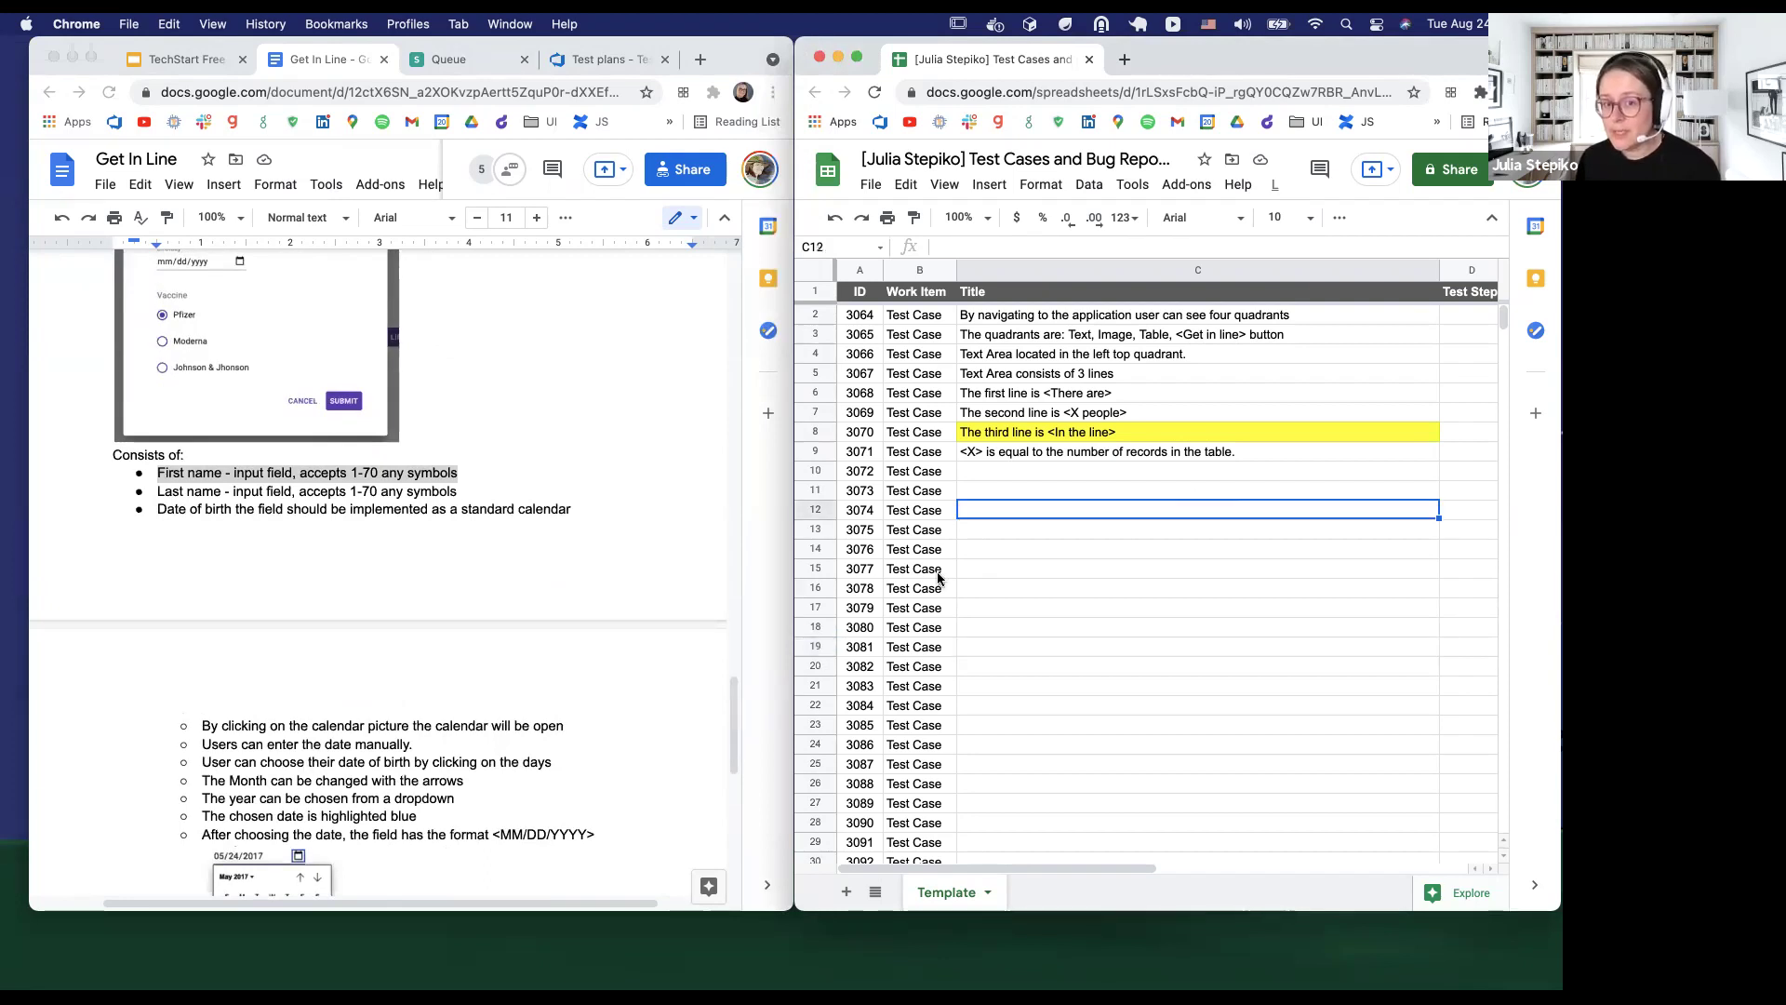
Widen the spreadsheet window and share the spreadsheet with anyone who has the link, as Viewer
left_click_drag(791, 639, 544, 695)
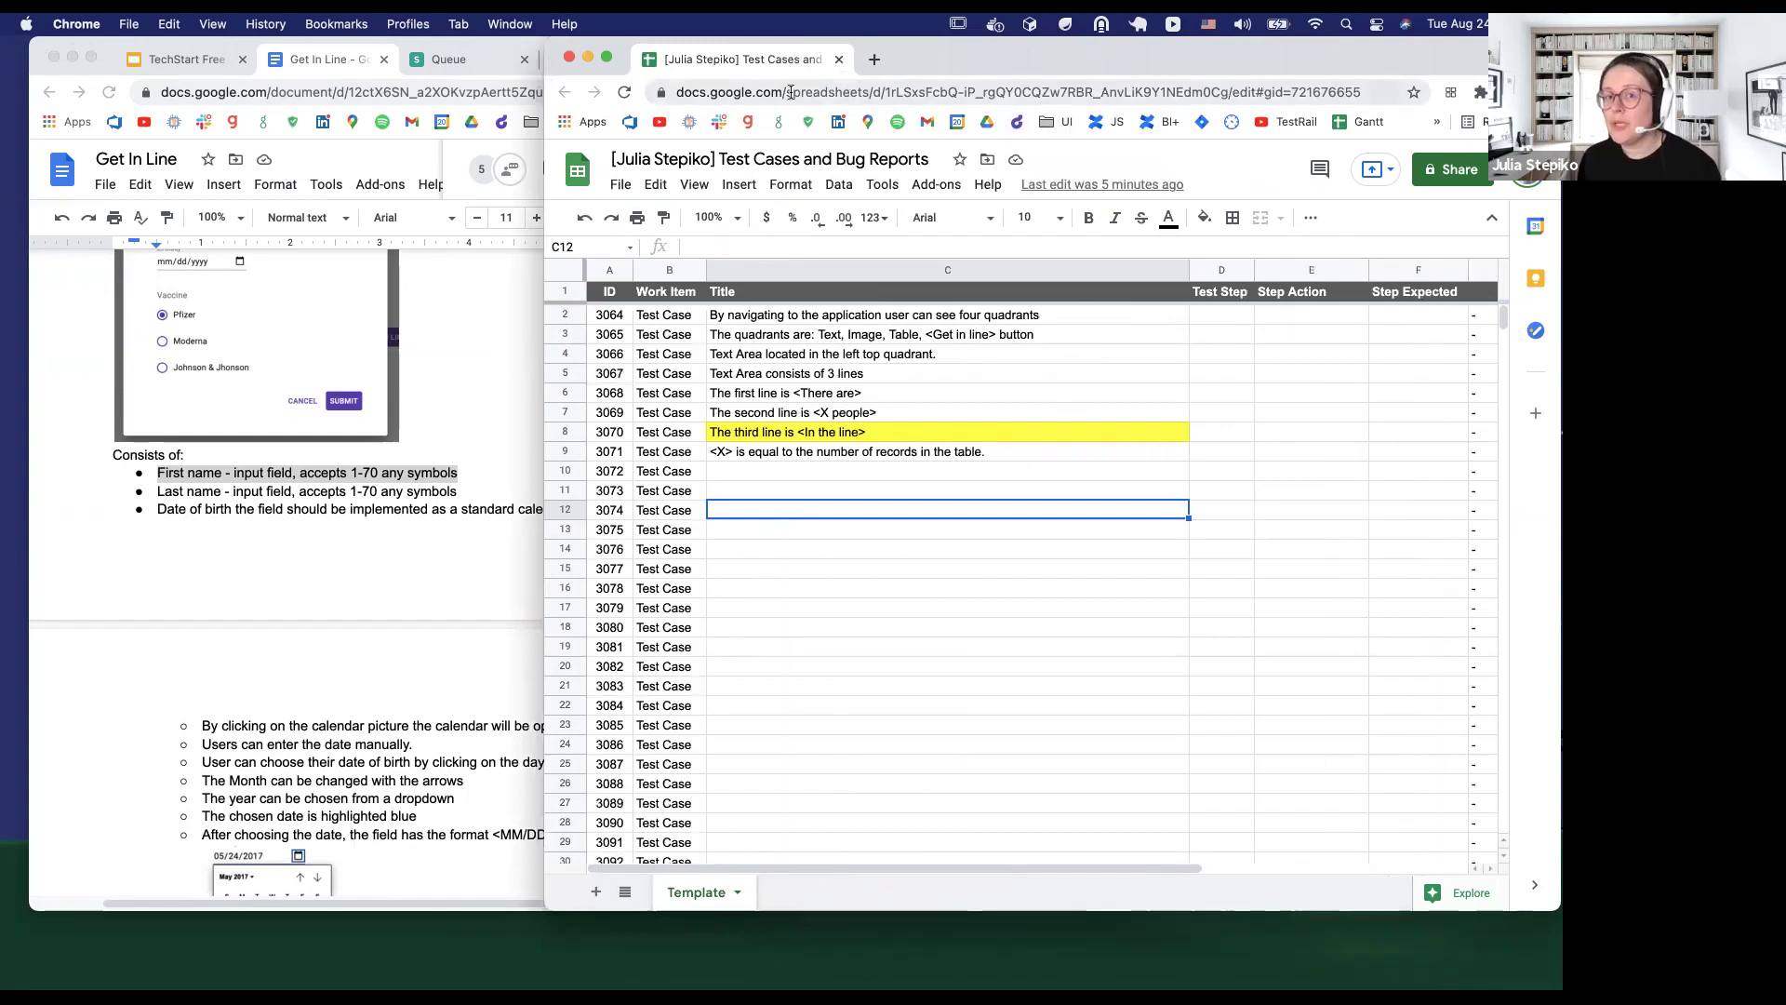
left_click(1450, 169)
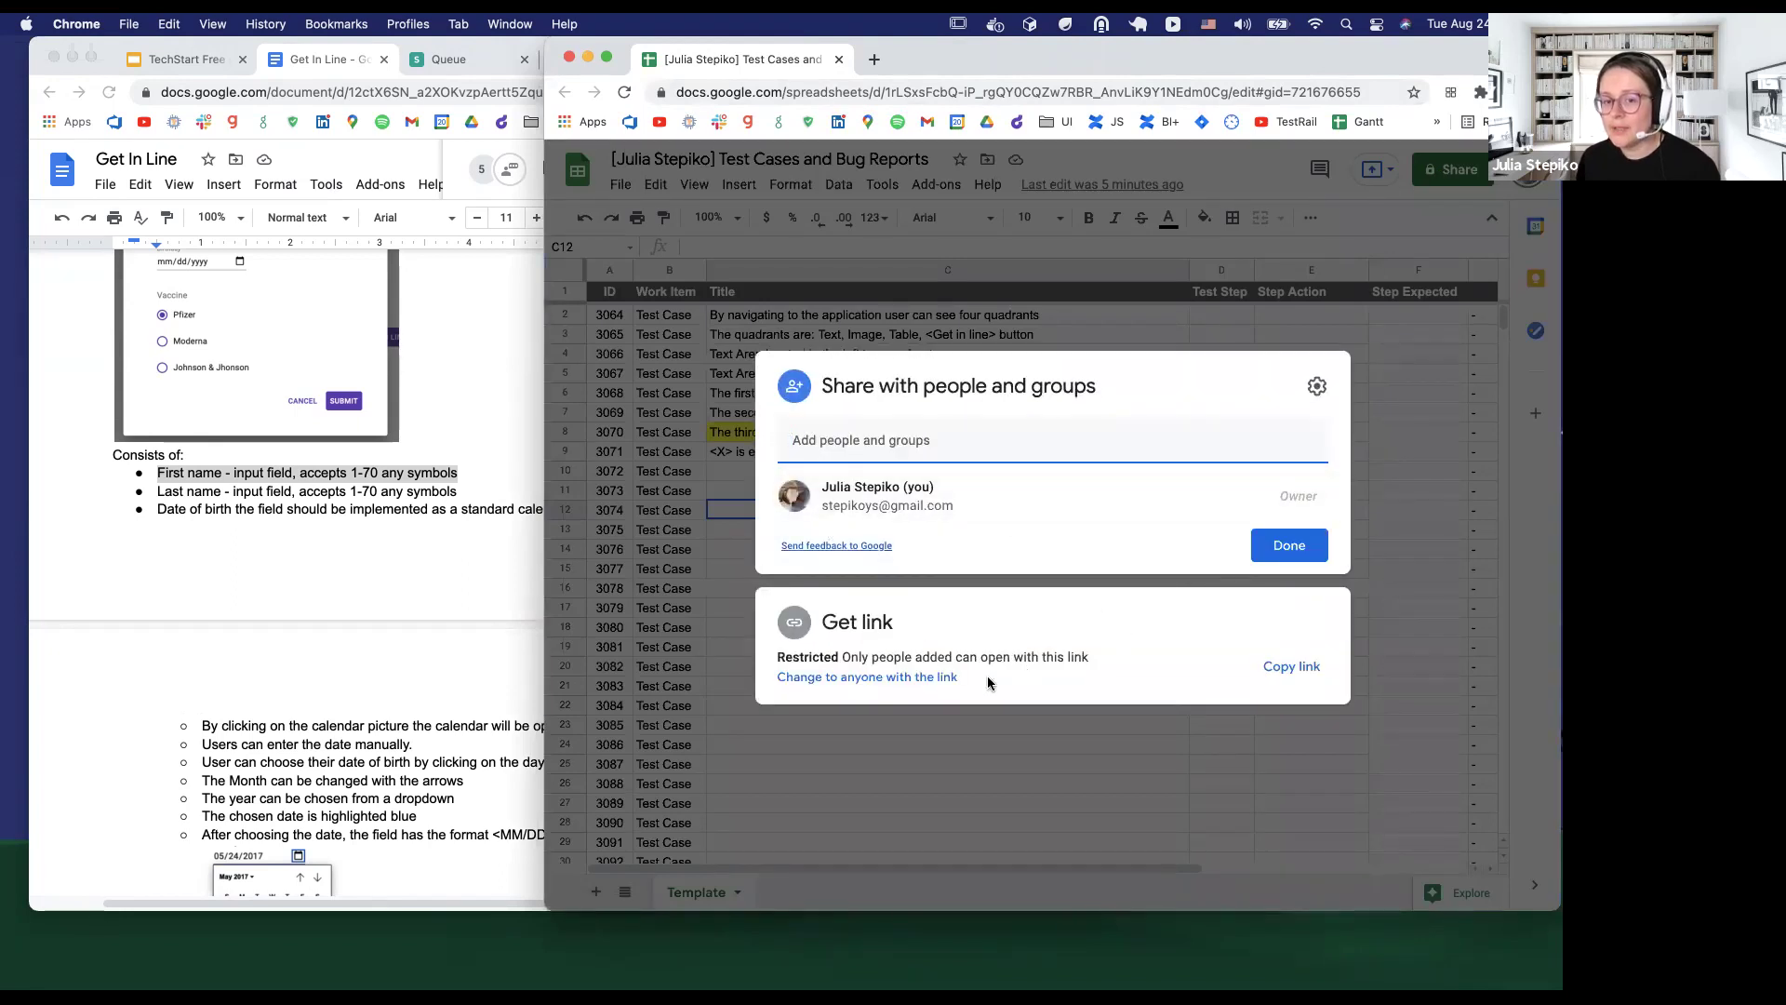
left_click(861, 678)
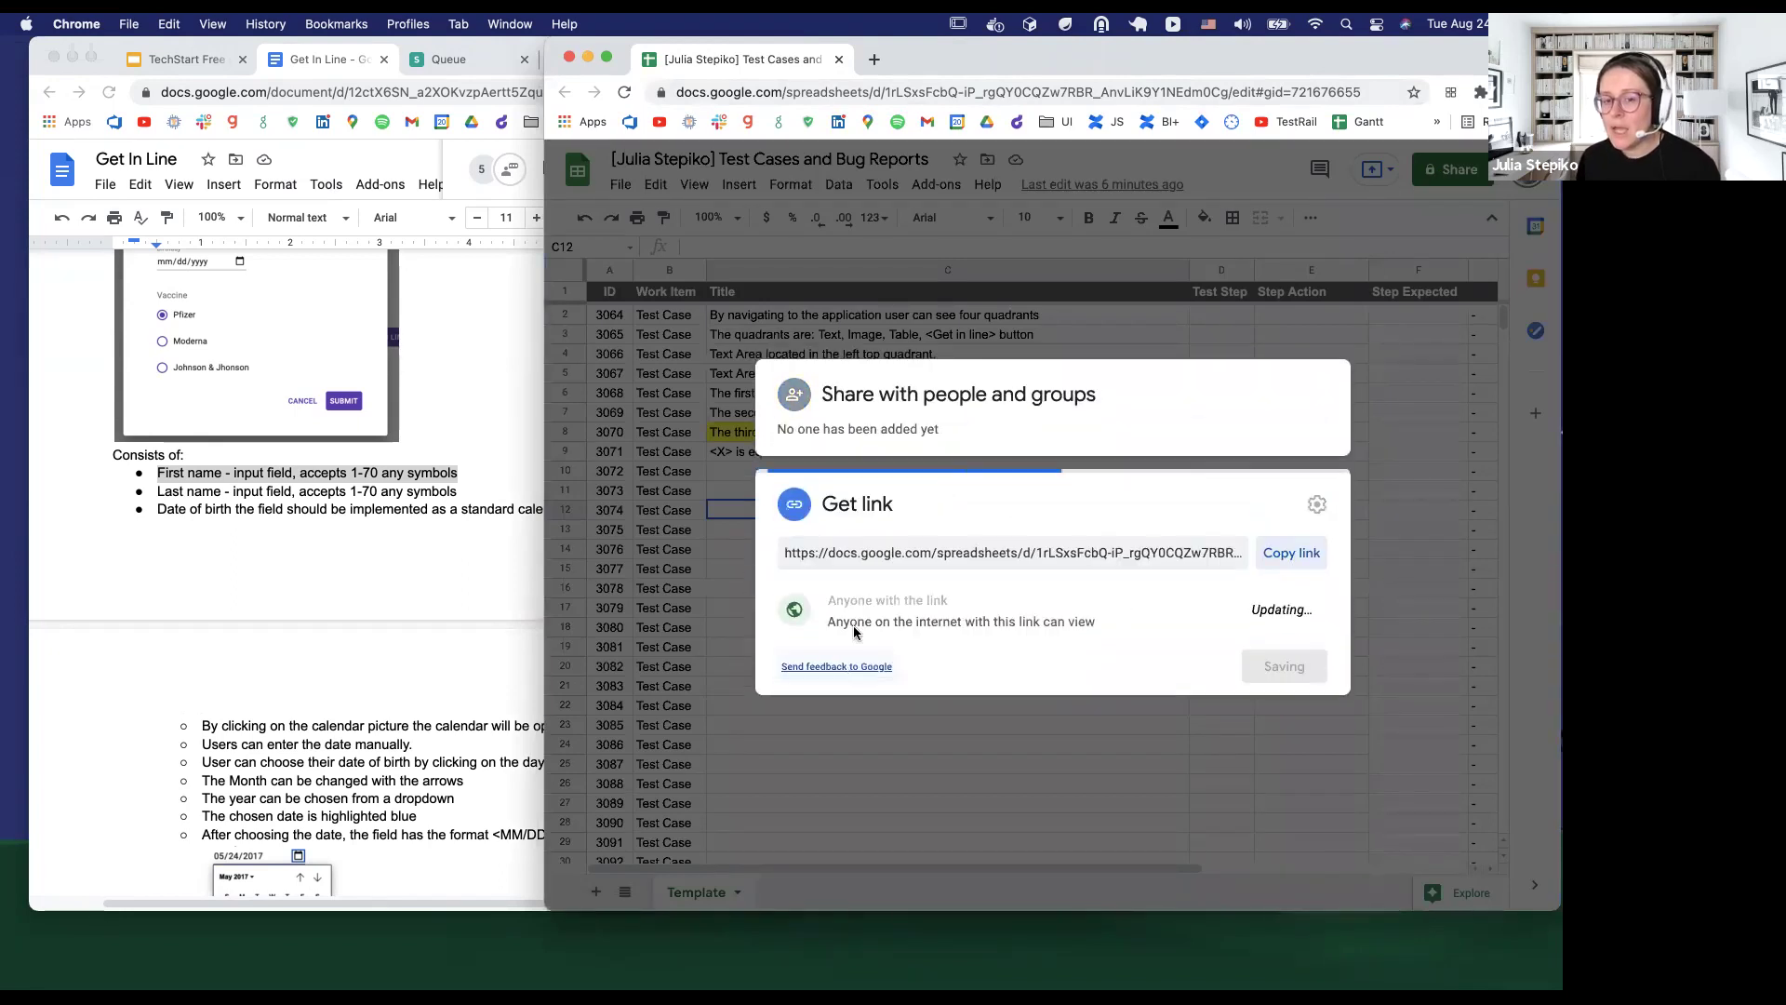
left_click(1306, 610)
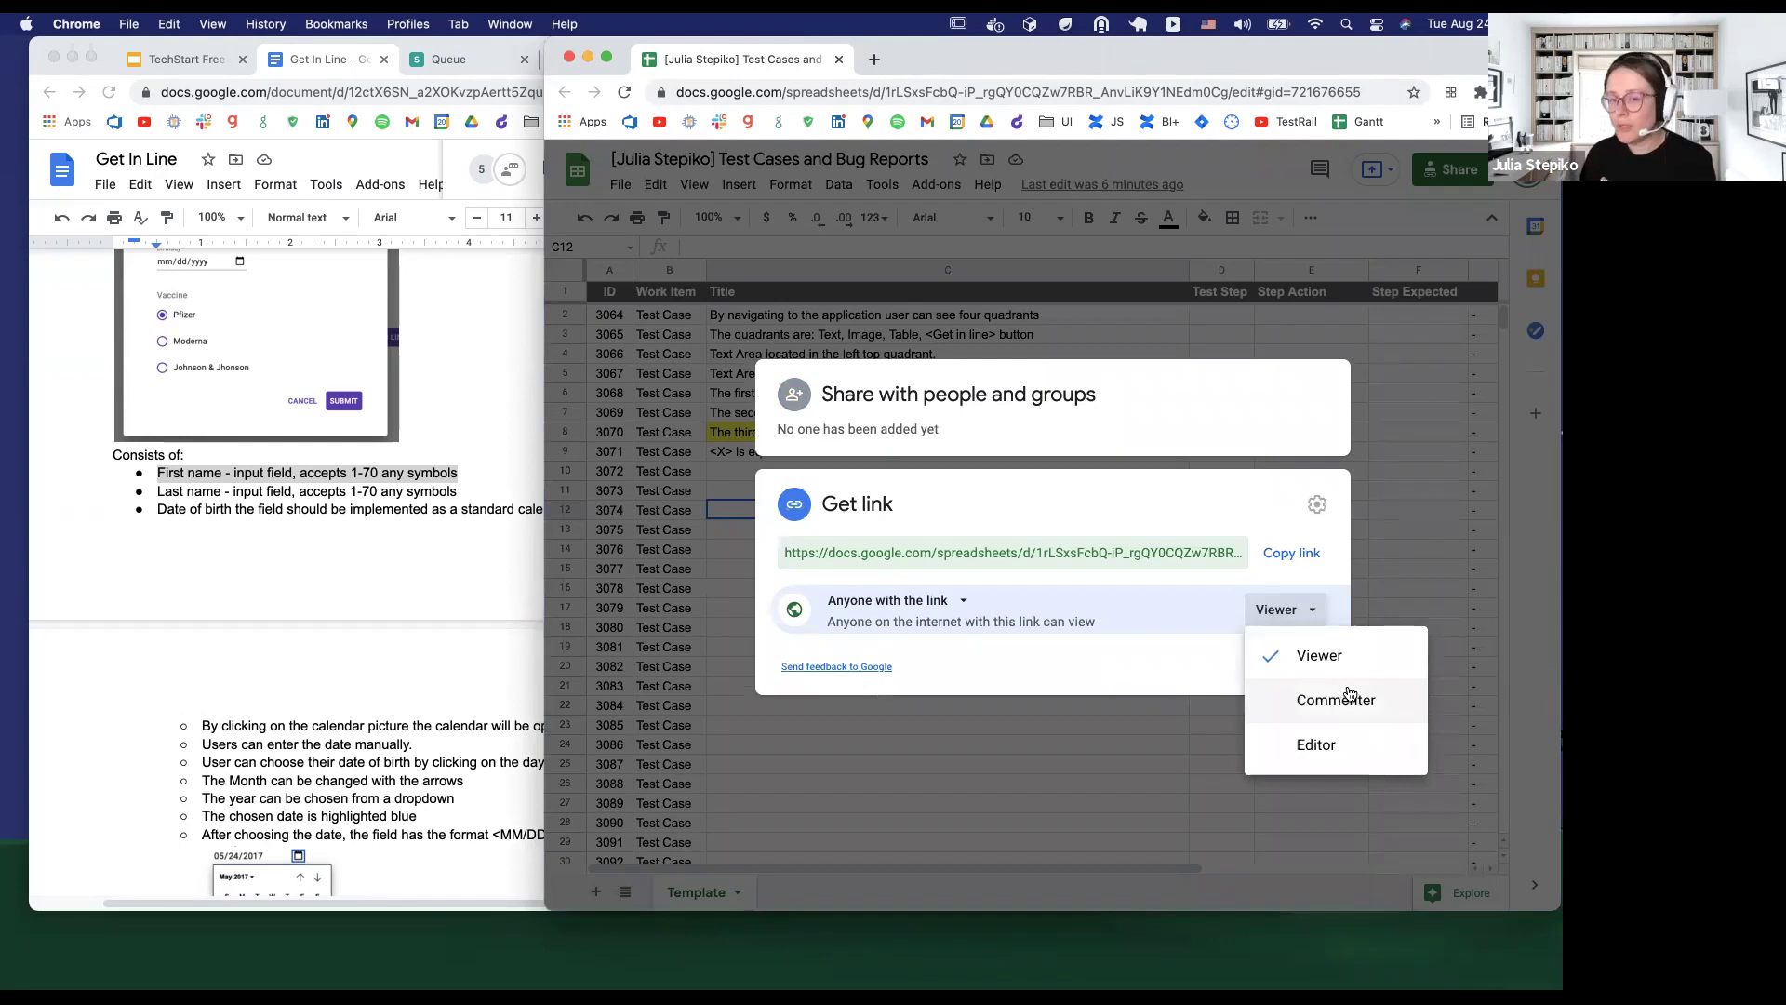
left_click(1321, 604)
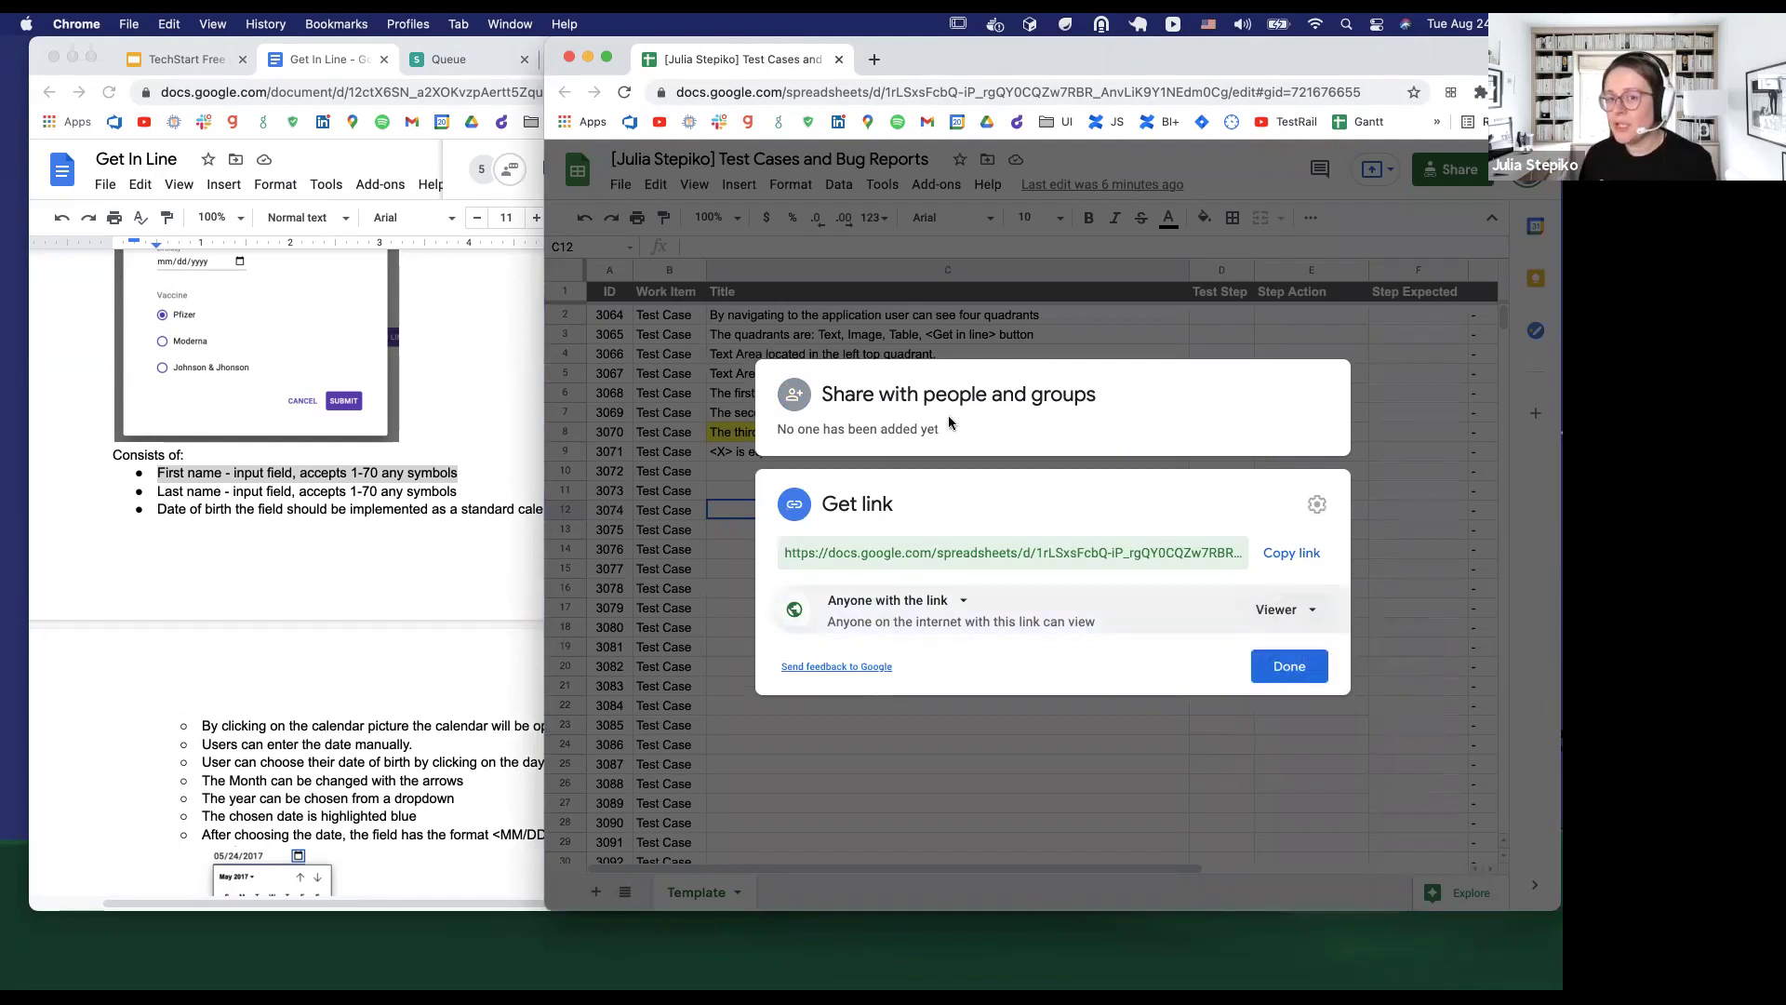
left_click(1289, 667)
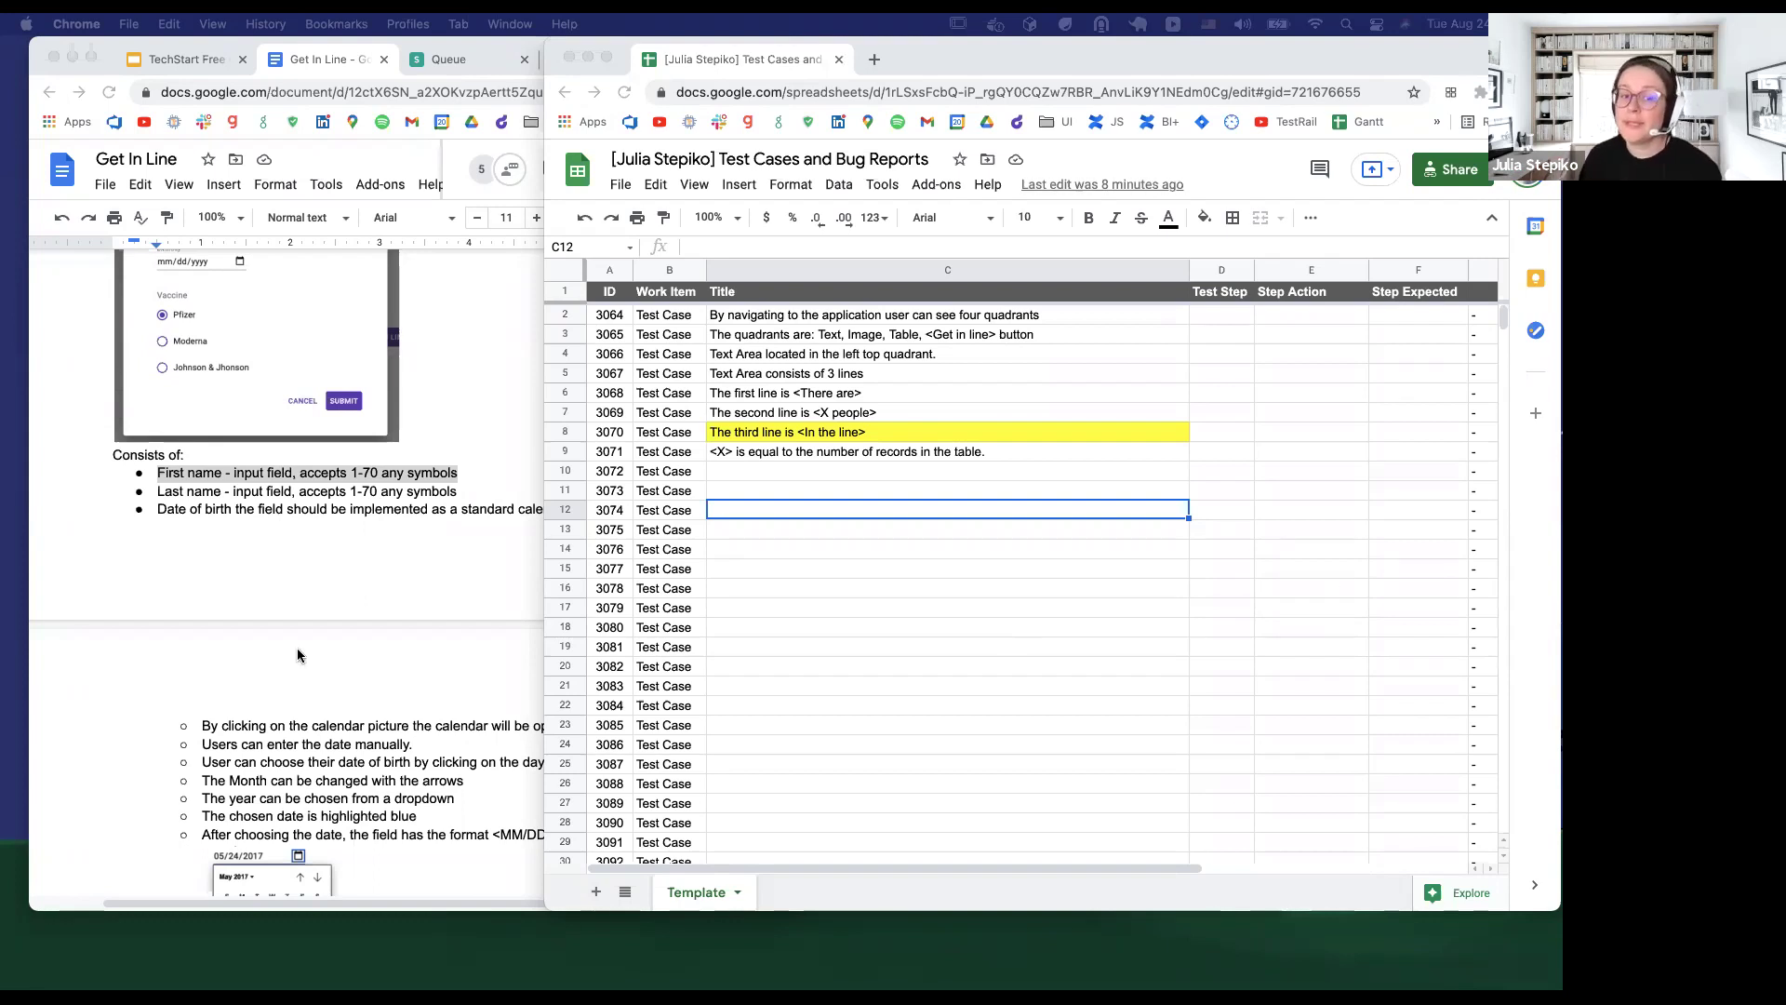
Bring the requirements document forward, widen the spreadsheet to view its columns through State, and restore the side-by-side layout
left_click(326, 594)
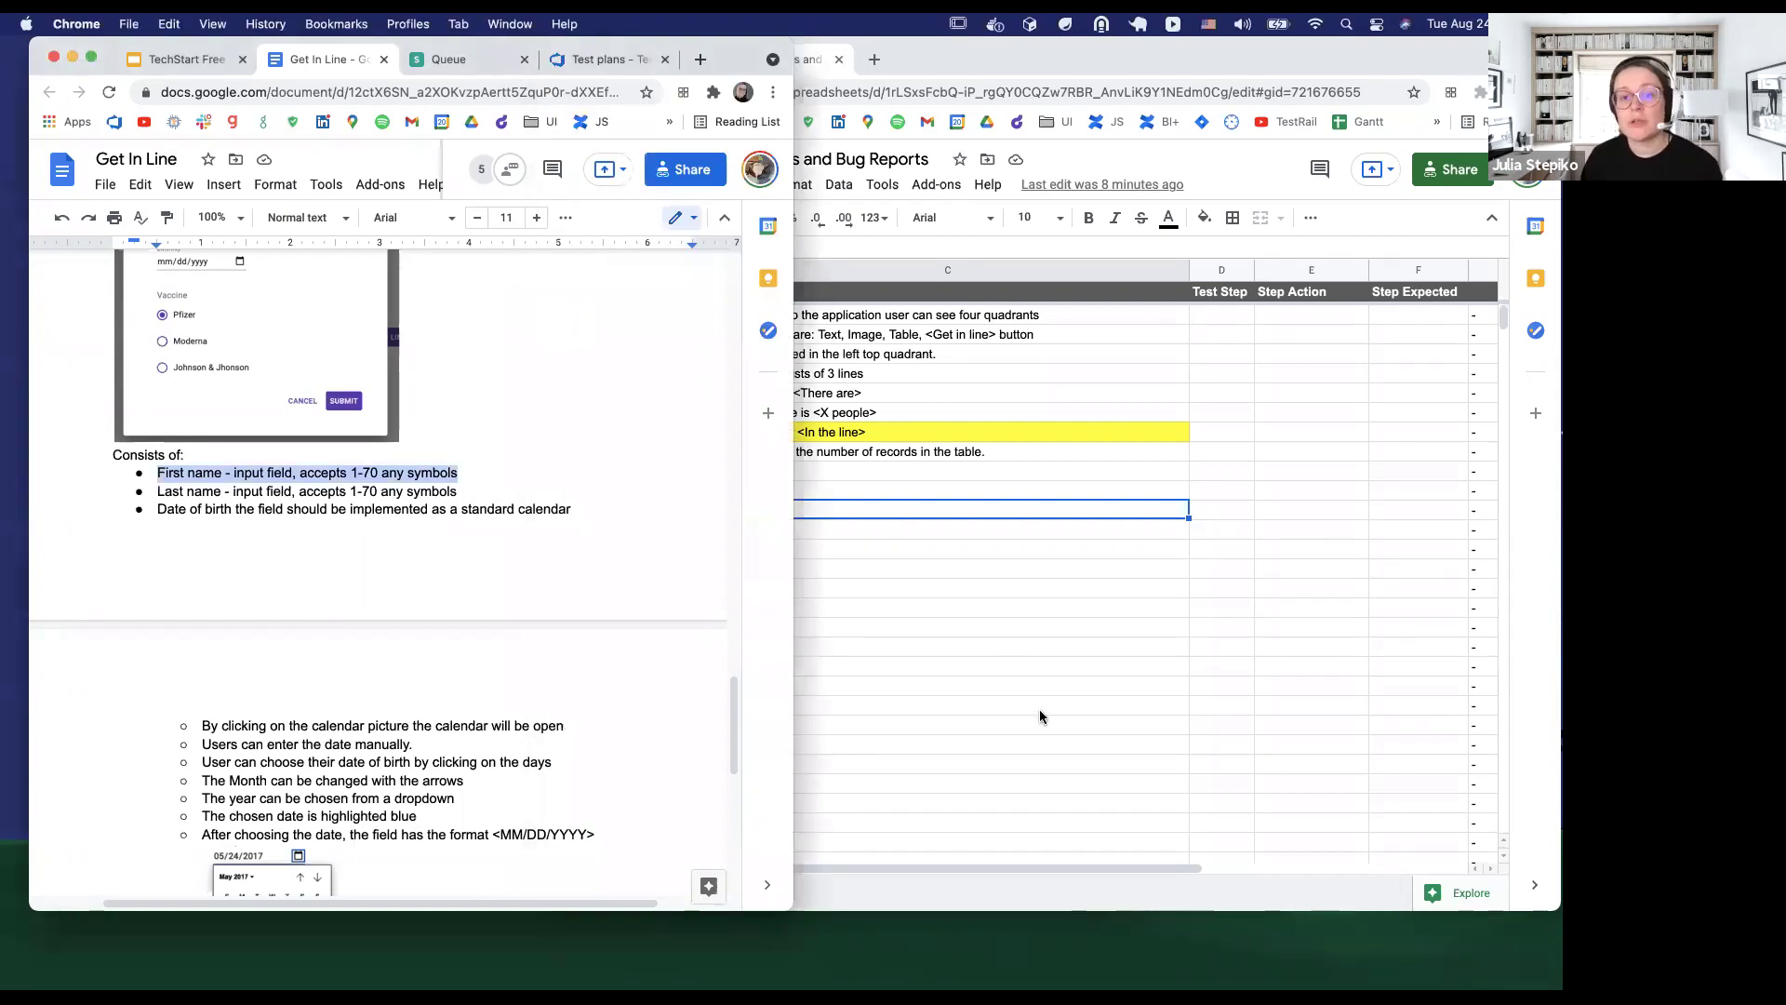
left_click(1021, 735)
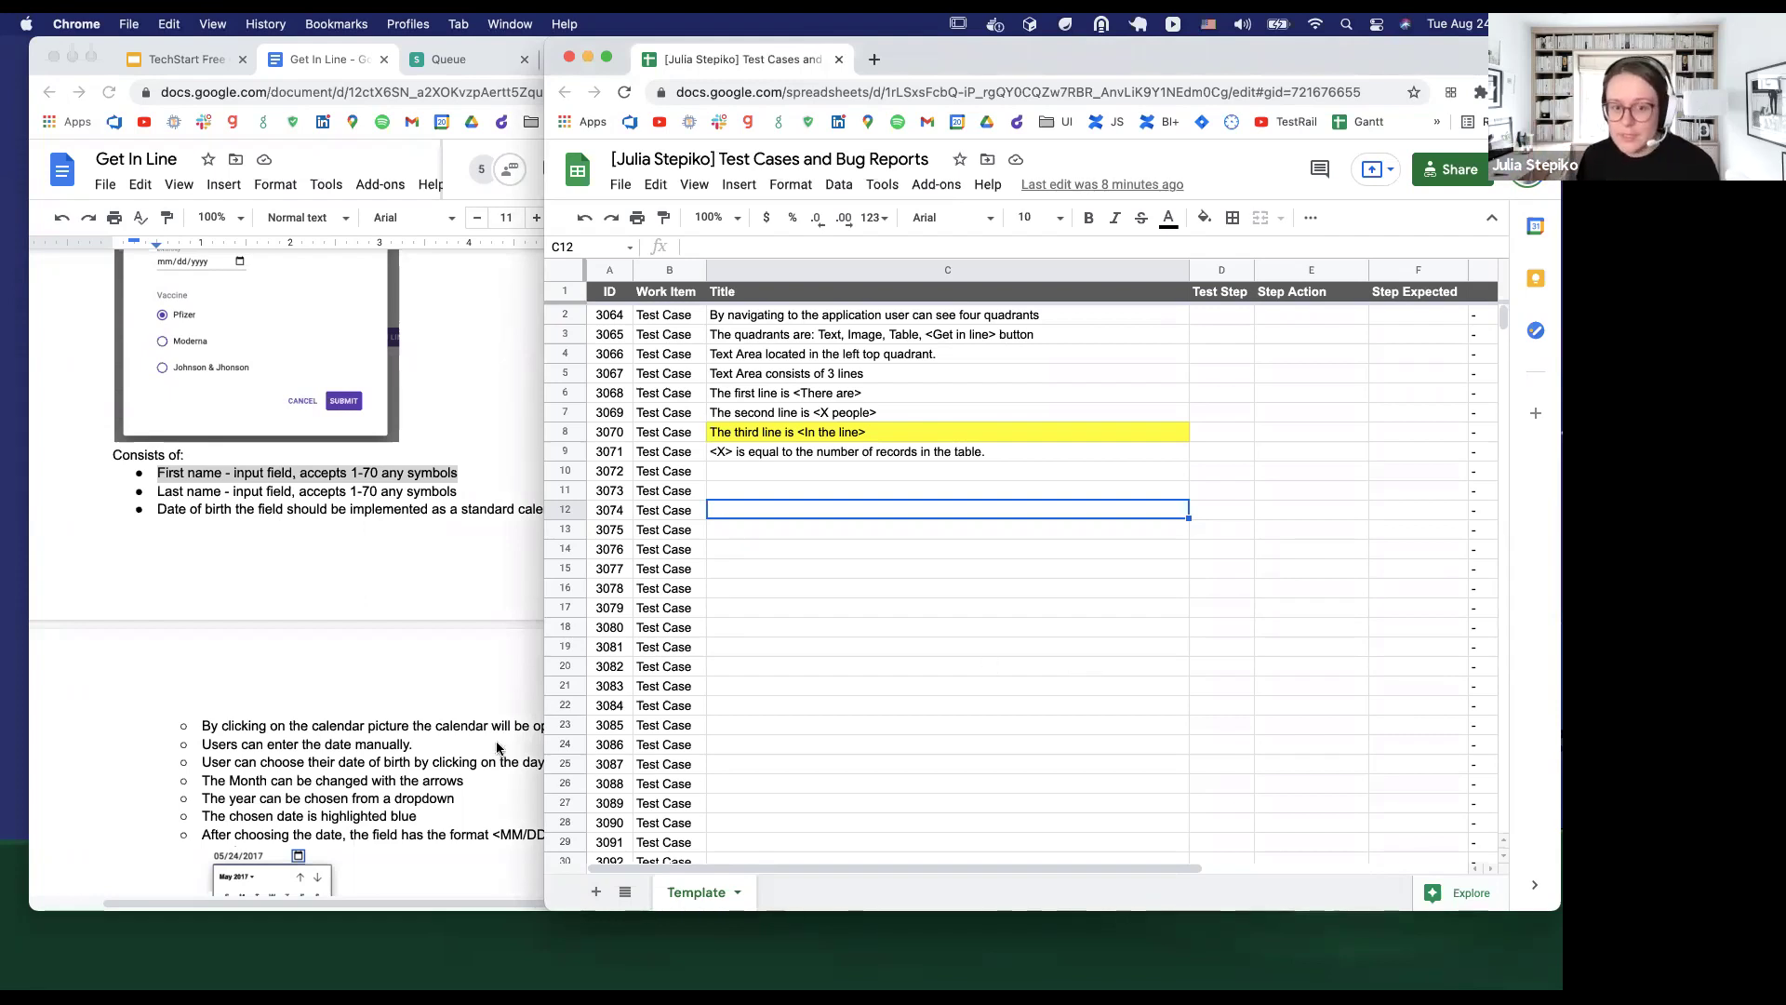
double_click(542, 730)
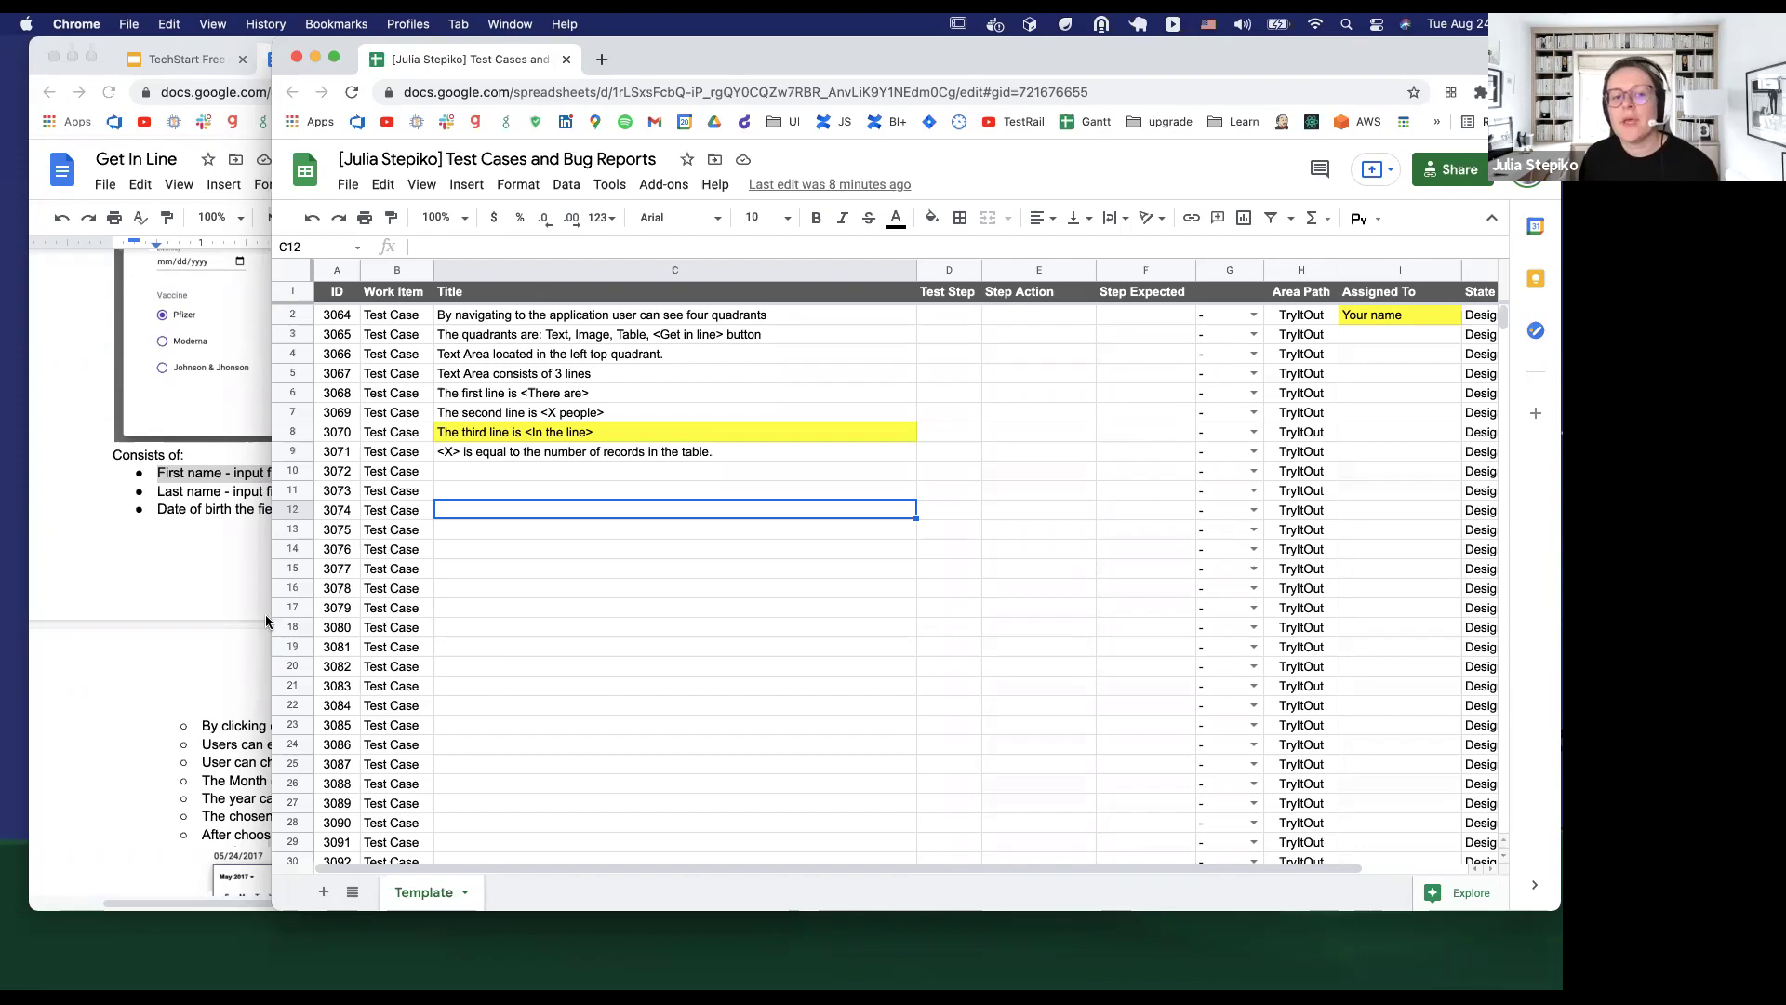
left_click_drag(271, 605, 789, 526)
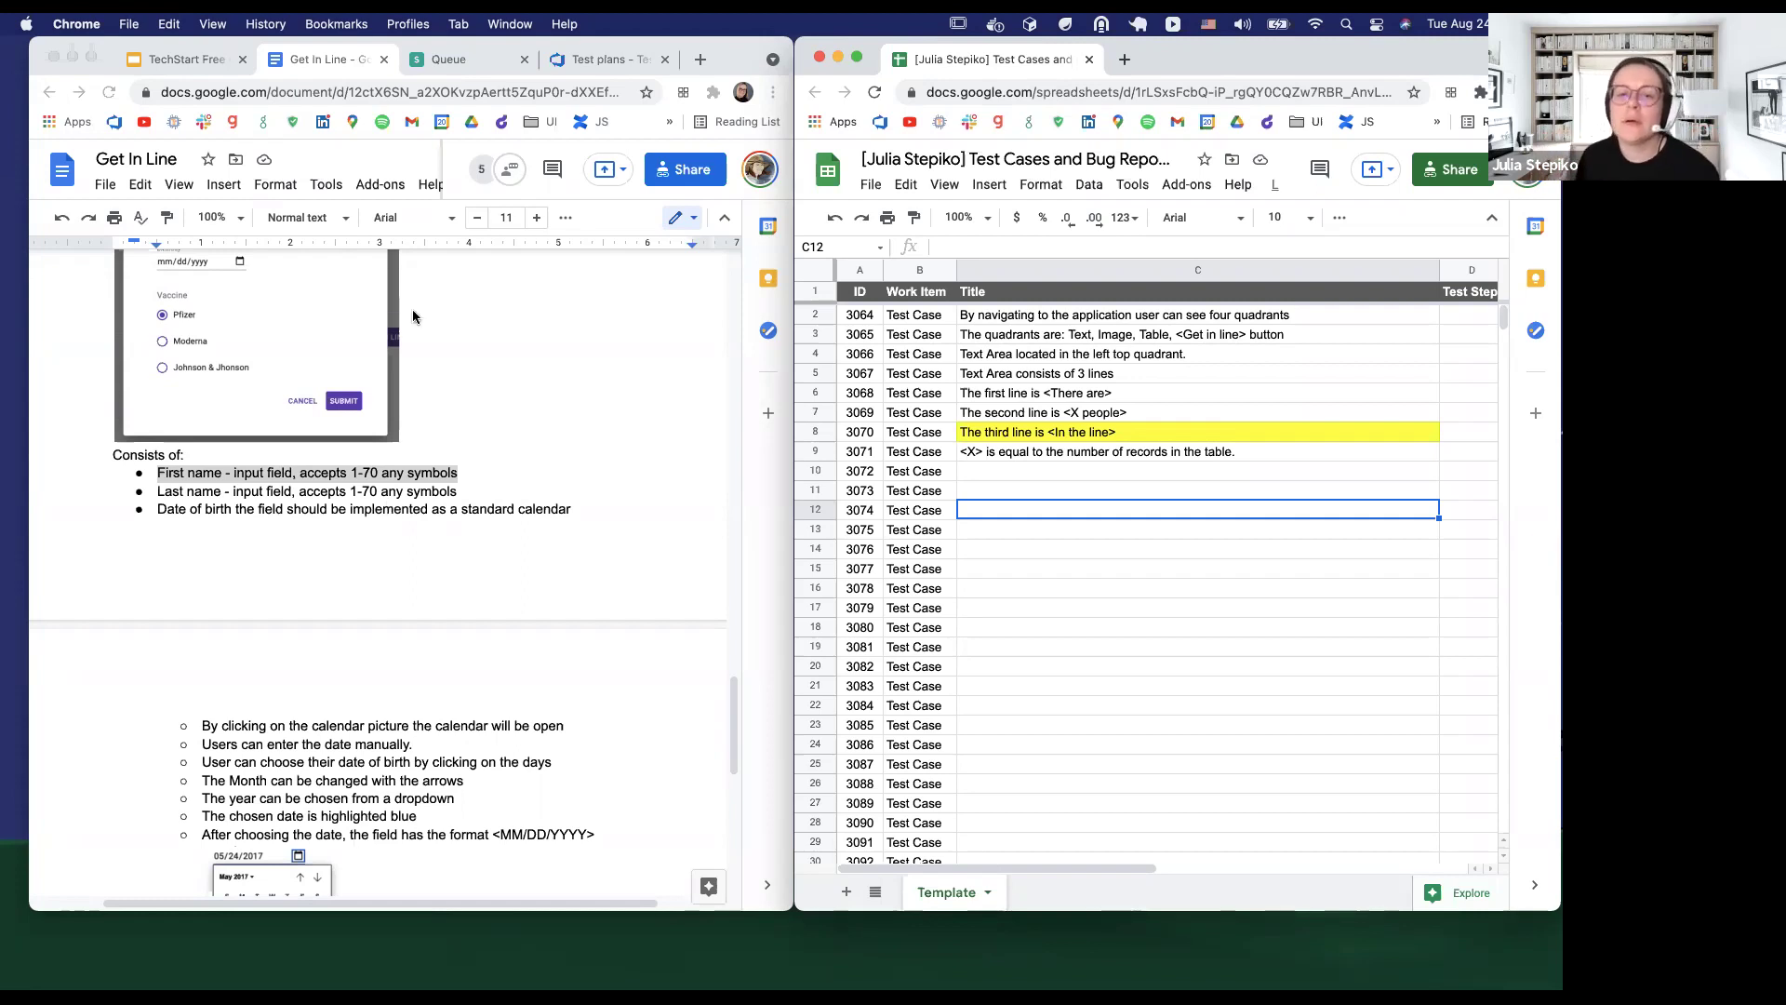
Narrow the document window slightly, return to its Text Area requirements, and review the spreadsheet's test case rows through ID 3103
left_click(547, 409)
mouse_move(790, 441)
left_mouse_down()
mouse_move(745, 441)
mouse_move(799, 441)
left_mouse_up()
scroll(668, 423, "down", 10)
scroll(668, 424, "up", 10)
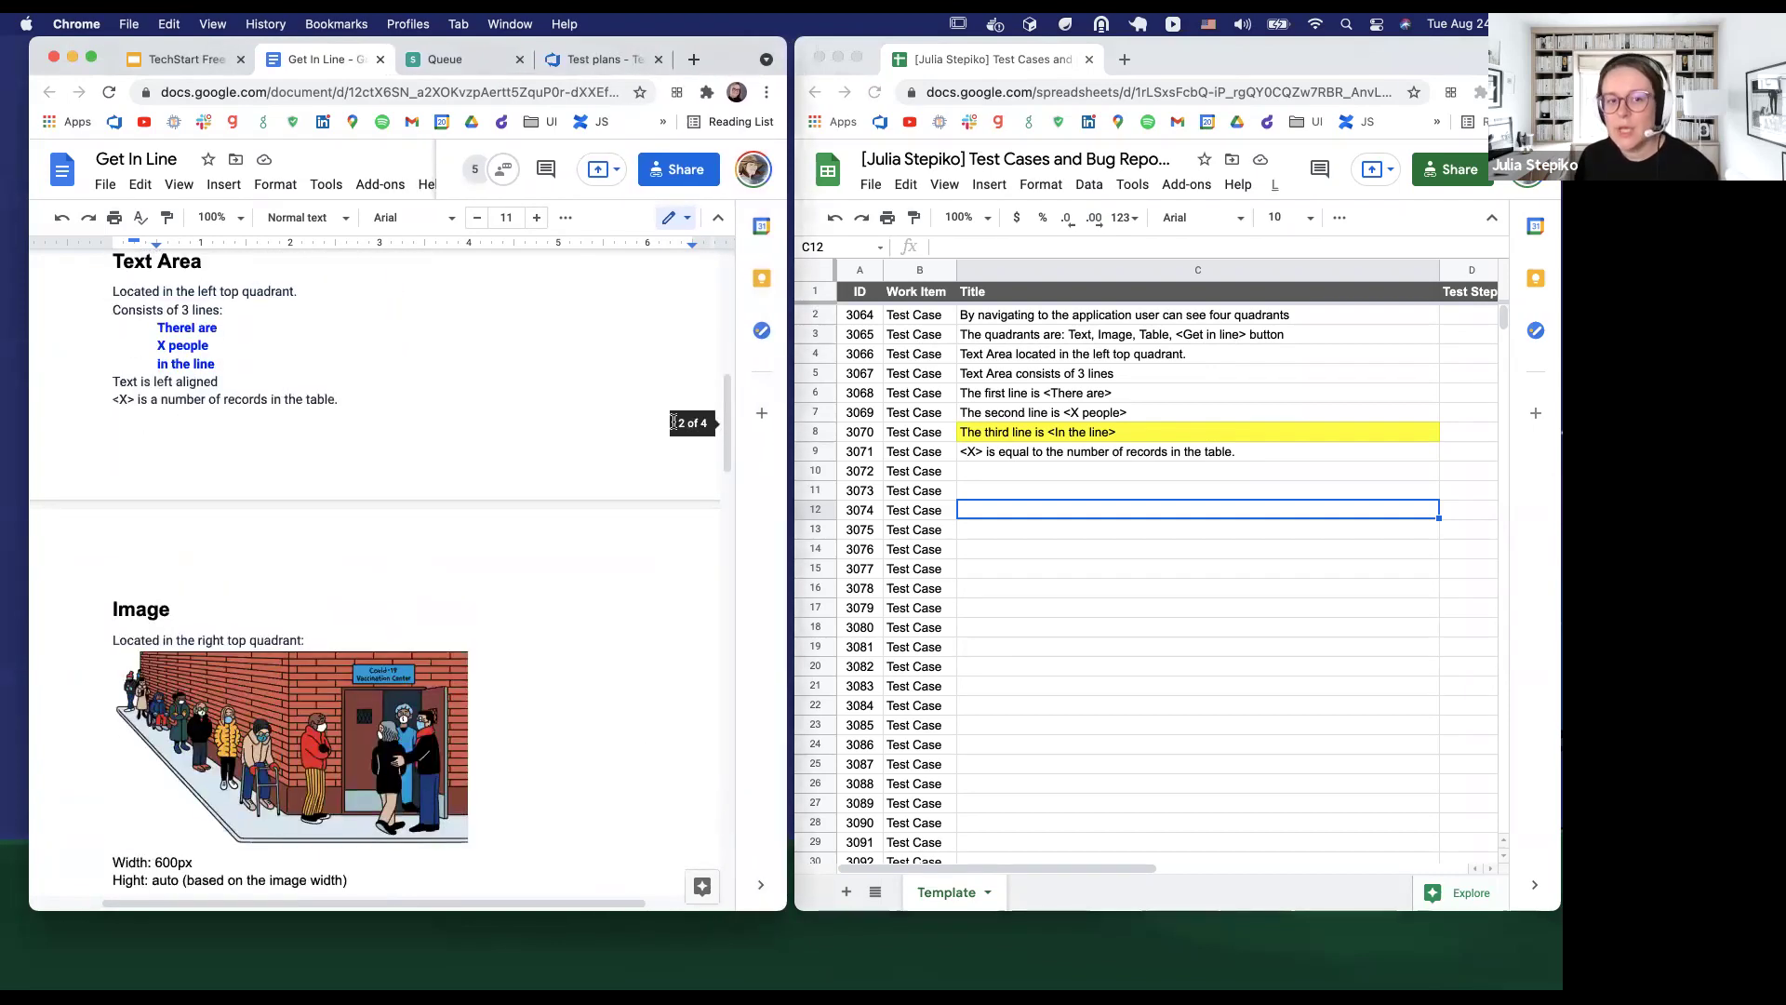
left_click(1116, 497)
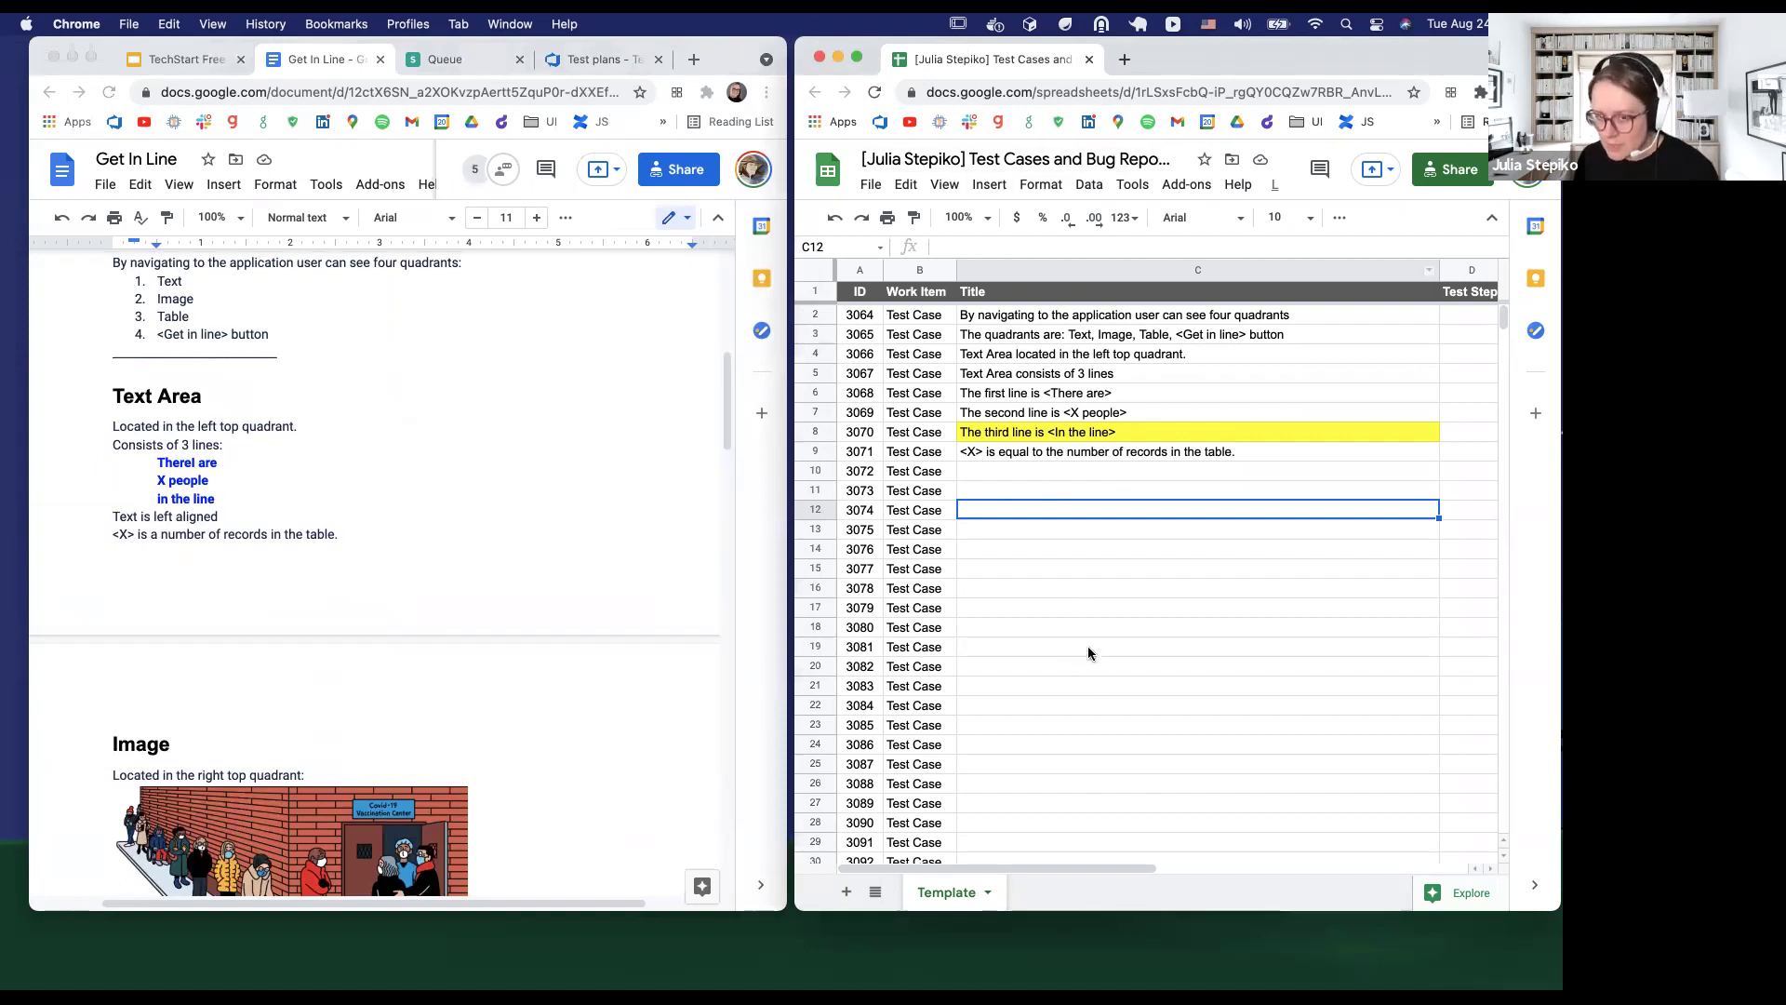
scroll(1098, 637, "down", 10)
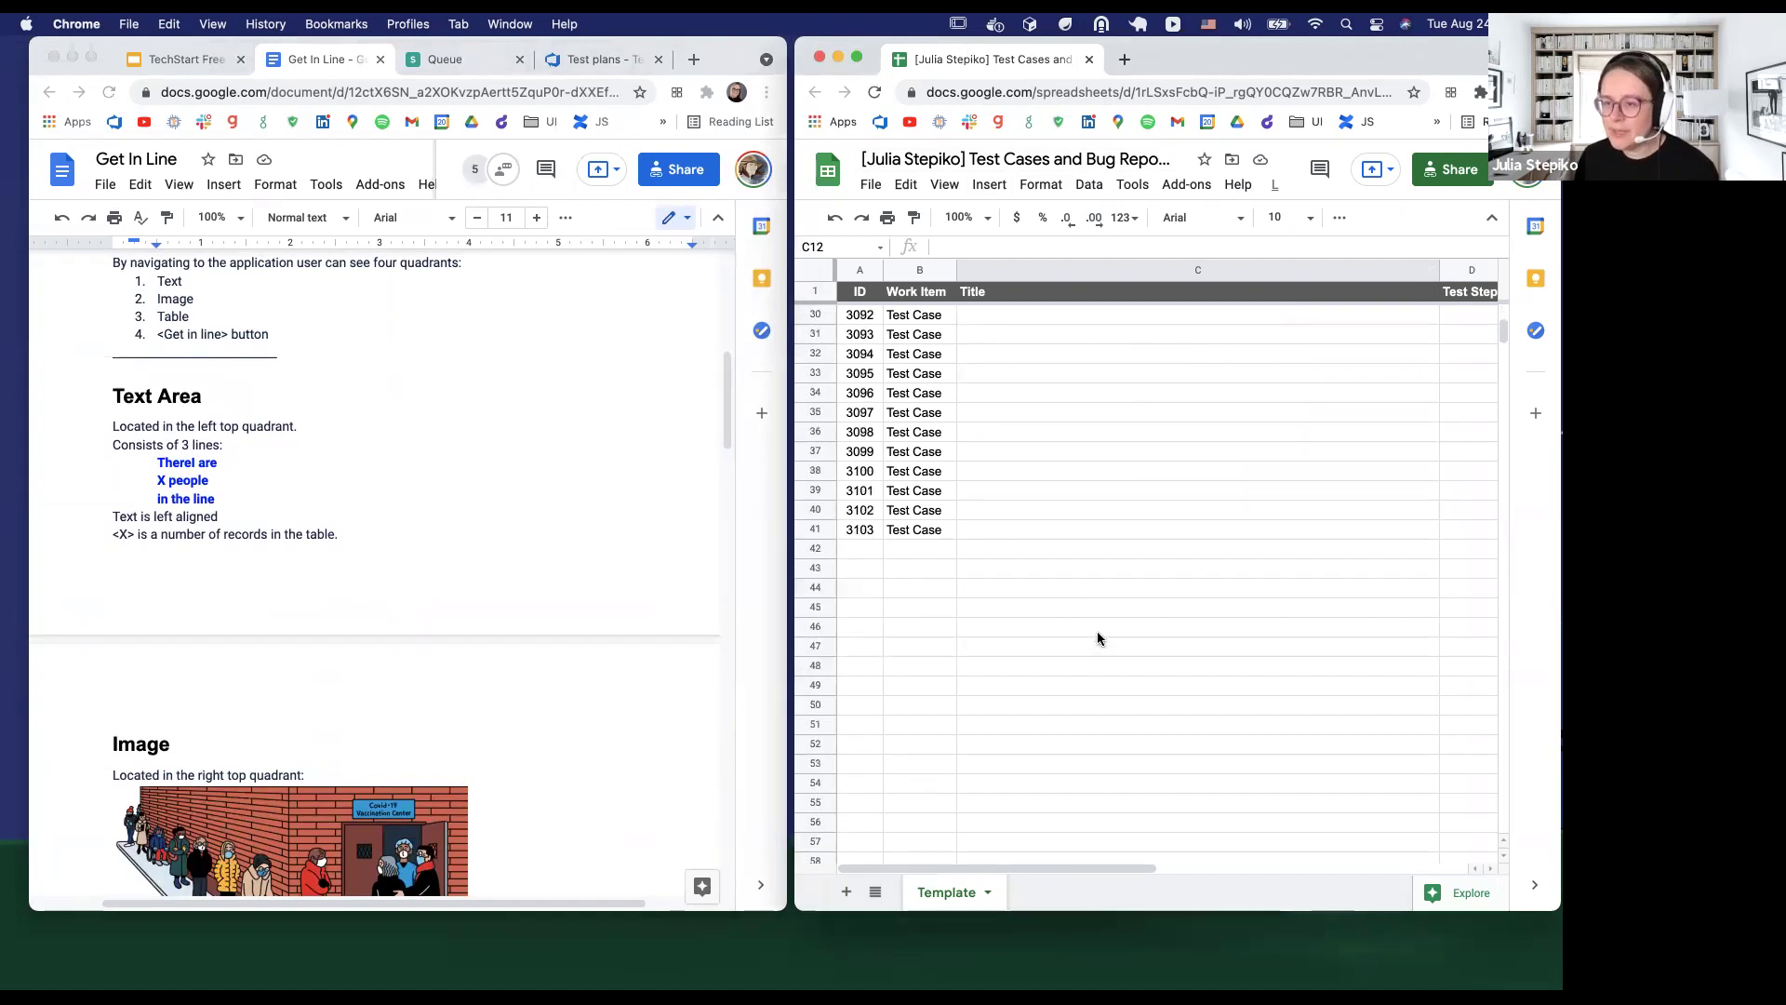